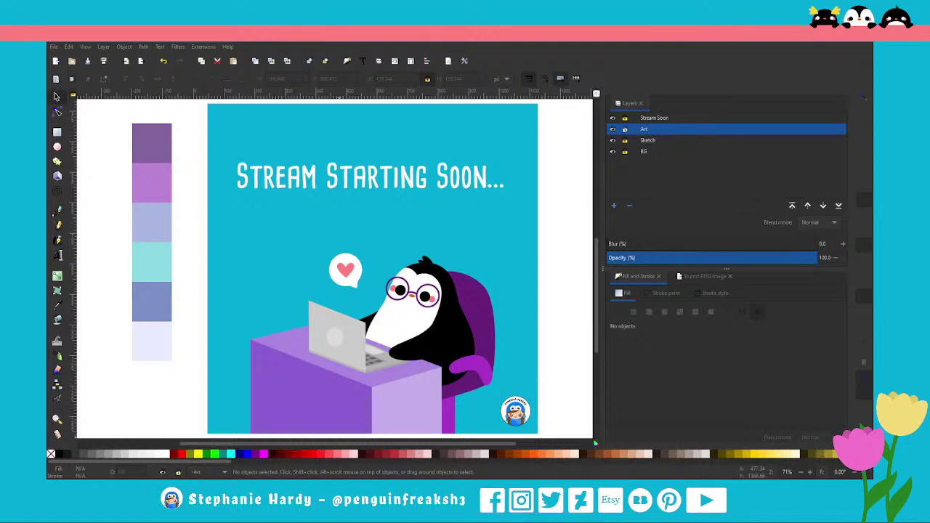
# Hide the Stream Soon layer to reveal the sea-pony sketch, then zoom in on the head.
pyautogui.click(566, 414)
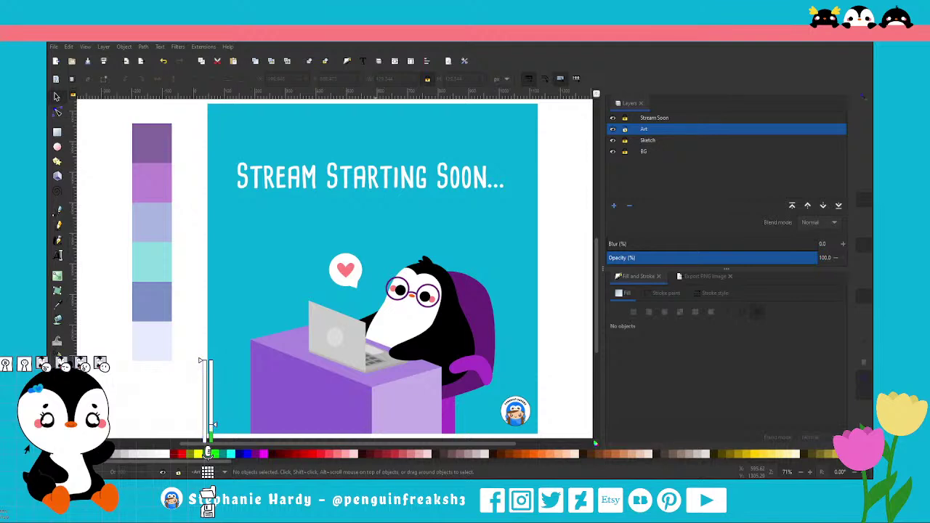
pyautogui.click(207, 452)
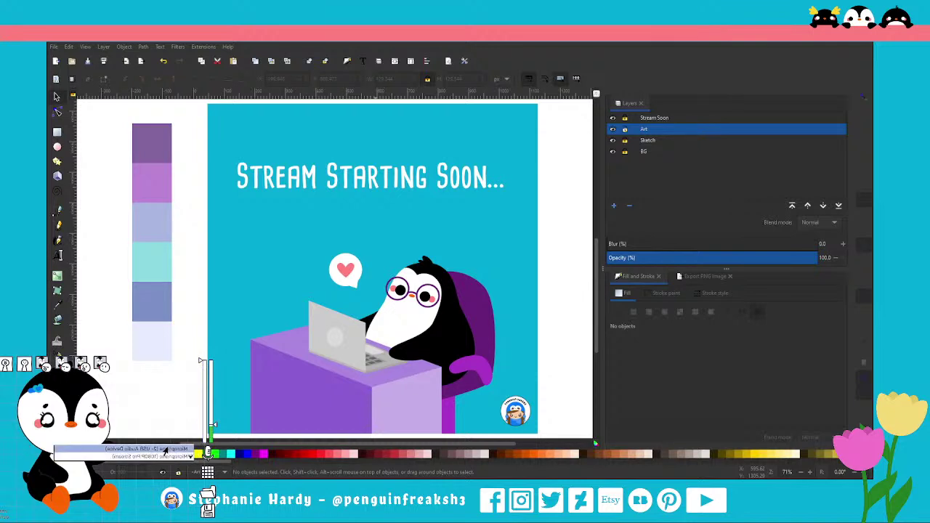
pyautogui.click(167, 456)
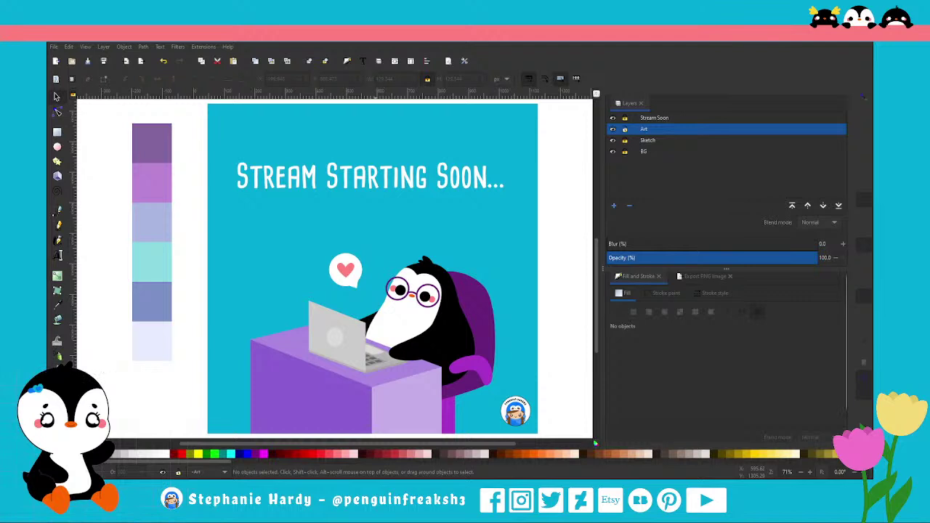
pyautogui.click(566, 225)
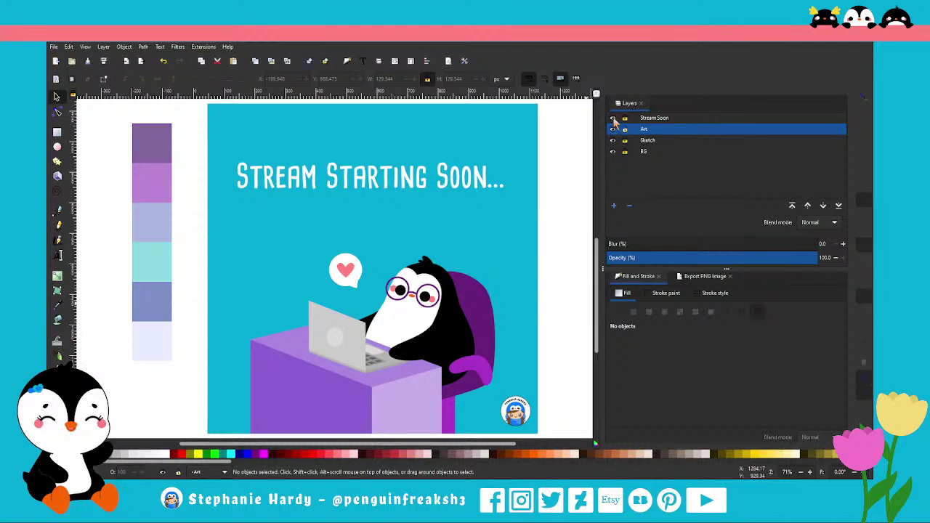
pyautogui.click(613, 118)
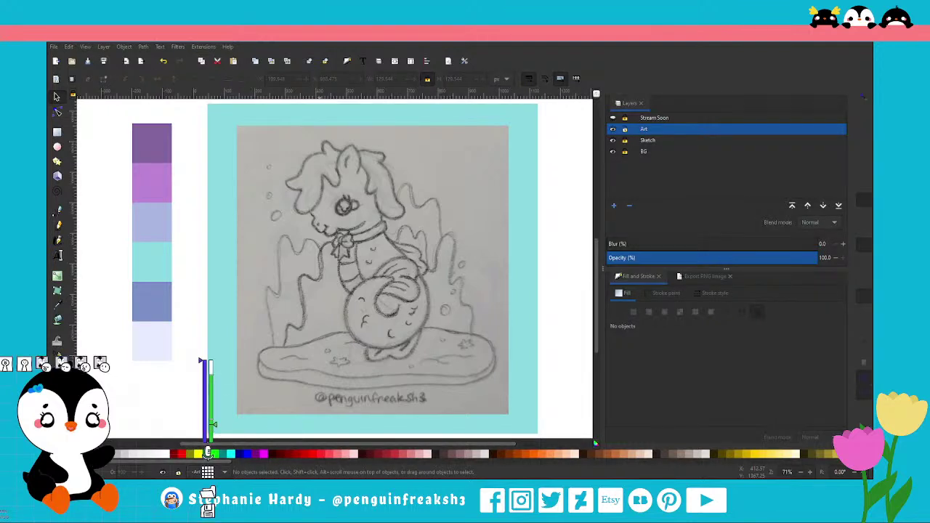
pyautogui.moveTo(65, 415)
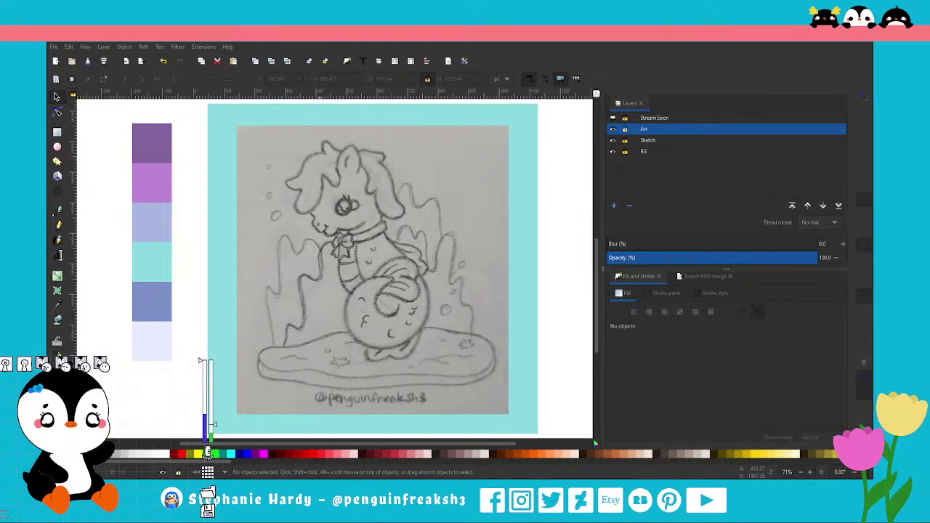
pyautogui.click(452, 270)
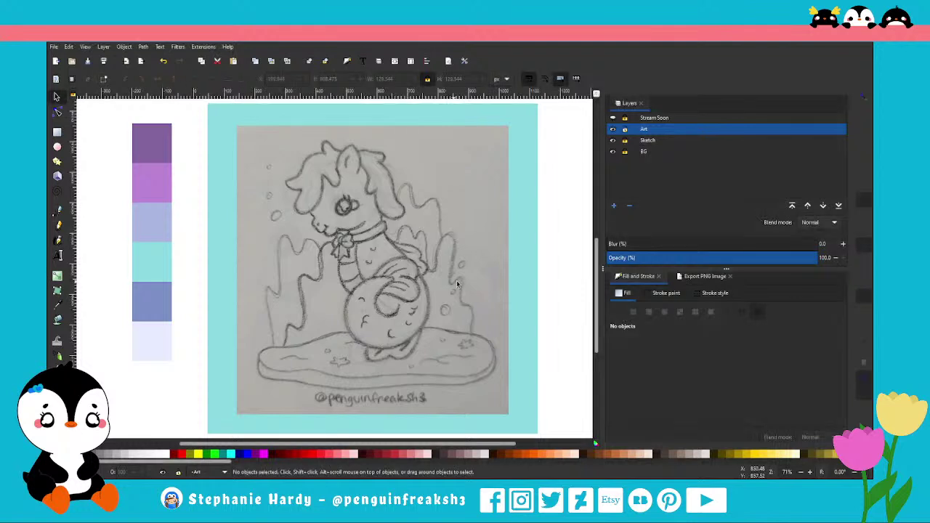
pyautogui.hscroll(-1, 432, 449)
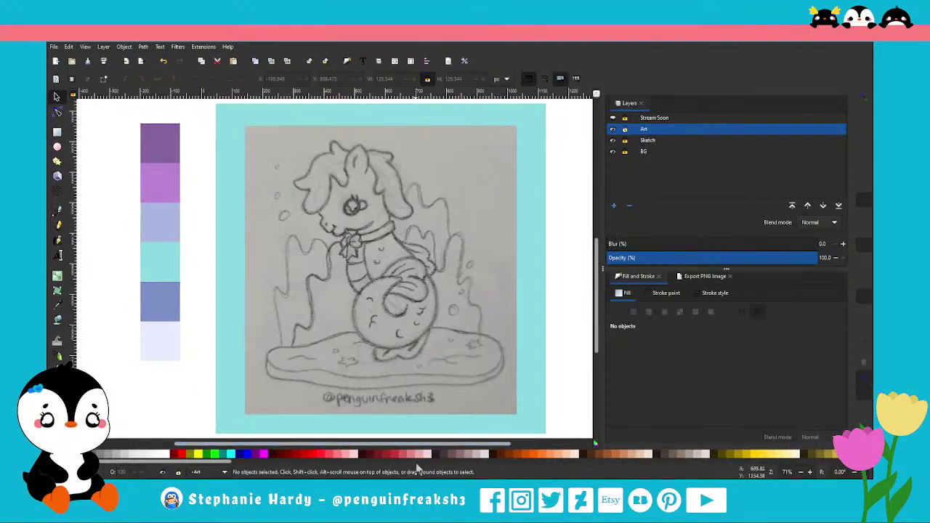
pyautogui.moveTo(407, 449); pyautogui.dragTo(404, 449)
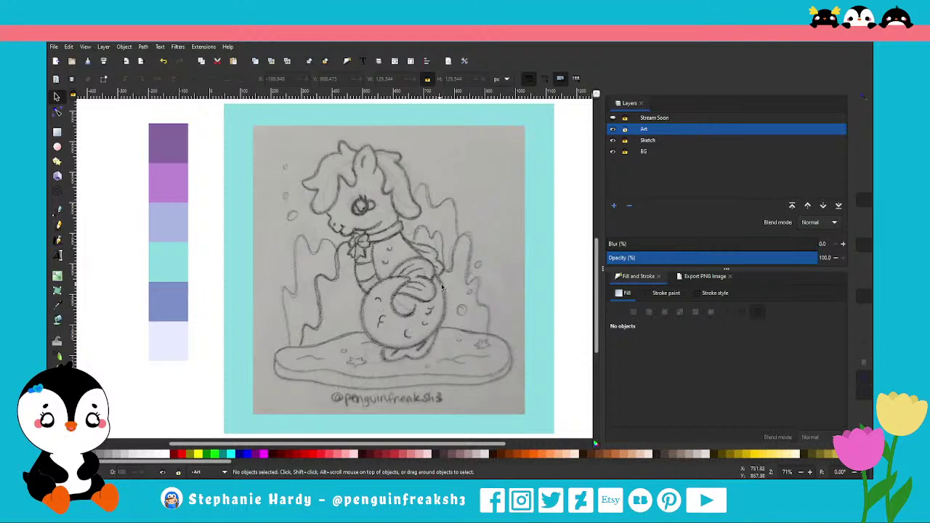
pyautogui.scroll(2, 388, 218)
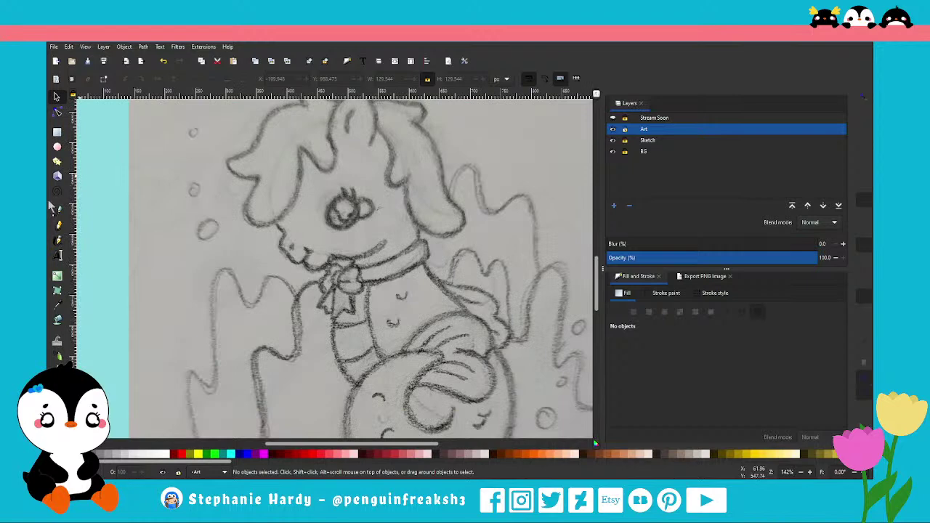
# Draw a pale circle over the sketch's eye and duplicate it for a highlight.
pyautogui.click(58, 147)
pyautogui.scroll(2, 354, 200)
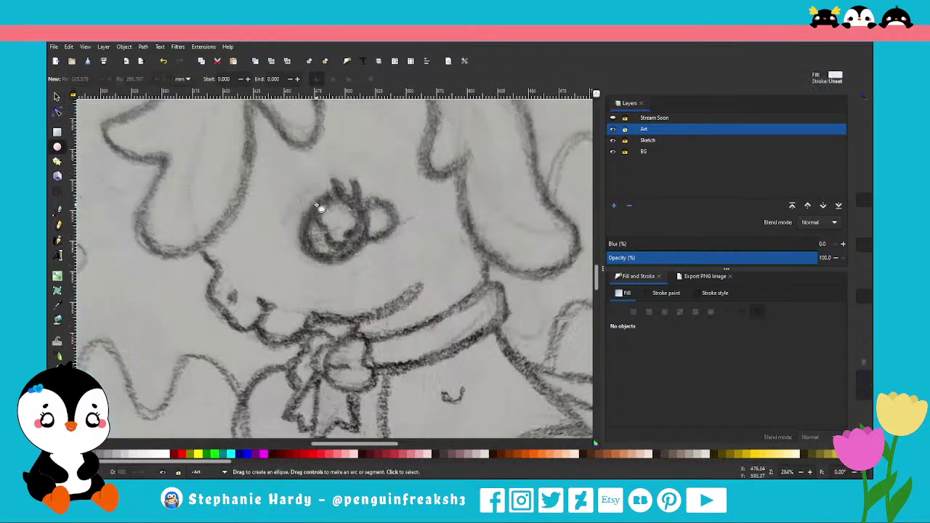
pyautogui.moveTo(318, 207)
pyautogui.mouseDown()
pyautogui.moveTo(352, 238)
pyautogui.moveTo(321, 208)
pyautogui.moveTo(346, 227)
pyautogui.moveTo(350, 246)
pyautogui.moveTo(331, 242)
pyautogui.mouseUp()
pyautogui.click(57, 97)
pyautogui.hotkey('ctrl', 'd')
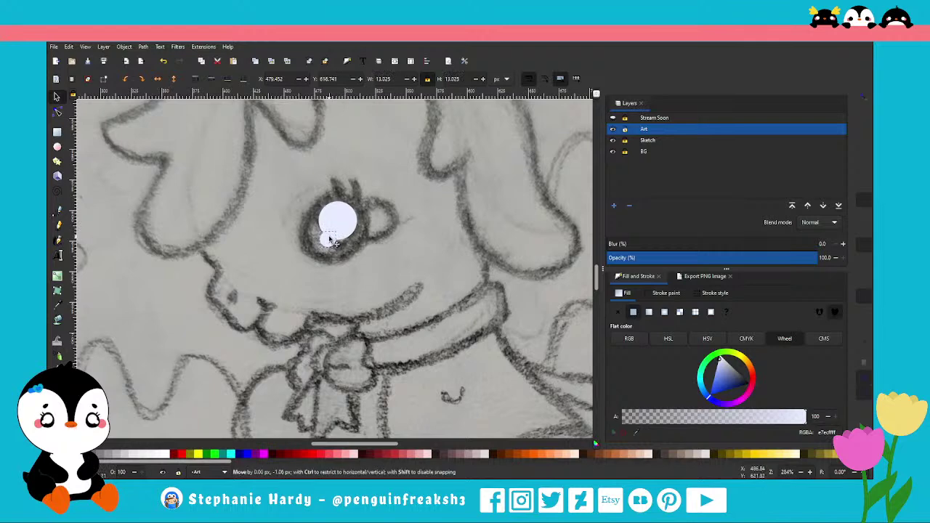
# Enlarge and reposition the big eye circle so it fills the eye.
pyautogui.click(401, 213)
pyautogui.scroll(-2, 402, 213)
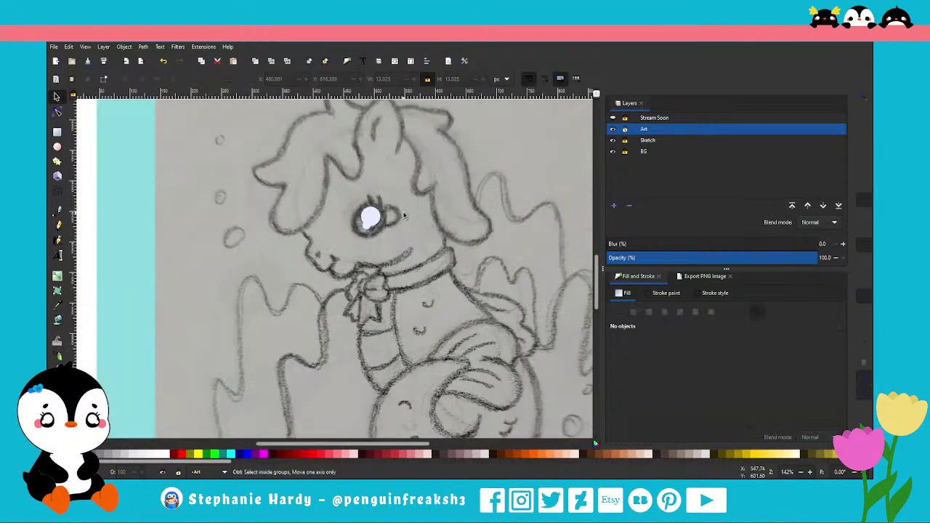
pyautogui.scroll(2, 404, 215)
pyautogui.click(340, 221)
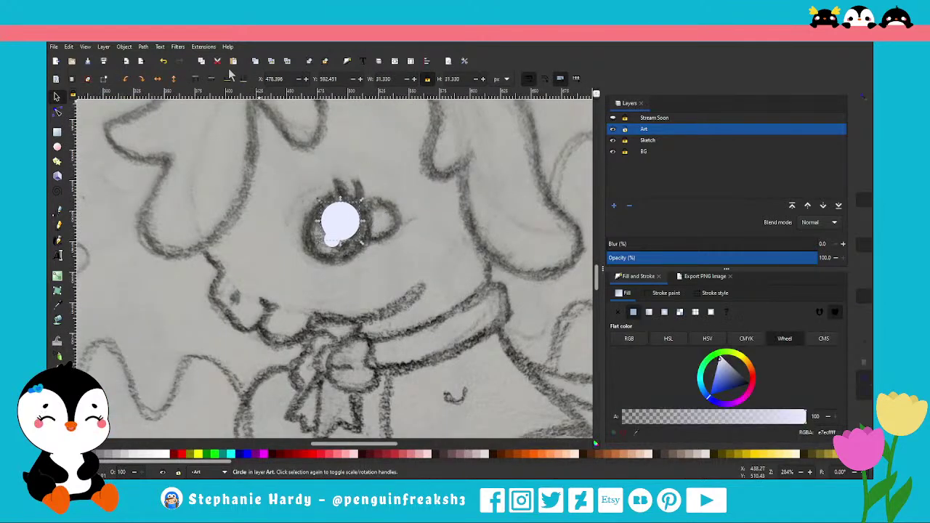
pyautogui.moveTo(321, 244); pyautogui.dragTo(300, 265)
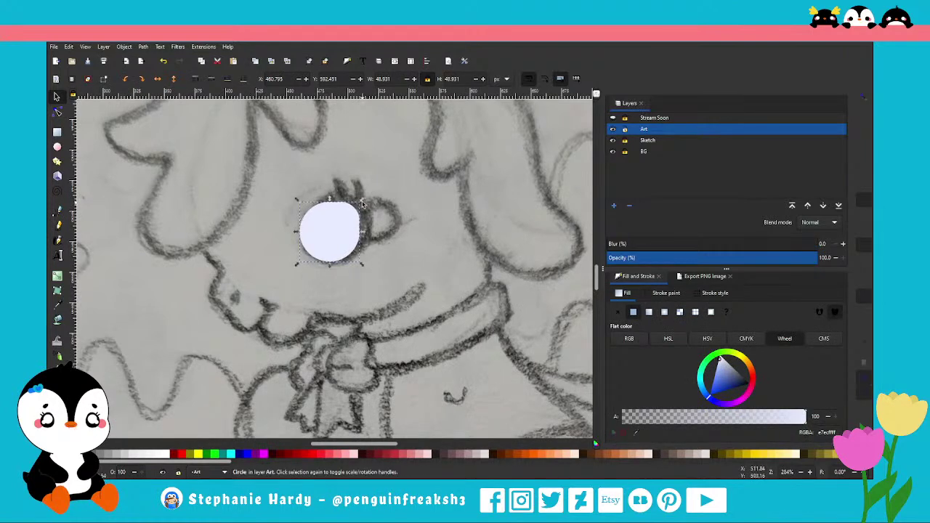
pyautogui.moveTo(363, 204); pyautogui.dragTo(370, 195)
pyautogui.moveTo(361, 245); pyautogui.dragTo(363, 247)
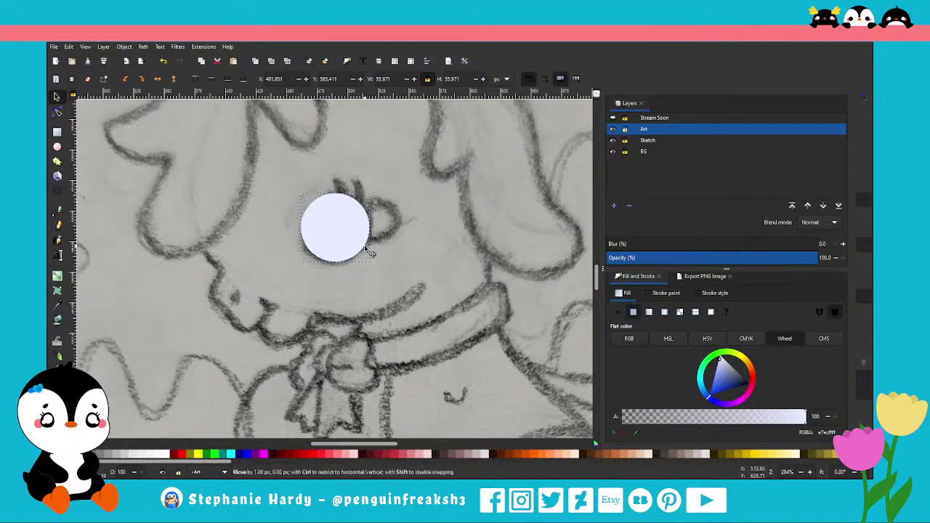
pyautogui.scroll(-4, 462, 237)
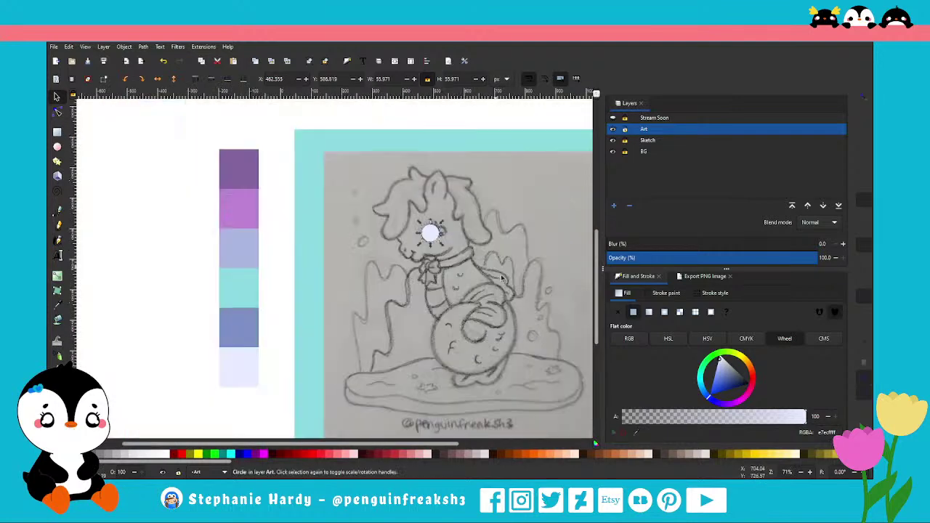
# Fill the eye circle with the palette's dark purple using the Dropper.
pyautogui.press('d')
pyautogui.click(241, 173)
pyautogui.press('s')
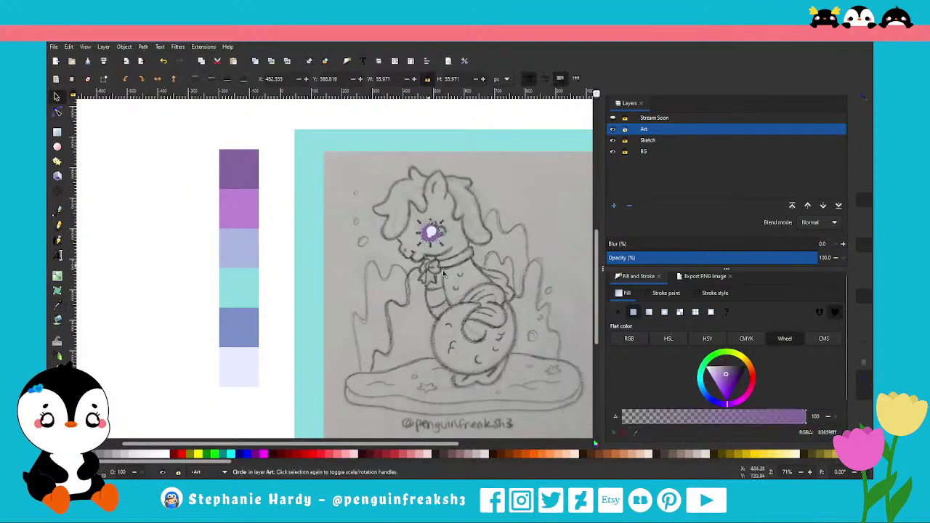
pyautogui.press('Escape')
pyautogui.scroll(4, 411, 228)
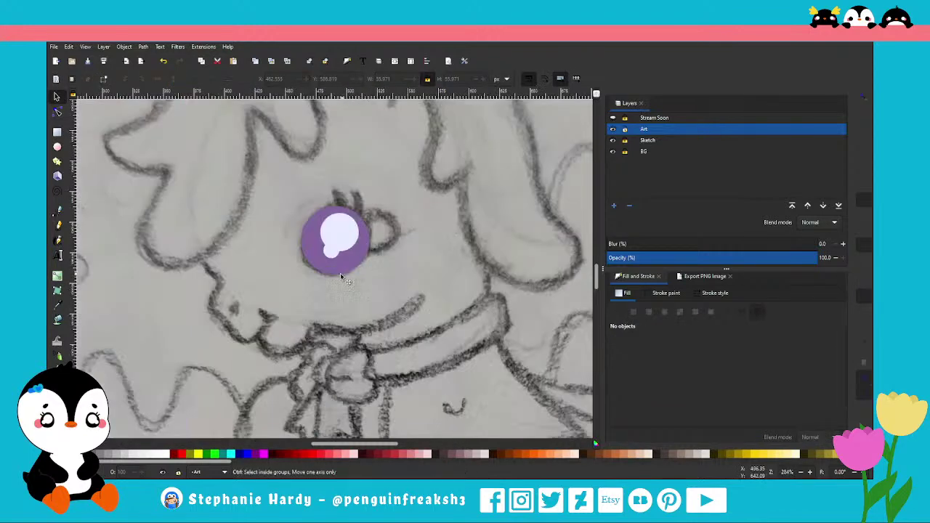
pyautogui.scroll(1, 305, 244)
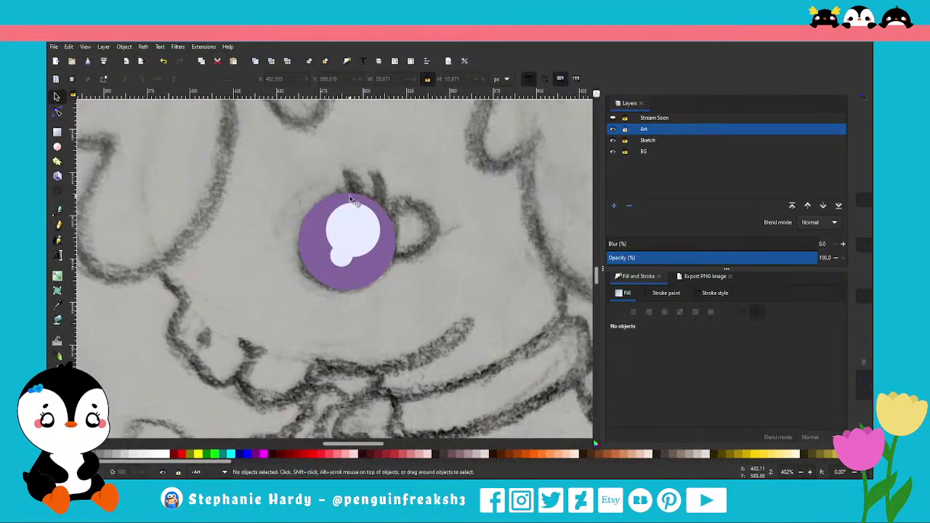
# Add a smaller copy of the eye circle to its right, coloured lighter lavender.
pyautogui.click(311, 256)
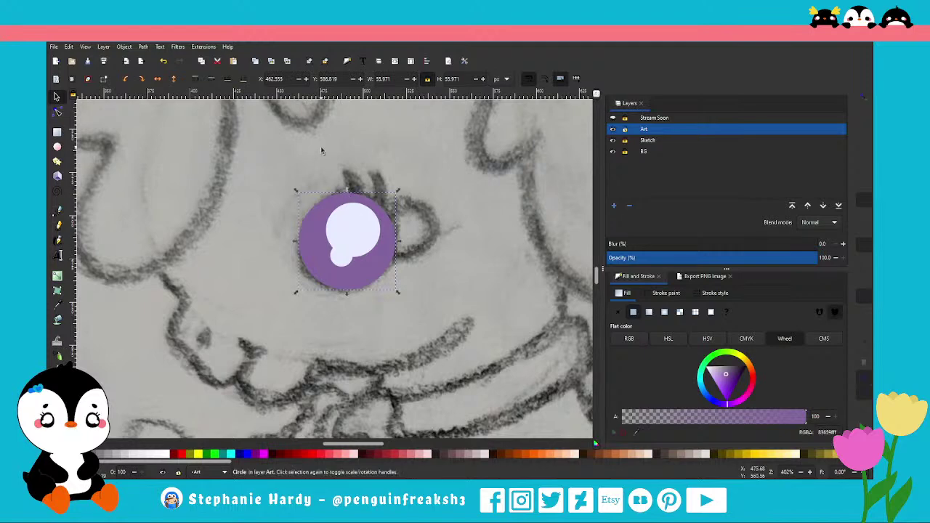
pyautogui.press('Home')
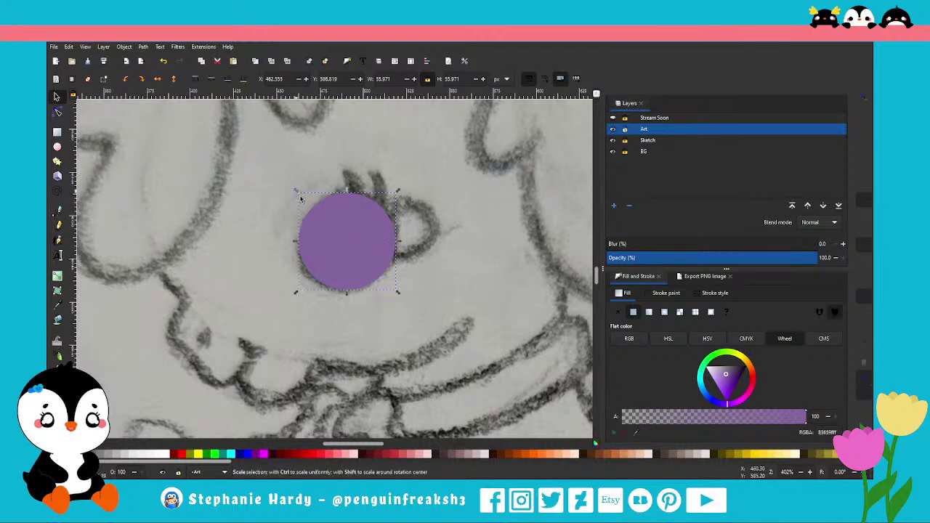
pyautogui.moveTo(298, 193); pyautogui.dragTo(342, 236)
pyautogui.moveTo(378, 291)
pyautogui.mouseDown()
pyautogui.moveTo(419, 249)
pyautogui.moveTo(446, 267)
pyautogui.moveTo(414, 235)
pyautogui.mouseUp()
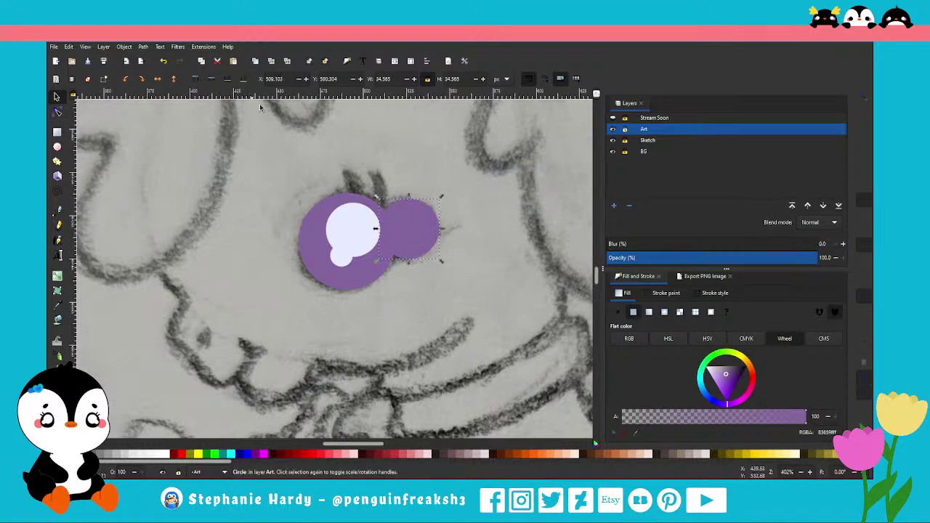
pyautogui.keyDown('ctrl'); pyautogui.scroll(-2, 431, 201); pyautogui.keyUp('ctrl')
pyautogui.keyDown('ctrl'); pyautogui.scroll(-2, 471, 271); pyautogui.keyUp('ctrl')
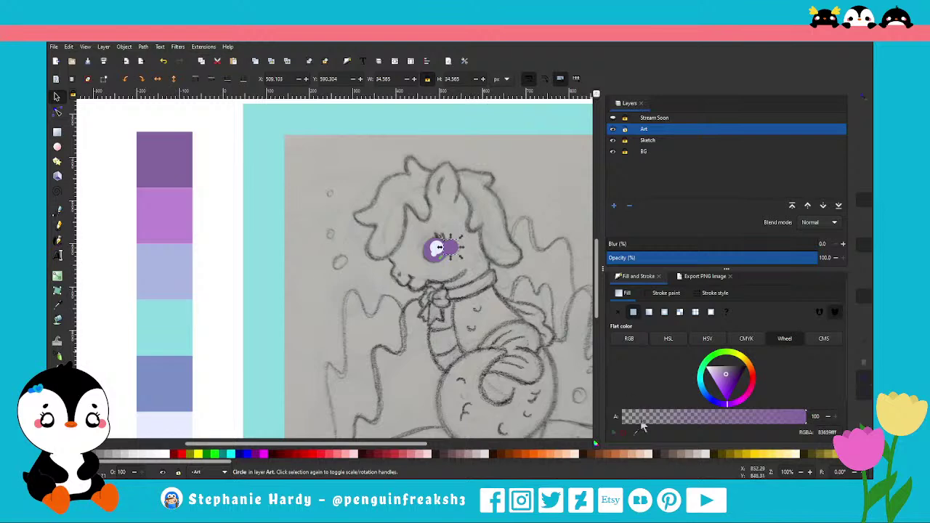
pyautogui.click(162, 207)
pyautogui.press('Escape')
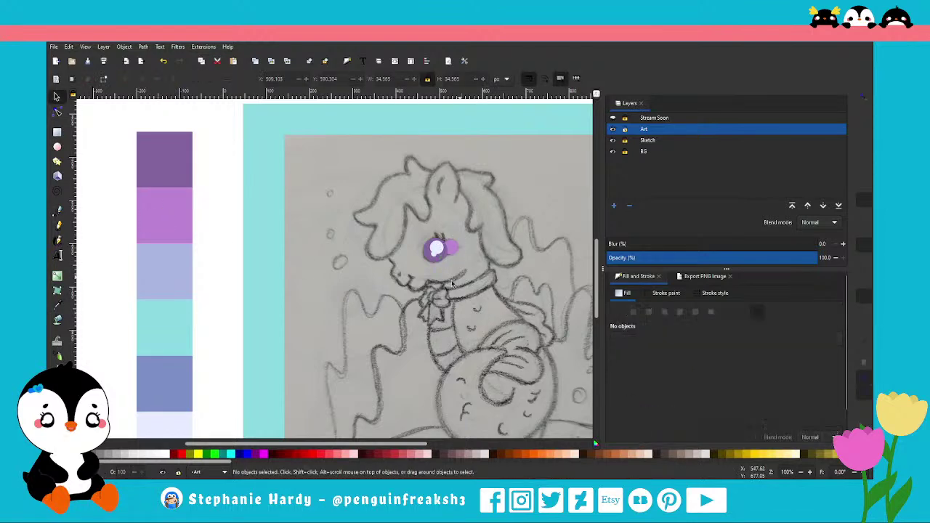
pyautogui.keyDown('ctrl'); pyautogui.scroll(2, 469, 238); pyautogui.keyUp('ctrl')
pyautogui.keyDown('ctrl'); pyautogui.scroll(2, 470, 238); pyautogui.keyUp('ctrl')
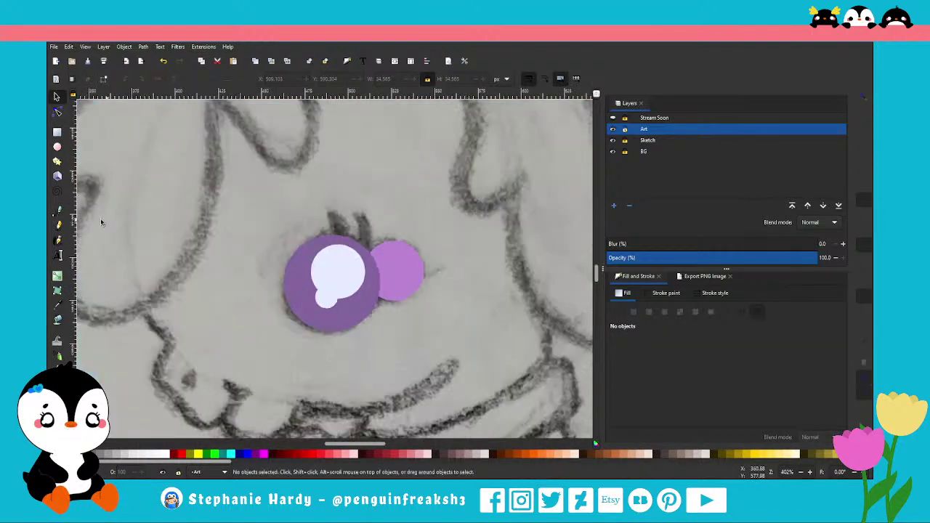
# Draw a triangle above the eye, filled dark purple with no outline.
pyautogui.click(58, 212)
pyautogui.click(329, 242)
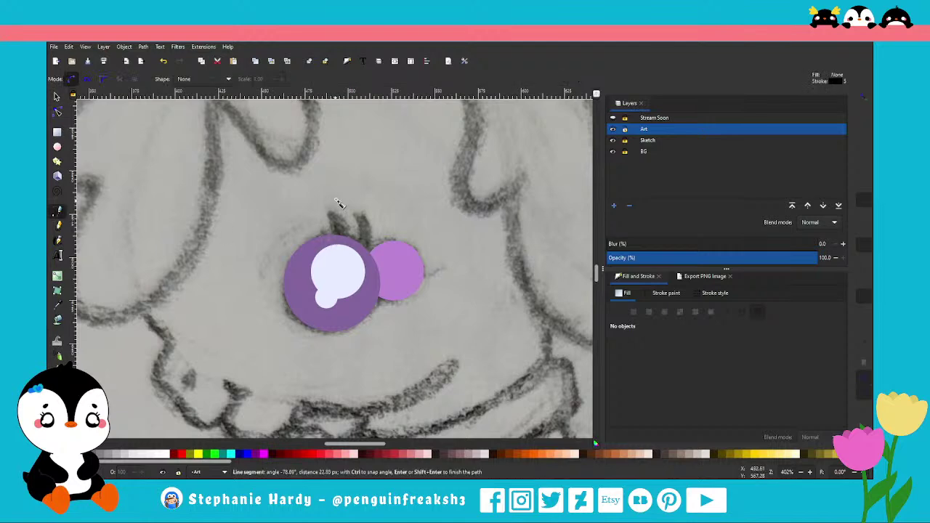
pyautogui.click(333, 208)
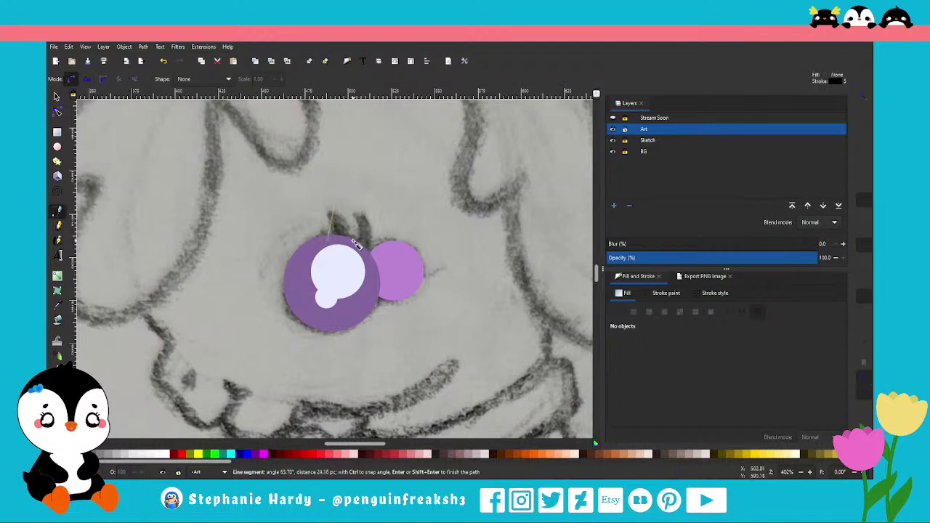
pyautogui.click(353, 242)
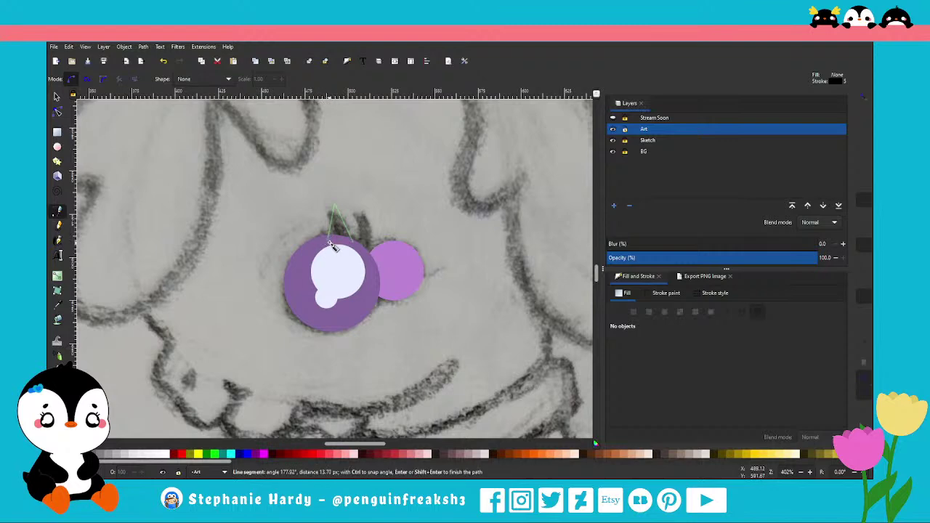
pyautogui.click(331, 245)
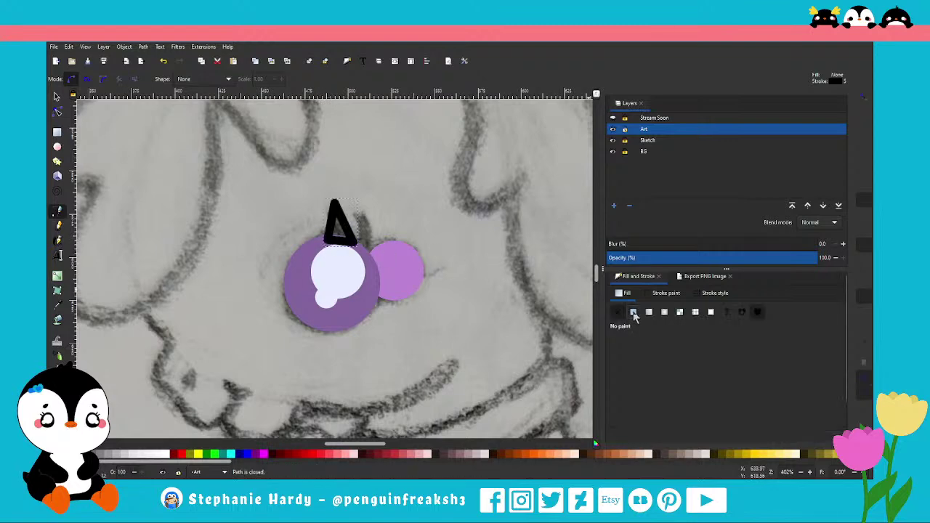
pyautogui.click(633, 312)
pyautogui.press('d')
pyautogui.click(393, 270)
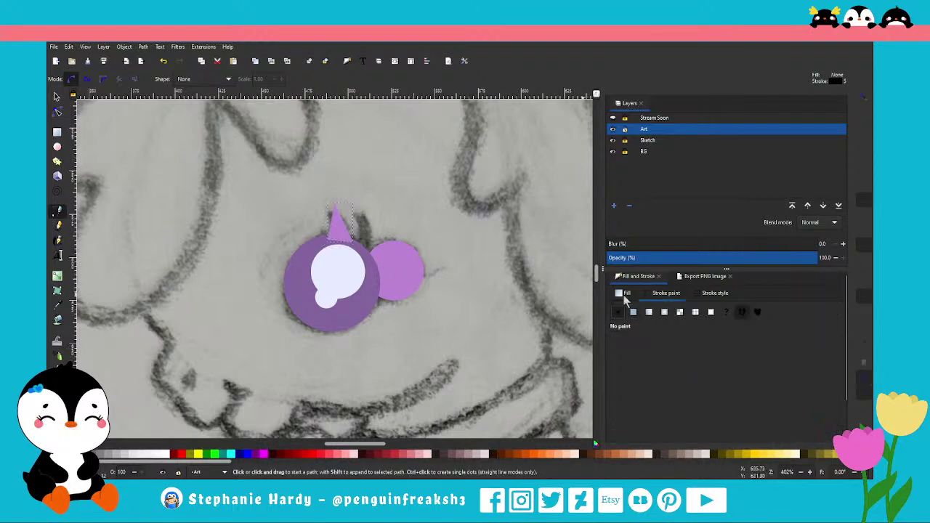
pyautogui.press('d')
pyautogui.click(353, 321)
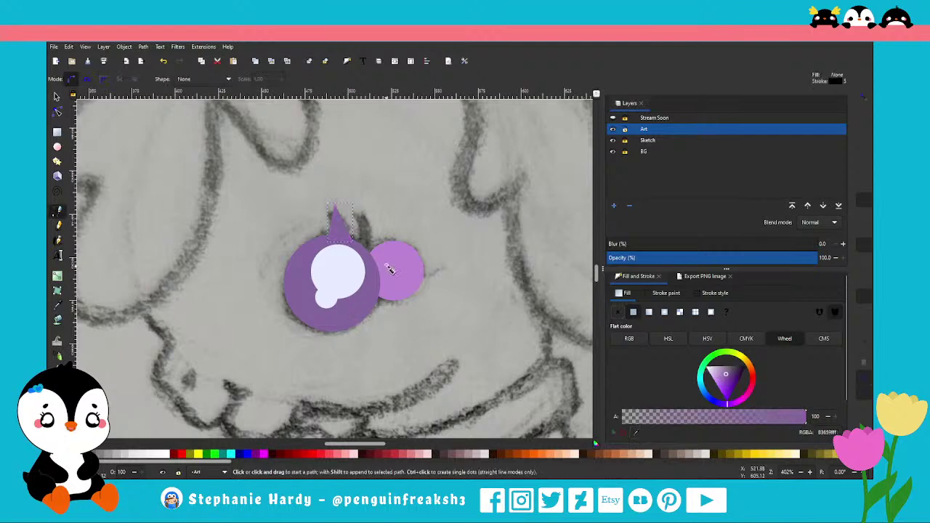
pyautogui.keyDown('ctrl'); pyautogui.scroll(4, 355, 229); pyautogui.keyUp('ctrl')
# Reshape the triangle's edges and tip into a curved spike with the Node tool.
pyautogui.click(58, 112)
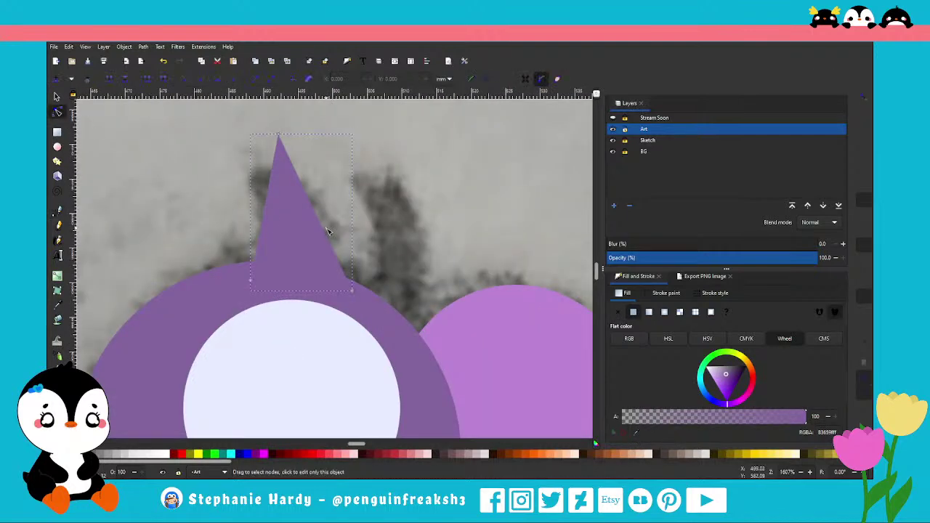
pyautogui.moveTo(332, 224); pyautogui.dragTo(356, 219)
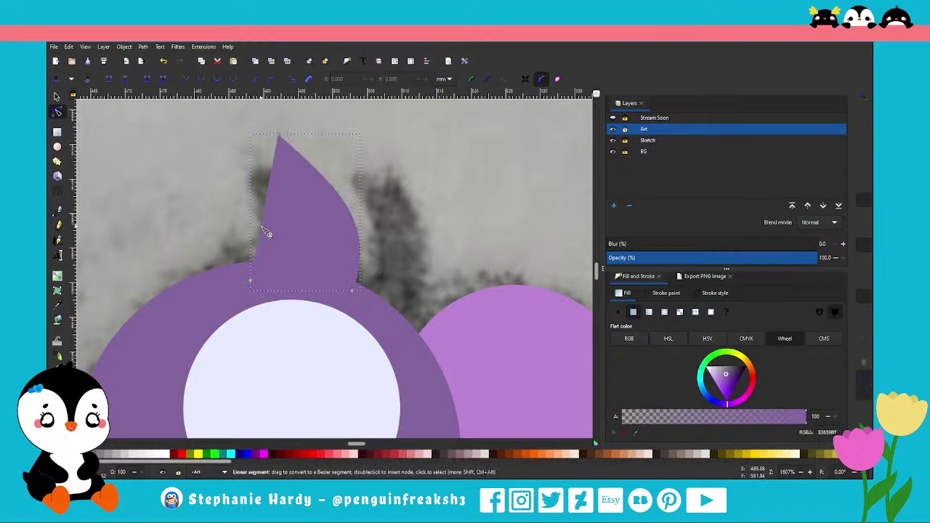
pyautogui.moveTo(263, 228); pyautogui.dragTo(277, 218)
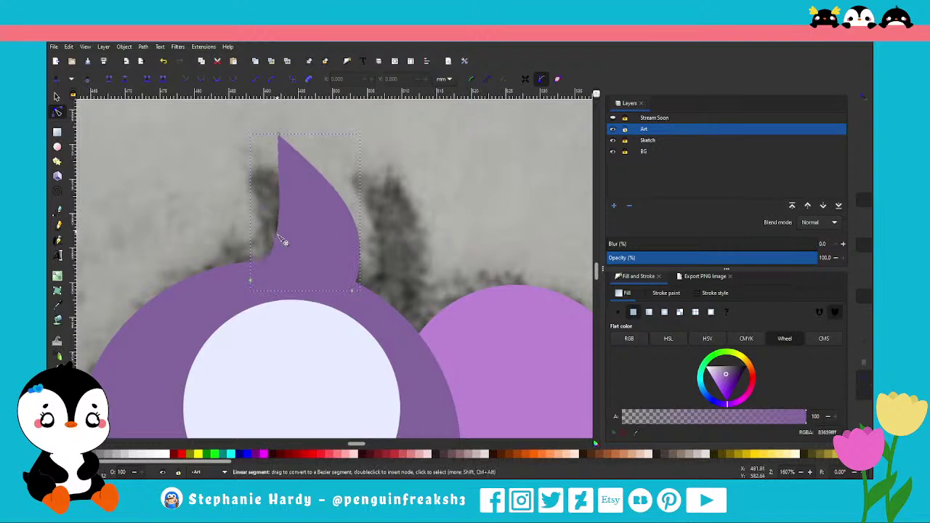
pyautogui.click(278, 135)
pyautogui.moveTo(327, 175); pyautogui.dragTo(290, 188)
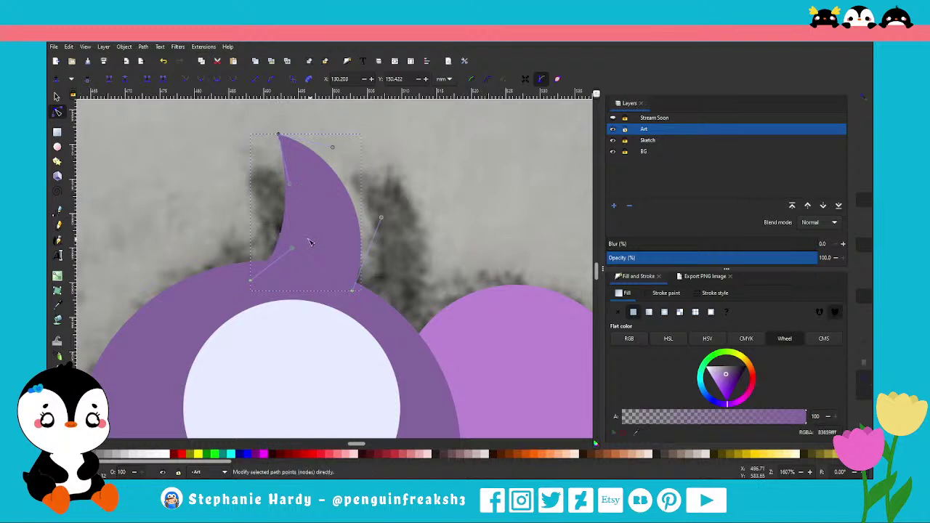
pyautogui.moveTo(251, 285); pyautogui.dragTo(230, 273)
pyautogui.moveTo(271, 245); pyautogui.dragTo(256, 268)
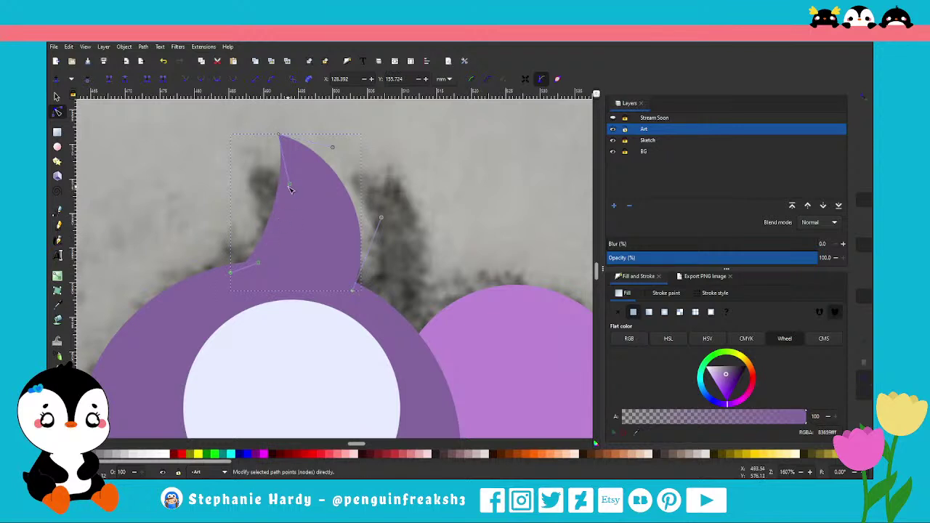
pyautogui.moveTo(332, 148); pyautogui.dragTo(337, 146)
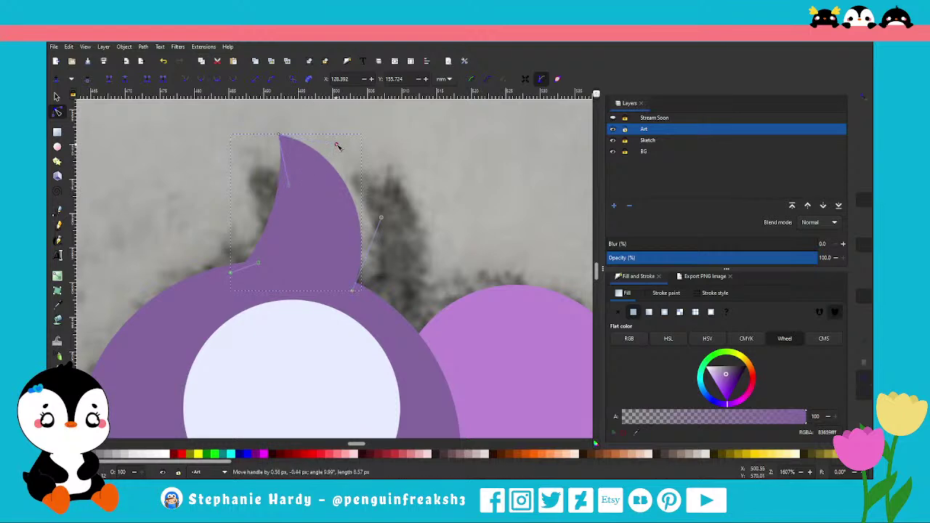
pyautogui.press('Escape')
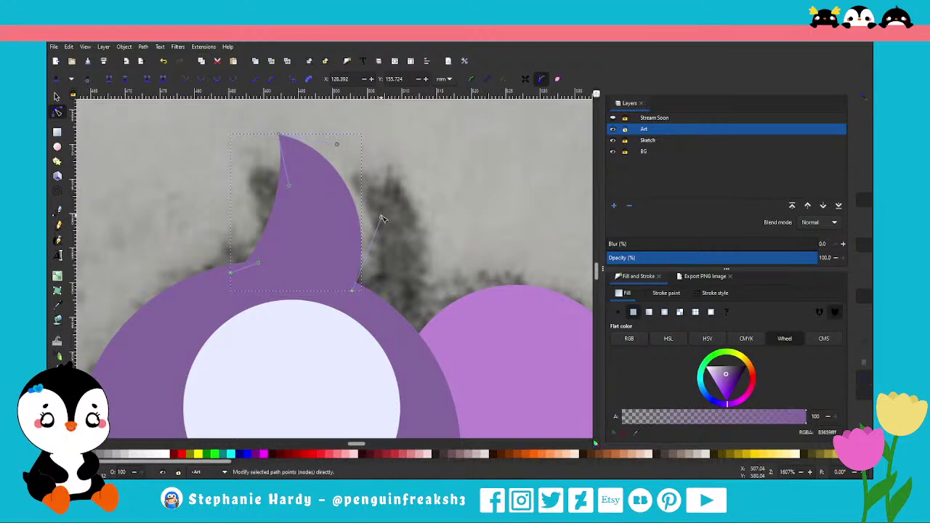
pyautogui.click(57, 95)
# Duplicate the curved spike and place the copy to the right of the original.
pyautogui.scroll(-4, 353, 163)
pyautogui.scroll(2, 352, 163)
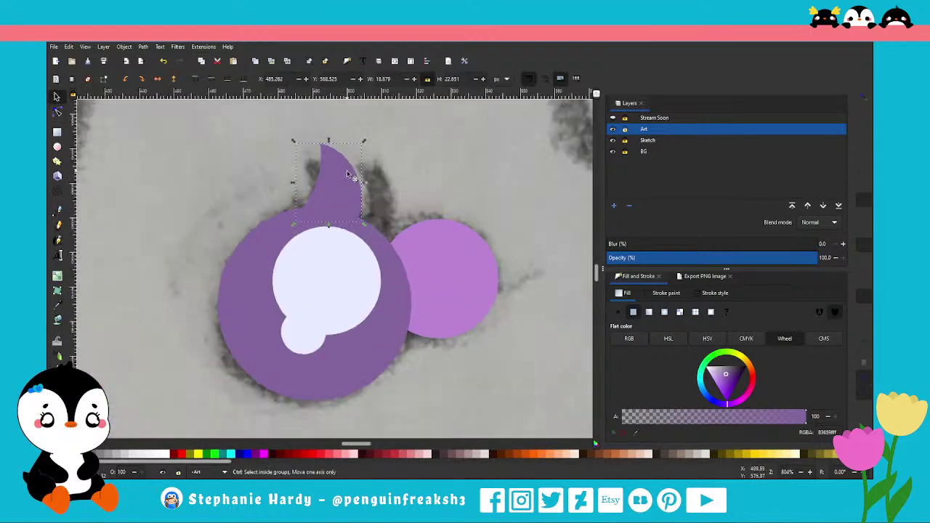
pyautogui.hotkey('ctrl', 'd')
pyautogui.moveTo(346, 167)
pyautogui.mouseDown()
pyautogui.moveTo(392, 188)
pyautogui.moveTo(425, 177)
pyautogui.moveTo(403, 170)
pyautogui.moveTo(395, 201)
pyautogui.mouseUp()
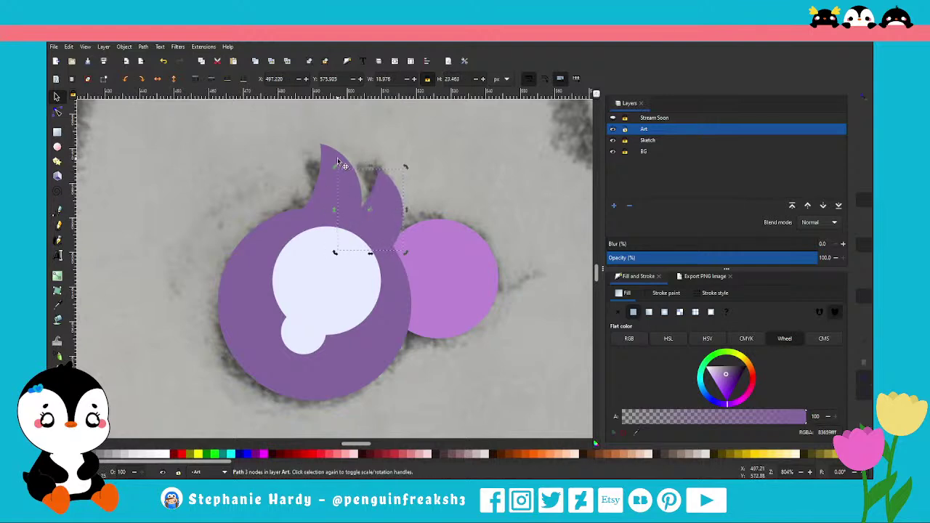
pyautogui.moveTo(338, 161); pyautogui.dragTo(343, 163)
pyautogui.click(417, 173)
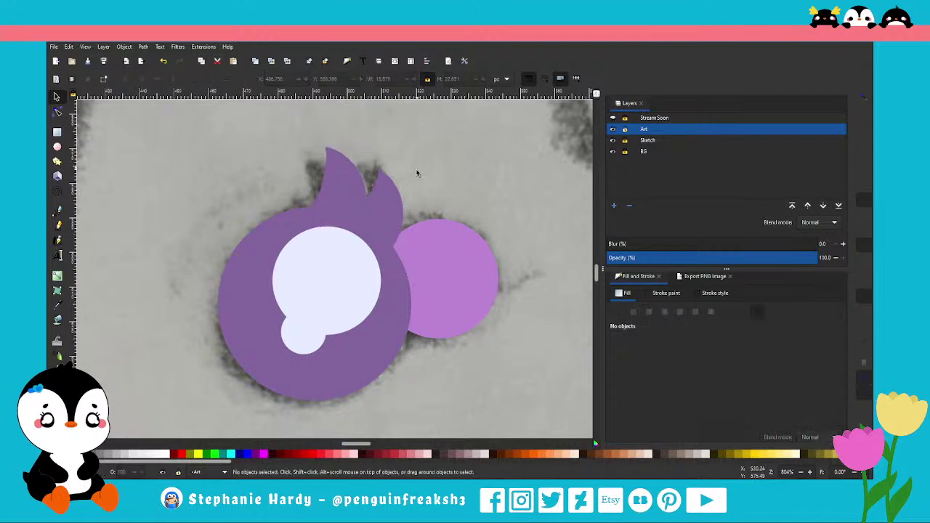
# Save the drawing.
pyautogui.scroll(-3, 416, 218)
pyautogui.scroll(-2, 416, 227)
pyautogui.scroll(-4, 416, 227)
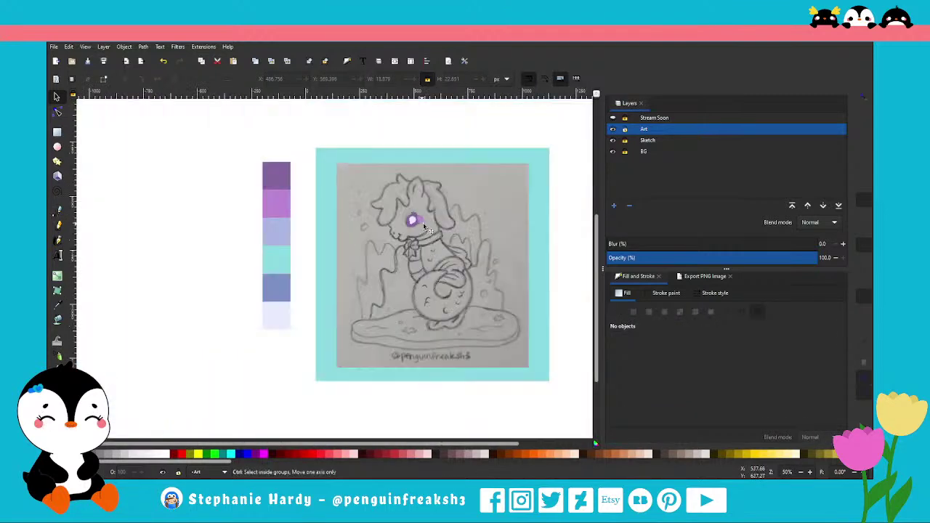
pyautogui.scroll(2, 424, 227)
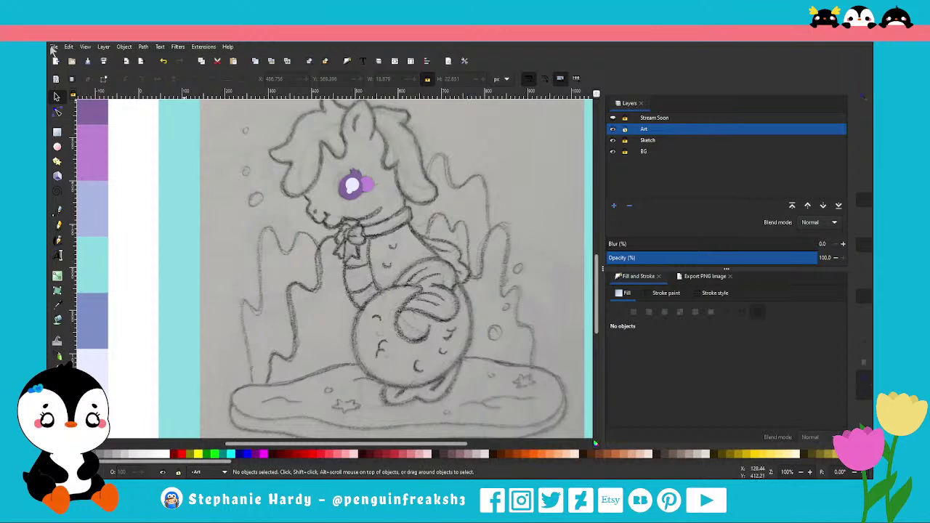
pyautogui.hotkey('ctrl', 's')
pyautogui.scroll(1, 388, 196)
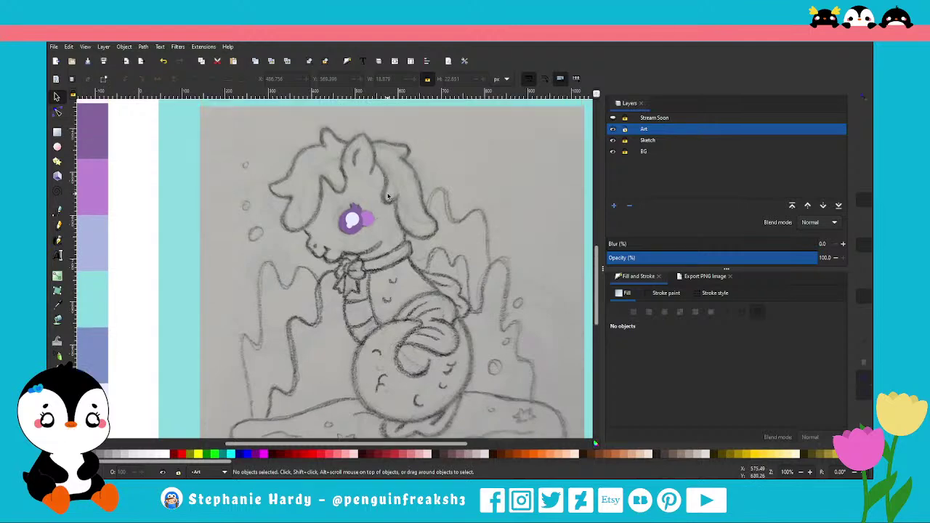
pyautogui.scroll(2, 360, 161)
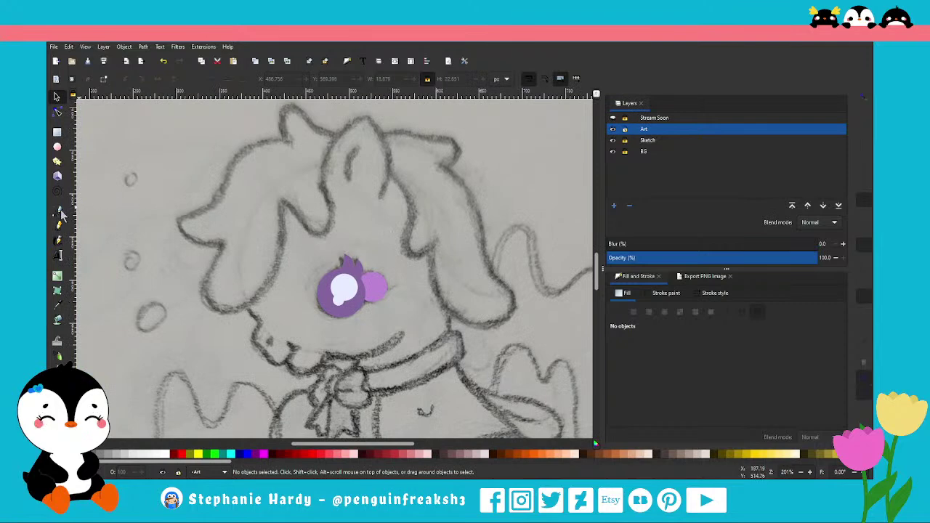
# Draw a short pencil stroke on the forehead and bend it into a curve.
pyautogui.press('p')
pyautogui.moveTo(347, 182); pyautogui.dragTo(355, 148)
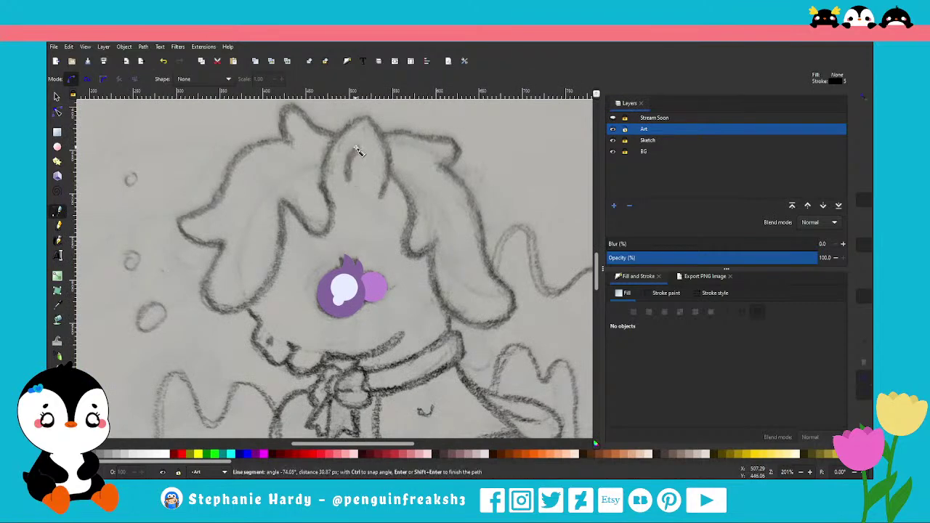
pyautogui.click(58, 114)
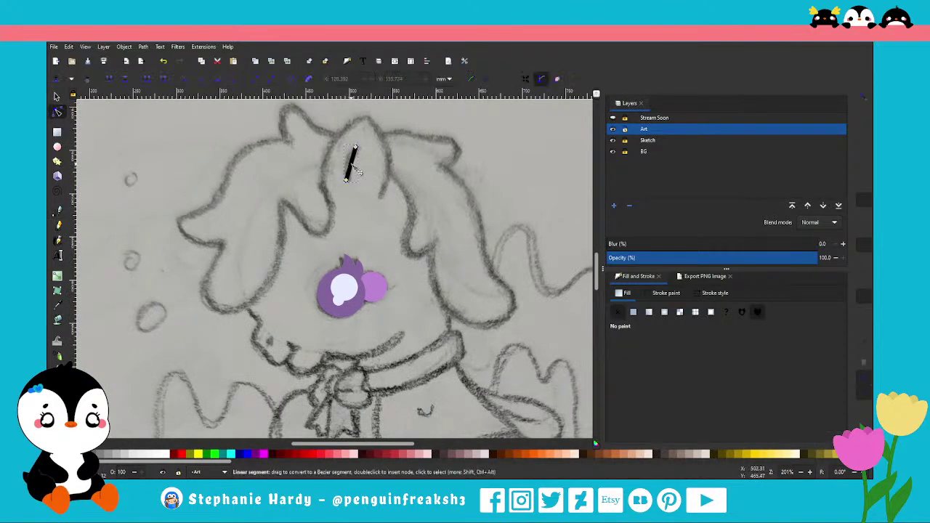
pyautogui.moveTo(350, 164)
pyautogui.mouseDown()
pyautogui.moveTo(361, 166)
pyautogui.moveTo(336, 151)
pyautogui.moveTo(331, 175)
pyautogui.mouseUp()
pyautogui.scroll(2, 361, 165)
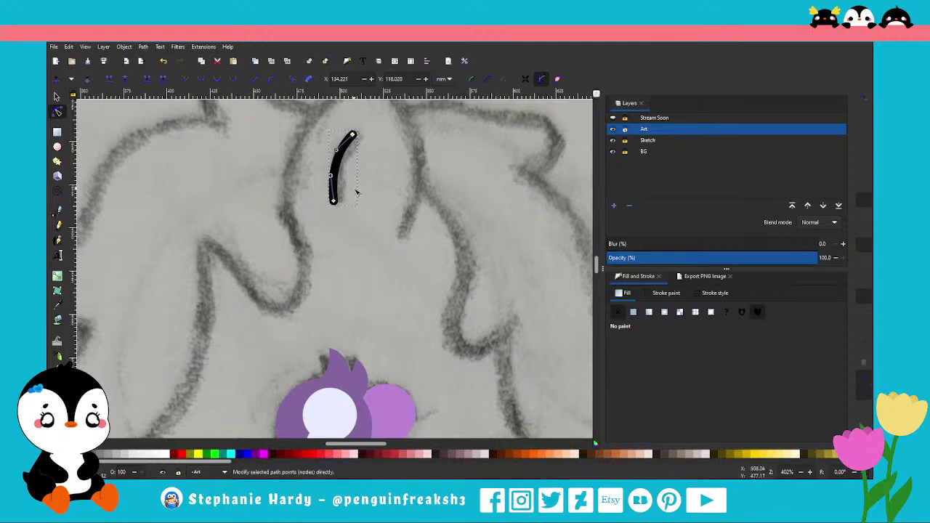
pyautogui.keyDown('ctrl'); pyautogui.scroll(-2, 361, 197); pyautogui.keyUp('ctrl')
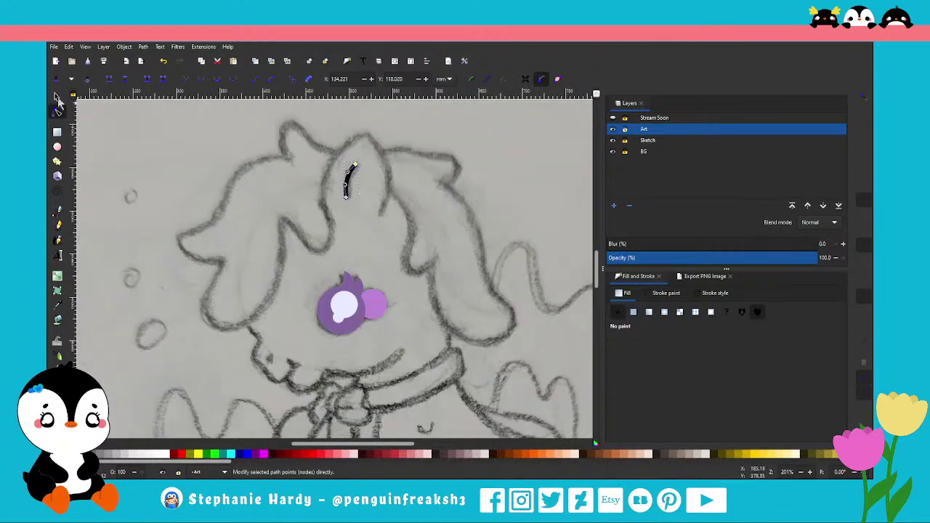
pyautogui.click(56, 97)
pyautogui.click(375, 233)
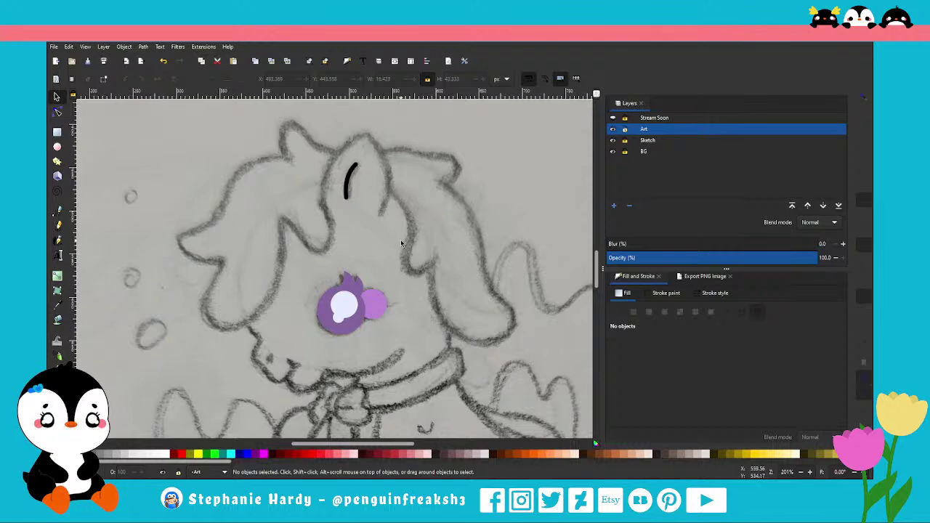
pyautogui.press('5')
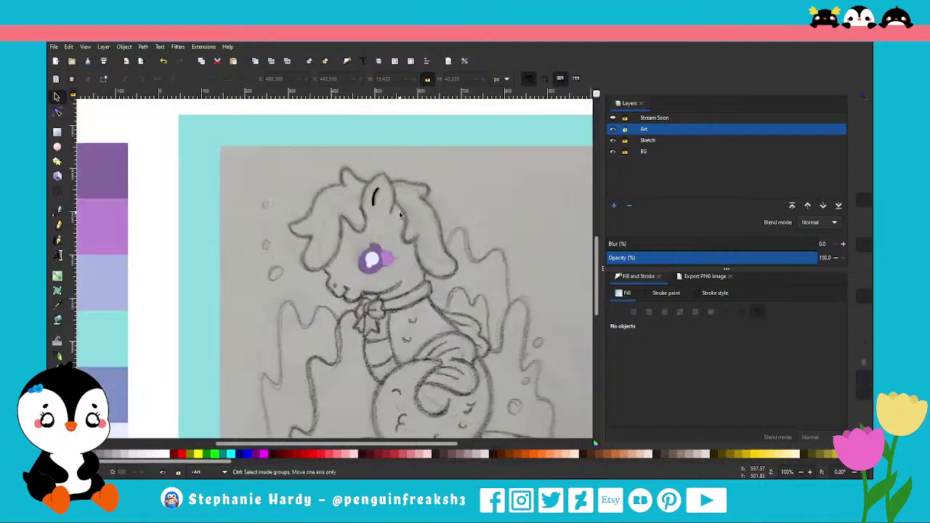
pyautogui.press('`')
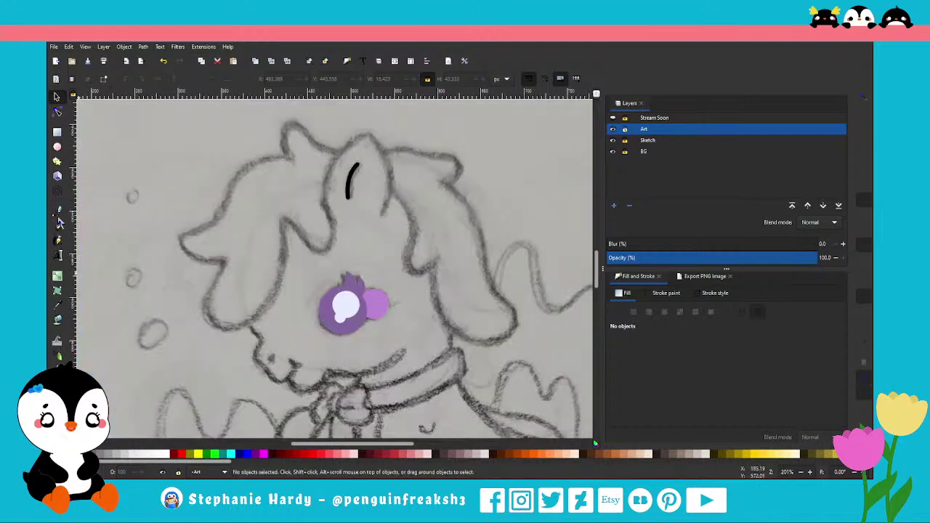
pyautogui.click(58, 210)
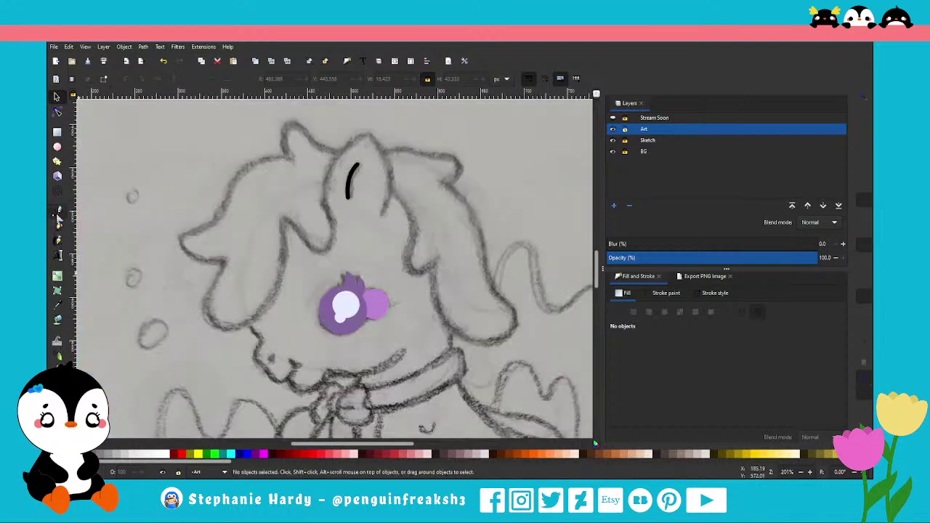
# Set the forehead stroke's width to 10 px.
pyautogui.click(57, 96)
pyautogui.click(351, 178)
pyautogui.click(665, 293)
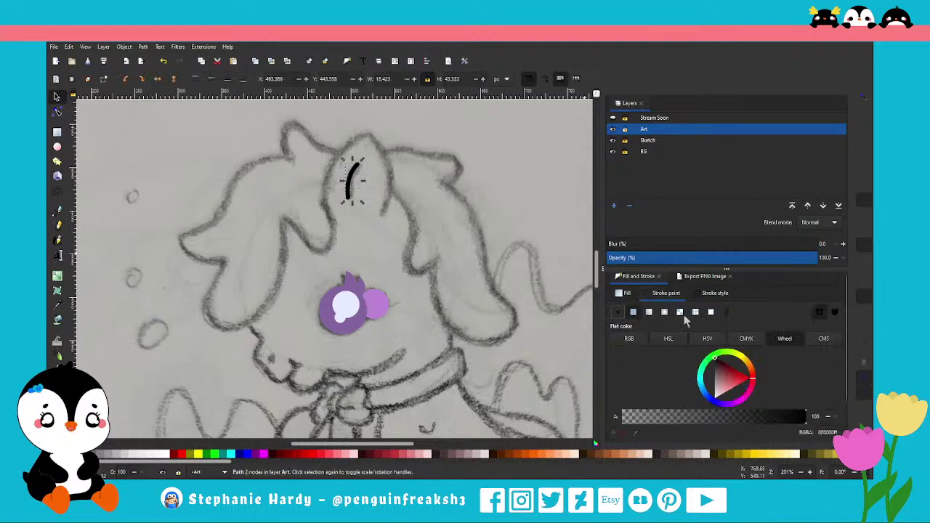
pyautogui.click(714, 294)
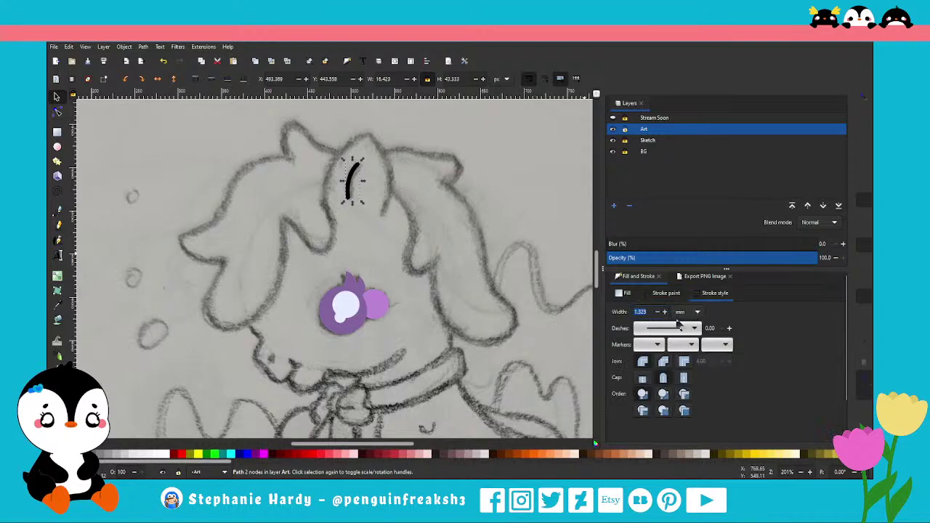
pyautogui.scroll(3, 688, 311)
pyautogui.write('10')
pyautogui.press('Return')
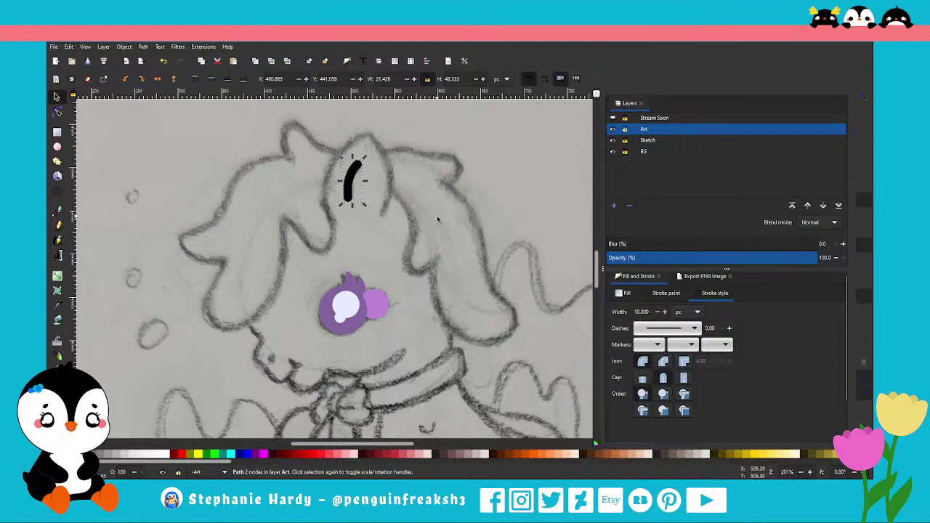
pyautogui.click(59, 211)
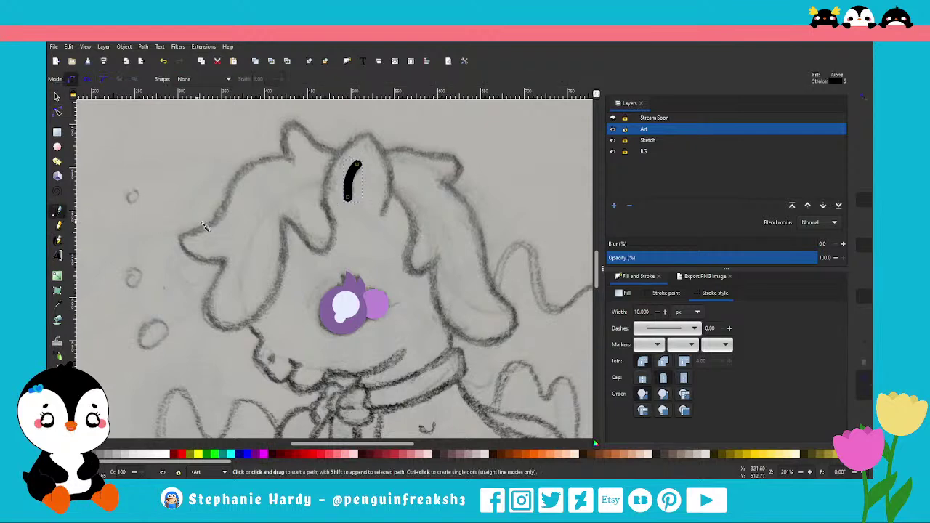
pyautogui.scroll(-2, 435, 209)
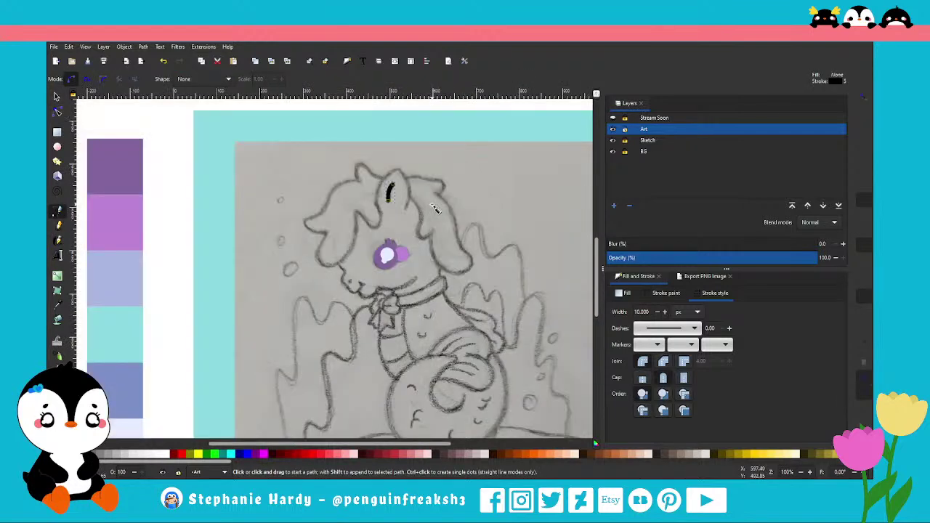
pyautogui.scroll(2, 433, 210)
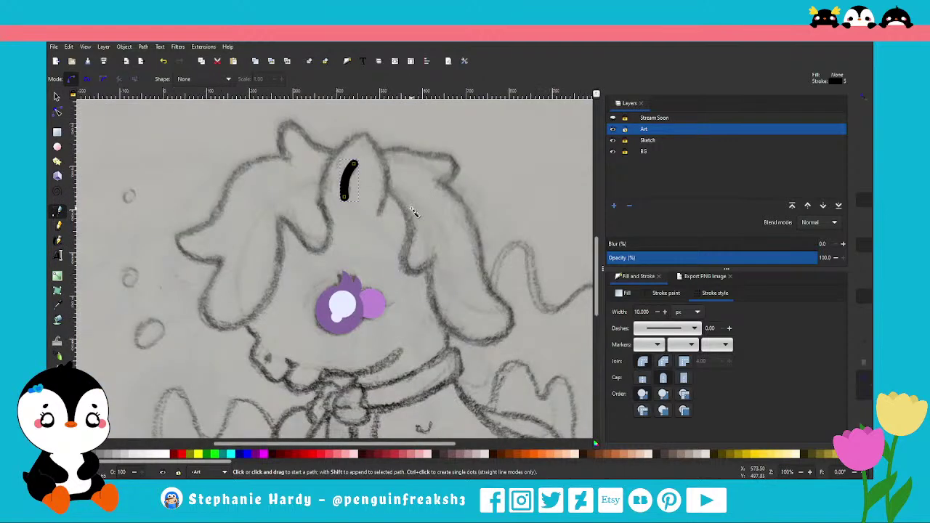
pyautogui.scroll(-2, 445, 217)
pyautogui.scroll(2, 411, 178)
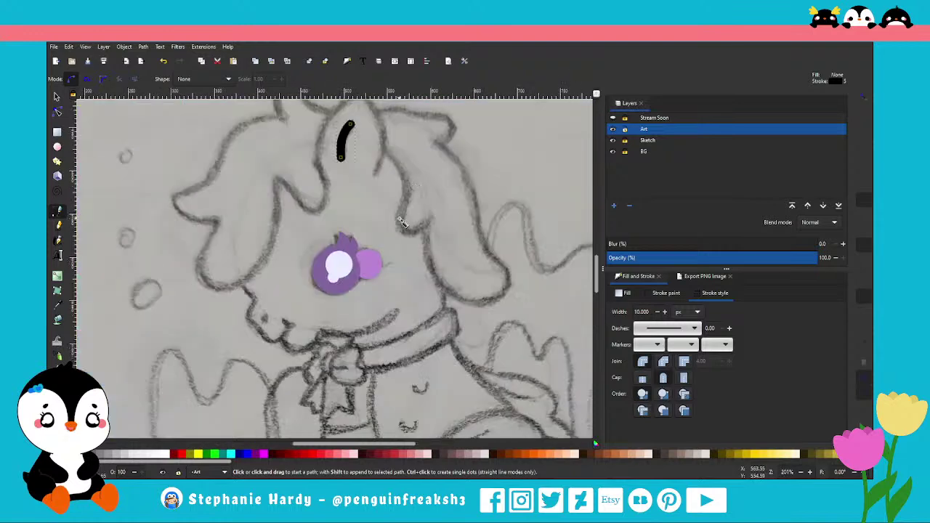
# Draw a large circle over the head with no fill and a black outline.
pyautogui.click(57, 146)
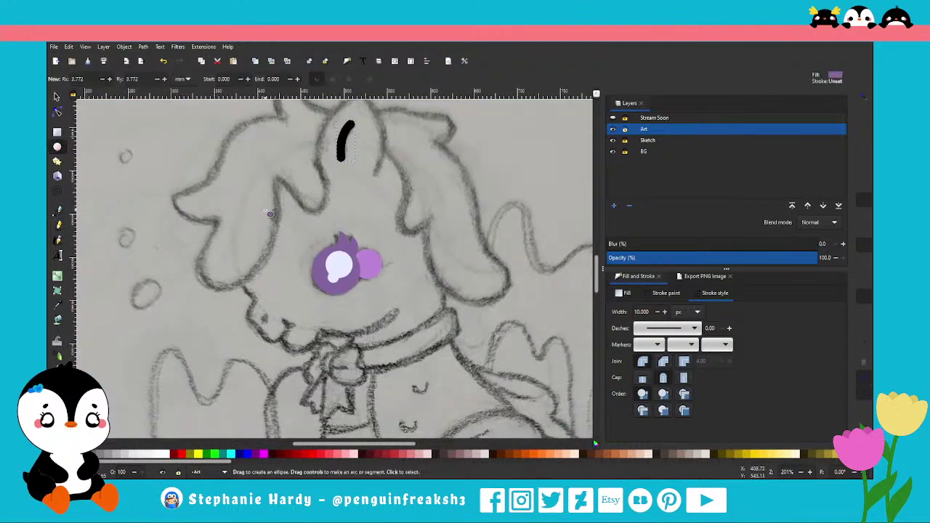
pyautogui.moveTo(244, 159); pyautogui.dragTo(423, 335)
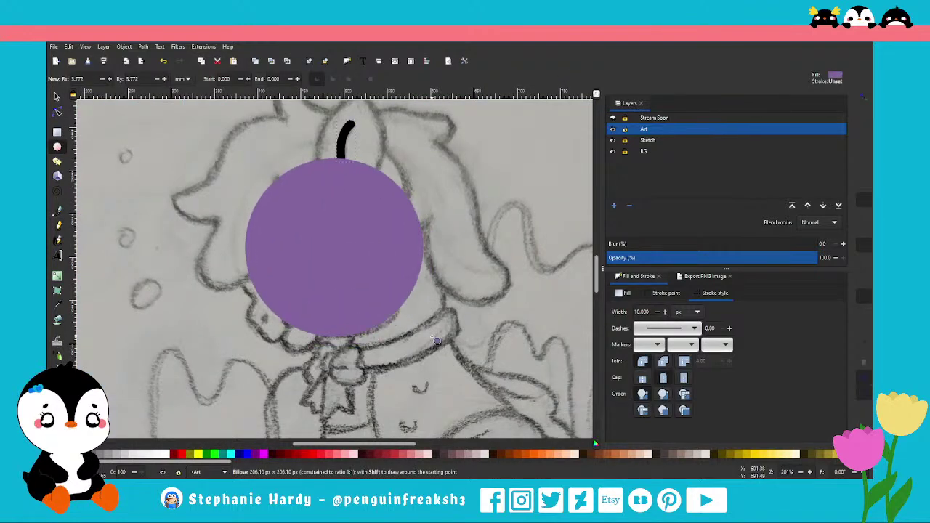
pyautogui.click(662, 295)
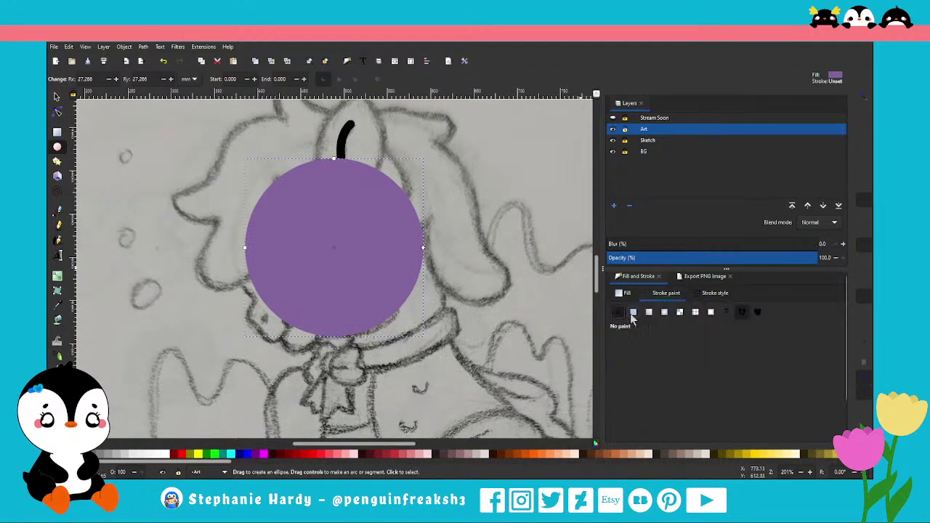
pyautogui.click(633, 312)
pyautogui.click(623, 293)
pyautogui.click(617, 313)
# Enlarge and move the circle to frame the head, with a 1 px outline width.
pyautogui.click(56, 97)
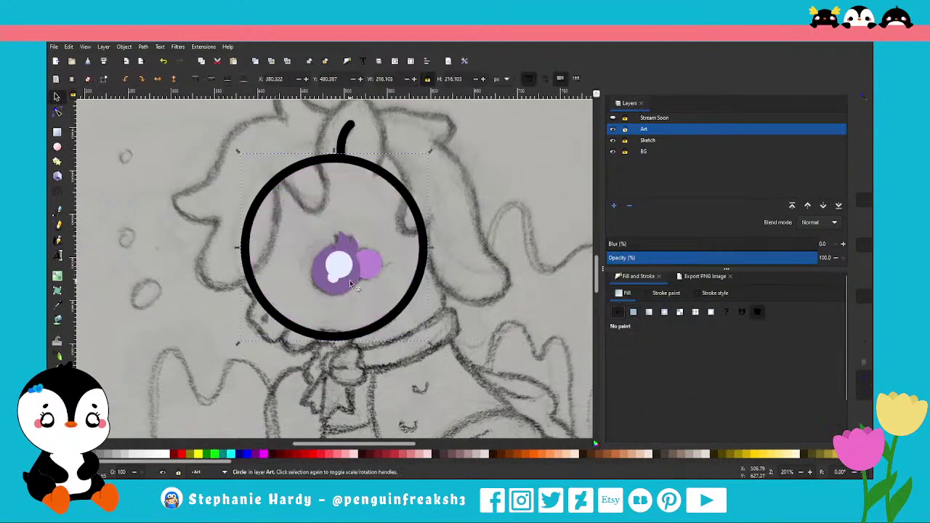
pyautogui.moveTo(430, 352); pyautogui.dragTo(468, 366)
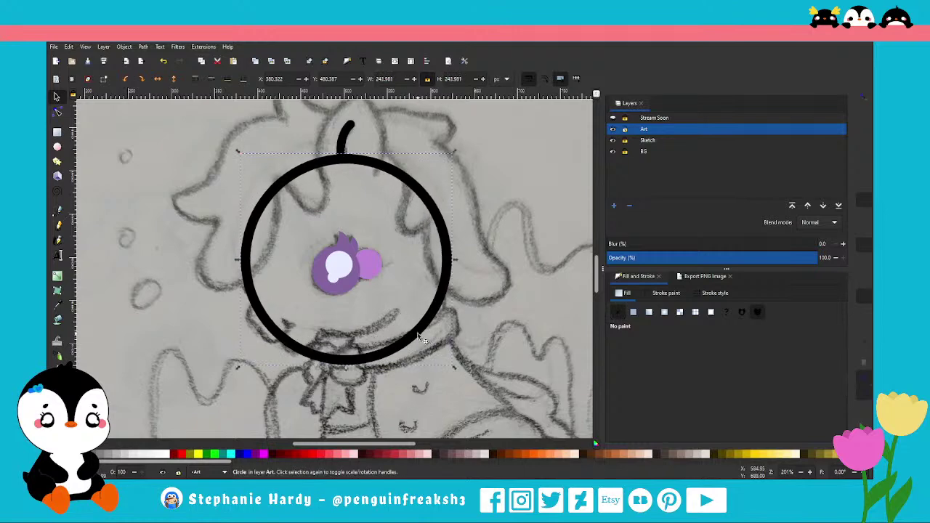
pyautogui.moveTo(418, 347); pyautogui.dragTo(408, 312)
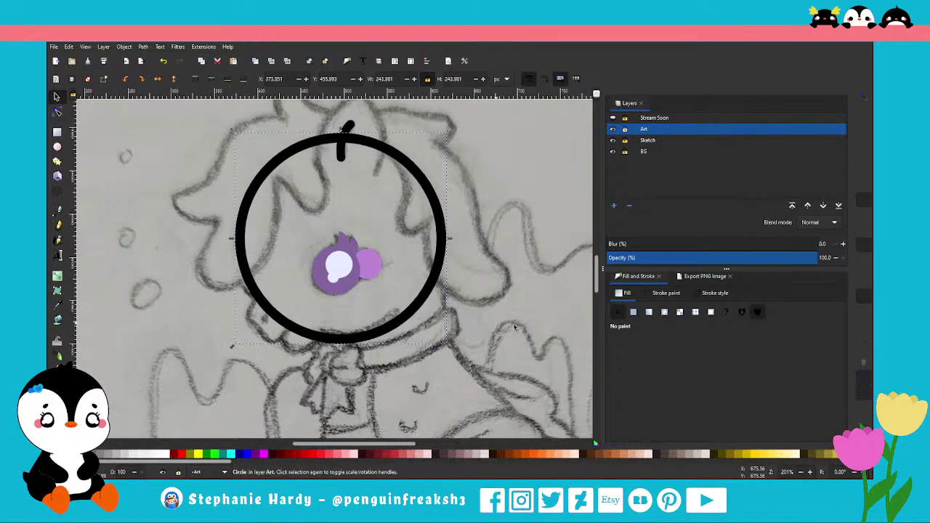
pyautogui.click(713, 294)
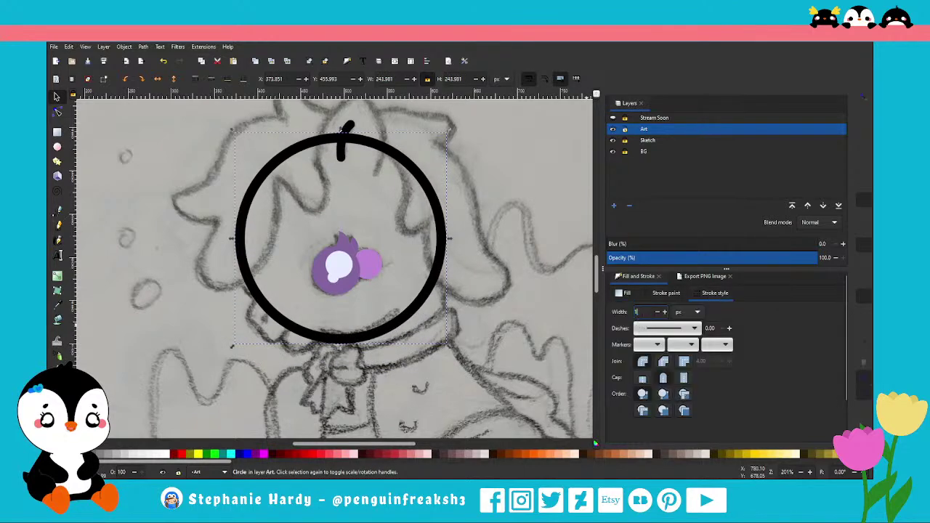
pyautogui.press('Return')
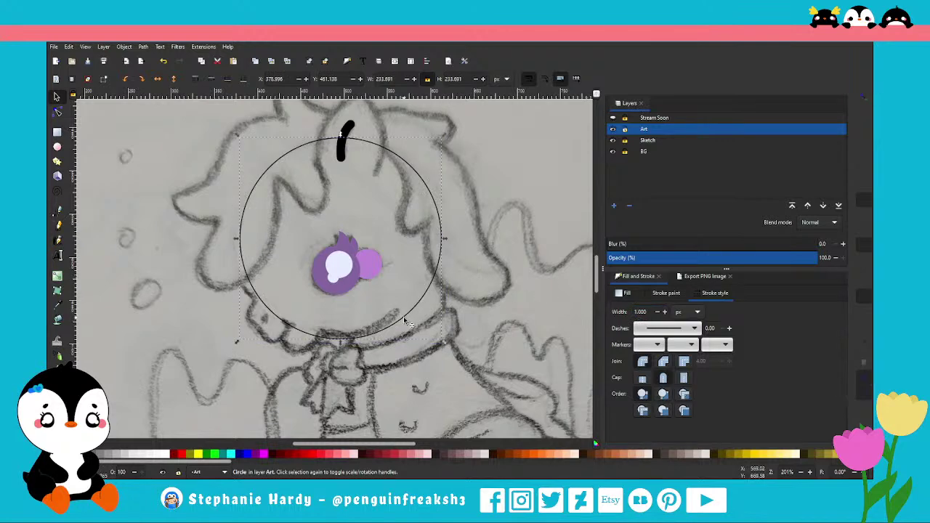
pyautogui.moveTo(404, 321); pyautogui.dragTo(398, 313)
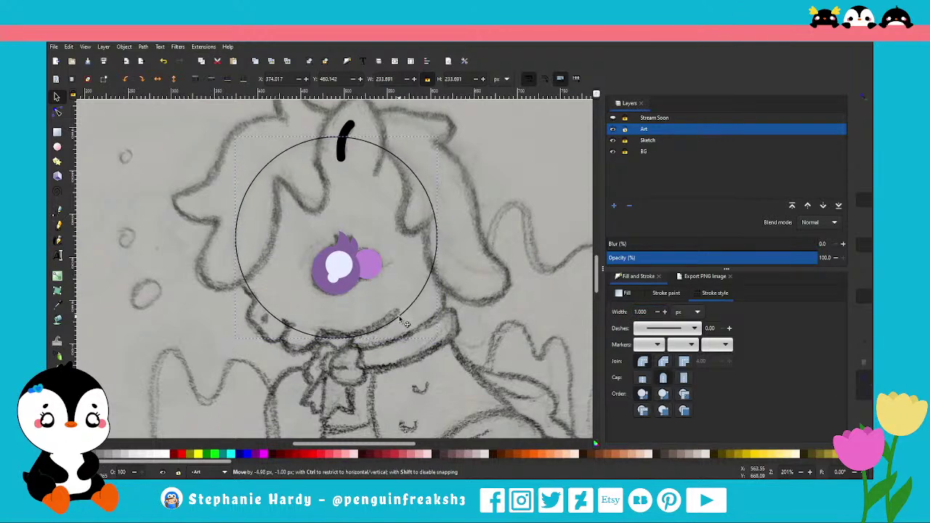
pyautogui.press('Escape')
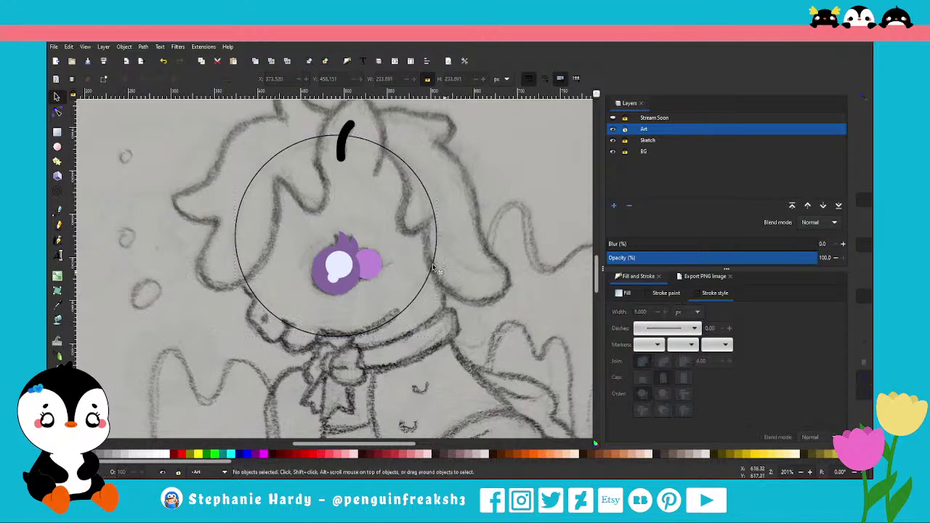
pyautogui.keyDown('ctrl'); pyautogui.scroll(1, 410, 251); pyautogui.keyUp('ctrl')
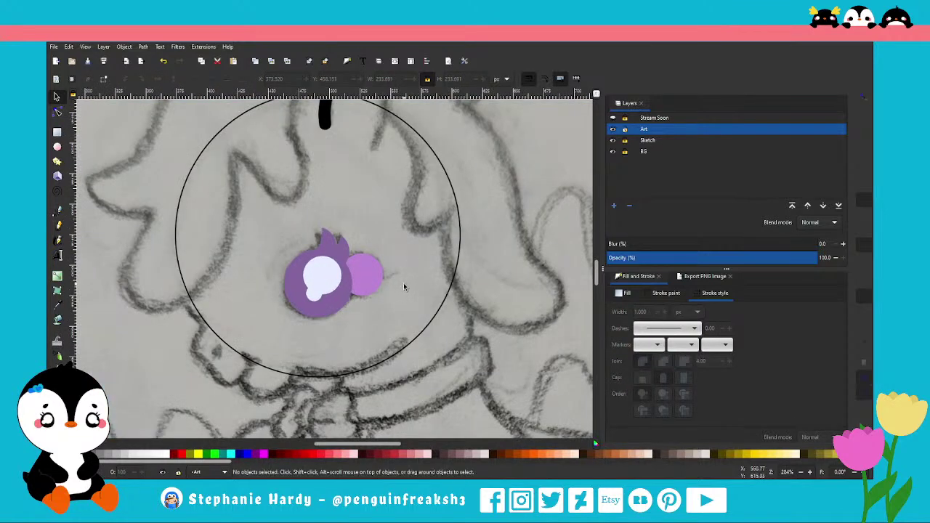
pyautogui.scroll(1, 404, 286)
pyautogui.scroll(2, 404, 285)
pyautogui.scroll(1, 402, 284)
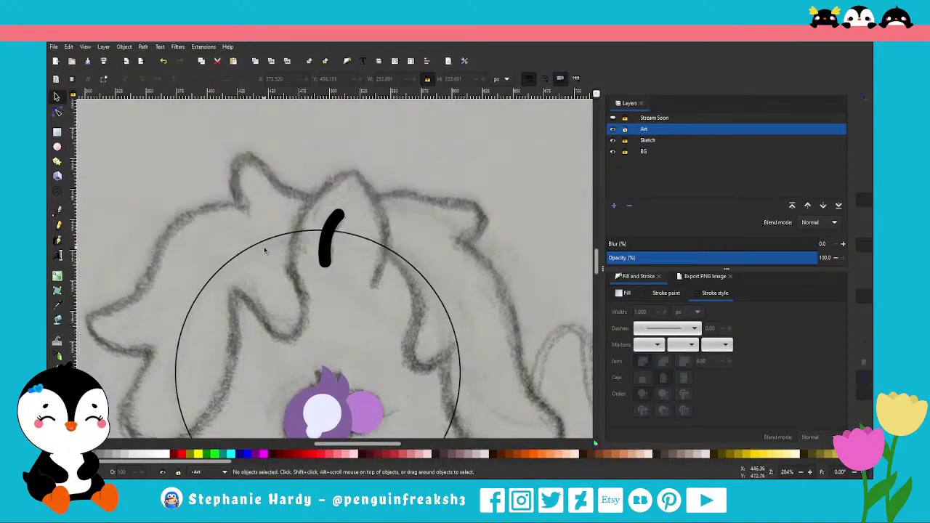
# Draw a pointed black path over the head stroke with the Bezier pen.
pyautogui.press('b')
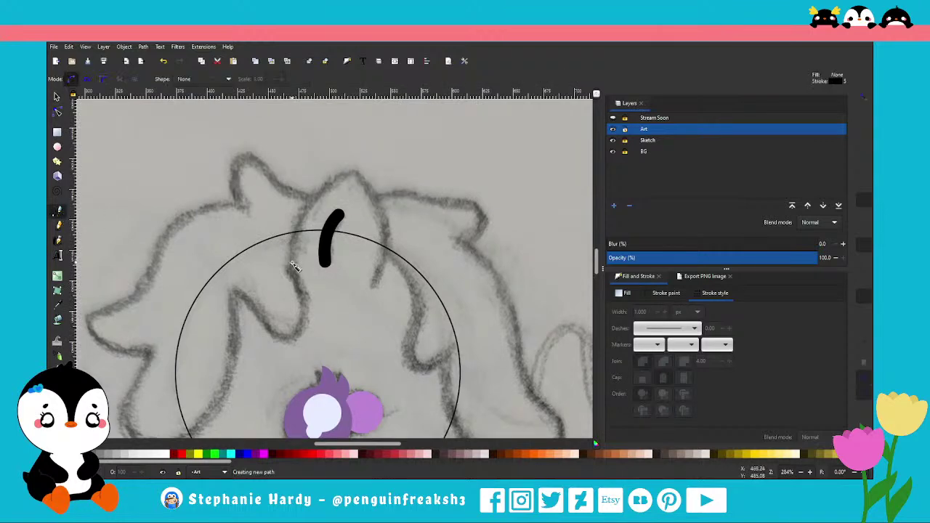
pyautogui.click(356, 175)
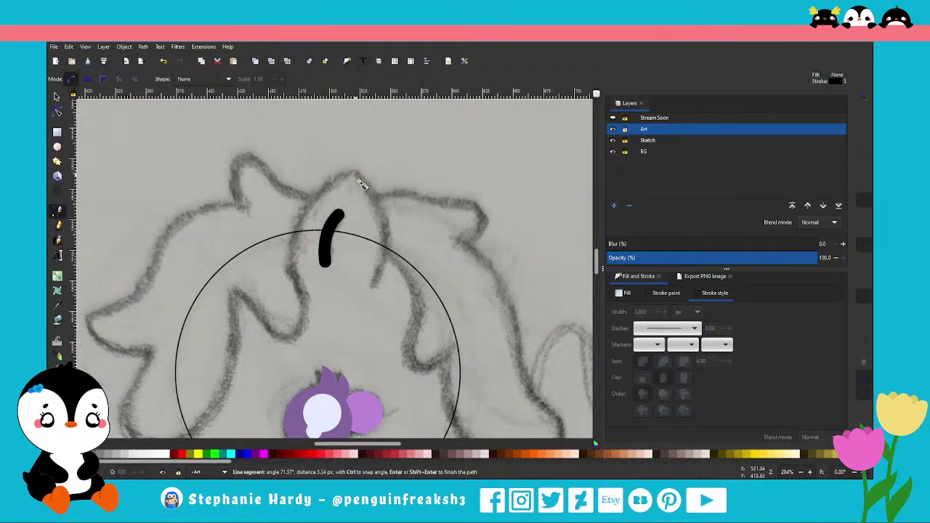
pyautogui.doubleClick(377, 282)
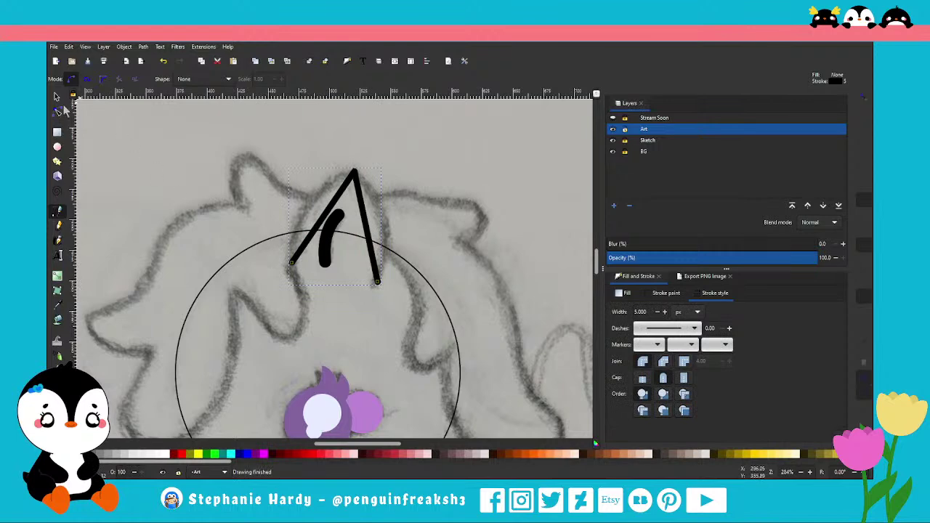
pyautogui.click(58, 111)
# Bend both sides of the pointed path into curves, forming an arch.
pyautogui.moveTo(322, 218); pyautogui.dragTo(304, 200)
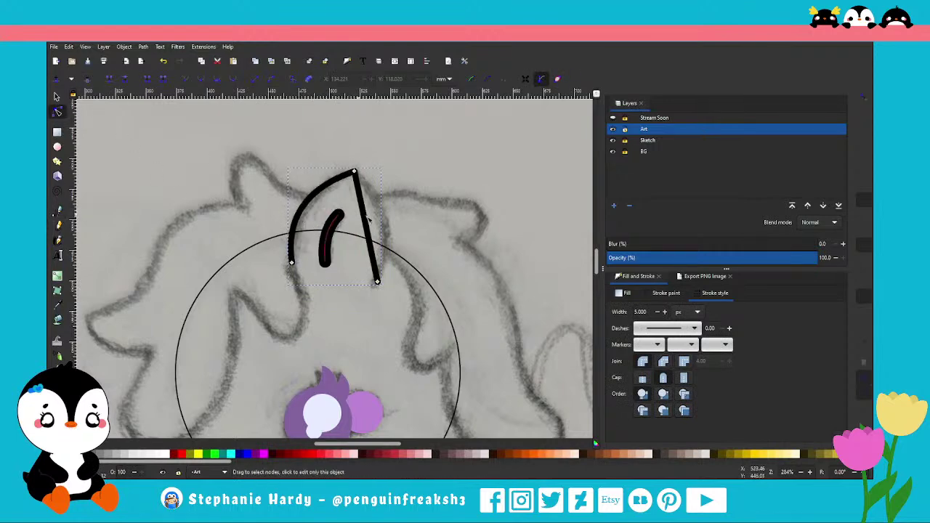
pyautogui.moveTo(369, 218); pyautogui.dragTo(386, 190)
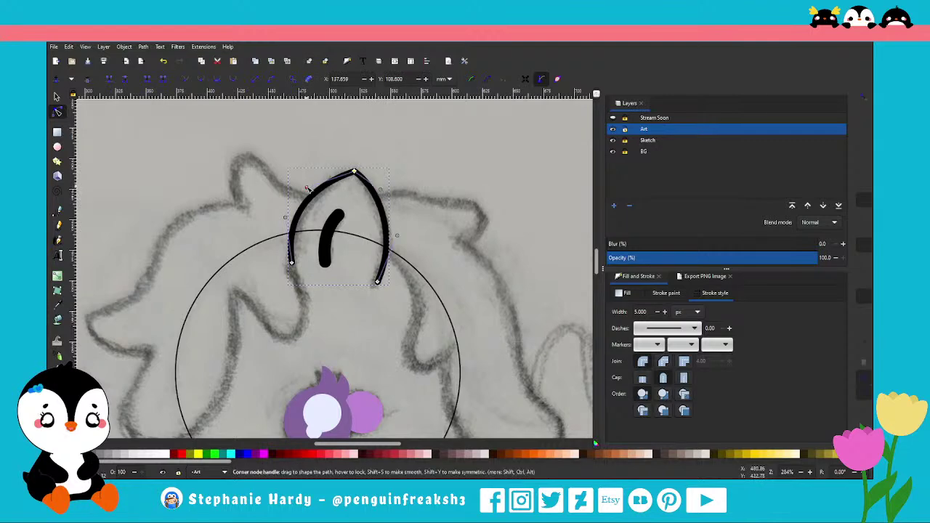
pyautogui.moveTo(307, 187); pyautogui.dragTo(316, 184)
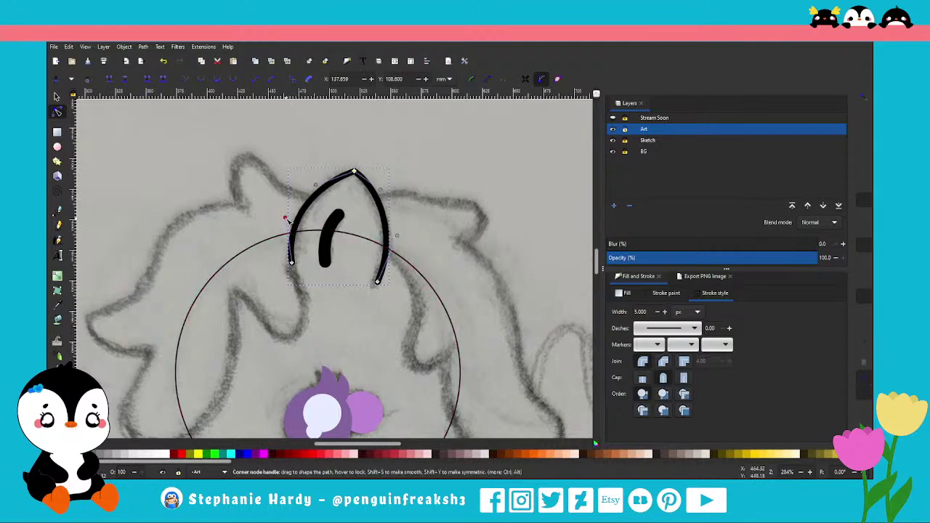
pyautogui.scroll(-4, 418, 225)
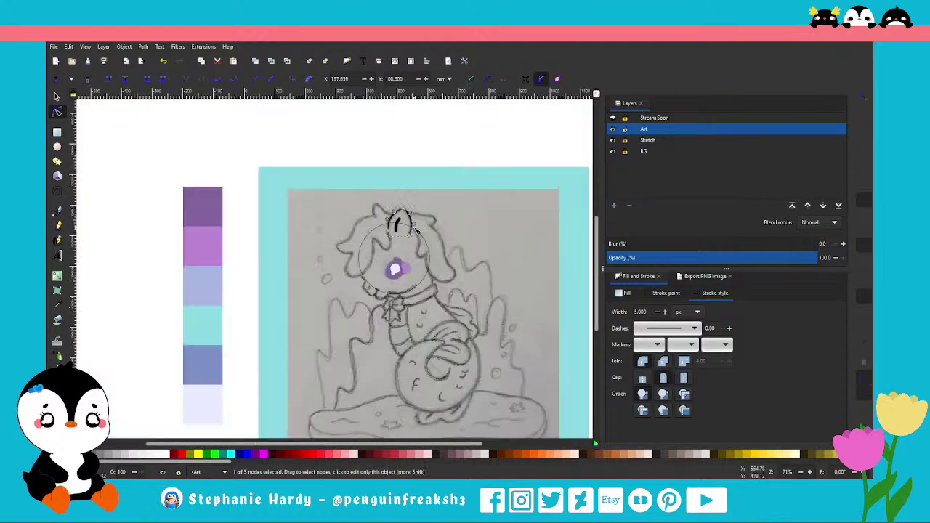
pyautogui.scroll(-1, 483, 349)
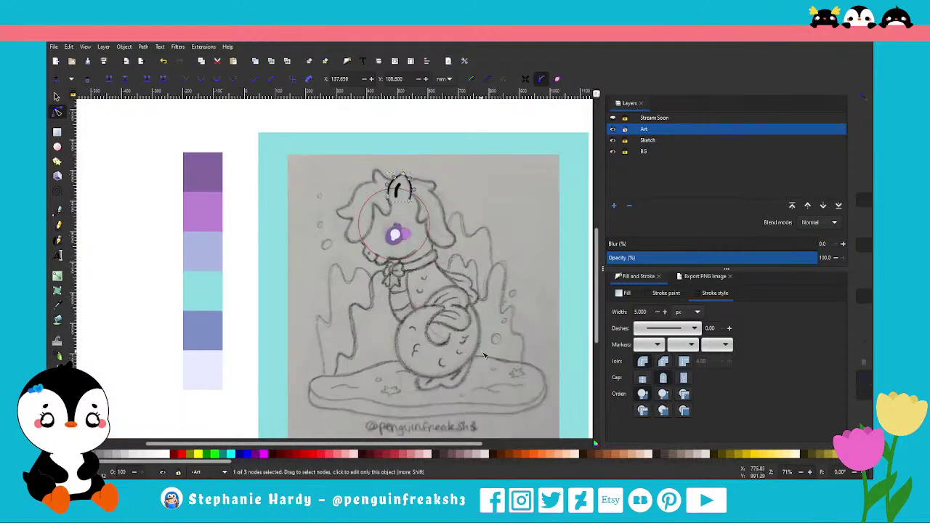
pyautogui.scroll(2, 483, 331)
pyautogui.scroll(2, 444, 293)
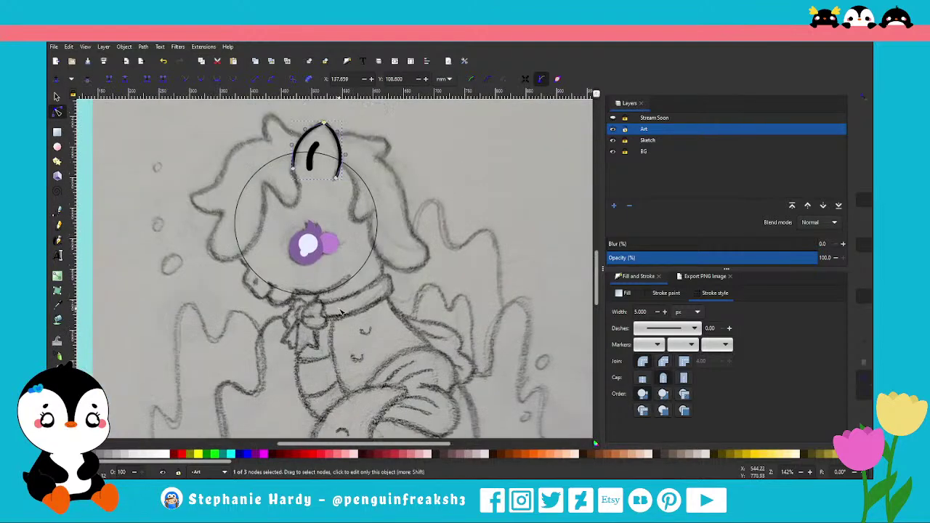
pyautogui.scroll(2, 423, 286)
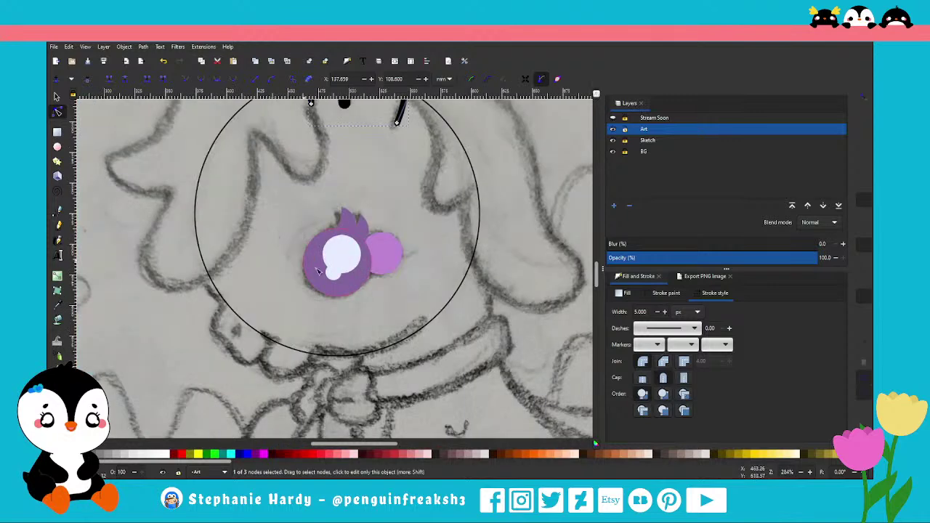
pyautogui.scroll(-2, 418, 312)
pyautogui.scroll(-4, 420, 308)
pyautogui.scroll(4, 419, 308)
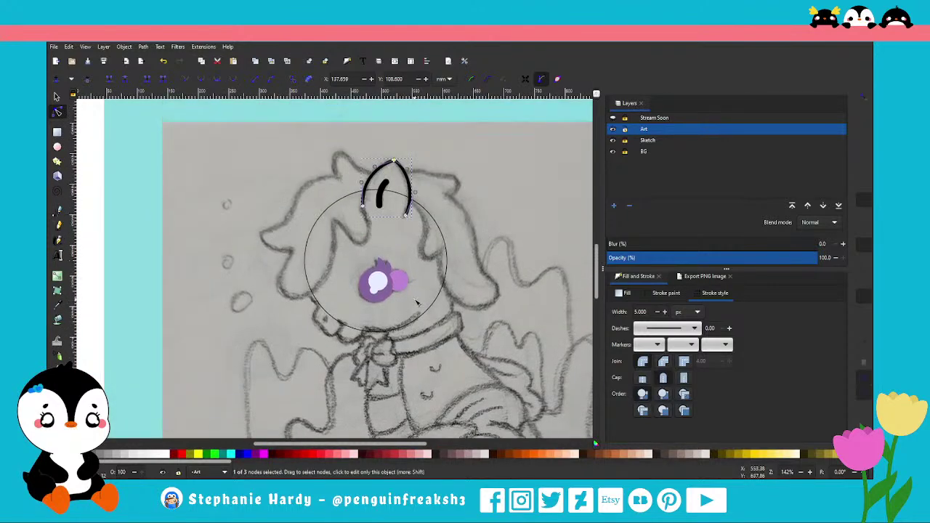
pyautogui.scroll(2, 371, 240)
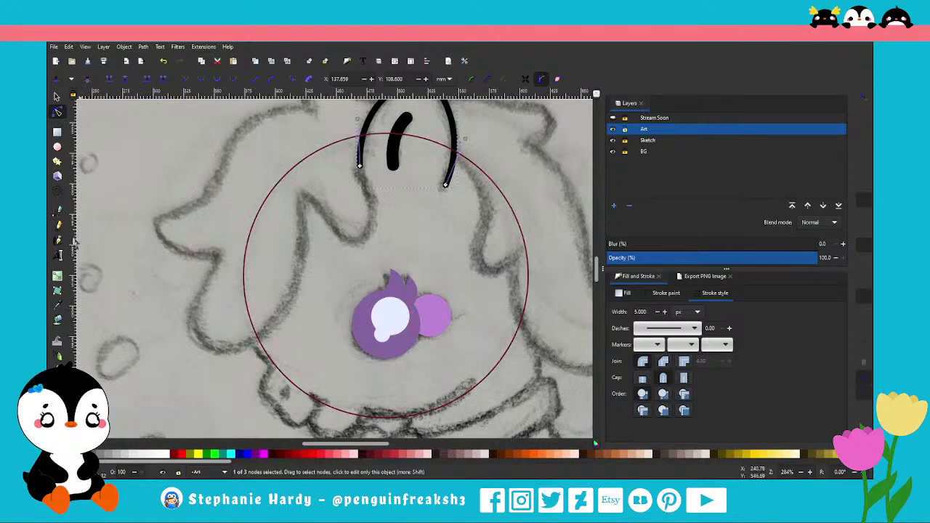
pyautogui.press('b')
pyautogui.scroll(-2, 372, 207)
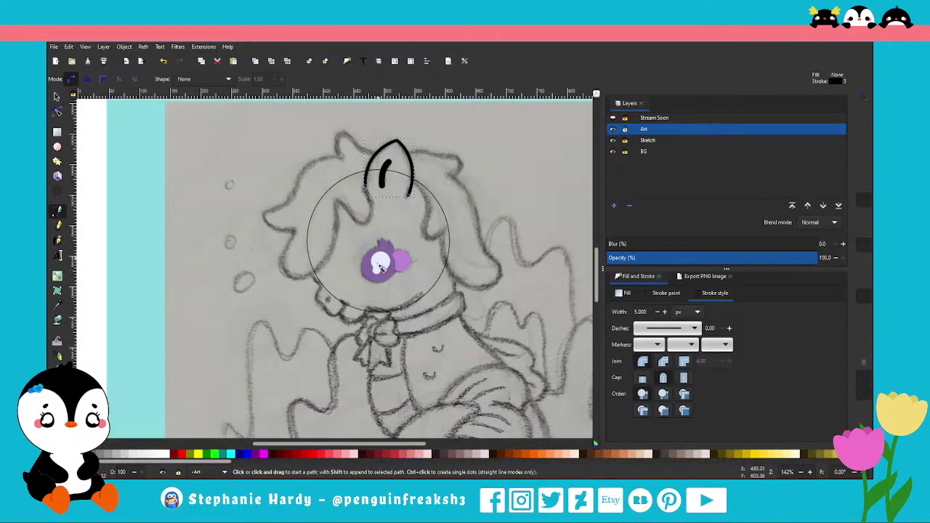
# Draw the jaw outline path from below the eye along the lower head.
pyautogui.scroll(2, 342, 311)
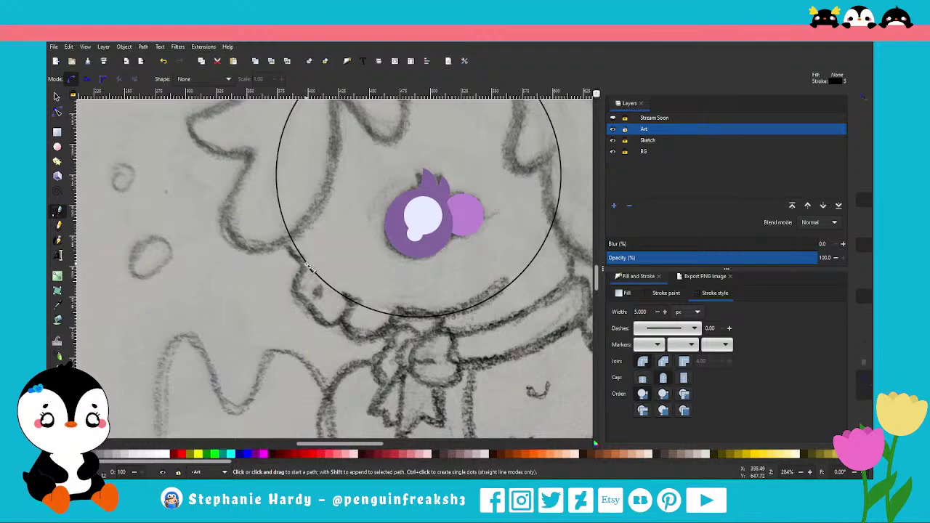
pyautogui.click(306, 261)
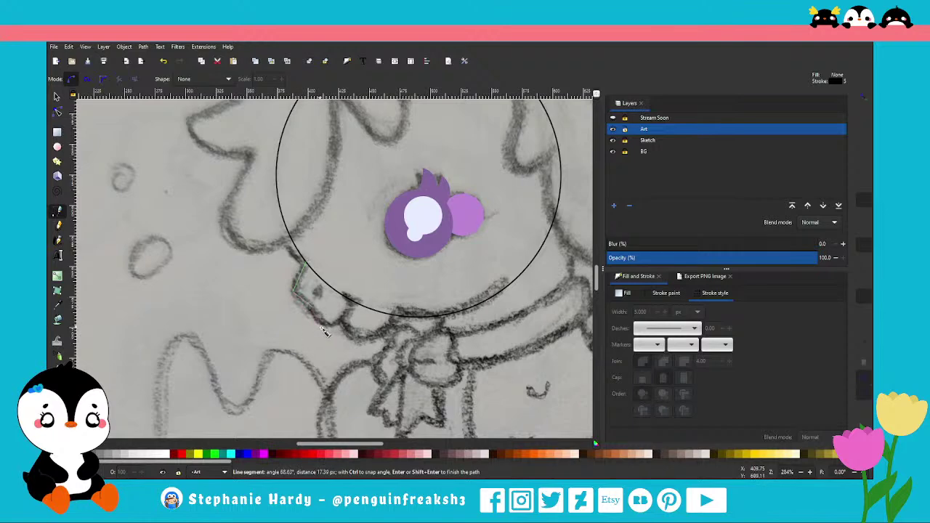
pyautogui.click(335, 331)
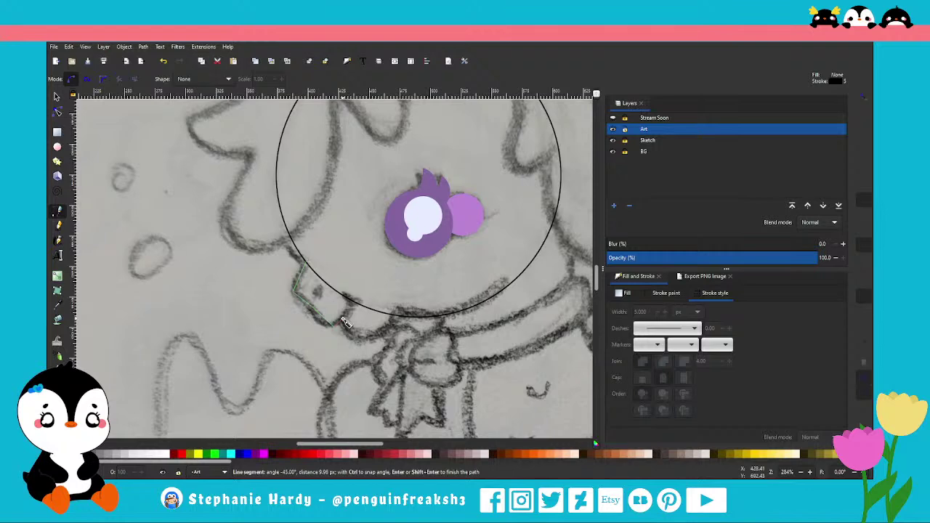
pyautogui.click(346, 328)
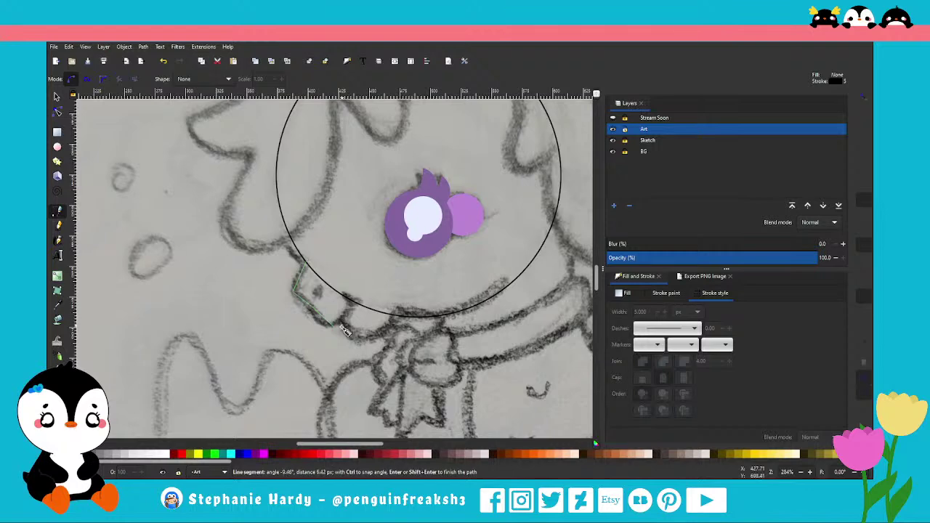
pyautogui.doubleClick(398, 317)
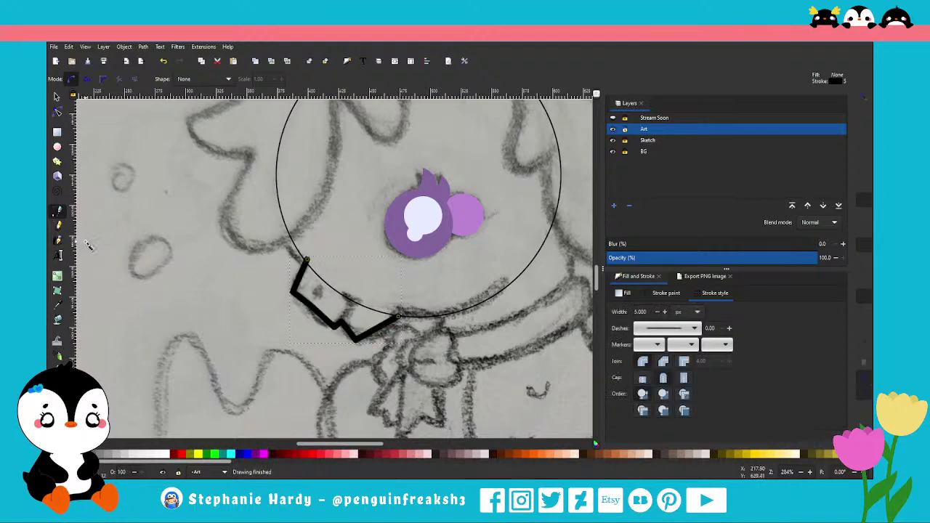
# Adjust the jaw path's nodes to follow the sketch and round its bottom corner.
pyautogui.click(58, 112)
pyautogui.moveTo(284, 289); pyautogui.dragTo(321, 326)
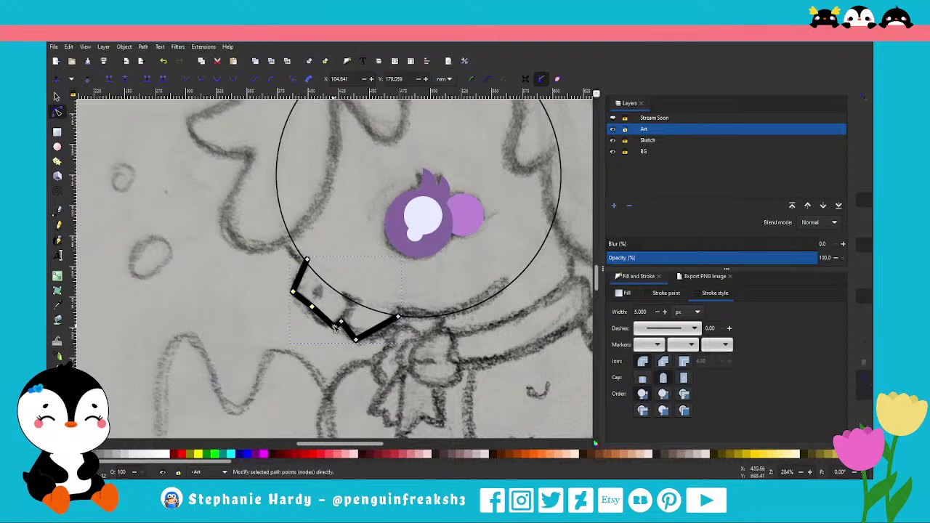
pyautogui.scroll(2, 322, 296)
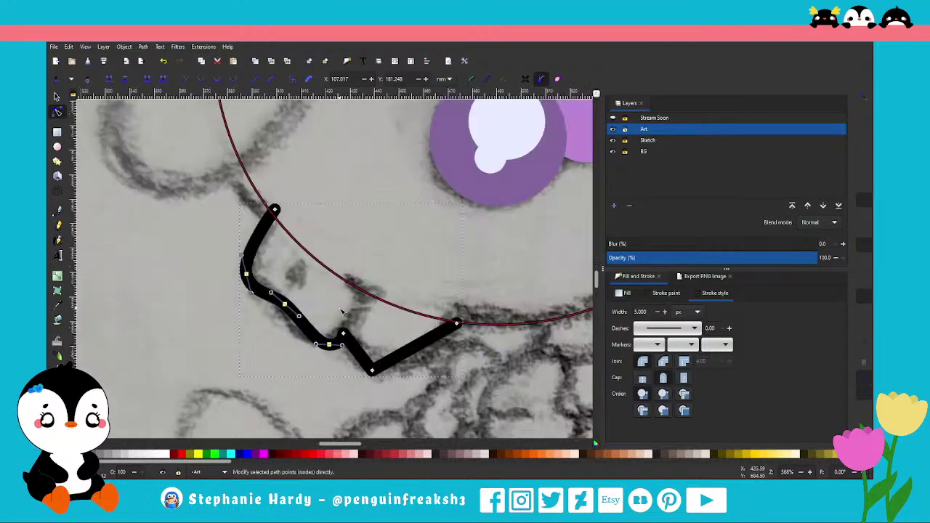
pyautogui.scroll(2, 322, 296)
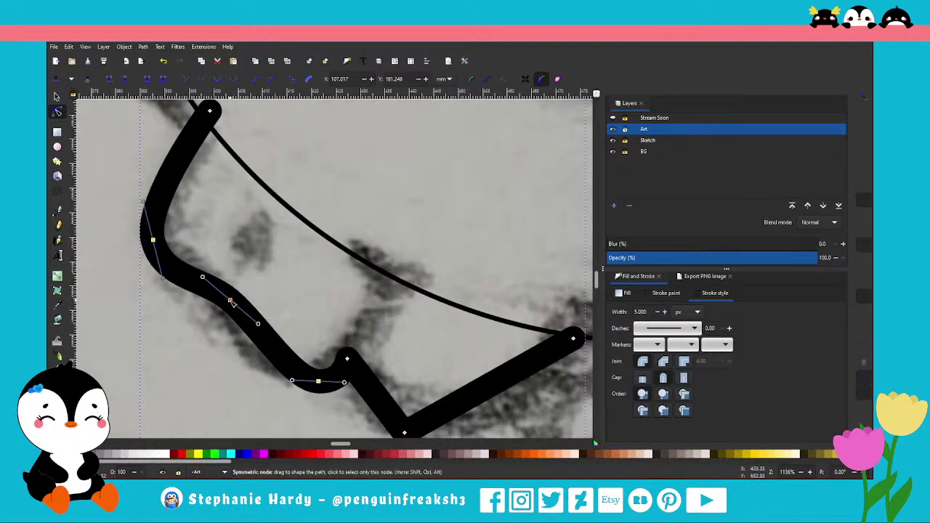
pyautogui.moveTo(229, 300); pyautogui.dragTo(225, 298)
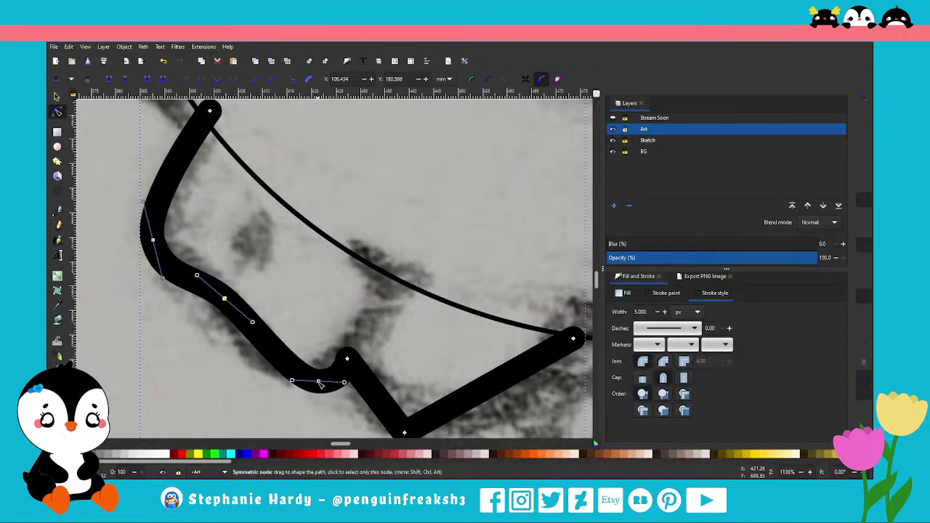
pyautogui.moveTo(319, 380)
pyautogui.mouseDown()
pyautogui.moveTo(294, 372)
pyautogui.moveTo(324, 376)
pyautogui.mouseUp()
pyautogui.scroll(-2, 292, 286)
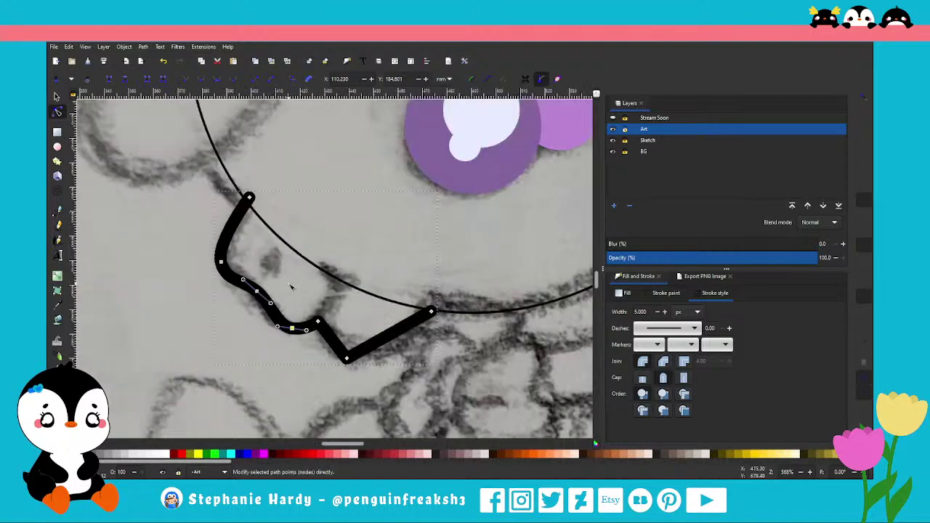
pyautogui.moveTo(346, 358)
pyautogui.mouseDown()
pyautogui.moveTo(354, 368)
pyautogui.moveTo(364, 354)
pyautogui.moveTo(404, 354)
pyautogui.mouseUp()
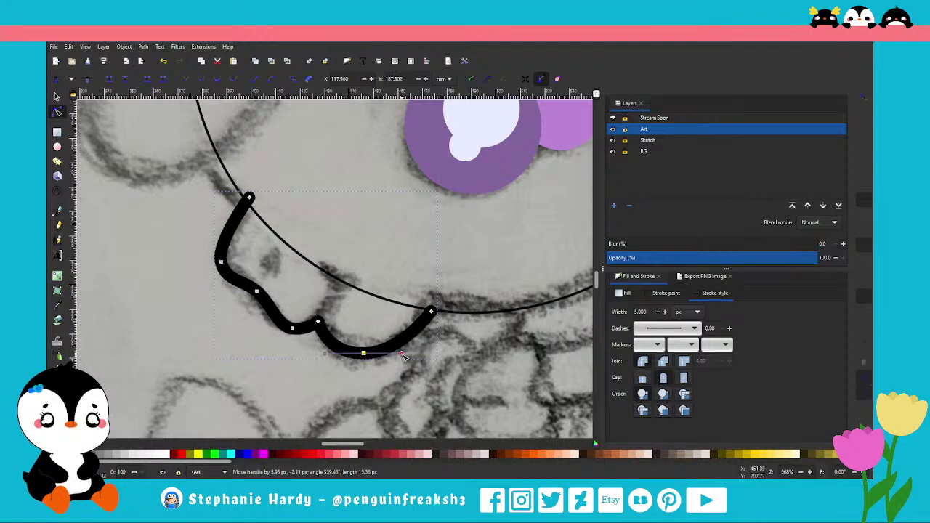
pyautogui.scroll(-4, 311, 288)
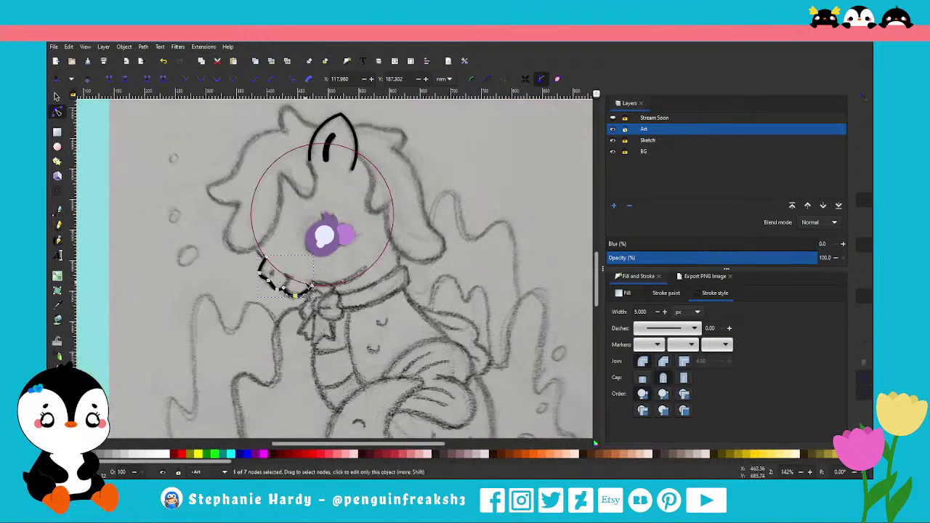
pyautogui.scroll(1, 287, 276)
pyautogui.scroll(2, 287, 276)
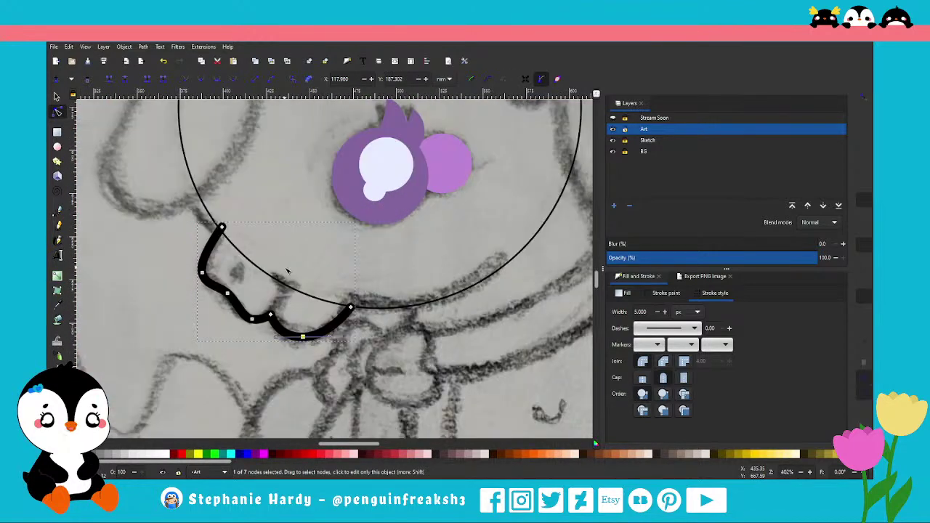
# Extend the jaw line past its end and bend the new segment along the head circle.
pyautogui.click(57, 210)
pyautogui.click(351, 308)
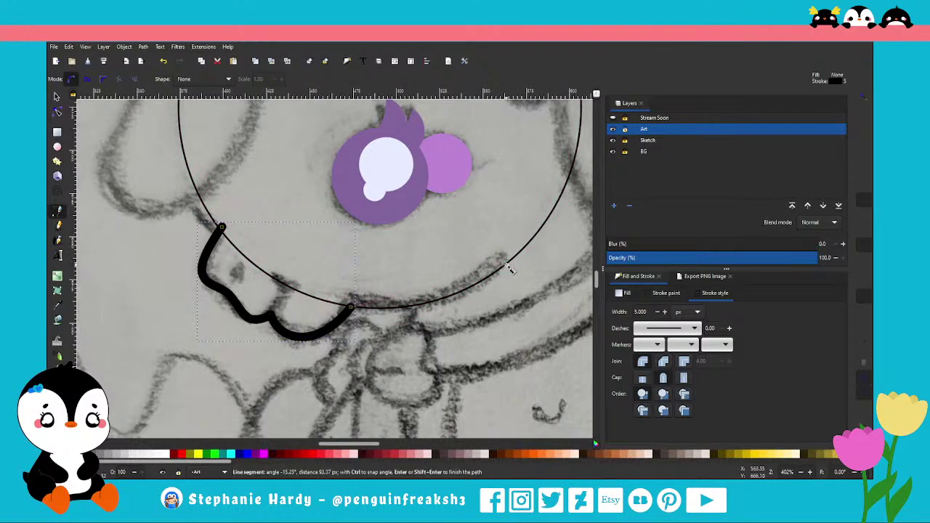
pyautogui.doubleClick(508, 266)
pyautogui.click(58, 111)
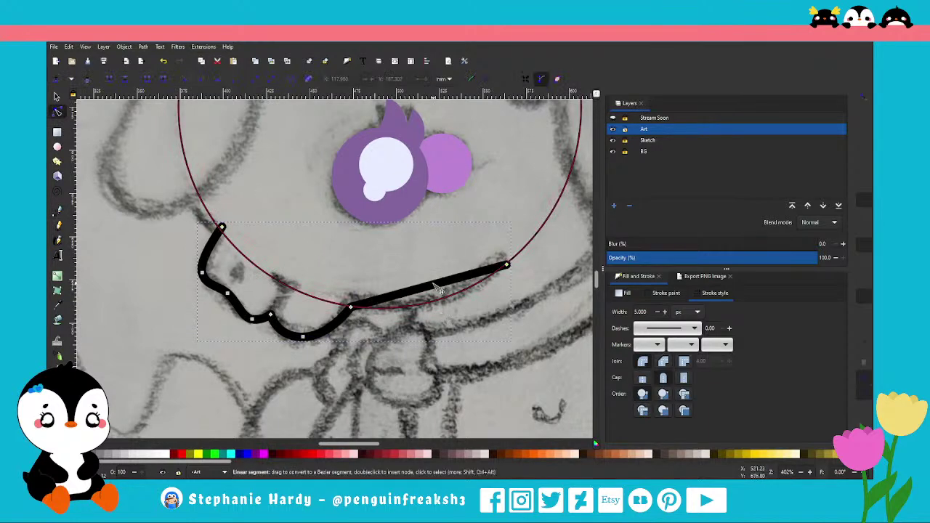
pyautogui.moveTo(436, 286); pyautogui.dragTo(436, 309)
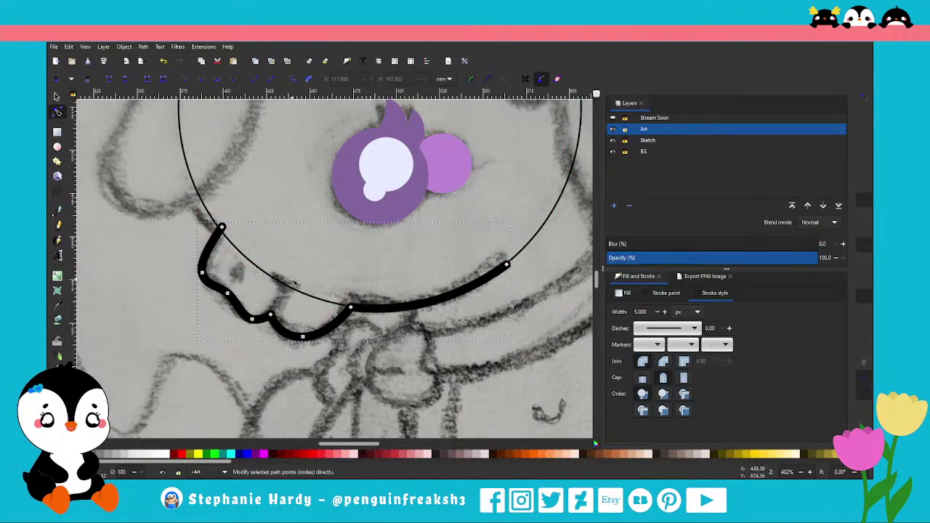
pyautogui.scroll(-2, 294, 282)
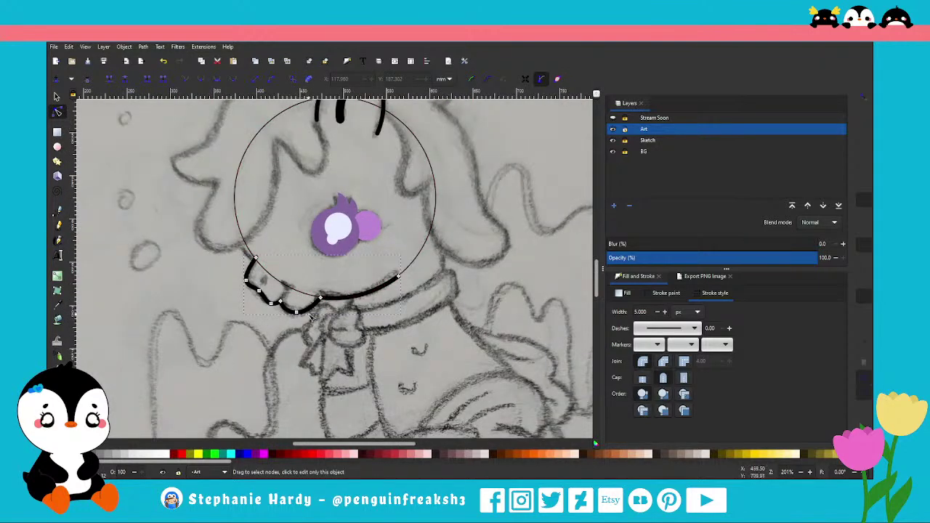
pyautogui.scroll(-3, 399, 361)
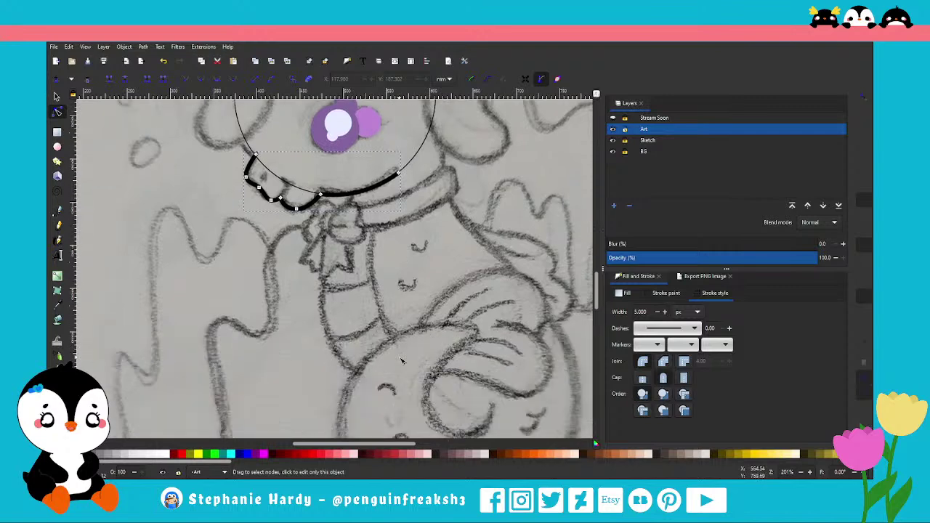
pyautogui.scroll(3, 398, 361)
pyautogui.scroll(2, 277, 274)
pyautogui.scroll(2, 250, 285)
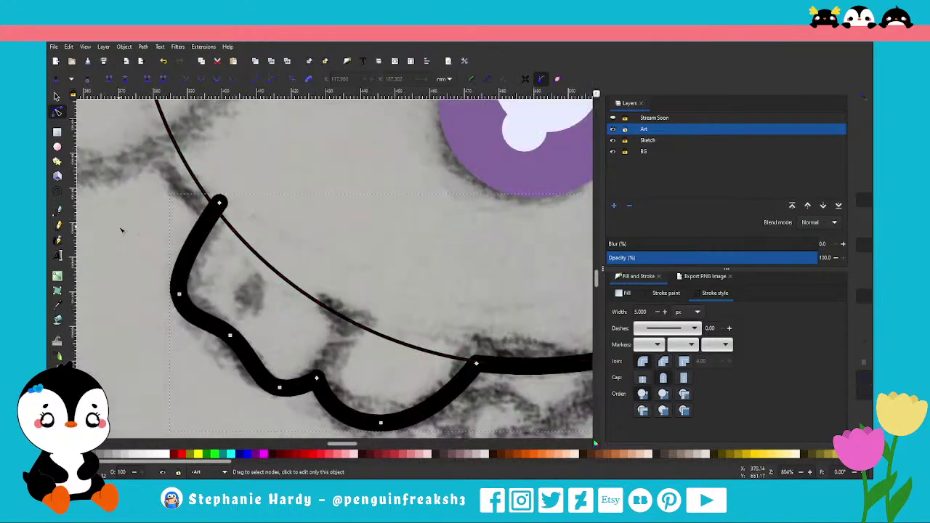
# Draw a short, slightly curved stroke inside the jaw.
pyautogui.click(59, 211)
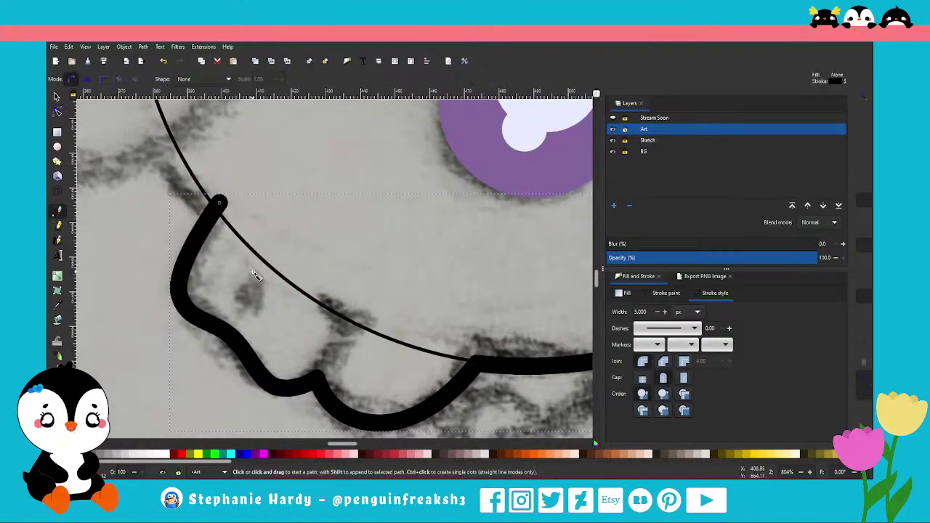
pyautogui.click(246, 265)
pyautogui.doubleClick(244, 299)
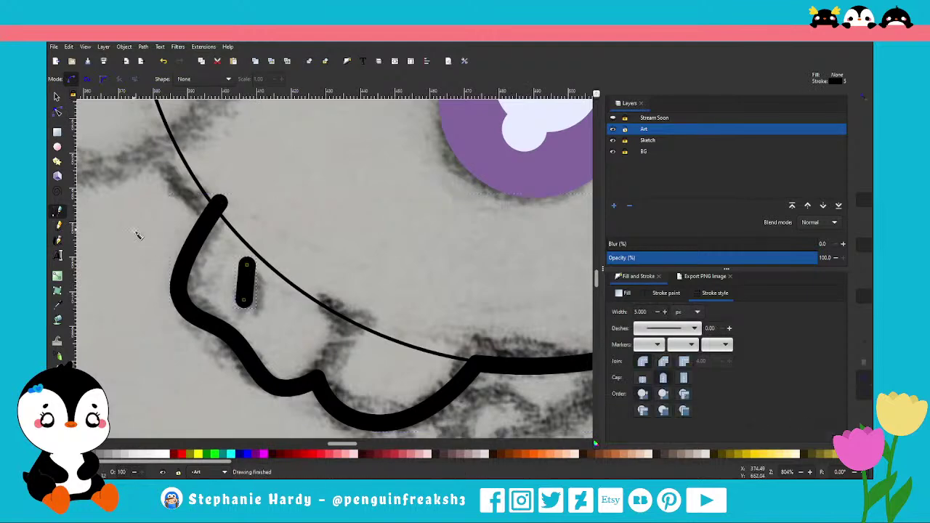
pyautogui.click(58, 112)
pyautogui.moveTo(245, 283); pyautogui.dragTo(254, 290)
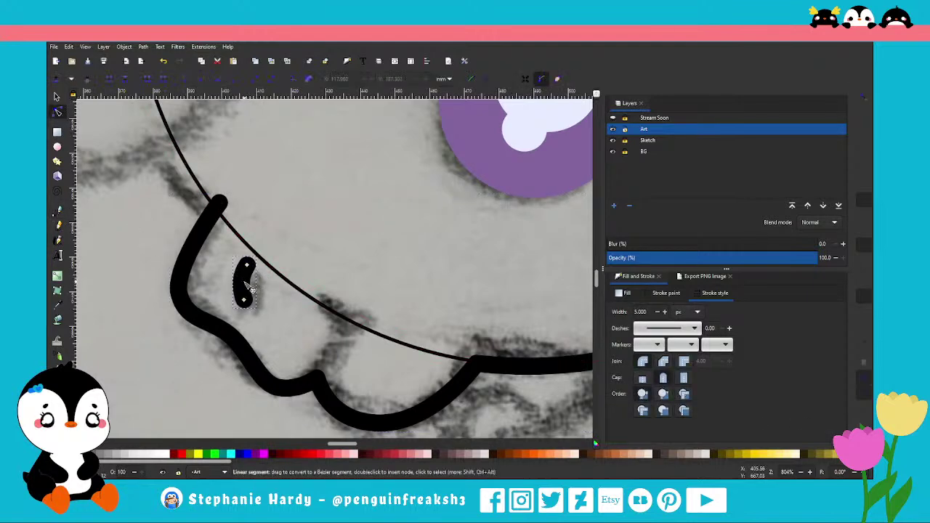
pyautogui.scroll(-1, 253, 290)
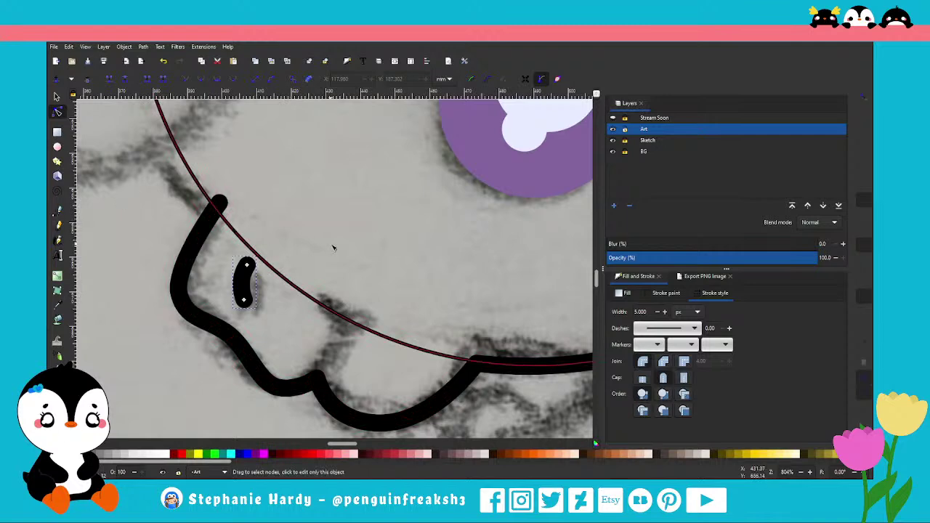
pyautogui.scroll(-1, 332, 245)
# Set the jaw outline's stroke width to 10 px.
pyautogui.click(57, 95)
pyautogui.scroll(-2, 320, 312)
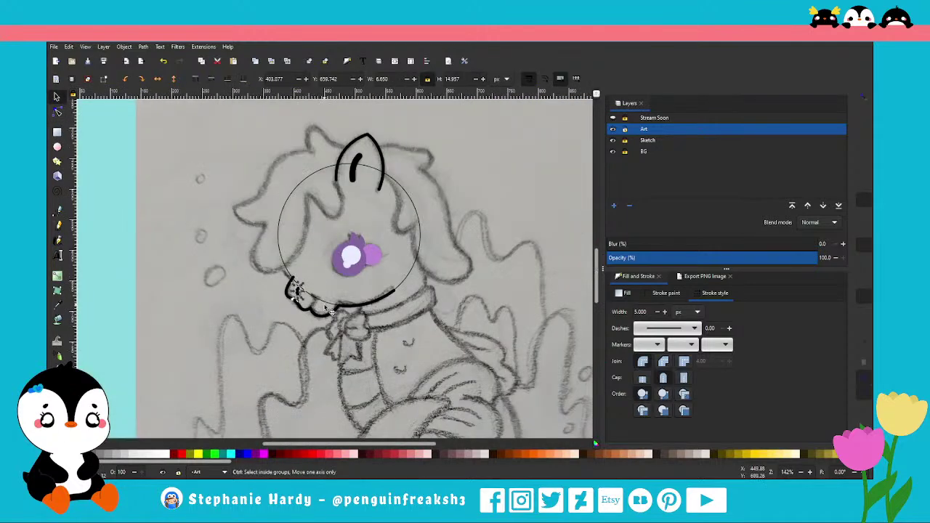
pyautogui.scroll(1, 328, 327)
pyautogui.click(325, 321)
pyautogui.tripleClick(639, 312)
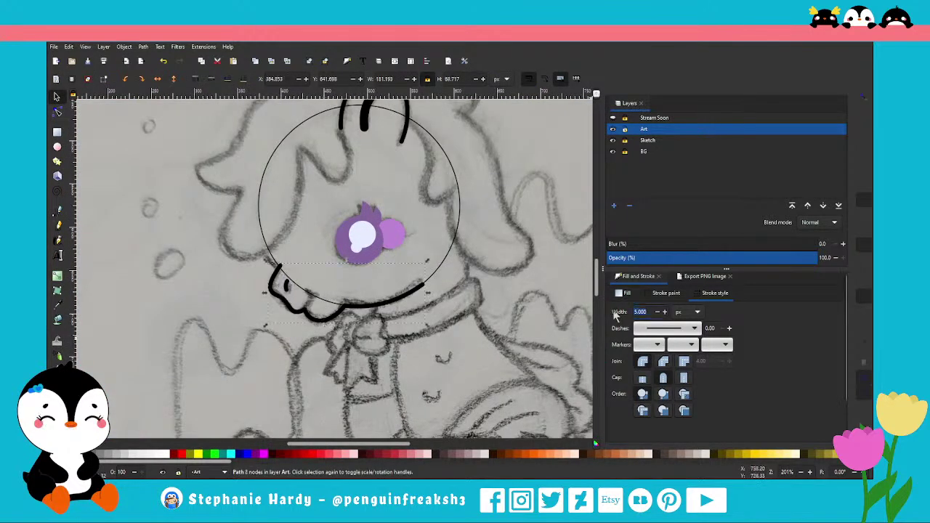
pyautogui.write('10')
pyautogui.press('Return')
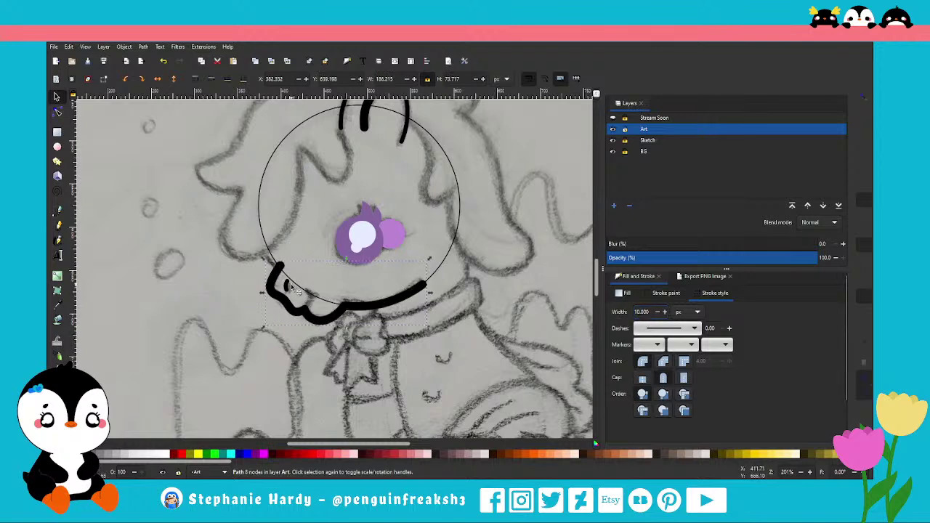
# Try 10 px on the small jaw mark, undo it, and view the whole page.
pyautogui.click(290, 284)
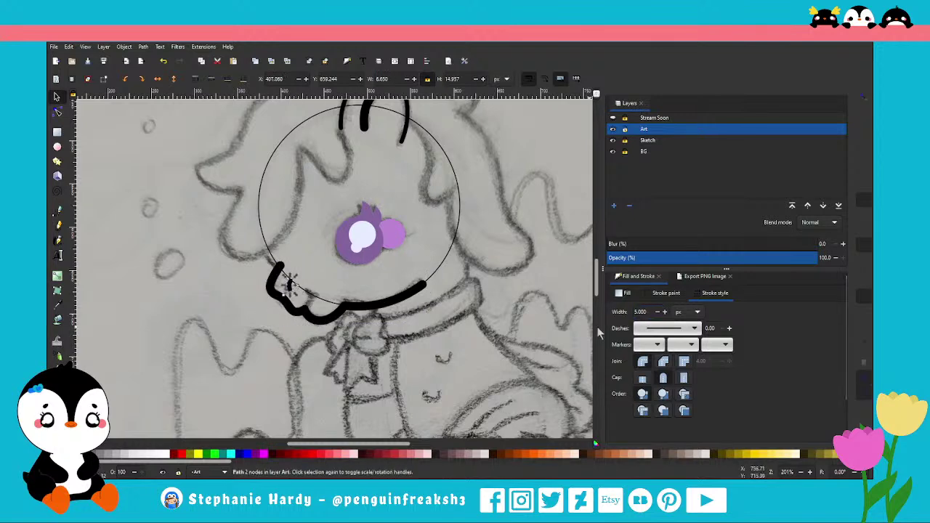
pyautogui.moveTo(646, 312); pyautogui.dragTo(616, 311)
pyautogui.write('0')
pyautogui.press('Return')
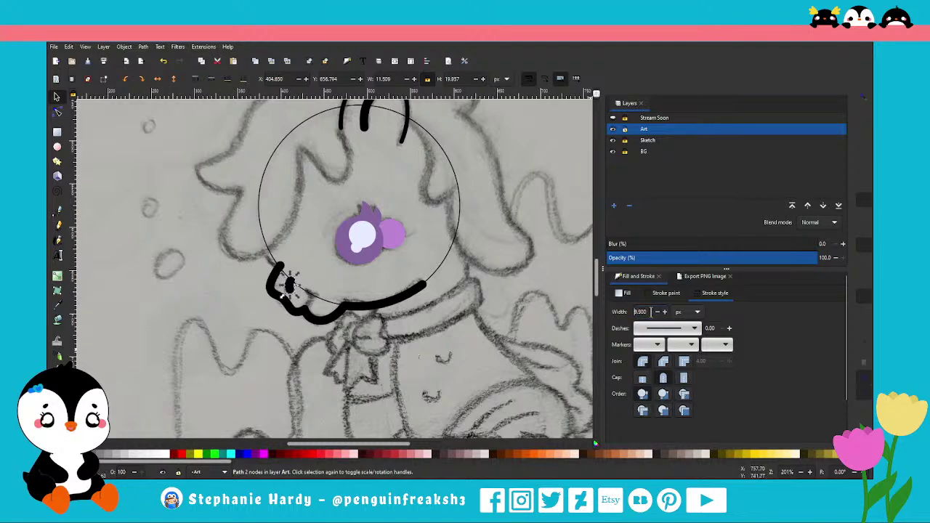
pyautogui.hotkey('ctrl', 'z')
pyautogui.press('Escape')
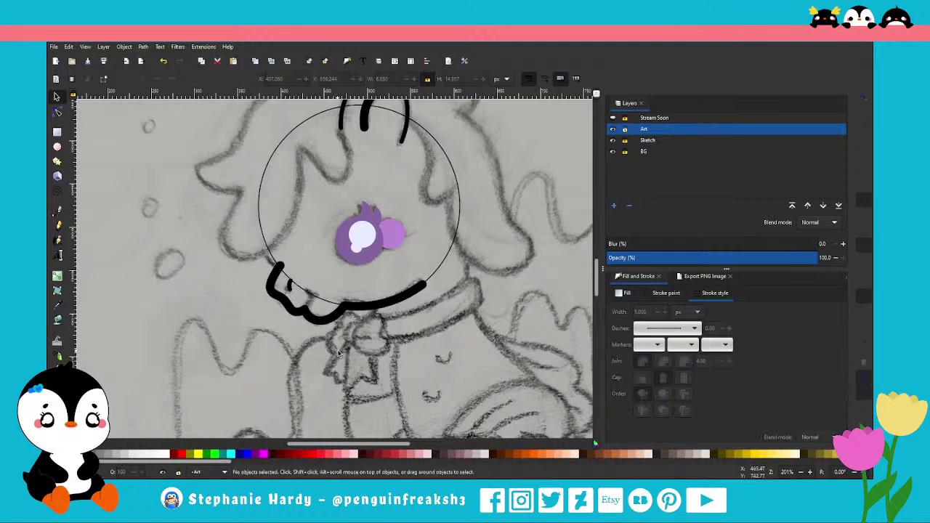
pyautogui.press('1')
pyautogui.scroll(2, 371, 351)
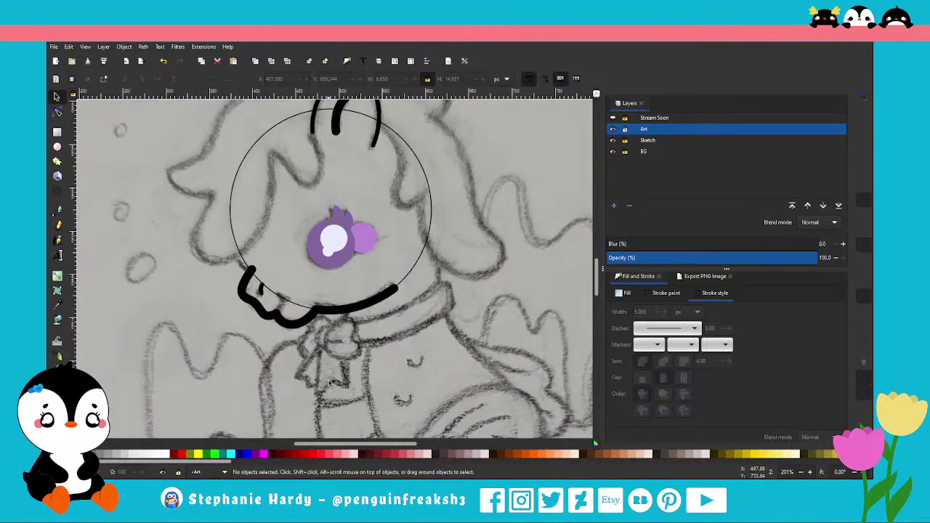
# Nudge the jaw outline's end node down-left and clear the selection.
pyautogui.press('n')
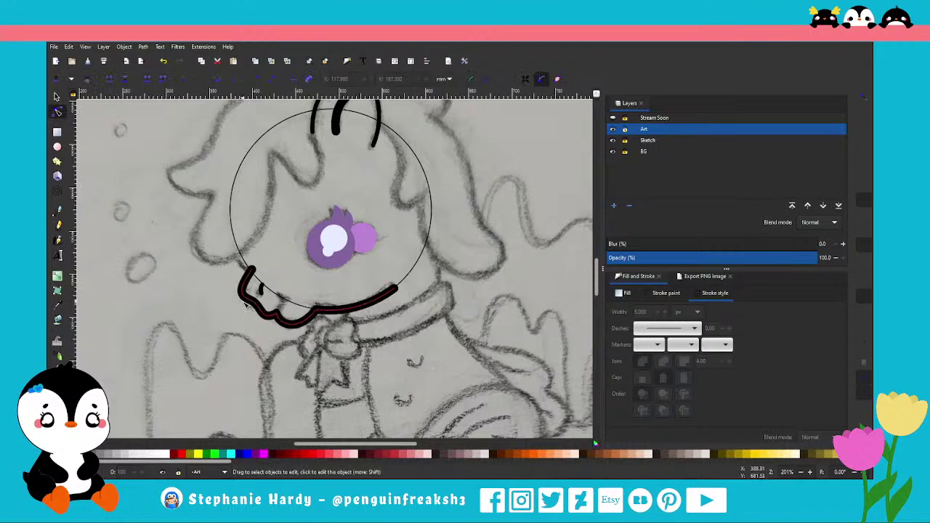
pyautogui.click(249, 274)
pyautogui.moveTo(251, 270); pyautogui.dragTo(247, 276)
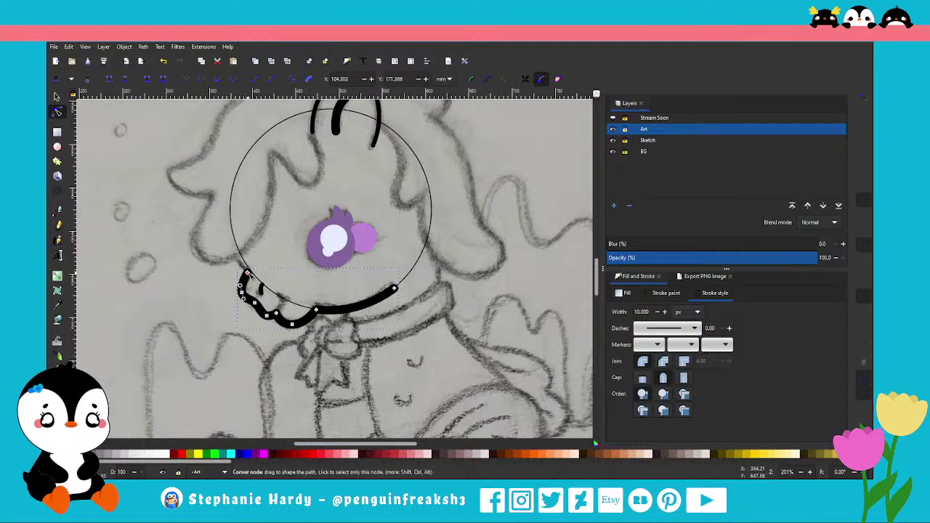
pyautogui.click(57, 96)
pyautogui.press('Escape')
pyautogui.scroll(-2, 332, 327)
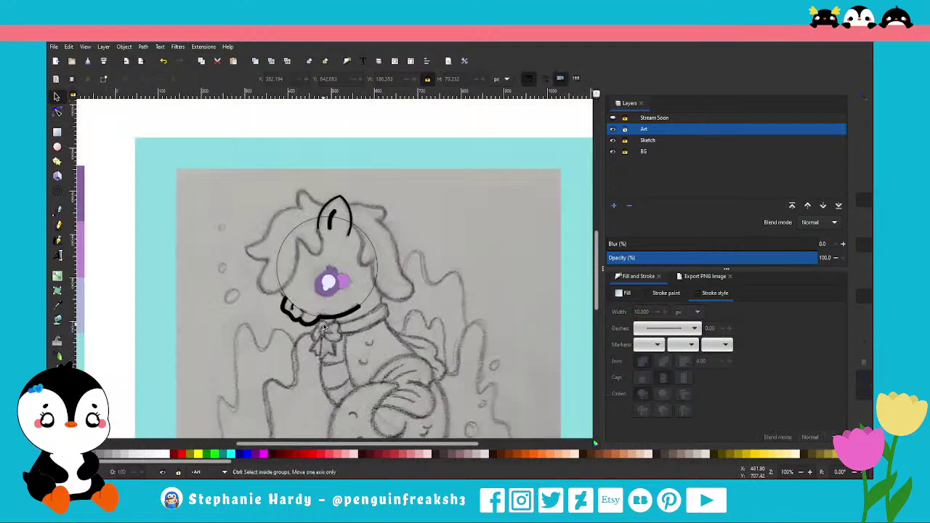
pyautogui.scroll(-1, 374, 325)
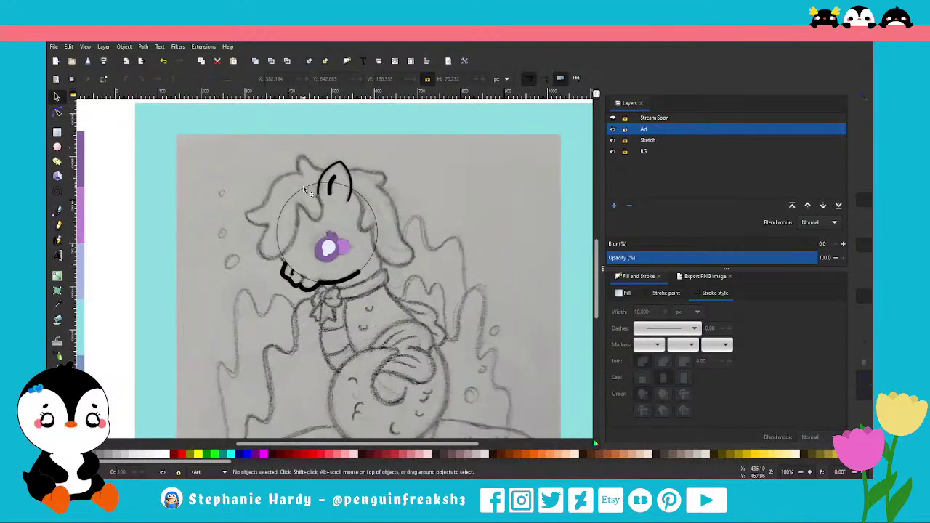
# Trace a closed straight-segment outline around the mane at the top of the head.
pyautogui.scroll(1, 304, 189)
pyautogui.click(57, 212)
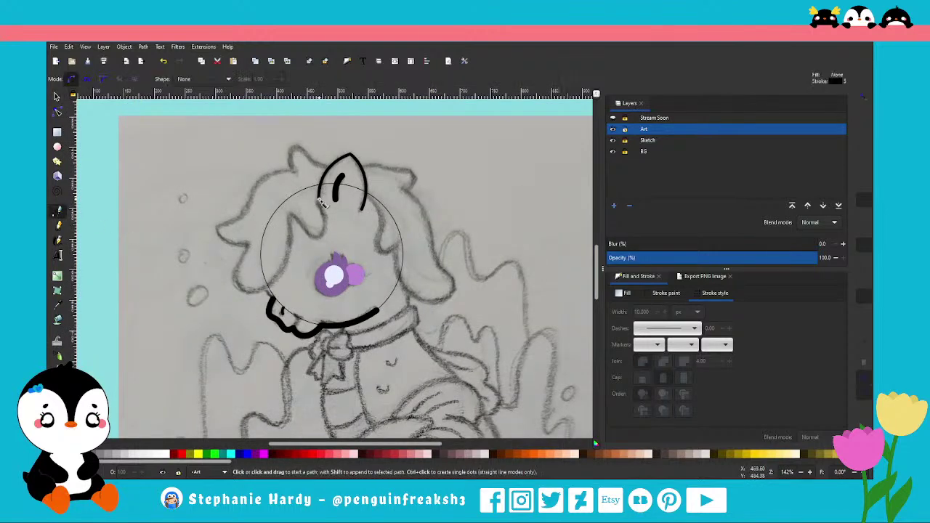
pyautogui.click(239, 294)
pyautogui.click(315, 238)
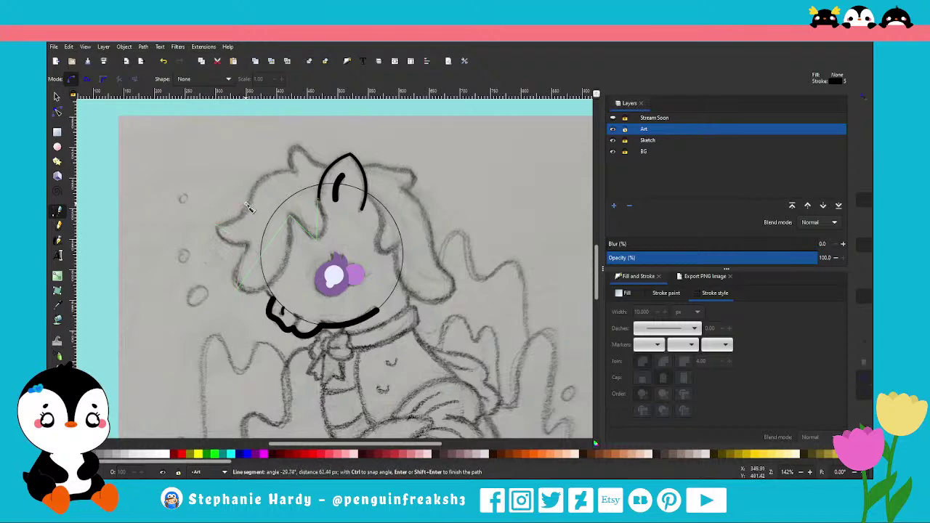
pyautogui.click(295, 148)
pyautogui.click(417, 176)
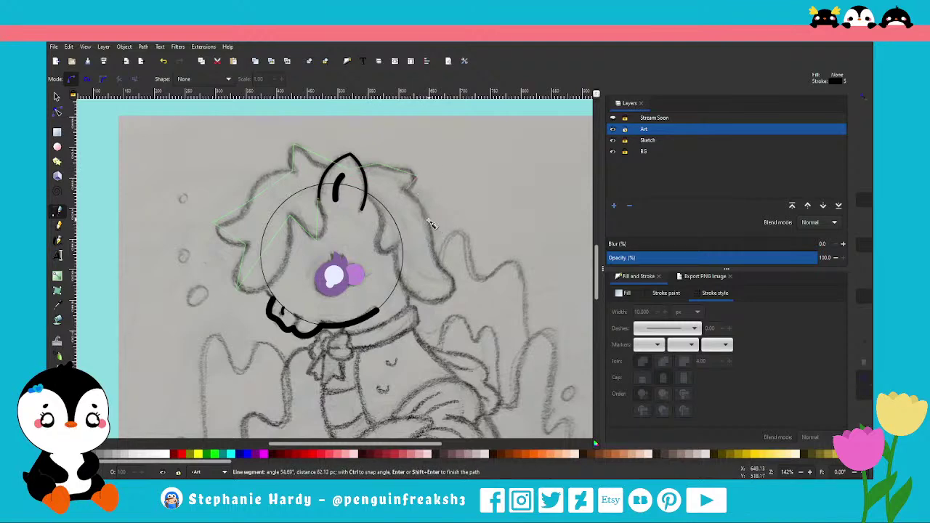
pyautogui.click(372, 286)
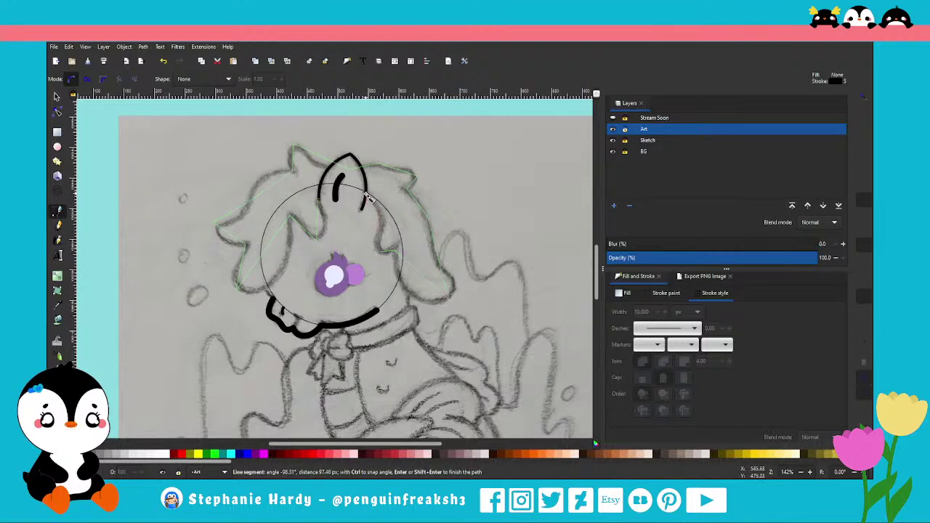
pyautogui.click(319, 202)
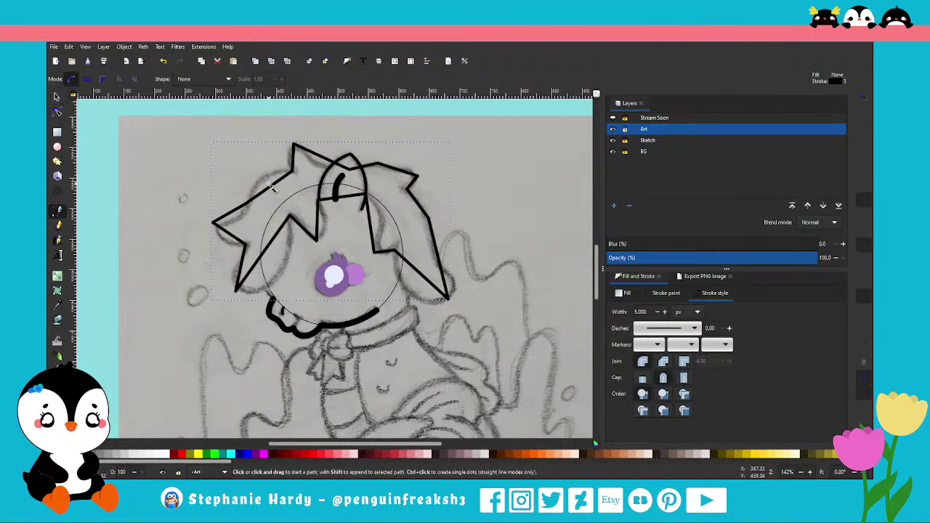
pyautogui.click(57, 112)
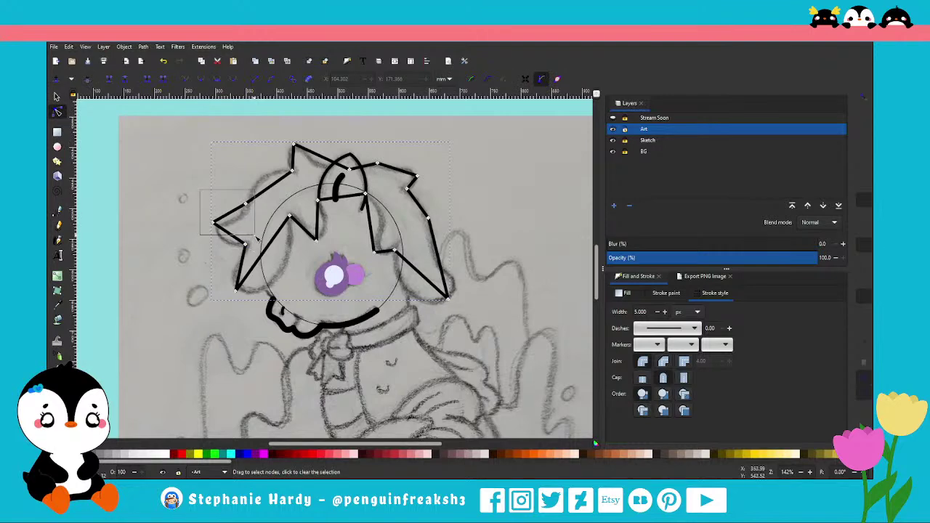
# Select the mane nodes and convert the jagged segments to curves.
pyautogui.moveTo(202, 191); pyautogui.dragTo(257, 246)
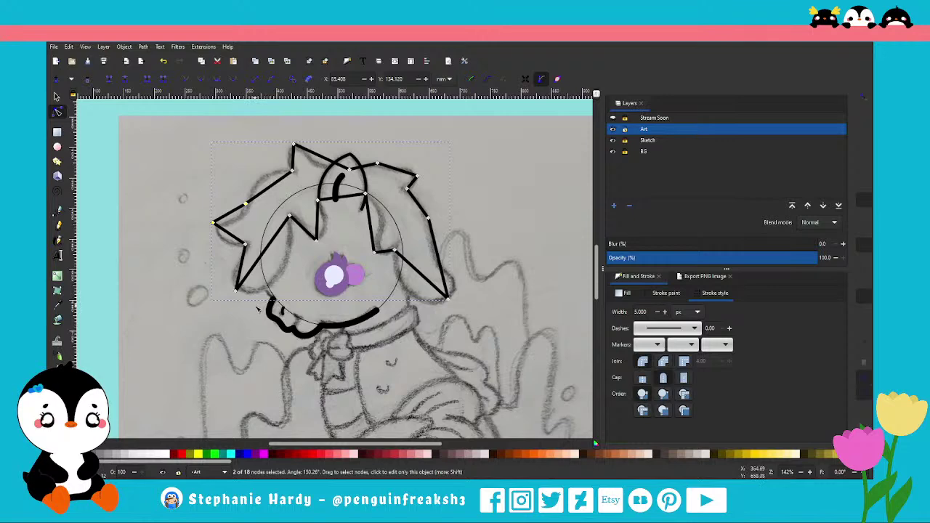
pyautogui.moveTo(250, 301); pyautogui.dragTo(226, 278)
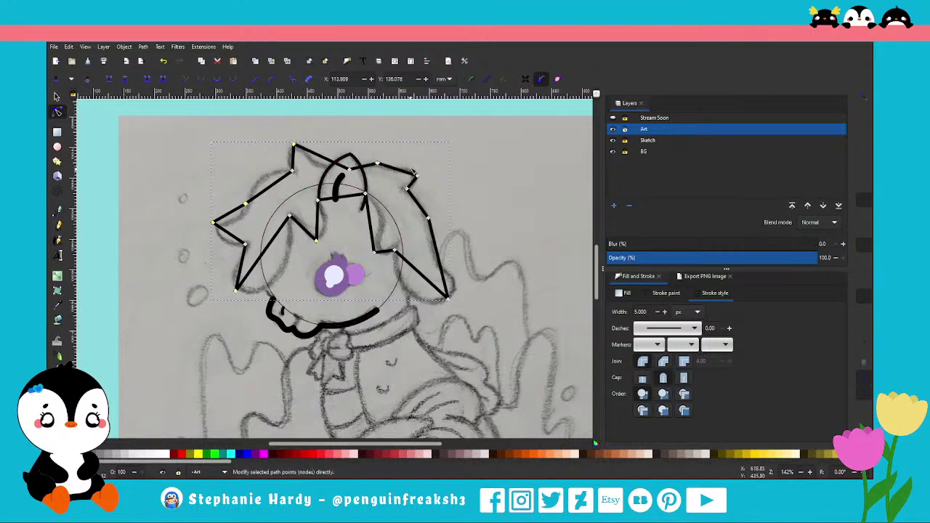
pyautogui.moveTo(428, 184); pyautogui.dragTo(389, 265)
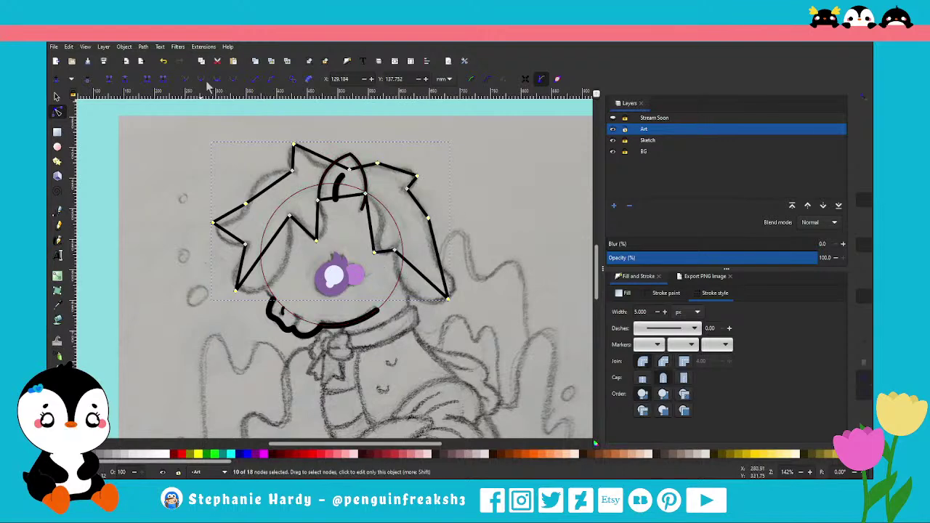
pyautogui.click(218, 80)
pyautogui.moveTo(334, 171); pyautogui.dragTo(310, 168)
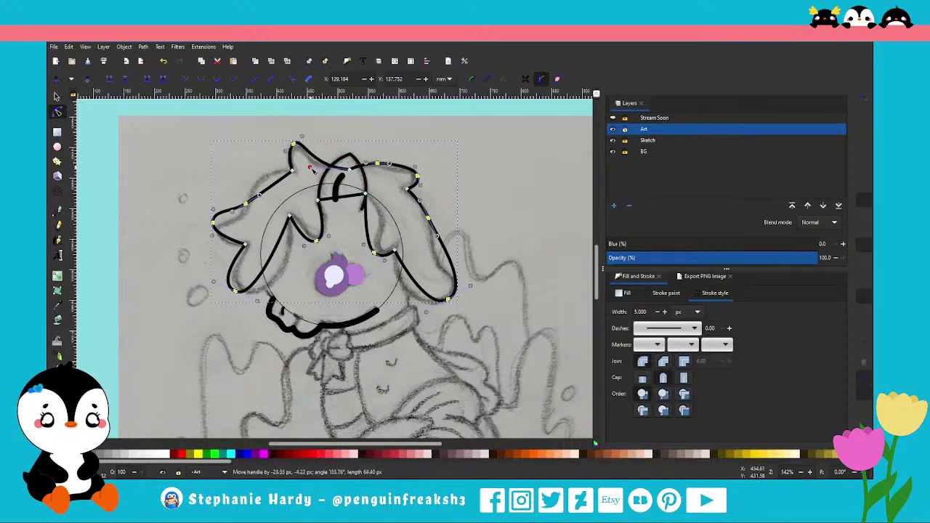
# Reshape the left hair curves and the segment beside the face to match the sketch.
pyautogui.click(246, 205)
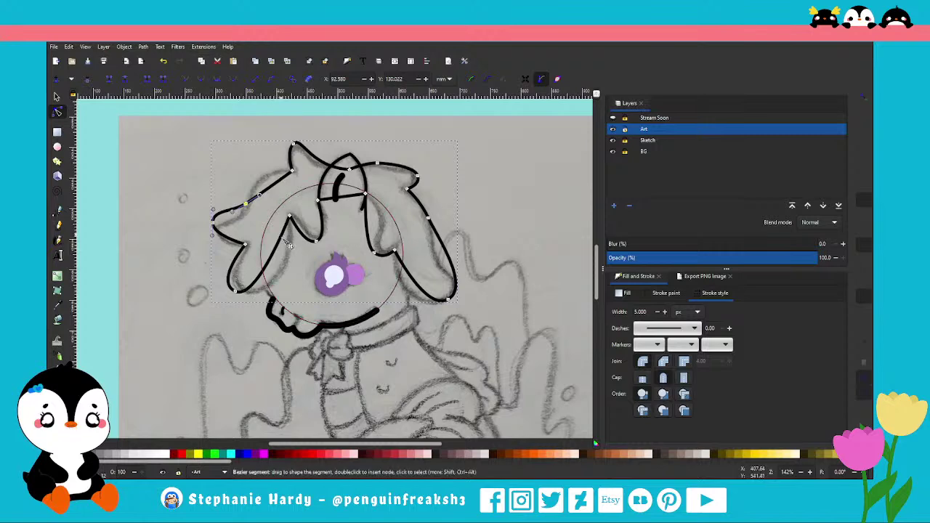
pyautogui.click(289, 215)
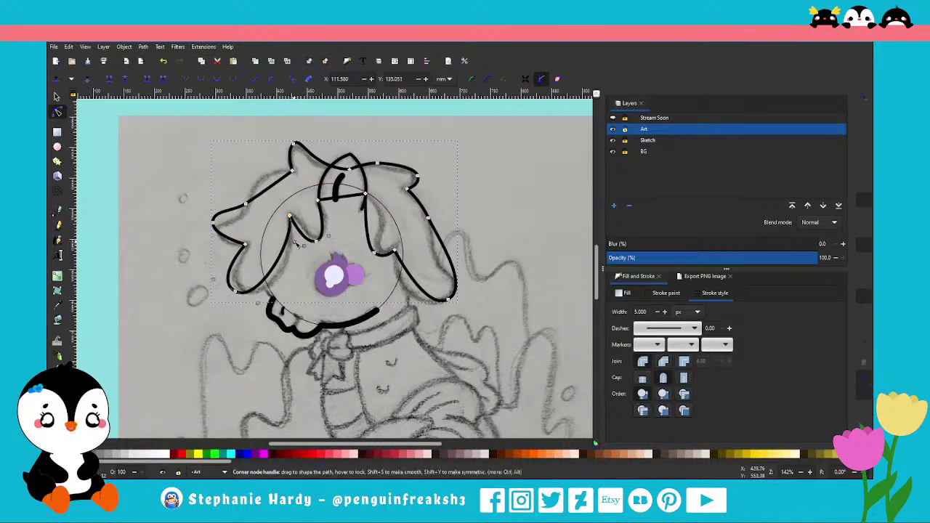
pyautogui.moveTo(295, 252); pyautogui.dragTo(293, 281)
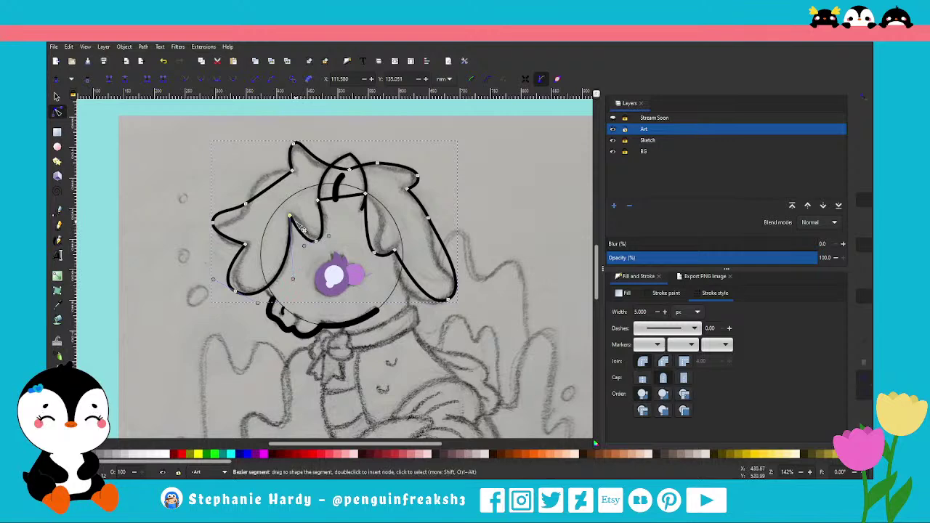
pyautogui.moveTo(304, 245); pyautogui.dragTo(300, 224)
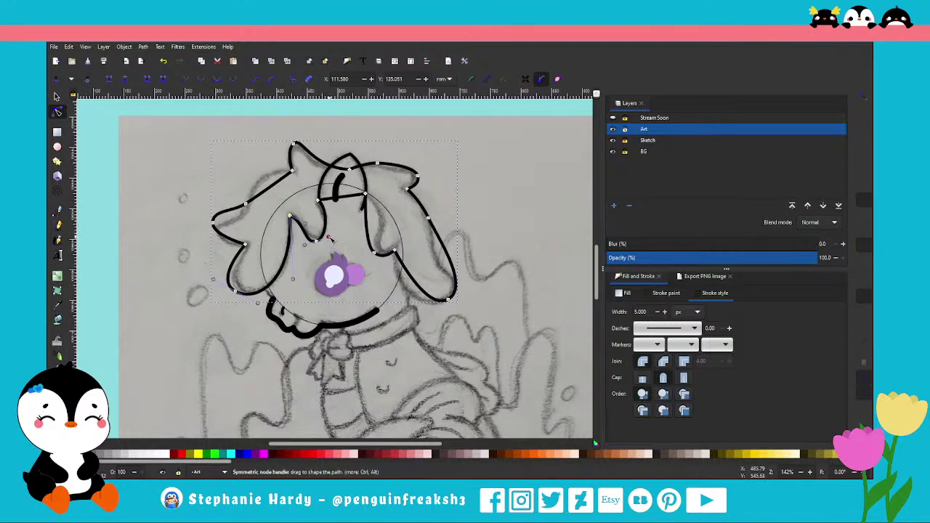
pyautogui.moveTo(327, 238); pyautogui.dragTo(331, 242)
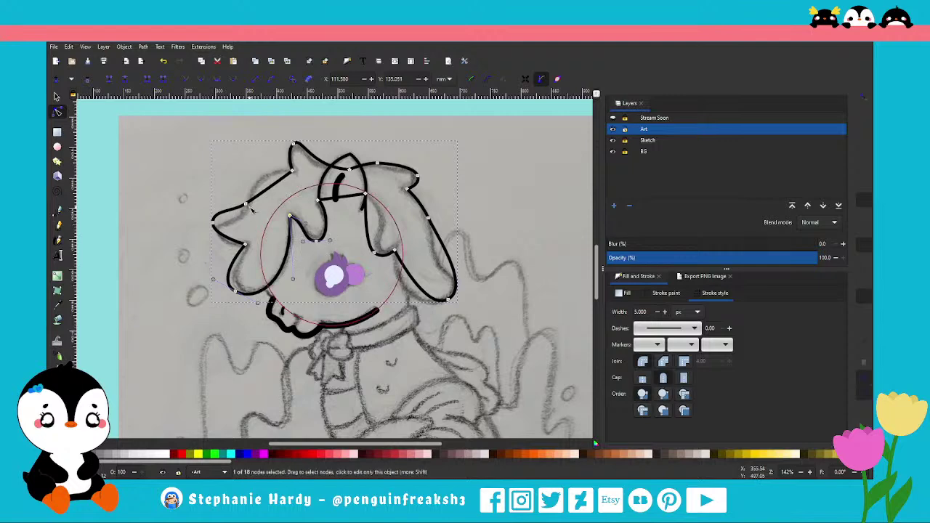
pyautogui.moveTo(243, 248); pyautogui.dragTo(234, 244)
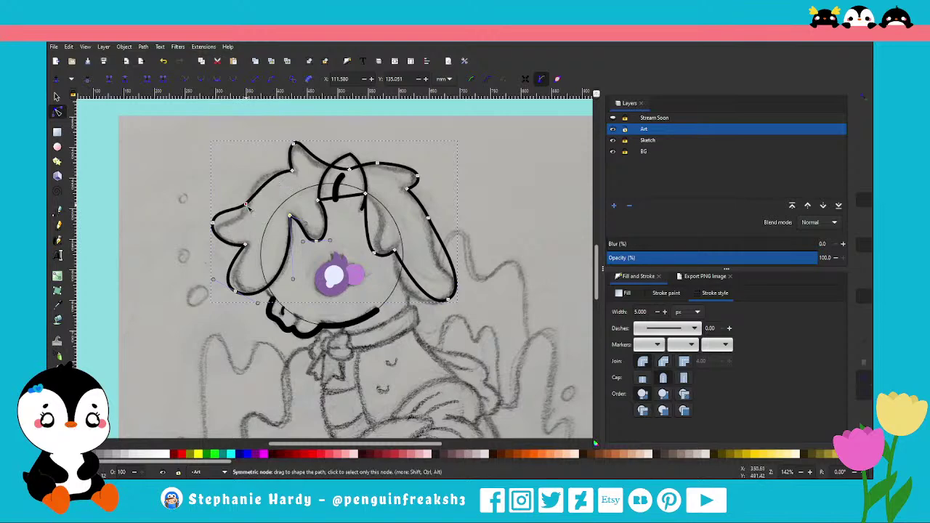
pyautogui.moveTo(246, 205); pyautogui.dragTo(223, 218)
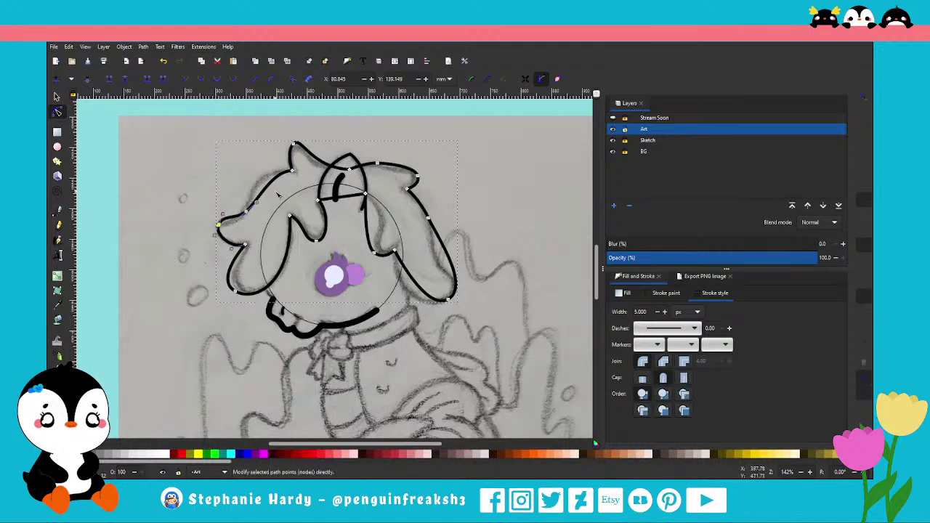
pyautogui.press('Escape')
pyautogui.moveTo(271, 171); pyautogui.dragTo(258, 205)
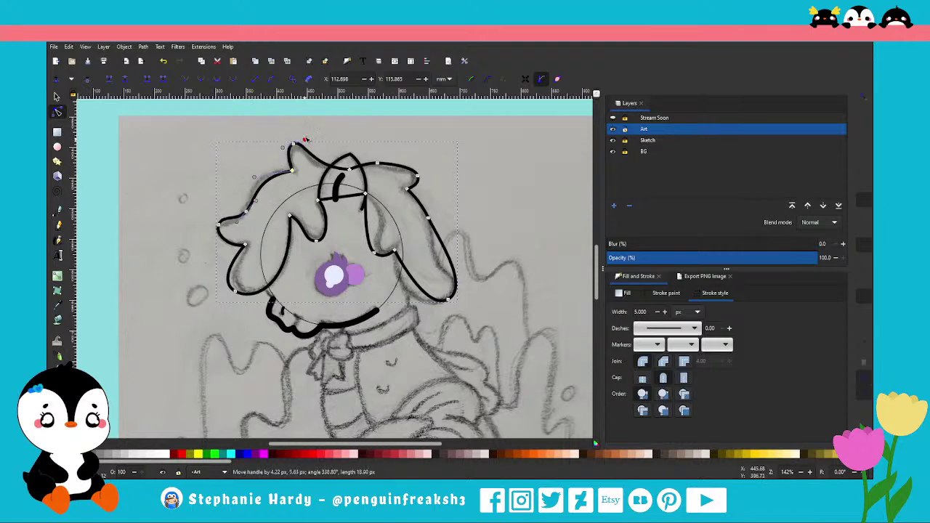
# Widen and smooth the top hair curve toward the right.
pyautogui.click(373, 162)
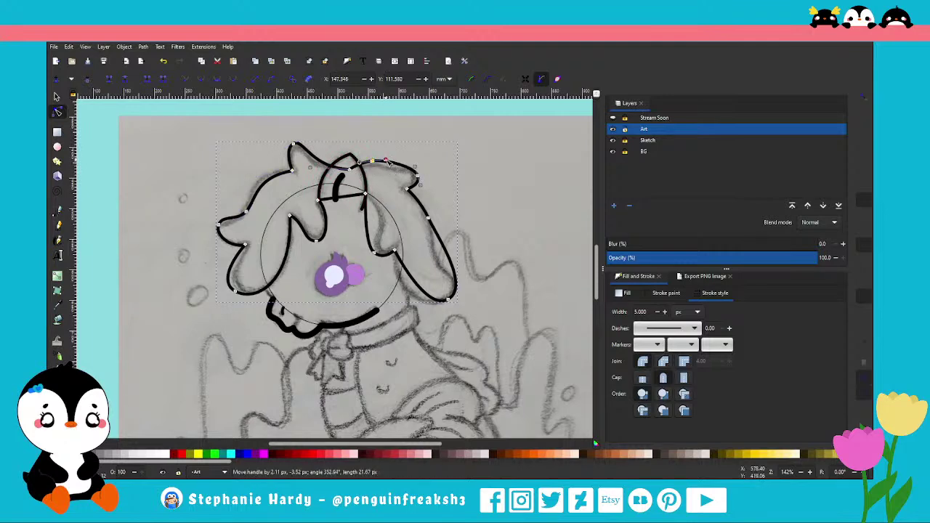
pyautogui.moveTo(385, 163); pyautogui.dragTo(415, 171)
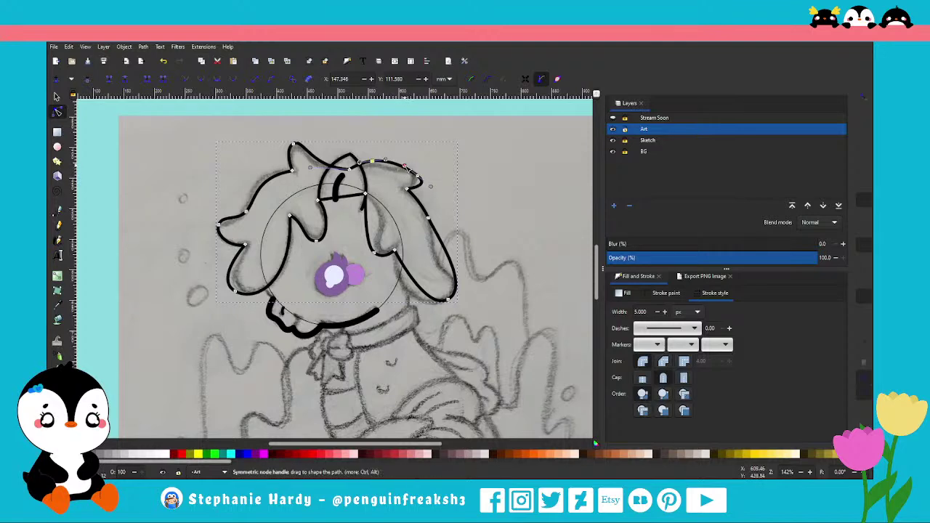
pyautogui.click(402, 163)
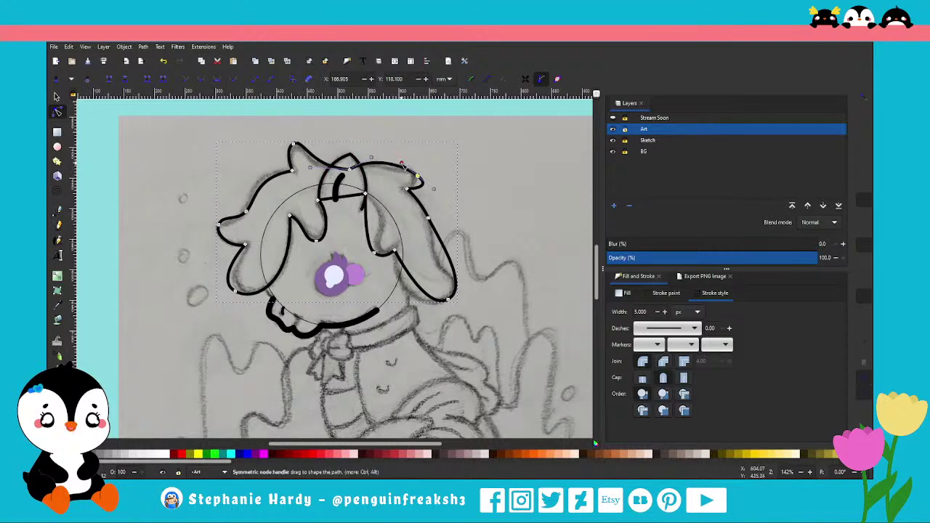
pyautogui.moveTo(402, 163); pyautogui.dragTo(421, 168)
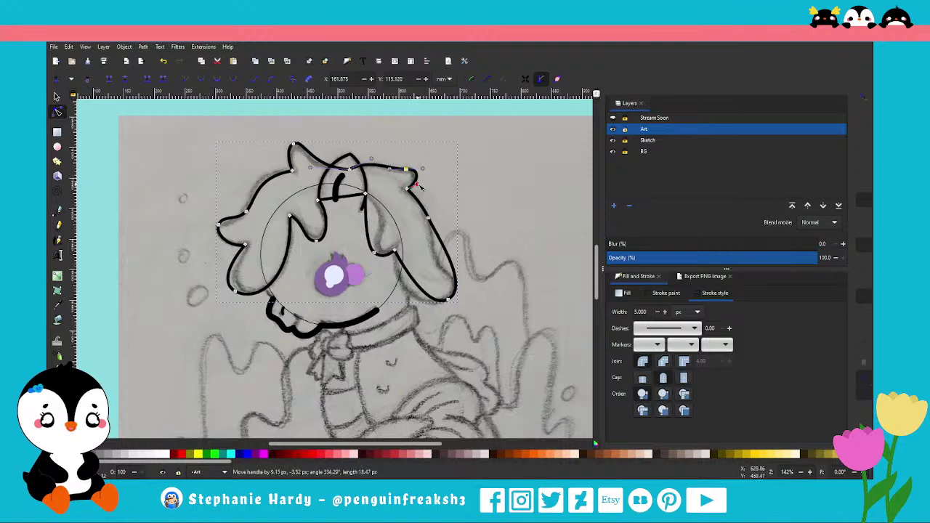
pyautogui.moveTo(391, 172); pyautogui.dragTo(381, 156)
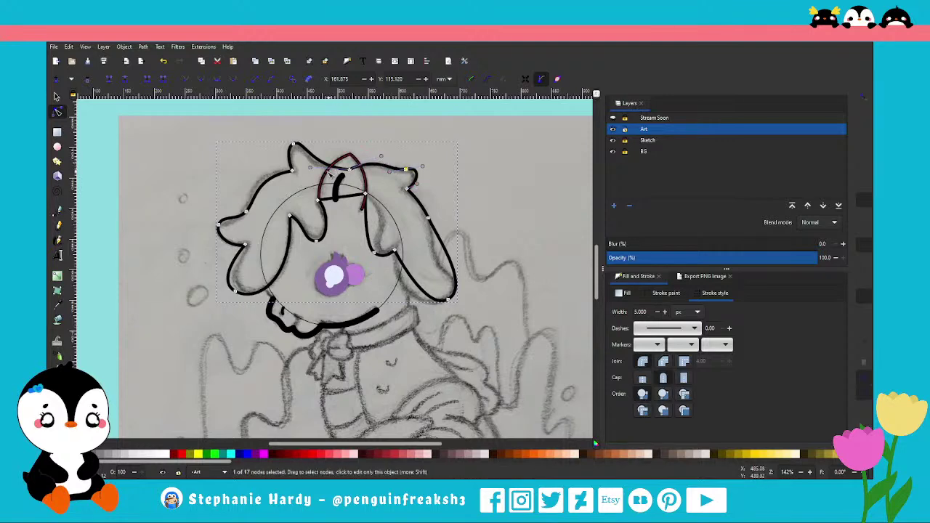
pyautogui.moveTo(350, 171); pyautogui.dragTo(346, 169)
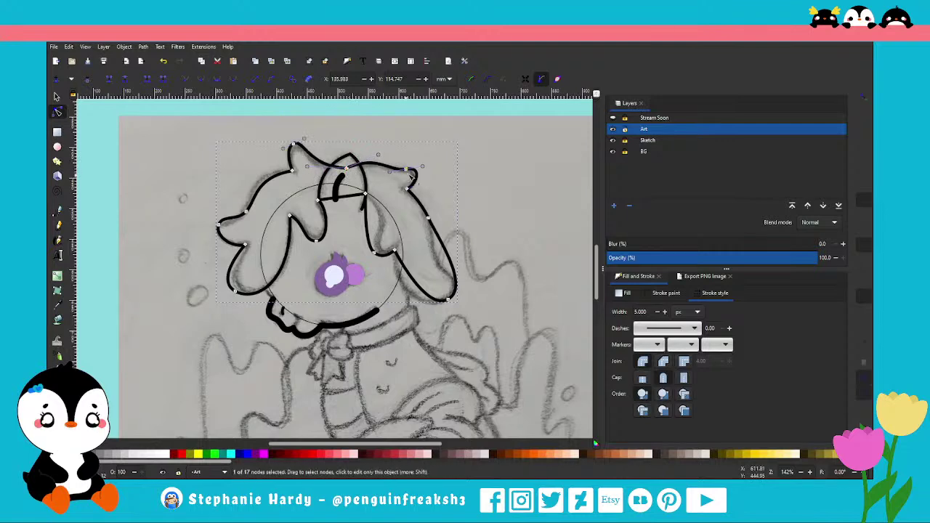
pyautogui.moveTo(425, 167); pyautogui.dragTo(424, 168)
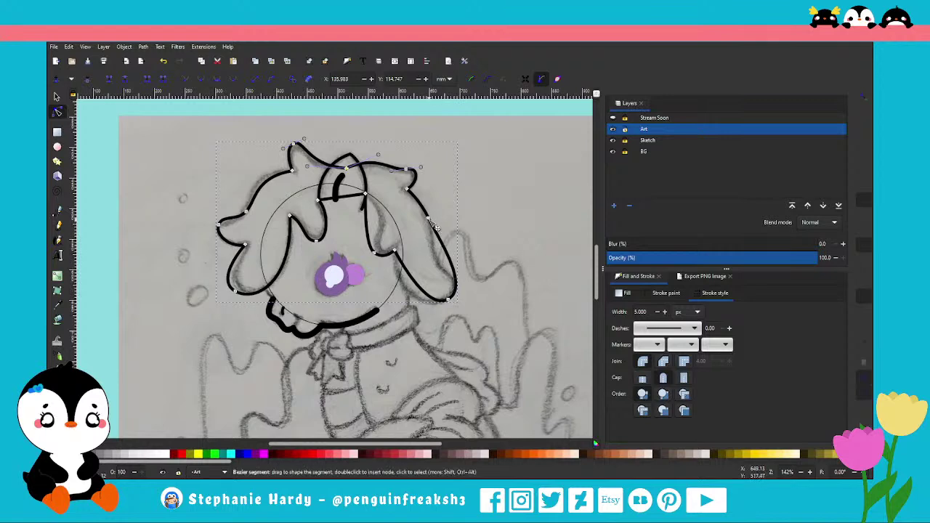
# Refine the right-side, inner-strand and lower-left hair curves along the sketched mane.
pyautogui.moveTo(436, 226); pyautogui.dragTo(429, 202)
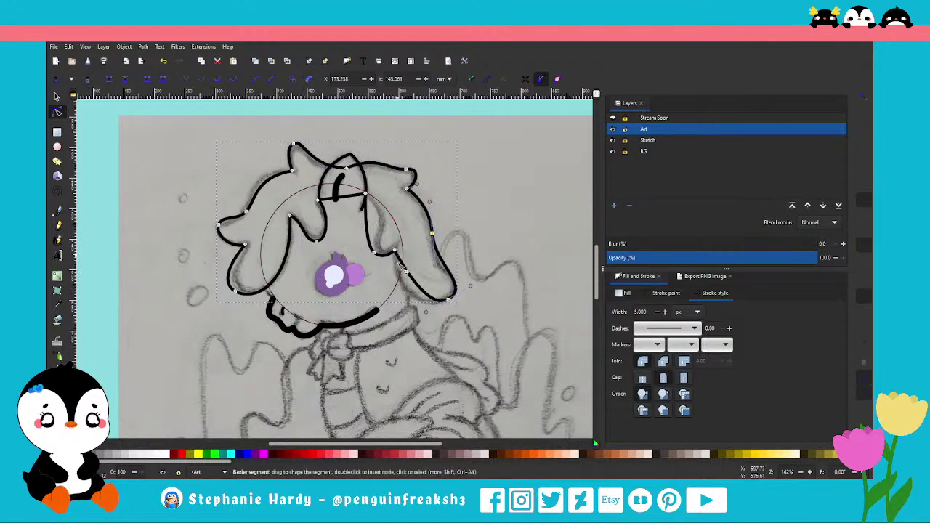
pyautogui.click(394, 251)
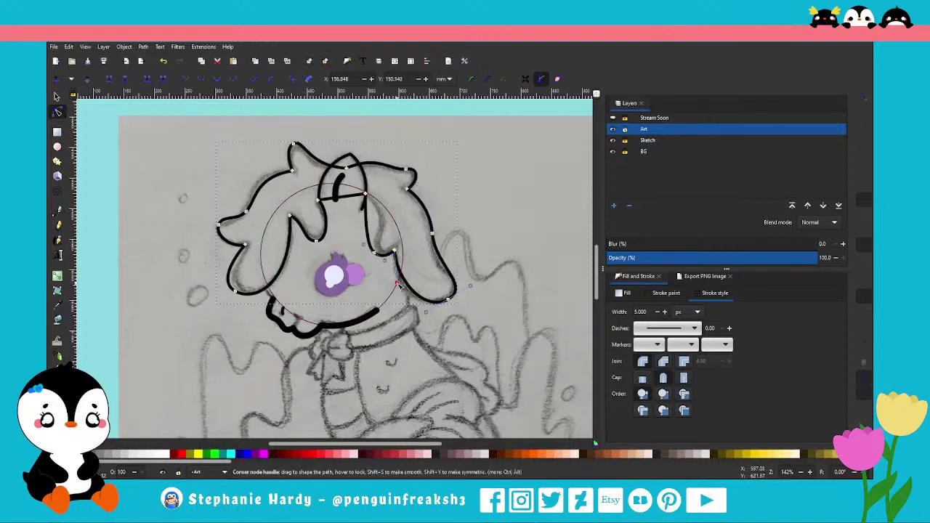
pyautogui.moveTo(472, 288); pyautogui.dragTo(462, 285)
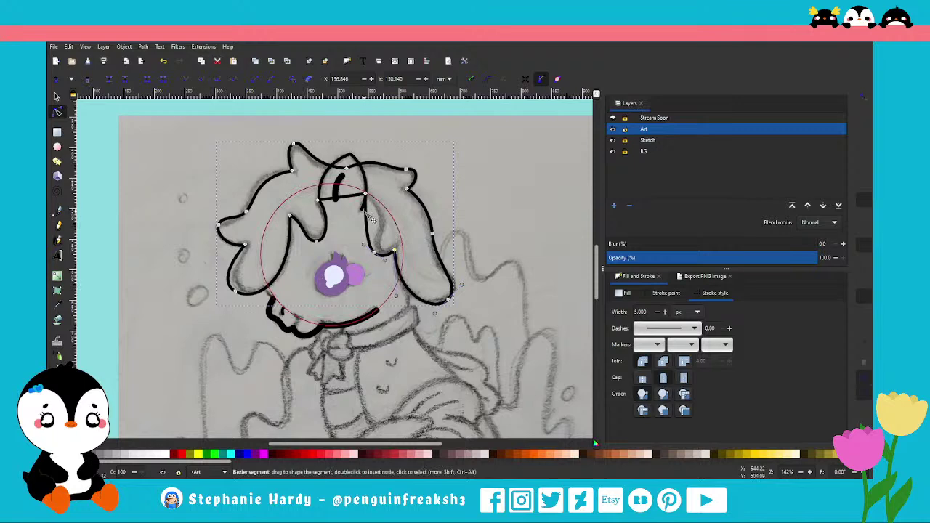
pyautogui.moveTo(373, 216); pyautogui.dragTo(377, 206)
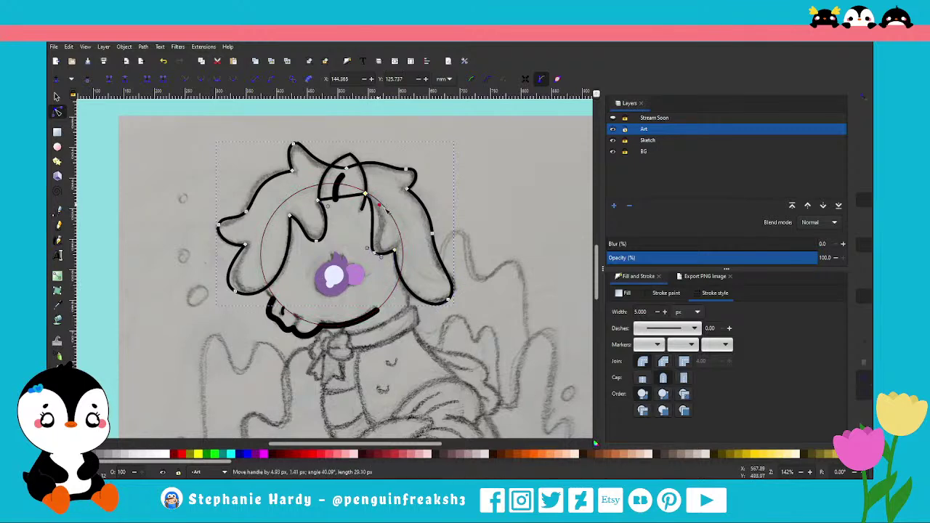
pyautogui.moveTo(381, 257); pyautogui.dragTo(384, 263)
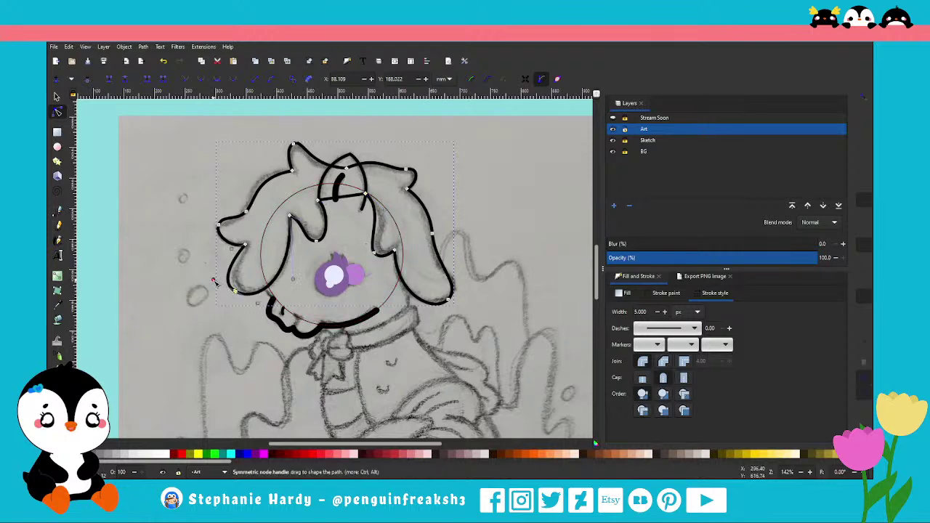
pyautogui.moveTo(220, 283); pyautogui.dragTo(217, 277)
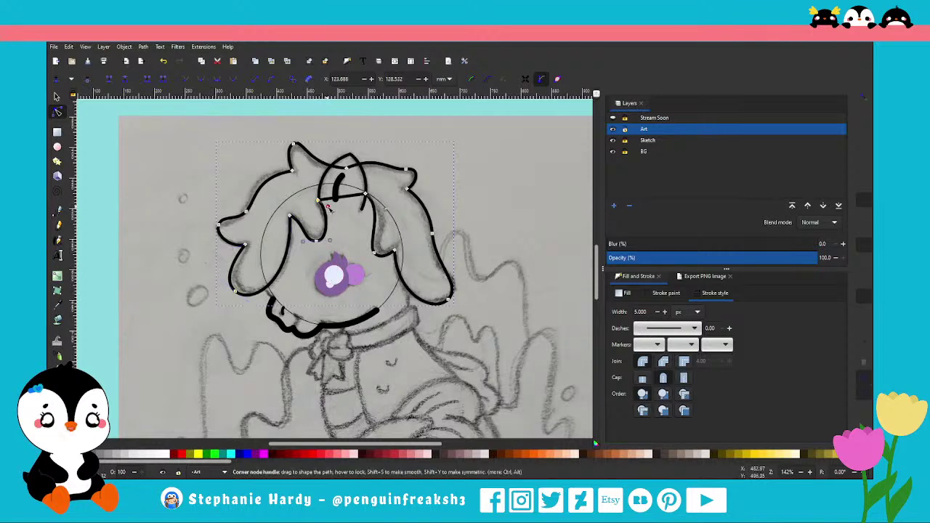
pyautogui.moveTo(325, 206); pyautogui.dragTo(332, 213)
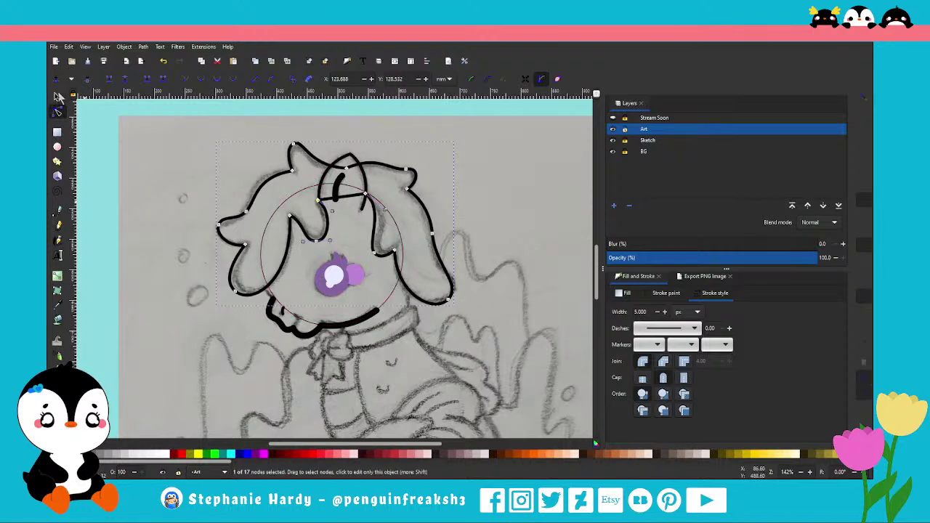
# Give the top-of-head spike a flat fill, changing it from blue to light lavender.
pyautogui.click(58, 96)
pyautogui.scroll(-1, 371, 298)
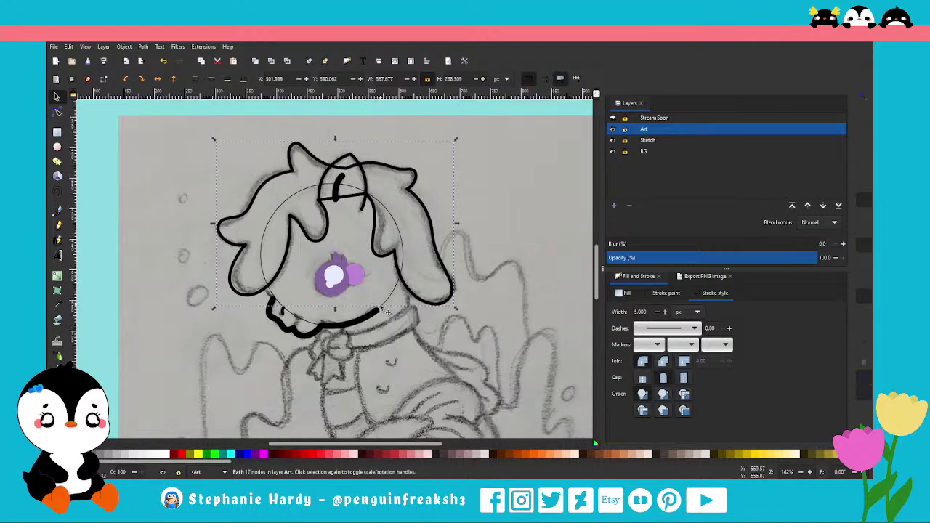
pyautogui.scroll(1, 436, 365)
pyautogui.scroll(-2, 440, 229)
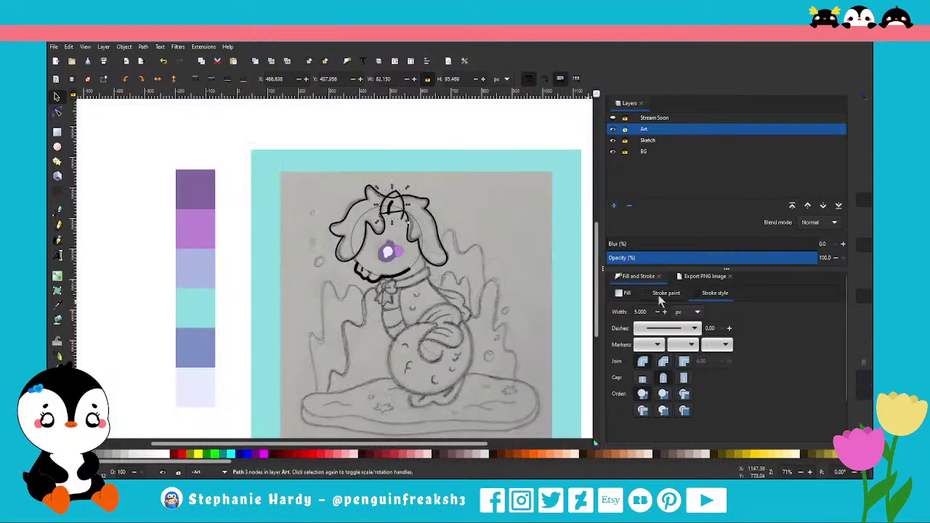
pyautogui.click(627, 293)
pyautogui.click(633, 311)
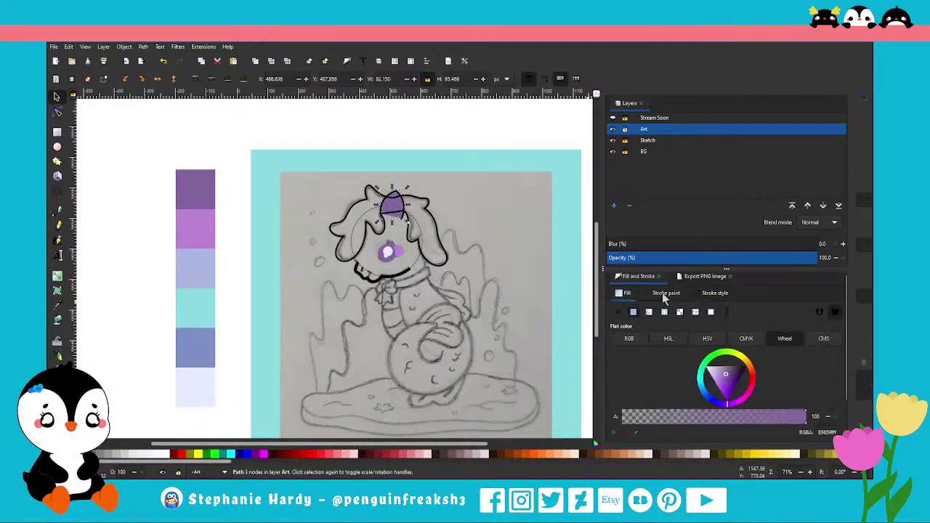
pyautogui.click(637, 434)
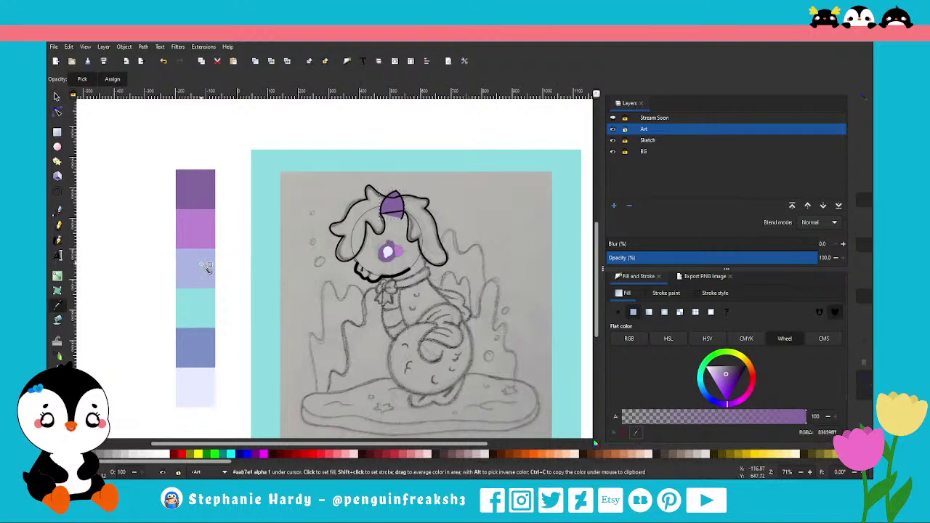
pyautogui.click(207, 347)
pyautogui.scroll(-1, 364, 334)
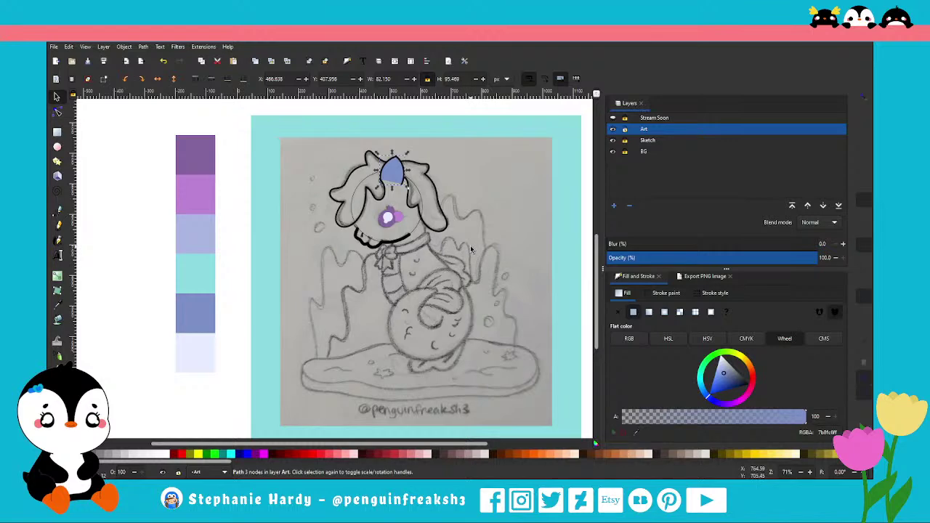
pyautogui.click(635, 434)
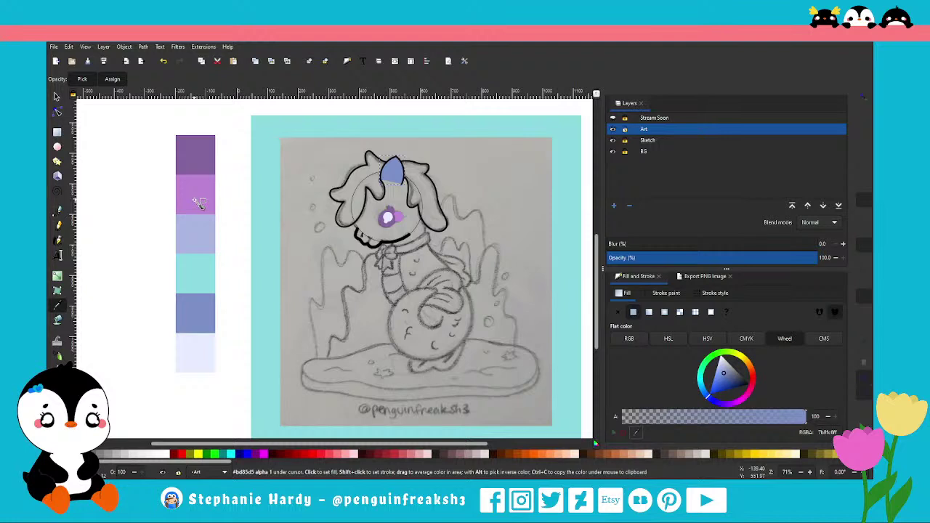
pyautogui.click(198, 203)
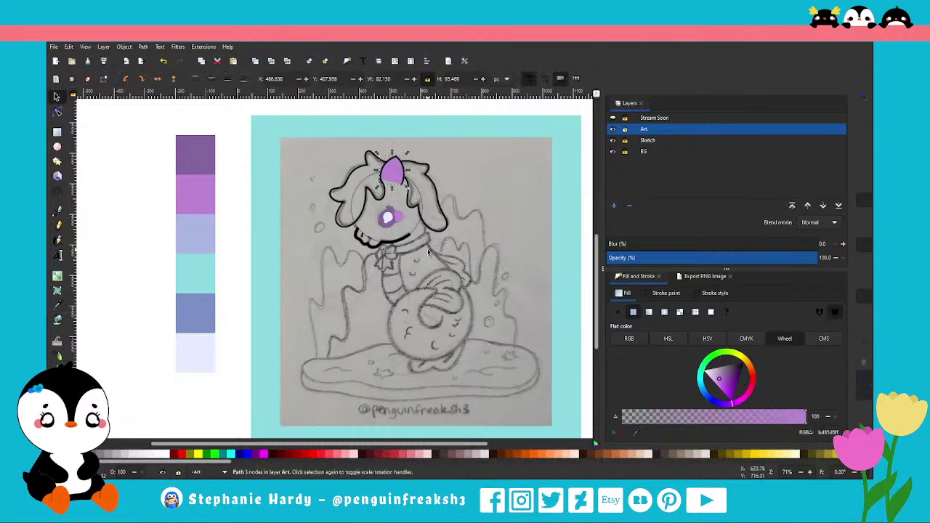
# Fill the small eye circle with pale blue sampled from the palette.
pyautogui.scroll(1, 411, 225)
pyautogui.click(399, 218)
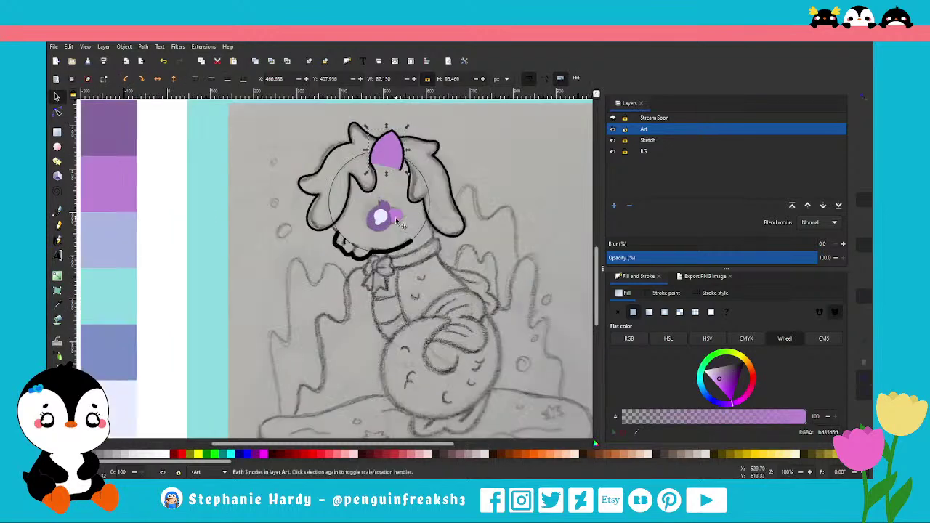
pyautogui.scroll(-1, 413, 247)
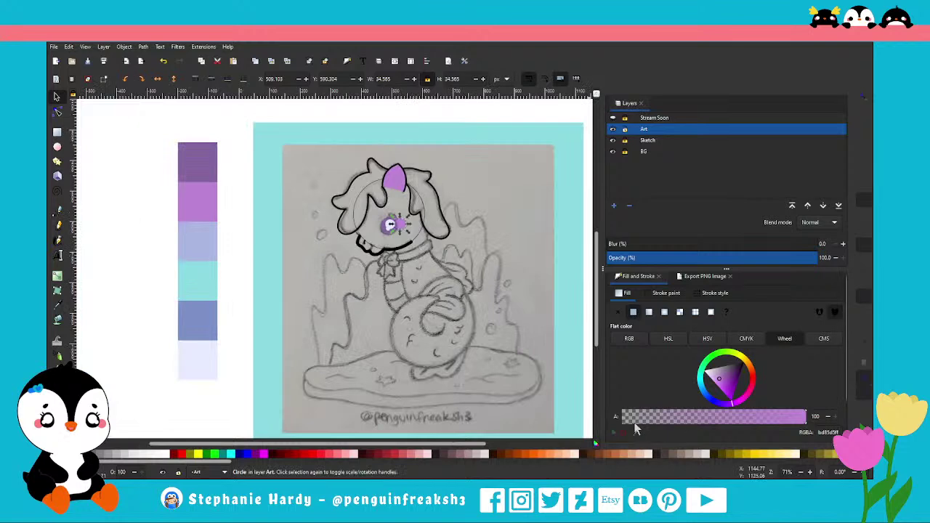
pyautogui.press('d')
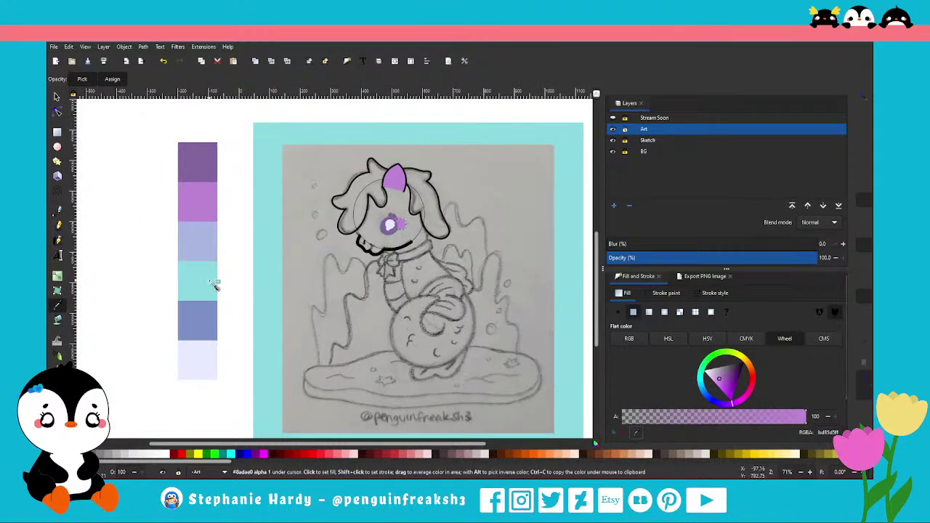
pyautogui.click(206, 248)
pyautogui.press('Escape')
# Select the purple ear to check its stroke paint, then deselect it.
pyautogui.press('s')
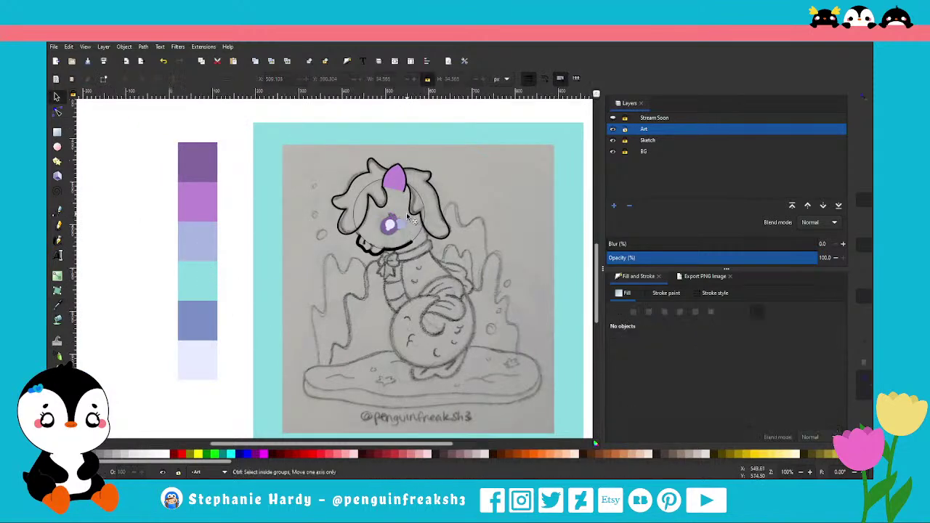
pyautogui.scroll(2, 403, 218)
pyautogui.scroll(1, 411, 212)
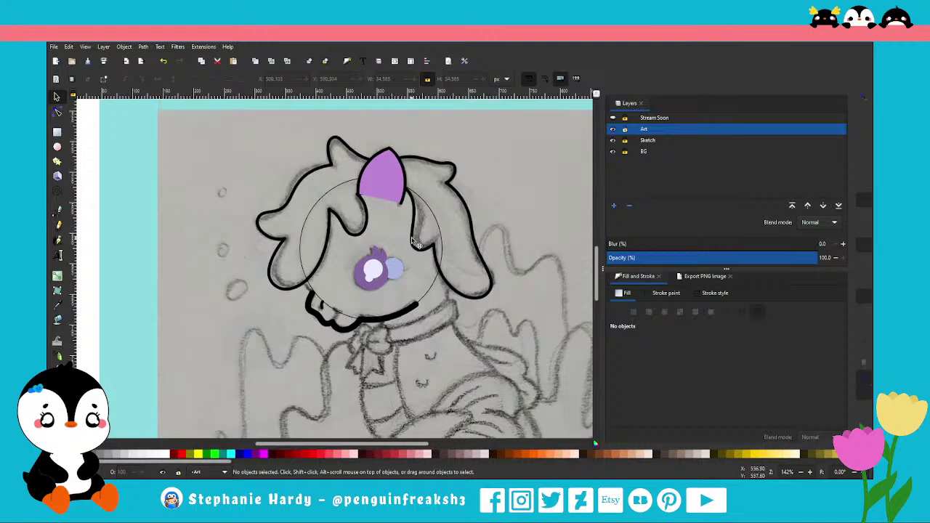
pyautogui.scroll(2, 408, 245)
pyautogui.scroll(-2, 408, 245)
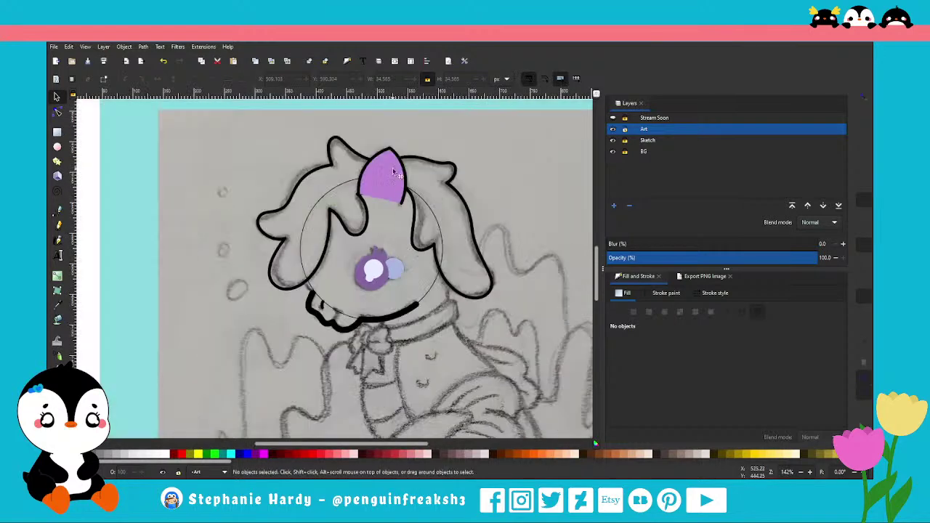
pyautogui.click(400, 157)
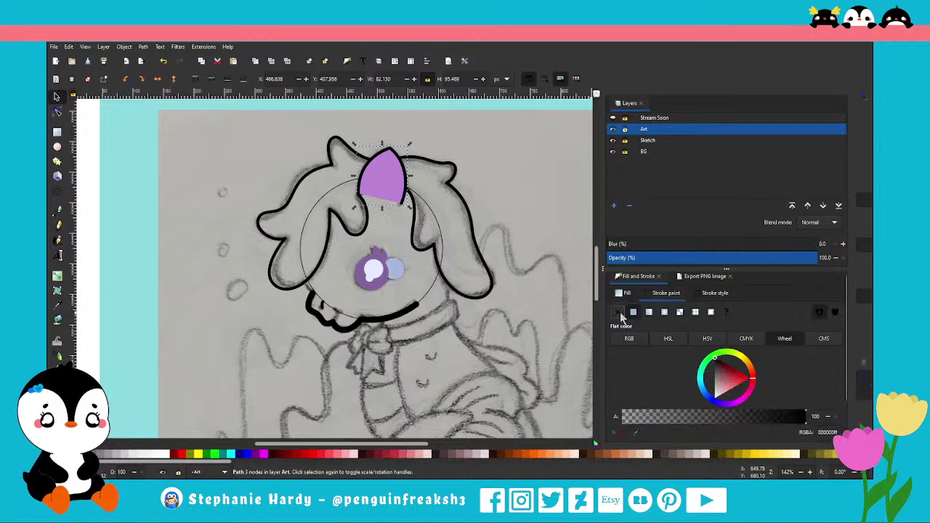
pyautogui.click(665, 293)
pyautogui.click(510, 211)
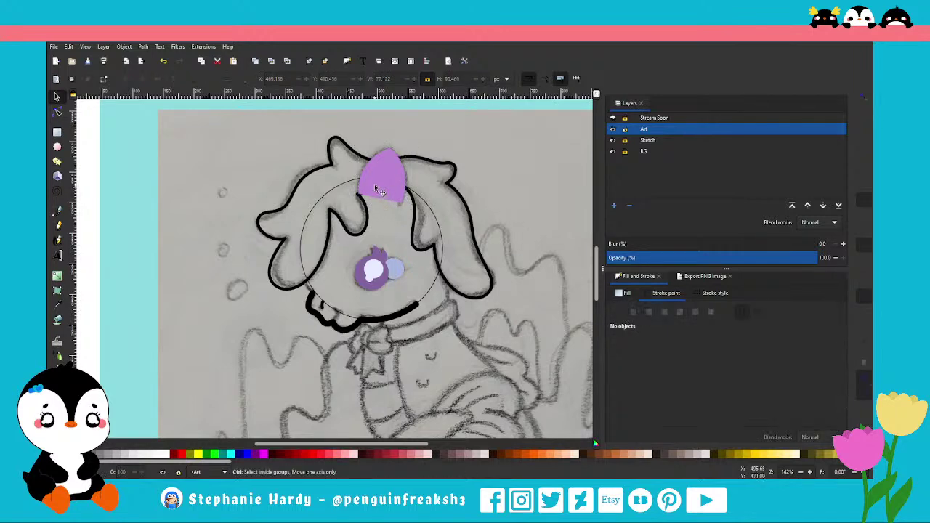
# Move the hair outline node beside the ear up-left.
pyautogui.scroll(2, 374, 183)
pyautogui.press('n')
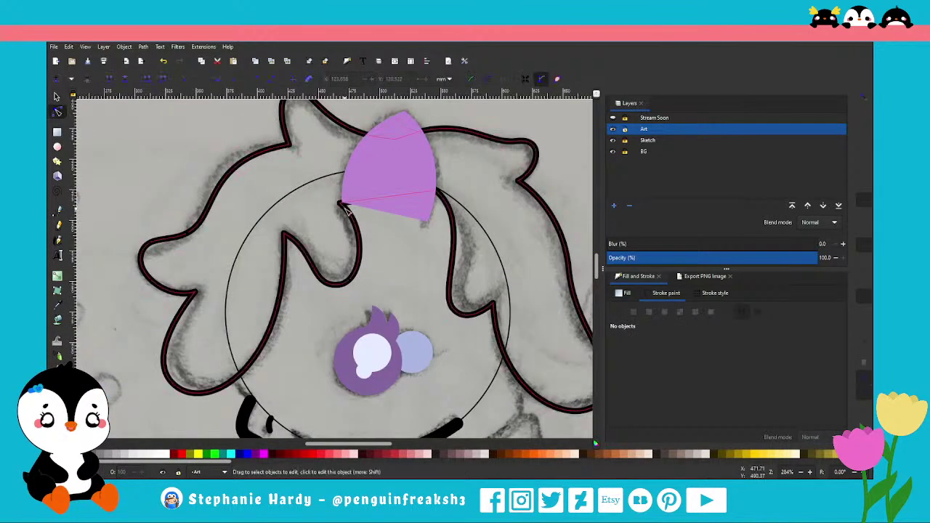
pyautogui.click(344, 207)
pyautogui.moveTo(342, 204); pyautogui.dragTo(336, 201)
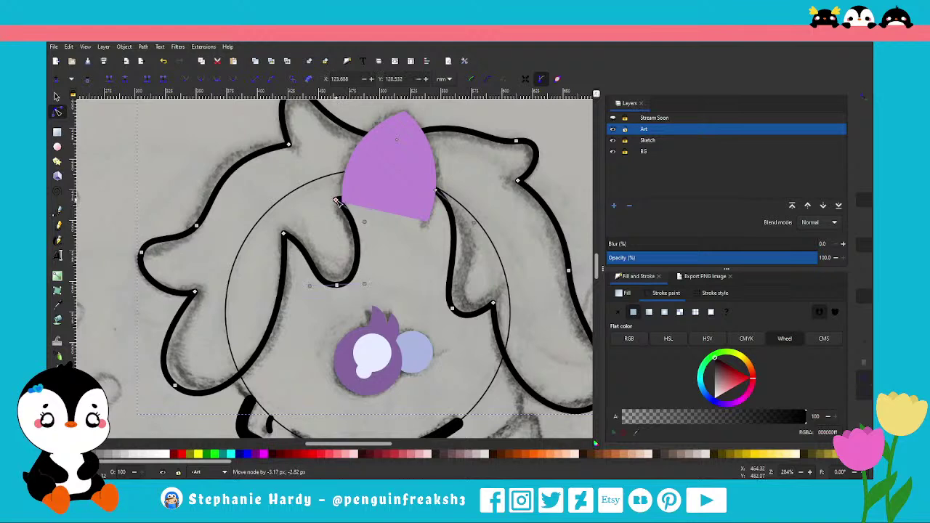
pyautogui.scroll(-1, 393, 217)
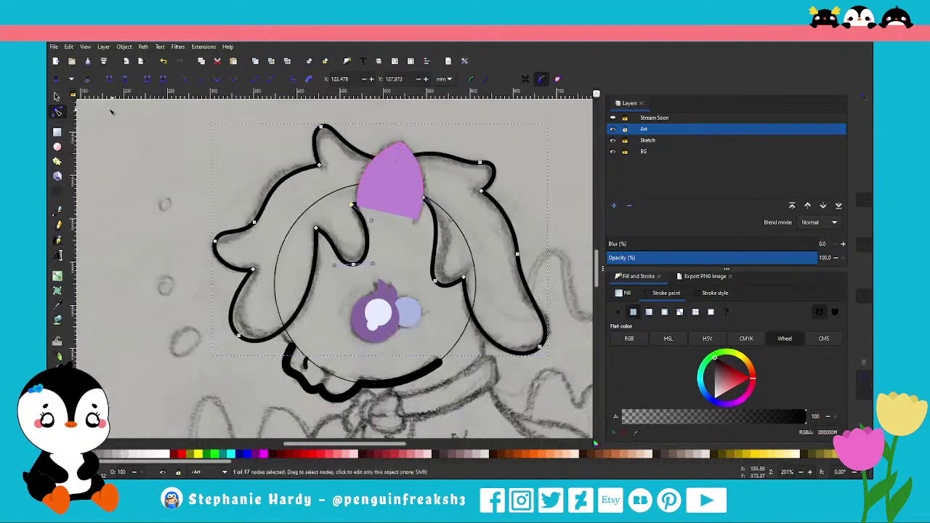
pyautogui.click(57, 95)
pyautogui.click(135, 138)
# Nudge the purple ear right and lower it two levels beneath the hair outline.
pyautogui.scroll(-5, 436, 225)
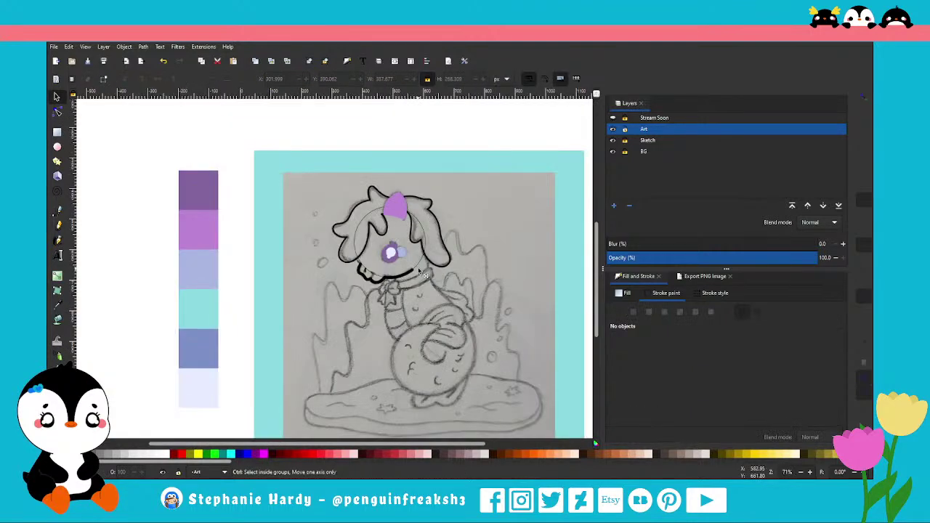
pyautogui.scroll(4, 412, 252)
pyautogui.moveTo(371, 148); pyautogui.dragTo(379, 145)
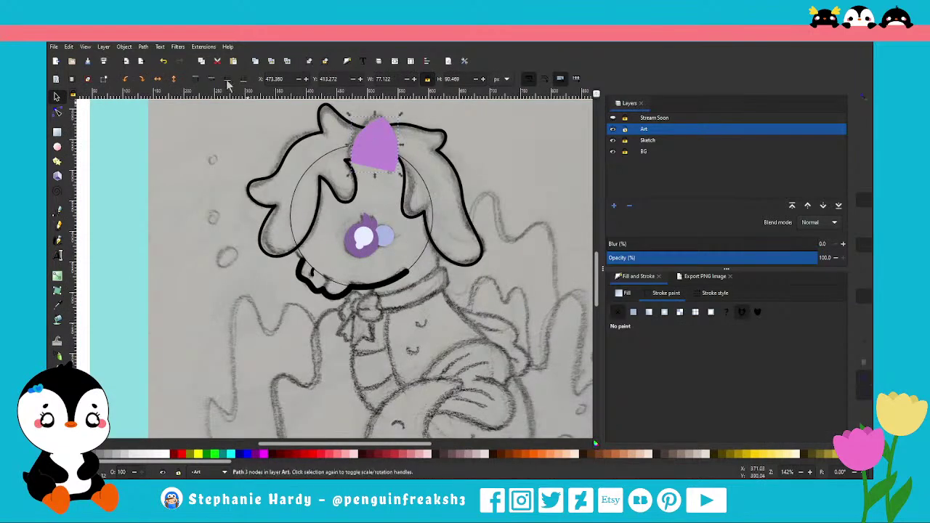
pyautogui.click(227, 82)
pyautogui.click(227, 81)
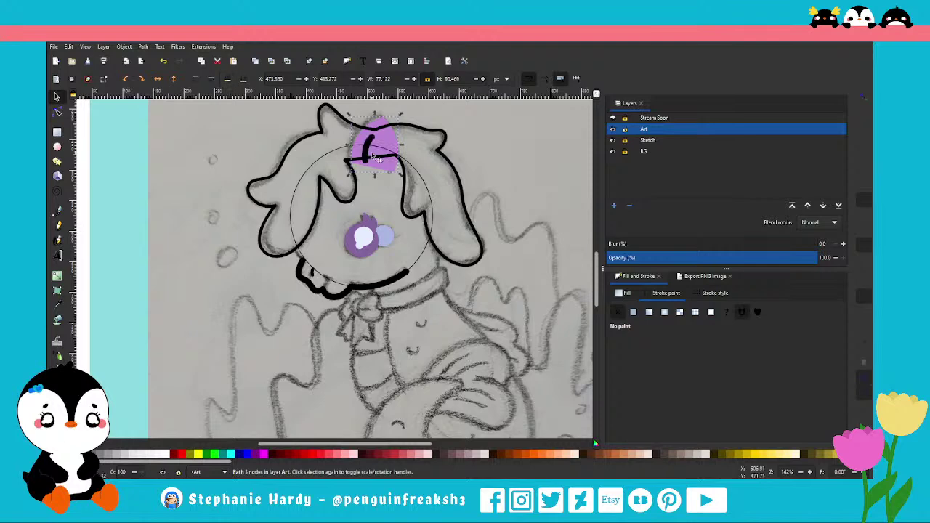
pyautogui.keyDown('shift'); pyautogui.click(371, 143); pyautogui.keyUp('shift')
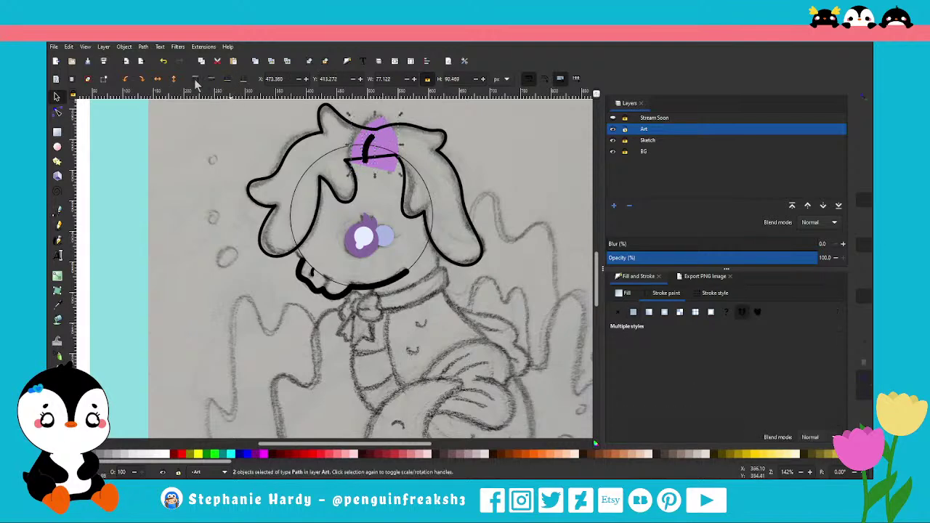
pyautogui.press('Escape')
pyautogui.scroll(-1, 401, 195)
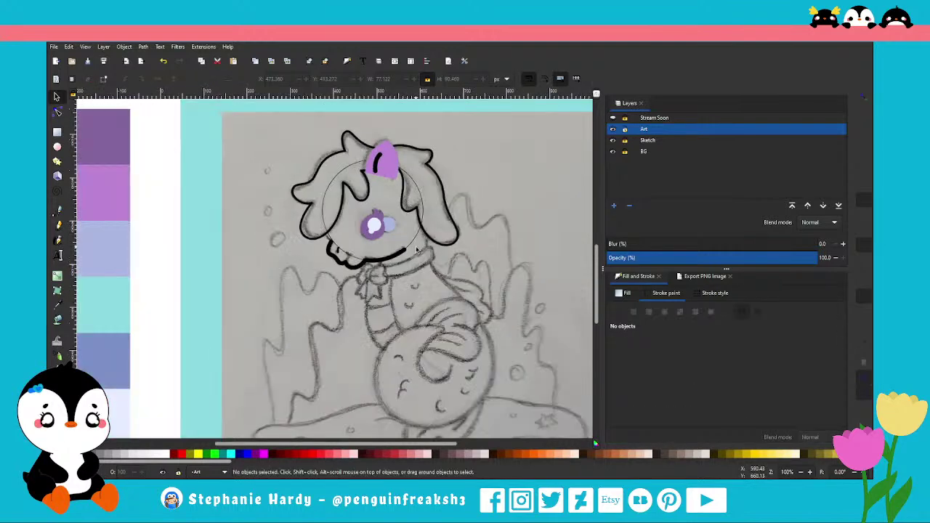
# Give the head circle a flat light purple fill.
pyautogui.click(420, 246)
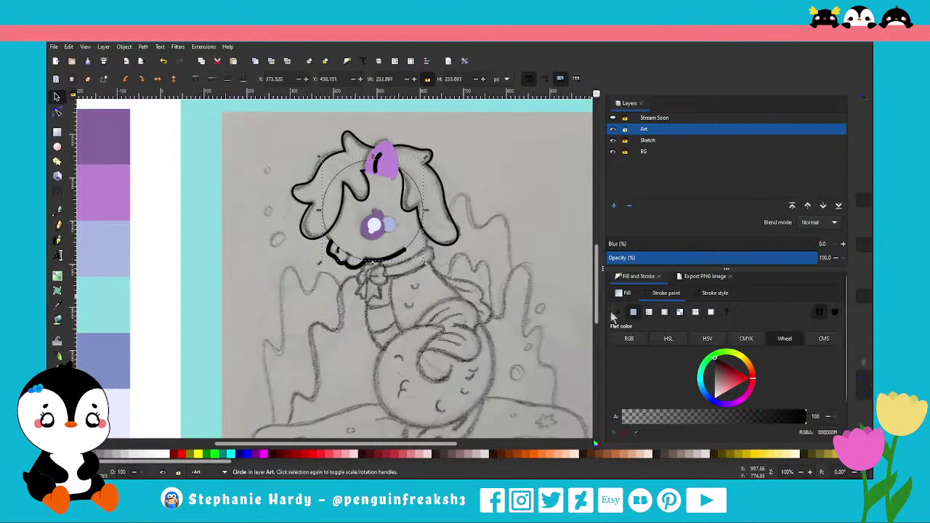
pyautogui.click(626, 294)
pyautogui.click(632, 312)
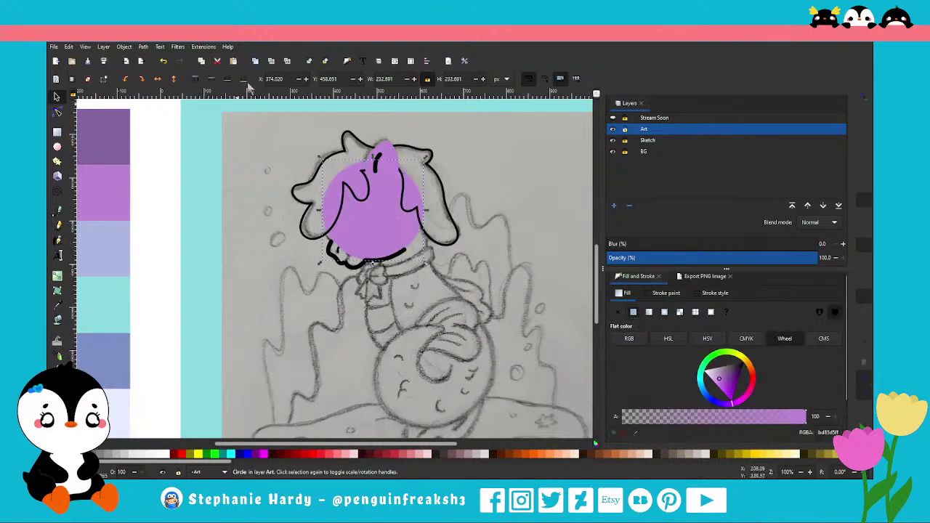
pyautogui.press('Escape')
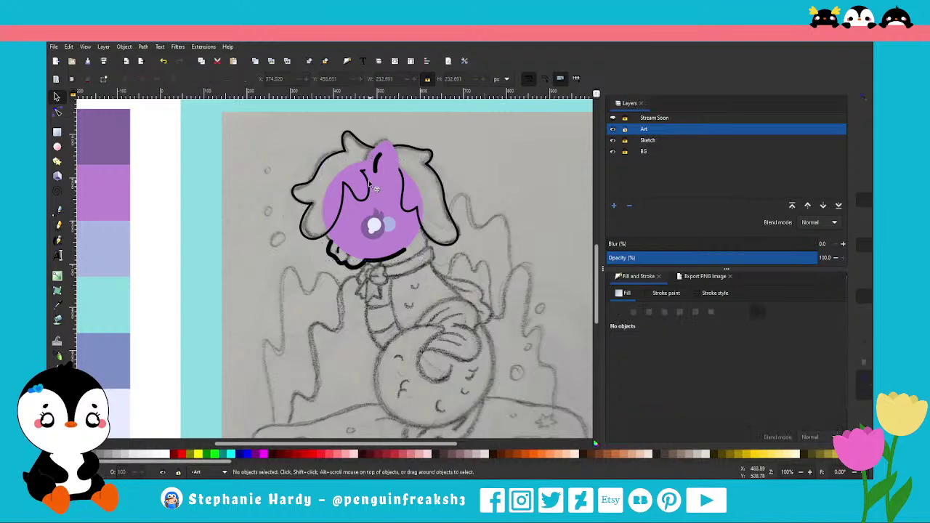
# Make the mane a flat fill with no stroke, using the darker purple sampled with the Dropper.
pyautogui.scroll(1, 363, 207)
pyautogui.click(362, 208)
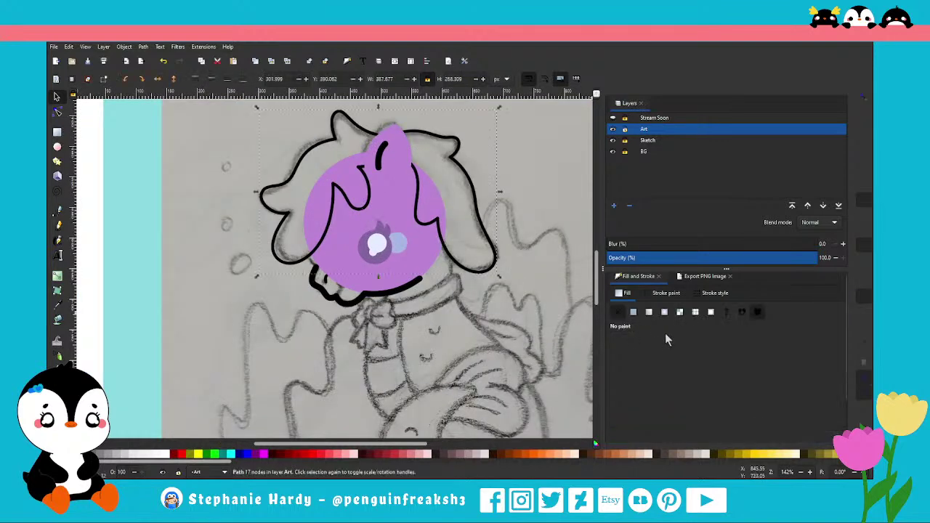
pyautogui.click(633, 312)
pyautogui.click(616, 314)
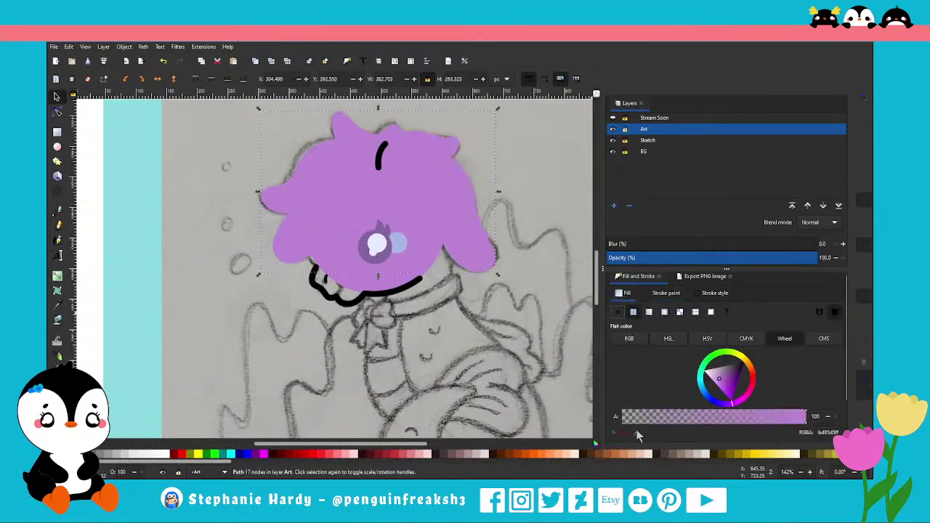
pyautogui.press('d')
pyautogui.click(371, 249)
# Drag mane nodes to reshape the notch in its edge.
pyautogui.press('s')
pyautogui.press('Escape')
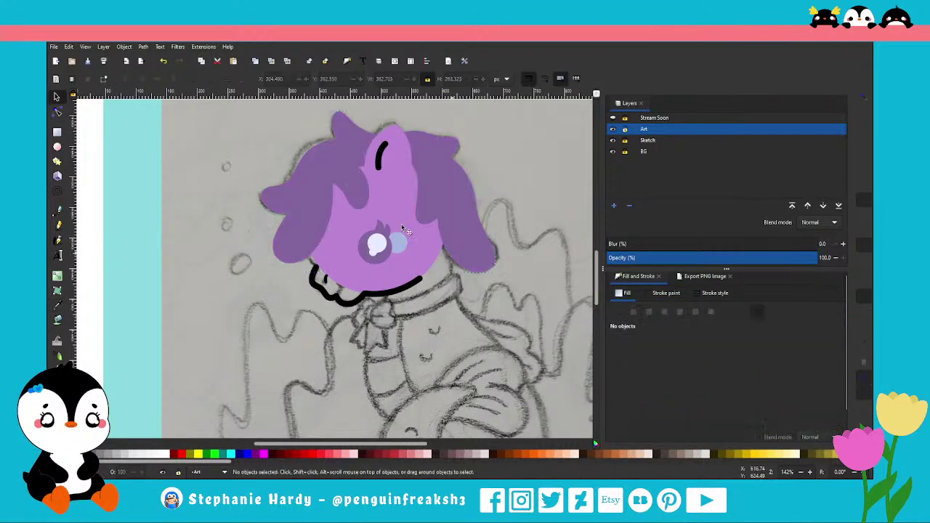
pyautogui.scroll(-1, 381, 211)
pyautogui.scroll(3, 364, 178)
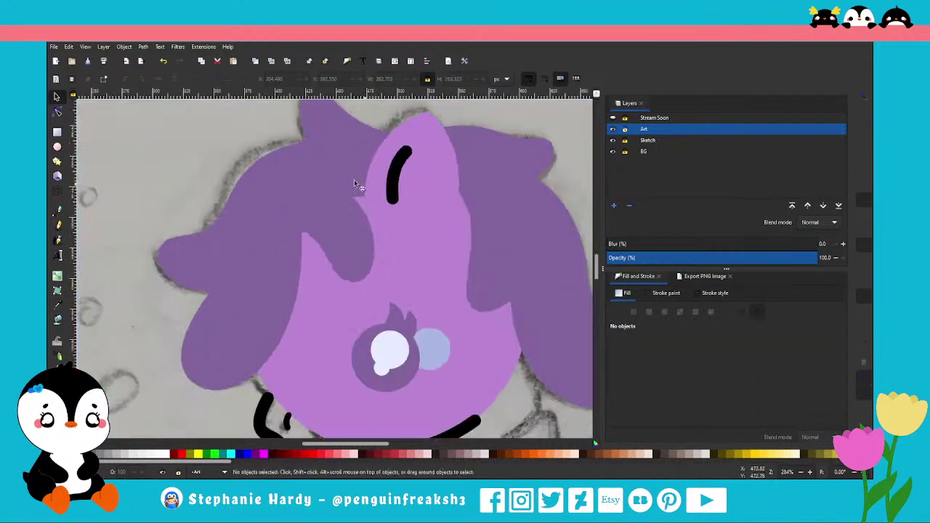
pyautogui.click(57, 111)
pyautogui.click(349, 201)
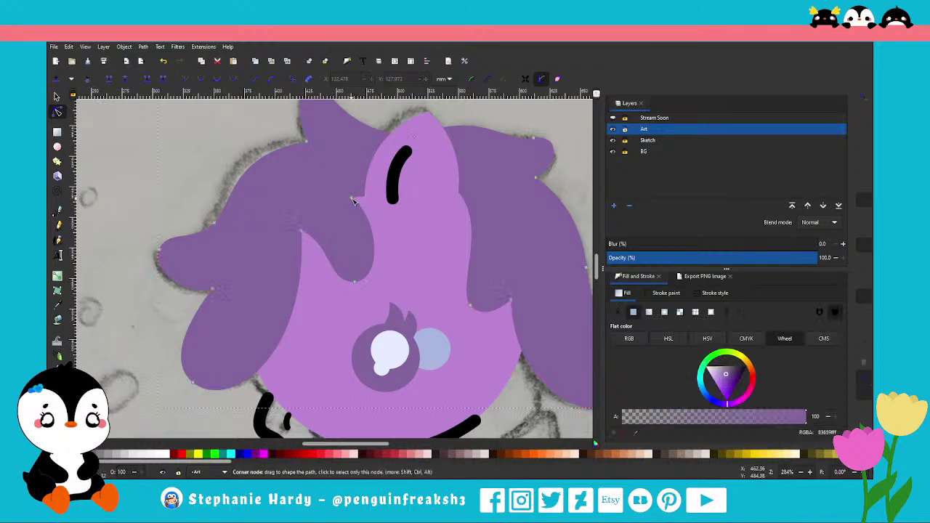
pyautogui.moveTo(355, 201); pyautogui.dragTo(367, 205)
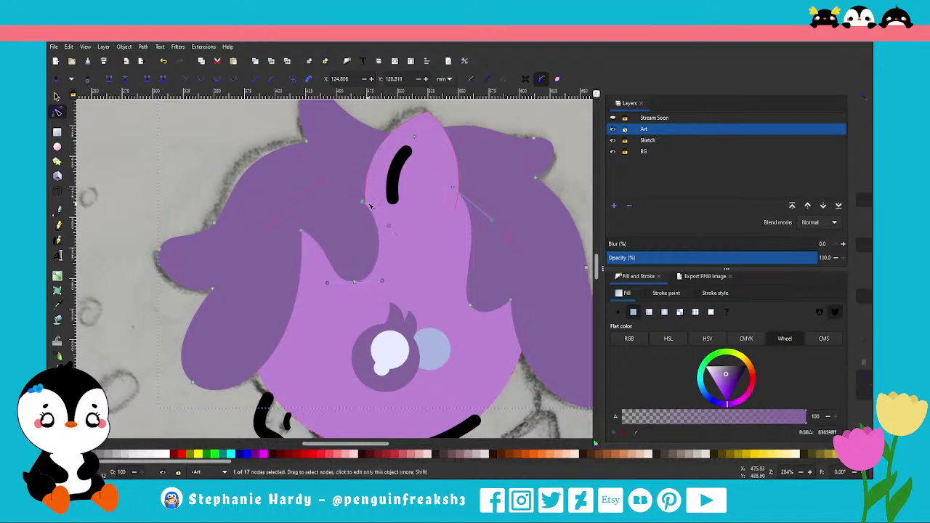
pyautogui.scroll(4, 369, 206)
pyautogui.moveTo(344, 208)
pyautogui.mouseDown()
pyautogui.moveTo(349, 221)
pyautogui.moveTo(352, 208)
pyautogui.mouseUp()
pyautogui.scroll(-2, 332, 218)
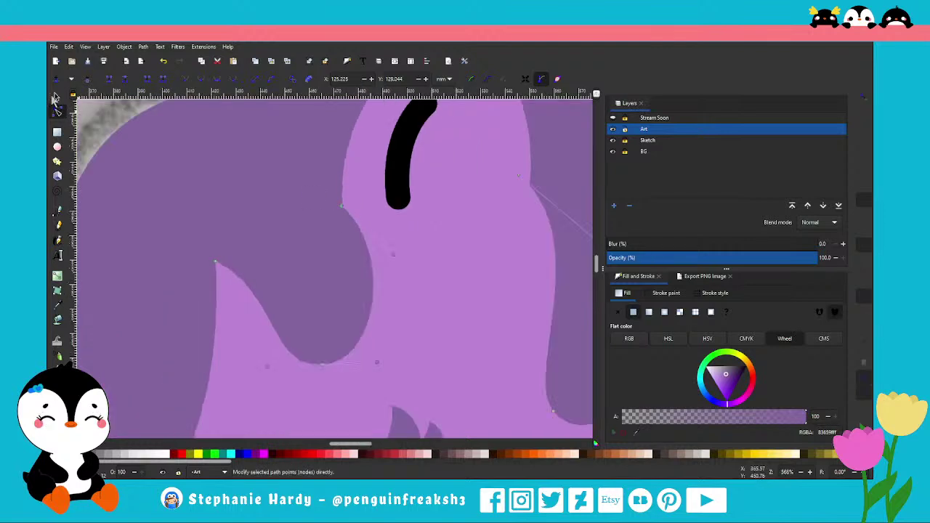
# Rotate the black forehead stroke about 10° and move it slightly up.
pyautogui.press('s')
pyautogui.press('Escape')
pyautogui.scroll(-4, 382, 202)
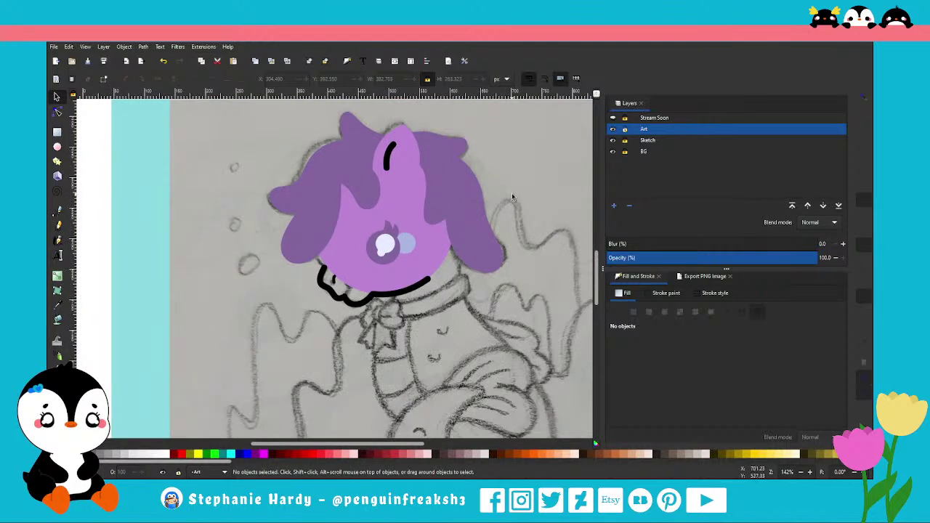
pyautogui.click(390, 151)
pyautogui.moveTo(398, 141); pyautogui.dragTo(401, 143)
pyautogui.moveTo(402, 142); pyautogui.dragTo(399, 148)
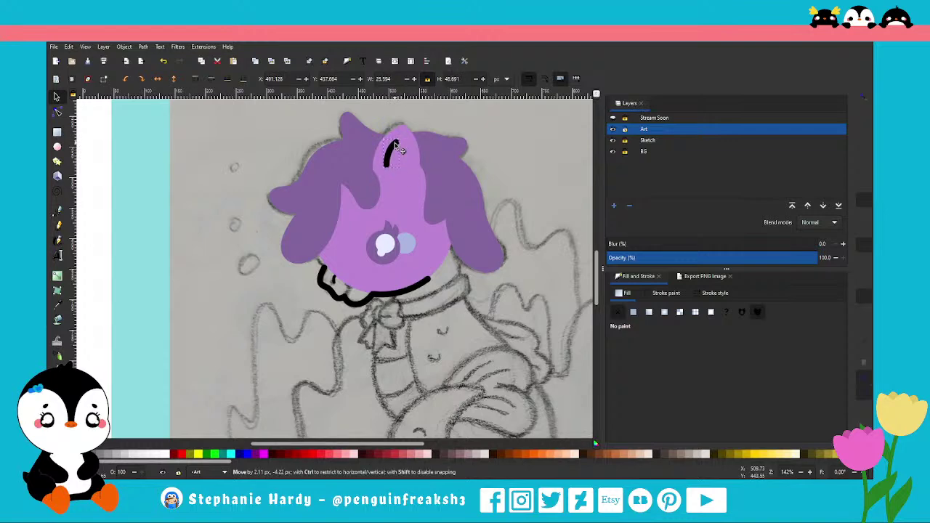
# Deselect the forehead stroke and save the drawing.
pyautogui.press('Escape')
pyautogui.keyDown('ctrl'); pyautogui.scroll(-2, 424, 248); pyautogui.keyUp('ctrl')
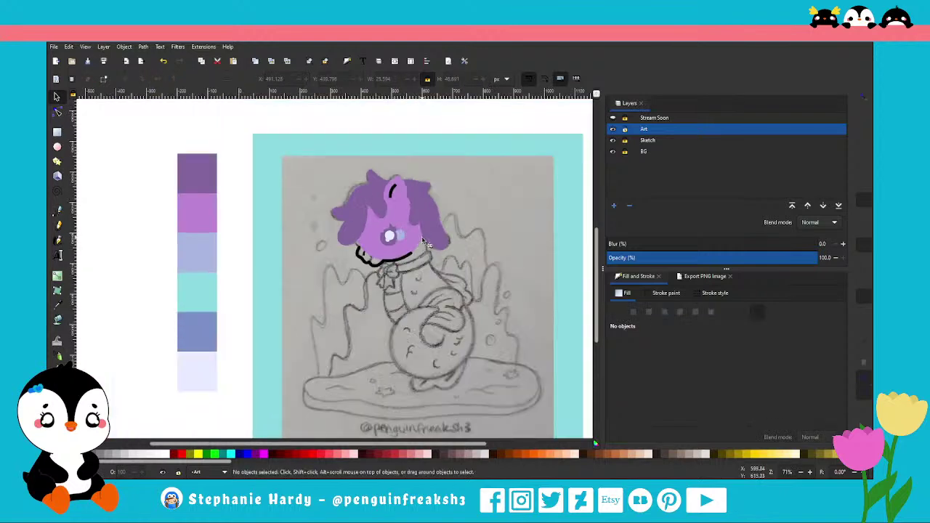
pyautogui.keyDown('ctrl'); pyautogui.scroll(1, 395, 194); pyautogui.keyUp('ctrl')
pyautogui.hotkey('ctrl', 's')
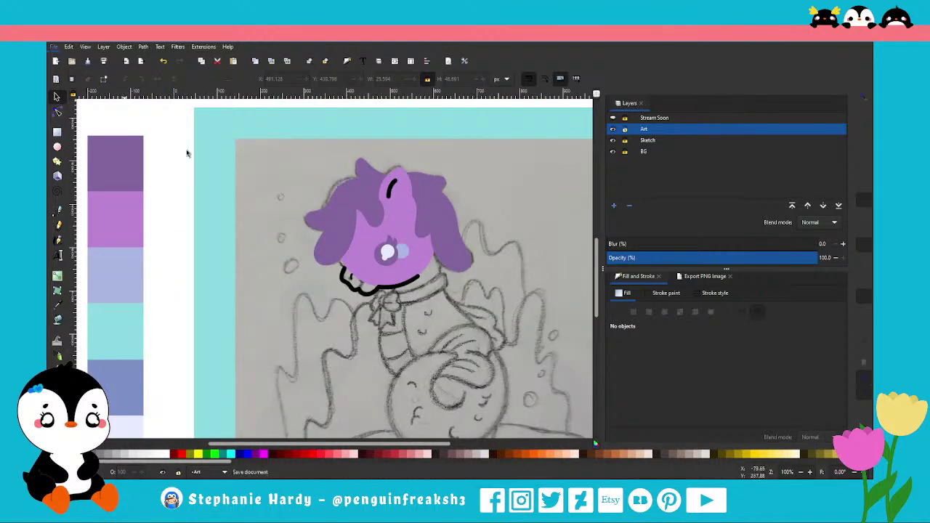
# Finish the straight jaw line segment and select its bottom corner node.
pyautogui.click(370, 298)
pyautogui.keyDown('ctrl'); pyautogui.scroll(2, 348, 291); pyautogui.keyUp('ctrl')
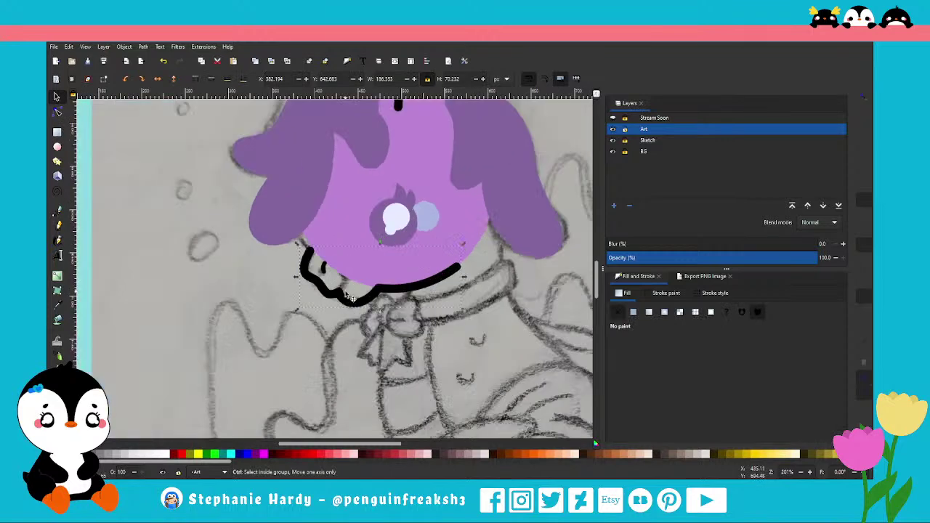
pyautogui.keyDown('ctrl'); pyautogui.scroll(1, 329, 287); pyautogui.keyUp('ctrl')
pyautogui.click(58, 212)
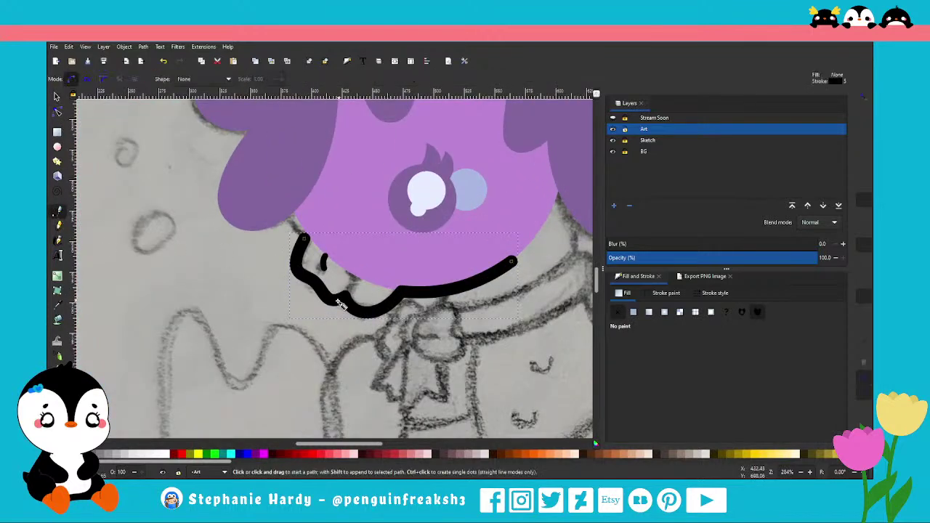
pyautogui.click(348, 301)
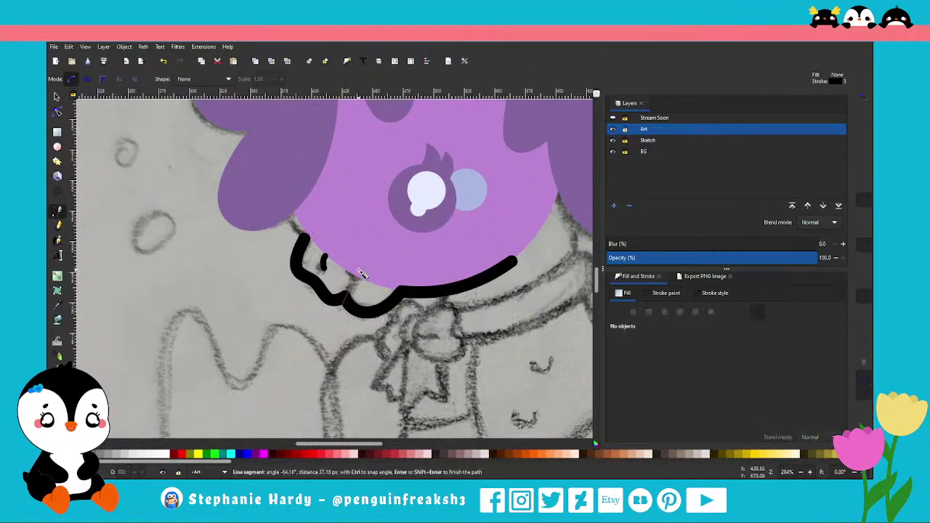
pyautogui.click(357, 271)
pyautogui.click(57, 111)
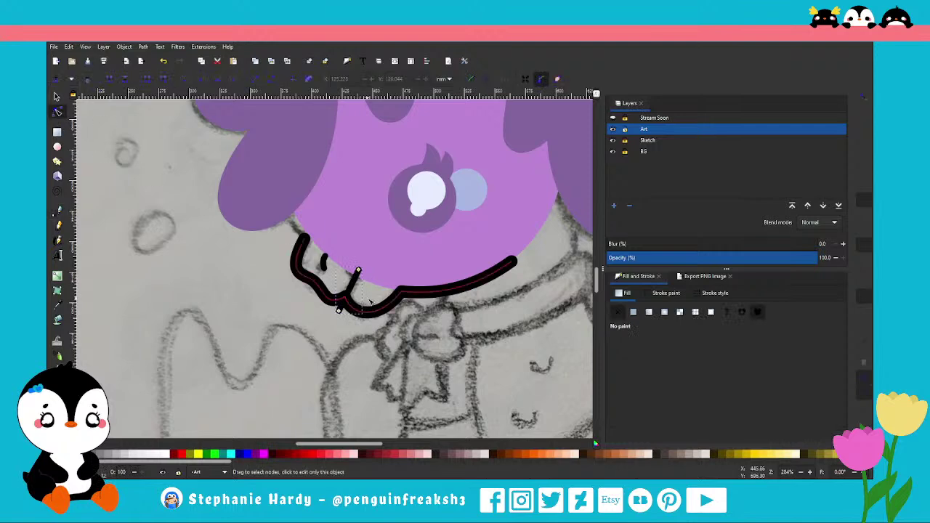
pyautogui.click(338, 311)
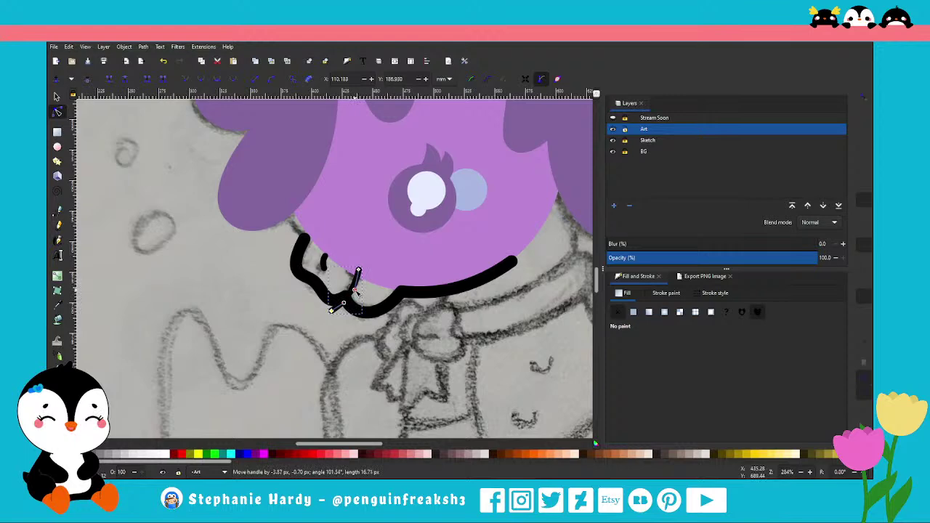
# Draw a short mouth stroke inside the jaw and trim its ends with node edits.
pyautogui.click(59, 212)
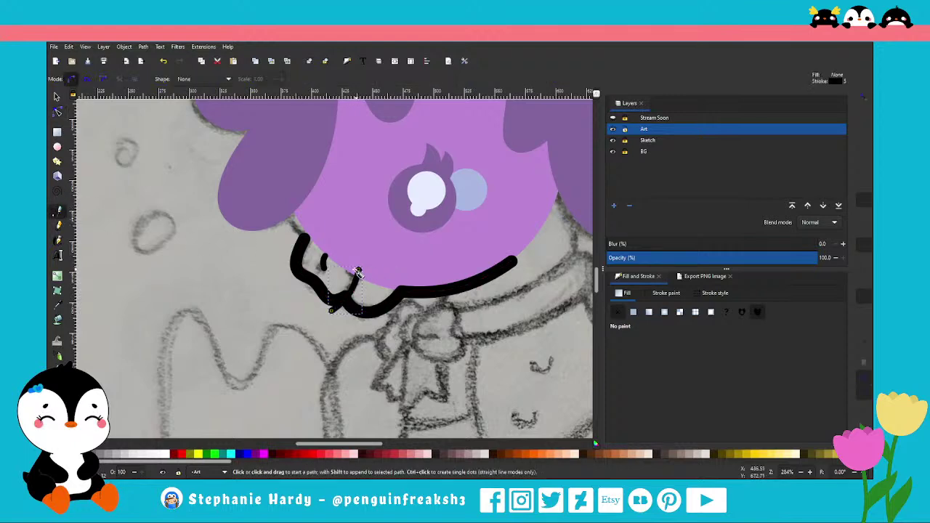
pyautogui.moveTo(347, 269); pyautogui.dragTo(373, 269)
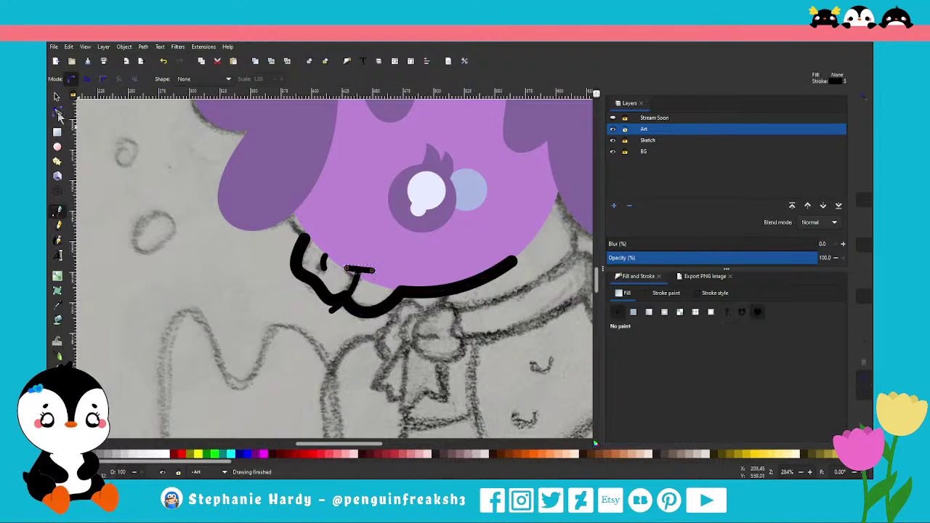
pyautogui.click(57, 113)
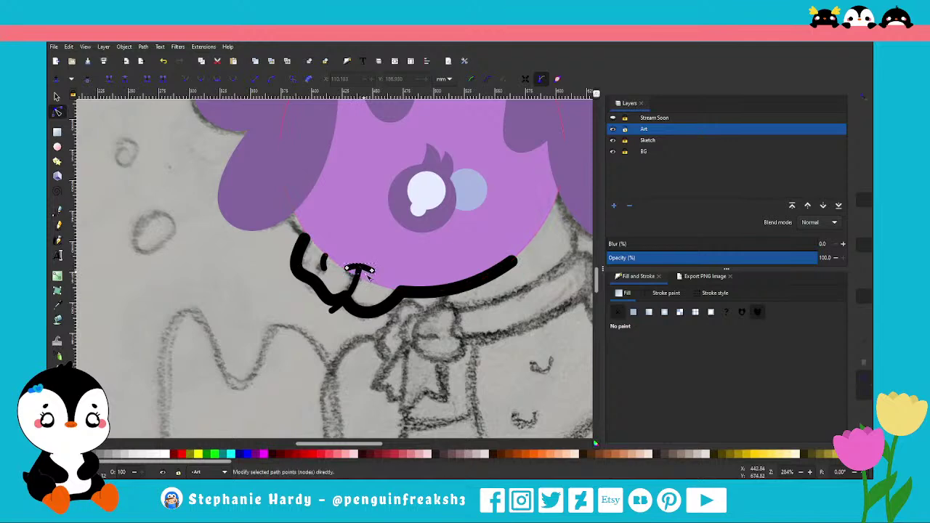
pyautogui.scroll(3, 367, 271)
pyautogui.moveTo(313, 252); pyautogui.dragTo(313, 255)
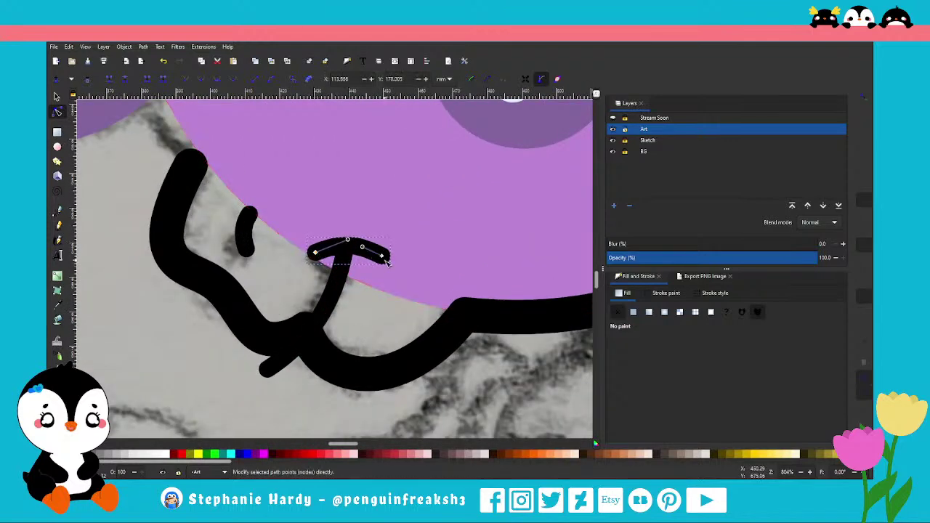
pyautogui.moveTo(381, 256)
pyautogui.mouseDown()
pyautogui.moveTo(339, 244)
pyautogui.moveTo(374, 257)
pyautogui.moveTo(338, 246)
pyautogui.moveTo(356, 245)
pyautogui.mouseUp()
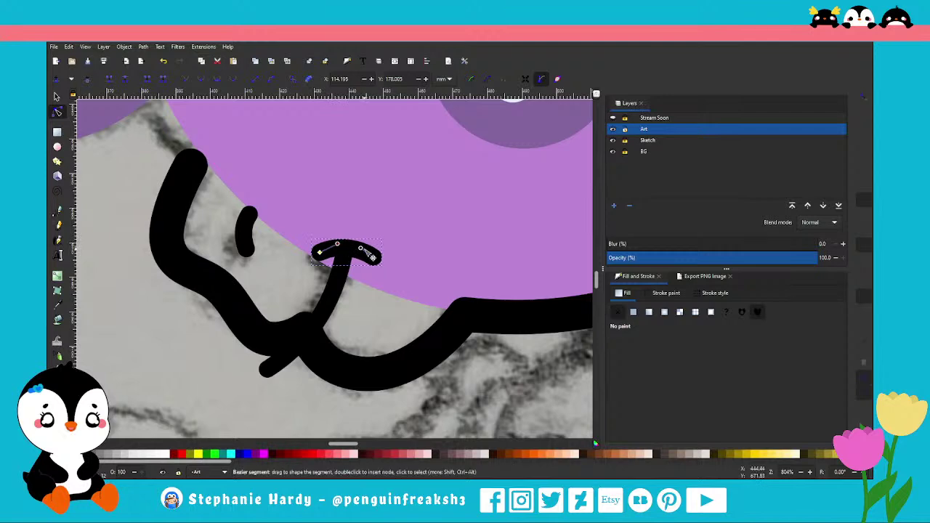
pyautogui.click(56, 96)
pyautogui.scroll(-4, 290, 320)
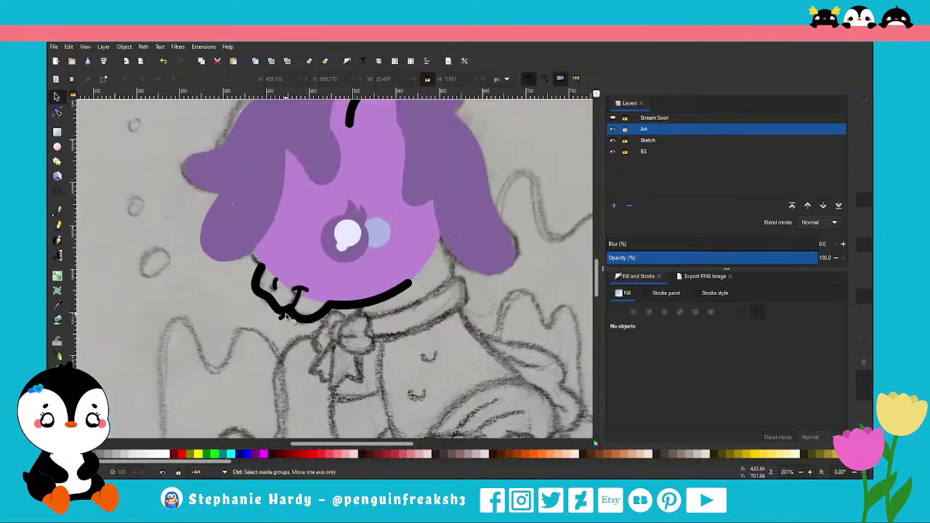
pyautogui.click(289, 318)
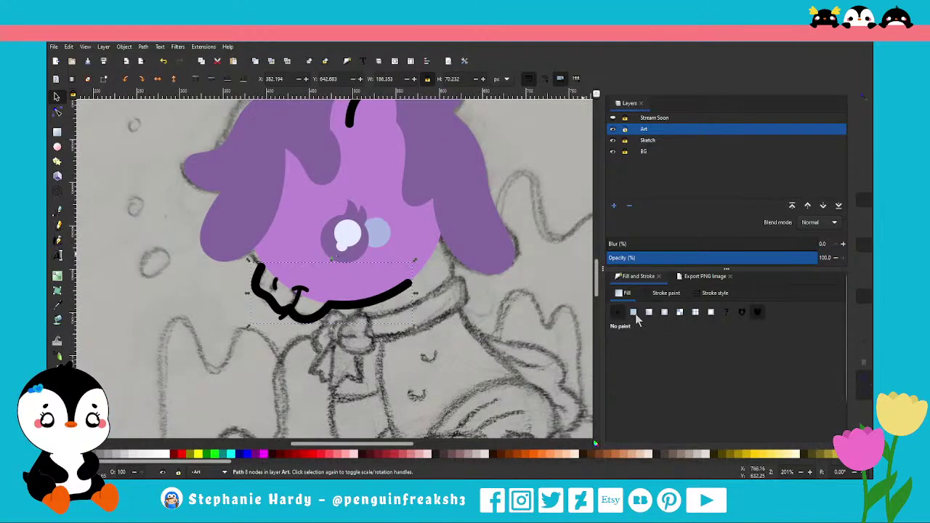
pyautogui.click(632, 312)
pyautogui.click(244, 79)
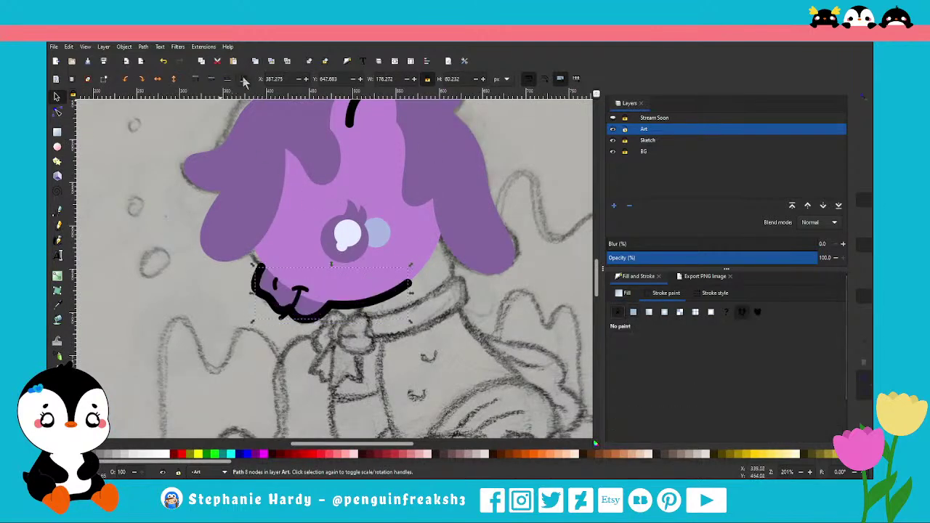
pyautogui.click(623, 293)
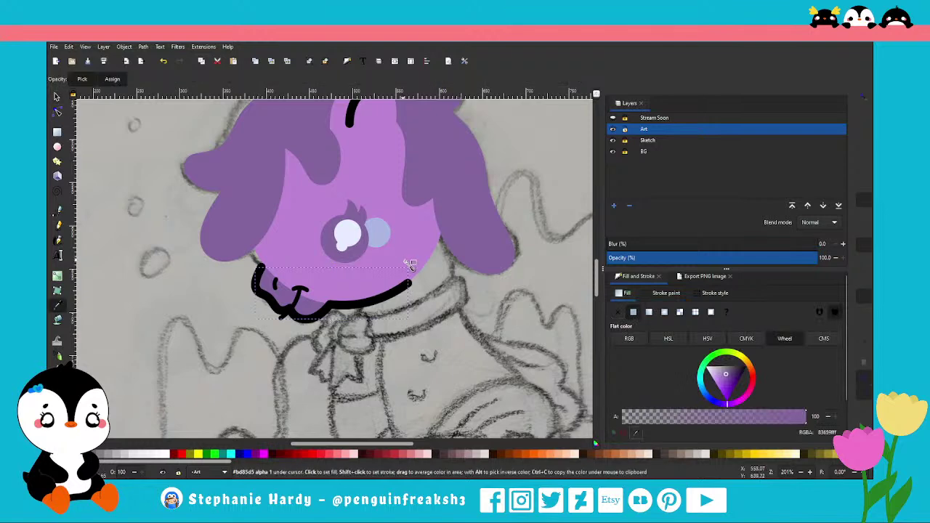
pyautogui.click(430, 347)
pyautogui.scroll(-1, 359, 311)
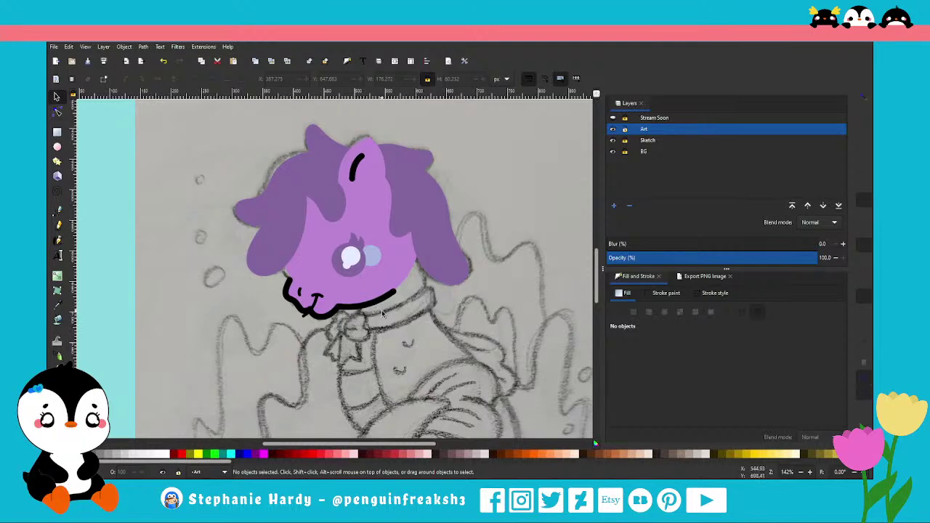
# Drag the jaw outline's top end node so it settles along the face edge.
pyautogui.scroll(-1, 383, 314)
pyautogui.scroll(2, 217, 266)
pyautogui.scroll(1, 218, 267)
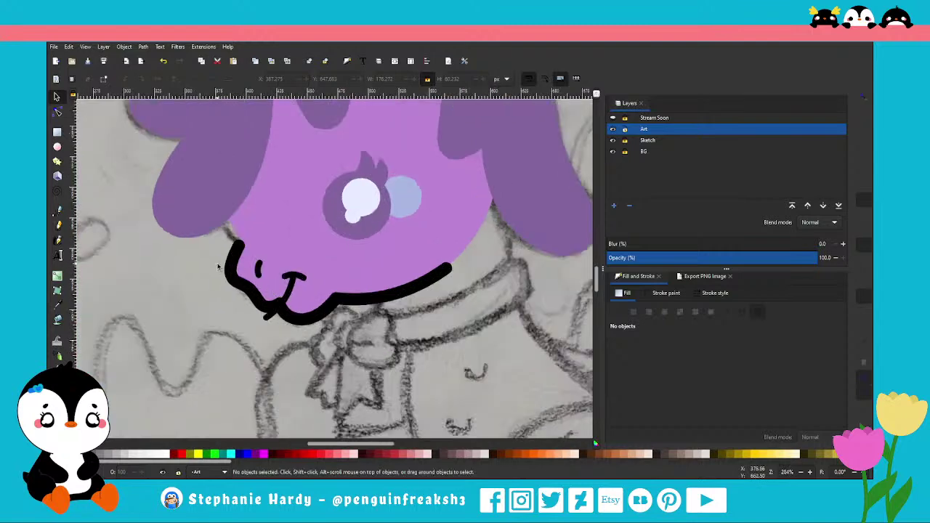
pyautogui.press('n')
pyautogui.click(233, 245)
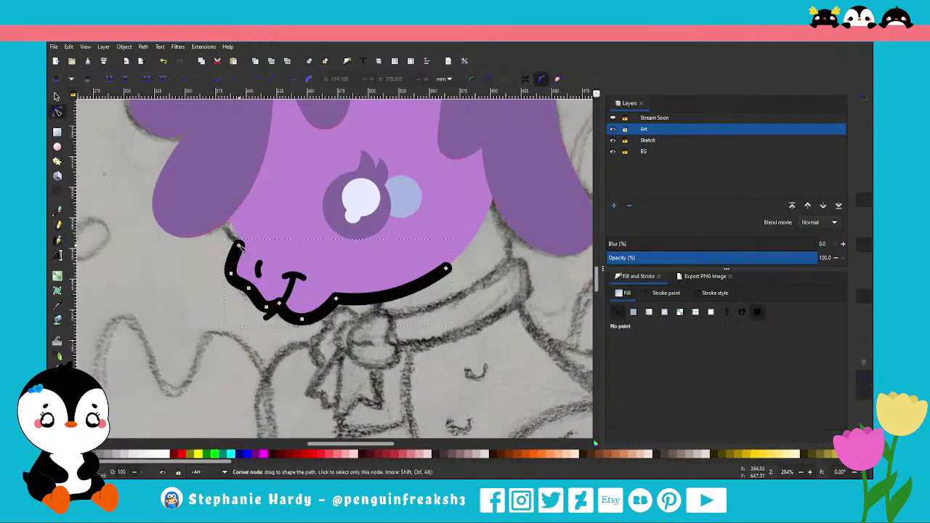
pyautogui.moveTo(240, 247); pyautogui.dragTo(245, 245)
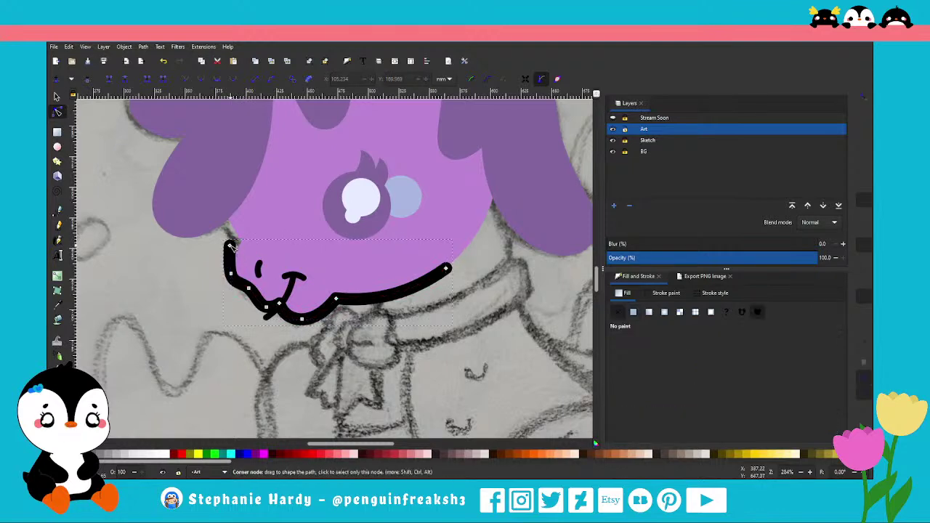
pyautogui.moveTo(245, 245); pyautogui.dragTo(233, 246)
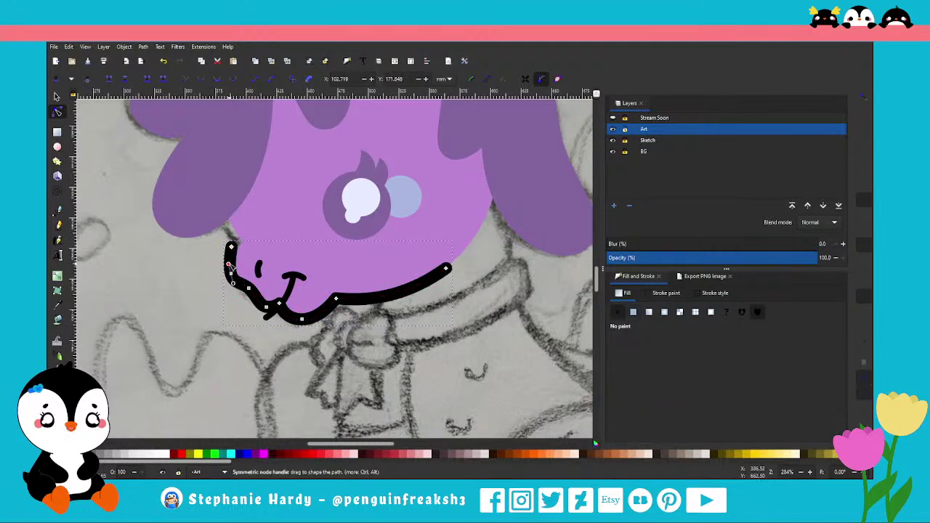
pyautogui.click(57, 95)
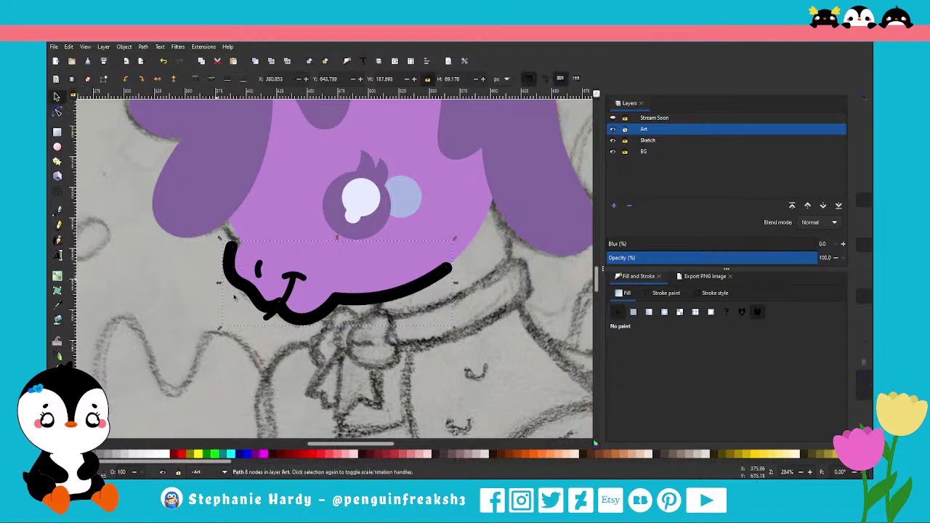
pyautogui.scroll(-2, 377, 314)
pyautogui.scroll(-2, 376, 314)
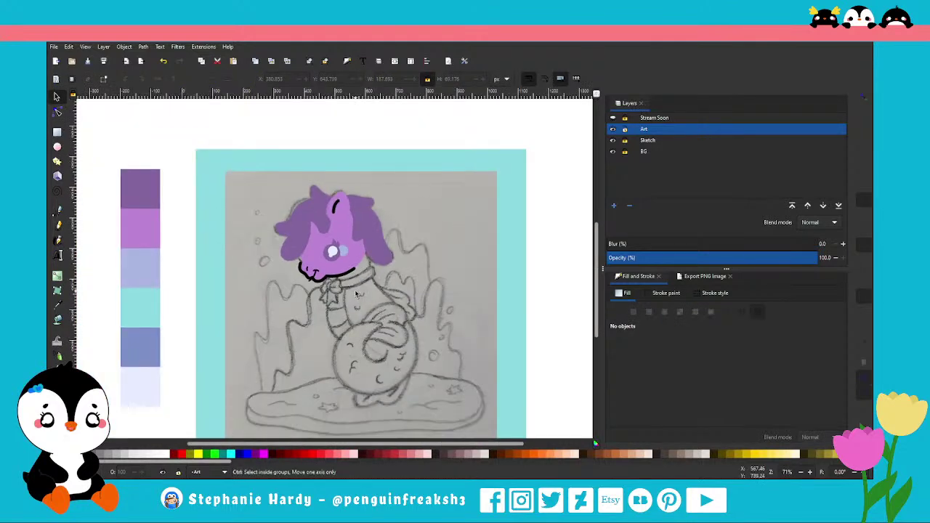
pyautogui.scroll(2, 354, 294)
pyautogui.scroll(2, 441, 277)
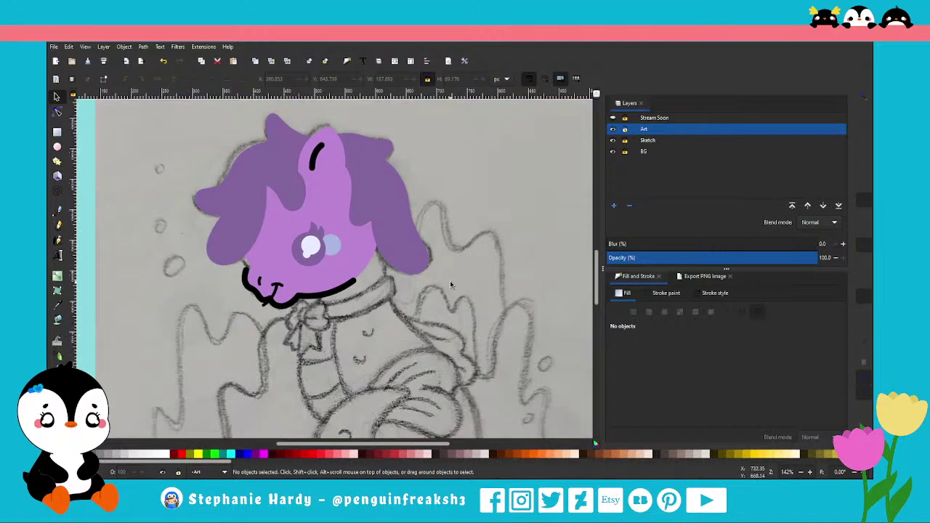
# Drag the mane's top Bezier handle to reshape its upper curve.
pyautogui.click(58, 111)
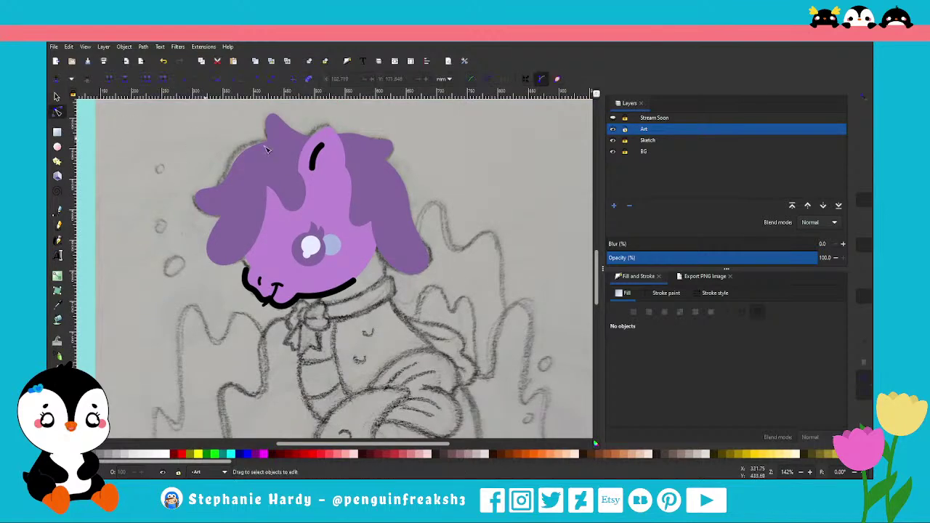
pyautogui.click(311, 140)
pyautogui.moveTo(311, 140); pyautogui.dragTo(299, 138)
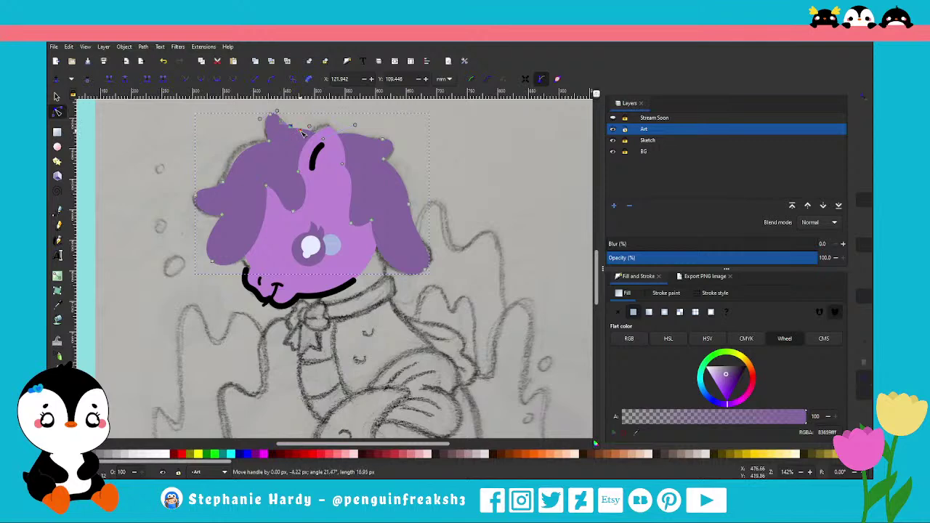
pyautogui.moveTo(303, 136); pyautogui.dragTo(301, 133)
pyautogui.press('s')
pyautogui.press('Escape')
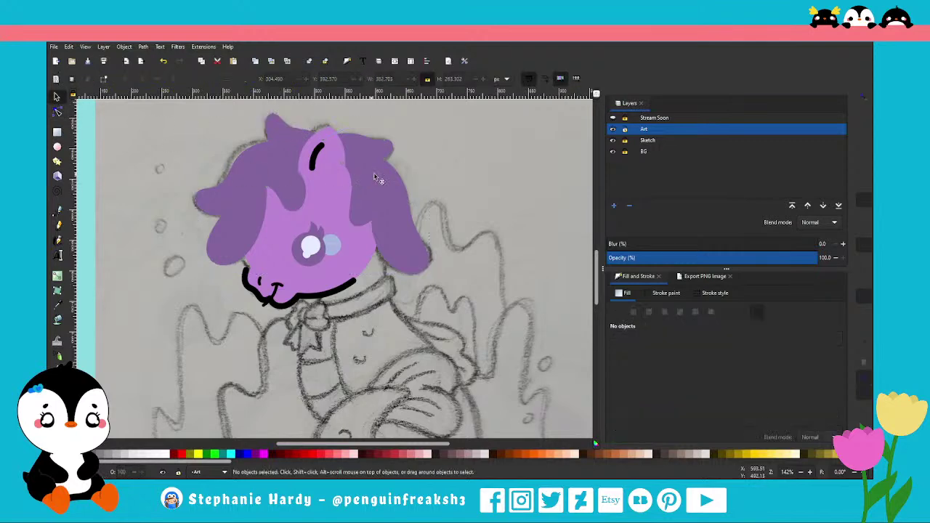
# Save the drawing as horsea.svg.
pyautogui.scroll(-2, 439, 164)
pyautogui.scroll(-1, 430, 229)
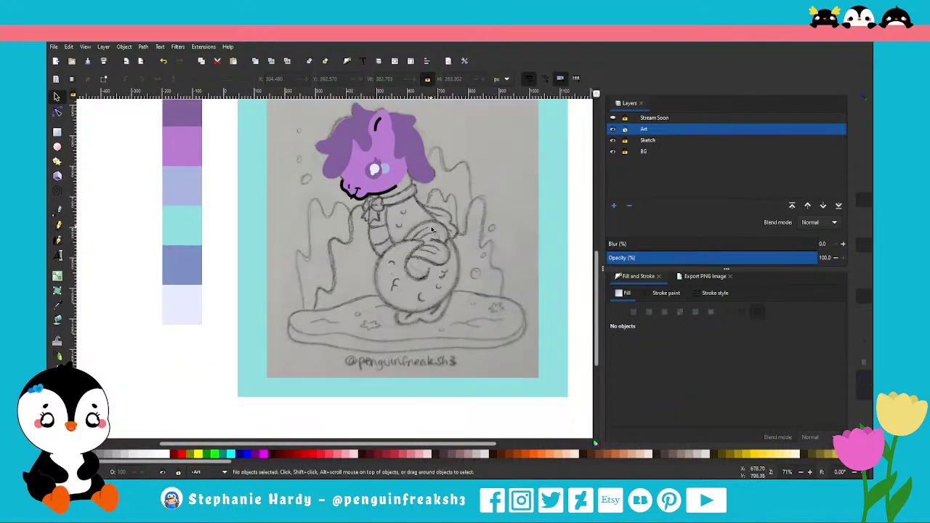
pyautogui.scroll(1, 438, 228)
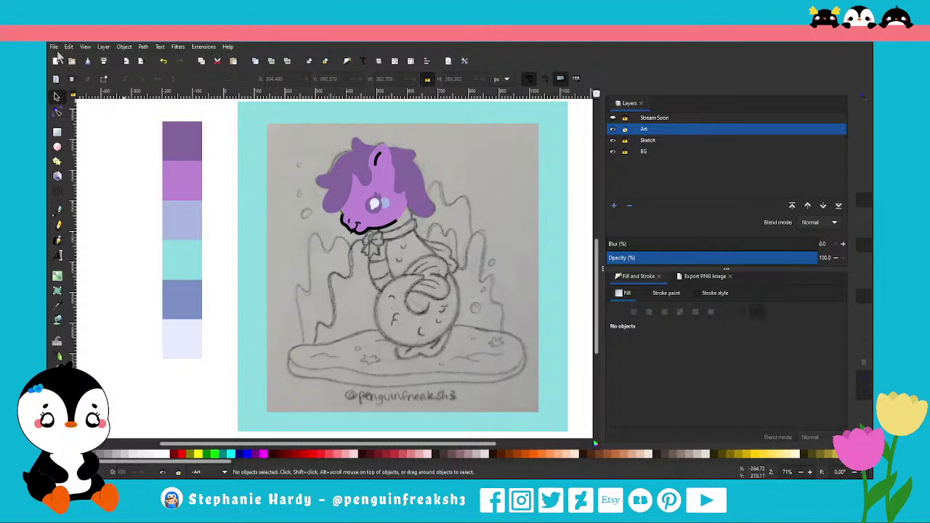
pyautogui.hotkey('ctrl', 's')
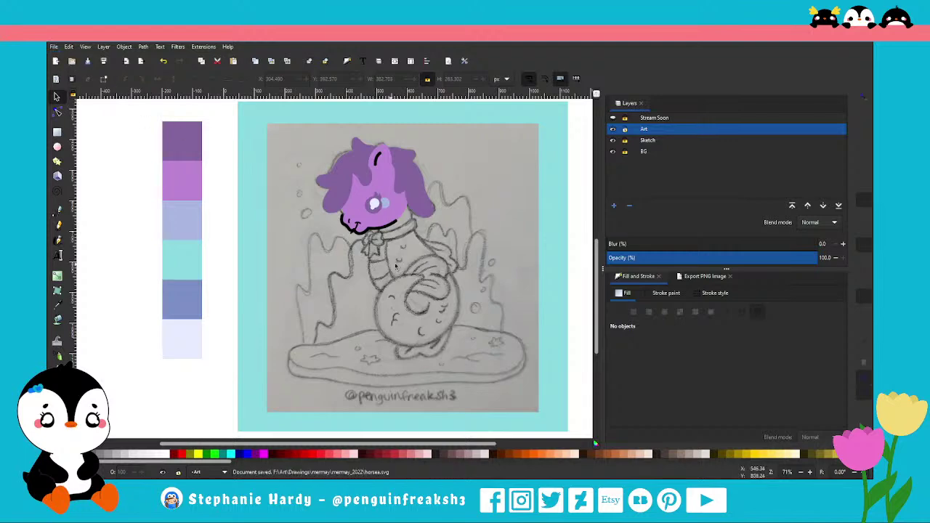
pyautogui.keyDown('ctrl'); pyautogui.scroll(2, 410, 233); pyautogui.keyUp('ctrl')
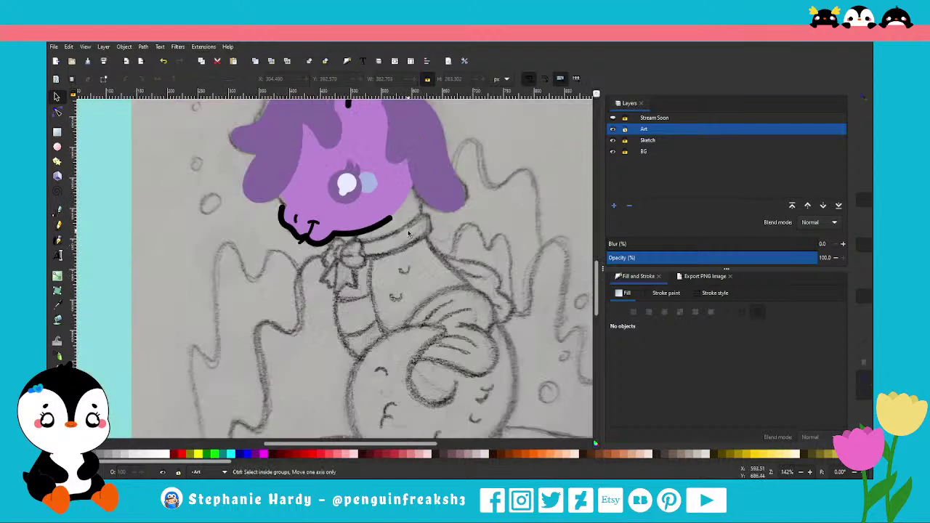
# Trace a closed black triangle over one loop of the neck-bow sketch with the Pen tool.
pyautogui.keyDown('ctrl'); pyautogui.scroll(3, 341, 263); pyautogui.keyUp('ctrl')
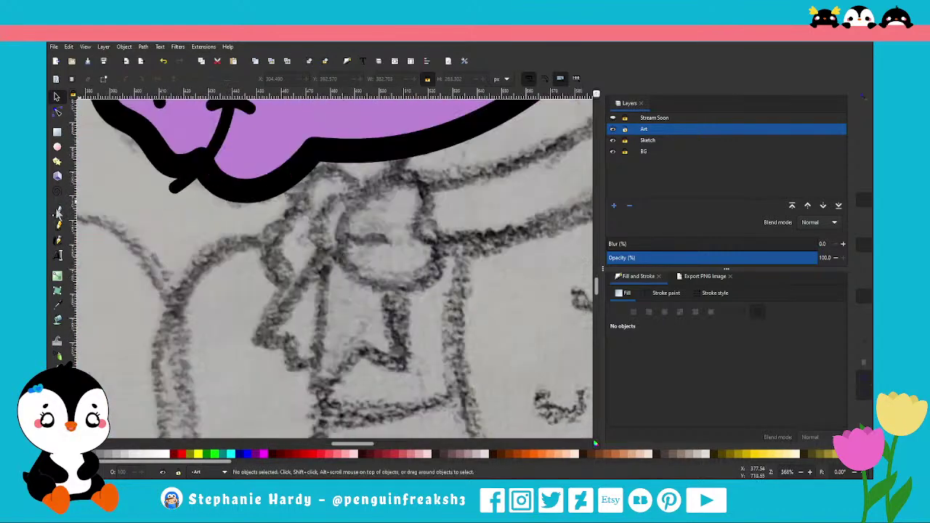
pyautogui.click(58, 211)
pyautogui.click(341, 243)
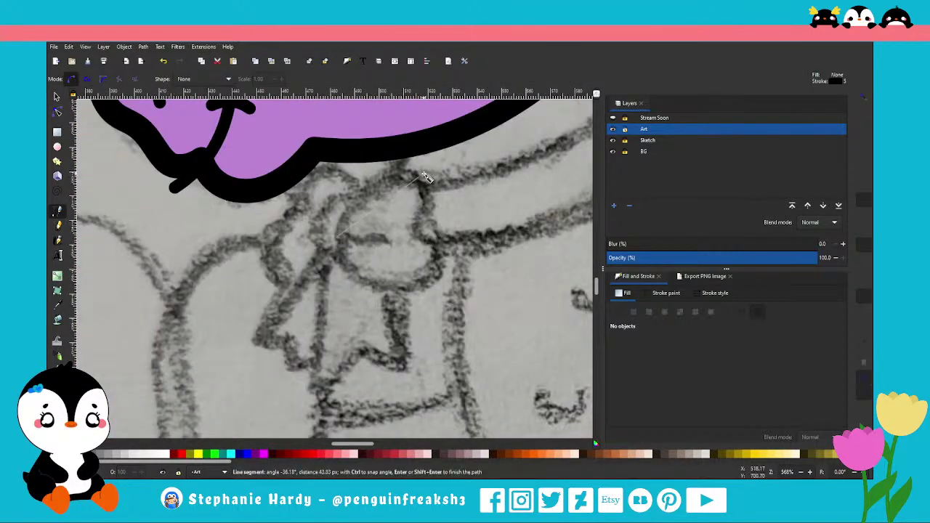
pyautogui.click(423, 176)
pyautogui.click(420, 231)
pyautogui.click(433, 286)
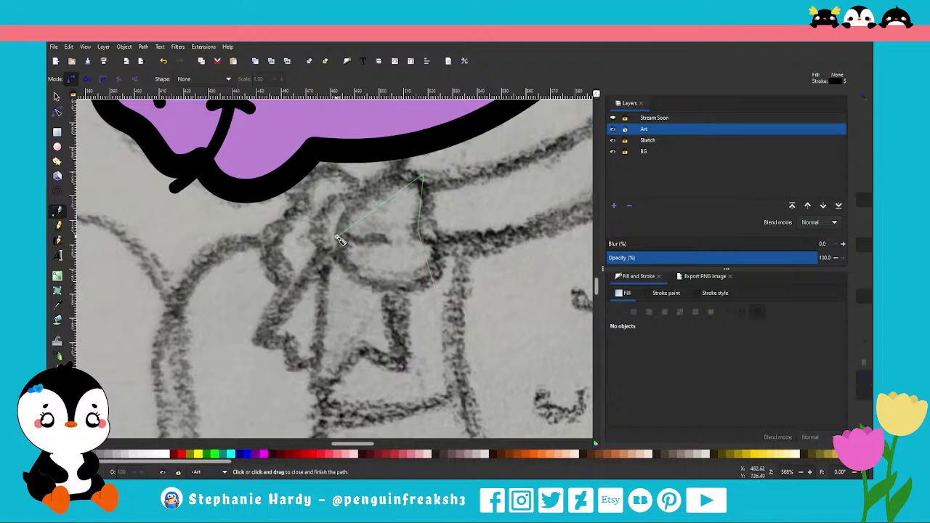
pyautogui.click(339, 240)
pyautogui.click(57, 112)
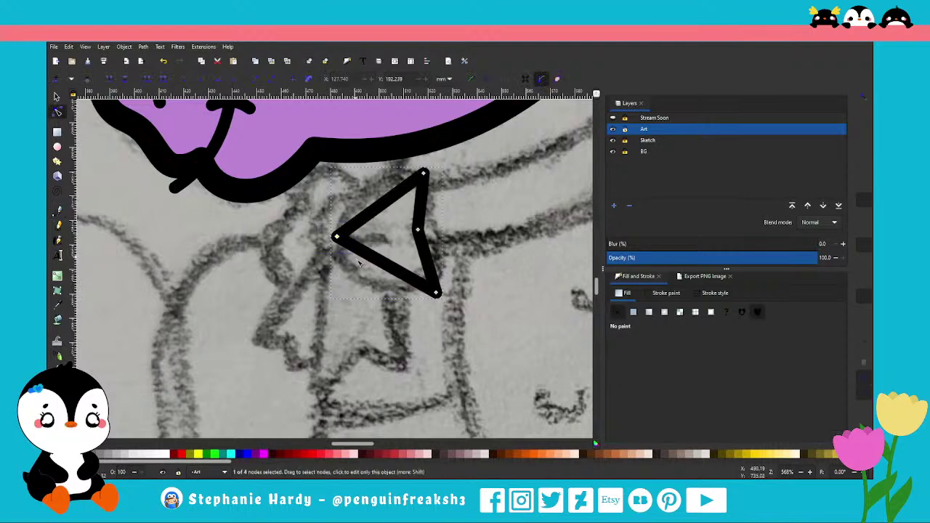
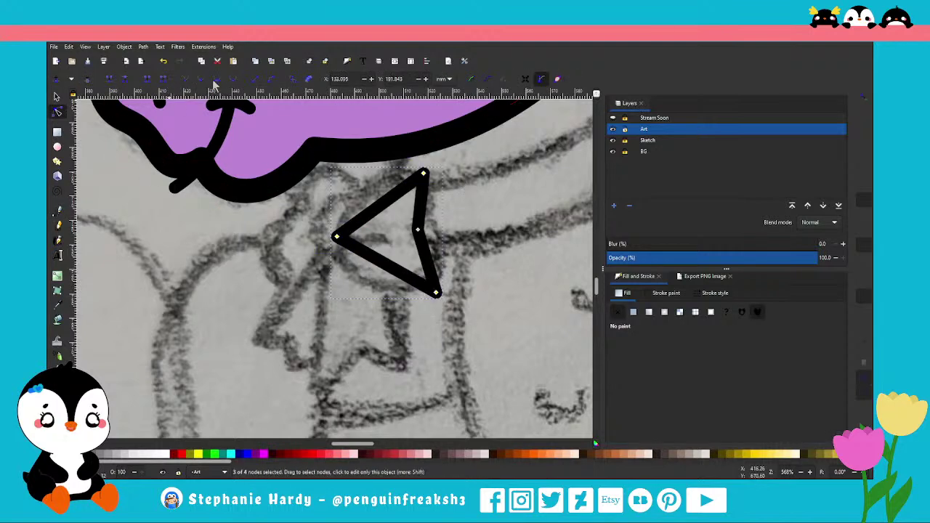
# Smooth the triangle's nodes and drag its curves and point into a rounded heart shape.
pyautogui.hotkey('shift', 's')
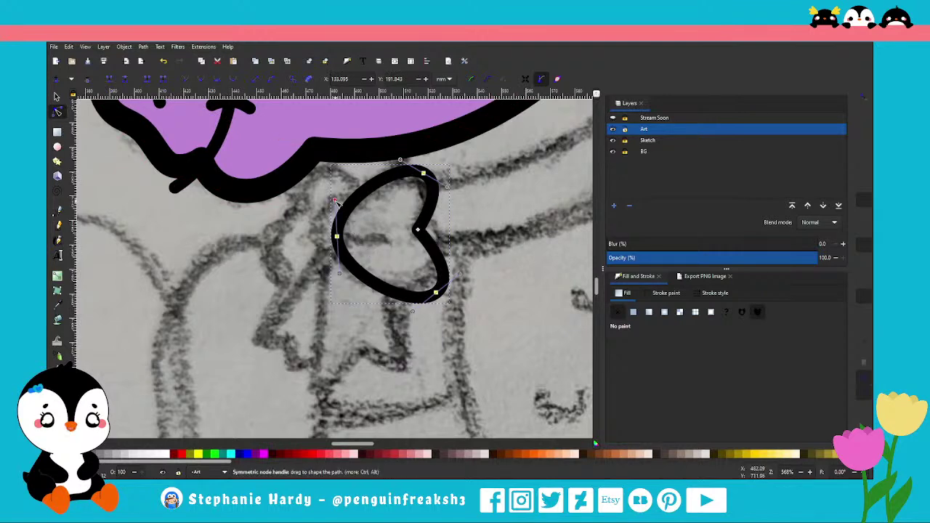
pyautogui.moveTo(339, 198); pyautogui.dragTo(333, 193)
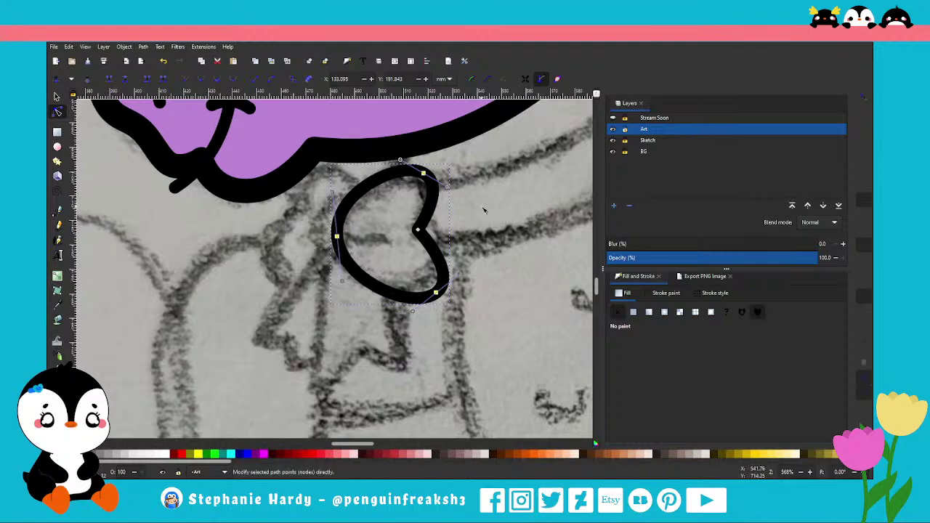
pyautogui.moveTo(450, 190); pyautogui.dragTo(446, 191)
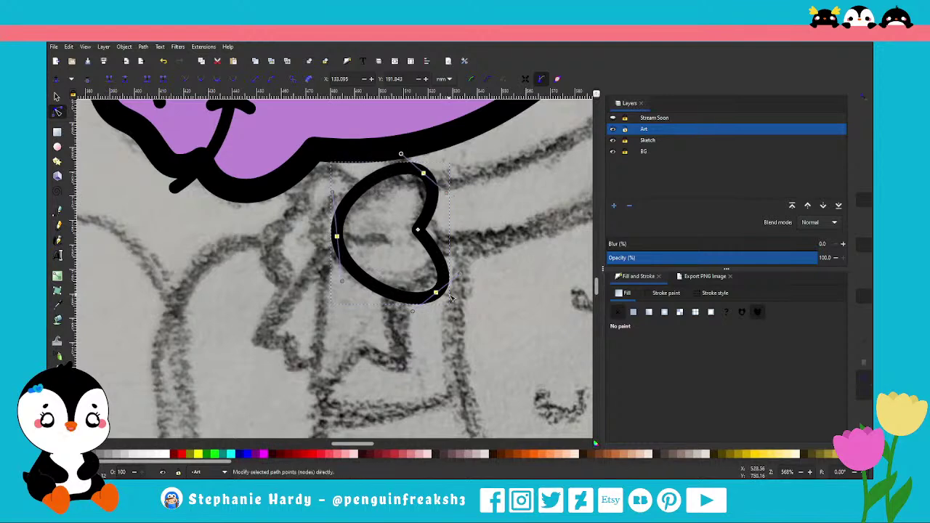
pyautogui.moveTo(439, 295)
pyautogui.mouseDown()
pyautogui.moveTo(427, 292)
pyautogui.moveTo(451, 269)
pyautogui.mouseUp()
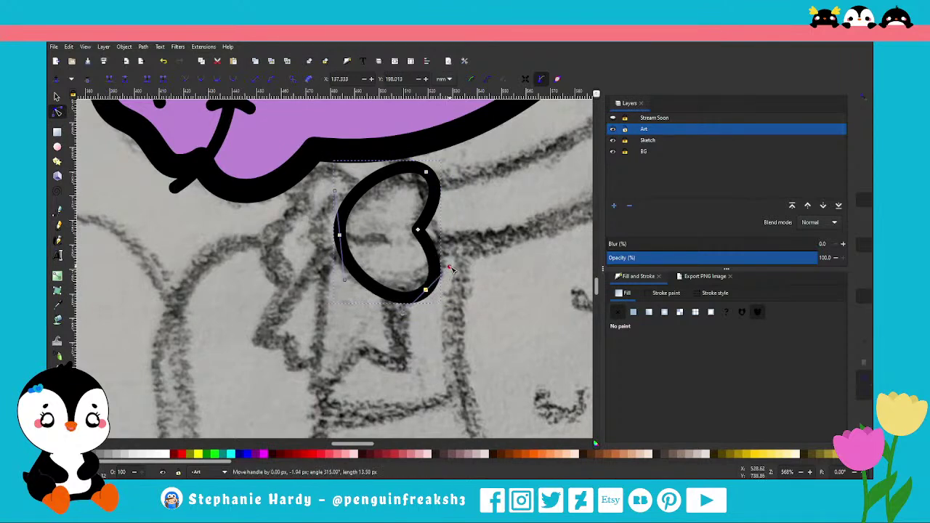
pyautogui.scroll(-3, 407, 251)
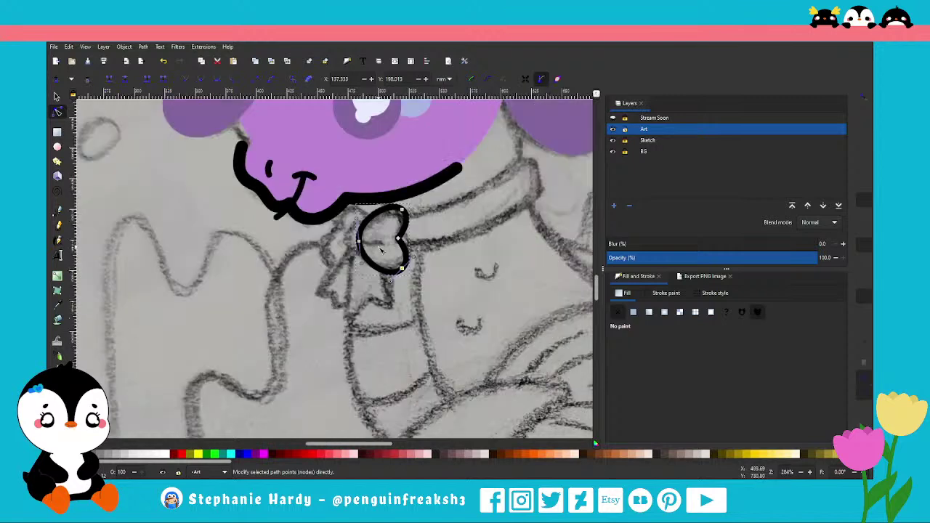
pyautogui.scroll(3, 380, 247)
# Draw a short freehand line across the heart's middle with stroke width 10.
pyautogui.click(59, 211)
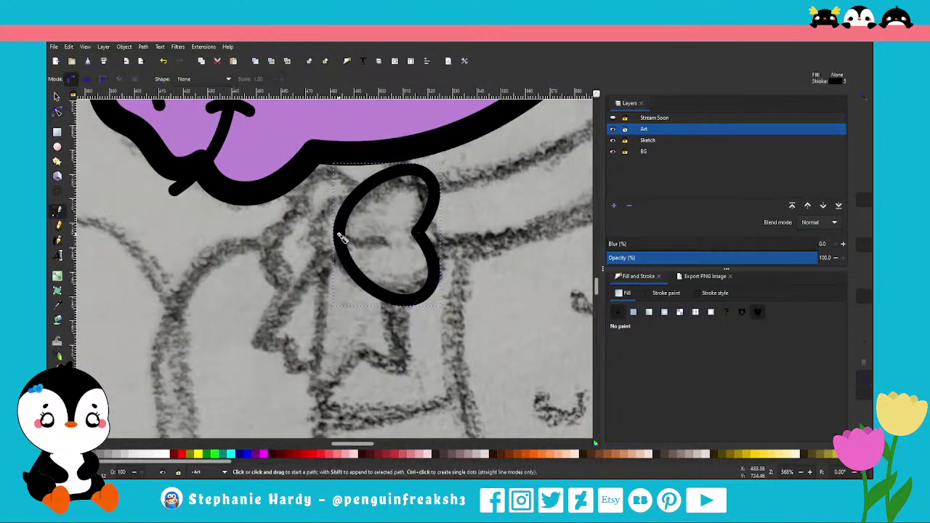
pyautogui.moveTo(339, 232); pyautogui.dragTo(380, 231)
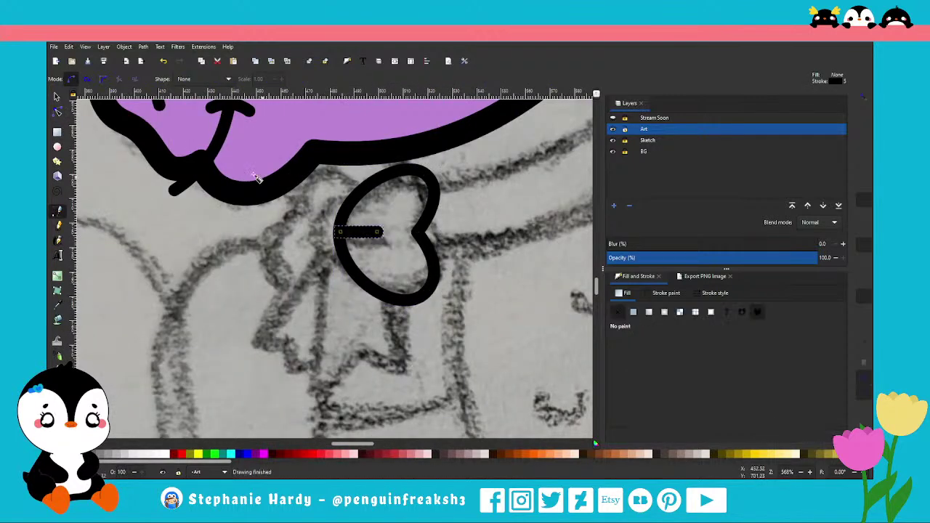
pyautogui.press('s')
pyautogui.scroll(-3, 330, 257)
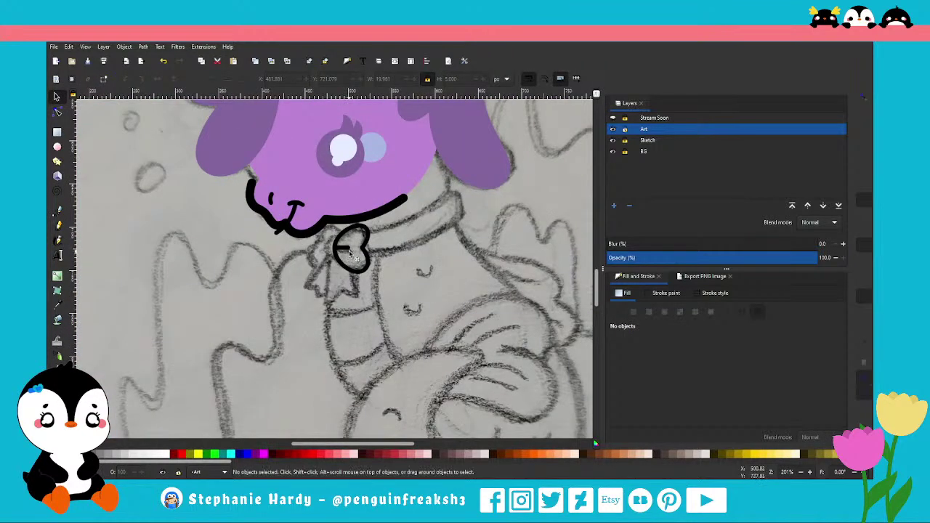
pyautogui.scroll(1, 349, 253)
pyautogui.click(353, 289)
pyautogui.click(715, 294)
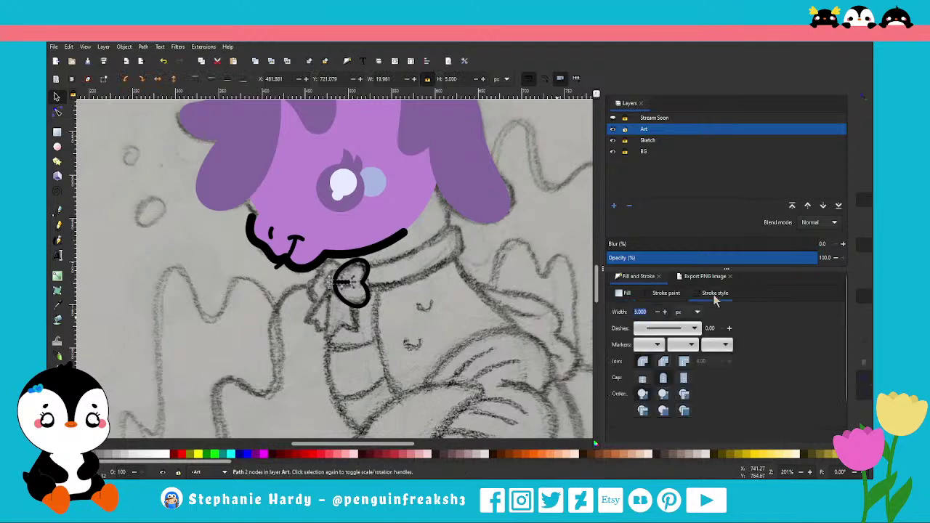
pyautogui.write('10')
pyautogui.press('Return')
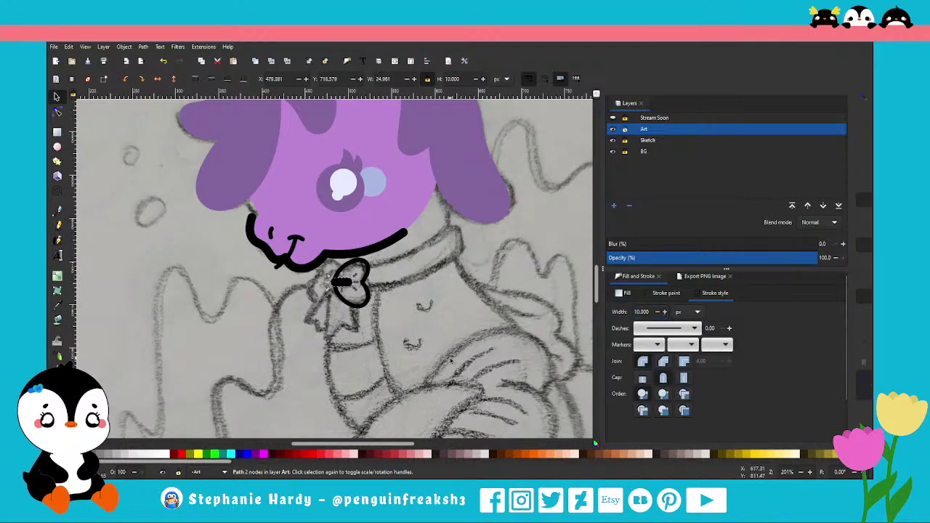
pyautogui.scroll(6, 336, 299)
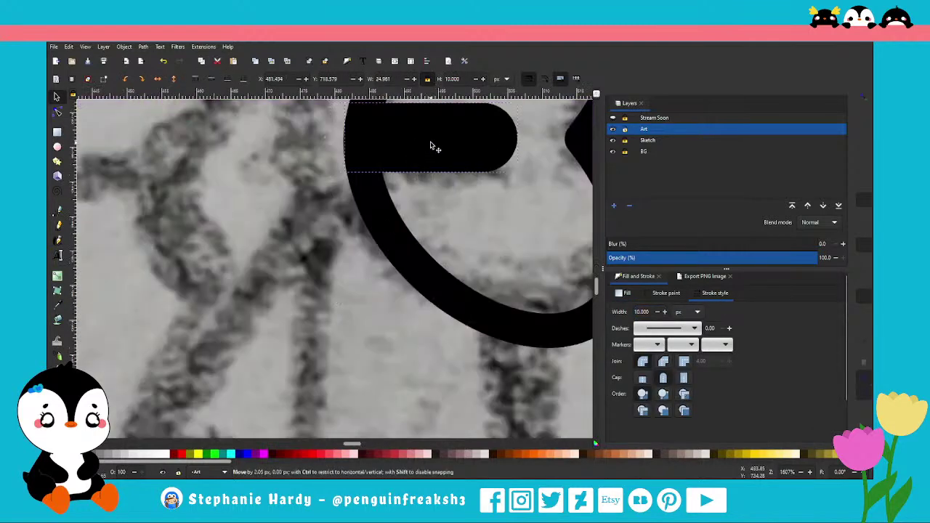
pyautogui.scroll(-5, 432, 146)
pyautogui.press('Escape')
pyautogui.scroll(1, 319, 265)
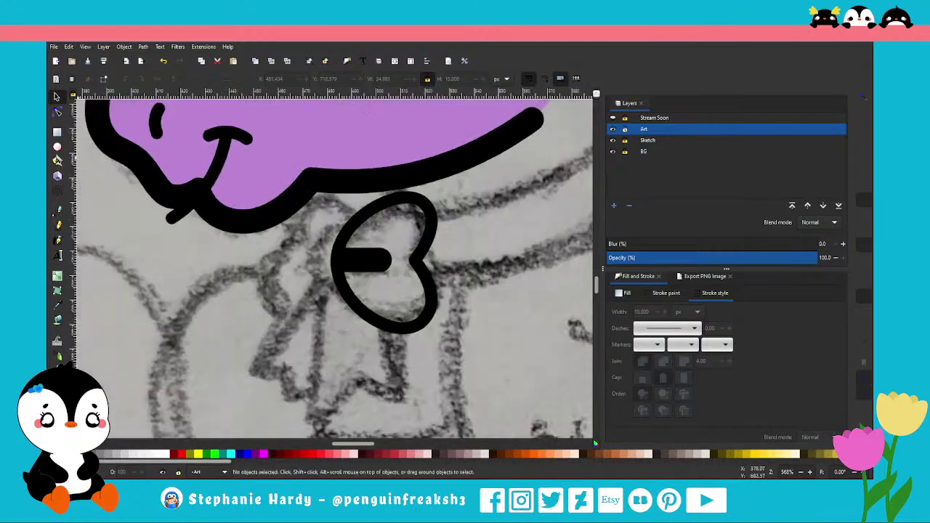
# Draw a purple circle at the heart's point and send it behind the heart outline.
pyautogui.press('e')
pyautogui.moveTo(311, 232); pyautogui.dragTo(390, 305)
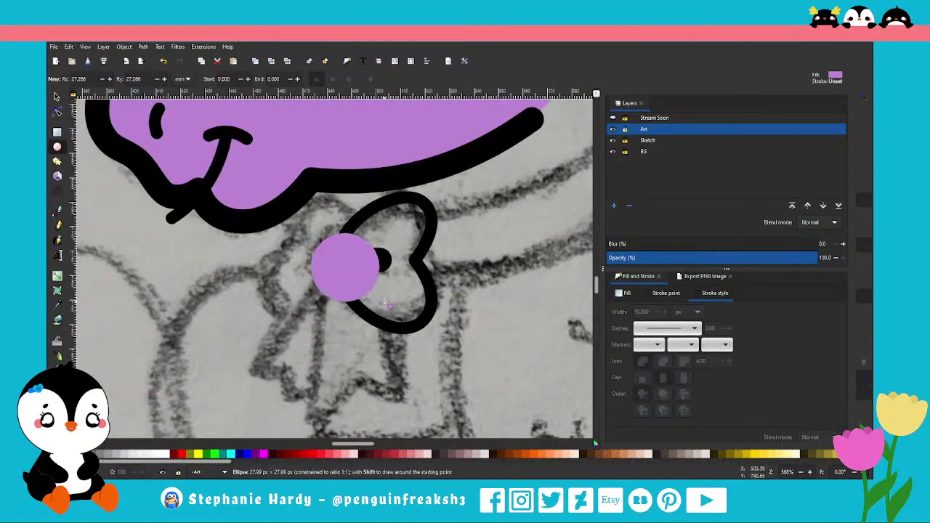
pyautogui.click(56, 95)
pyautogui.moveTo(346, 278); pyautogui.dragTo(347, 265)
pyautogui.click(246, 79)
# Fill the heart outline with flat purple and select it together with the circle.
pyautogui.click(437, 230)
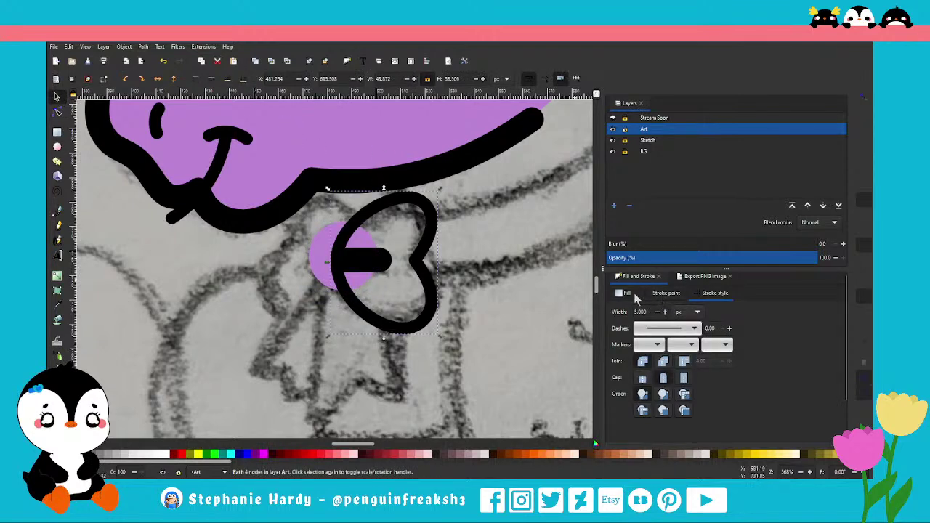
pyautogui.click(627, 293)
pyautogui.click(632, 313)
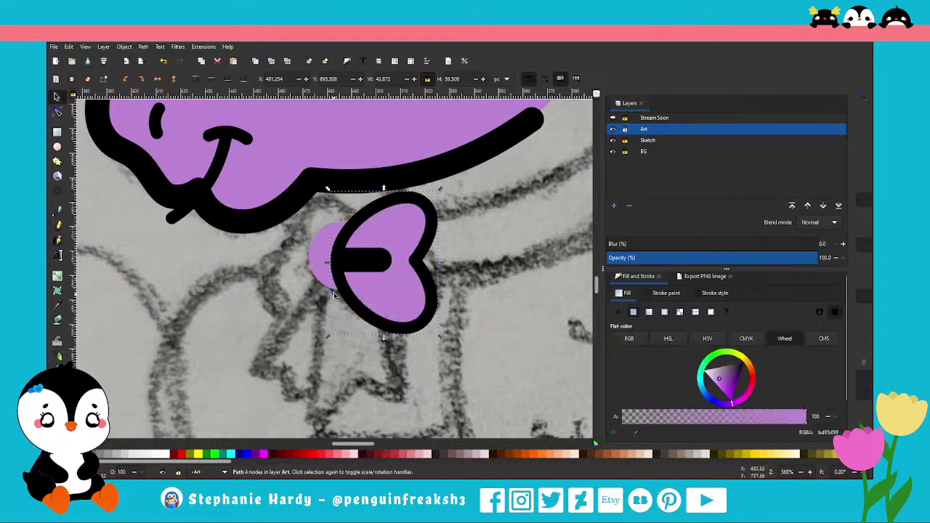
pyautogui.keyDown('shift'); pyautogui.click(317, 274); pyautogui.keyUp('shift')
pyautogui.scroll(-2, 396, 310)
pyautogui.scroll(-2, 396, 310)
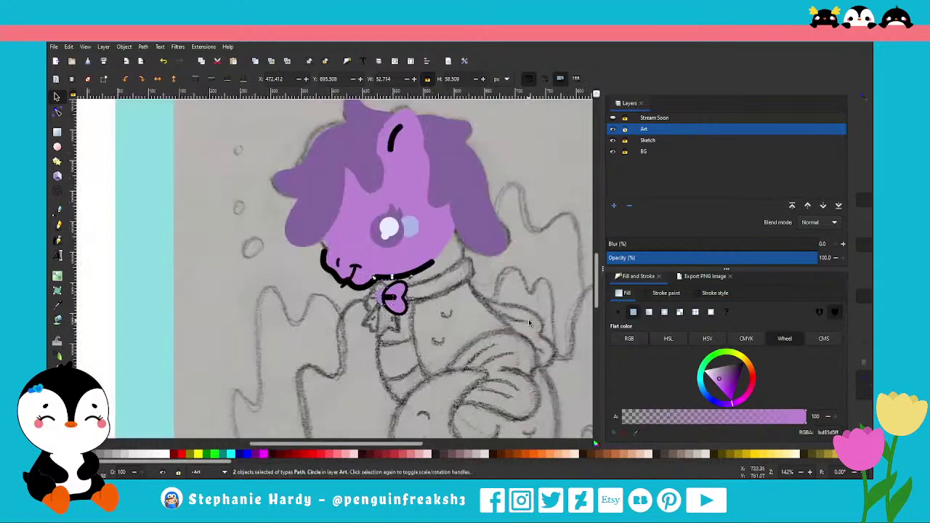
pyautogui.scroll(-4, 437, 358)
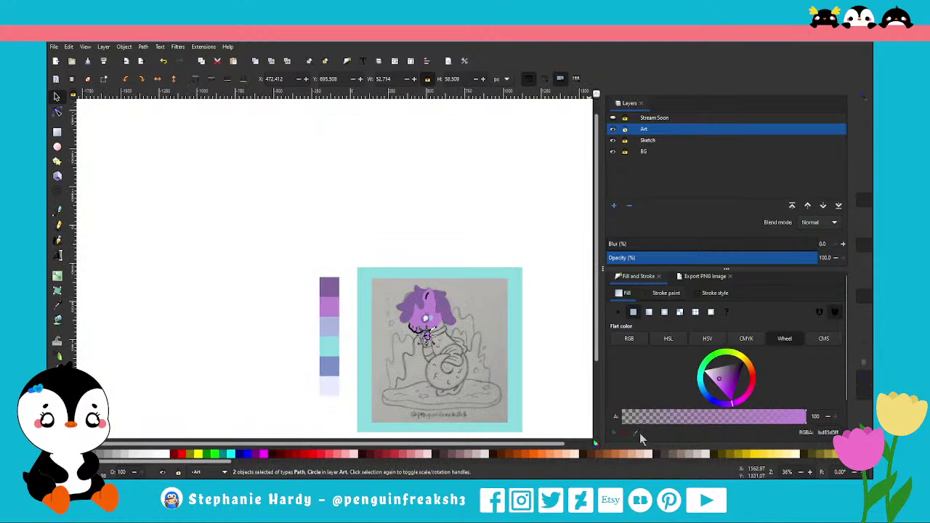
# Recolour the selected bow pieces with the sampled blue swatch colour.
pyautogui.press('d')
pyautogui.scroll(2, 414, 370)
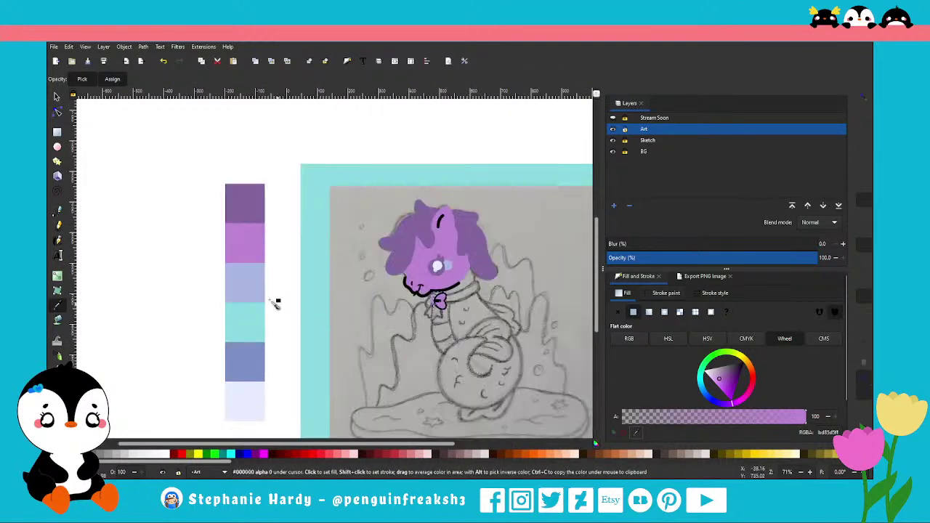
pyautogui.click(256, 364)
pyautogui.press('s')
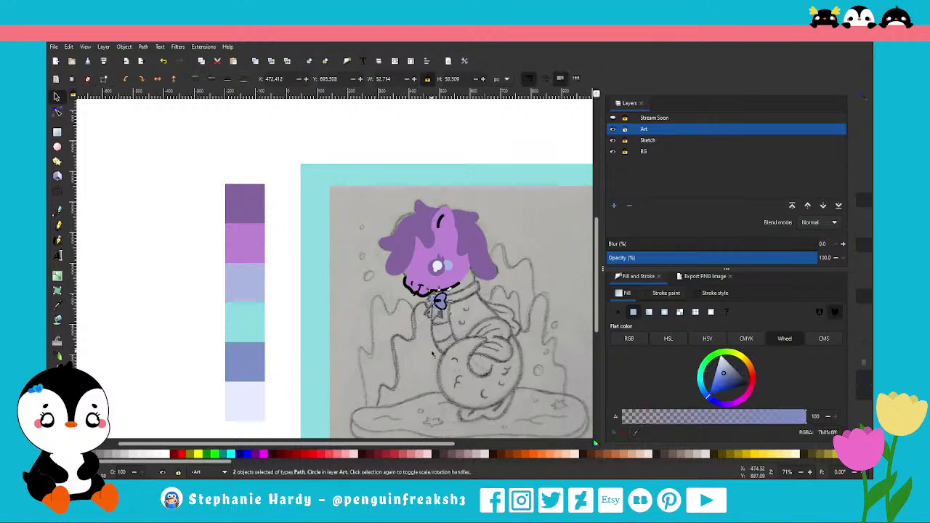
pyautogui.scroll(-2, 417, 344)
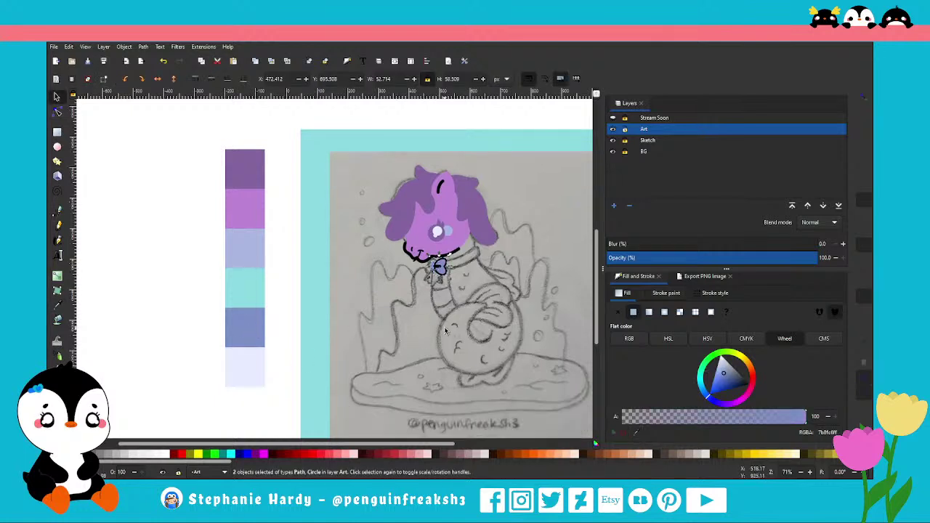
pyautogui.press('Escape')
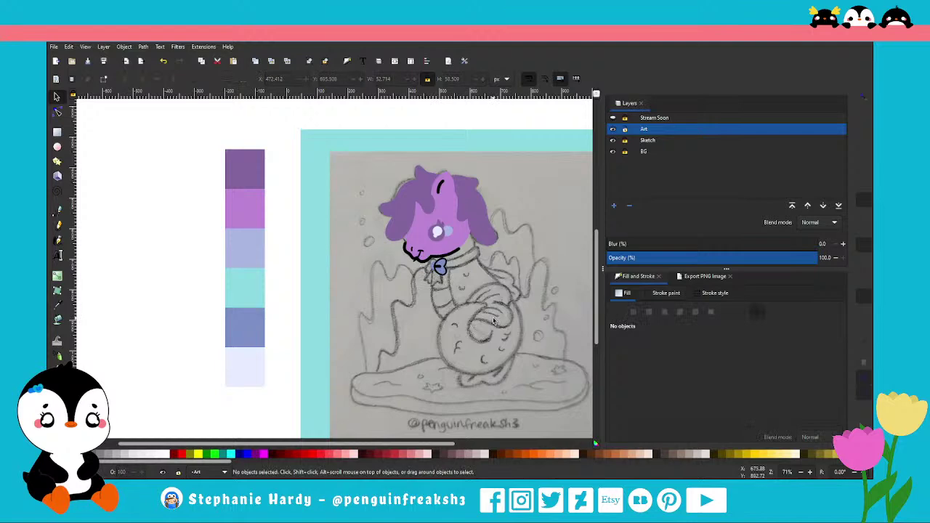
pyautogui.scroll(-2, 516, 309)
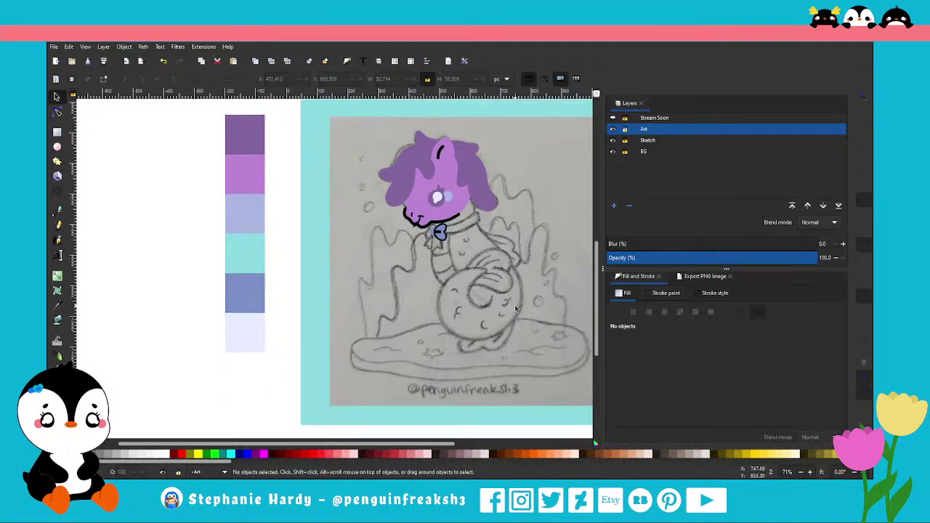
pyautogui.scroll(2, 440, 226)
pyautogui.scroll(3, 432, 229)
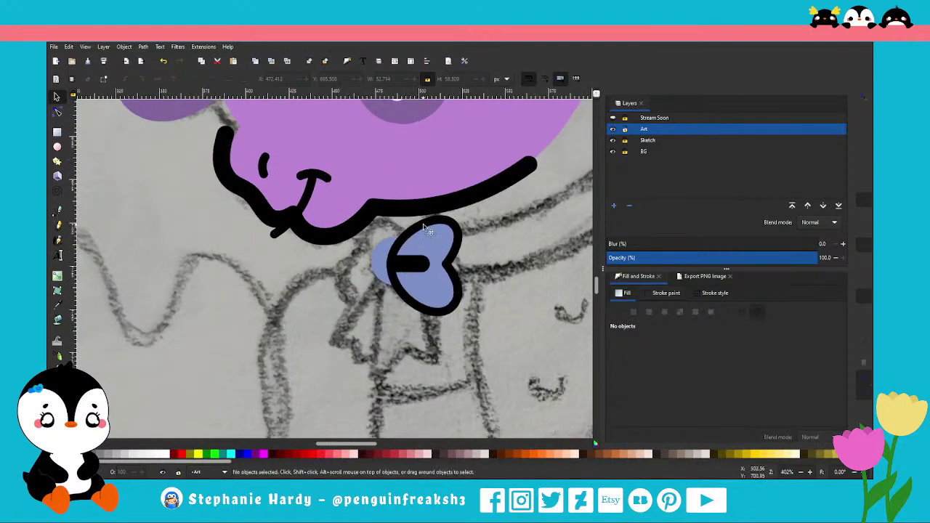
# Duplicate the blue bow half, mirror it horizontally, and move it left to complete the bow.
pyautogui.click(427, 230)
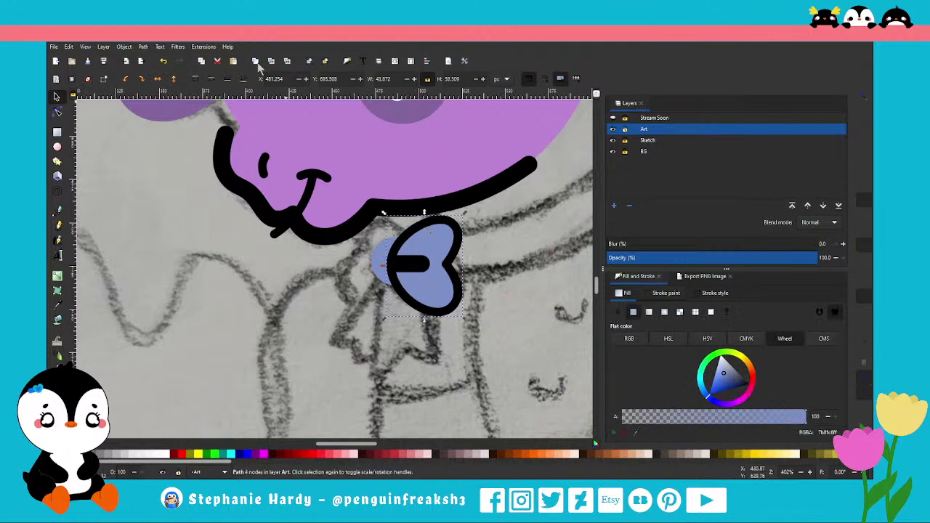
pyautogui.click(256, 61)
pyautogui.press('h')
pyautogui.moveTo(459, 263); pyautogui.dragTo(406, 262)
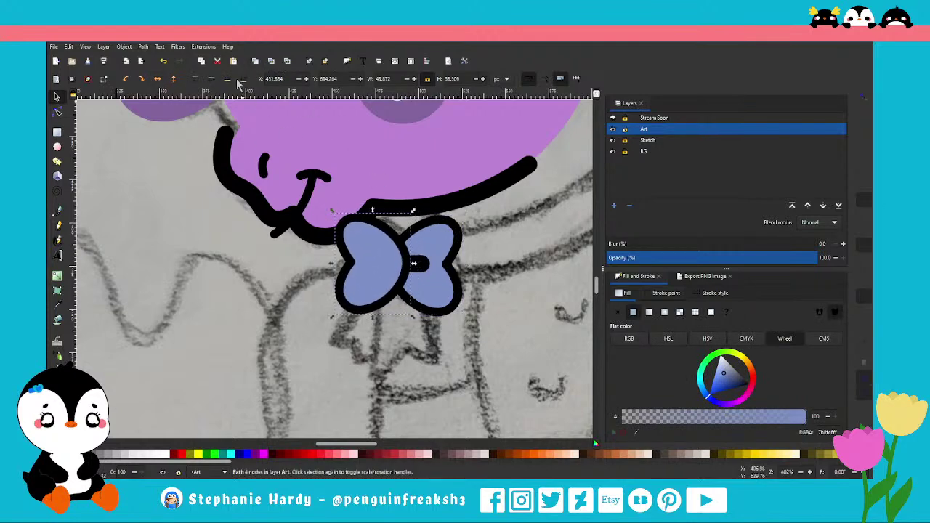
# Give the bow's centre circle a black outline with width 5.
pyautogui.click(377, 264)
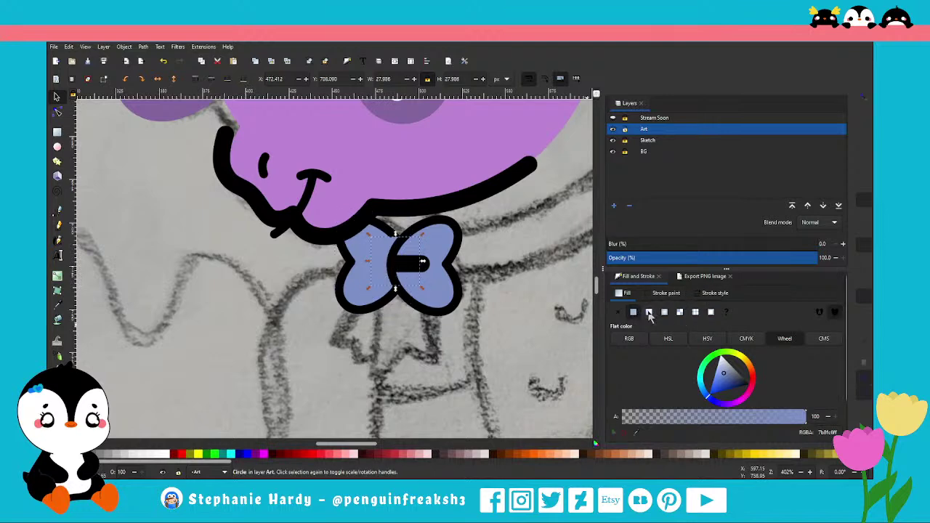
pyautogui.click(666, 293)
pyautogui.click(633, 311)
pyautogui.click(712, 293)
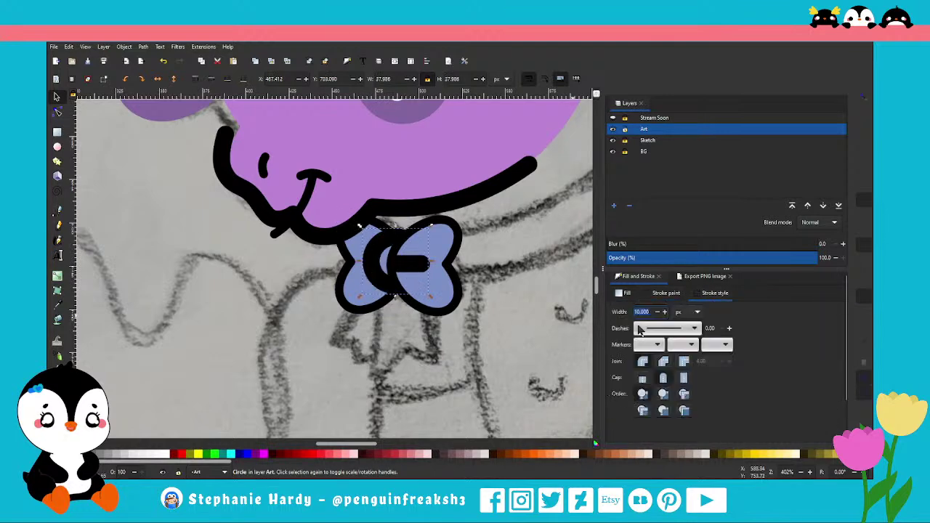
pyautogui.write('5.000')
pyautogui.press('Return')
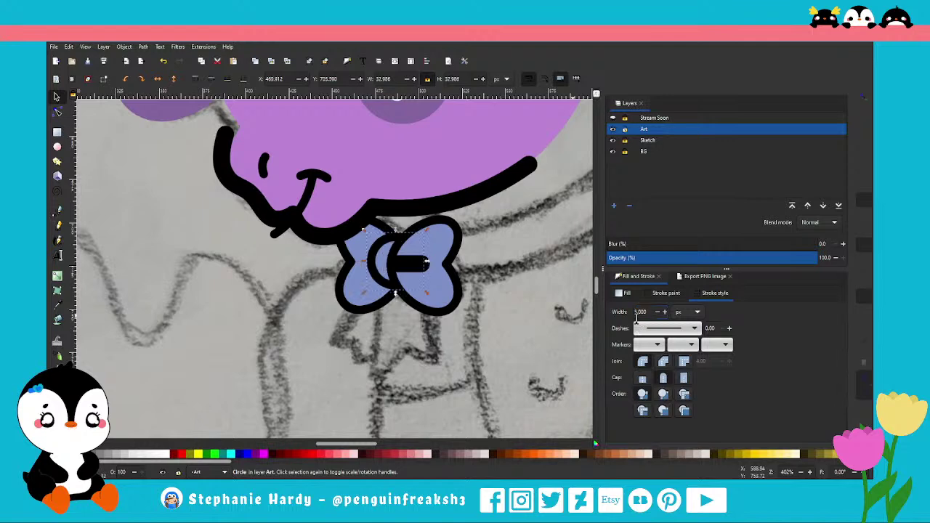
# Nudge the left bow lobe into place and give the centre bar a 5 px stroke.
pyautogui.moveTo(376, 312); pyautogui.dragTo(373, 311)
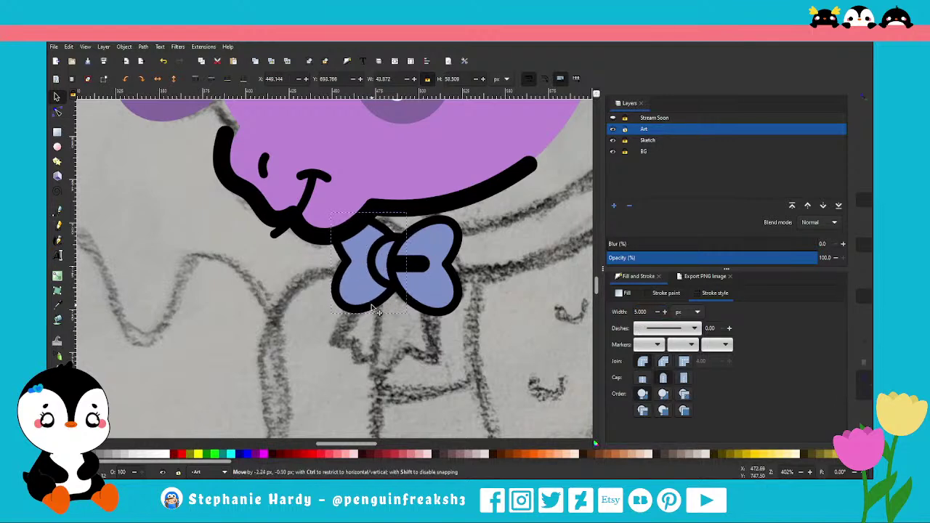
pyautogui.press('Escape')
pyautogui.scroll(-1, 407, 280)
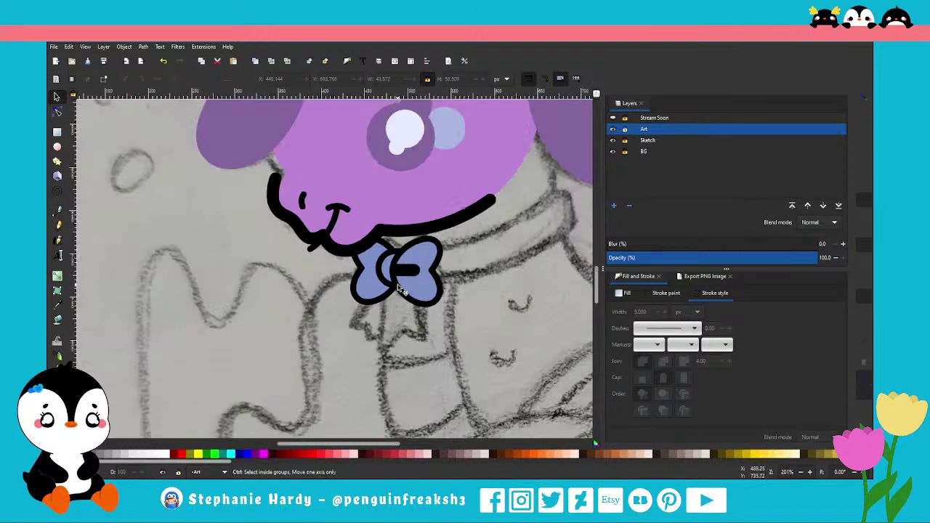
pyautogui.click(406, 271)
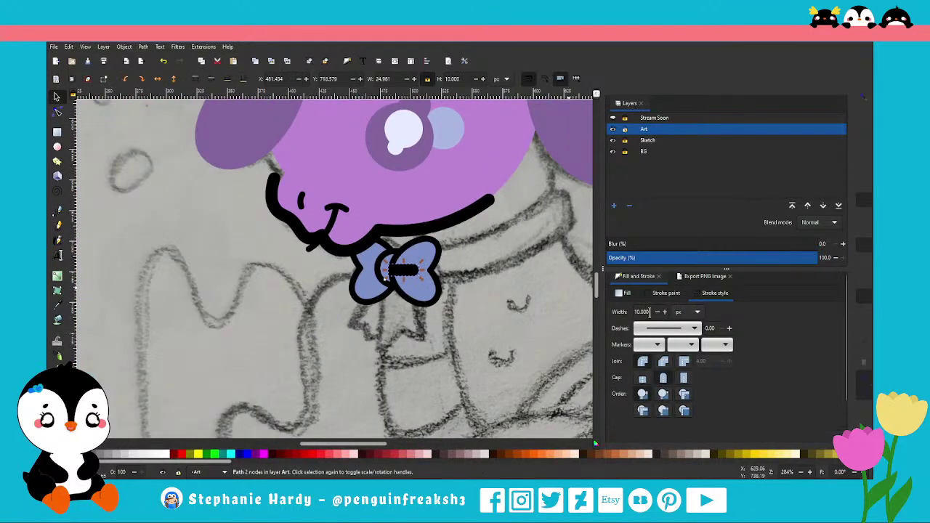
pyautogui.press('Return')
pyautogui.click(380, 352)
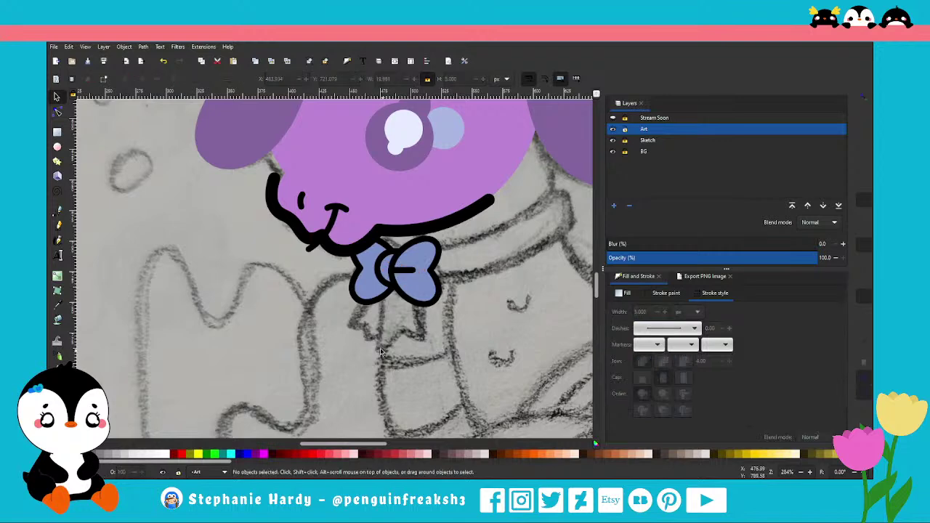
pyautogui.scroll(1, 396, 269)
pyautogui.scroll(1, 396, 269)
# Bend the bow's centre bar into a slight curve with the Node tool.
pyautogui.press('n')
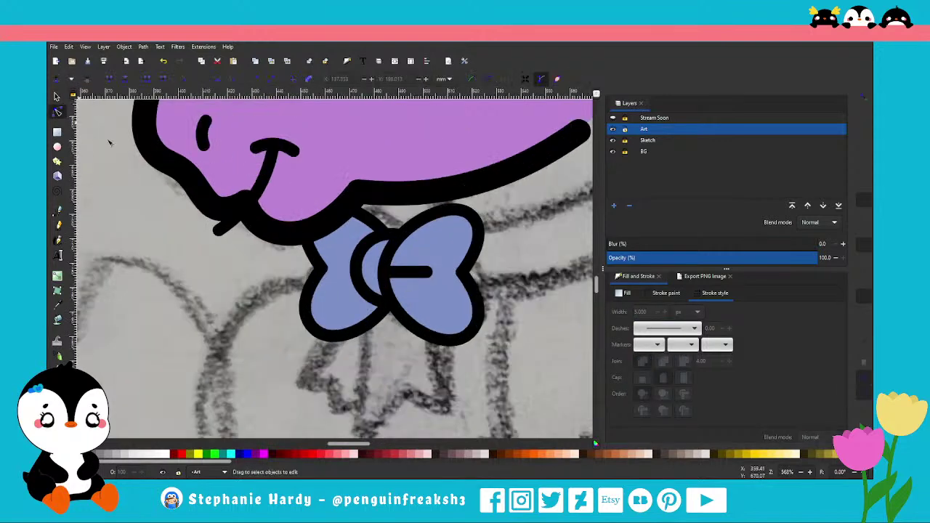
pyautogui.click(424, 273)
pyautogui.moveTo(411, 274)
pyautogui.mouseDown()
pyautogui.moveTo(413, 283)
pyautogui.moveTo(418, 269)
pyautogui.moveTo(403, 267)
pyautogui.mouseUp()
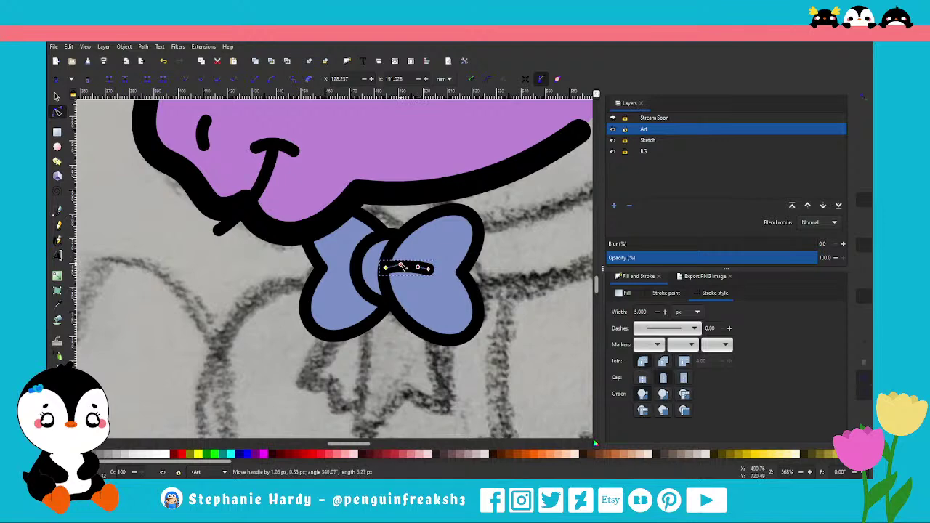
# Move the short stroke into the bow's left wing and reshape its curve.
pyautogui.press('s')
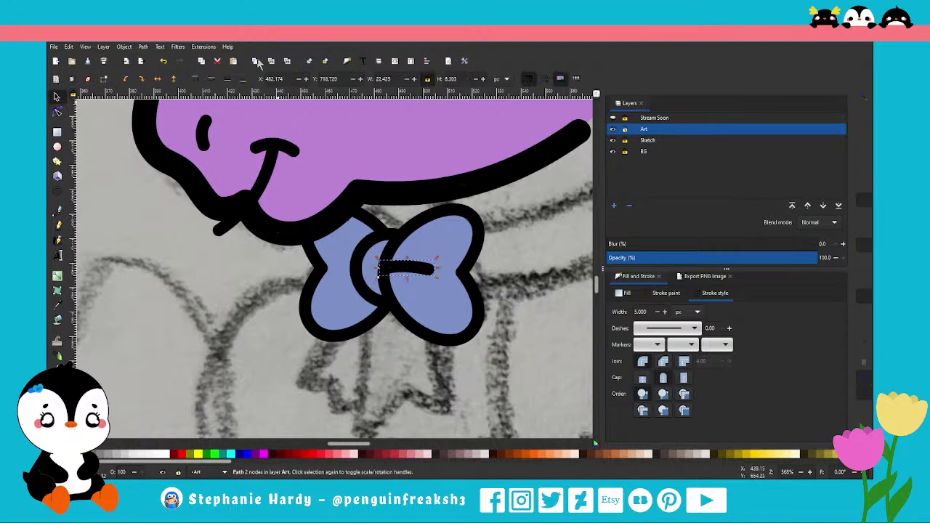
pyautogui.moveTo(378, 272); pyautogui.dragTo(350, 266)
pyautogui.press('n')
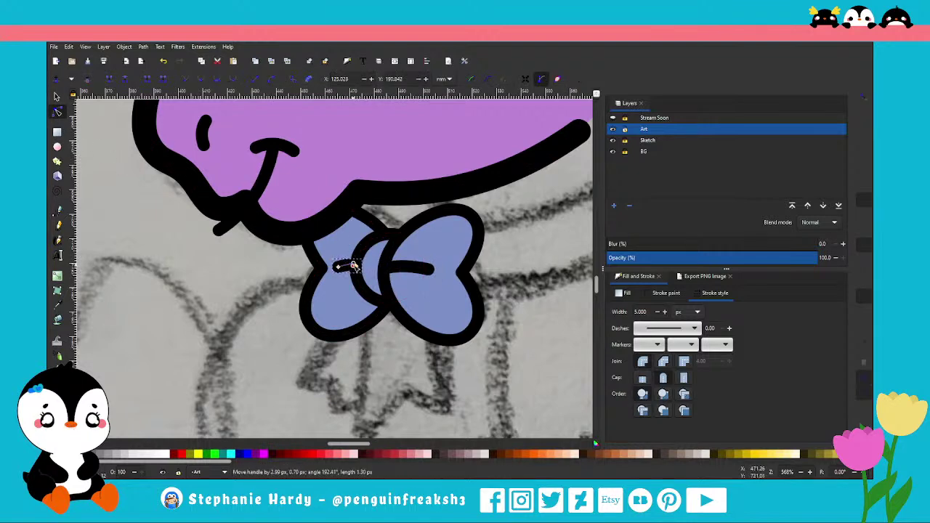
pyautogui.scroll(1, 353, 266)
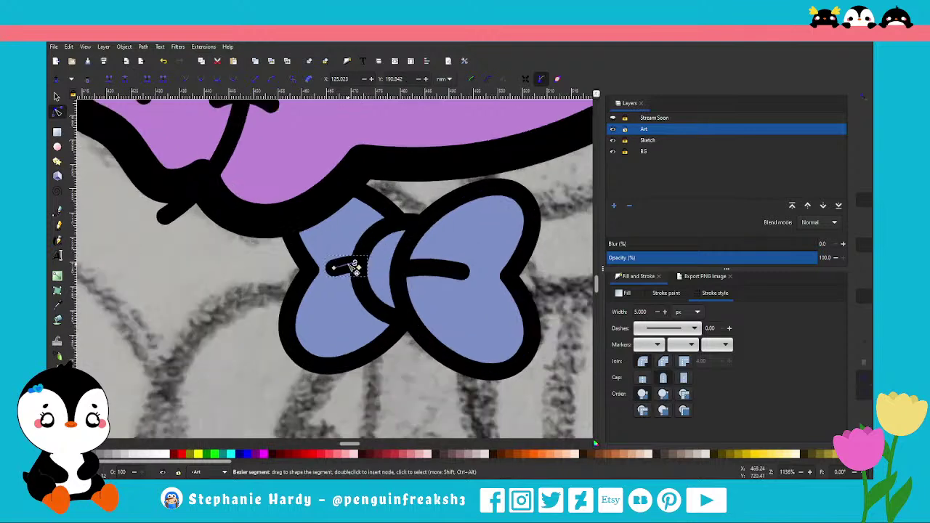
pyautogui.scroll(3, 354, 266)
pyautogui.moveTo(367, 265)
pyautogui.mouseDown()
pyautogui.moveTo(331, 272)
pyautogui.moveTo(356, 266)
pyautogui.moveTo(374, 276)
pyautogui.mouseUp()
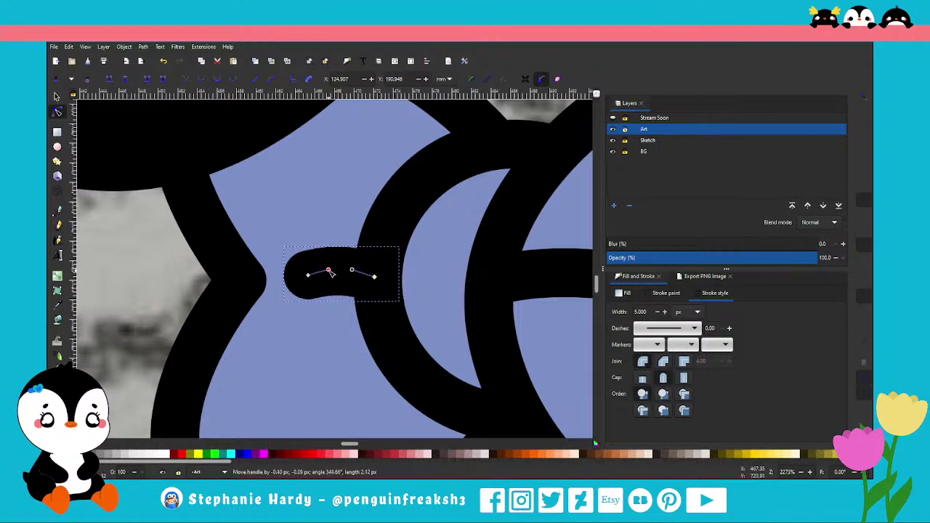
pyautogui.scroll(-2, 290, 211)
pyautogui.scroll(-2, 305, 211)
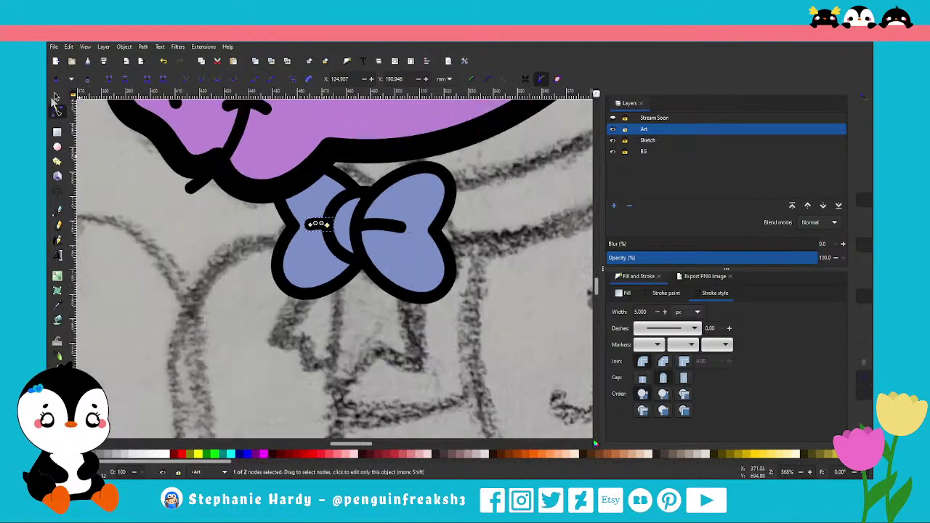
pyautogui.click(58, 96)
pyautogui.scroll(-2, 389, 305)
pyautogui.scroll(-2, 389, 305)
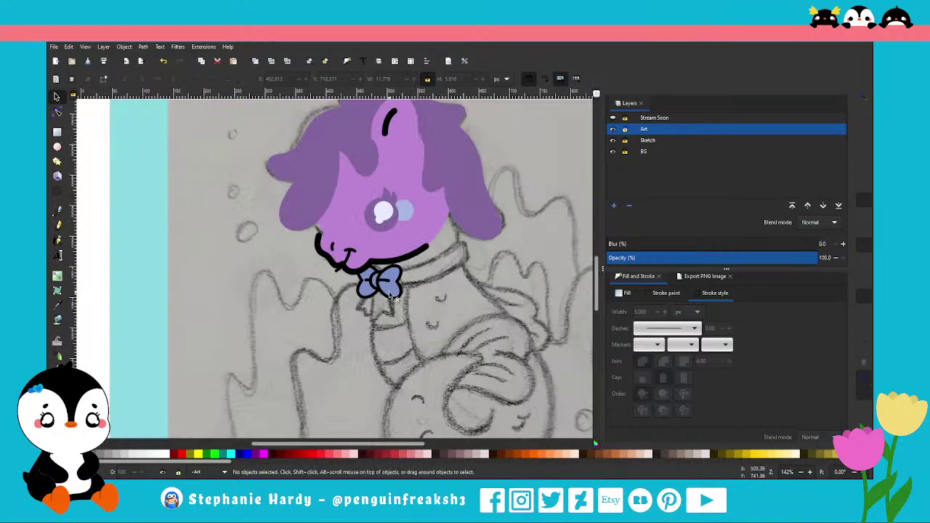
# Draw a closed four-point collar outline with the Pen, from the bow tip along the neck.
pyautogui.scroll(-1, 390, 294)
pyautogui.scroll(1, 385, 286)
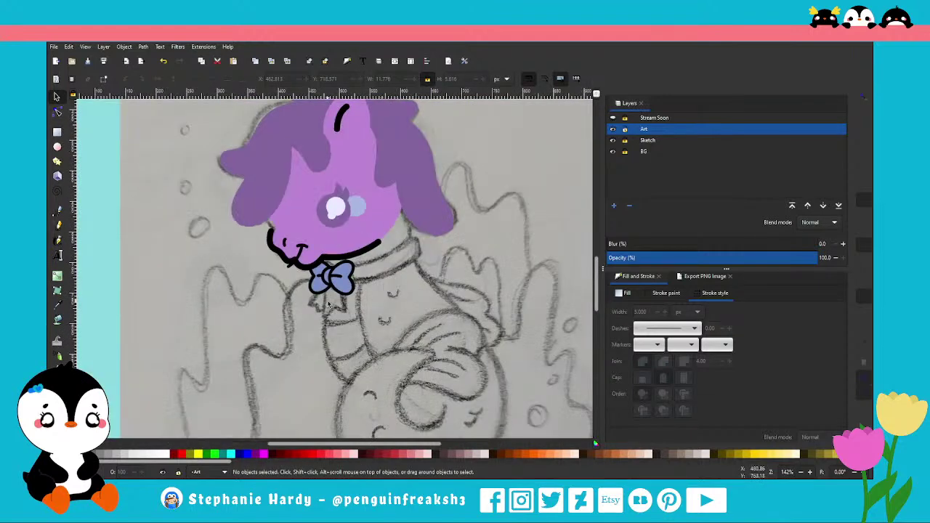
pyautogui.scroll(2, 359, 283)
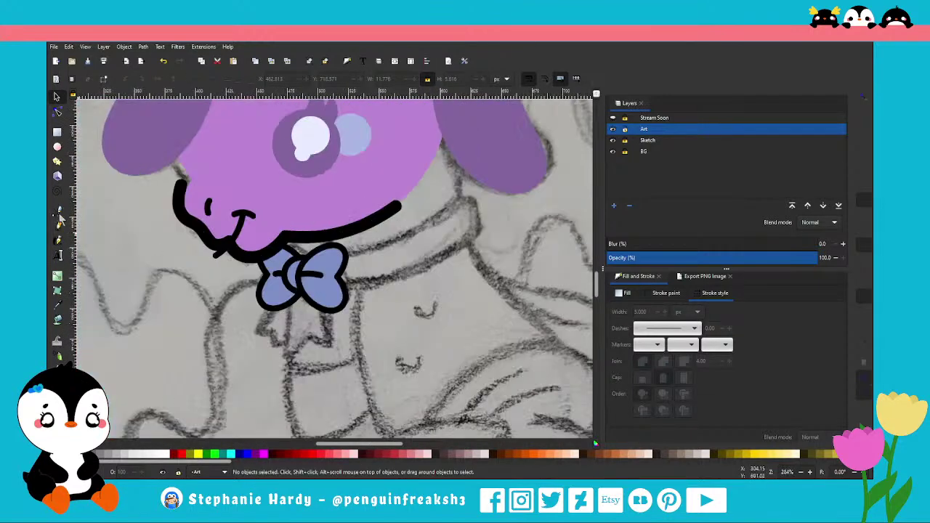
pyautogui.click(58, 212)
pyautogui.click(348, 258)
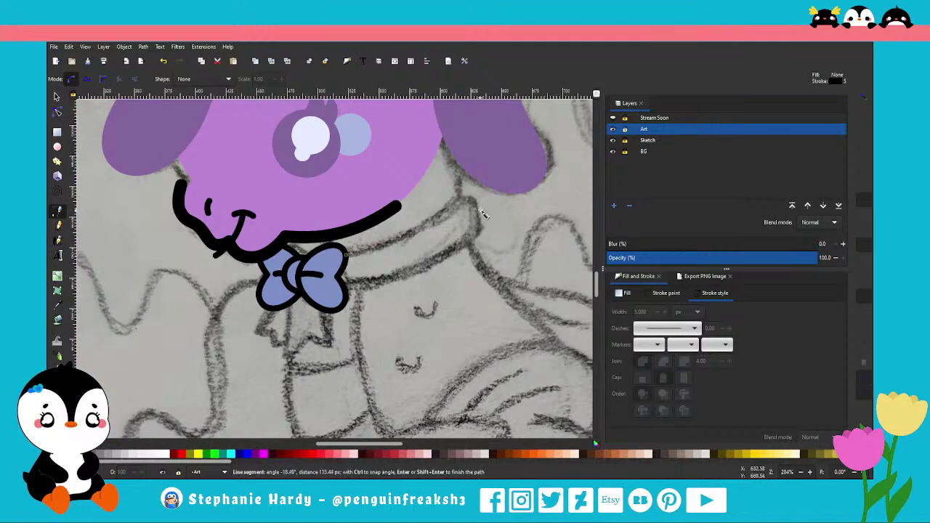
pyautogui.click(471, 202)
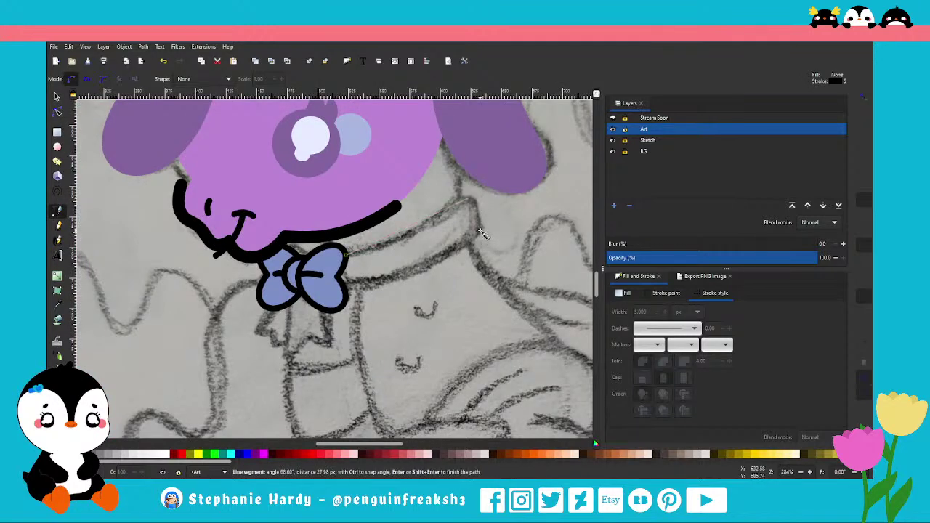
pyautogui.click(479, 232)
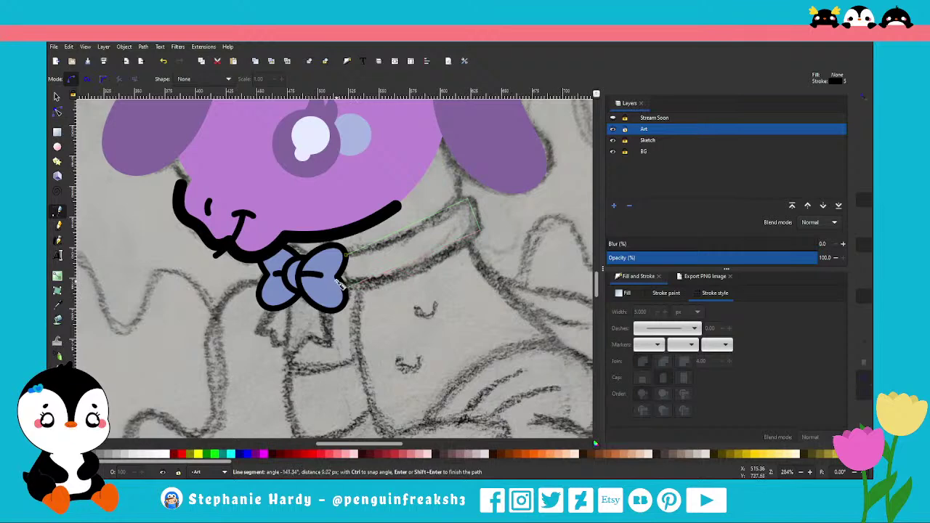
pyautogui.click(348, 291)
pyautogui.click(347, 257)
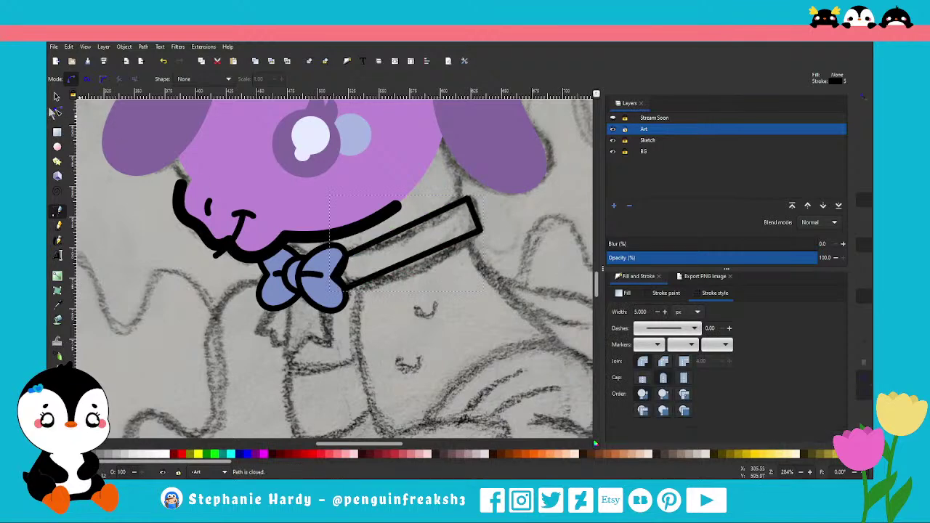
# Curve the collar's long edges and round its corners with the Node tool.
pyautogui.click(57, 97)
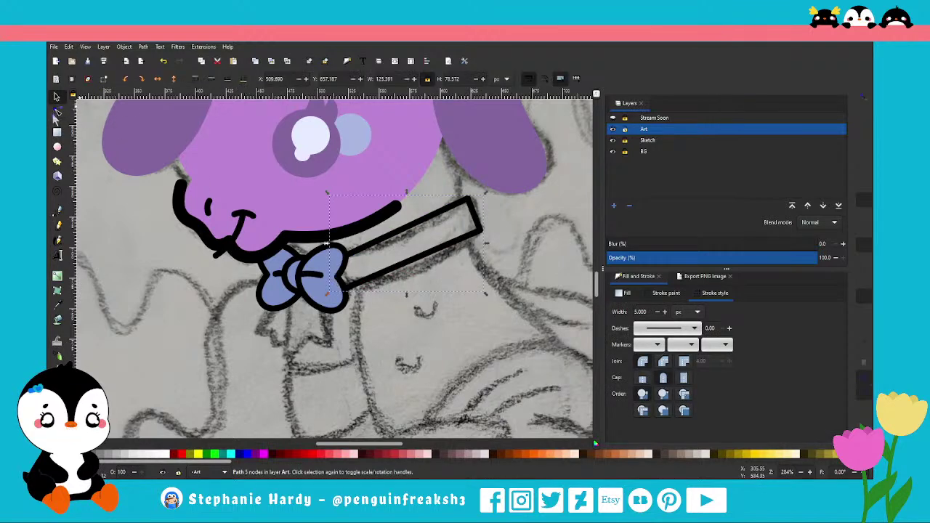
pyautogui.click(58, 111)
pyautogui.moveTo(412, 269); pyautogui.dragTo(408, 280)
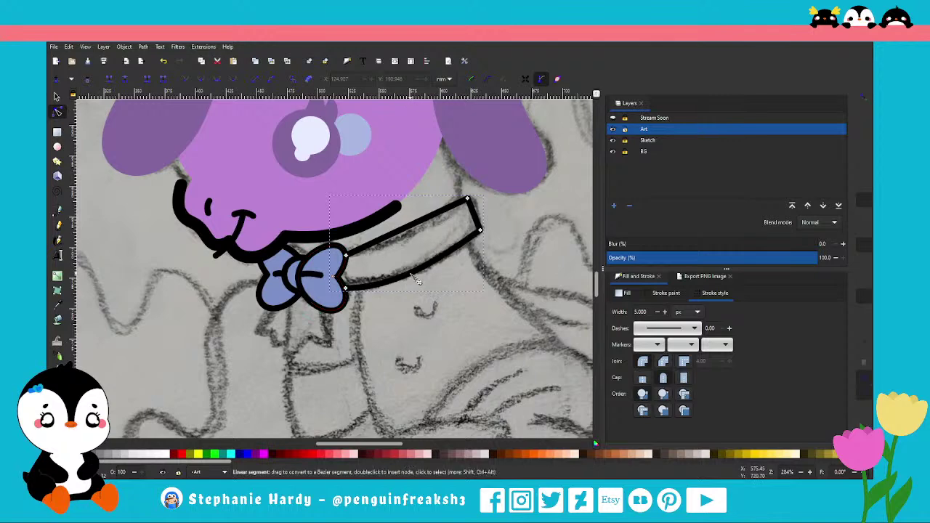
pyautogui.moveTo(407, 226); pyautogui.dragTo(408, 233)
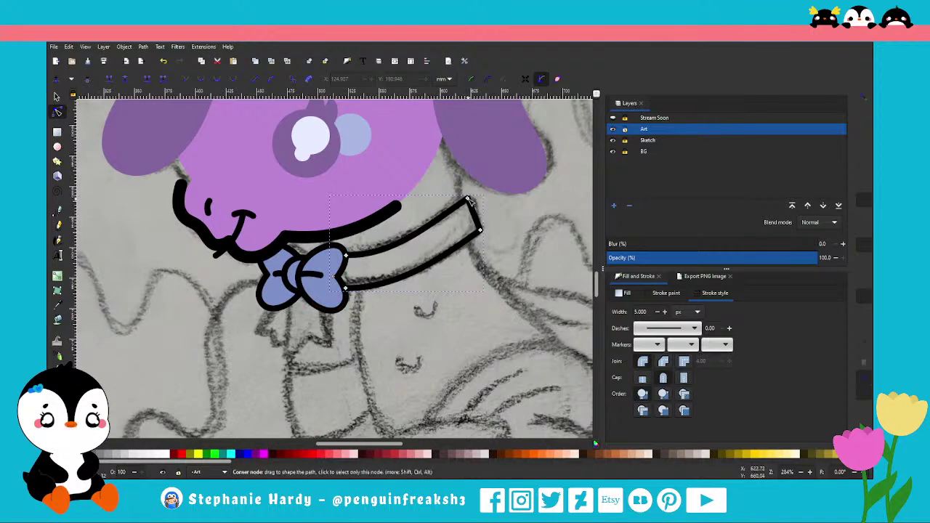
pyautogui.moveTo(467, 199); pyautogui.dragTo(465, 199)
pyautogui.moveTo(480, 231)
pyautogui.mouseDown()
pyautogui.moveTo(473, 238)
pyautogui.moveTo(483, 229)
pyautogui.mouseUp()
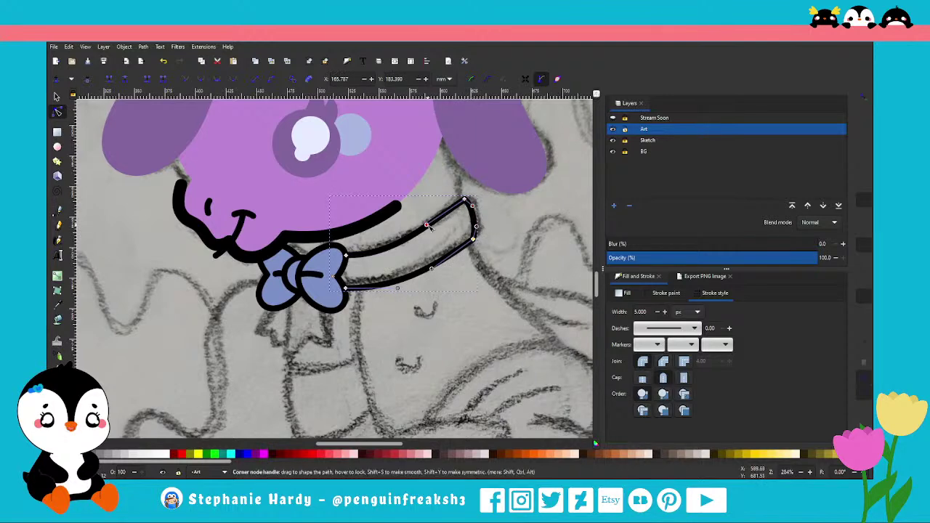
pyautogui.moveTo(429, 227); pyautogui.dragTo(447, 228)
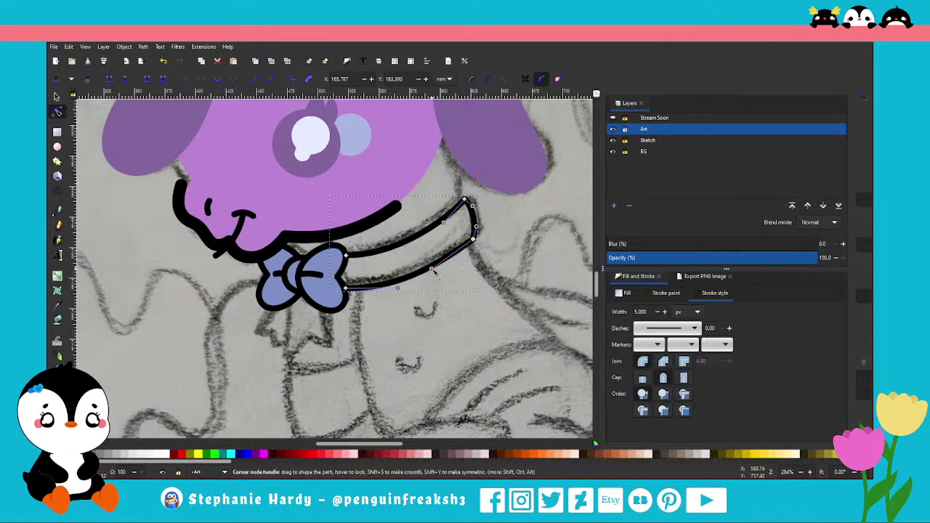
pyautogui.moveTo(429, 273); pyautogui.dragTo(454, 260)
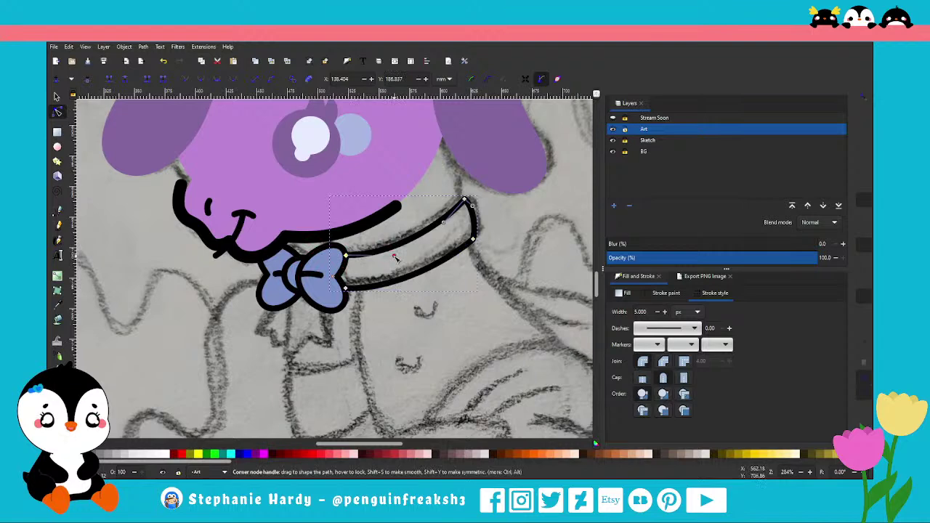
pyautogui.moveTo(347, 256); pyautogui.dragTo(390, 254)
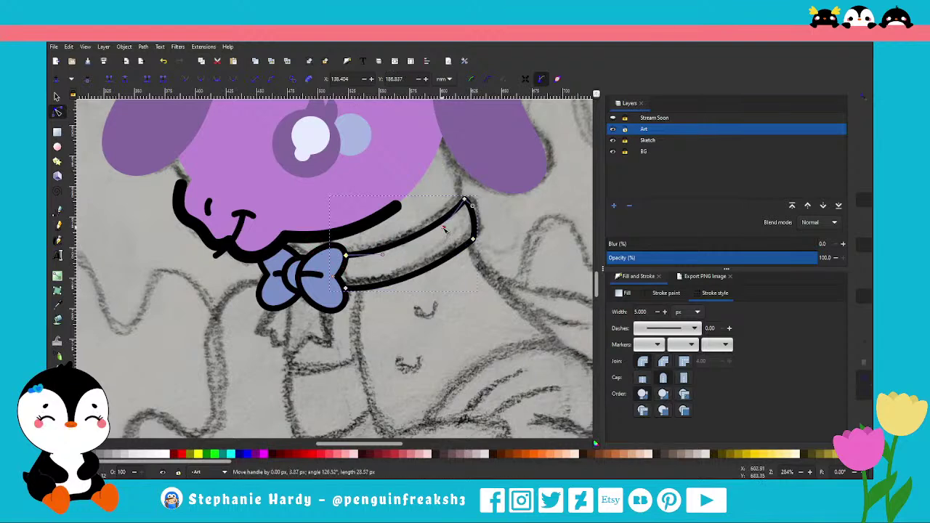
pyautogui.moveTo(475, 242); pyautogui.dragTo(457, 262)
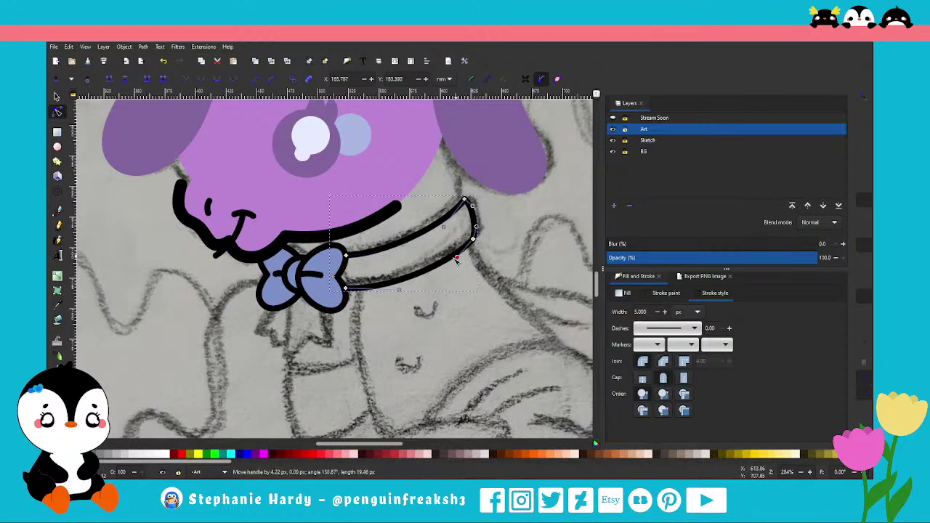
# Fill the collar with flat light blue and remove its outline.
pyautogui.click(628, 293)
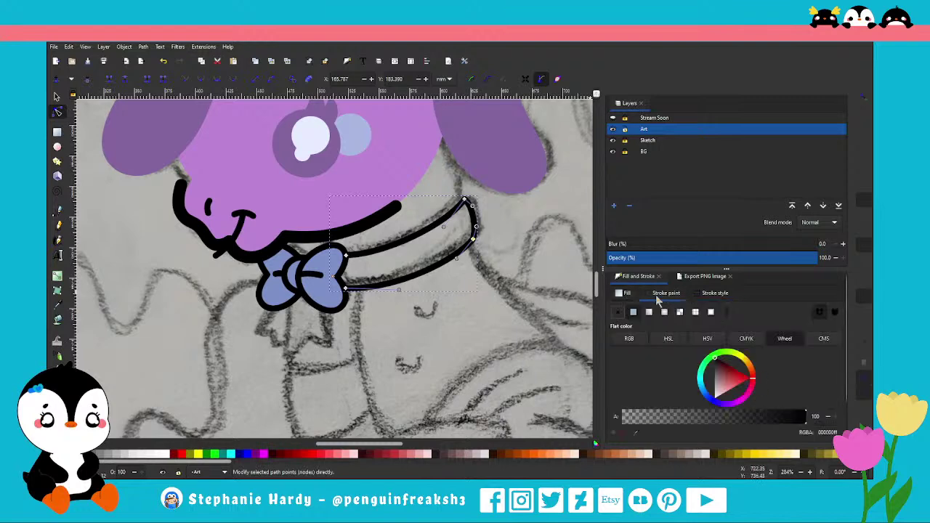
pyautogui.click(633, 312)
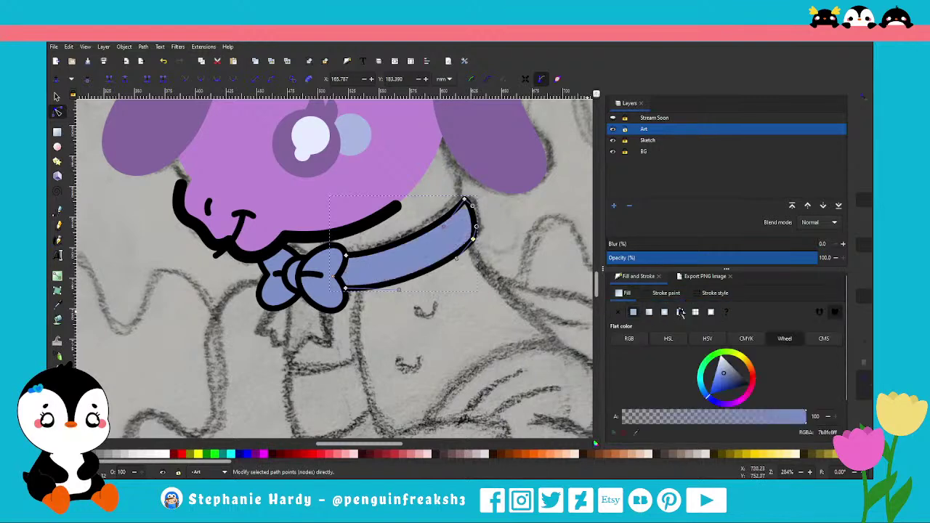
pyautogui.click(670, 294)
pyautogui.click(619, 313)
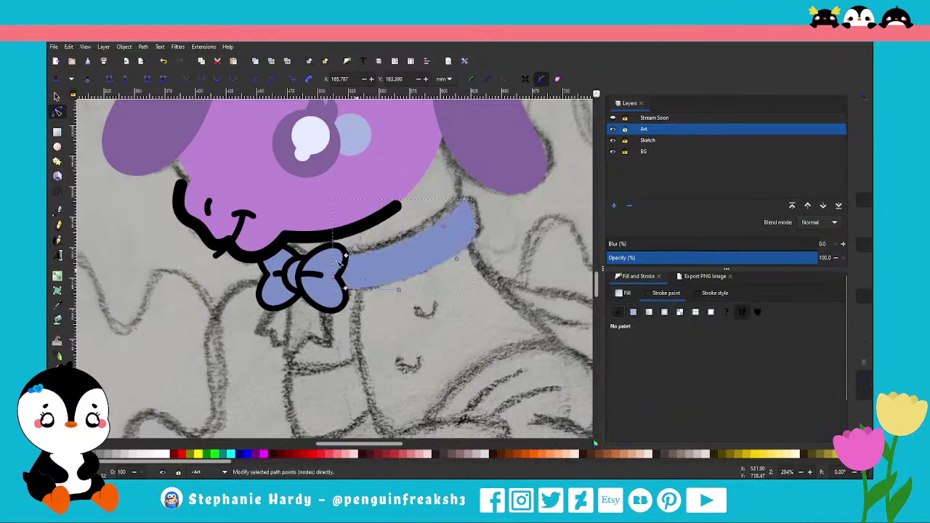
pyautogui.click(56, 96)
# Draw a closed notched ribbon tail shape with the Pen below the bow.
pyautogui.scroll(-2, 405, 283)
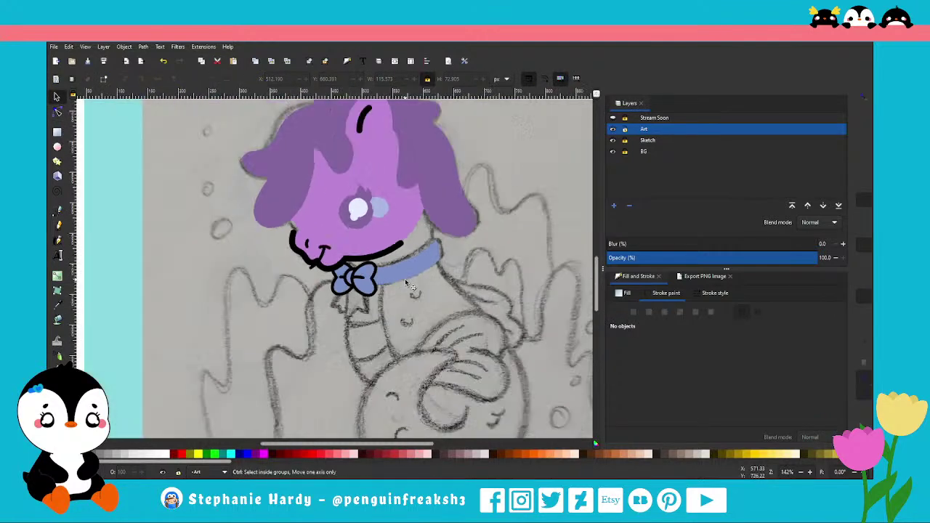
pyautogui.scroll(-1, 405, 284)
pyautogui.scroll(2, 397, 296)
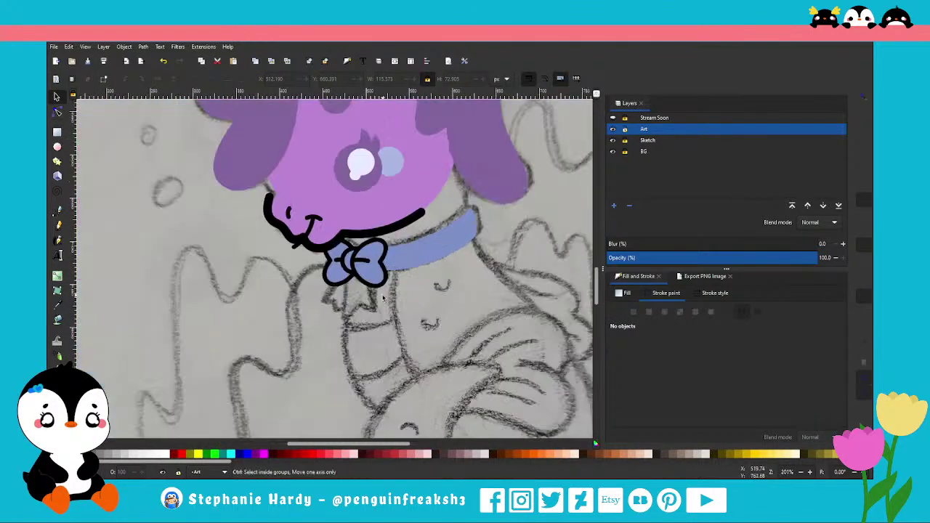
pyautogui.scroll(2, 367, 296)
pyautogui.click(57, 211)
pyautogui.click(318, 263)
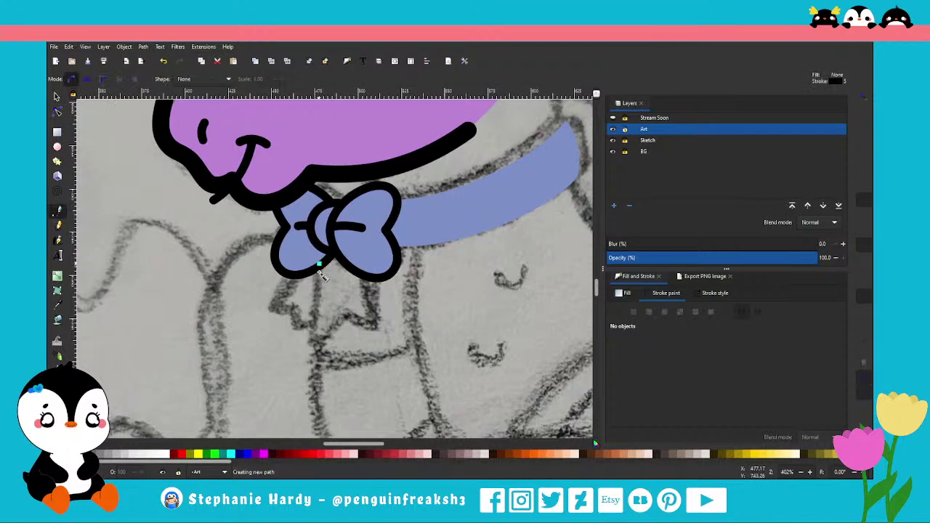
pyautogui.click(314, 346)
pyautogui.click(347, 315)
pyautogui.click(375, 325)
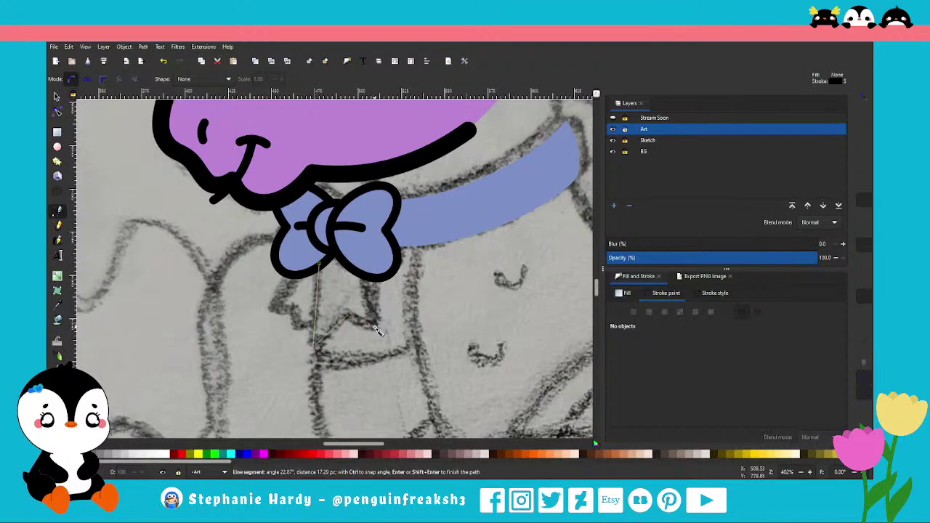
pyautogui.click(370, 264)
pyautogui.click(331, 249)
pyautogui.click(321, 265)
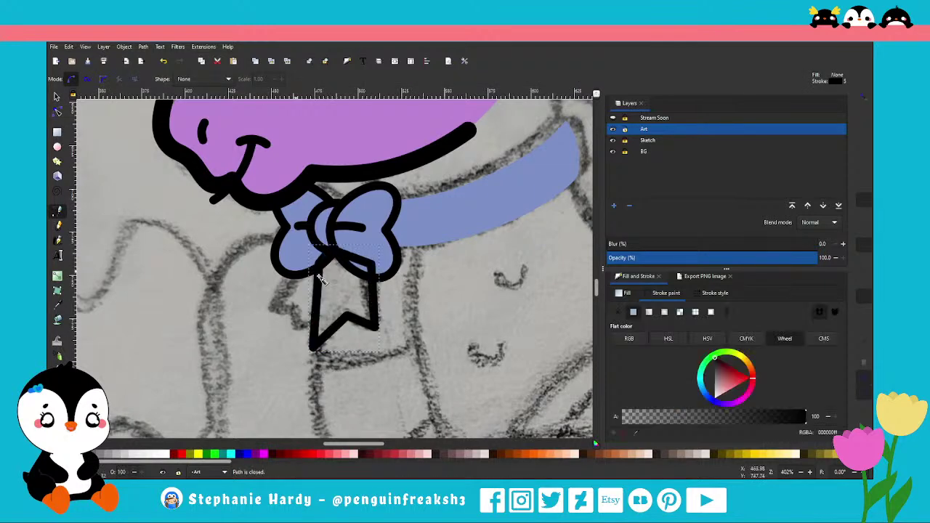
# Fill the tail light blue, duplicate it, and tilt the copy outward to the left.
pyautogui.click(622, 293)
pyautogui.click(633, 311)
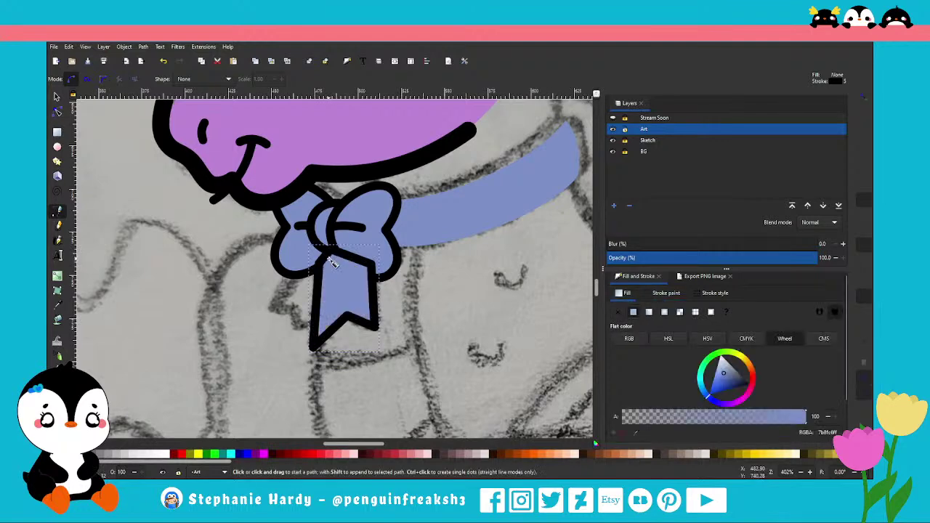
pyautogui.press('s')
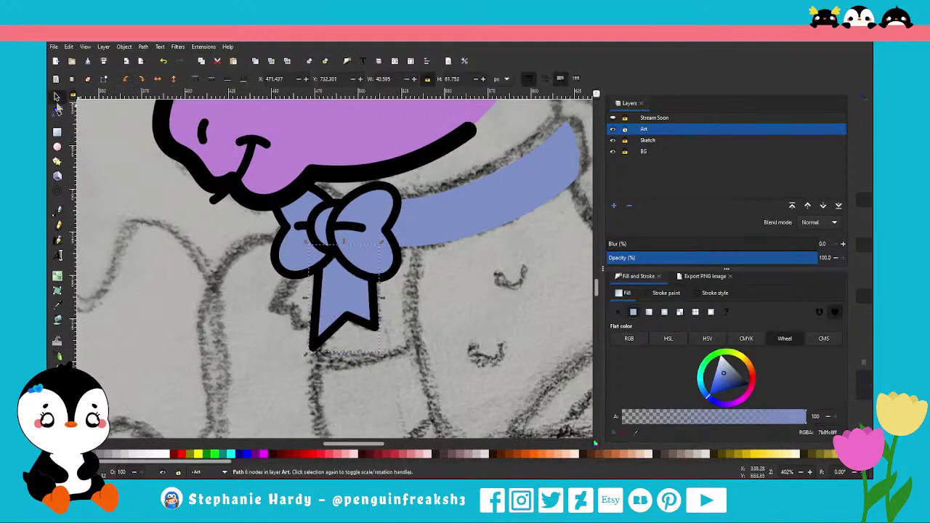
pyautogui.click(355, 262)
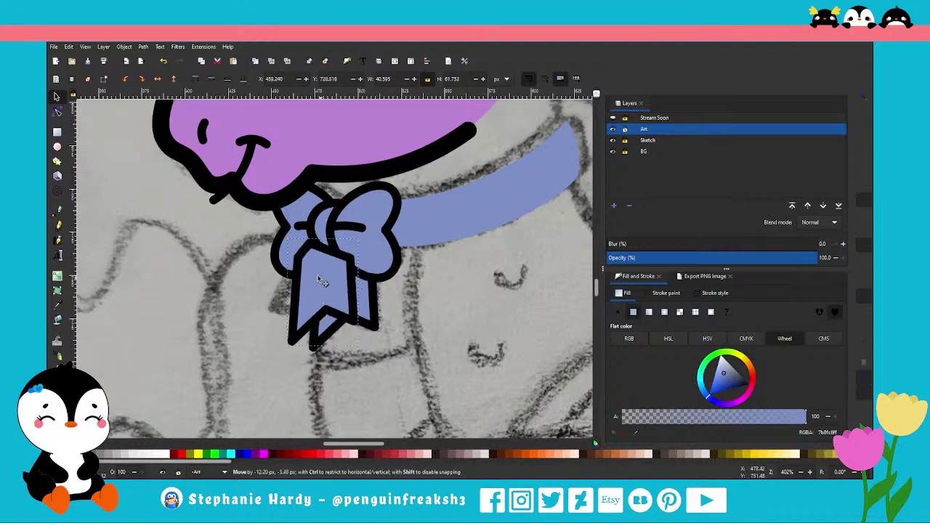
pyautogui.moveTo(381, 242); pyautogui.dragTo(361, 256)
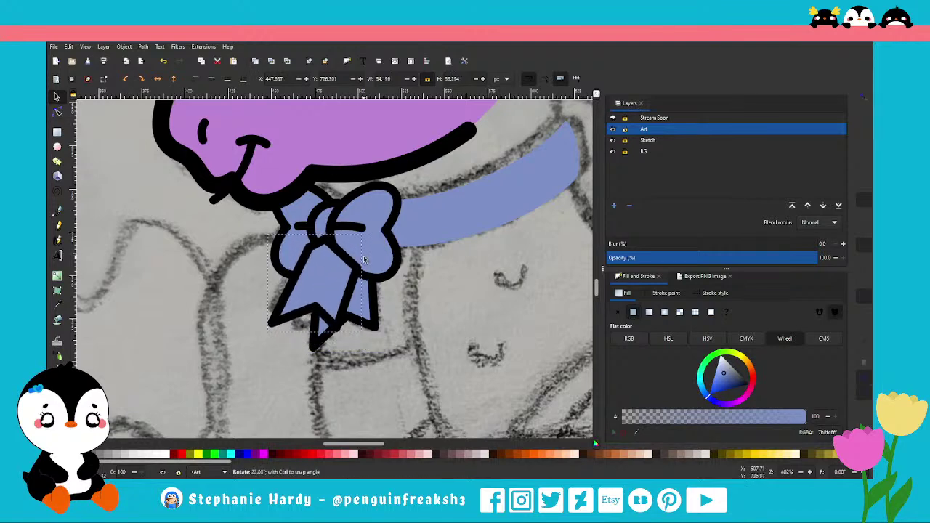
# Deepen the tail's notch and swing the left tail further up-left.
pyautogui.click(58, 112)
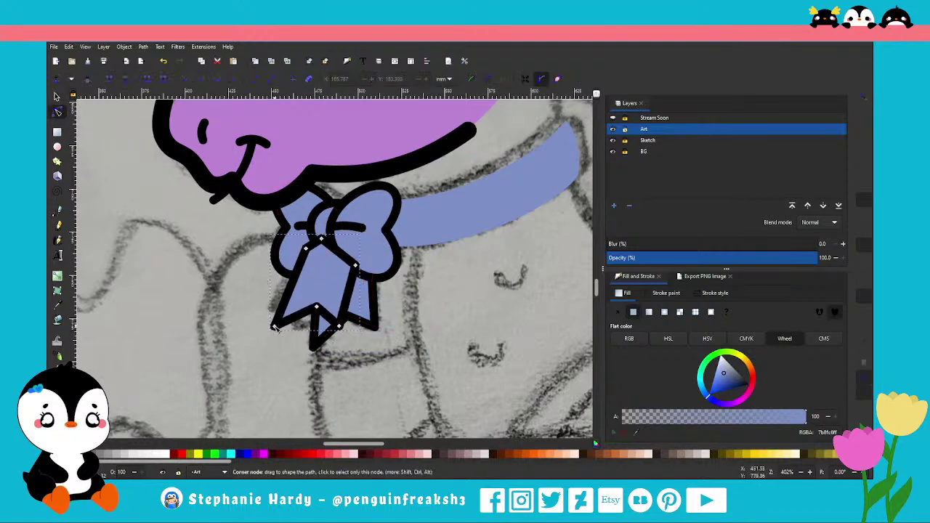
pyautogui.moveTo(318, 307); pyautogui.dragTo(330, 325)
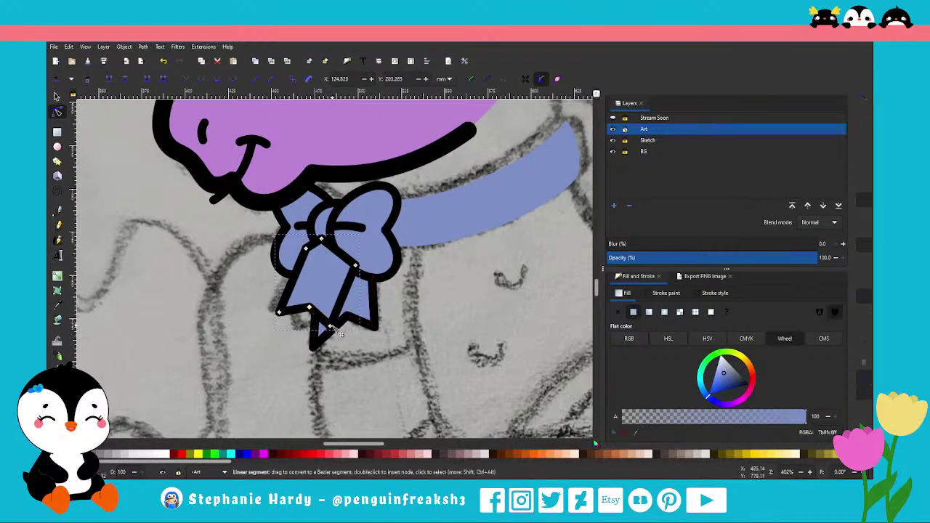
pyautogui.moveTo(330, 326); pyautogui.dragTo(325, 332)
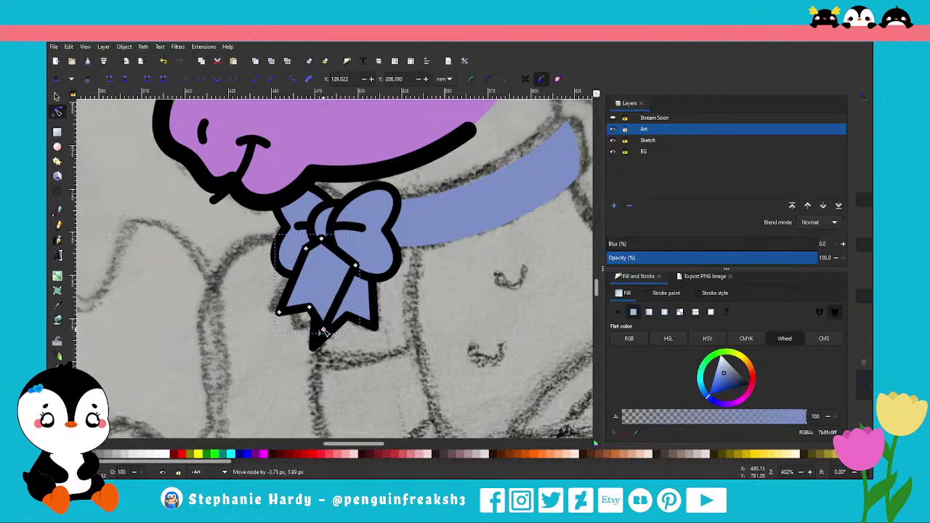
pyautogui.moveTo(278, 313); pyautogui.dragTo(277, 311)
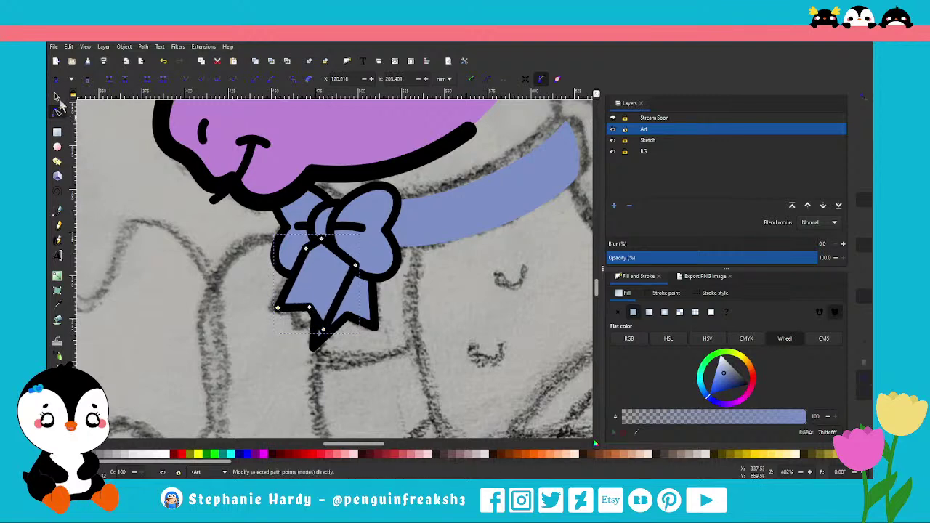
pyautogui.click(57, 97)
pyautogui.moveTo(303, 302); pyautogui.dragTo(293, 306)
pyautogui.moveTo(354, 245); pyautogui.dragTo(317, 314)
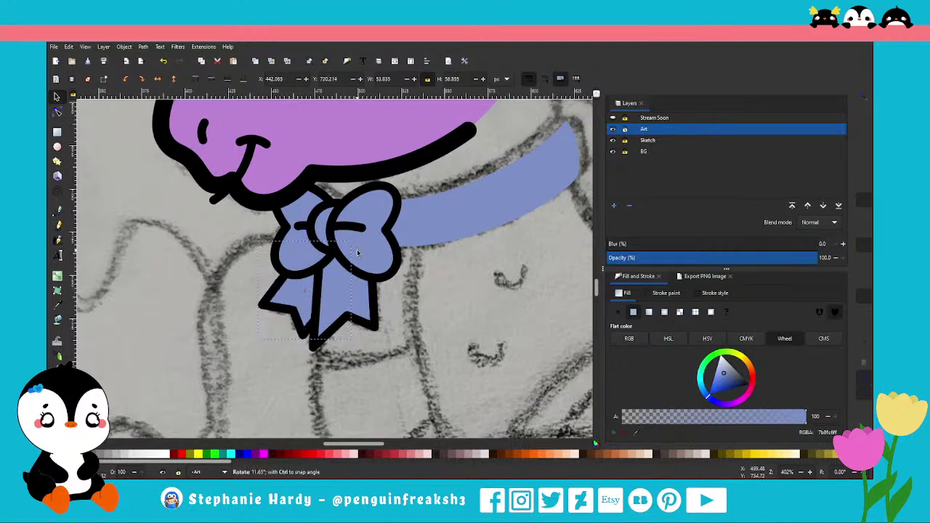
# Reposition the tail's bottom tip and top points to fit the sketch.
pyautogui.click(57, 112)
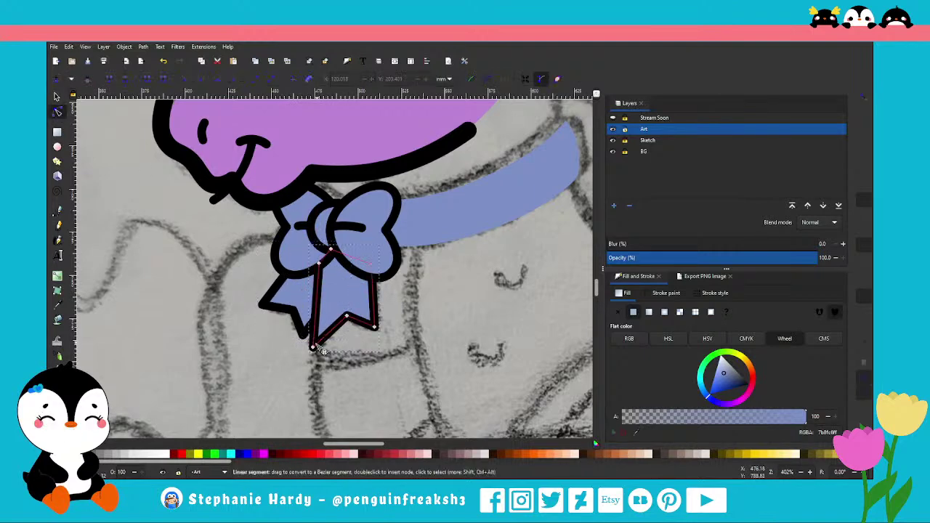
pyautogui.moveTo(311, 349)
pyautogui.mouseDown()
pyautogui.moveTo(345, 324)
pyautogui.moveTo(380, 328)
pyautogui.mouseUp()
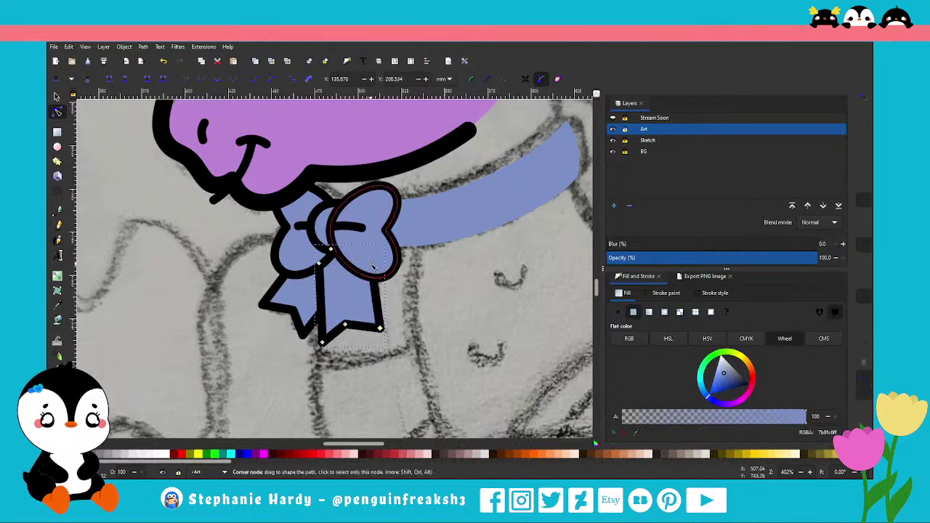
pyautogui.moveTo(320, 263)
pyautogui.mouseDown()
pyautogui.moveTo(332, 261)
pyautogui.moveTo(311, 254)
pyautogui.mouseUp()
pyautogui.click(305, 255)
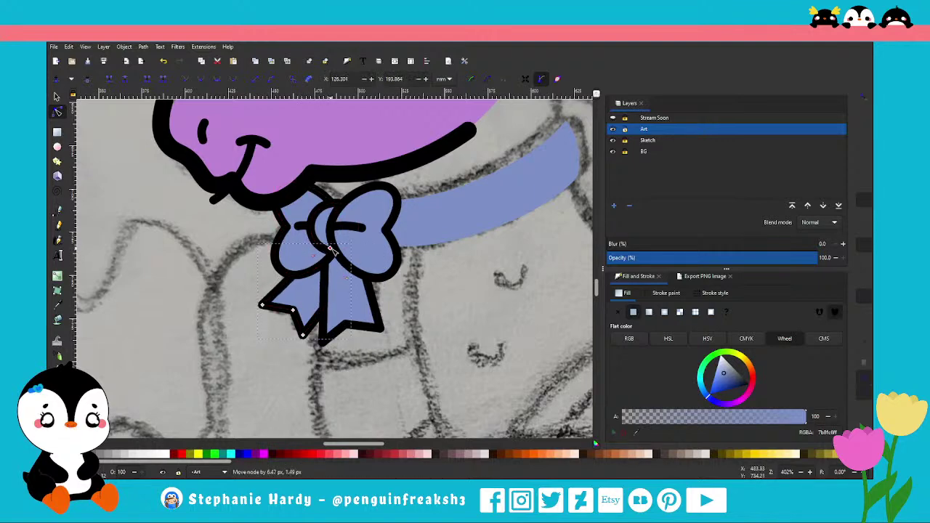
pyautogui.click(331, 248)
pyautogui.click(90, 146)
# Deselect everything, zoom around the curled tail sketch, and switch to the Pencil tool.
pyautogui.click(57, 96)
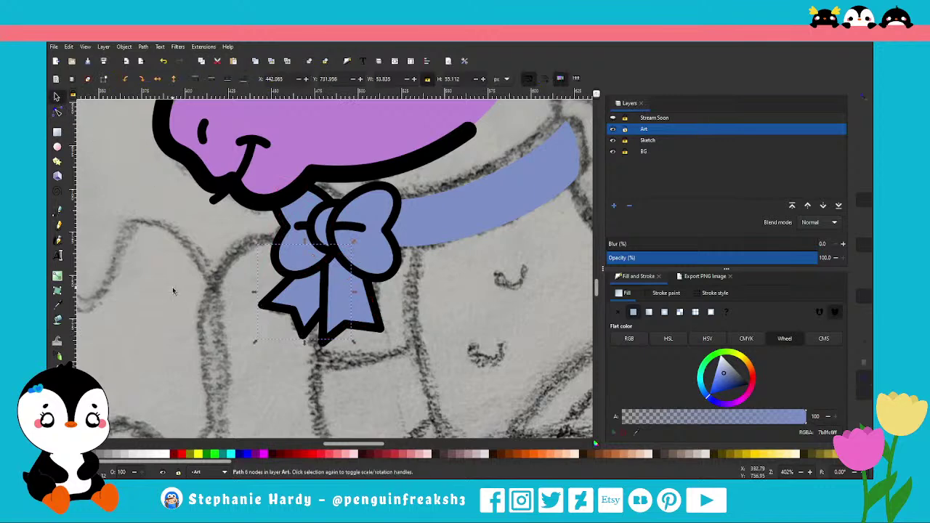
pyautogui.scroll(-1, 341, 283)
pyautogui.scroll(-4, 369, 326)
pyautogui.scroll(-1, 390, 324)
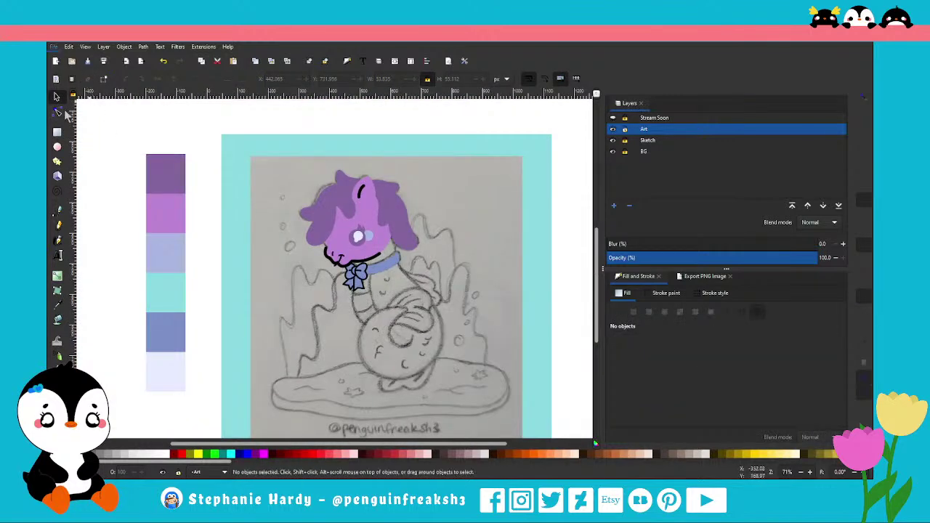
pyautogui.scroll(2, 389, 279)
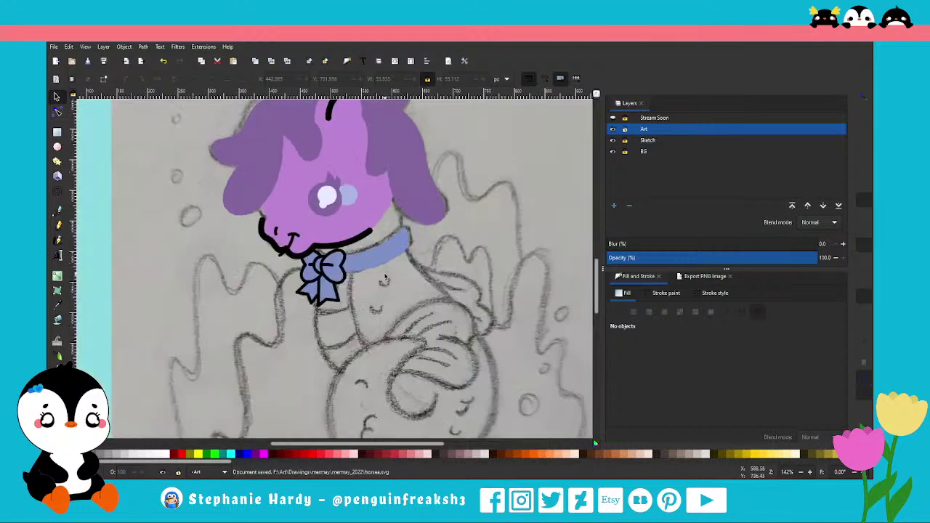
pyautogui.scroll(1, 380, 278)
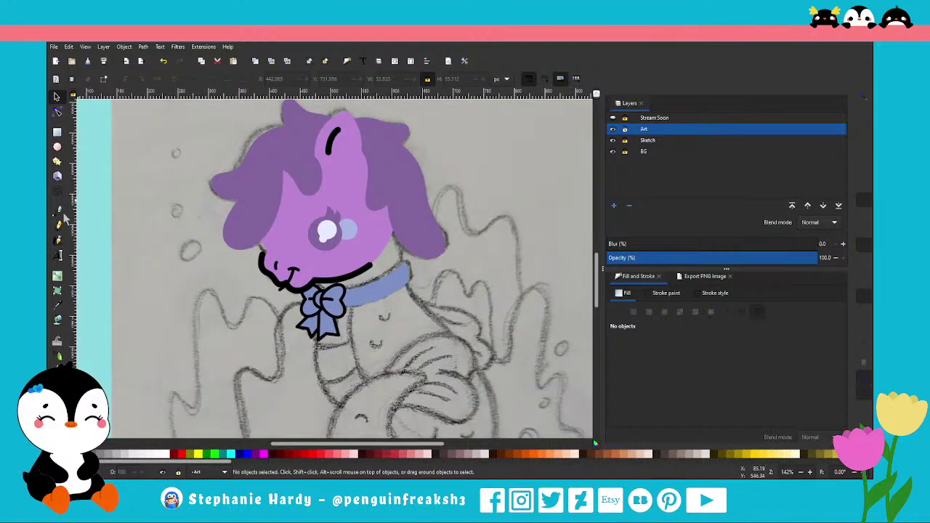
pyautogui.press('p')
pyautogui.scroll(-1, 426, 266)
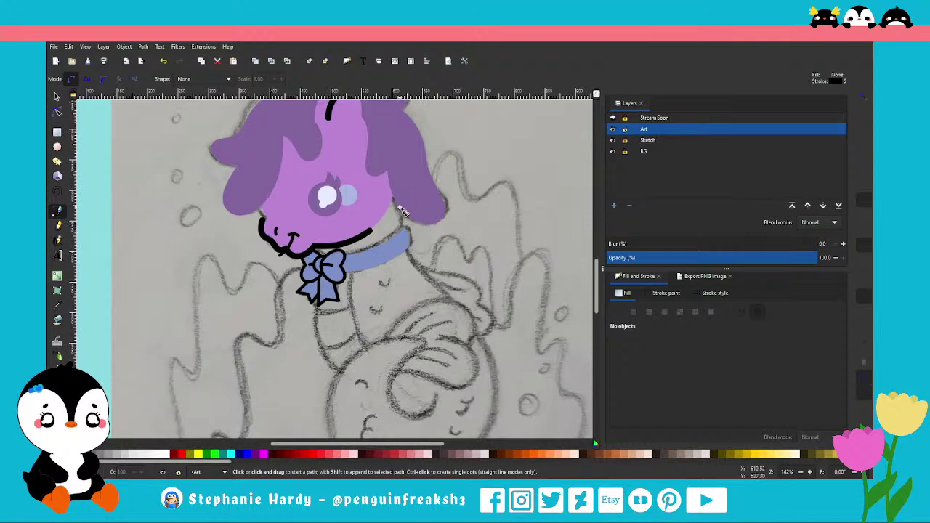
pyautogui.scroll(-1, 416, 260)
pyautogui.scroll(-2, 416, 314)
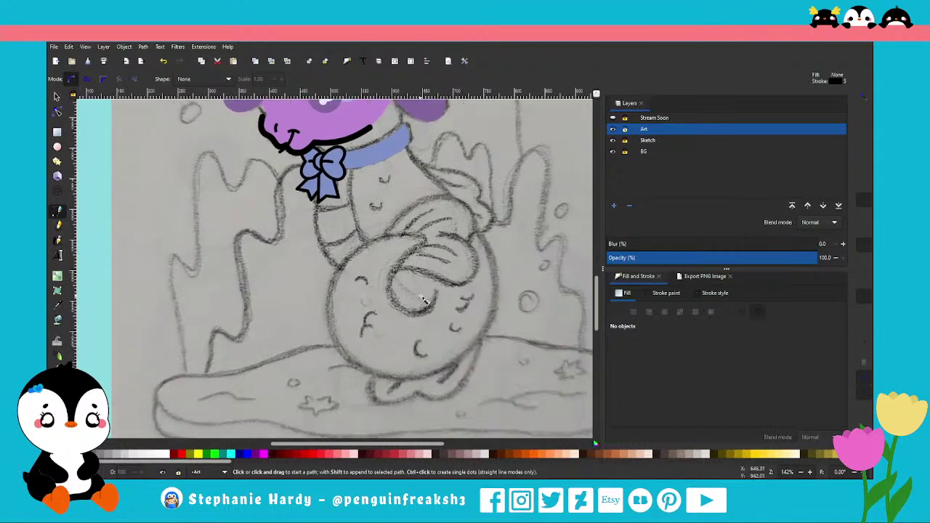
pyautogui.scroll(1, 425, 298)
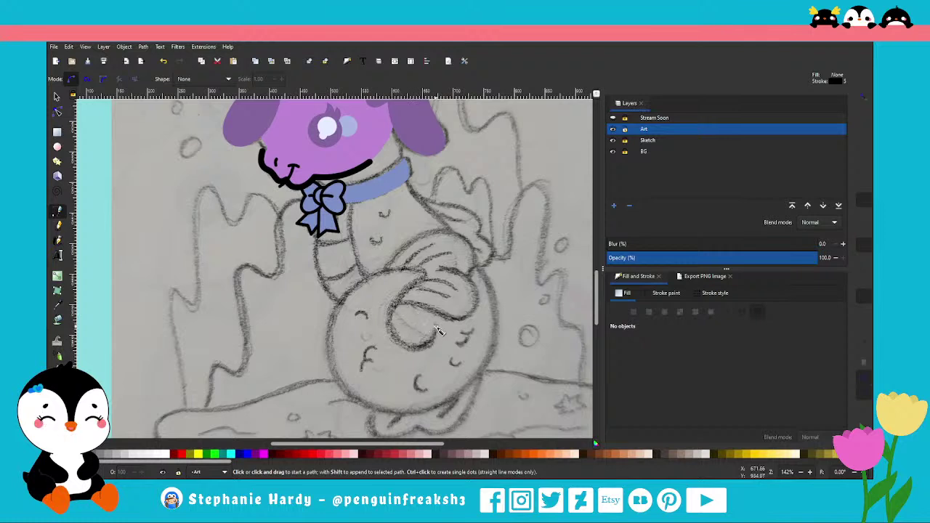
# Draw a three-point Pencil zigzag over the tail's curl with a 10 px stroke.
pyautogui.click(396, 334)
pyautogui.click(422, 273)
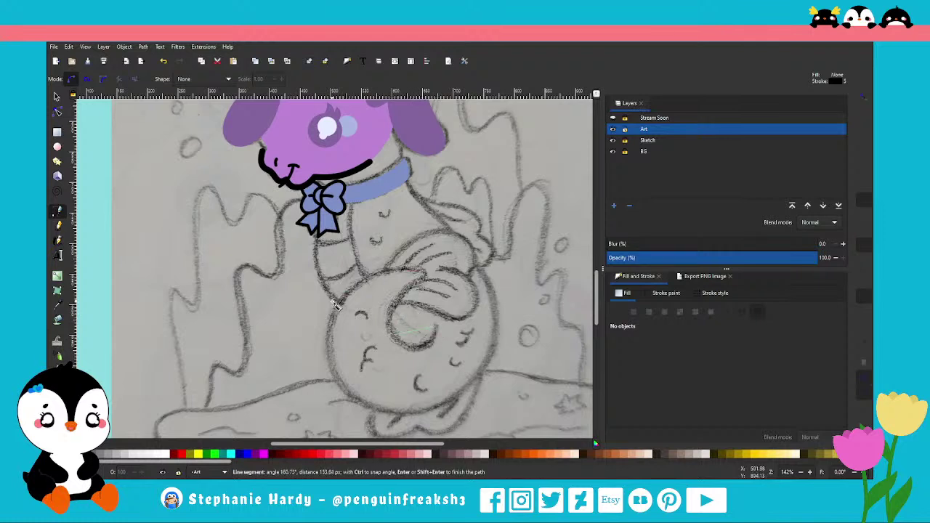
pyautogui.doubleClick(325, 322)
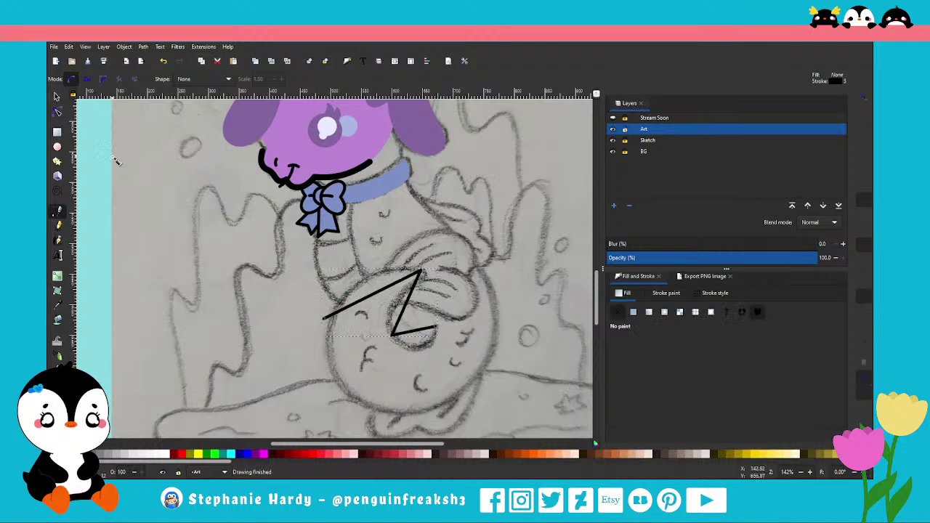
pyautogui.click(675, 292)
pyautogui.click(714, 293)
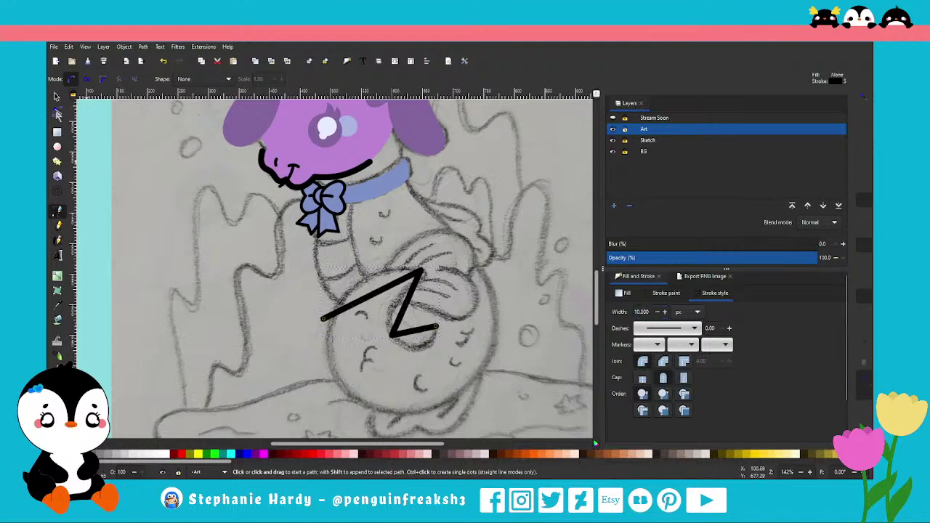
# Curve the zigzag's segments and drag their handles into a hook following the sketched curl.
pyautogui.press('n')
pyautogui.moveTo(401, 355); pyautogui.dragTo(391, 332)
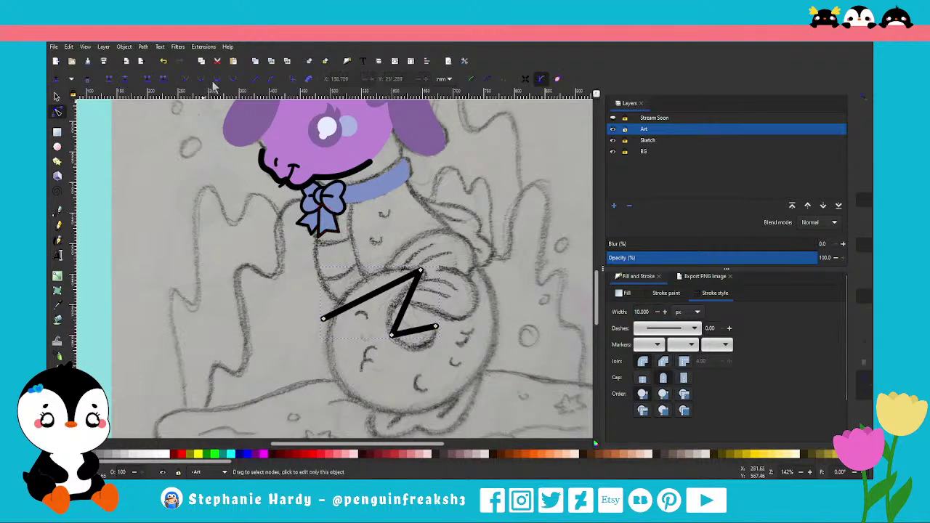
pyautogui.click(386, 331)
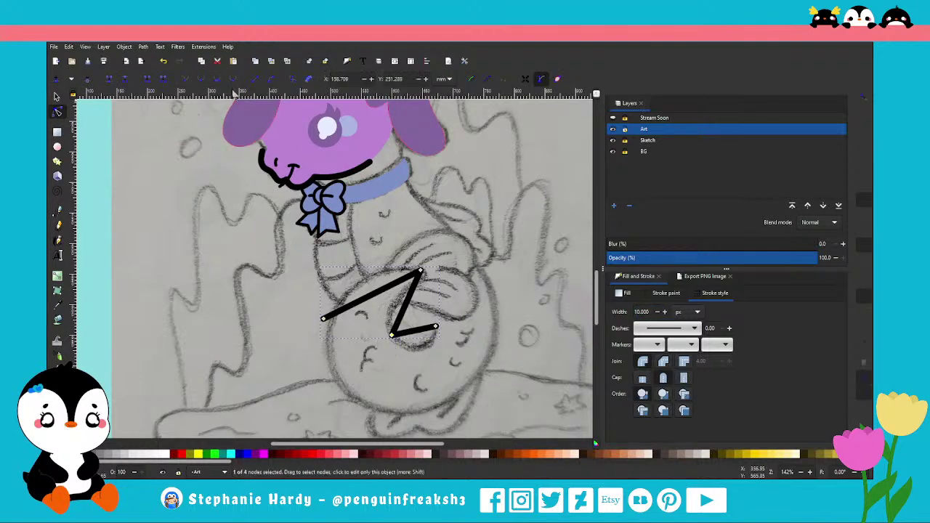
pyautogui.moveTo(413, 332)
pyautogui.mouseDown()
pyautogui.moveTo(439, 344)
pyautogui.moveTo(438, 355)
pyautogui.mouseUp()
pyautogui.moveTo(390, 333); pyautogui.dragTo(391, 330)
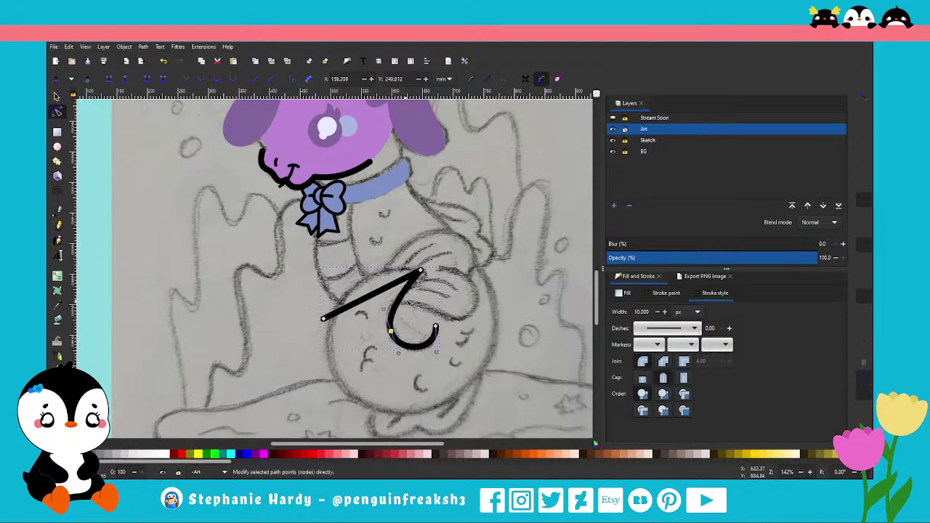
pyautogui.moveTo(399, 282)
pyautogui.mouseDown()
pyautogui.moveTo(357, 272)
pyautogui.moveTo(367, 262)
pyautogui.moveTo(404, 284)
pyautogui.mouseUp()
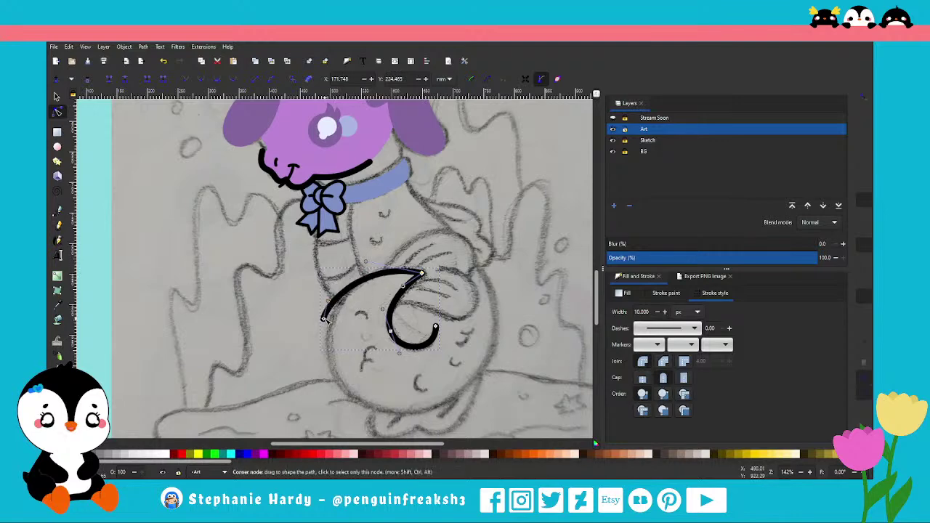
pyautogui.moveTo(324, 318); pyautogui.dragTo(328, 320)
pyautogui.moveTo(408, 288); pyautogui.dragTo(384, 266)
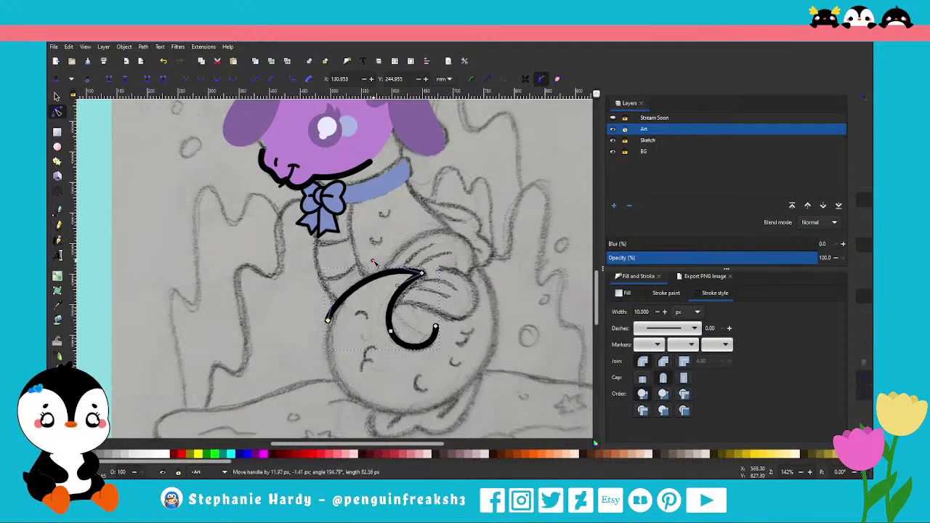
pyautogui.click(390, 330)
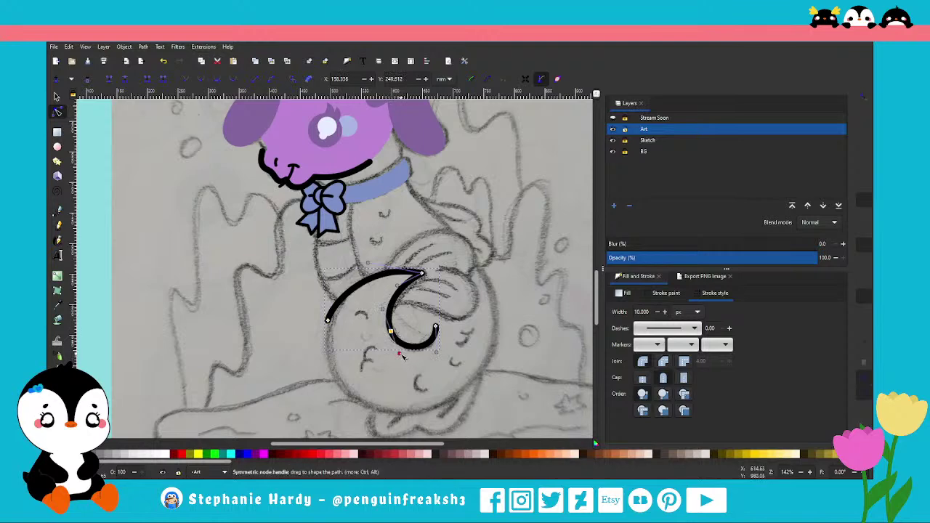
pyautogui.moveTo(399, 354); pyautogui.dragTo(437, 350)
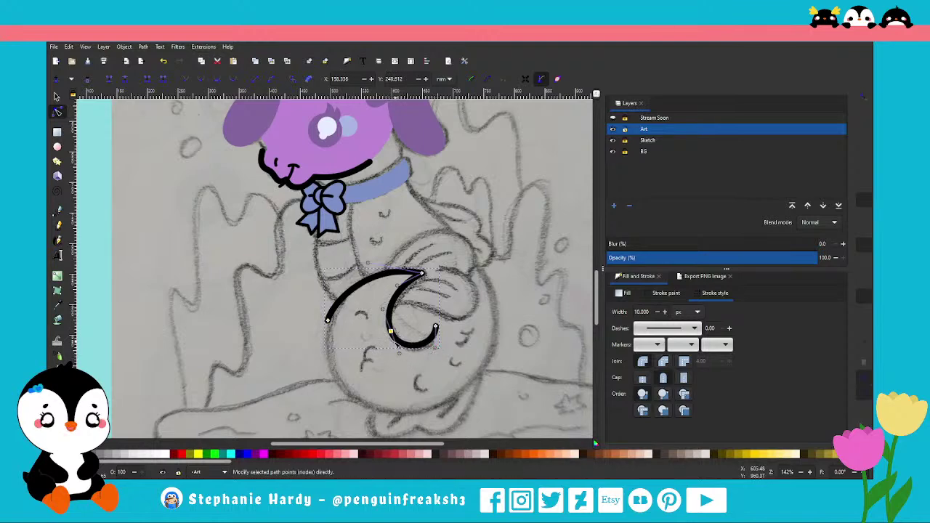
# Draw a closed triangular Pen outline over the sketched fin.
pyautogui.press('s')
pyautogui.press('Escape')
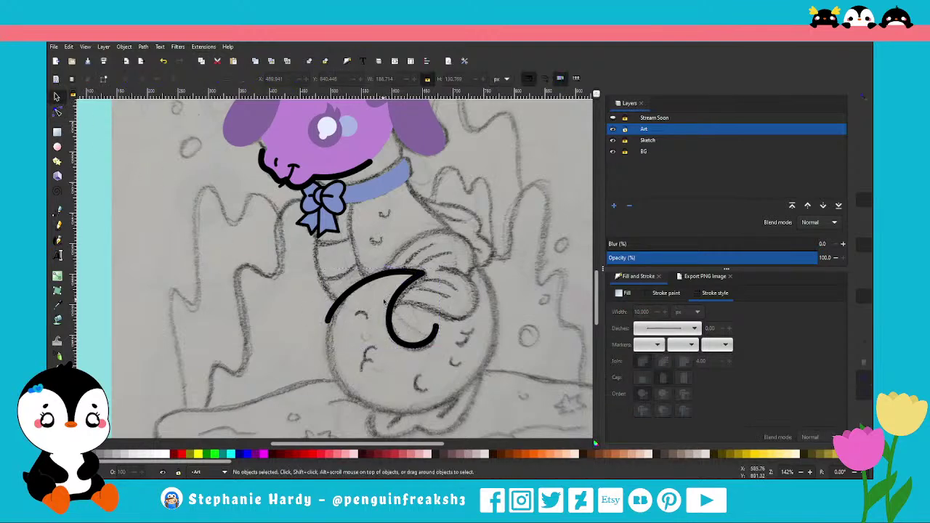
pyautogui.keyDown('ctrl'); pyautogui.scroll(-2, 403, 305); pyautogui.keyUp('ctrl')
pyautogui.keyDown('ctrl'); pyautogui.scroll(1, 403, 295); pyautogui.keyUp('ctrl')
pyautogui.keyDown('ctrl'); pyautogui.scroll(2, 403, 294); pyautogui.keyUp('ctrl')
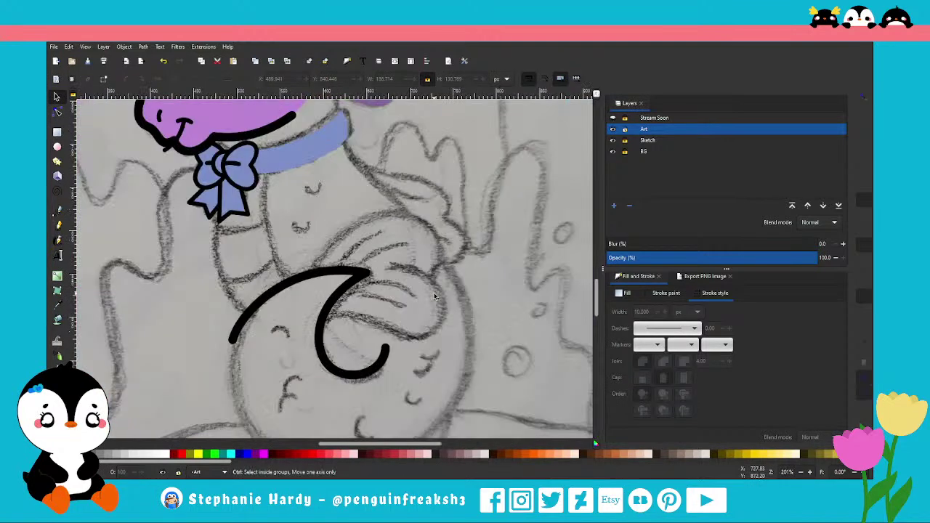
pyautogui.click(59, 213)
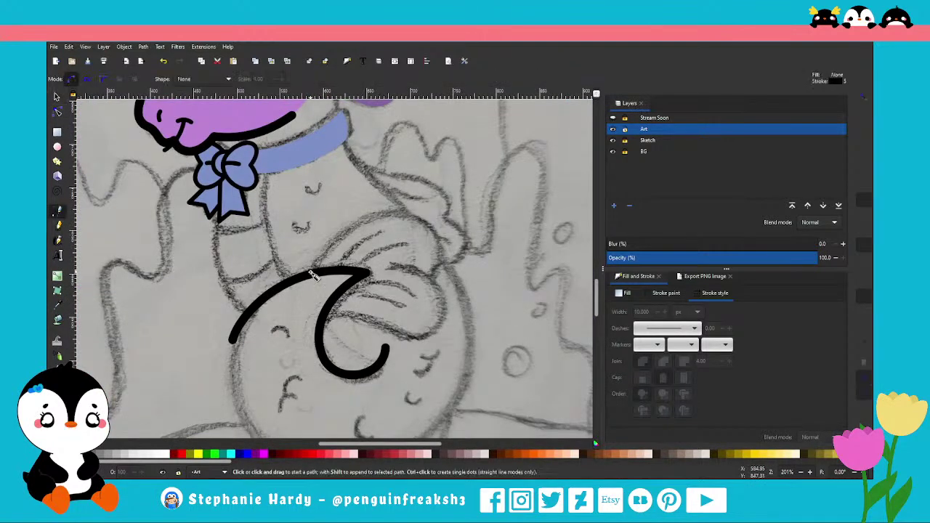
pyautogui.click(311, 273)
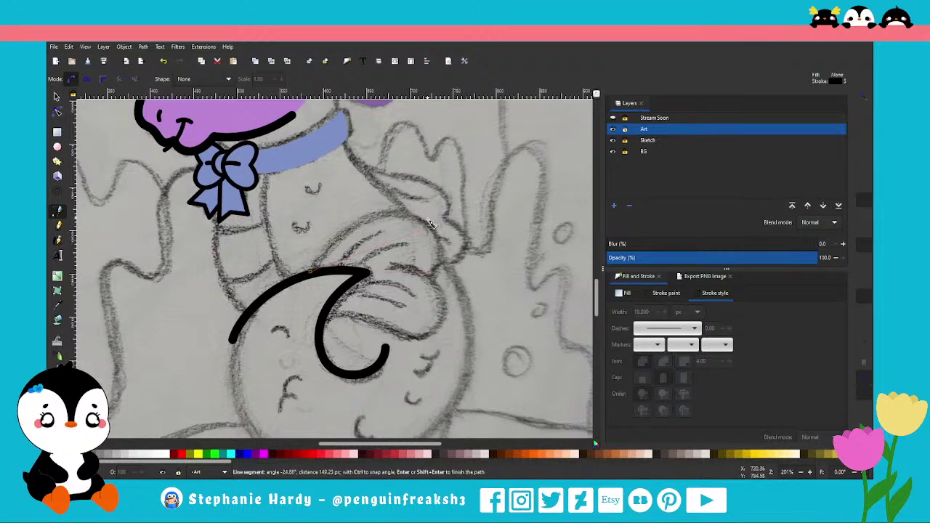
pyautogui.click(433, 226)
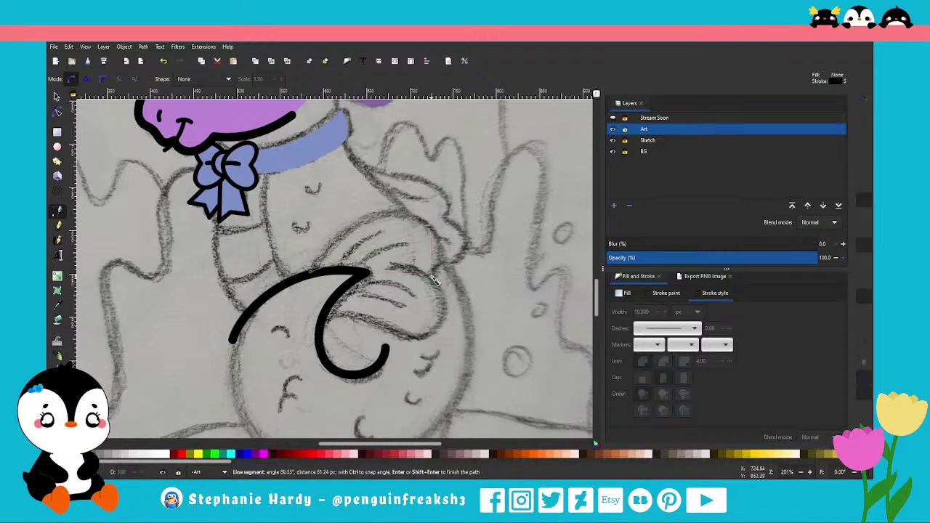
pyautogui.click(440, 336)
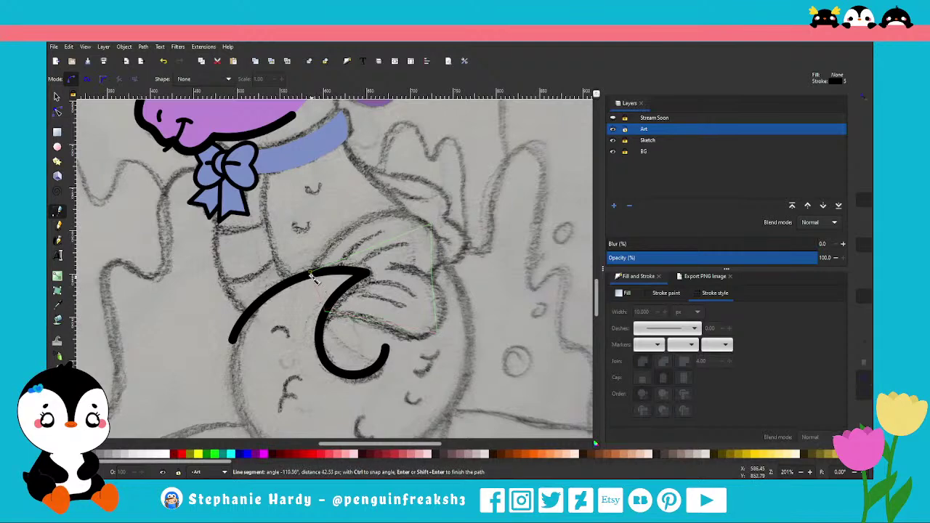
pyautogui.click(311, 273)
# Smooth the triangle's top and bottom-right corners and bulge its top and lower-right edges.
pyautogui.click(57, 98)
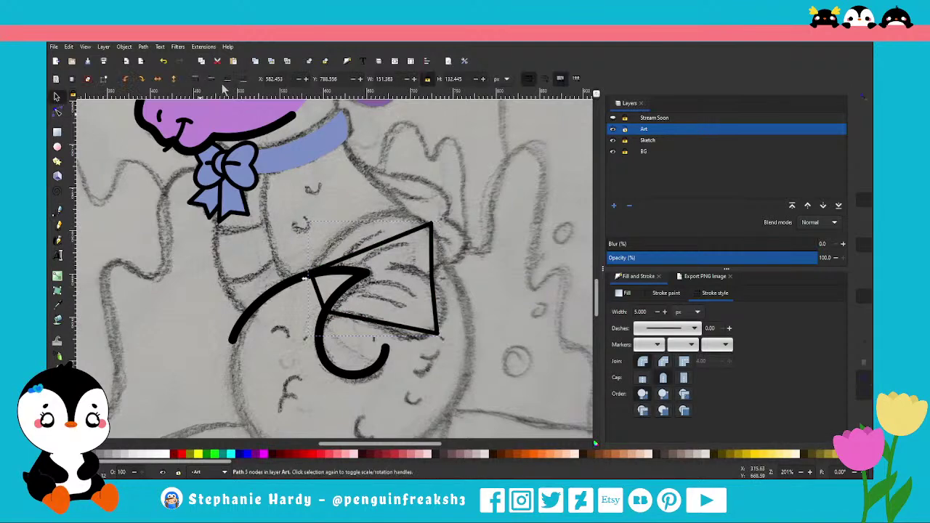
pyautogui.click(56, 112)
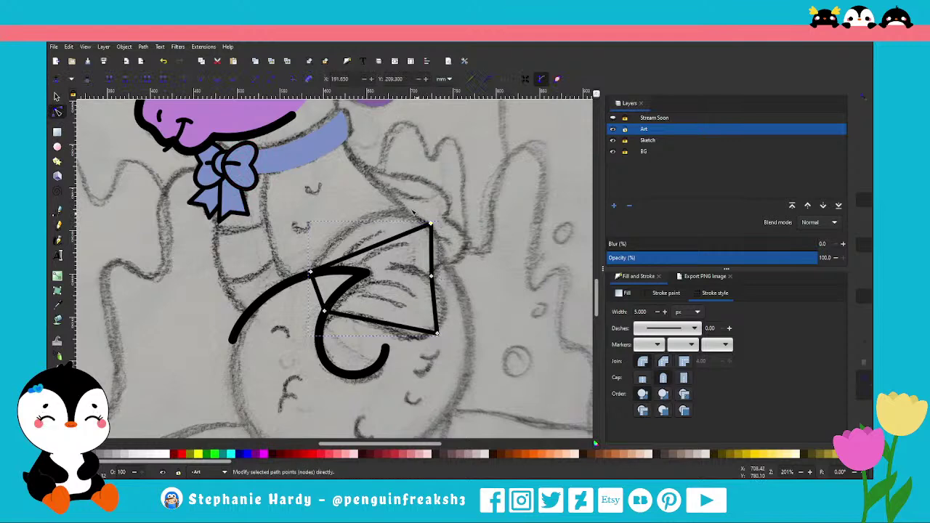
pyautogui.keyDown('ctrl'); pyautogui.click(431, 223); pyautogui.keyUp('ctrl')
pyautogui.click(436, 333)
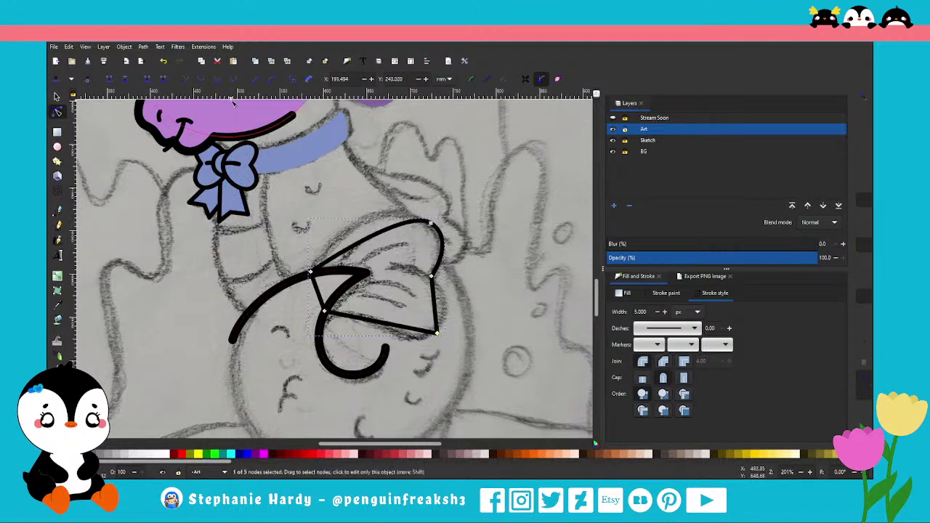
pyautogui.click(218, 80)
pyautogui.moveTo(333, 258); pyautogui.dragTo(341, 239)
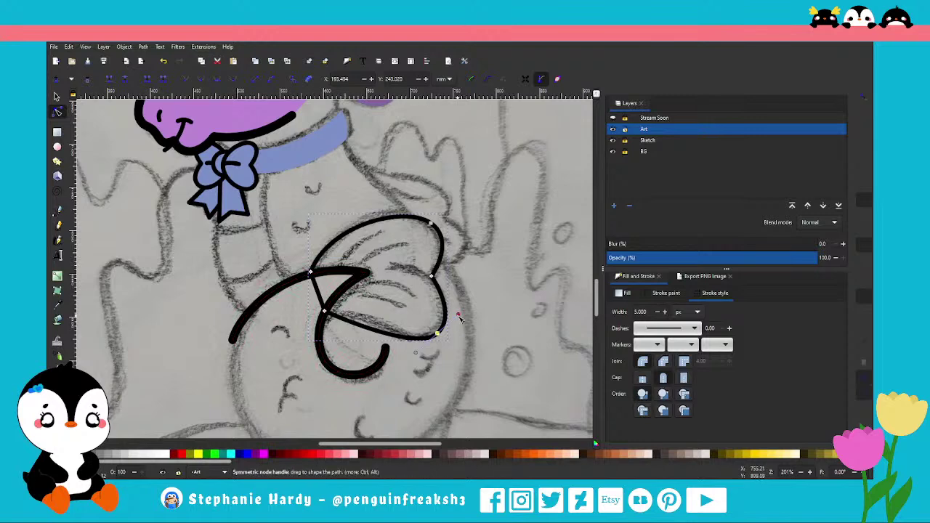
pyautogui.moveTo(458, 314); pyautogui.dragTo(381, 304)
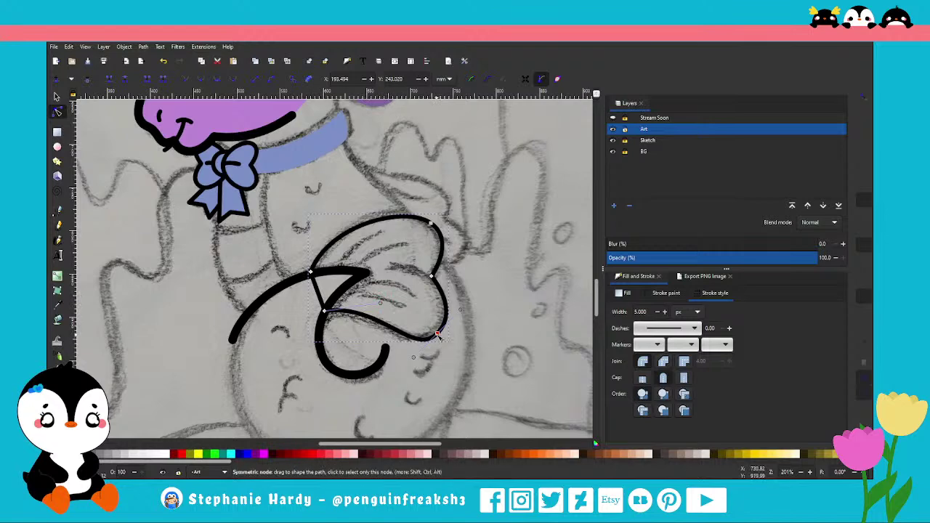
pyautogui.moveTo(436, 334); pyautogui.dragTo(463, 317)
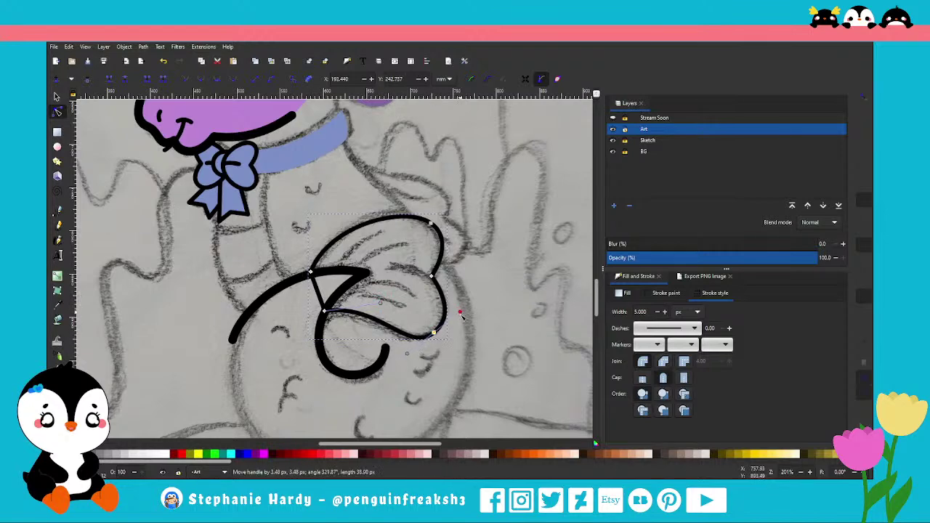
# Fine-tune the fin's right edge, lower curve and top node to match the sketch.
pyautogui.click(432, 274)
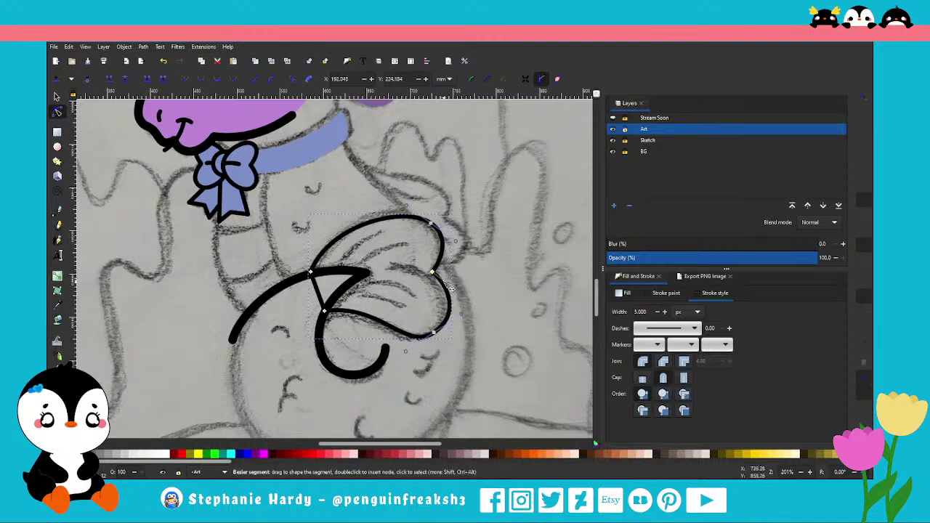
pyautogui.moveTo(450, 287); pyautogui.dragTo(455, 285)
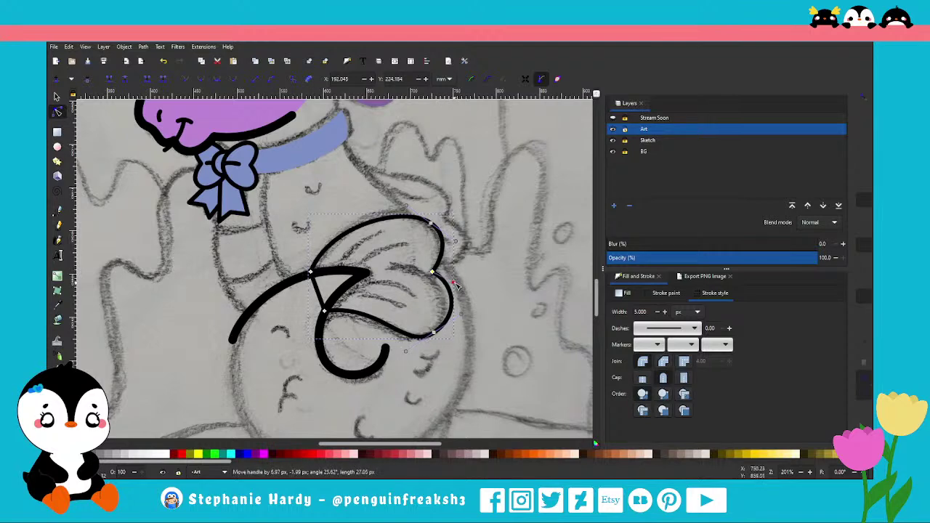
pyautogui.moveTo(462, 318)
pyautogui.mouseDown()
pyautogui.moveTo(466, 328)
pyautogui.moveTo(428, 335)
pyautogui.mouseUp()
pyautogui.moveTo(459, 330); pyautogui.dragTo(457, 329)
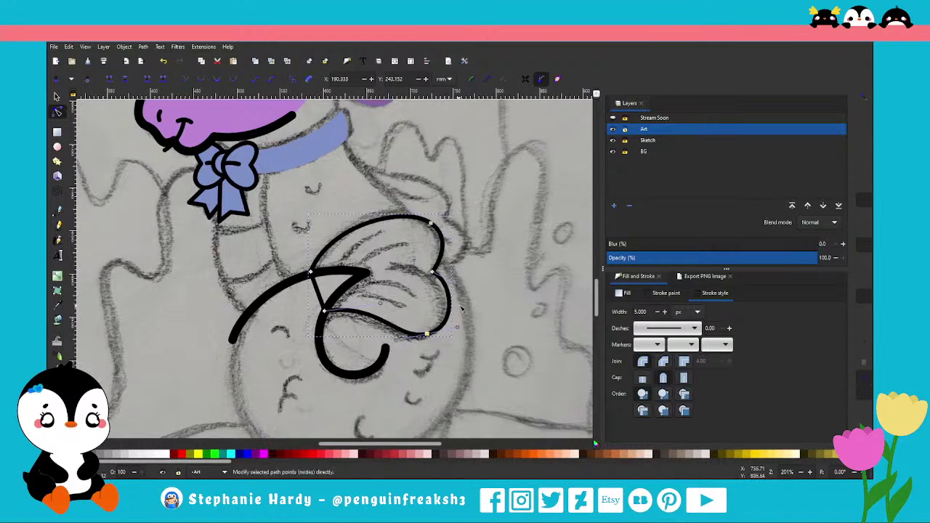
pyautogui.moveTo(456, 285); pyautogui.dragTo(459, 287)
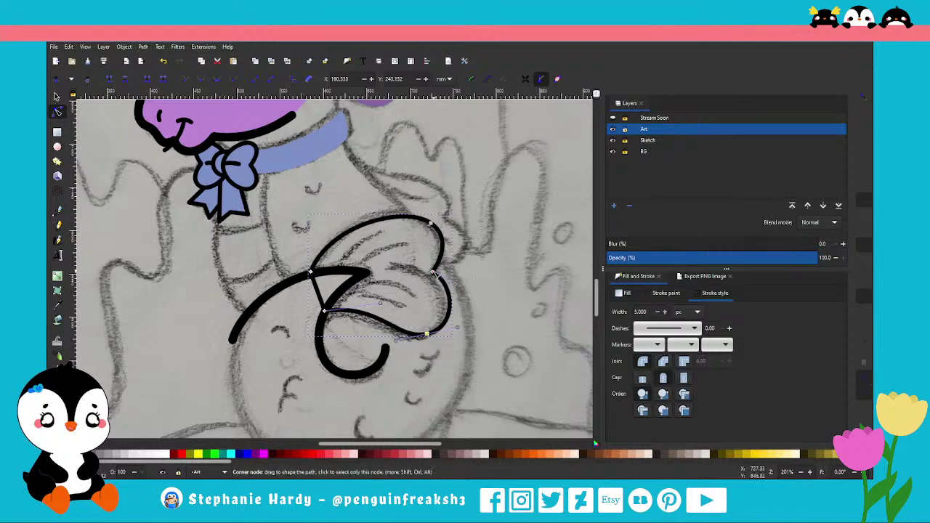
pyautogui.moveTo(432, 224); pyautogui.dragTo(428, 217)
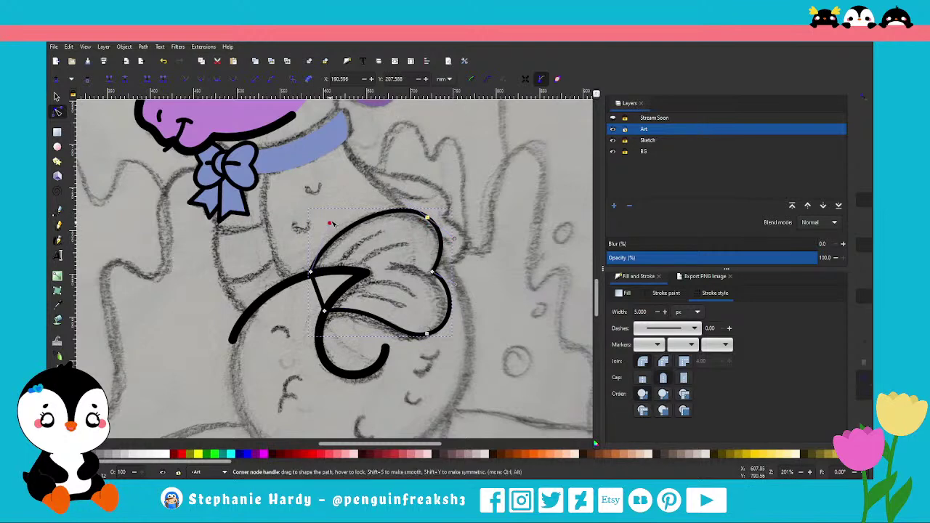
# Draw a short Pen line inside the fin.
pyautogui.click(310, 275)
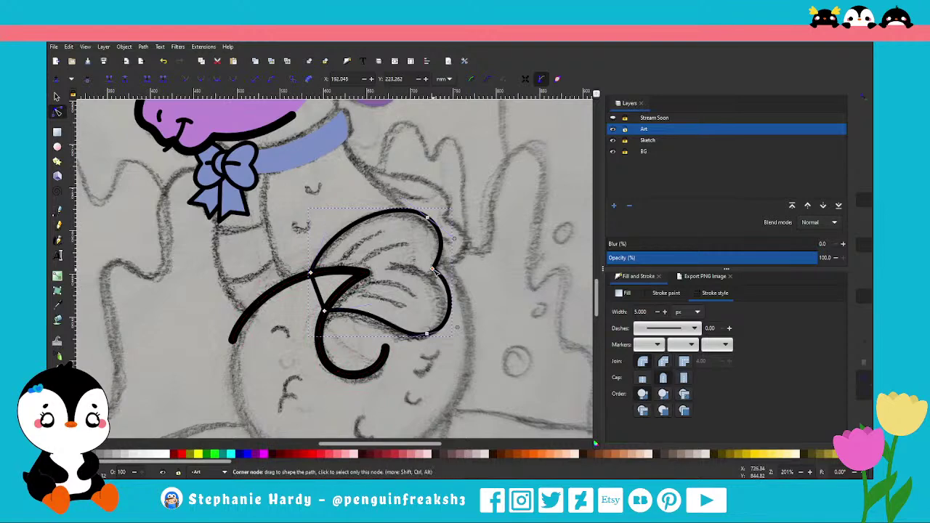
pyautogui.click(432, 271)
pyautogui.click(58, 211)
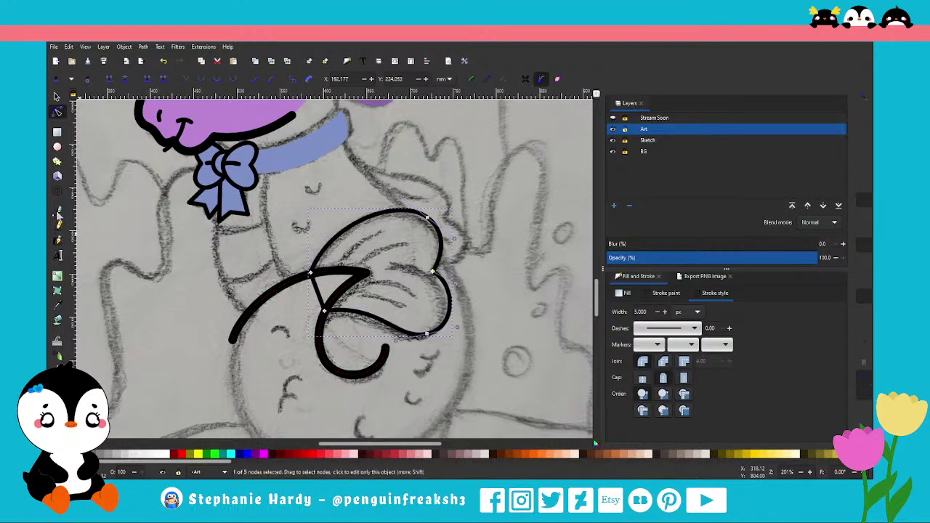
pyautogui.doubleClick(445, 273)
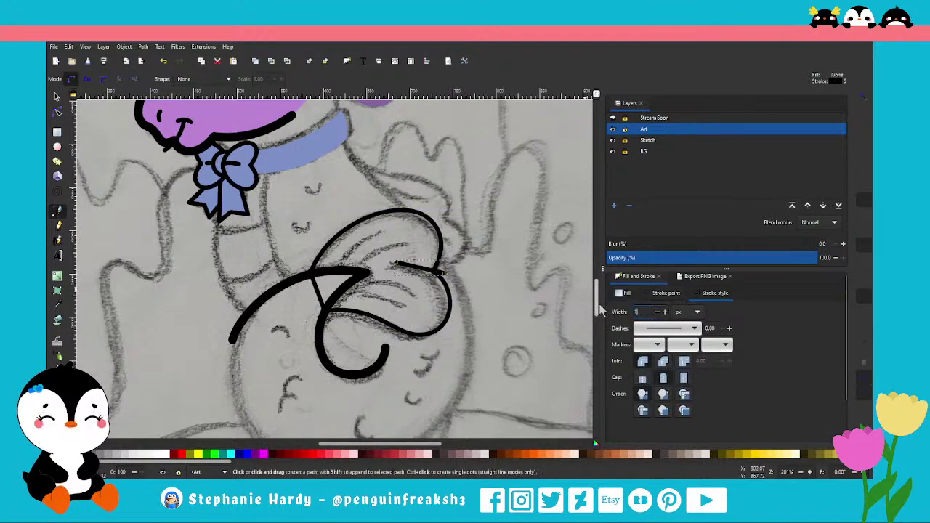
# Give the short inner line a 10 px stroke and bend it along a sketched fin line.
pyautogui.write('10')
pyautogui.press('Return')
pyautogui.click(58, 112)
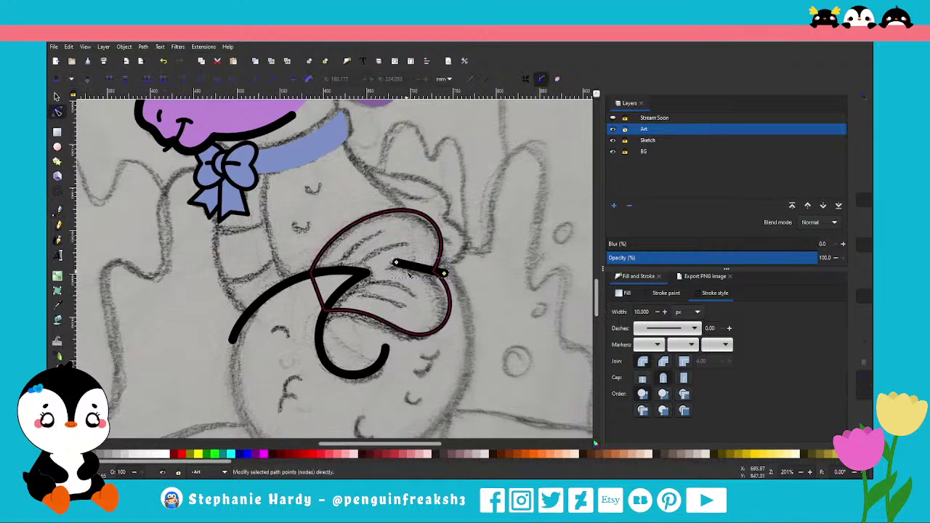
pyautogui.scroll(4, 424, 274)
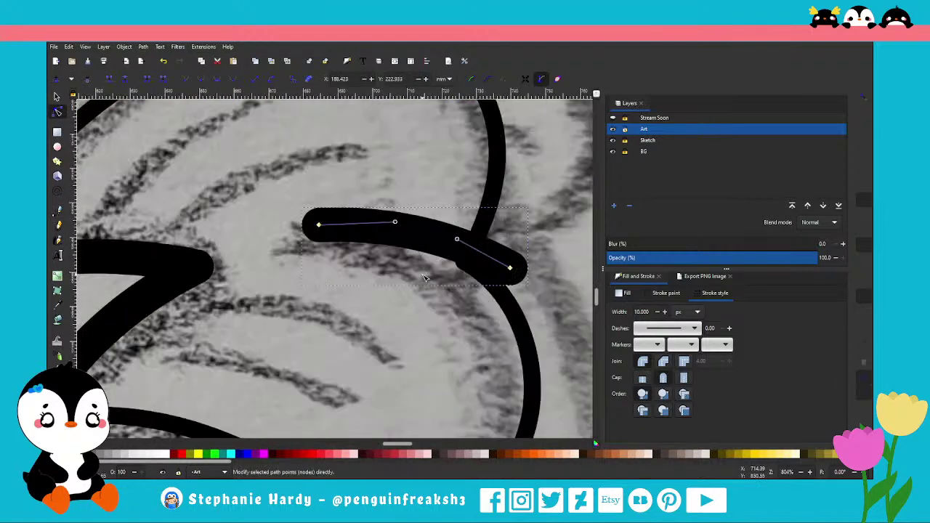
pyautogui.moveTo(316, 220); pyautogui.dragTo(320, 230)
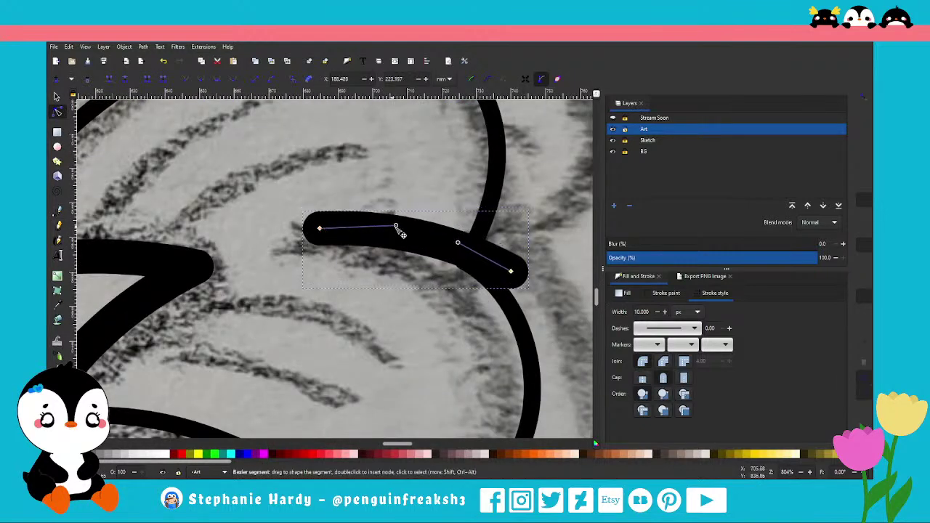
pyautogui.moveTo(395, 225); pyautogui.dragTo(395, 220)
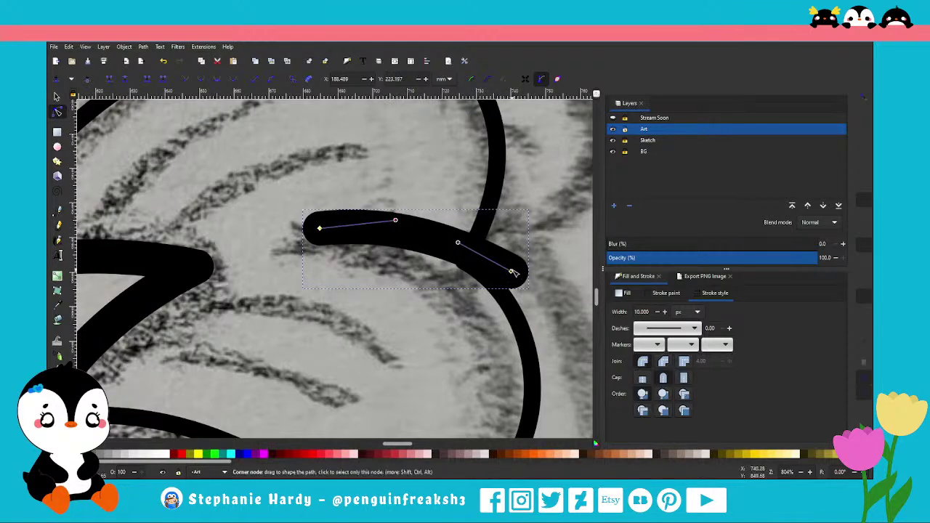
pyautogui.moveTo(457, 242); pyautogui.dragTo(466, 234)
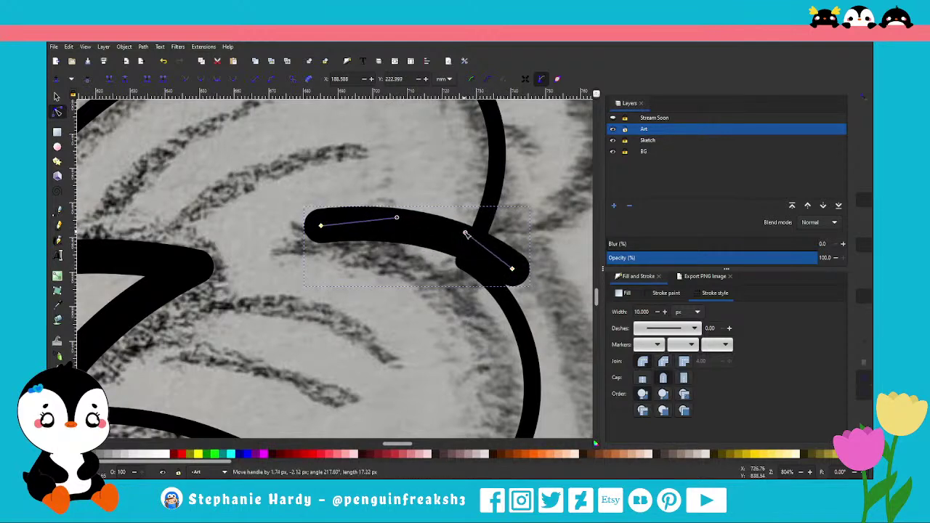
pyautogui.moveTo(397, 218); pyautogui.dragTo(398, 218)
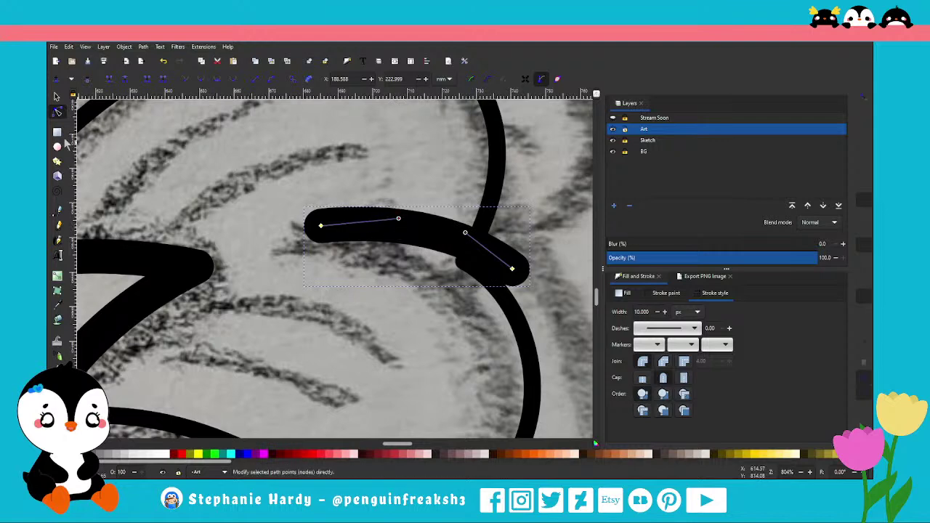
pyautogui.click(57, 96)
pyautogui.scroll(-4, 416, 291)
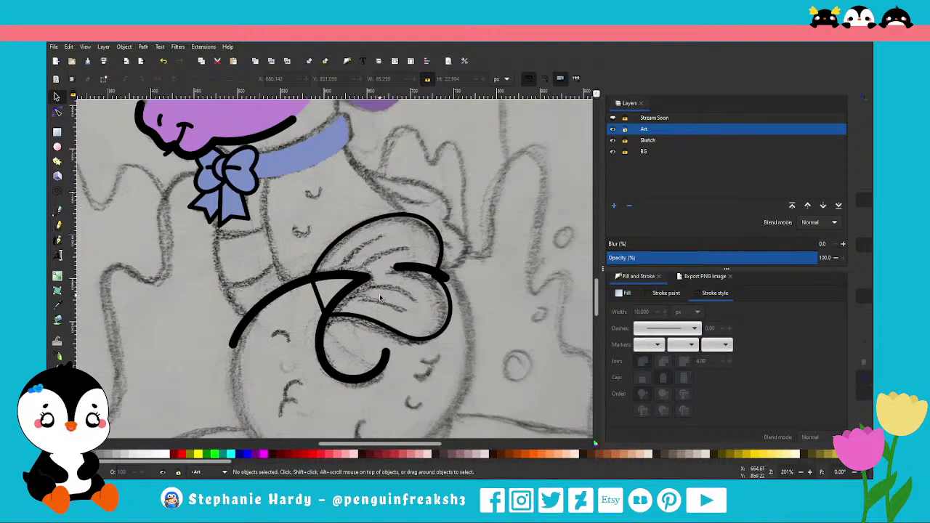
# Draw a short stroke below the bow and bend it into a rounded U.
pyautogui.scroll(-2, 504, 281)
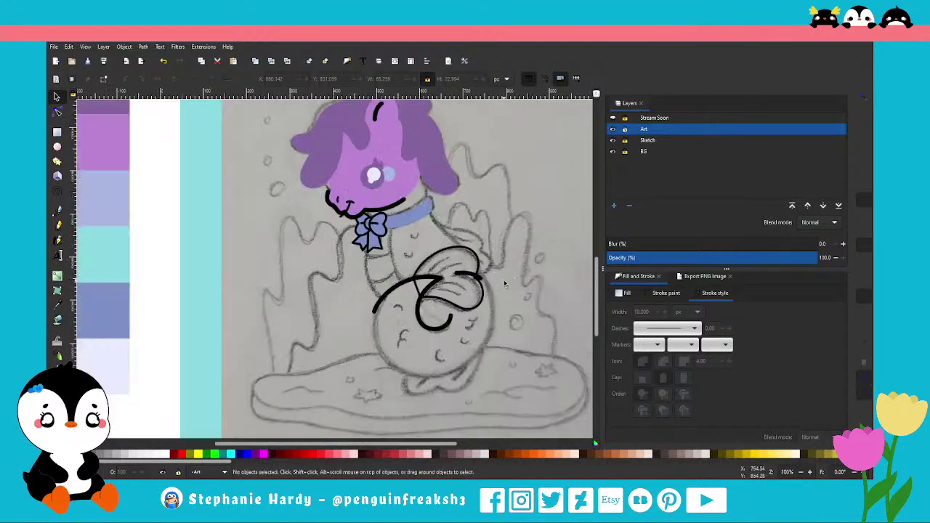
pyautogui.scroll(2, 428, 247)
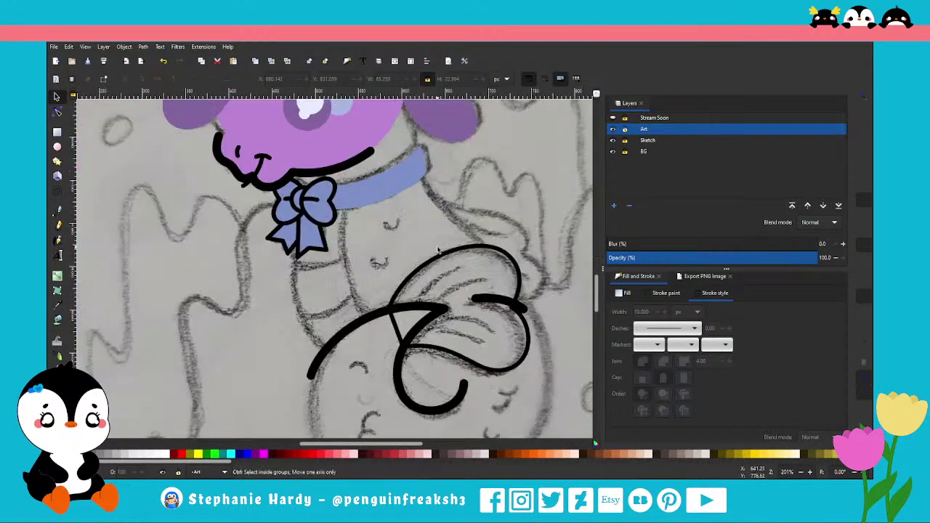
pyautogui.click(58, 212)
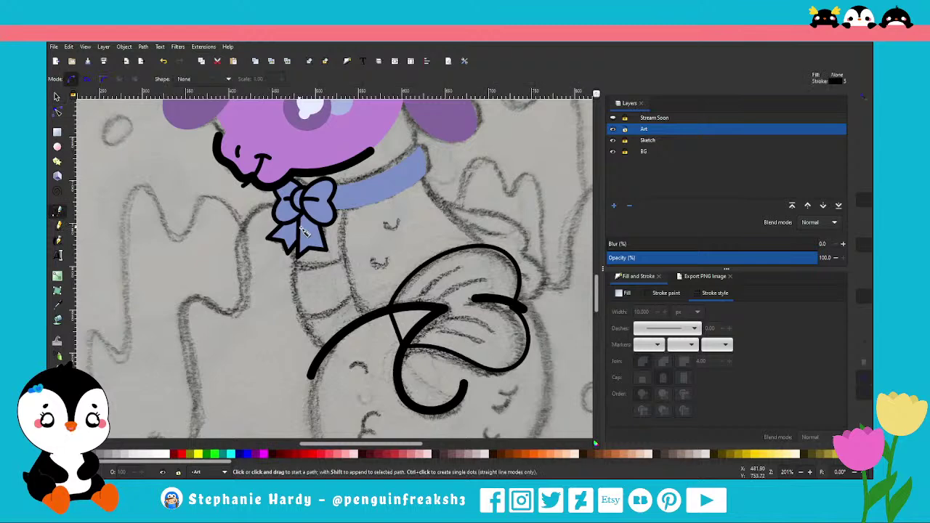
pyautogui.click(384, 225)
pyautogui.doubleClick(402, 221)
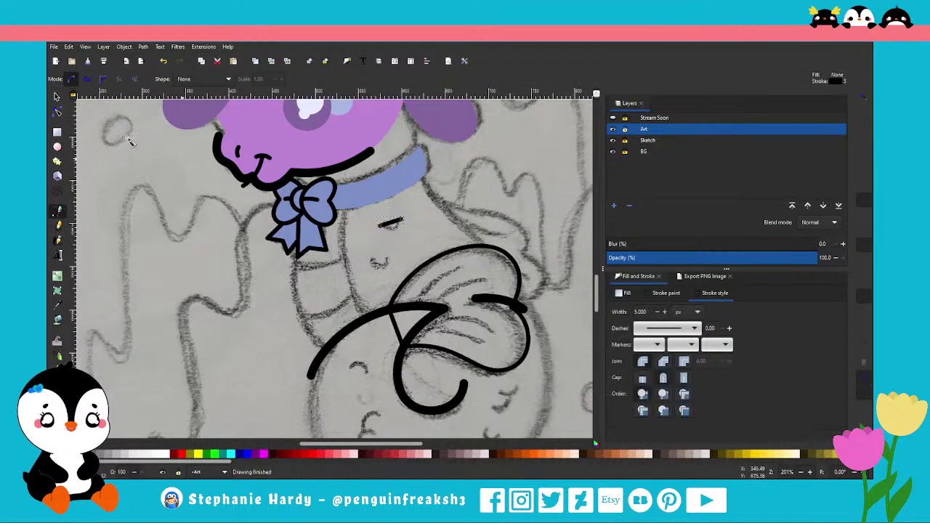
pyautogui.press('n')
pyautogui.moveTo(390, 224); pyautogui.dragTo(402, 237)
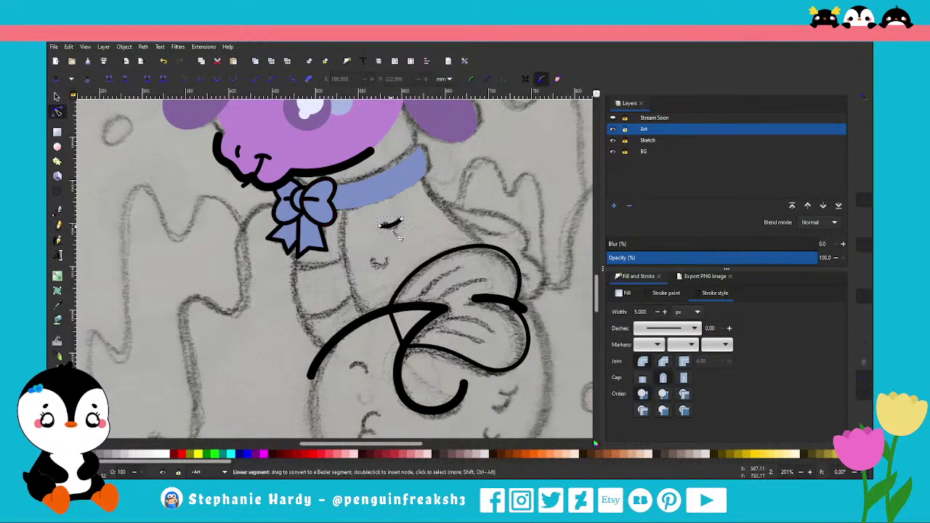
pyautogui.keyDown('ctrl'); pyautogui.scroll(3, 396, 233); pyautogui.keyUp('ctrl')
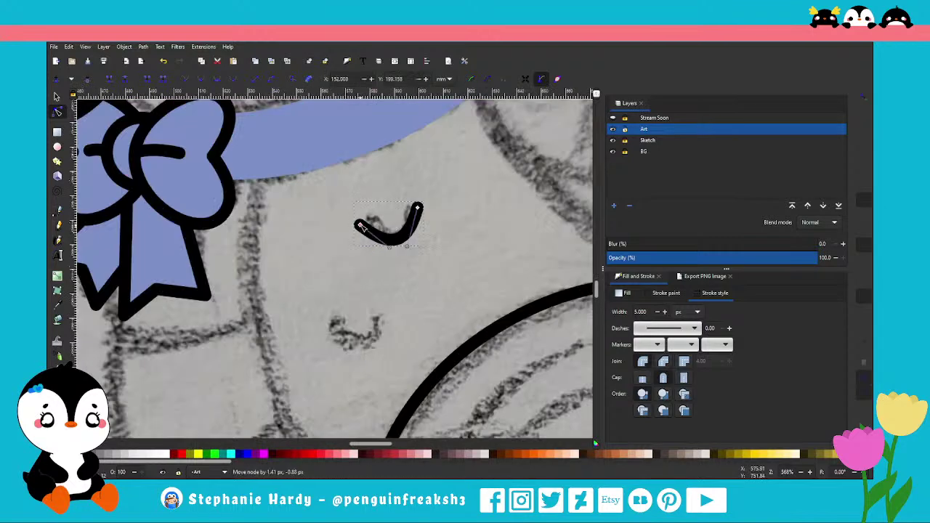
pyautogui.moveTo(407, 245)
pyautogui.mouseDown()
pyautogui.moveTo(423, 248)
pyautogui.moveTo(371, 256)
pyautogui.mouseUp()
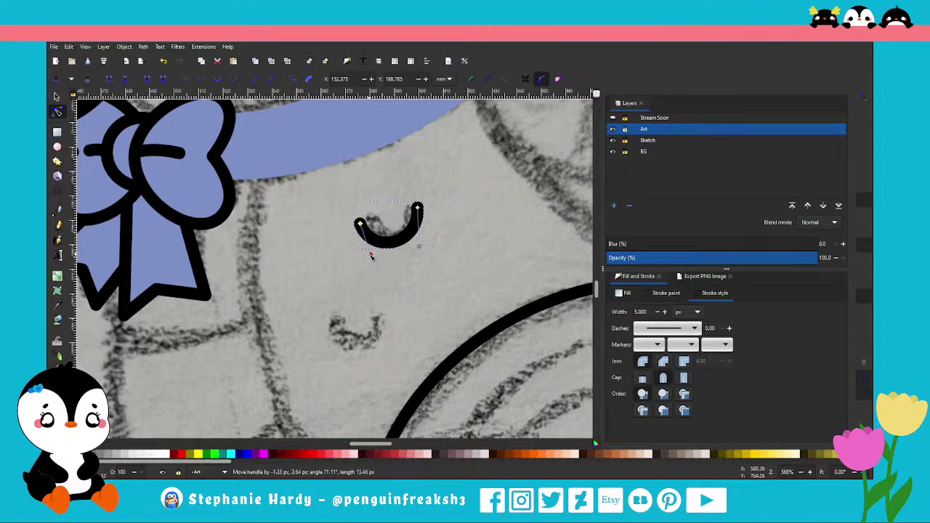
pyautogui.keyDown('ctrl'); pyautogui.scroll(-2, 412, 269); pyautogui.keyUp('ctrl')
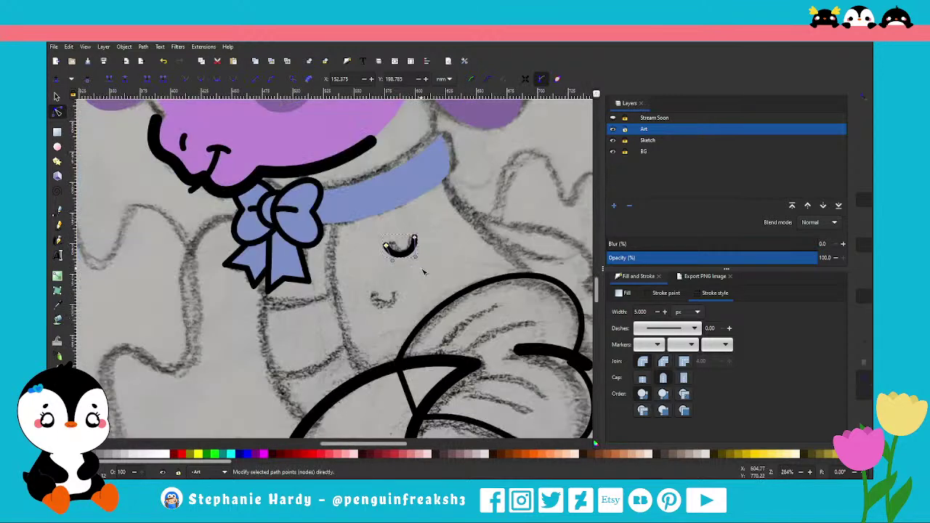
# Place copies of the U mark lower on the neck and on the curled tail.
pyautogui.click(57, 98)
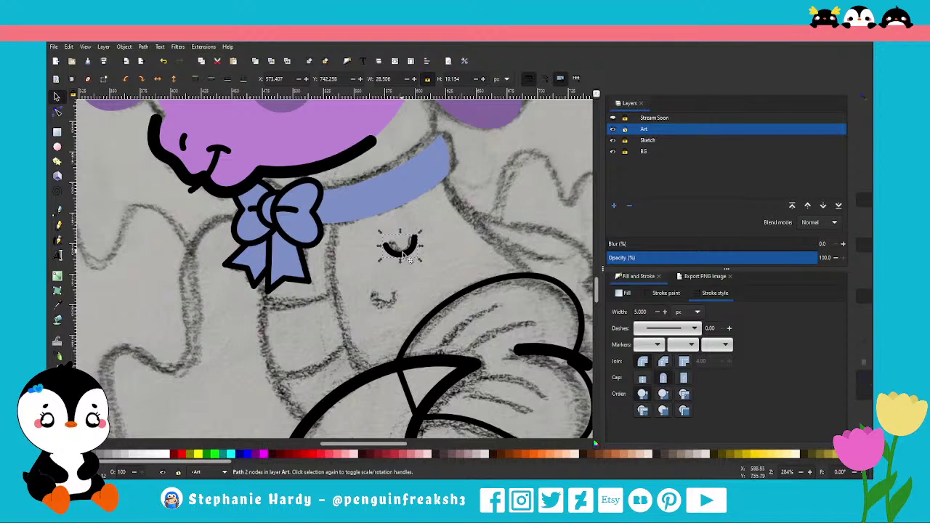
pyautogui.moveTo(404, 254); pyautogui.dragTo(390, 302)
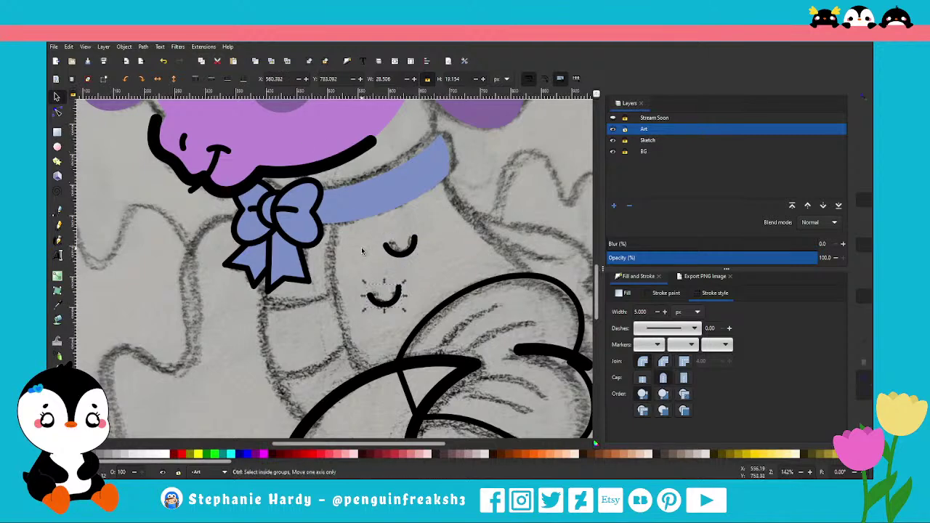
pyautogui.scroll(-2, 362, 252)
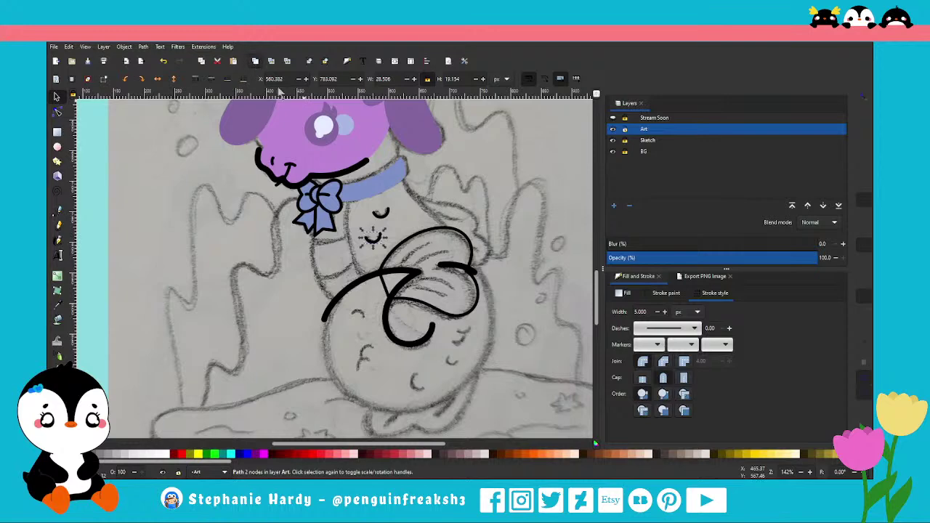
pyautogui.moveTo(373, 240)
pyautogui.mouseDown()
pyautogui.moveTo(458, 351)
pyautogui.moveTo(469, 336)
pyautogui.mouseUp()
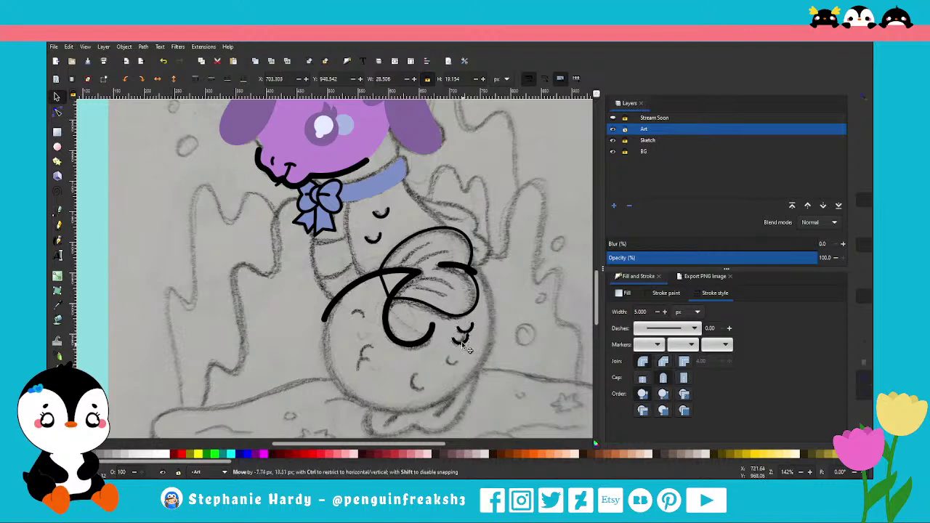
pyautogui.scroll(2, 471, 346)
pyautogui.scroll(1, 470, 347)
pyautogui.scroll(3, 436, 327)
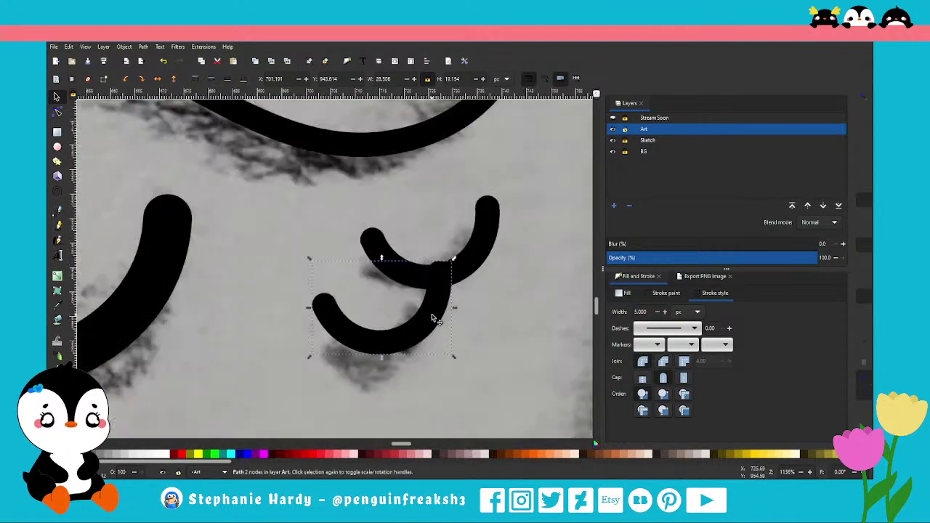
pyautogui.scroll(-4, 436, 326)
pyautogui.scroll(-1, 510, 305)
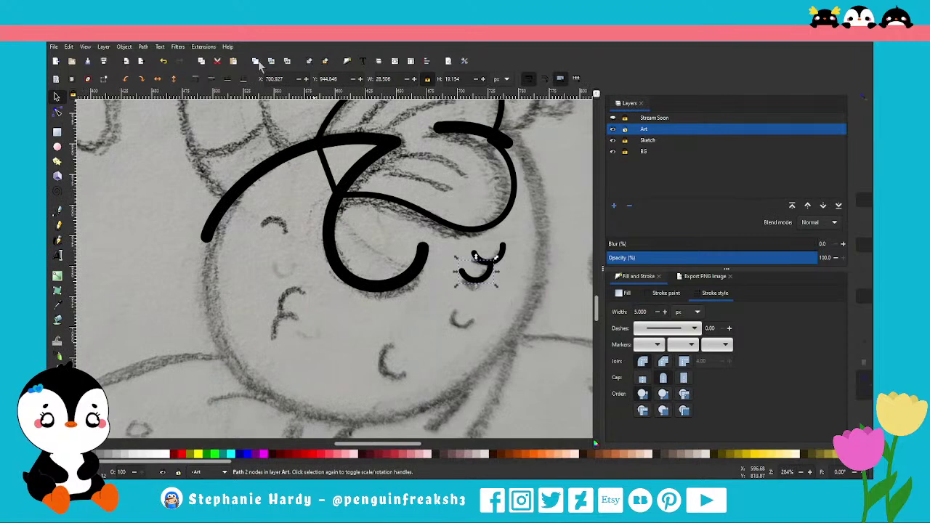
# Duplicate the small curve, move the copy lower on the tail and tilt it onto a pencil mark.
pyautogui.hotkey('ctrl', 'd')
pyautogui.moveTo(479, 276)
pyautogui.mouseDown()
pyautogui.moveTo(454, 323)
pyautogui.moveTo(470, 332)
pyautogui.moveTo(378, 376)
pyautogui.mouseUp()
pyautogui.click(455, 325)
pyautogui.click(385, 367)
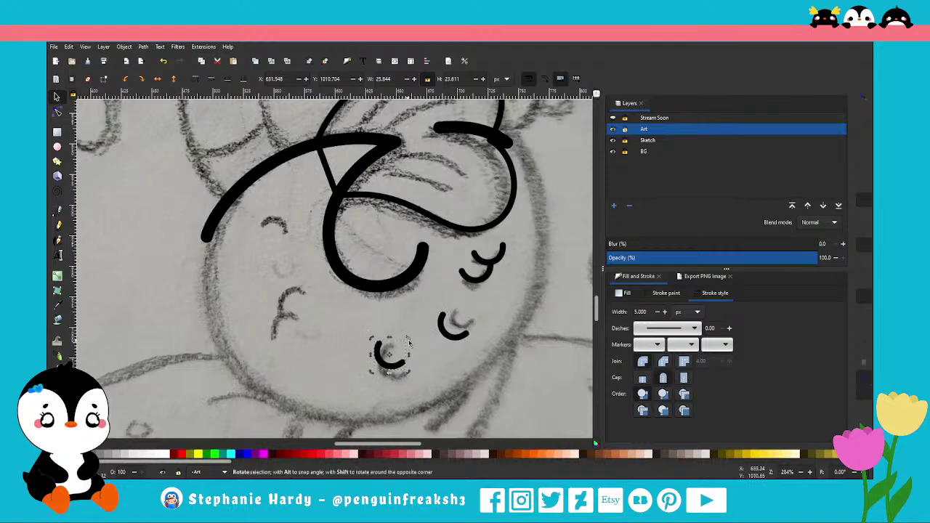
pyautogui.moveTo(411, 338); pyautogui.dragTo(410, 359)
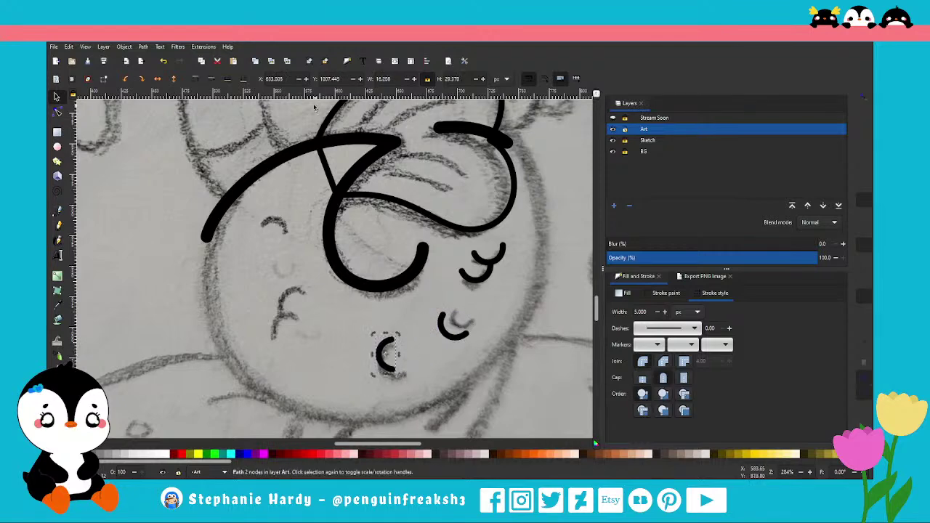
# Add three more duplicates, moving and rotating them onto other pencil marks on the tail.
pyautogui.hotkey('ctrl', 'd')
pyautogui.moveTo(396, 349)
pyautogui.mouseDown()
pyautogui.moveTo(291, 331)
pyautogui.moveTo(305, 326)
pyautogui.moveTo(306, 336)
pyautogui.moveTo(296, 303)
pyautogui.moveTo(313, 296)
pyautogui.moveTo(315, 311)
pyautogui.moveTo(279, 222)
pyautogui.moveTo(303, 230)
pyautogui.moveTo(297, 240)
pyautogui.mouseUp()
pyautogui.click(291, 330)
pyautogui.hotkey('ctrl', 'd')
pyautogui.click(296, 302)
pyautogui.hotkey('ctrl', 'd')
pyautogui.click(280, 222)
# Deselect everything and begin a Pen outline at the lower left of the tail.
pyautogui.click(472, 363)
pyautogui.scroll(-2, 472, 364)
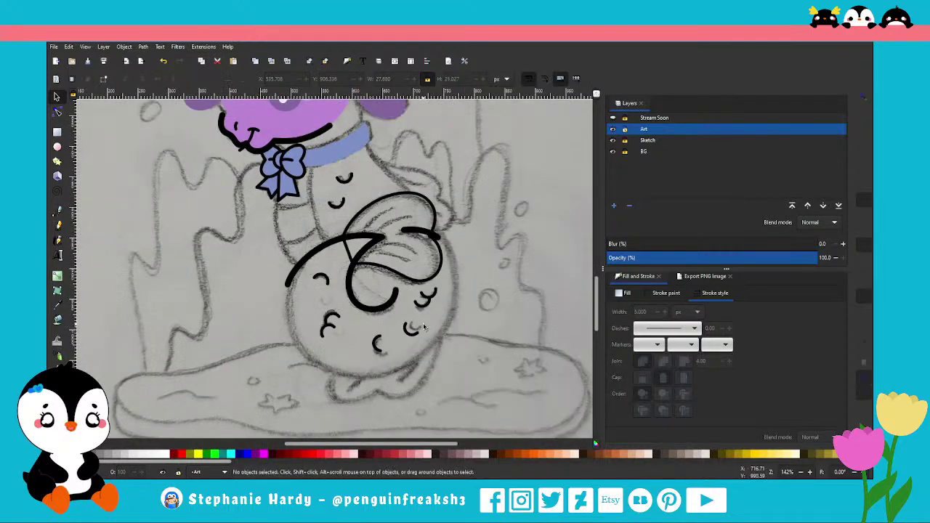
pyautogui.scroll(-2, 459, 282)
pyautogui.scroll(2, 427, 218)
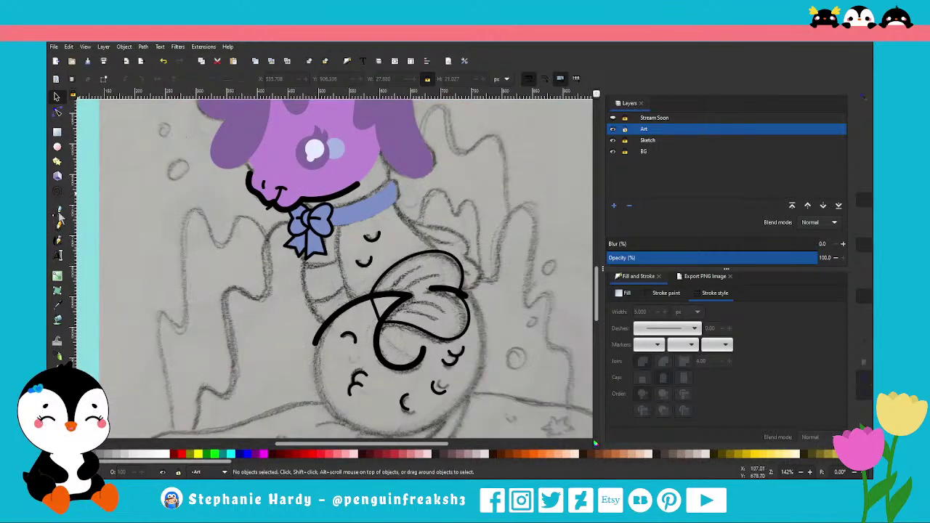
pyautogui.press('b')
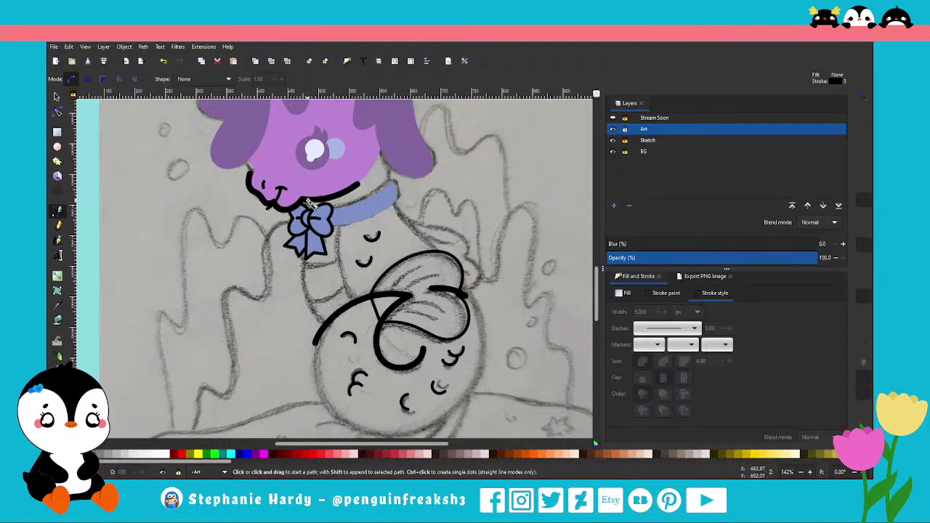
pyautogui.click(311, 292)
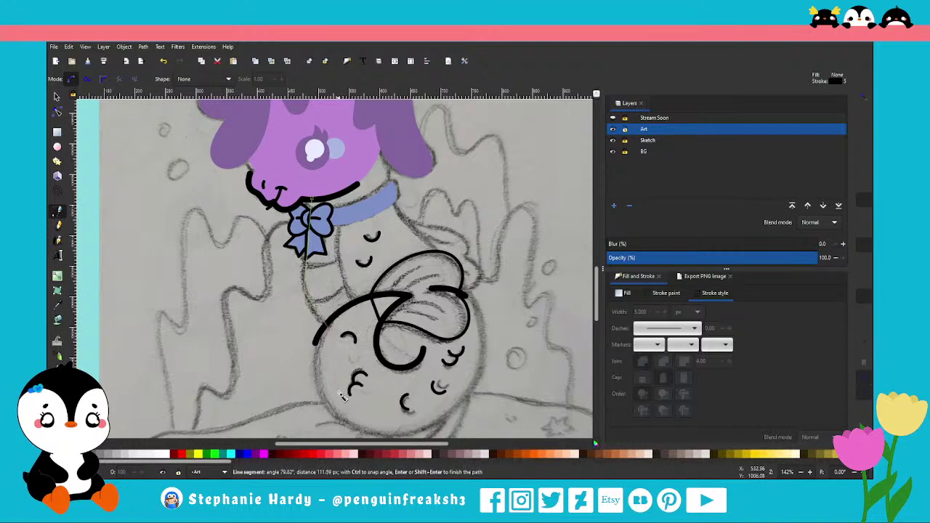
# Complete the straight-edged outline through the tail's right side and collar, closing it at the start.
pyautogui.scroll(-1, 334, 342)
pyautogui.click(483, 331)
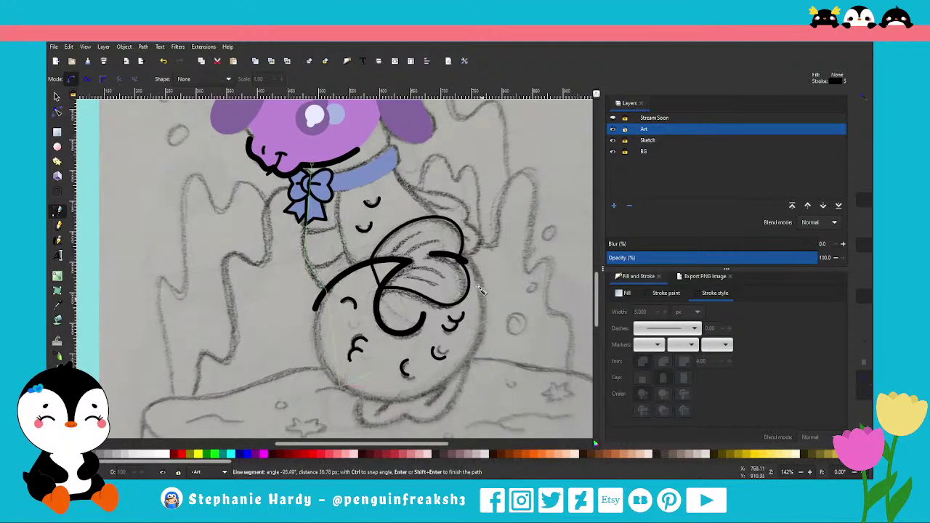
pyautogui.click(399, 178)
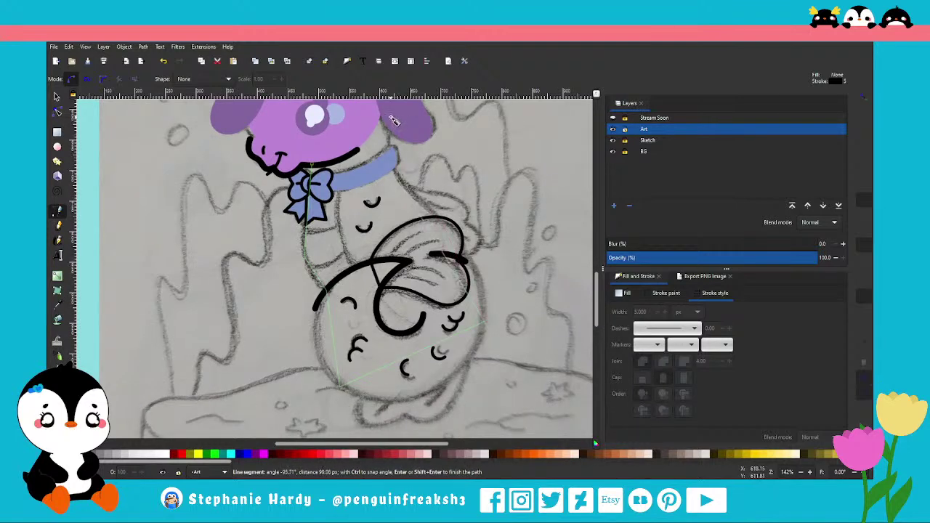
pyautogui.click(314, 168)
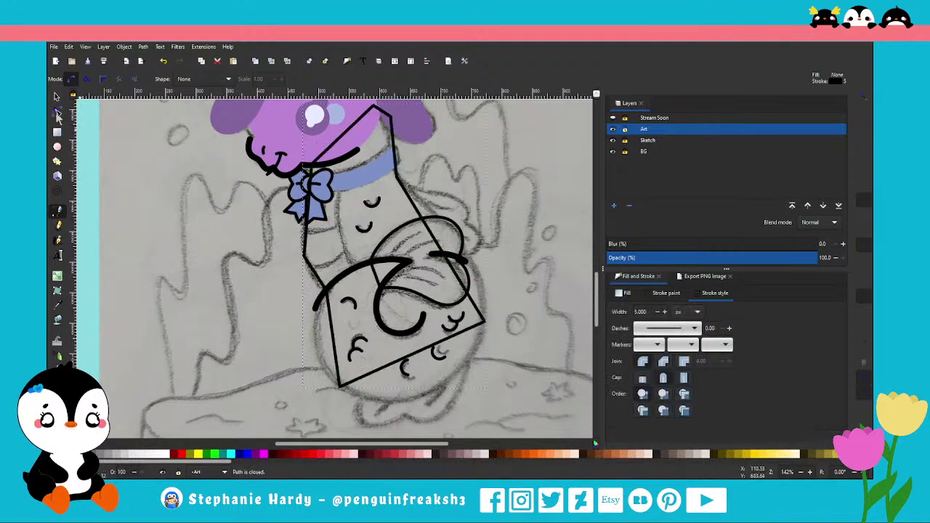
pyautogui.click(58, 97)
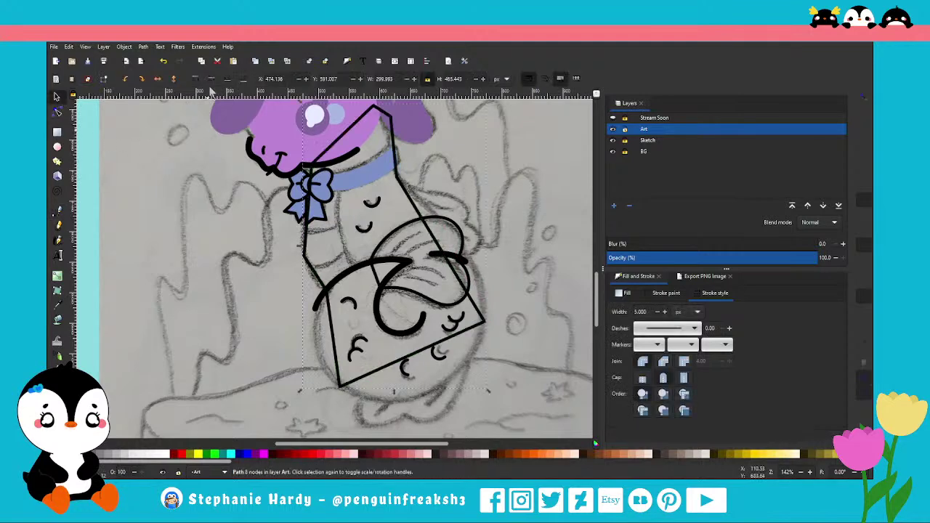
pyautogui.click(58, 112)
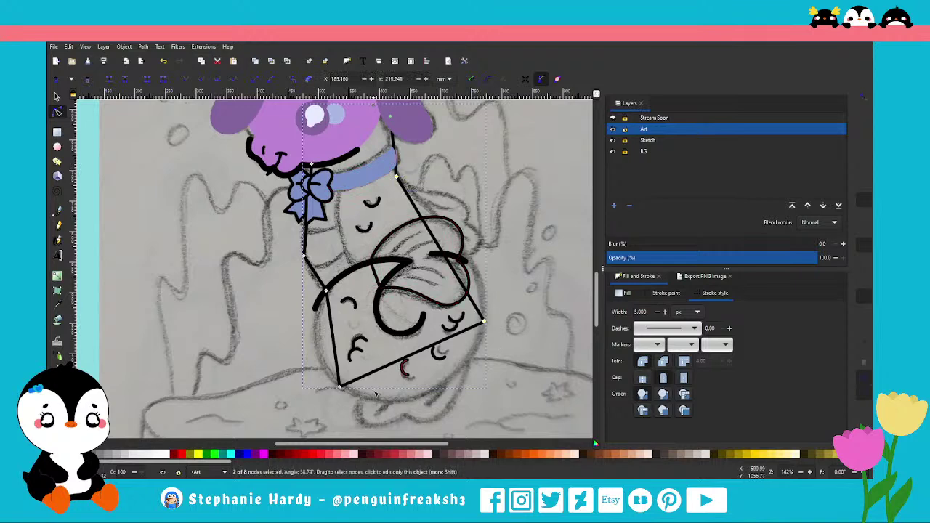
# Make the outline's corner nodes smooth and curve the neck edge up toward the bow.
pyautogui.moveTo(493, 334); pyautogui.dragTo(312, 351)
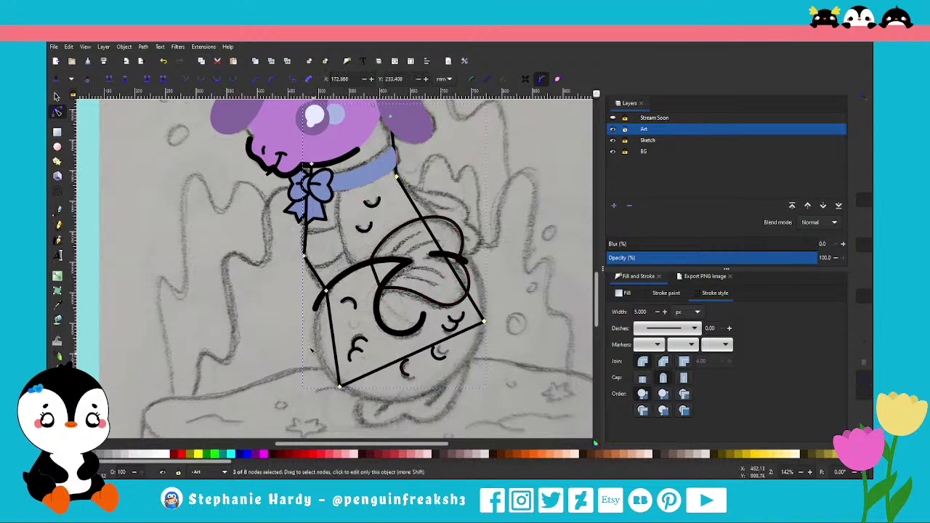
pyautogui.click(221, 80)
pyautogui.click(305, 256)
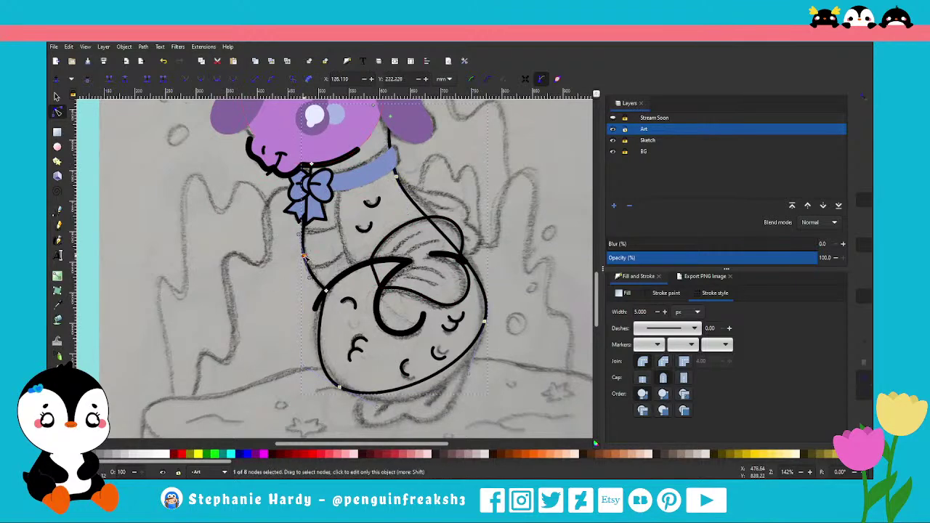
pyautogui.moveTo(304, 256)
pyautogui.mouseDown()
pyautogui.moveTo(297, 223)
pyautogui.moveTo(313, 284)
pyautogui.mouseUp()
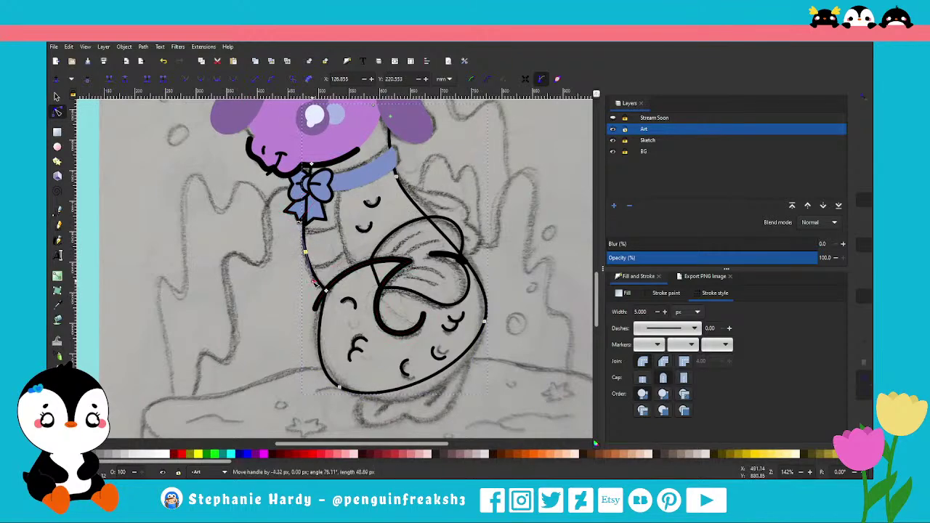
pyautogui.moveTo(305, 253); pyautogui.dragTo(296, 219)
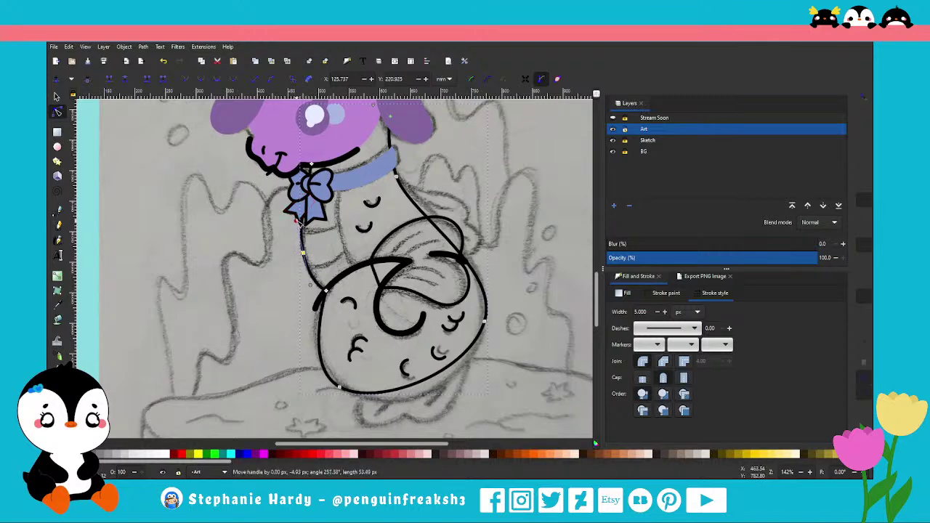
pyautogui.moveTo(303, 254); pyautogui.dragTo(303, 247)
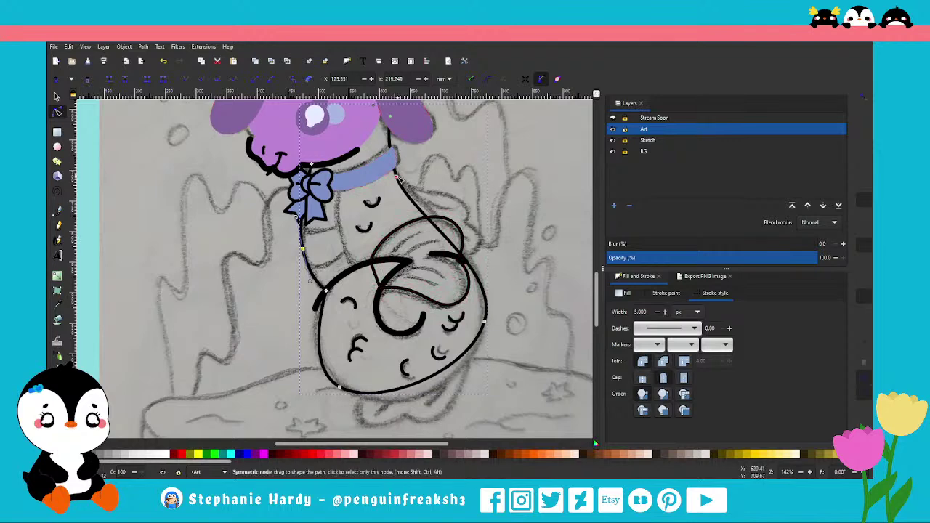
# Round the outline's right side and lower-left to hug the sketched round body.
pyautogui.moveTo(396, 154); pyautogui.dragTo(386, 142)
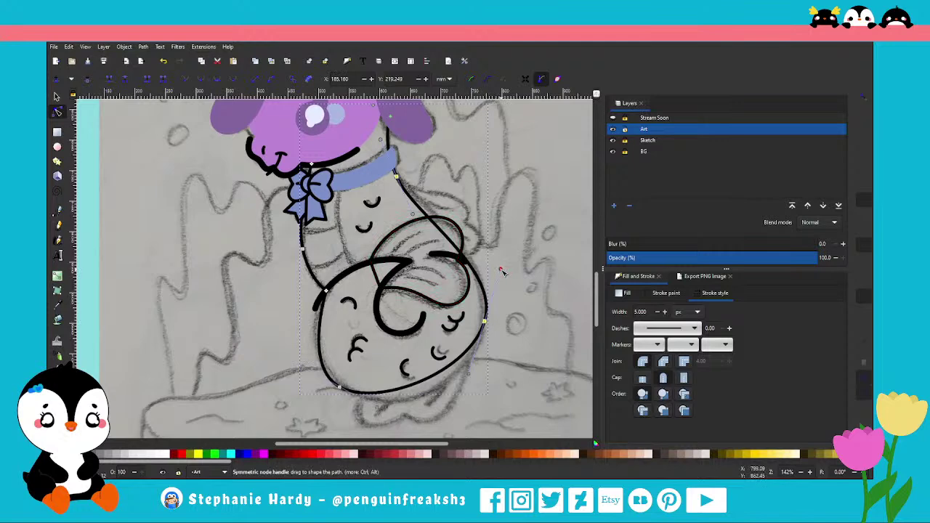
pyautogui.moveTo(502, 271); pyautogui.dragTo(486, 244)
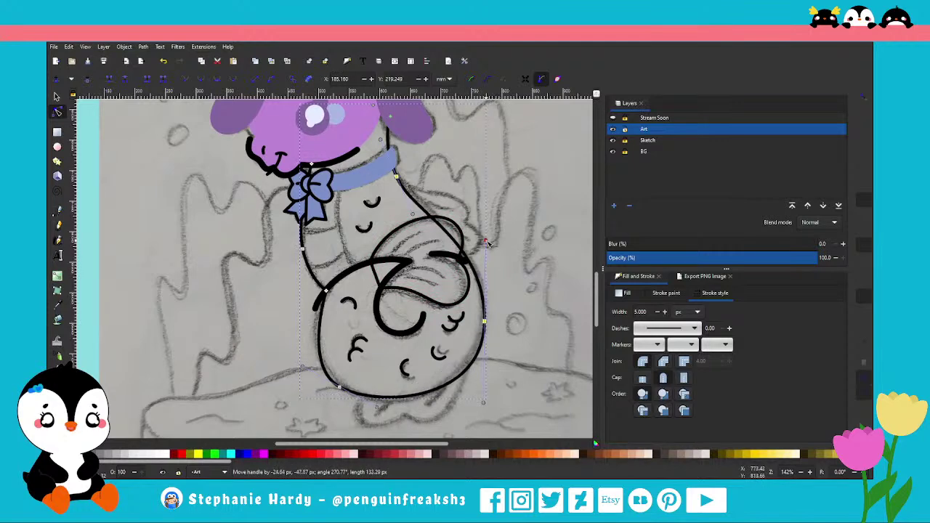
pyautogui.moveTo(485, 322); pyautogui.dragTo(486, 320)
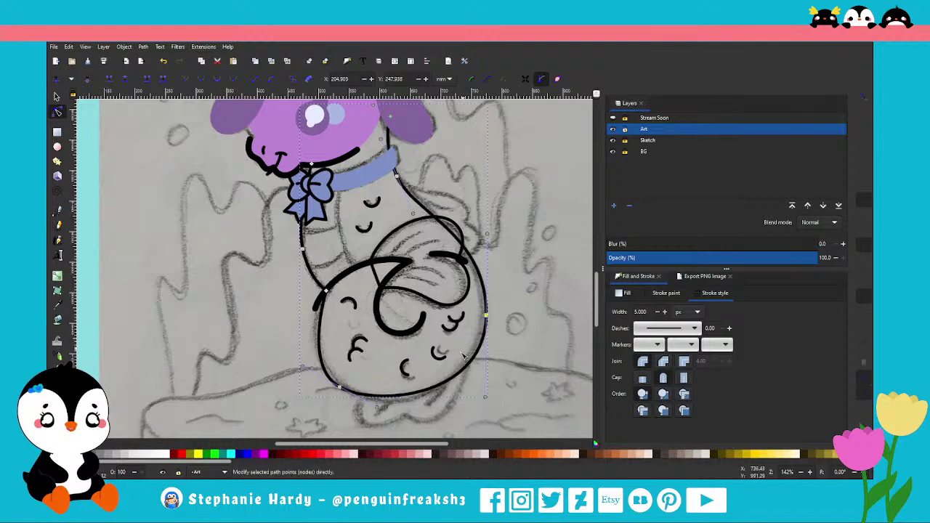
pyautogui.moveTo(336, 387); pyautogui.dragTo(299, 348)
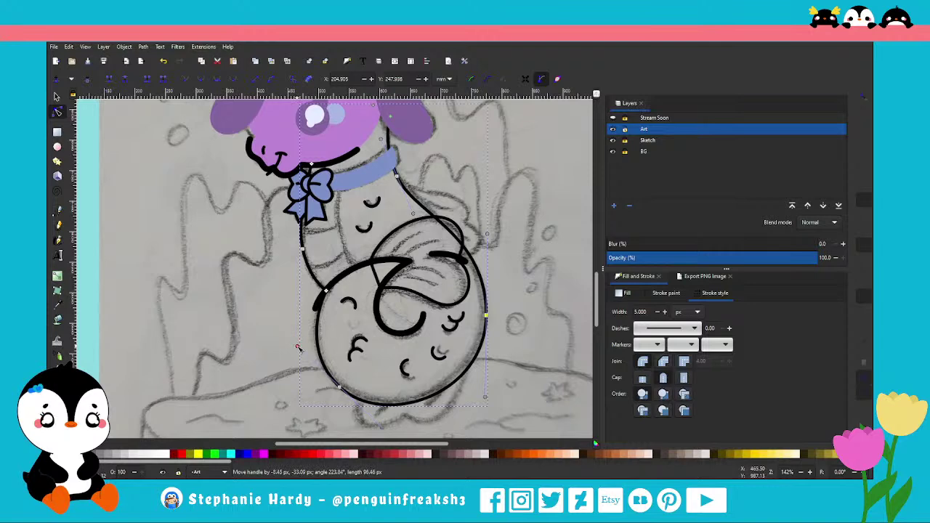
pyautogui.moveTo(298, 348); pyautogui.dragTo(297, 347)
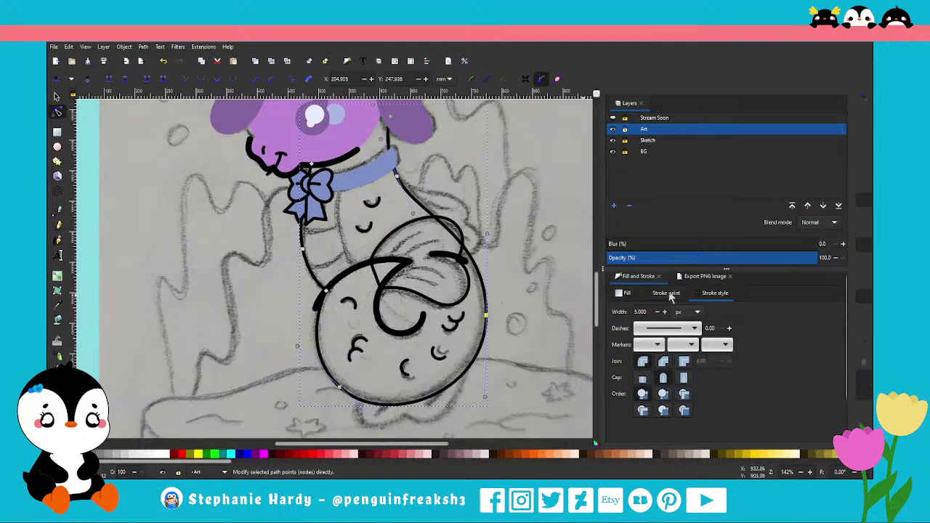
# Give the body a flat fill of the head's purple, sampled with the Dropper.
pyautogui.click(621, 294)
pyautogui.click(633, 311)
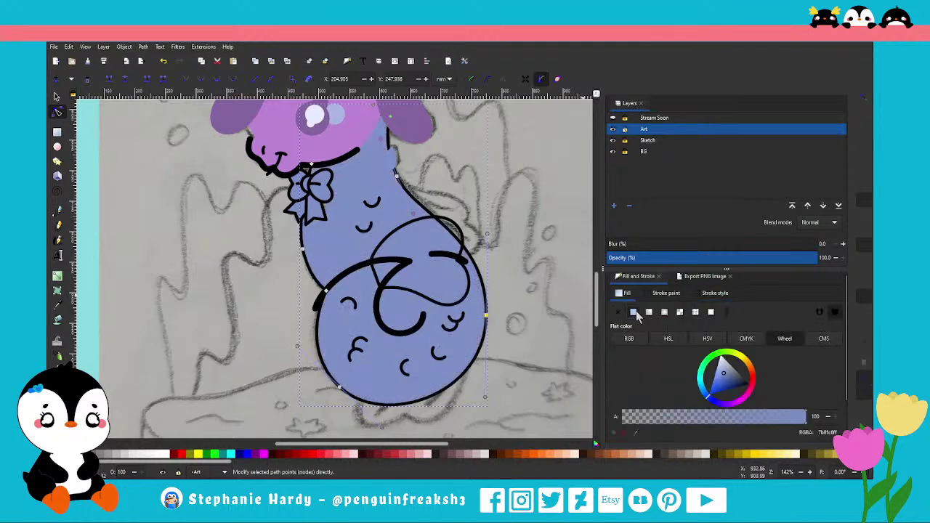
pyautogui.press('d')
pyautogui.click(255, 119)
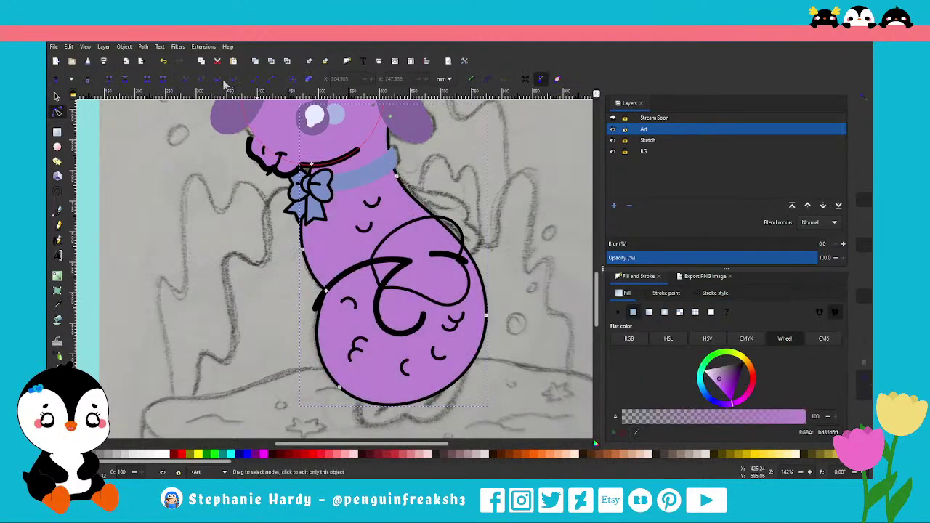
# Set the body's stroke paint to No paint and deselect it.
pyautogui.click(57, 98)
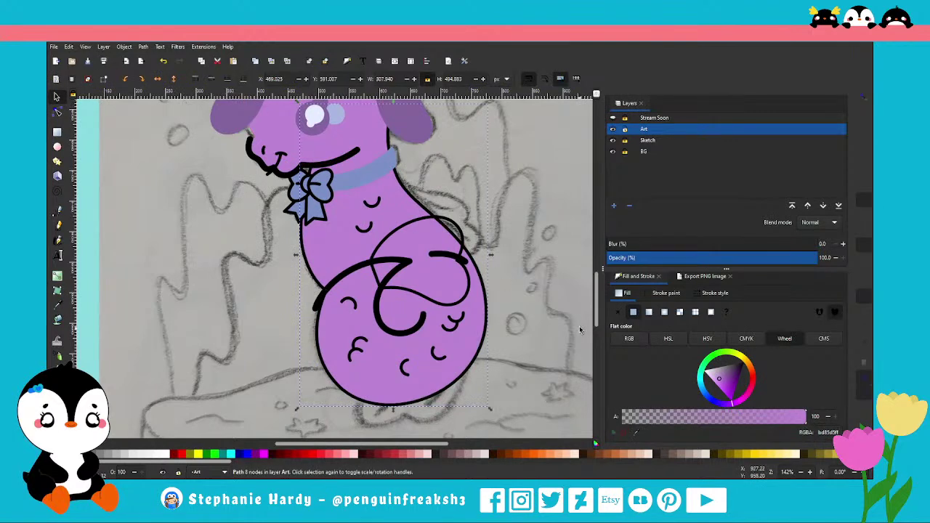
pyautogui.click(666, 293)
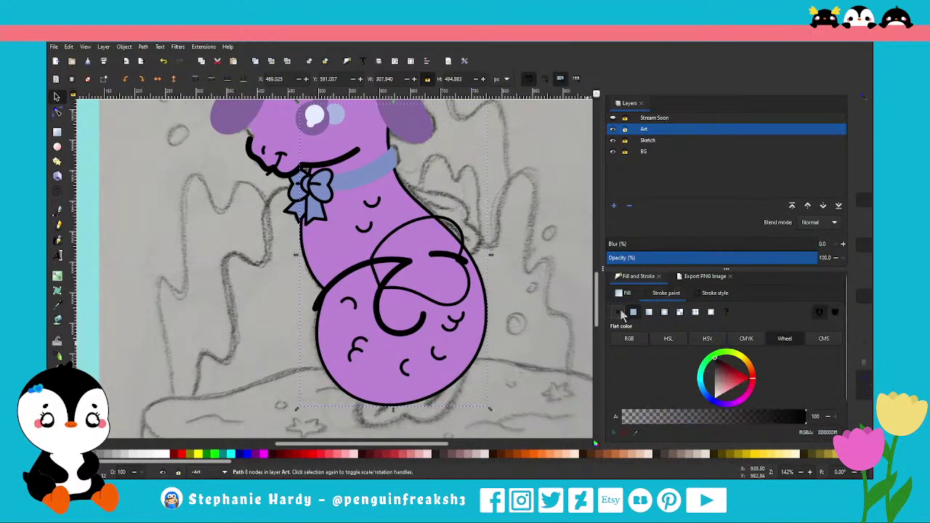
pyautogui.click(618, 311)
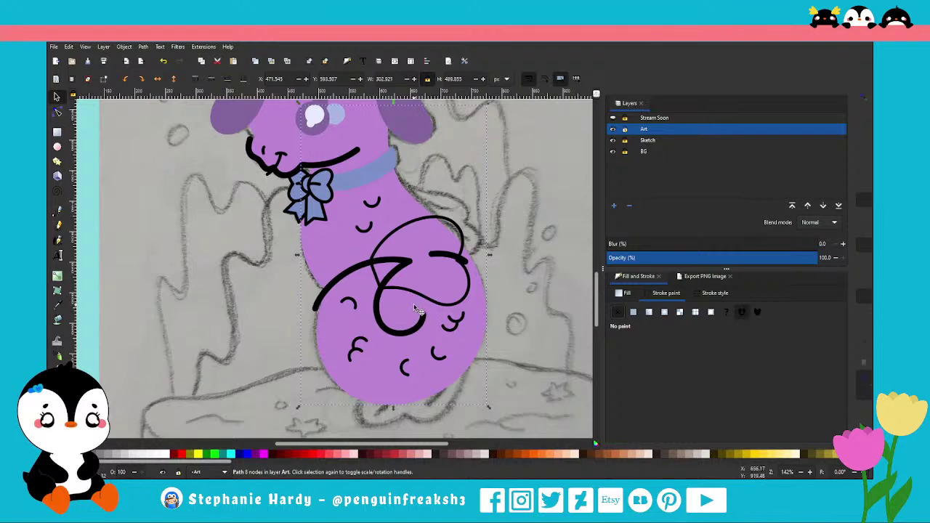
pyautogui.click(519, 336)
pyautogui.scroll(1, 513, 336)
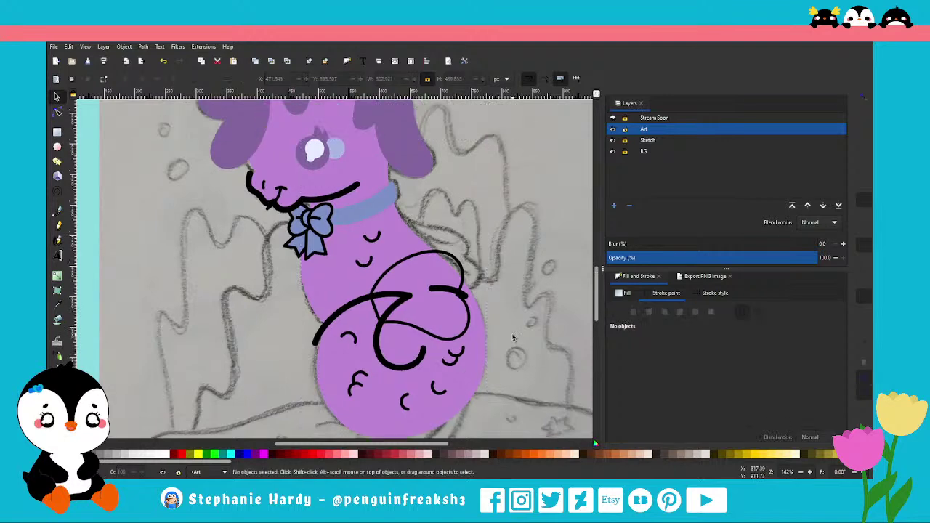
pyautogui.scroll(-2, 512, 337)
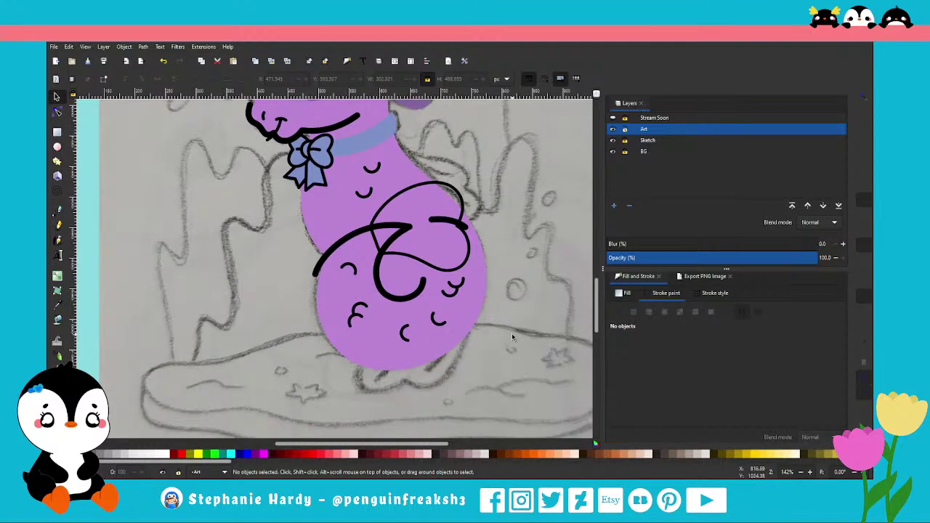
pyautogui.scroll(2, 512, 333)
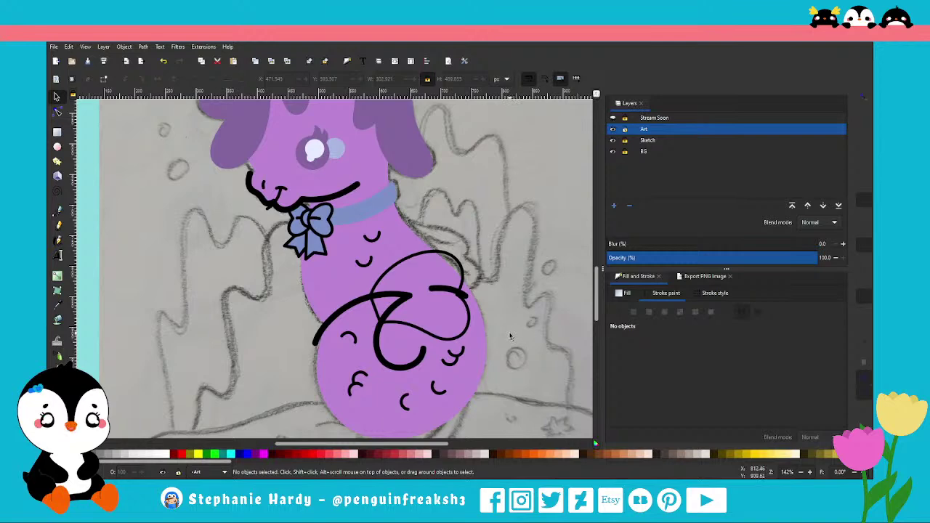
pyautogui.scroll(1, 510, 336)
pyautogui.scroll(-1, 510, 336)
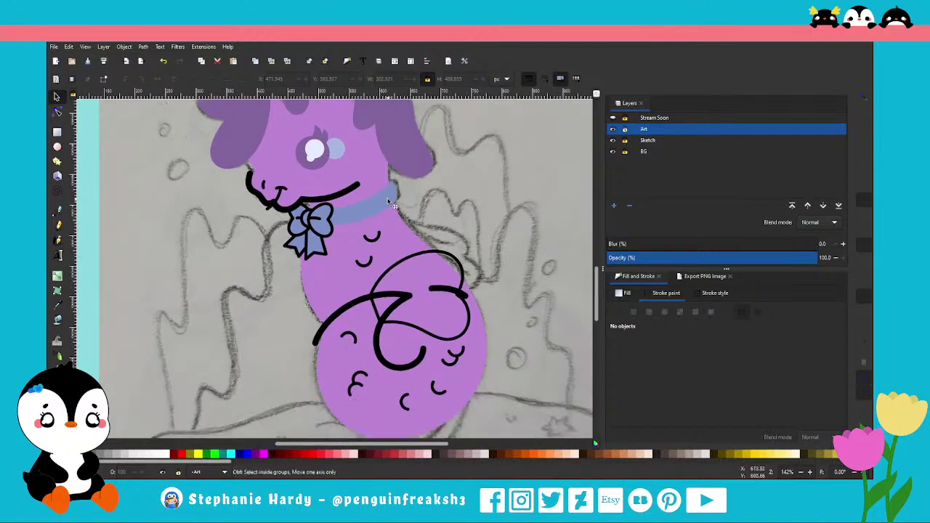
pyautogui.keyDown('ctrl'); pyautogui.scroll(1, 389, 203); pyautogui.keyUp('ctrl')
pyautogui.keyDown('ctrl'); pyautogui.scroll(-1, 385, 203); pyautogui.keyUp('ctrl')
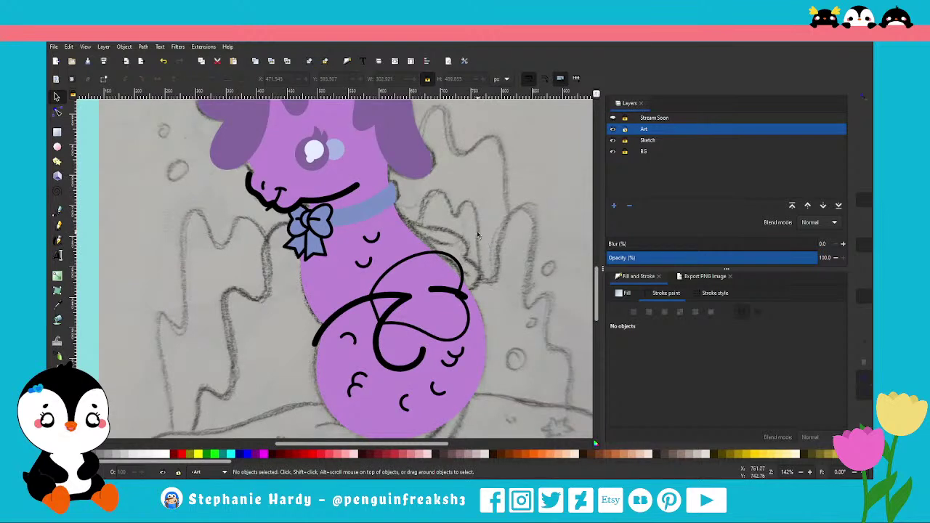
pyautogui.keyDown('ctrl'); pyautogui.scroll(-2, 436, 231); pyautogui.keyUp('ctrl')
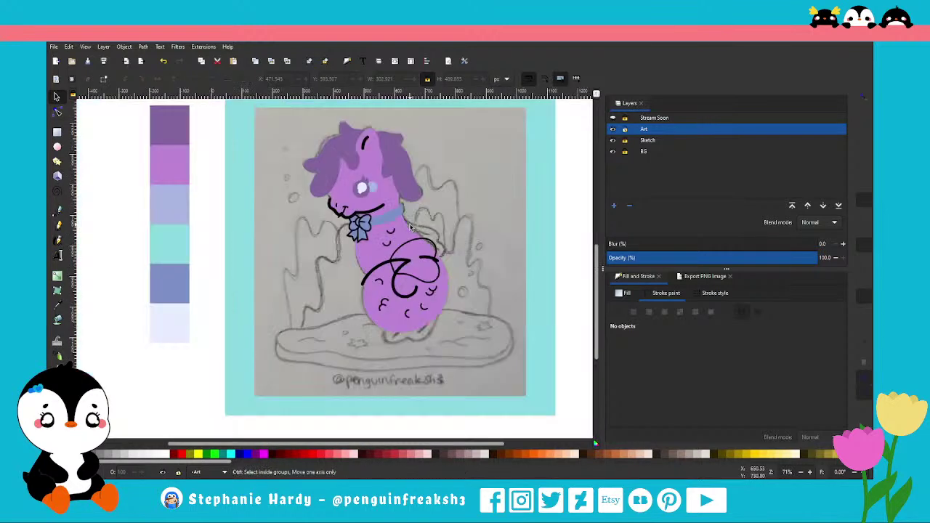
pyautogui.keyDown('ctrl'); pyautogui.scroll(1, 429, 302); pyautogui.keyUp('ctrl')
pyautogui.keyDown('ctrl'); pyautogui.scroll(1, 410, 247); pyautogui.keyUp('ctrl')
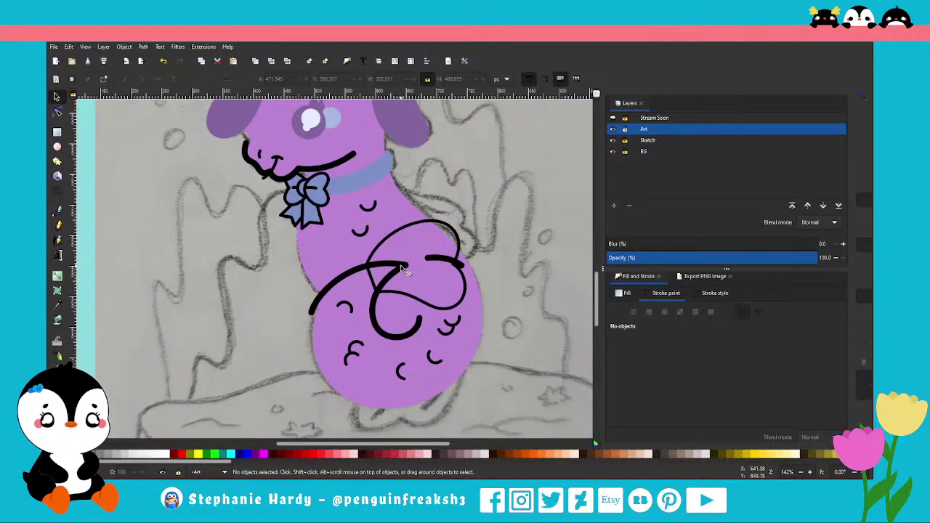
# Remove the black loop's outline and fill it with the darker purple swatch.
pyautogui.click(409, 231)
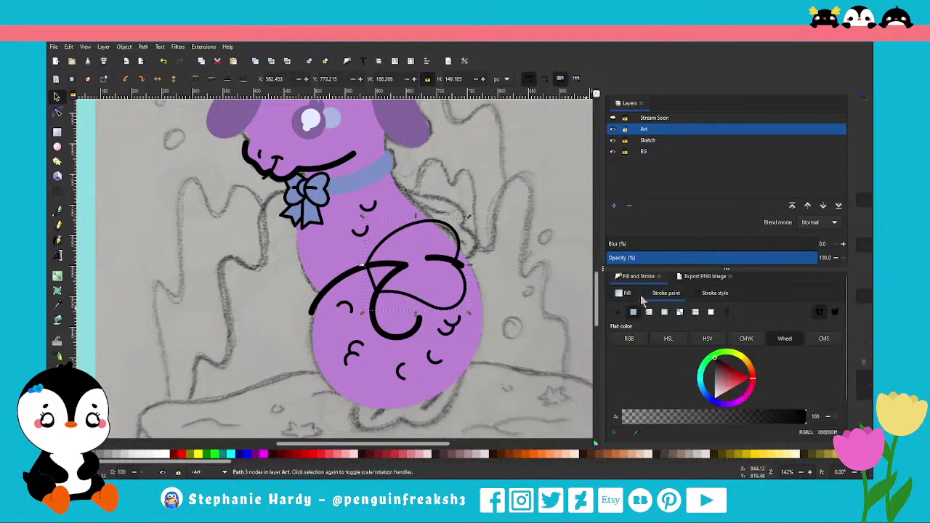
pyautogui.click(618, 313)
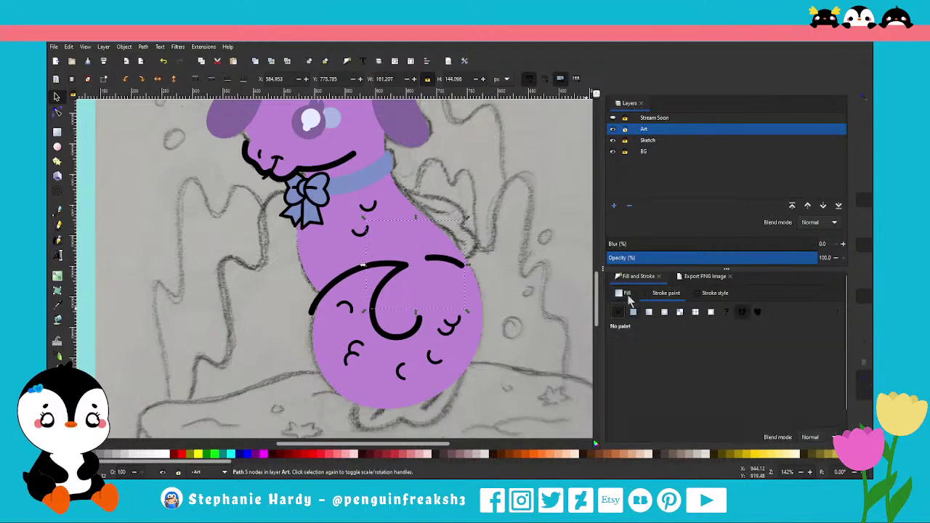
pyautogui.click(623, 293)
pyautogui.click(633, 312)
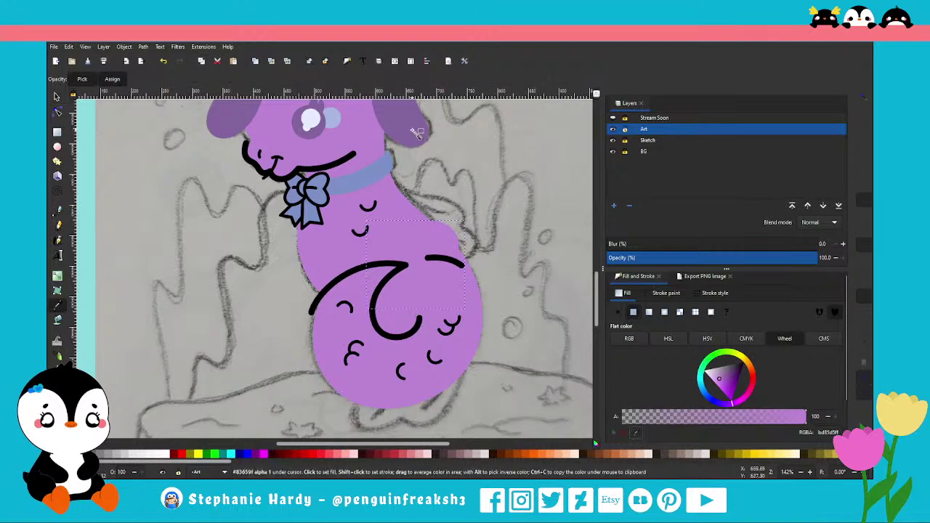
pyautogui.click(719, 385)
pyautogui.press('Escape')
pyautogui.scroll(-1, 484, 271)
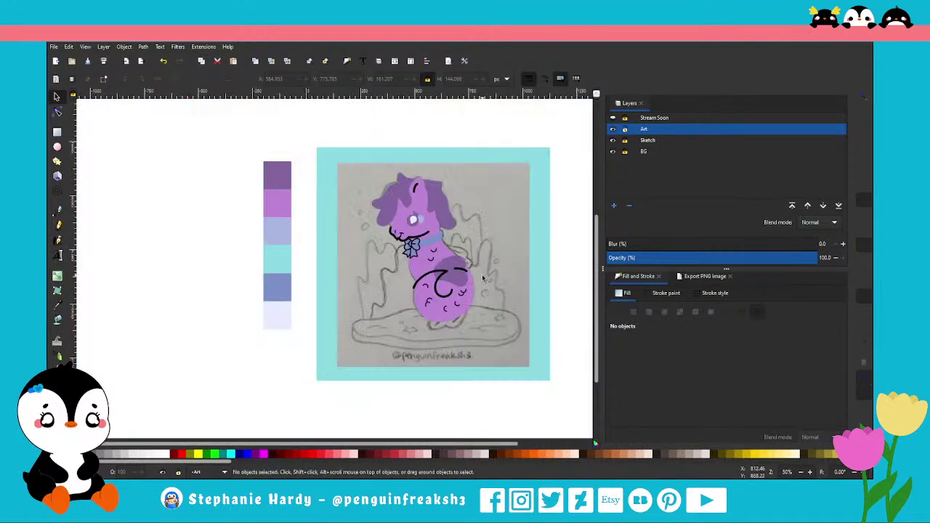
pyautogui.scroll(2, 462, 274)
pyautogui.scroll(1, 396, 271)
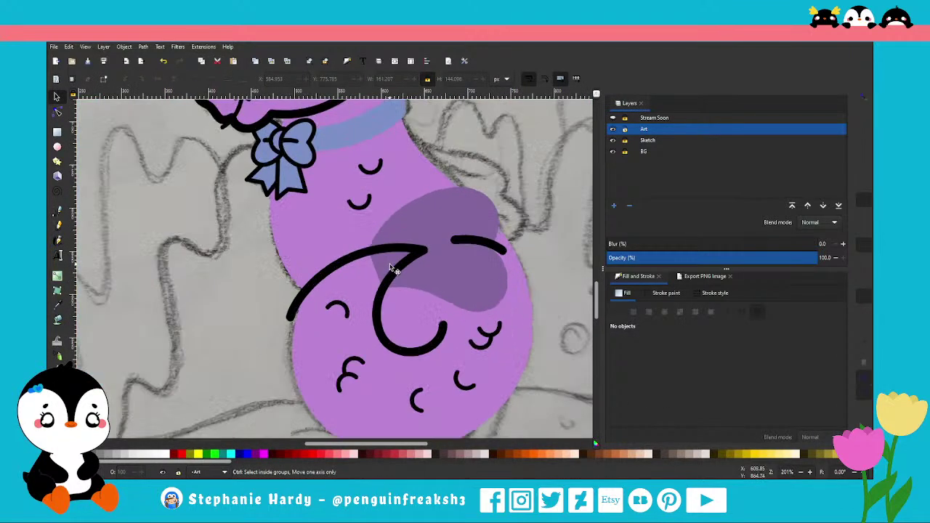
# Drag a node of the dark purple fin up-right to fit the body's curve.
pyautogui.press('n')
pyautogui.click(381, 274)
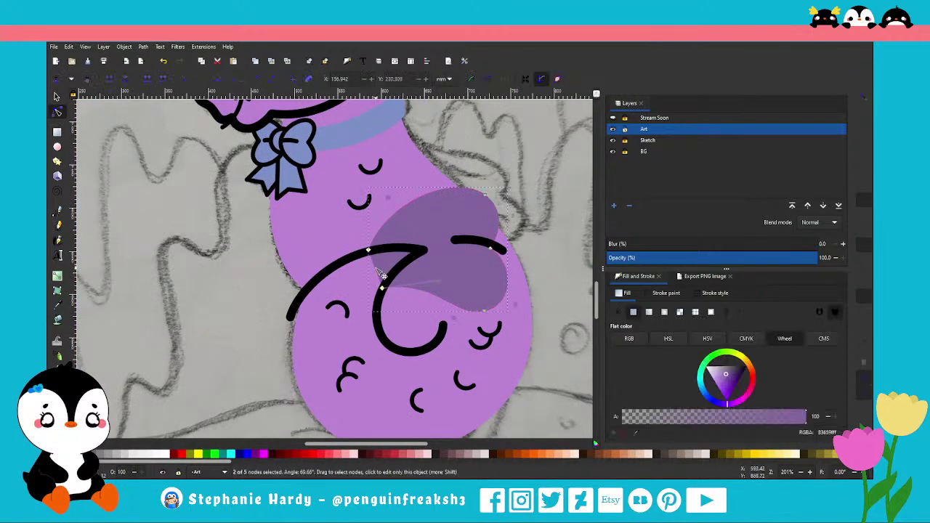
pyautogui.moveTo(381, 274); pyautogui.dragTo(416, 250)
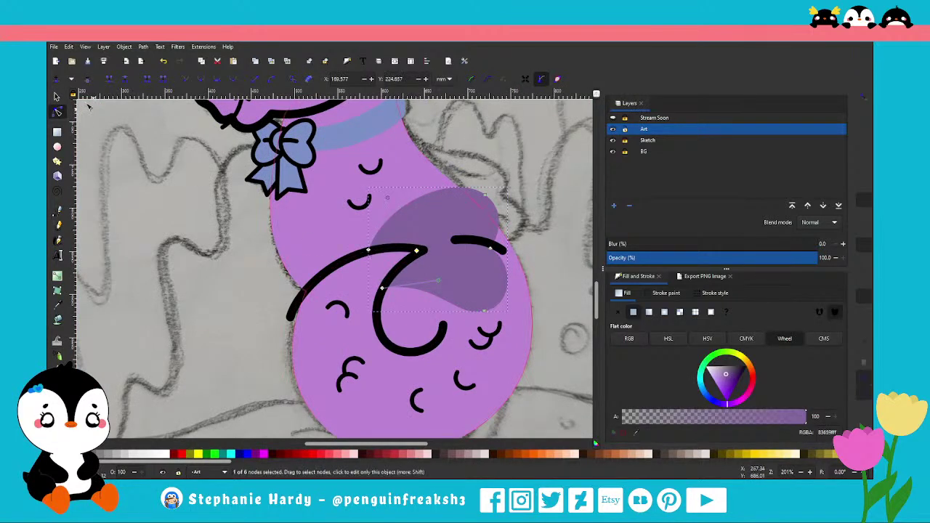
pyautogui.click(57, 97)
pyautogui.press('Escape')
pyautogui.scroll(-1, 341, 293)
pyautogui.scroll(-1, 406, 290)
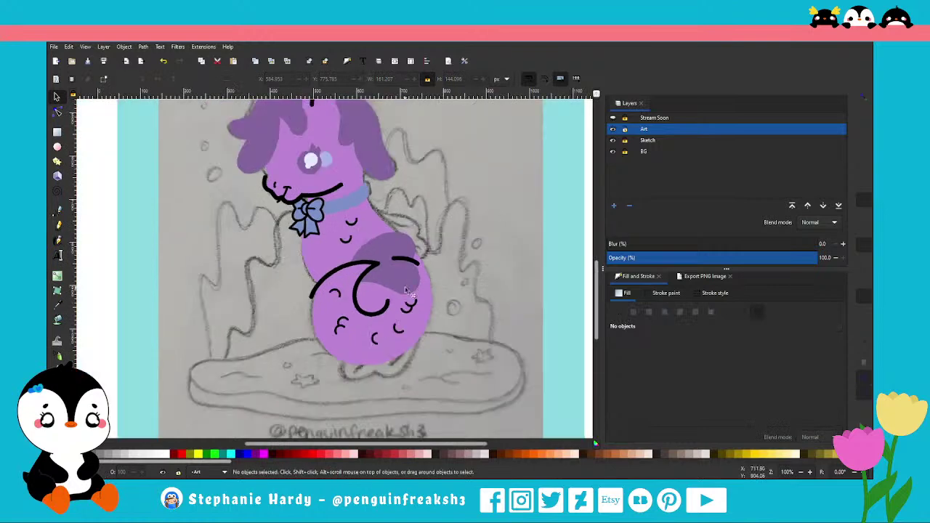
# Recolour the black curve inside the fin to light purple bd85df and deselect it.
pyautogui.click(420, 269)
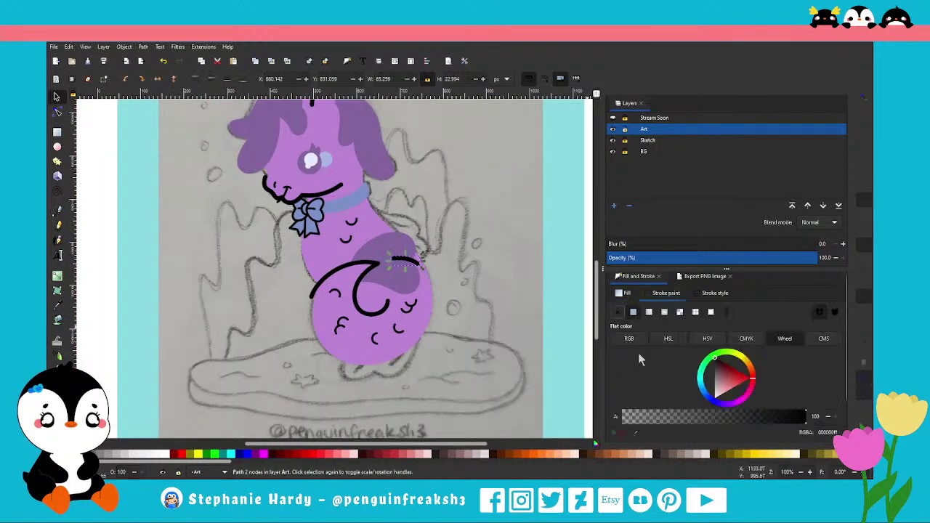
pyautogui.click(636, 434)
pyautogui.click(403, 268)
pyautogui.scroll(6, 403, 267)
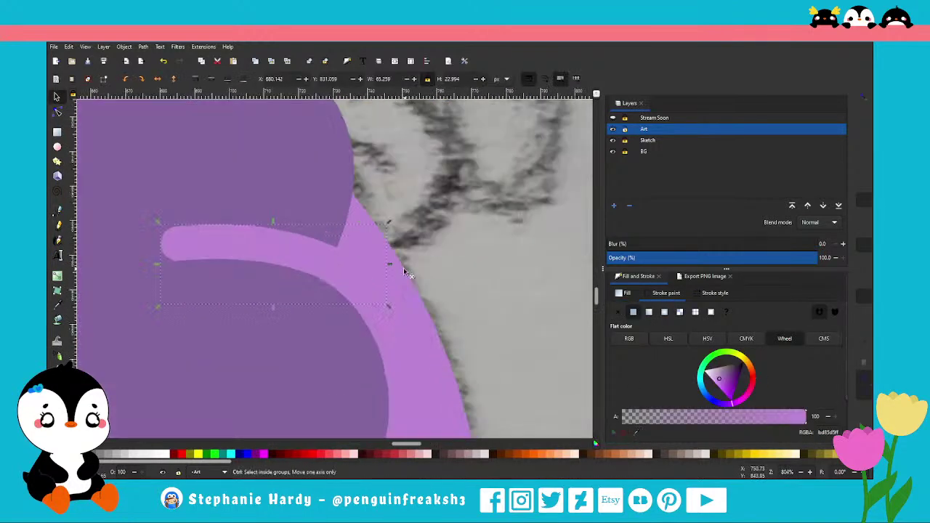
pyautogui.press('n')
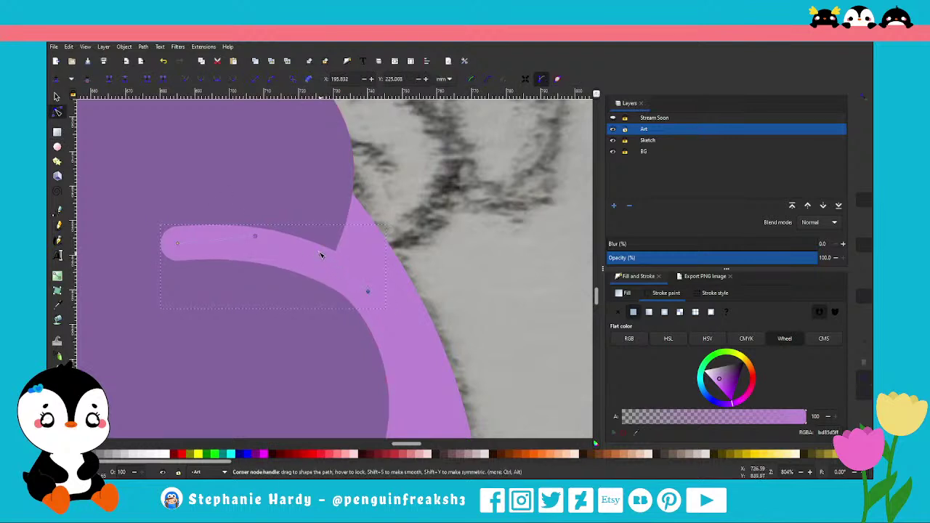
pyautogui.press('s')
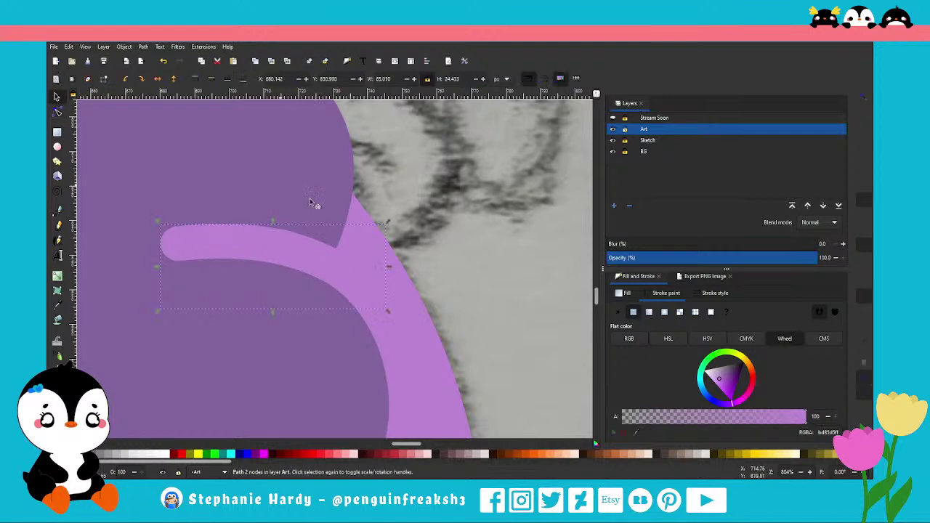
pyautogui.press('Escape')
# Save the drawing.
pyautogui.scroll(-3, 436, 264)
pyautogui.scroll(-3, 440, 265)
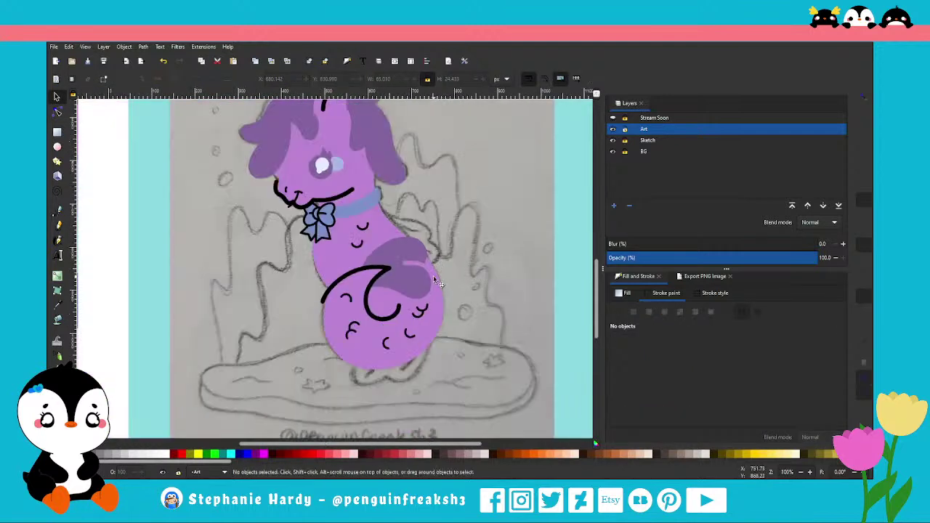
pyautogui.hotkey('ctrl', 's')
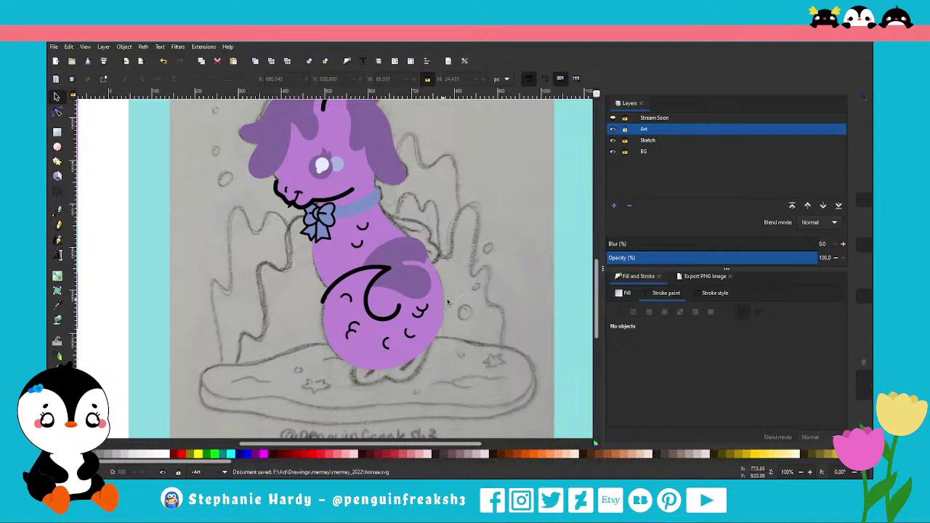
pyautogui.scroll(2, 458, 293)
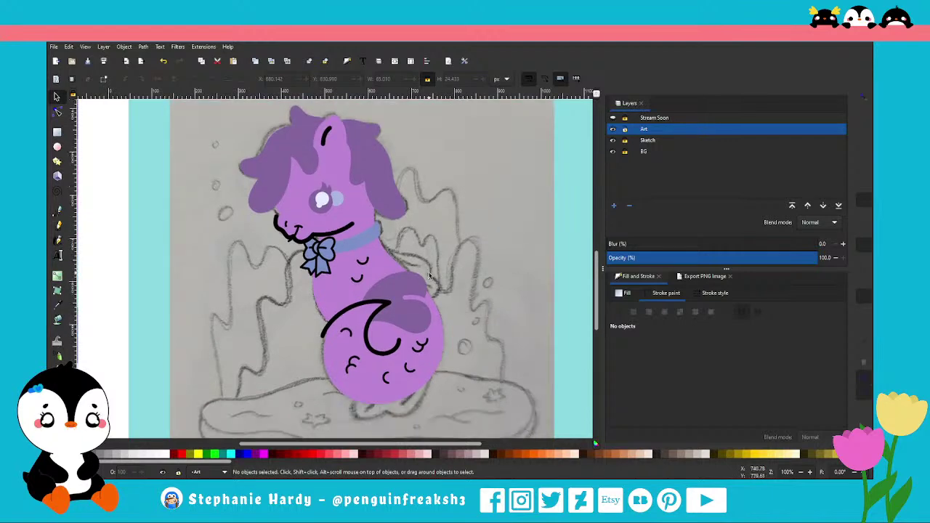
pyautogui.scroll(-2, 432, 263)
pyautogui.scroll(2, 334, 226)
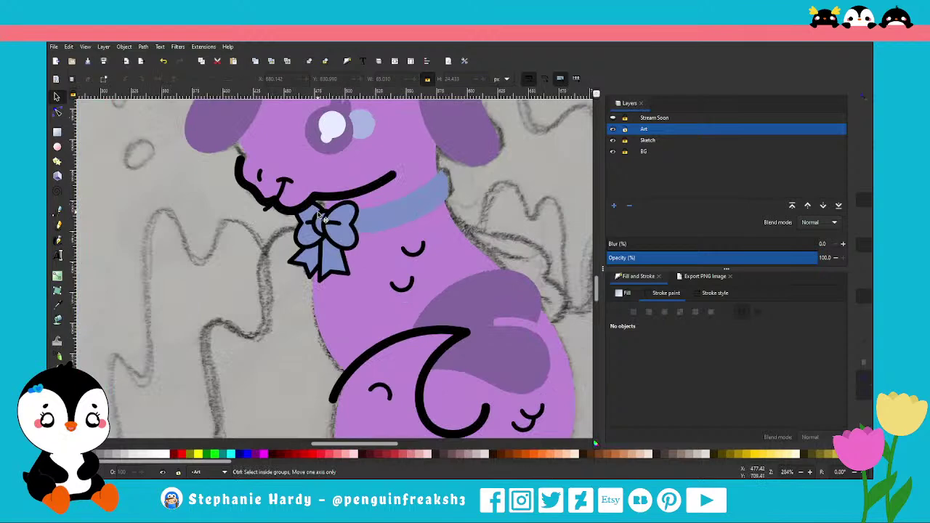
pyautogui.scroll(1, 345, 231)
# Try removing the left bow tail's outline, then undo it.
pyautogui.click(368, 263)
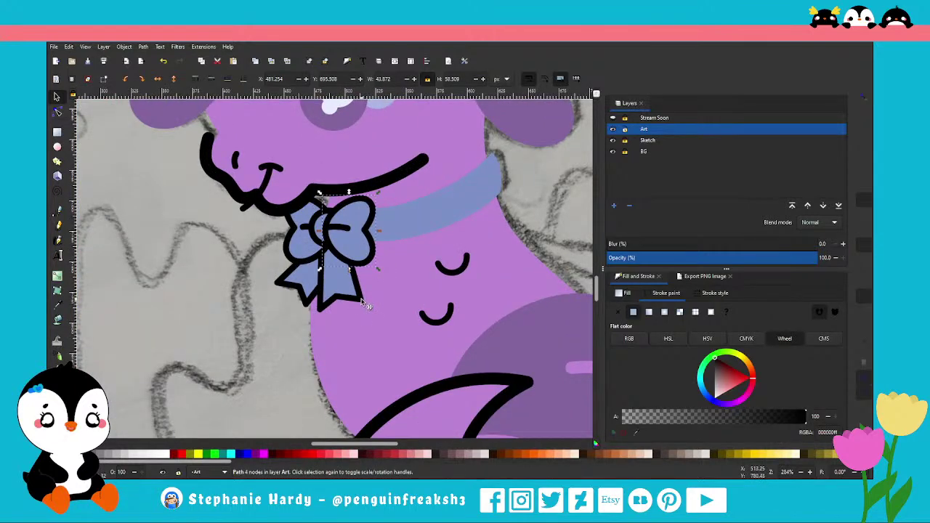
pyautogui.click(307, 309)
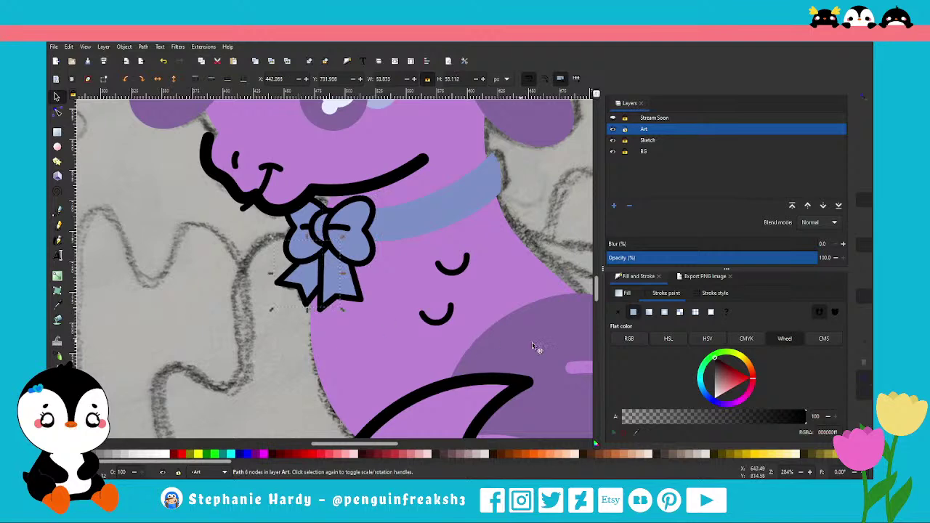
pyautogui.click(618, 313)
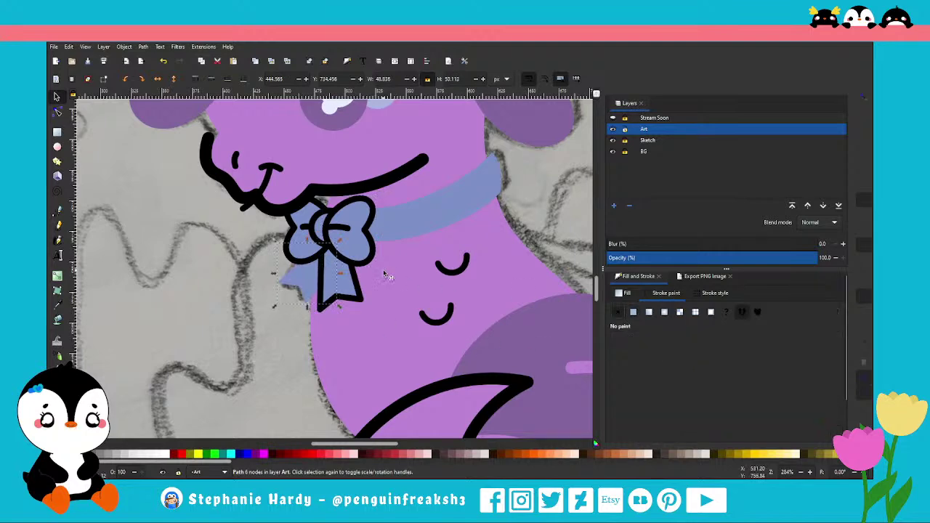
pyautogui.click(287, 253)
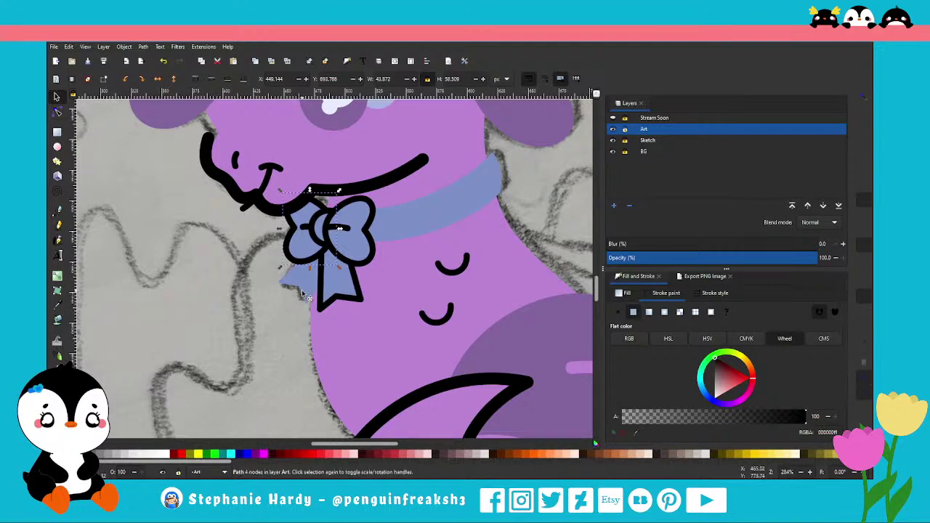
pyautogui.hotkey('ctrl', 'z')
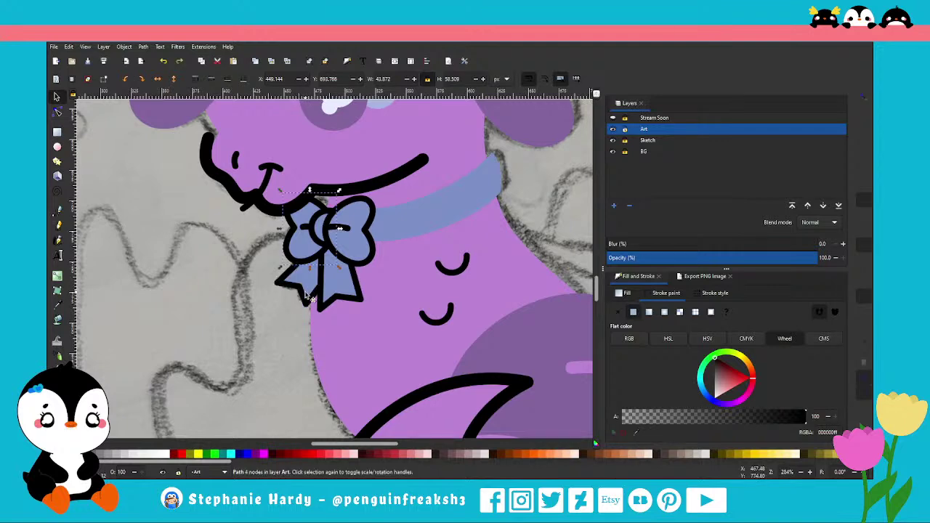
# Give the bow tails, loops and centre circle outlines the body's purple with the Dropper.
pyautogui.keyDown('shift'); pyautogui.click(308, 295); pyautogui.keyUp('shift')
pyautogui.keyDown('shift'); pyautogui.click(348, 300); pyautogui.keyUp('shift')
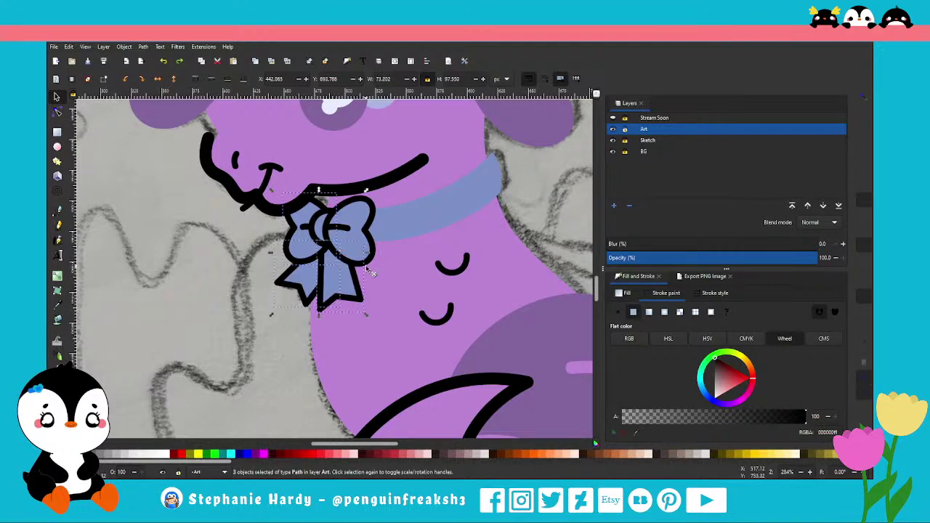
pyautogui.keyDown('shift'); pyautogui.click(319, 220); pyautogui.keyUp('shift')
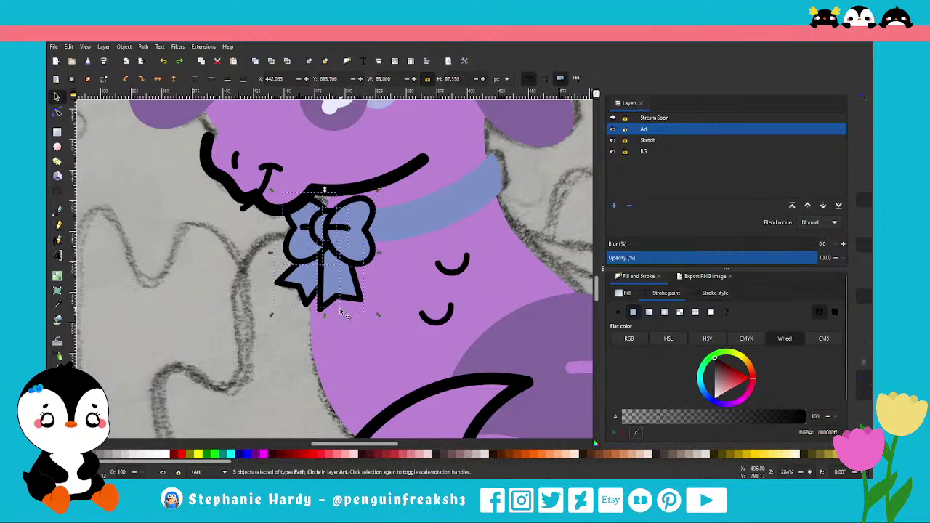
pyautogui.click(363, 343)
pyautogui.click(281, 284)
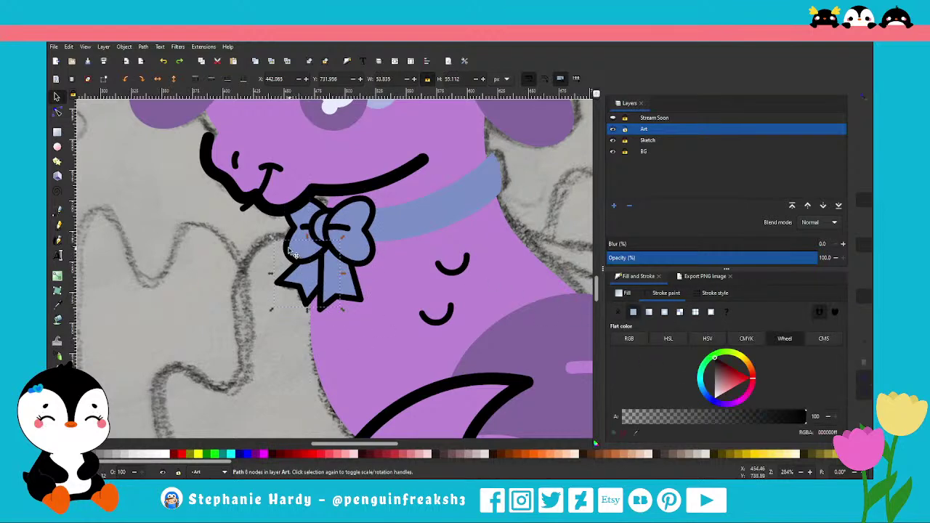
pyautogui.keyDown('shift'); pyautogui.click(305, 231); pyautogui.keyUp('shift')
pyautogui.keyDown('shift'); pyautogui.click(318, 219); pyautogui.keyUp('shift')
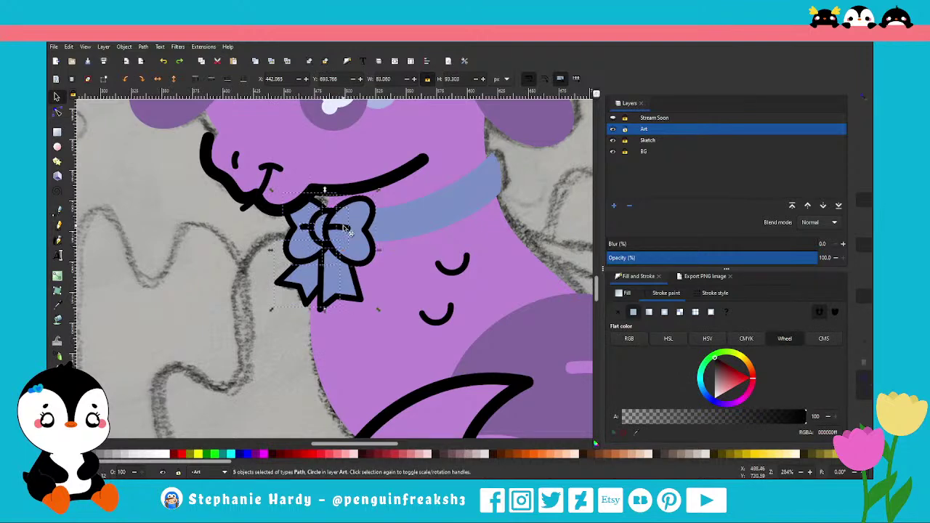
pyautogui.press('d')
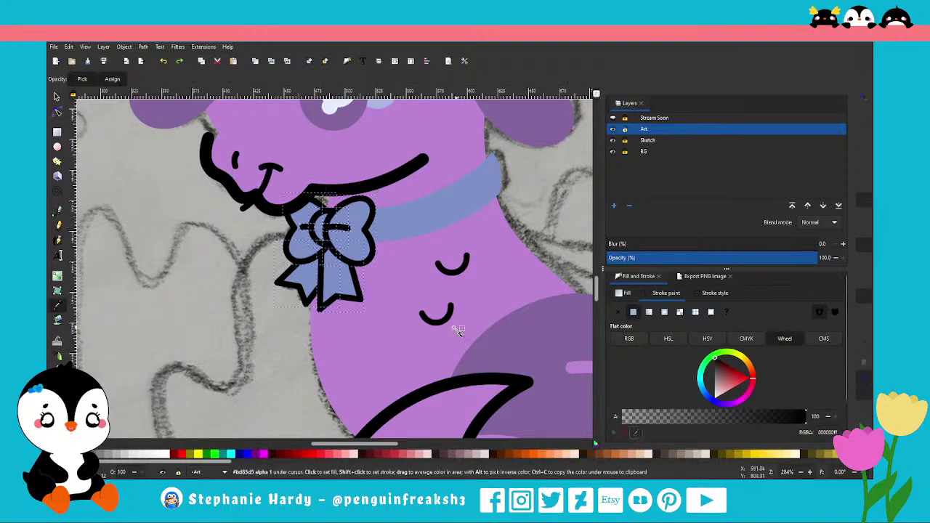
pyautogui.keyDown('shift'); pyautogui.click(359, 317); pyautogui.keyUp('shift')
pyautogui.click(228, 250)
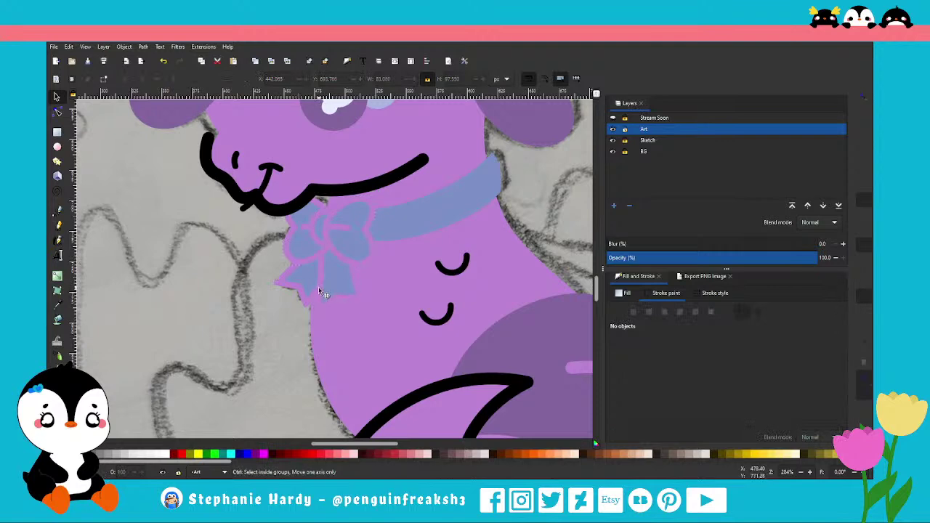
# Save the drawing.
pyautogui.scroll(-1, 318, 287)
pyautogui.scroll(-1, 374, 280)
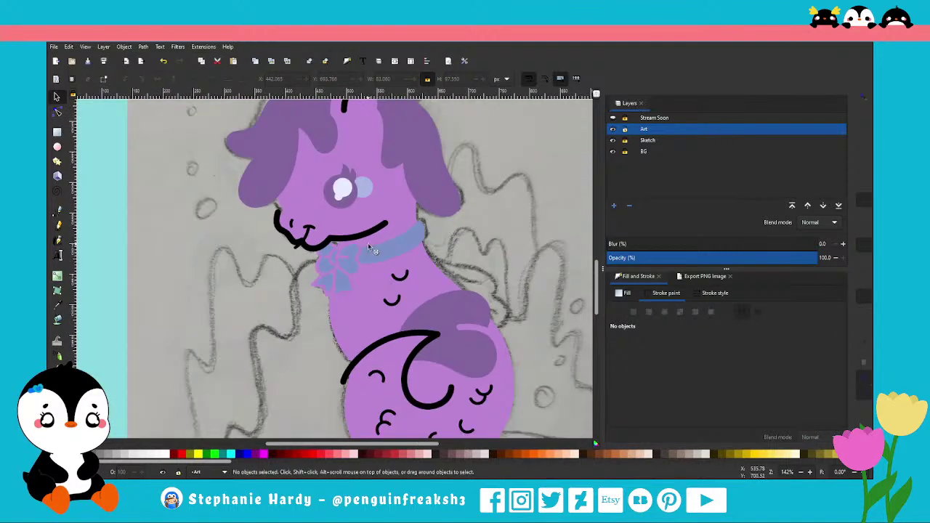
pyautogui.click(87, 62)
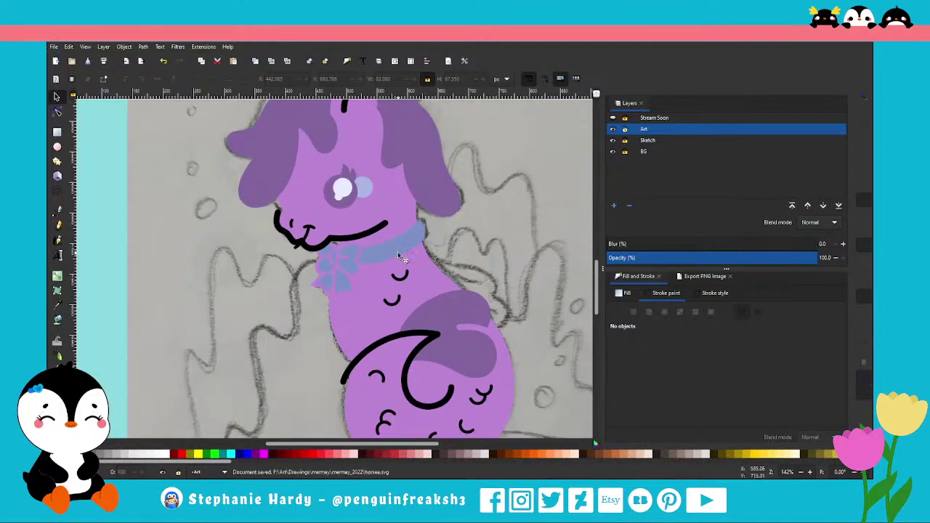
pyautogui.scroll(-1, 396, 256)
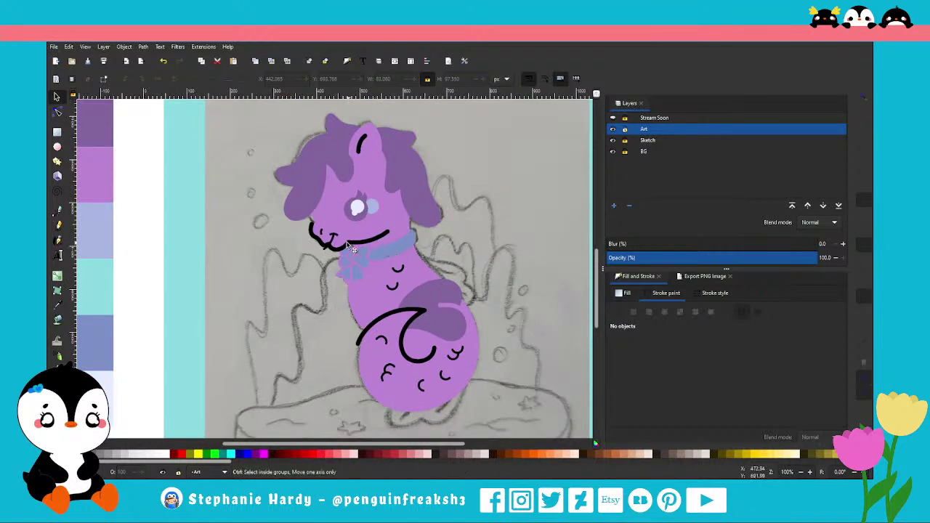
pyautogui.scroll(3, 350, 267)
# Delete the left curl nodes from the black mouth line.
pyautogui.press('n')
pyautogui.click(267, 235)
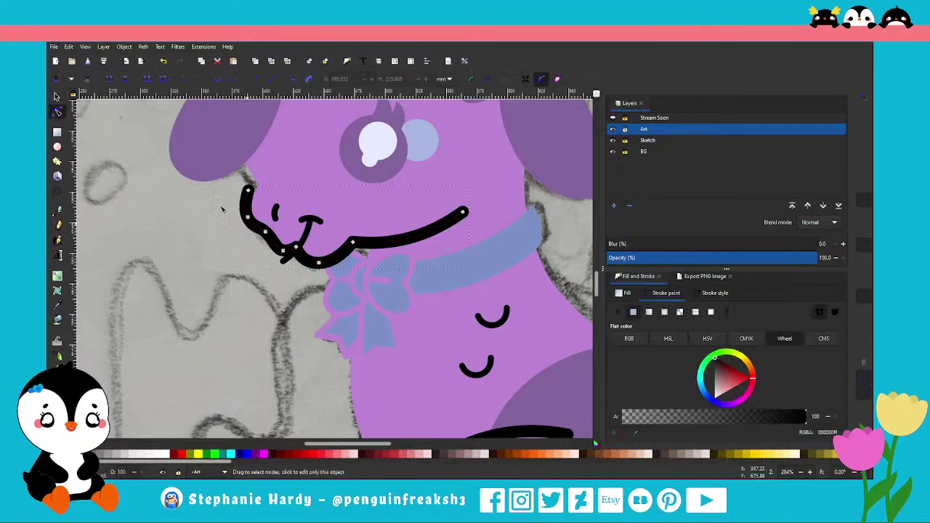
pyautogui.moveTo(248, 211); pyautogui.dragTo(309, 266)
pyautogui.press('Delete')
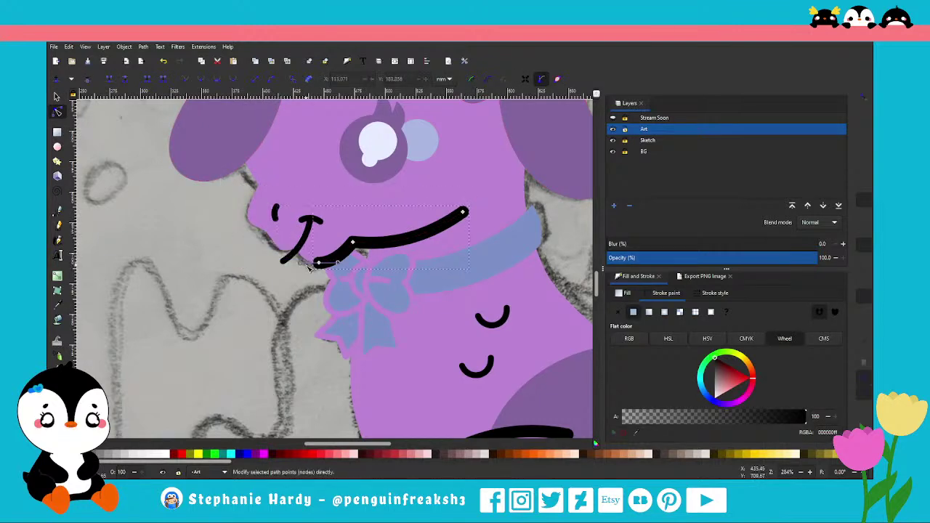
# Reshape the mouth line's new end node and its curve handle along the jaw.
pyautogui.keyDown('ctrl'); pyautogui.scroll(1, 313, 266); pyautogui.keyUp('ctrl')
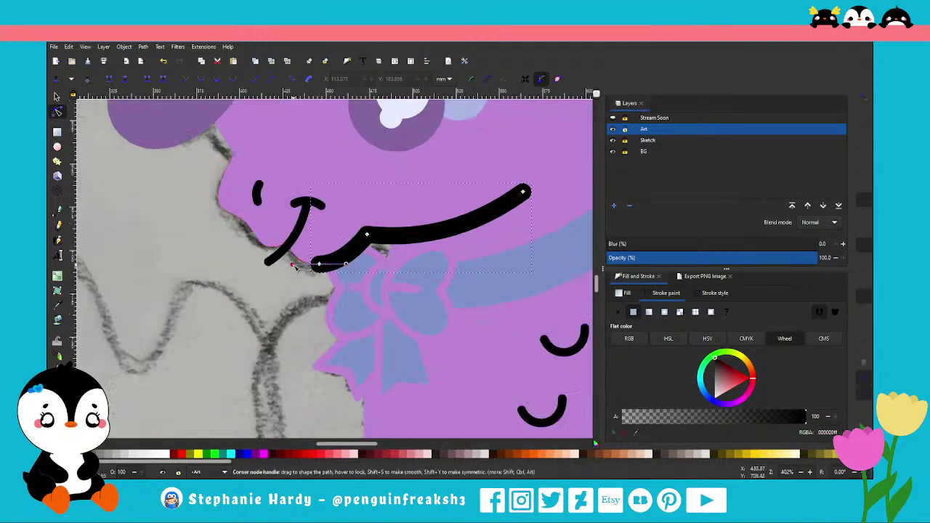
pyautogui.moveTo(318, 265); pyautogui.dragTo(305, 273)
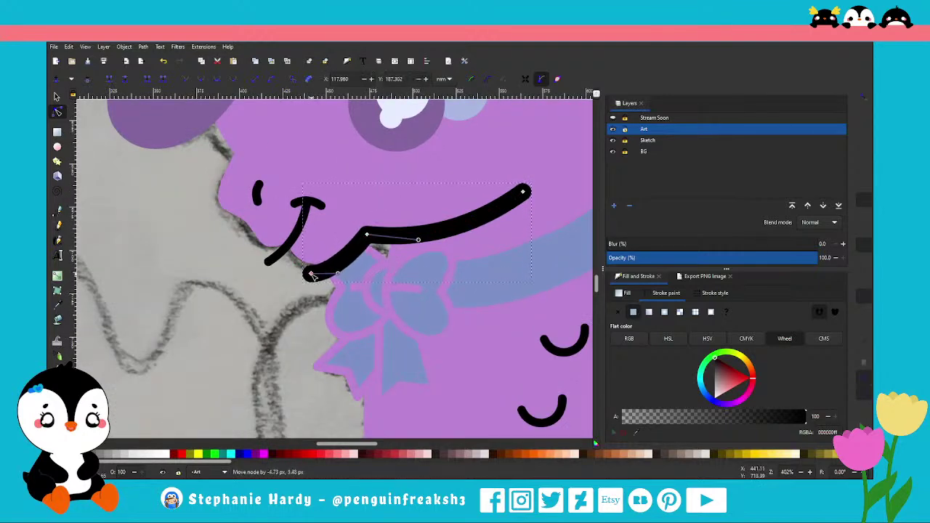
pyautogui.moveTo(332, 272)
pyautogui.mouseDown()
pyautogui.moveTo(346, 277)
pyautogui.moveTo(290, 264)
pyautogui.mouseUp()
pyautogui.scroll(3, 311, 274)
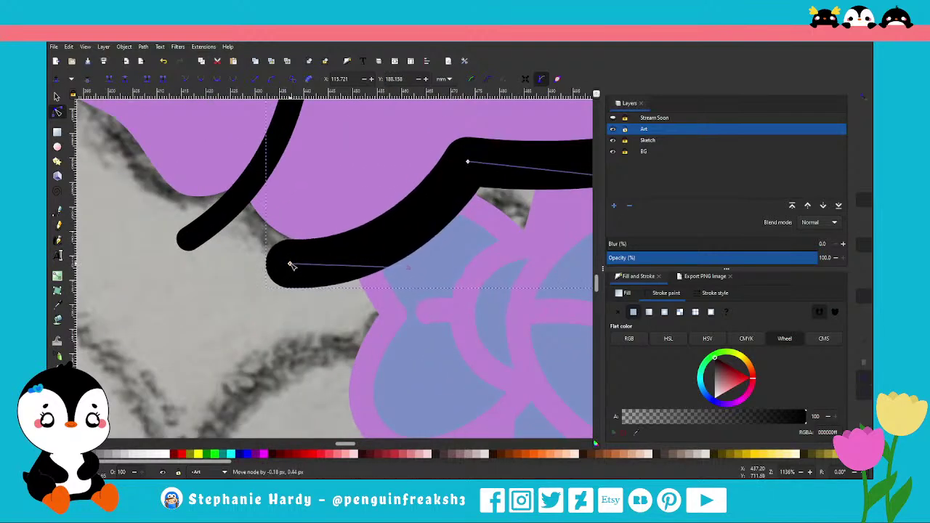
pyautogui.moveTo(408, 270); pyautogui.dragTo(414, 285)
pyautogui.scroll(-6, 385, 281)
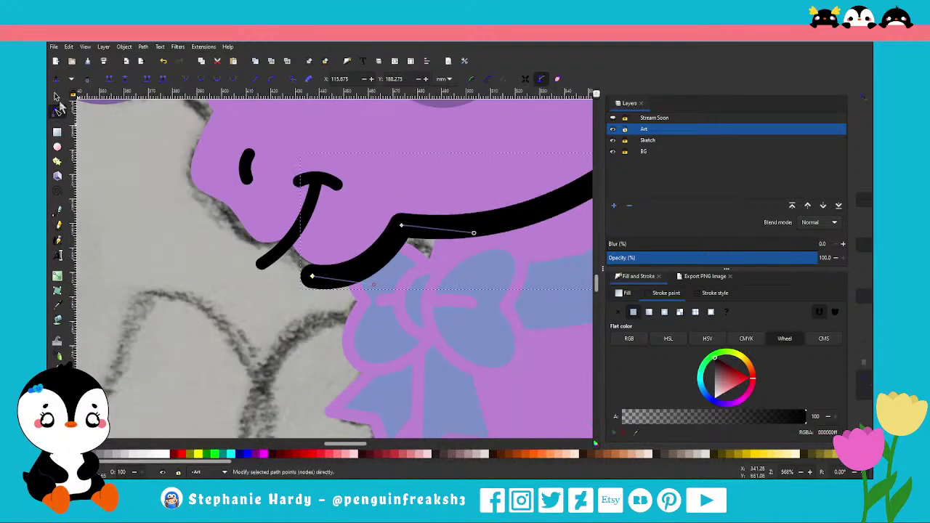
pyautogui.press('s')
pyautogui.press('Escape')
pyautogui.scroll(-2, 290, 282)
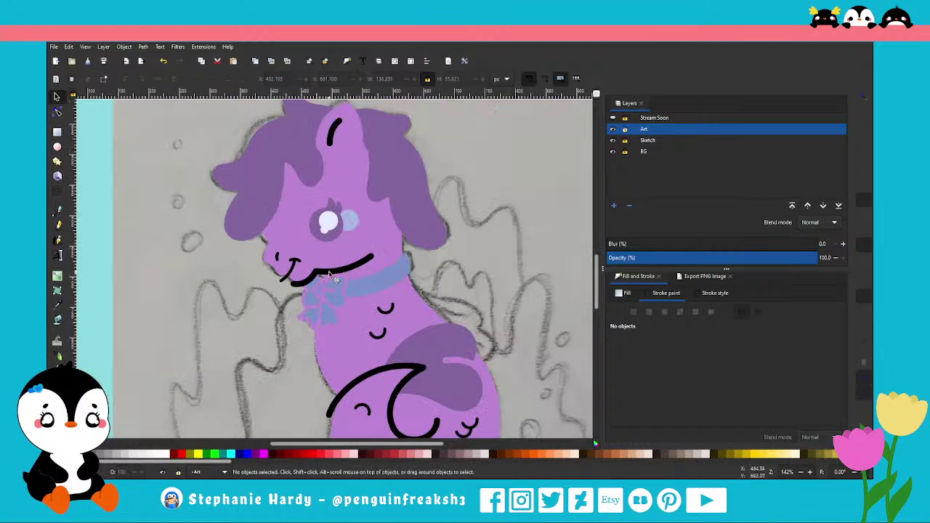
# Save, then give the ear mark pale blue-purple colours picked with the Dropper.
pyautogui.scroll(-1, 371, 262)
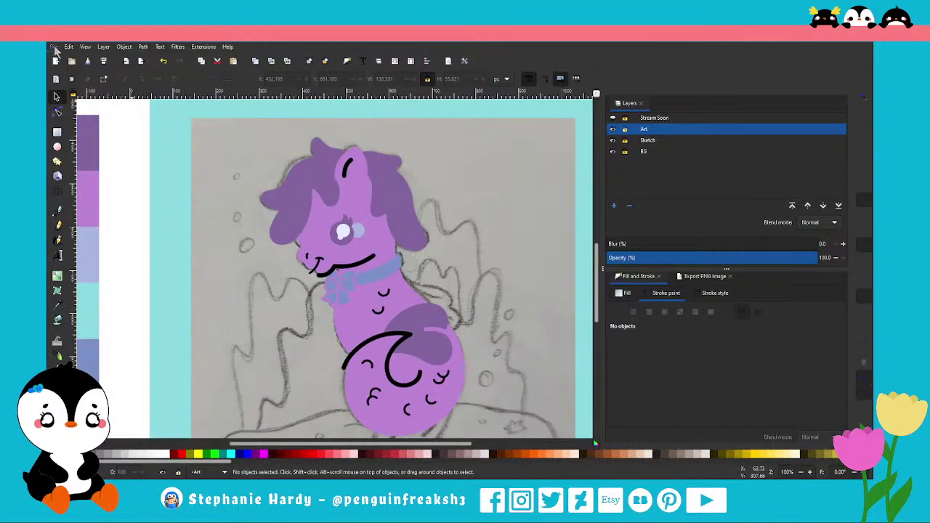
pyautogui.hotkey('ctrl', 's')
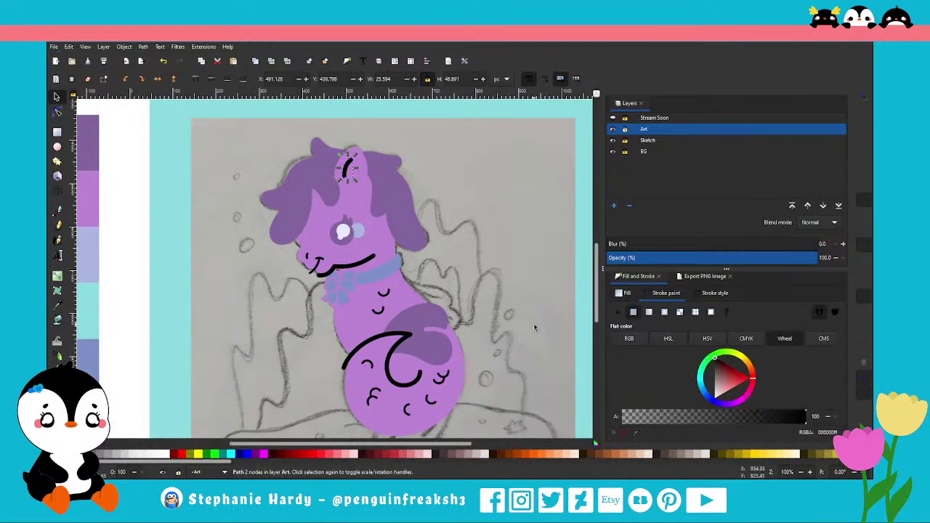
pyautogui.press('d')
pyautogui.click(405, 208)
pyautogui.press('s')
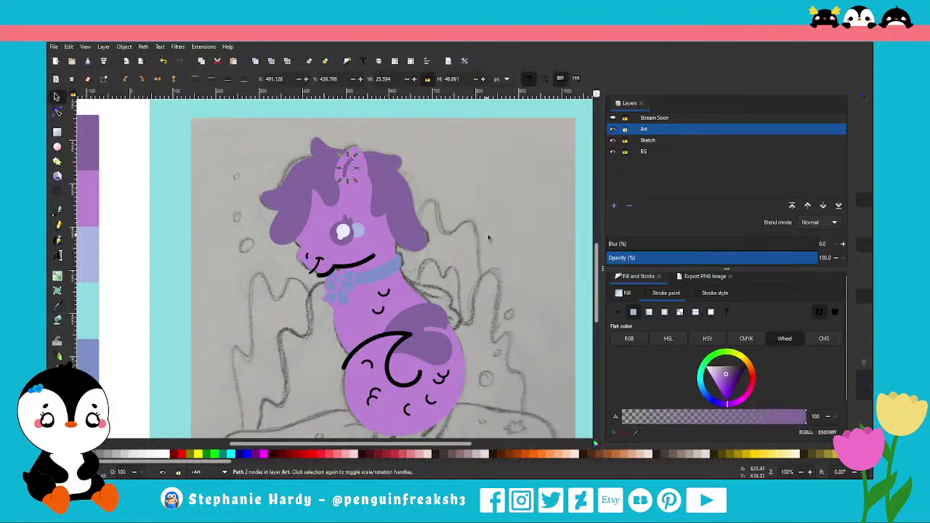
pyautogui.scroll(-3, 490, 234)
pyautogui.scroll(3, 490, 234)
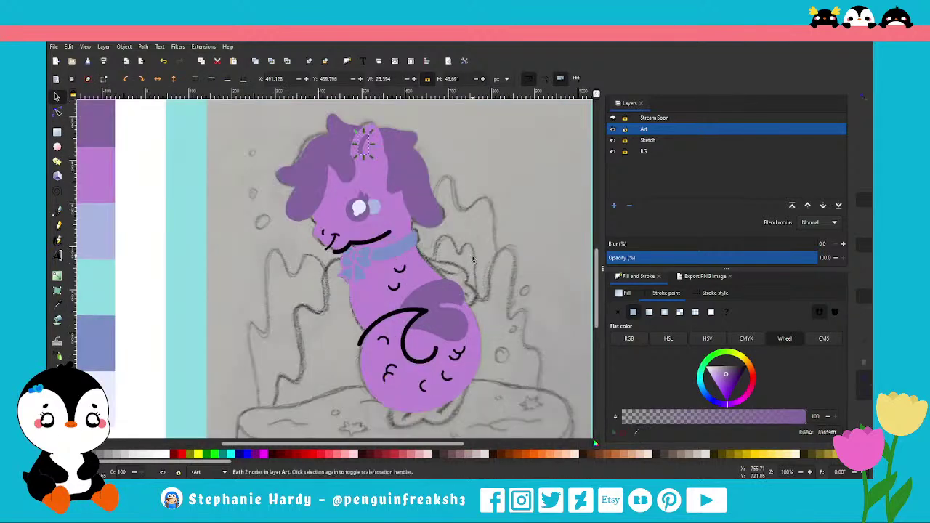
pyautogui.press('d')
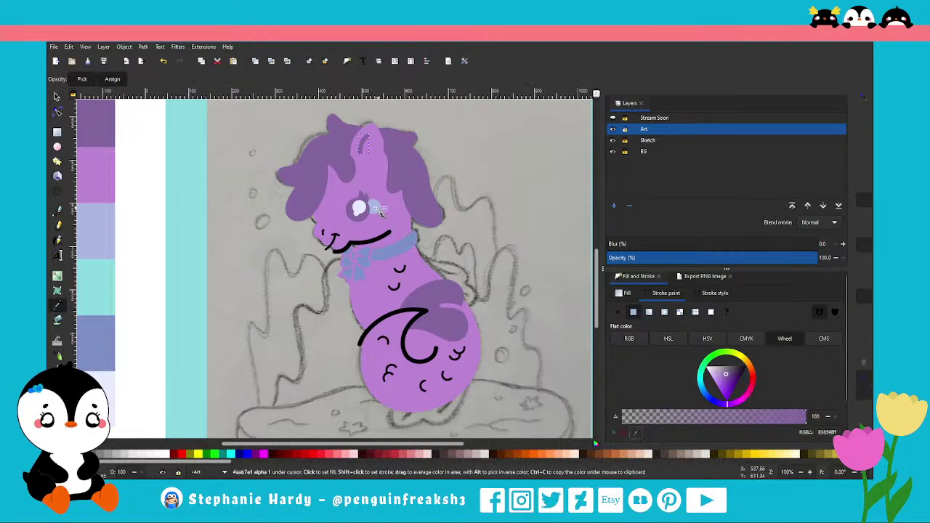
pyautogui.keyDown('shift'); pyautogui.click(405, 227); pyautogui.keyUp('shift')
pyautogui.press('s')
pyautogui.press('Escape')
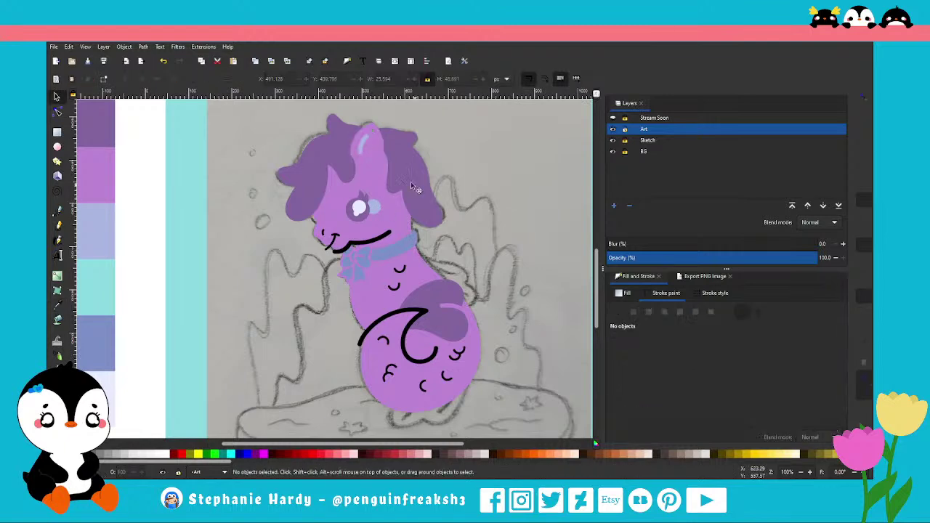
# Recolour the small light-blue stroke in the hair with a Dropper-picked colour.
pyautogui.click(365, 142)
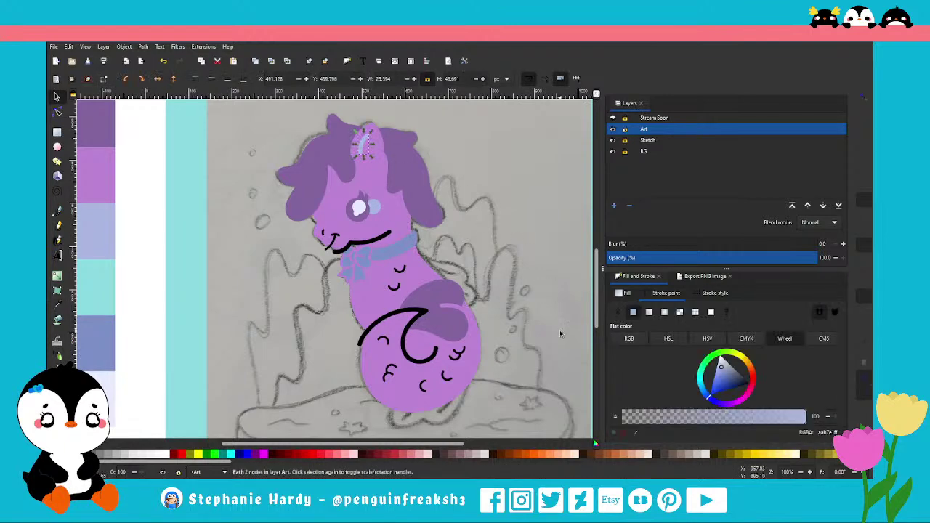
pyautogui.press('d')
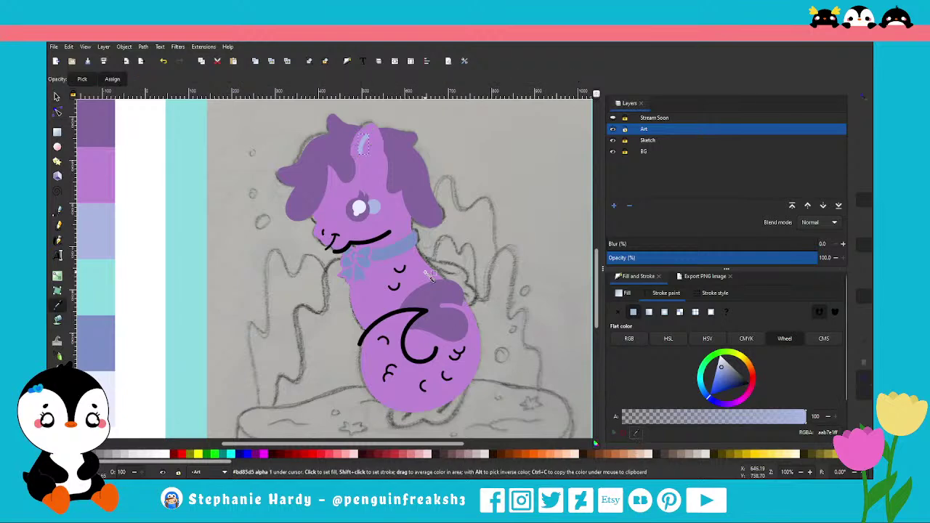
pyautogui.click(102, 347)
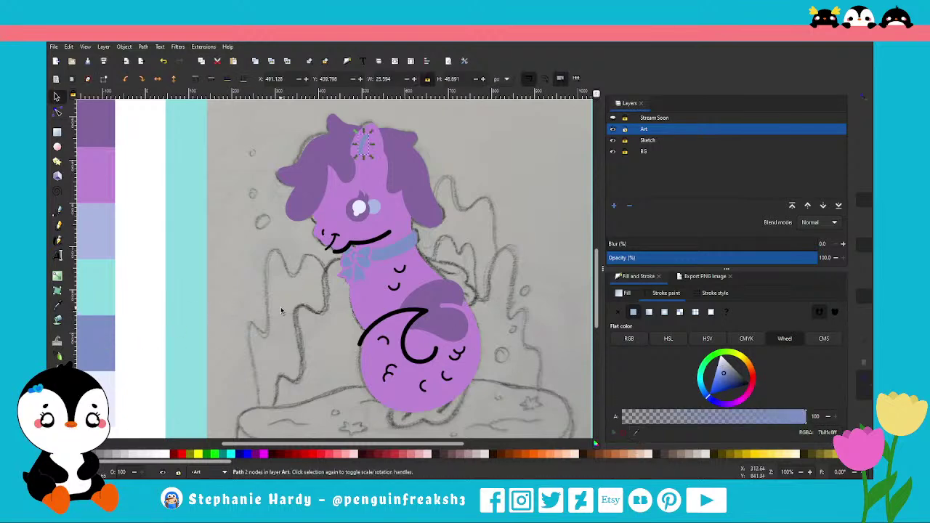
pyautogui.press('Escape')
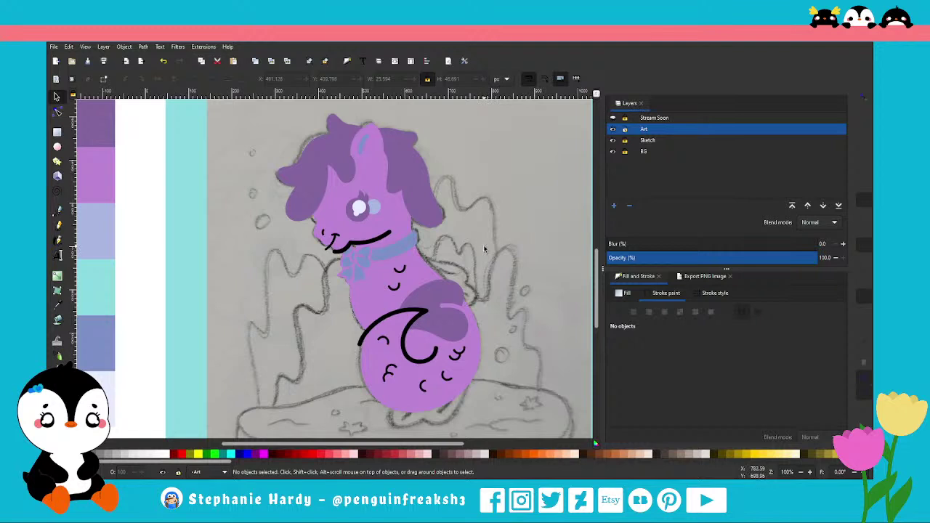
# Make the small black marks on the neck and fin light purple.
pyautogui.click(367, 147)
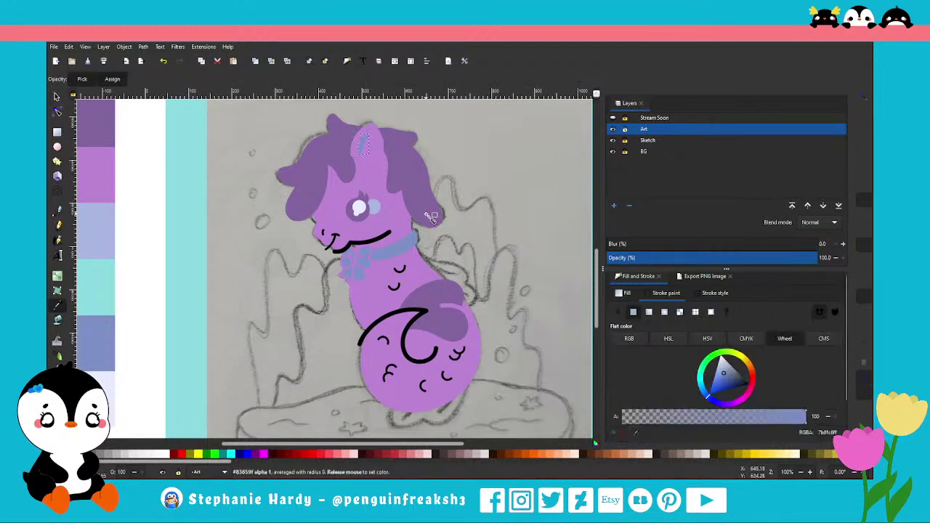
pyautogui.moveTo(380, 254); pyautogui.dragTo(420, 298)
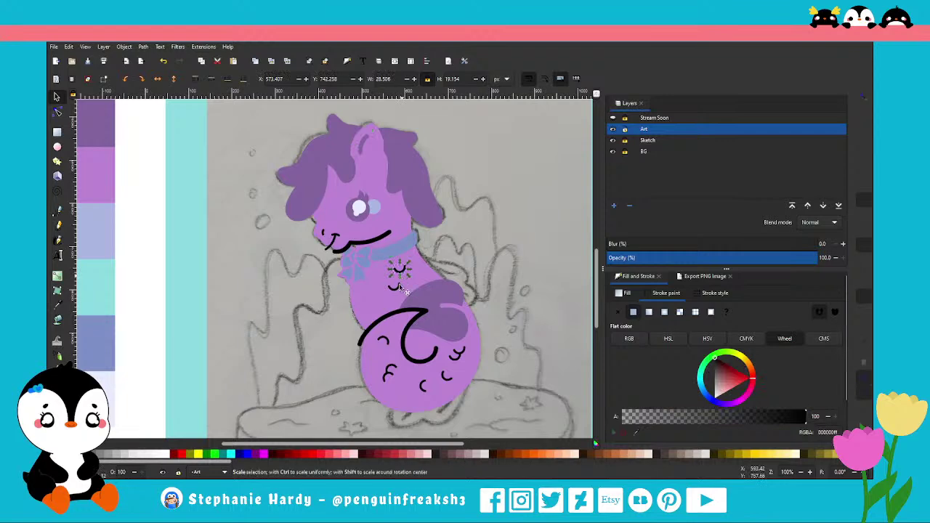
pyautogui.keyDown('shift'); pyautogui.click(388, 346); pyautogui.keyUp('shift')
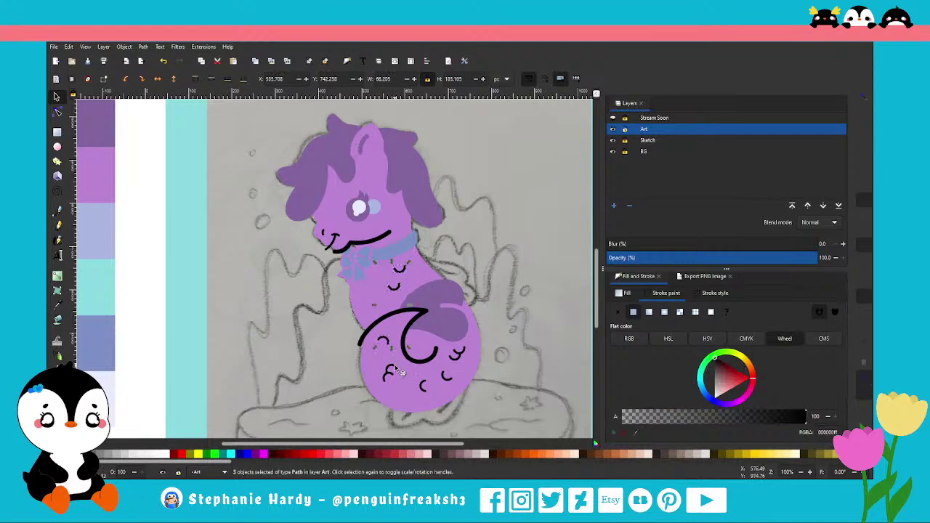
pyautogui.keyDown('shift'); pyautogui.click(446, 376); pyautogui.keyUp('shift')
pyautogui.keyDown('shift'); pyautogui.click(459, 354); pyautogui.keyUp('shift')
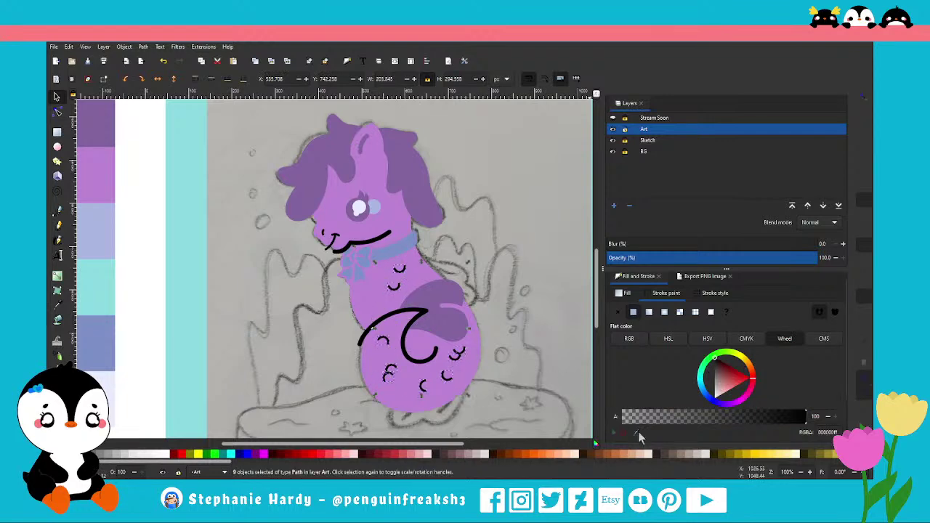
pyautogui.click(636, 432)
pyautogui.click(486, 305)
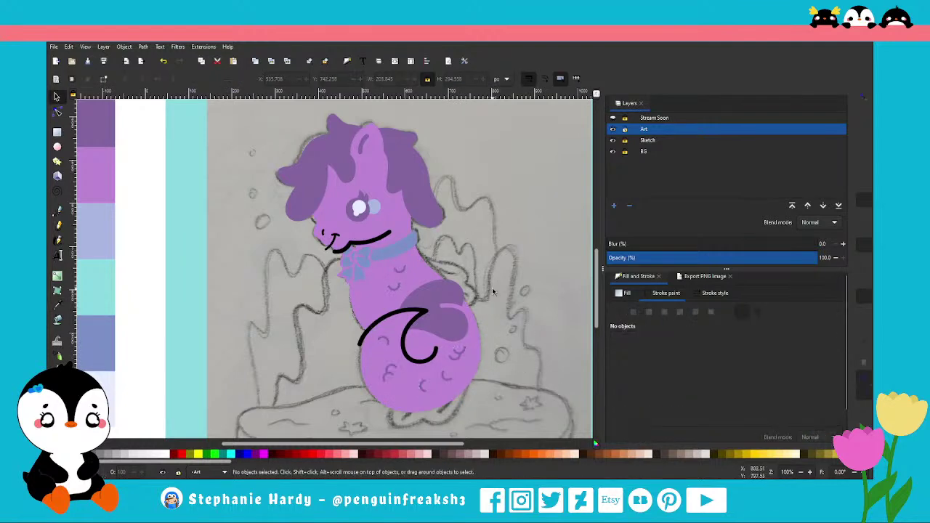
# Save the document.
pyautogui.hotkey('ctrl', 's')
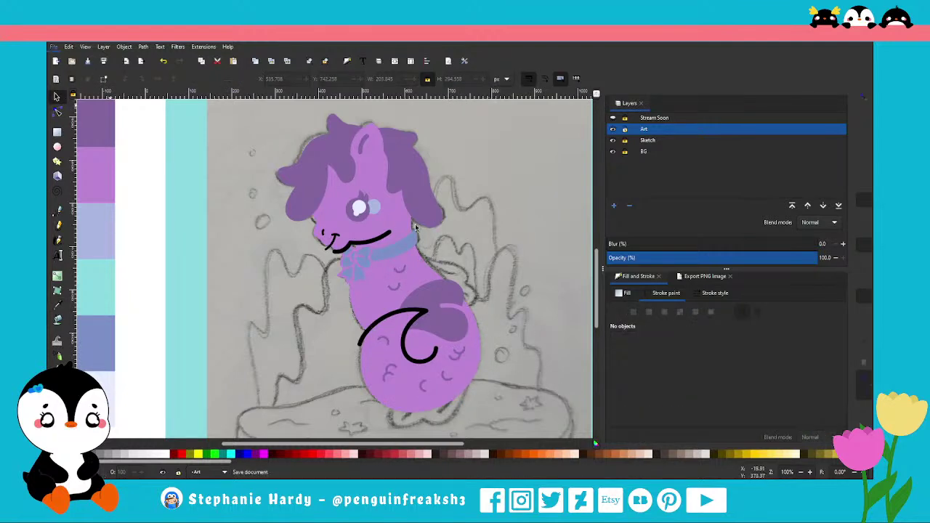
pyautogui.scroll(-1, 484, 235)
pyautogui.scroll(1, 484, 240)
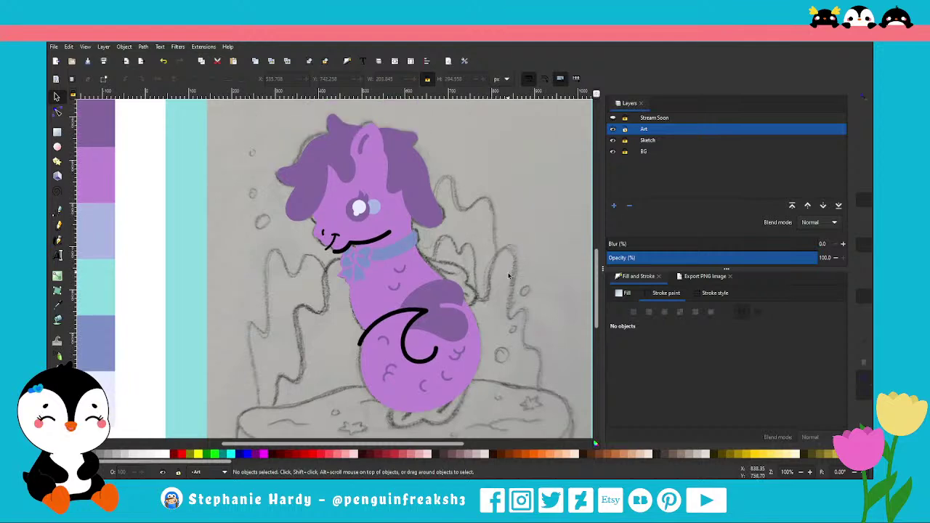
pyautogui.scroll(-2, 511, 272)
pyautogui.scroll(2, 512, 275)
pyautogui.scroll(2, 447, 256)
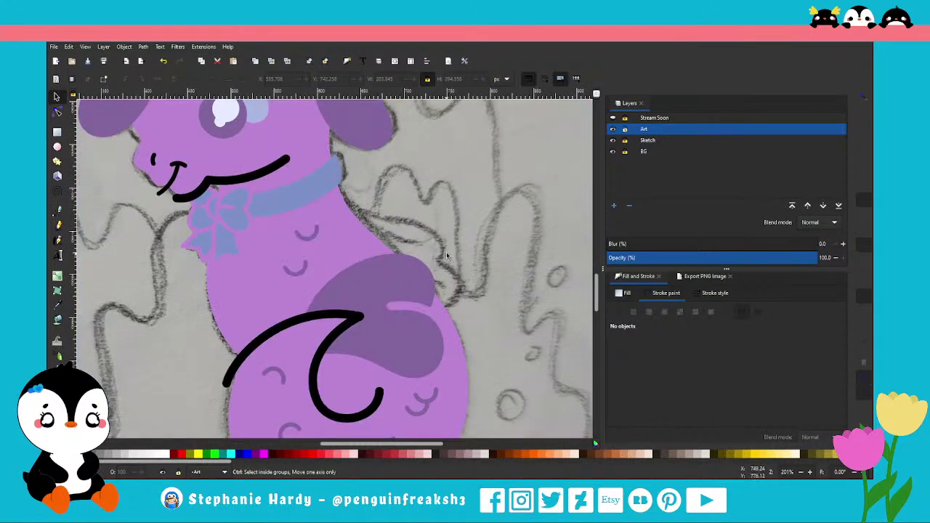
pyautogui.scroll(2, 429, 234)
# Draw a closed Bezier outline over the fin sketch beside the body.
pyautogui.press('b')
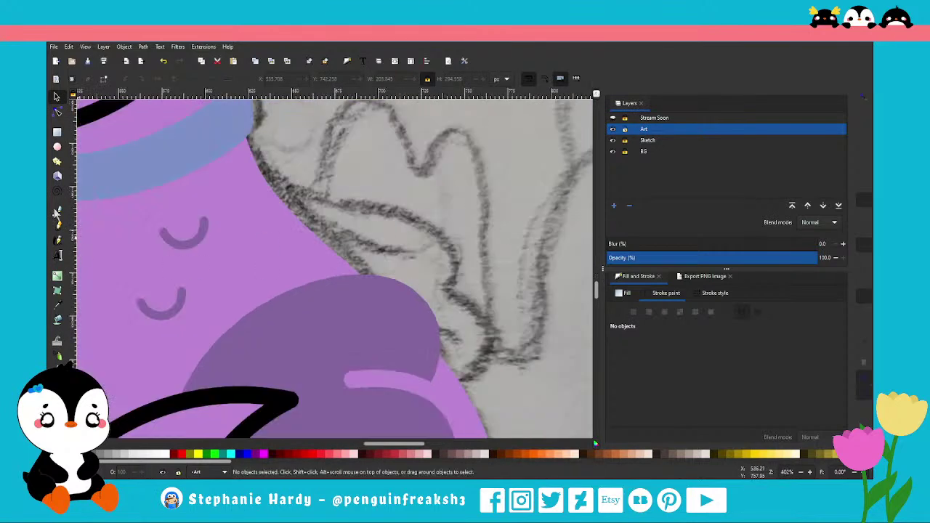
pyautogui.click(254, 167)
pyautogui.click(452, 244)
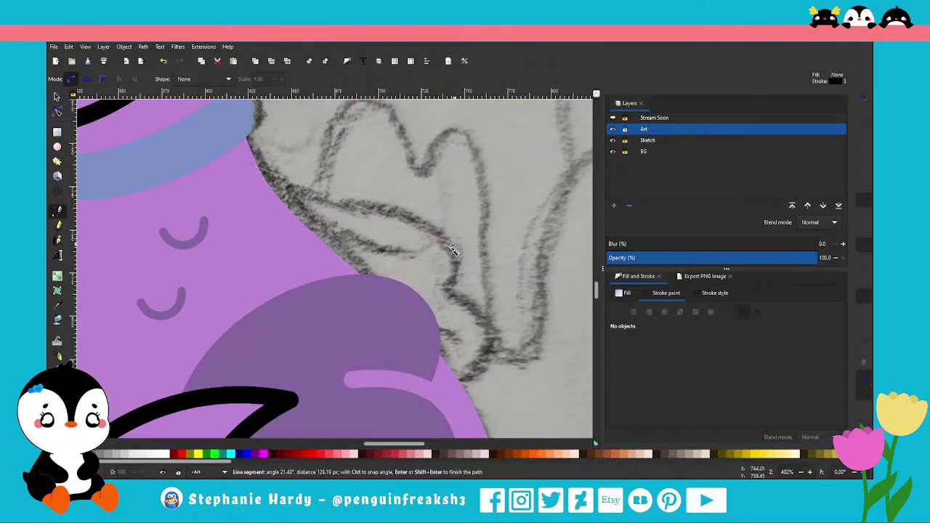
pyautogui.click(495, 345)
pyautogui.click(461, 375)
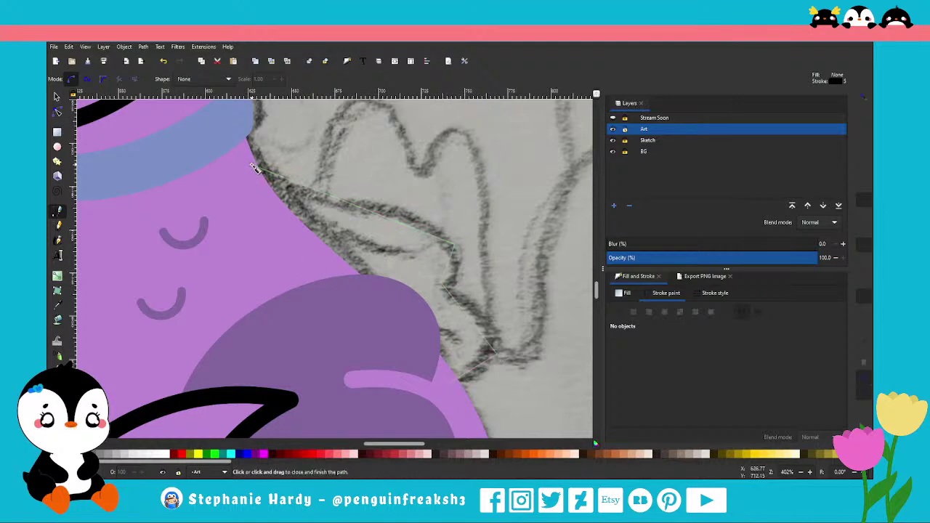
pyautogui.click(254, 167)
# Curve the fin's left edge and make the corner nodes smooth.
pyautogui.press('n')
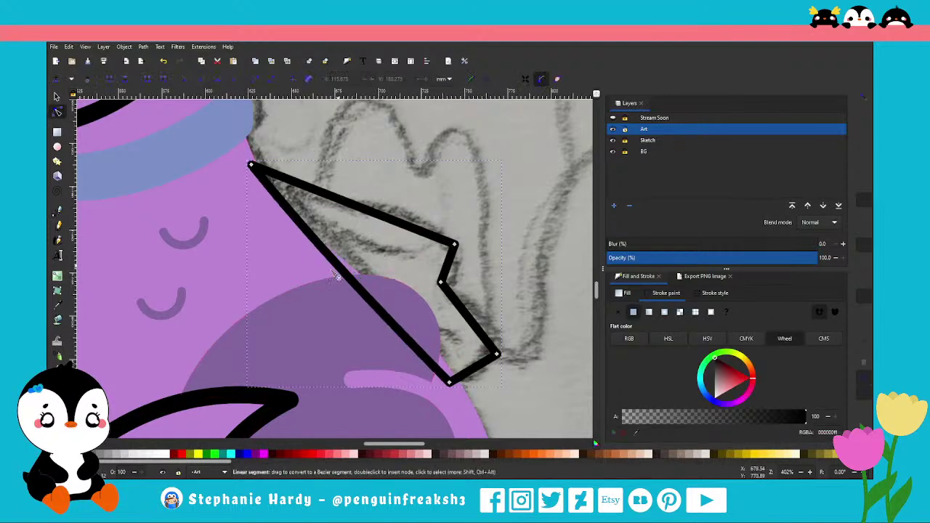
pyautogui.moveTo(349, 273); pyautogui.dragTo(309, 294)
pyautogui.keyDown('shift'); pyautogui.click(496, 355); pyautogui.keyUp('shift')
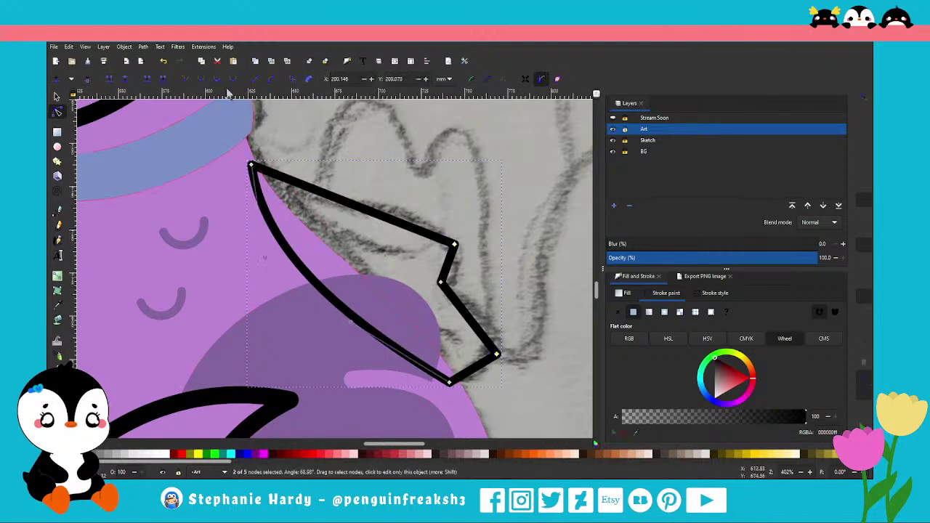
pyautogui.click(217, 82)
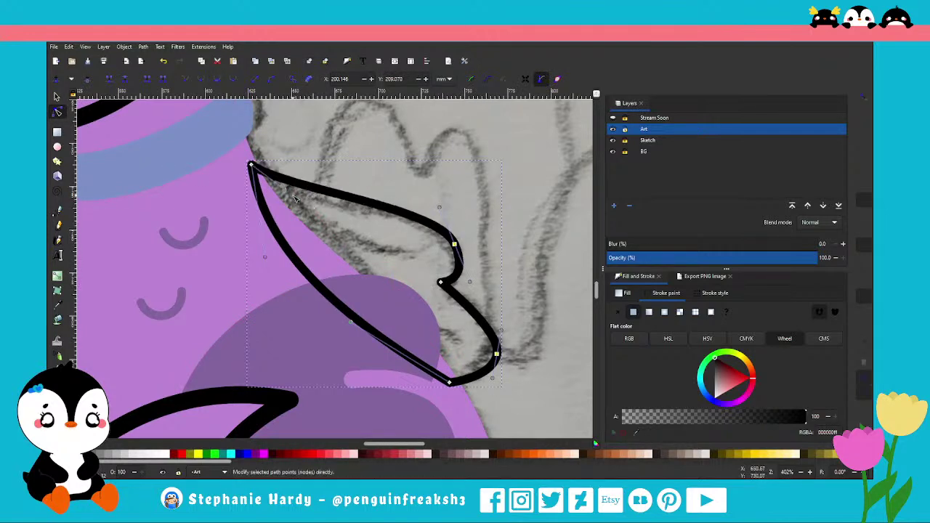
# Reshape the fin's top, upper-right and lower curves to follow the sketch.
pyautogui.moveTo(285, 191); pyautogui.dragTo(334, 212)
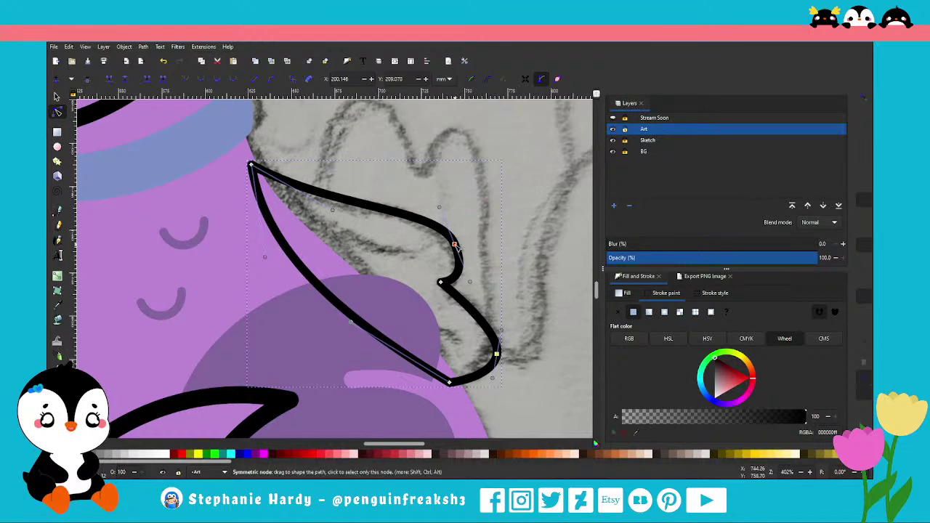
pyautogui.moveTo(454, 243); pyautogui.dragTo(451, 229)
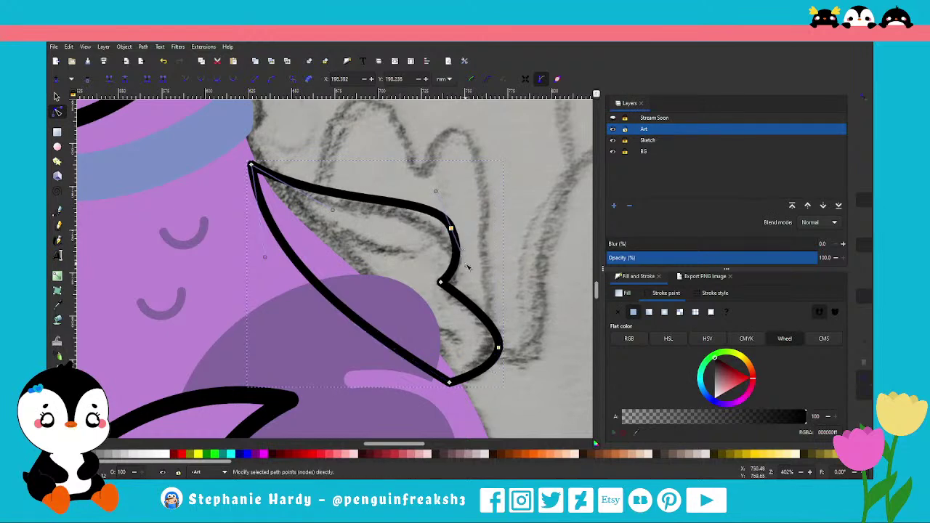
pyautogui.moveTo(467, 268); pyautogui.dragTo(485, 260)
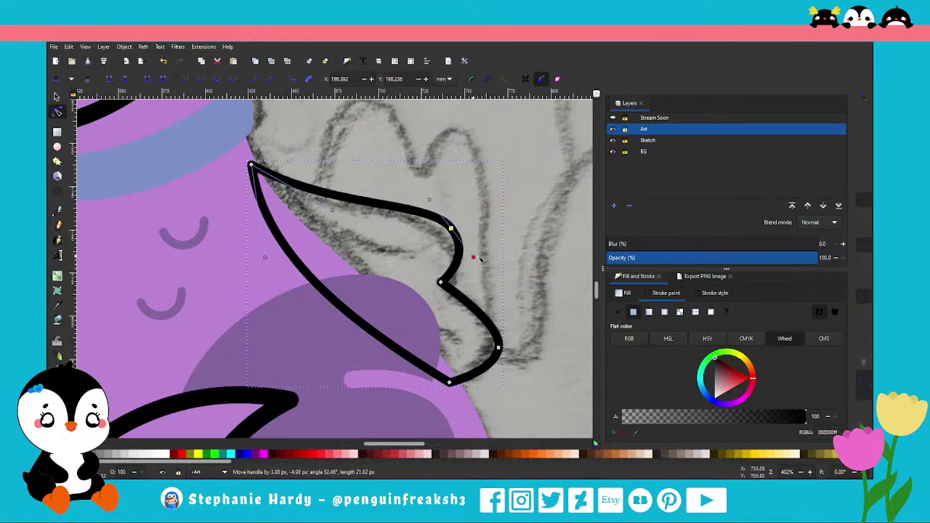
pyautogui.moveTo(462, 239)
pyautogui.mouseDown()
pyautogui.moveTo(447, 223)
pyautogui.moveTo(471, 241)
pyautogui.moveTo(473, 223)
pyautogui.moveTo(434, 210)
pyautogui.mouseUp()
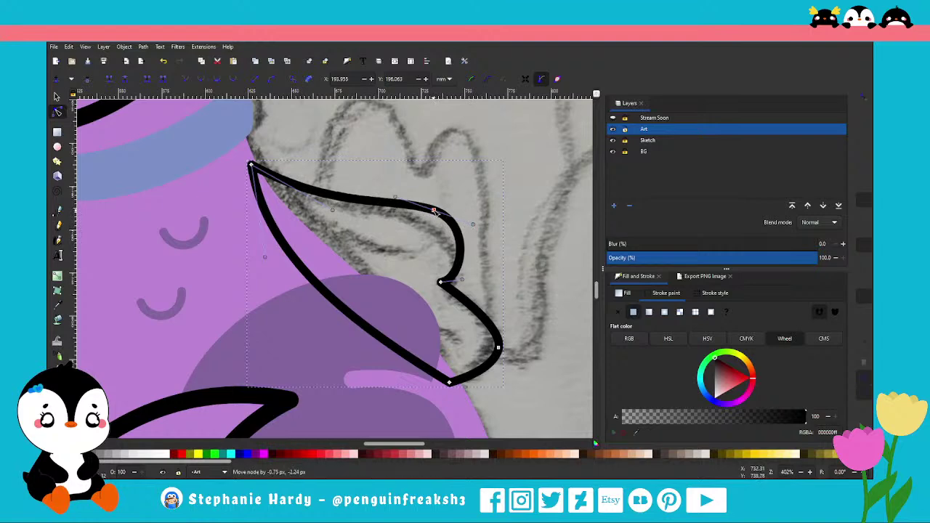
pyautogui.moveTo(462, 278); pyautogui.dragTo(467, 277)
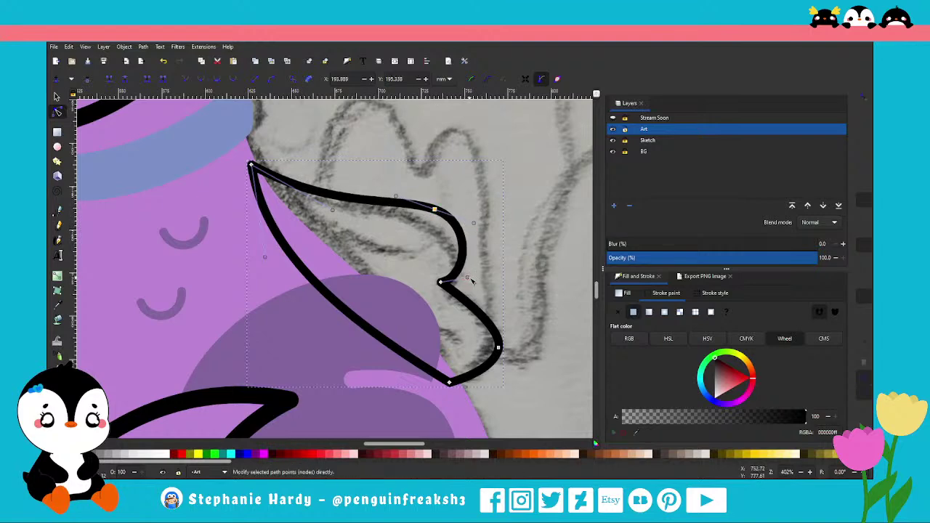
pyautogui.click(498, 350)
pyautogui.moveTo(502, 329); pyautogui.dragTo(503, 295)
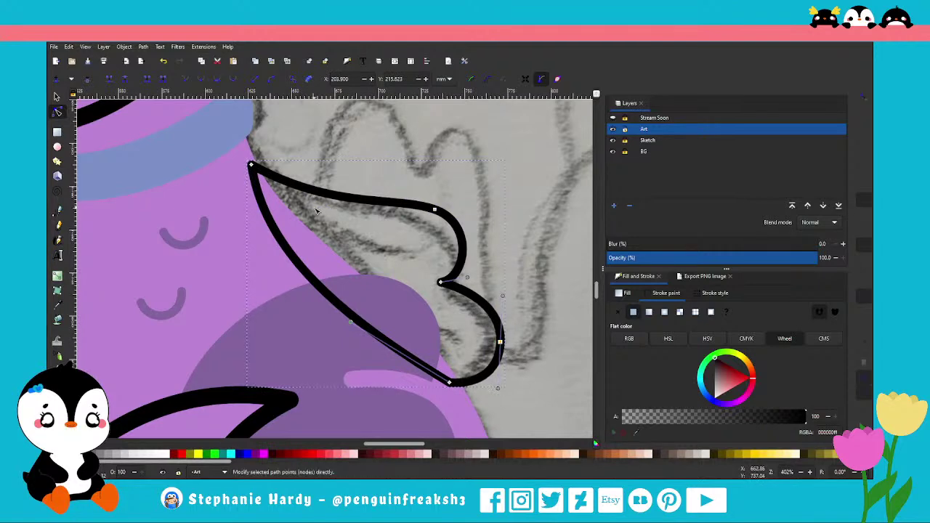
# Remove the fin's black stroke and give it a flat dark purple fill.
pyautogui.press('s')
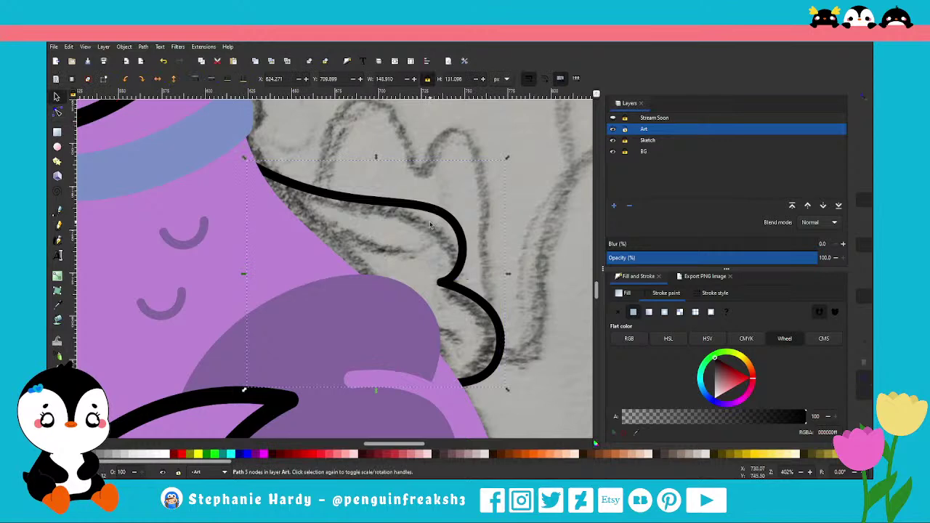
pyautogui.press('-')
pyautogui.press('-')
pyautogui.press('-')
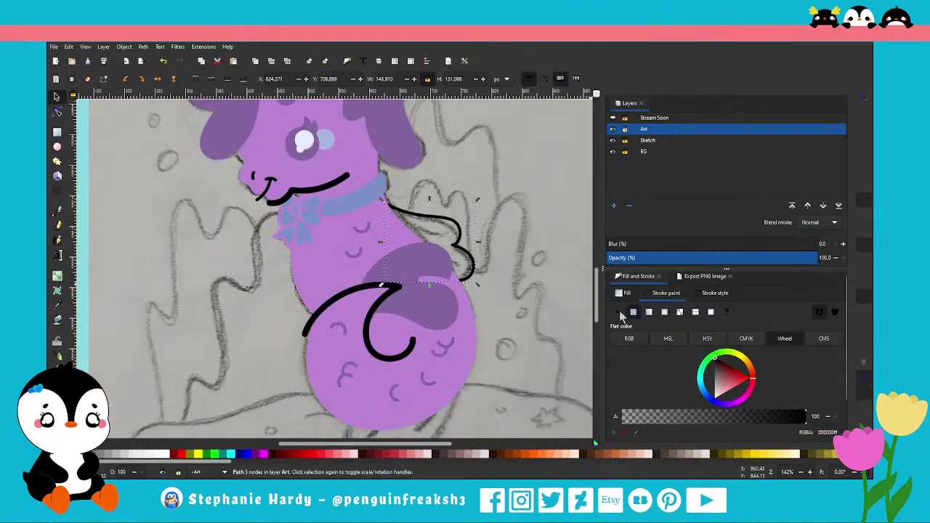
pyautogui.click(623, 293)
pyautogui.click(633, 311)
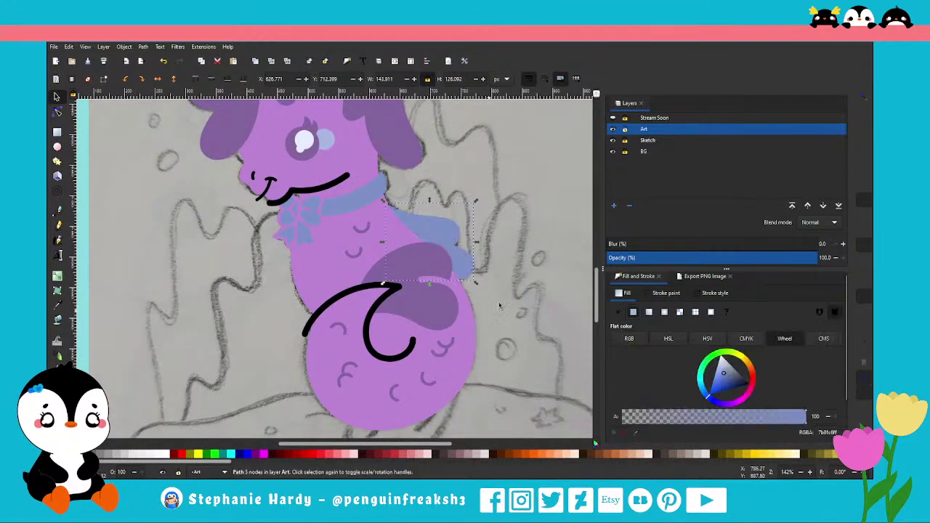
pyautogui.scroll(-2, 512, 285)
pyautogui.scroll(2, 510, 287)
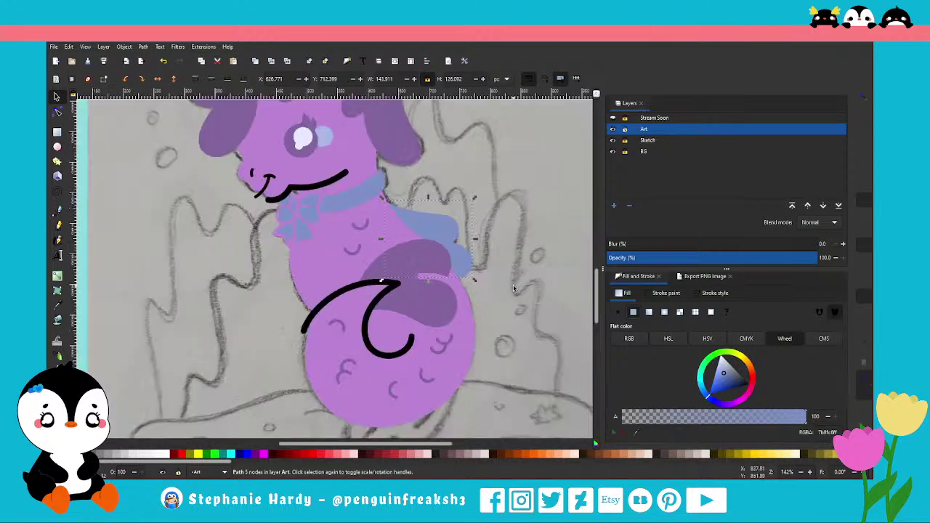
pyautogui.scroll(-1, 471, 260)
pyautogui.scroll(1, 498, 256)
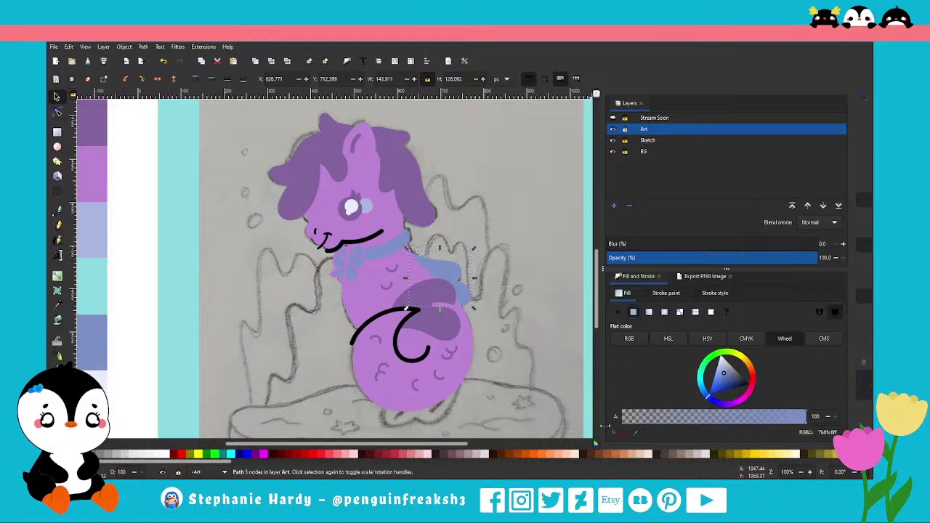
pyautogui.click(636, 432)
pyautogui.click(451, 295)
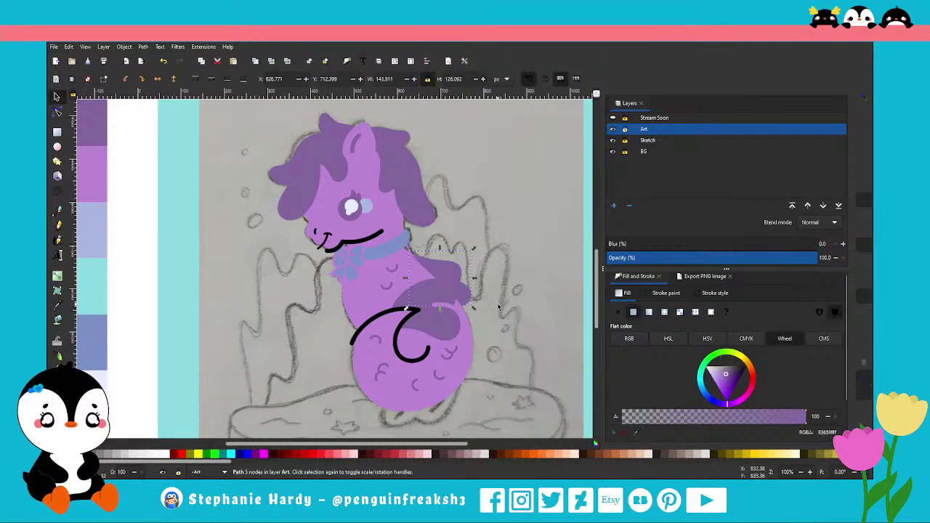
pyautogui.scroll(2, 460, 296)
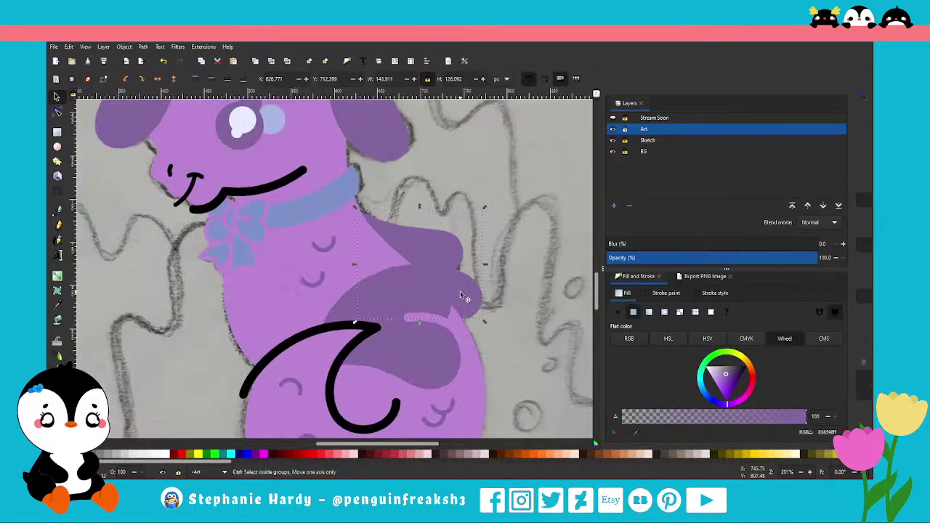
pyautogui.scroll(1, 461, 297)
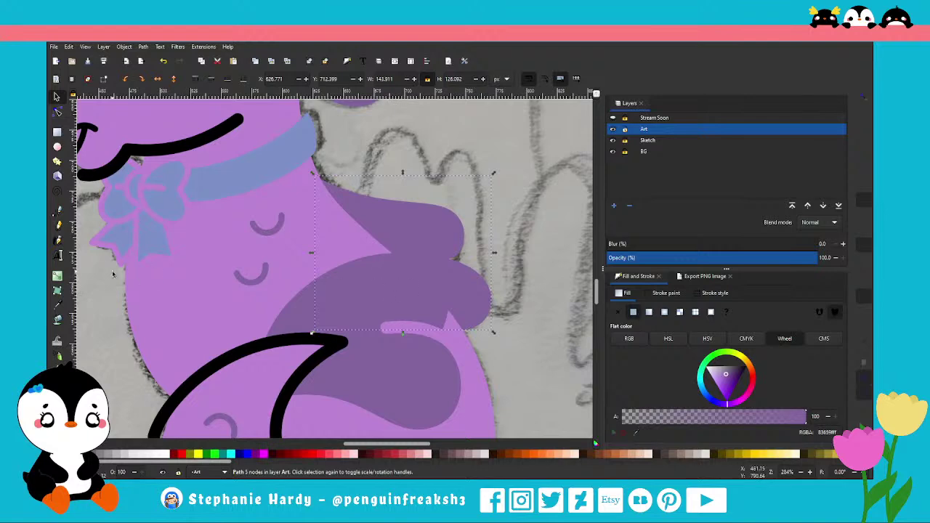
# Give the dark purple hip shape a black outline and no fill.
pyautogui.press('b')
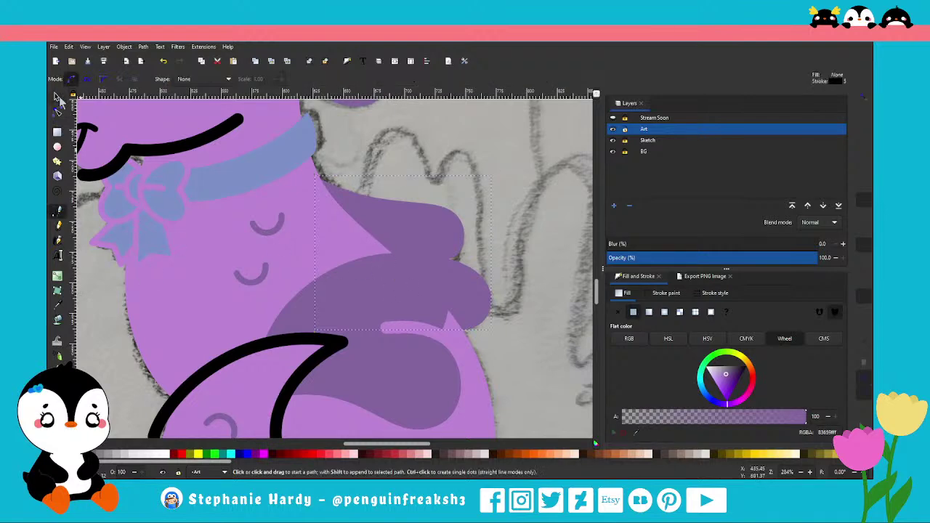
pyautogui.click(56, 97)
pyautogui.click(262, 340)
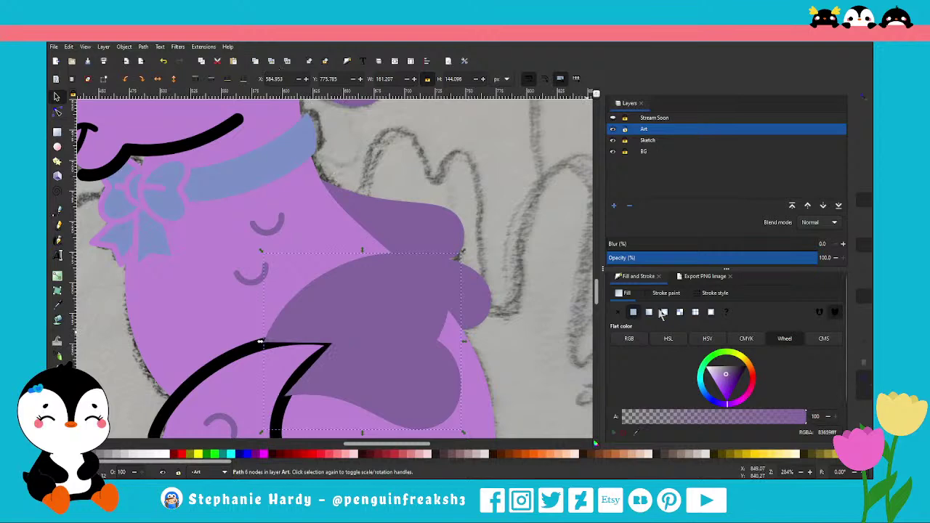
pyautogui.click(661, 291)
pyautogui.click(634, 312)
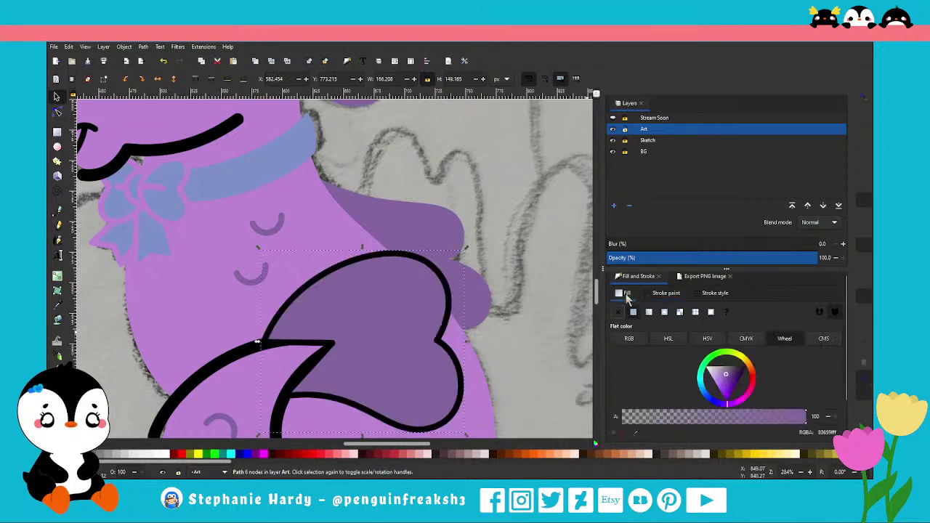
pyautogui.click(617, 312)
pyautogui.click(57, 111)
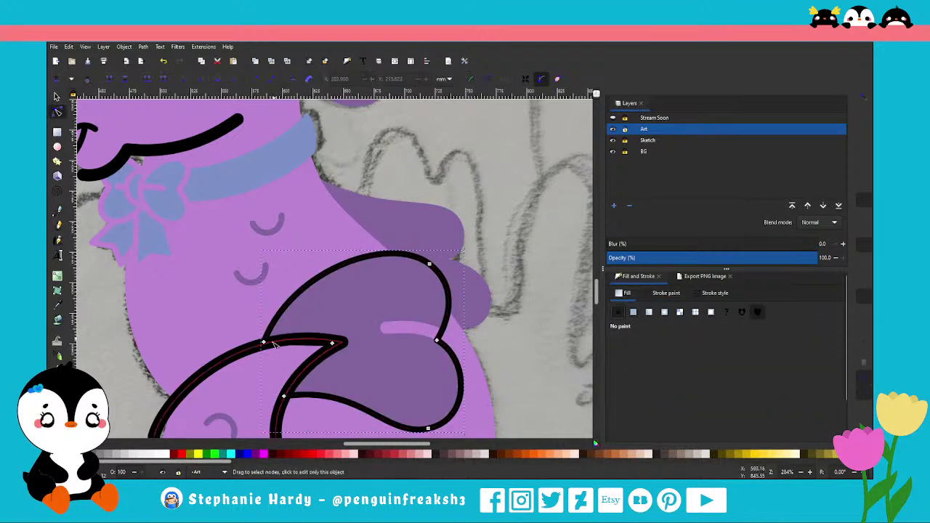
# Delete the lower loop and inner curve, leaving only the arc.
pyautogui.moveTo(348, 359); pyautogui.dragTo(259, 324)
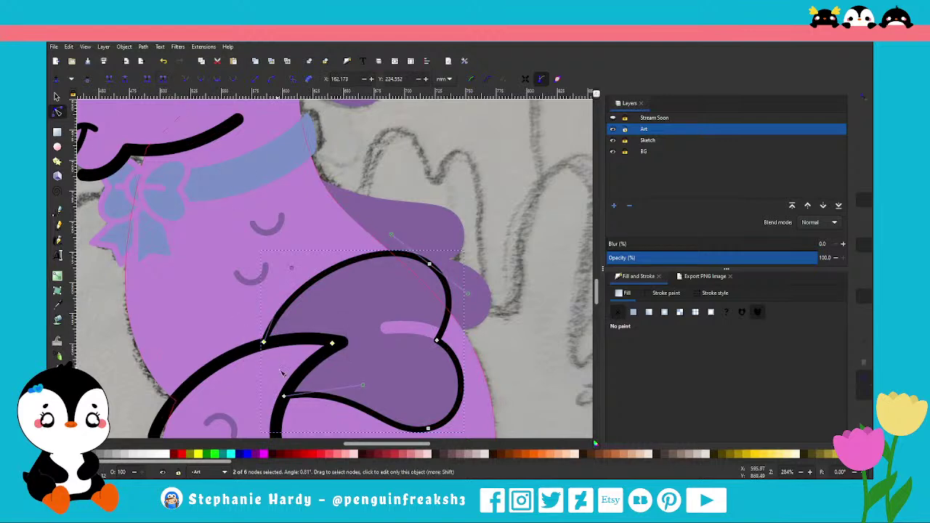
pyautogui.doubleClick(387, 258)
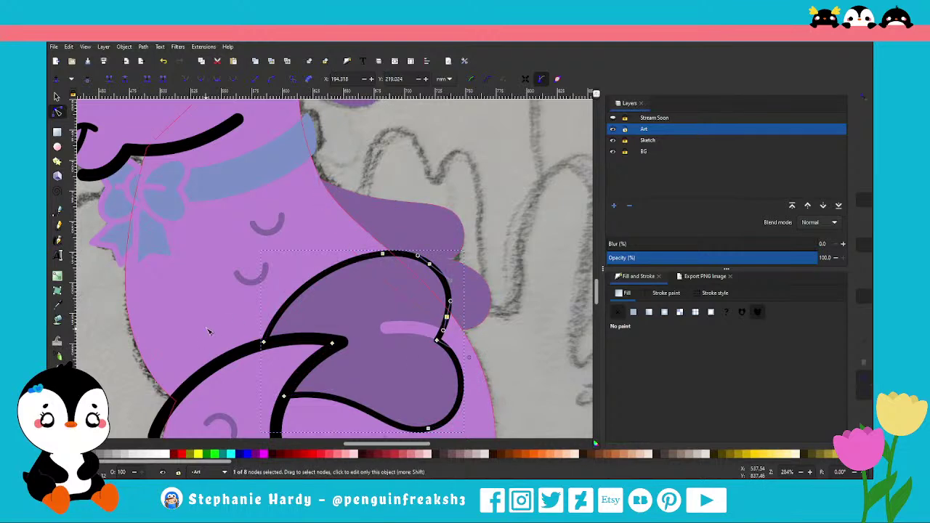
pyautogui.moveTo(263, 342); pyautogui.dragTo(331, 352)
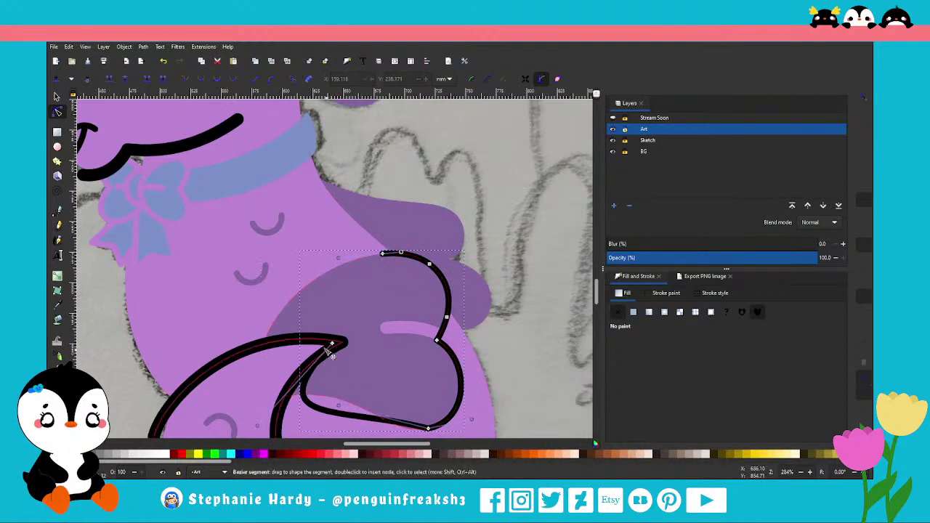
pyautogui.press('Delete')
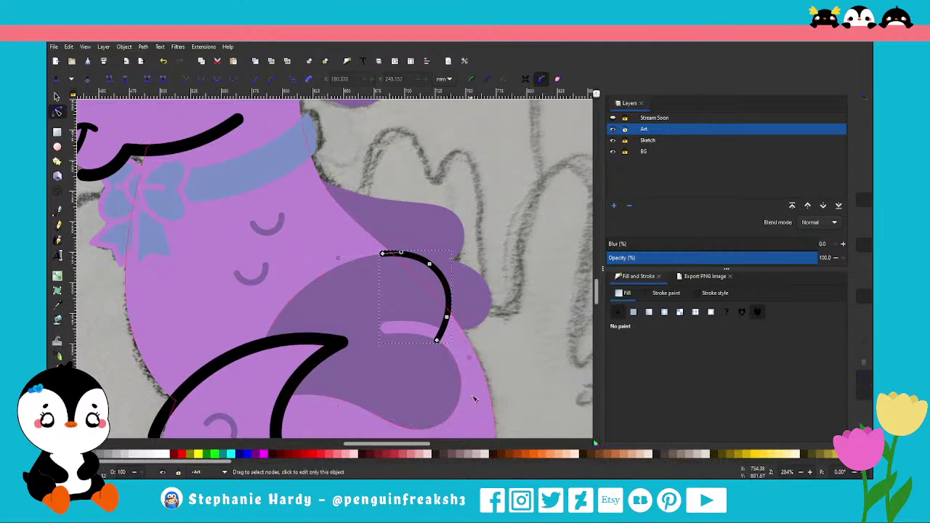
# Adjust the arc's end nodes to shorten and position it over the fin.
pyautogui.moveTo(437, 340); pyautogui.dragTo(446, 316)
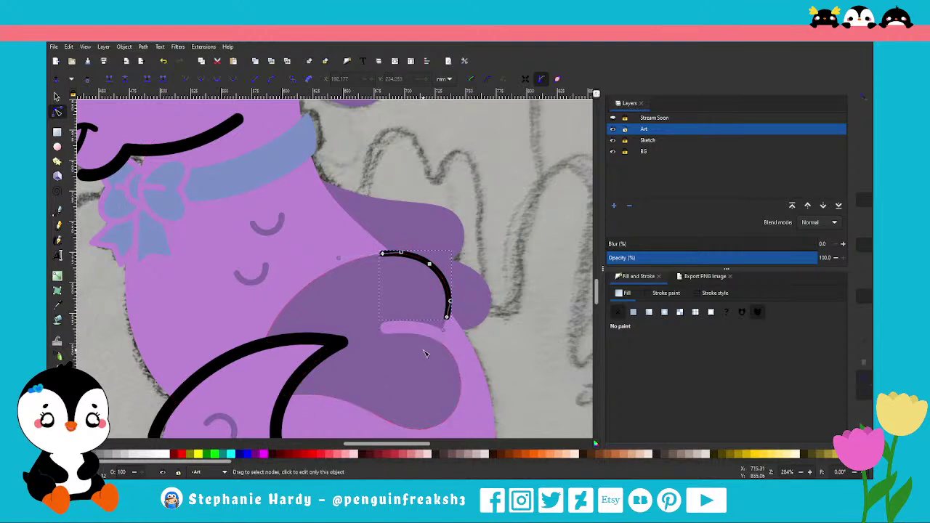
pyautogui.scroll(2, 398, 278)
pyautogui.scroll(1, 377, 261)
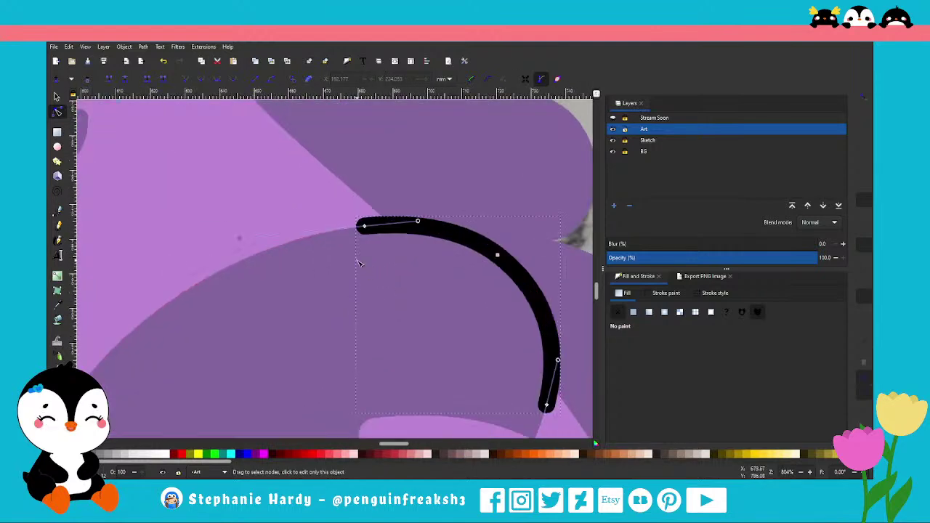
pyautogui.scroll(1, 378, 260)
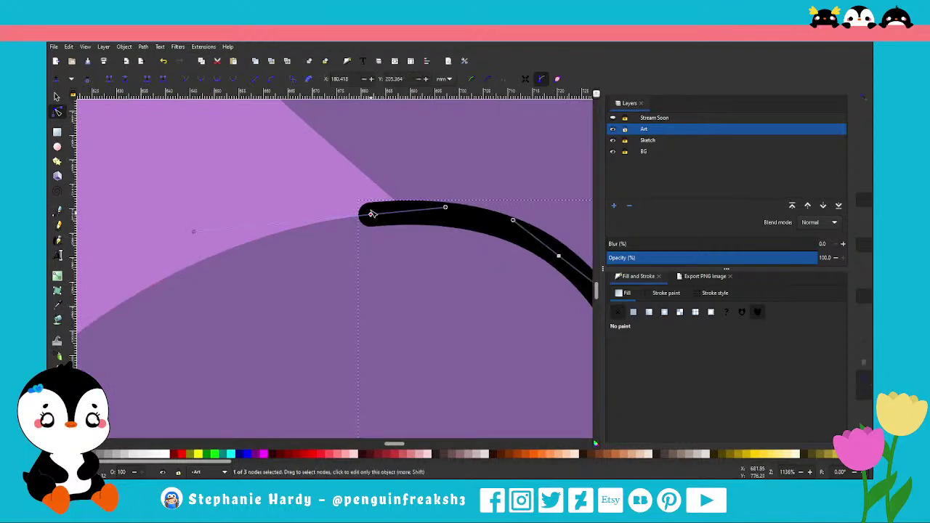
pyautogui.moveTo(372, 213); pyautogui.dragTo(372, 206)
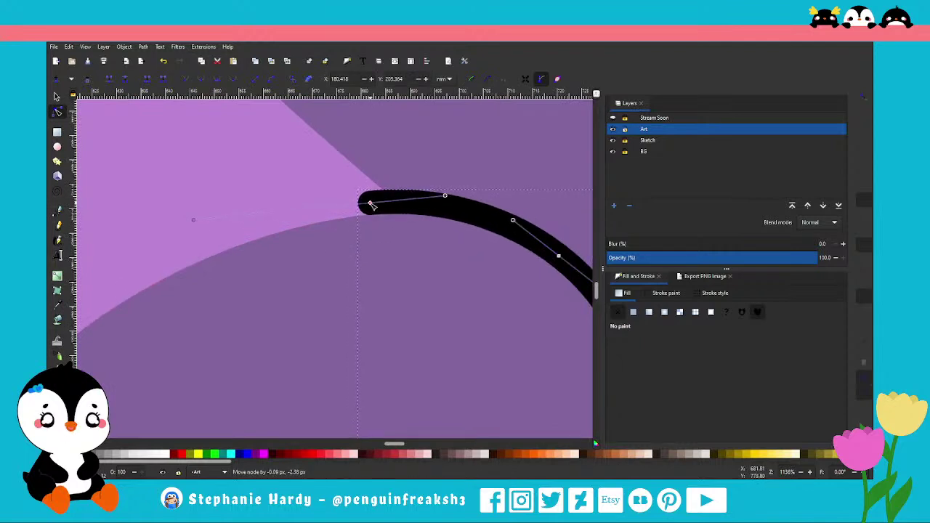
pyautogui.keyDown('ctrl'); pyautogui.scroll(-2, 415, 243); pyautogui.keyUp('ctrl')
pyautogui.scroll(-2, 474, 314)
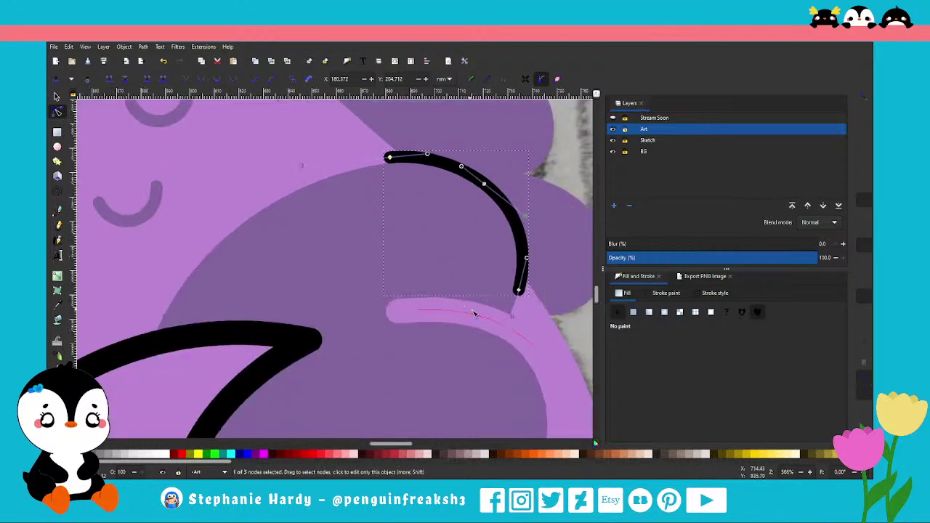
pyautogui.keyDown('ctrl'); pyautogui.scroll(2, 531, 300); pyautogui.keyUp('ctrl')
pyautogui.keyDown('ctrl'); pyautogui.scroll(2, 507, 291); pyautogui.keyUp('ctrl')
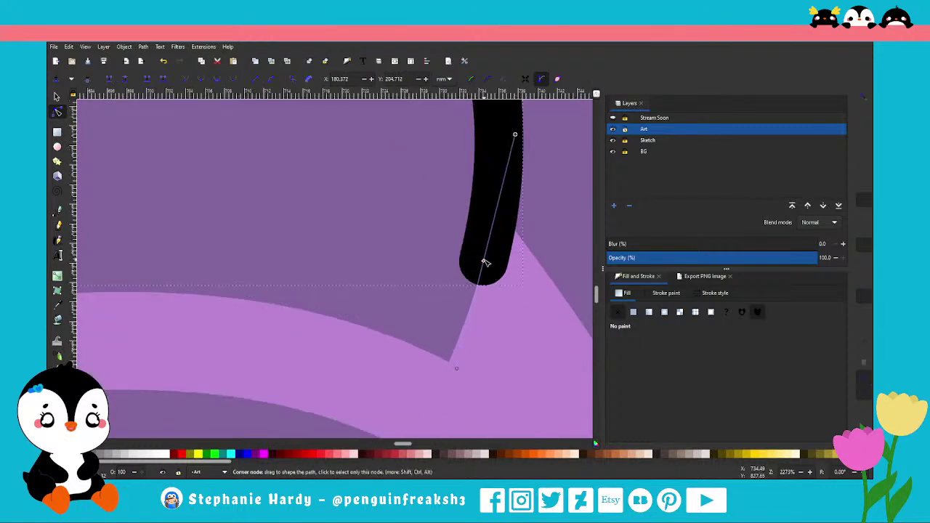
pyautogui.moveTo(485, 264); pyautogui.dragTo(511, 266)
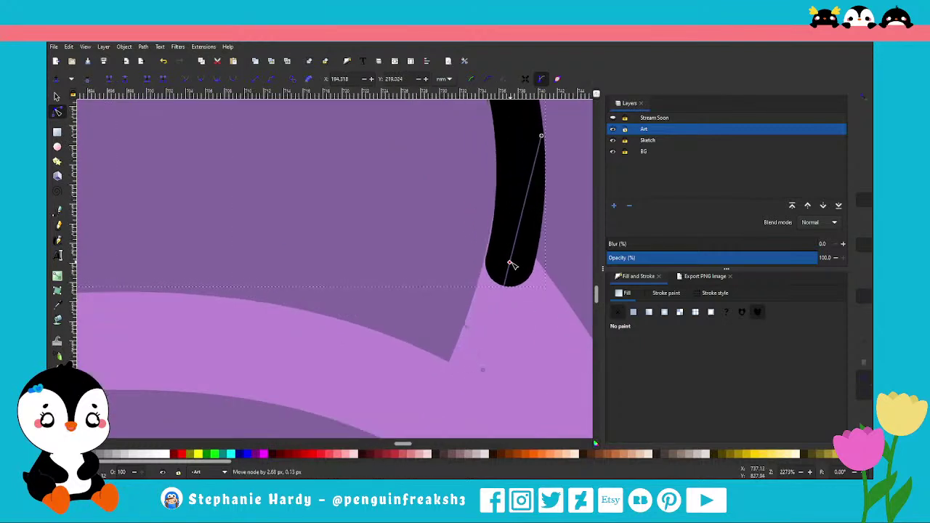
pyautogui.keyDown('ctrl'); pyautogui.scroll(-2, 511, 266); pyautogui.keyUp('ctrl')
pyautogui.keyDown('ctrl'); pyautogui.scroll(-2, 450, 262); pyautogui.keyUp('ctrl')
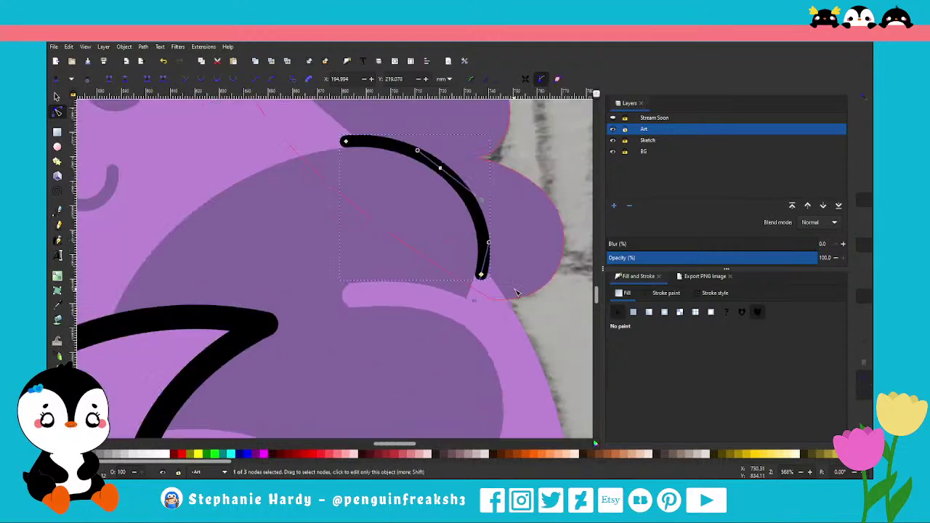
pyautogui.keyDown('ctrl'); pyautogui.scroll(-1, 428, 248); pyautogui.keyUp('ctrl')
pyautogui.keyDown('ctrl'); pyautogui.scroll(-1, 423, 259); pyautogui.keyUp('ctrl')
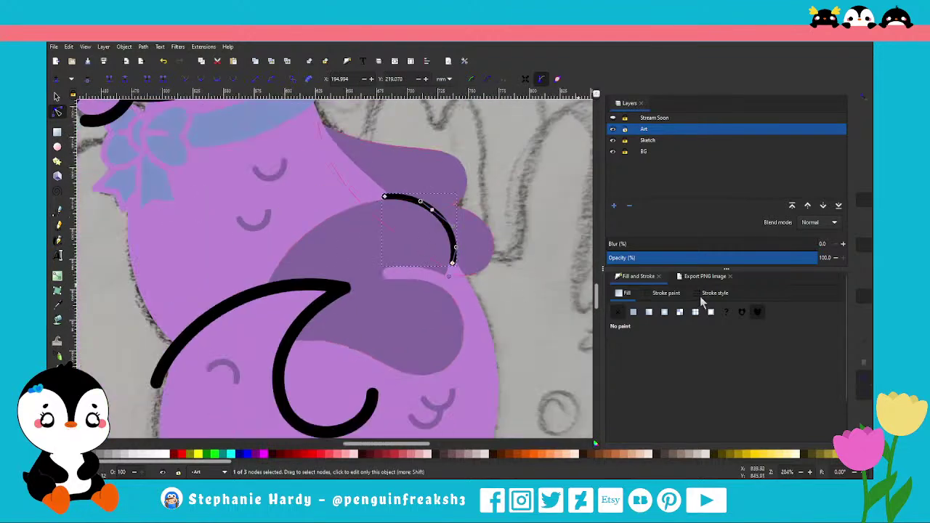
# Set the arc's stroke to light purple bd85d5 and deselect it.
pyautogui.click(666, 292)
pyautogui.press('d')
pyautogui.keyDown('shift'); pyautogui.click(286, 232); pyautogui.keyUp('shift')
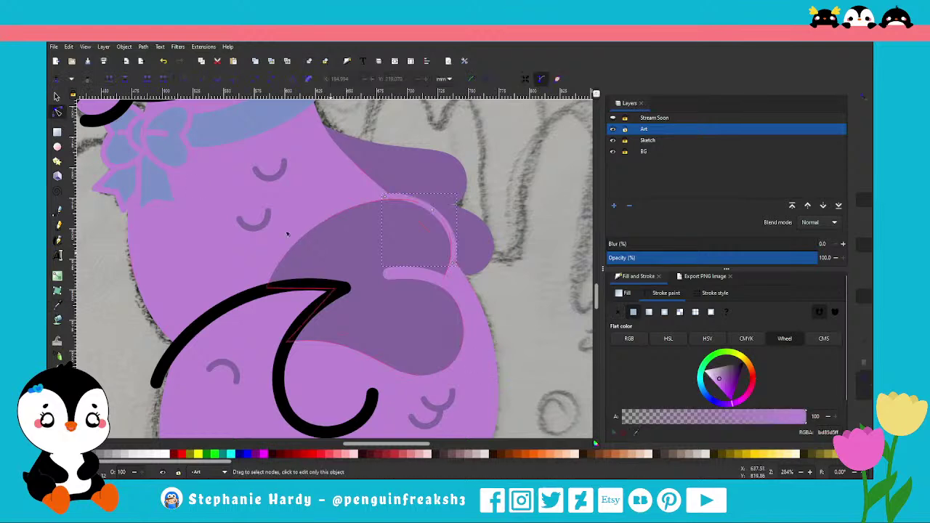
pyautogui.press('s')
pyautogui.click(508, 209)
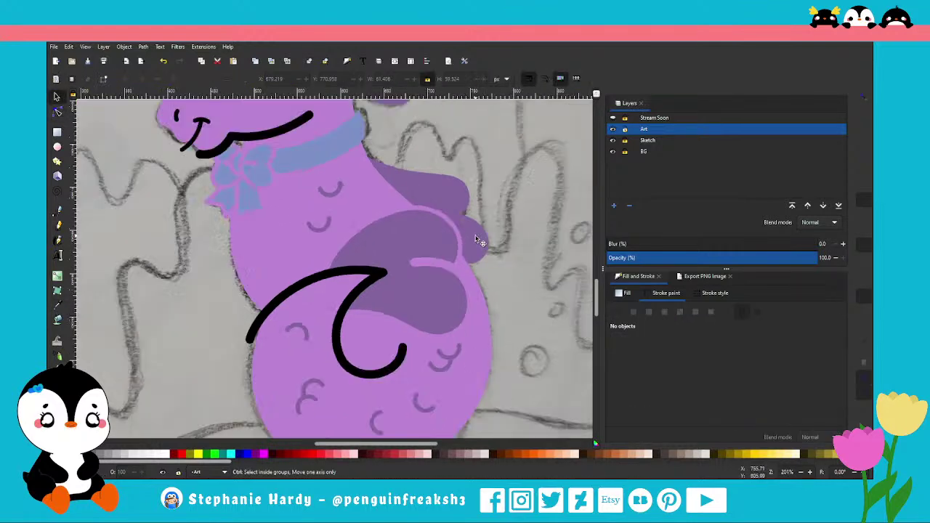
# Save horsea.svg with the light purple fin line, zooming out to check the whole drawing.
pyautogui.keyDown('ctrl'); pyautogui.scroll(-1, 510, 225); pyautogui.keyUp('ctrl')
pyautogui.keyDown('ctrl'); pyautogui.scroll(-1, 514, 245); pyautogui.keyUp('ctrl')
pyautogui.keyDown('ctrl'); pyautogui.scroll(-2, 479, 287); pyautogui.keyUp('ctrl')
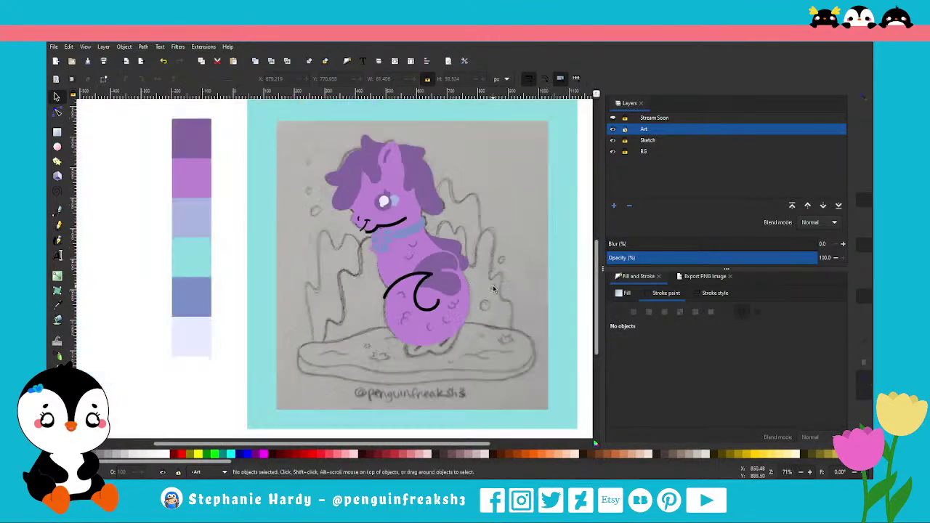
pyautogui.keyDown('ctrl'); pyautogui.scroll(2, 493, 285); pyautogui.keyUp('ctrl')
pyautogui.click(53, 46)
pyautogui.click(71, 118)
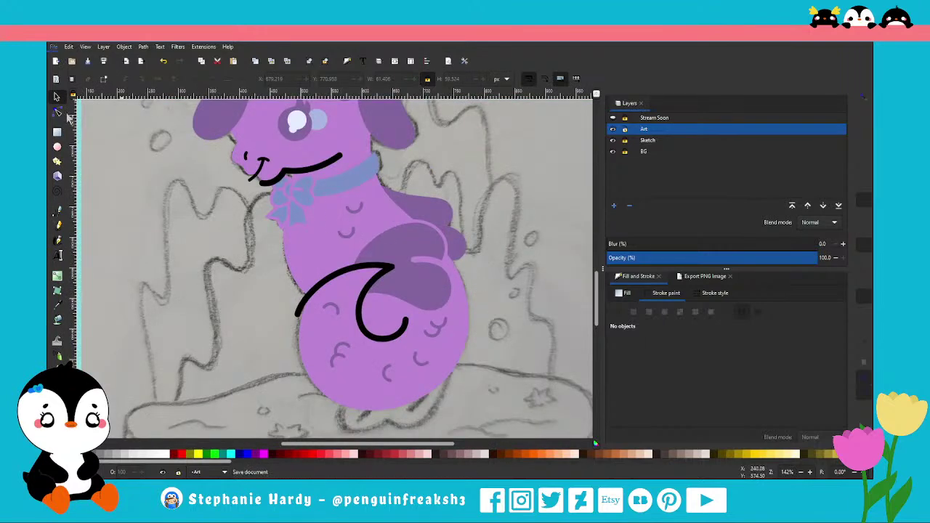
pyautogui.keyDown('ctrl'); pyautogui.scroll(-1, 469, 262); pyautogui.keyUp('ctrl')
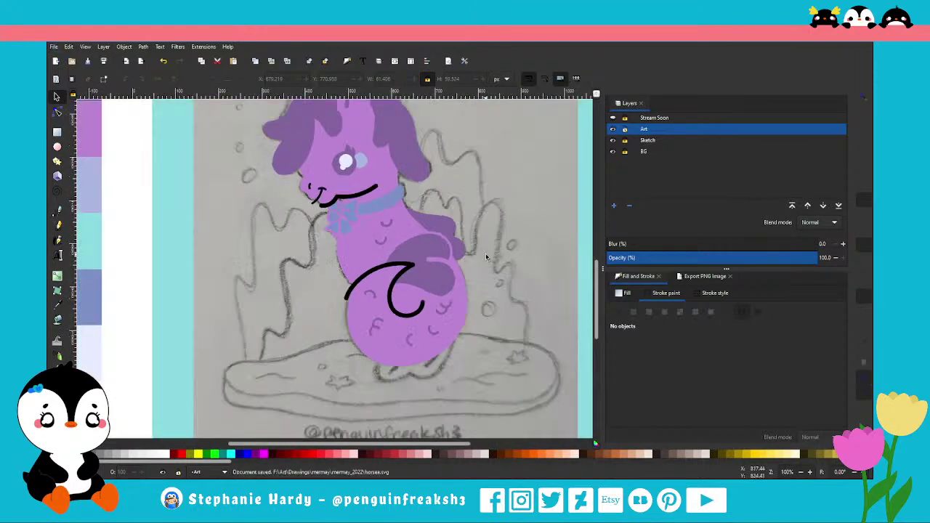
pyautogui.scroll(1, 486, 257)
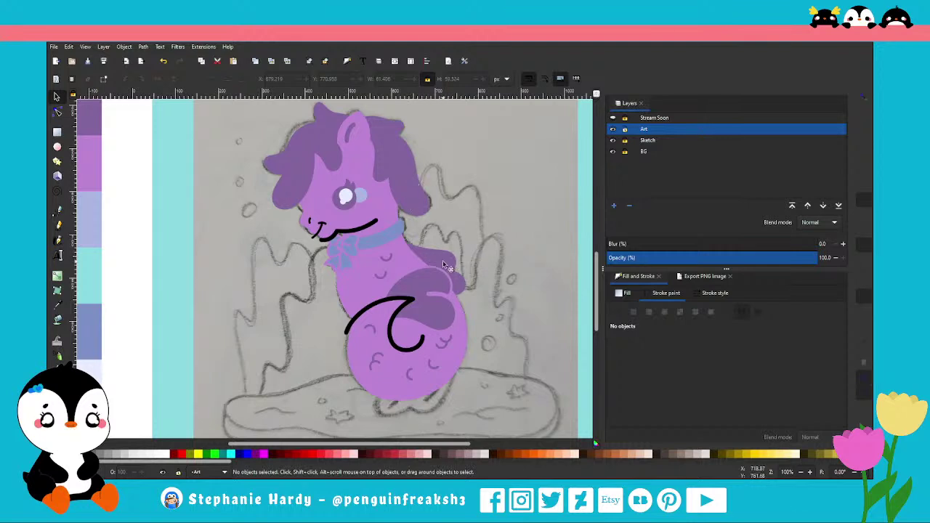
pyautogui.keyDown('ctrl'); pyautogui.scroll(4, 483, 293); pyautogui.keyUp('ctrl')
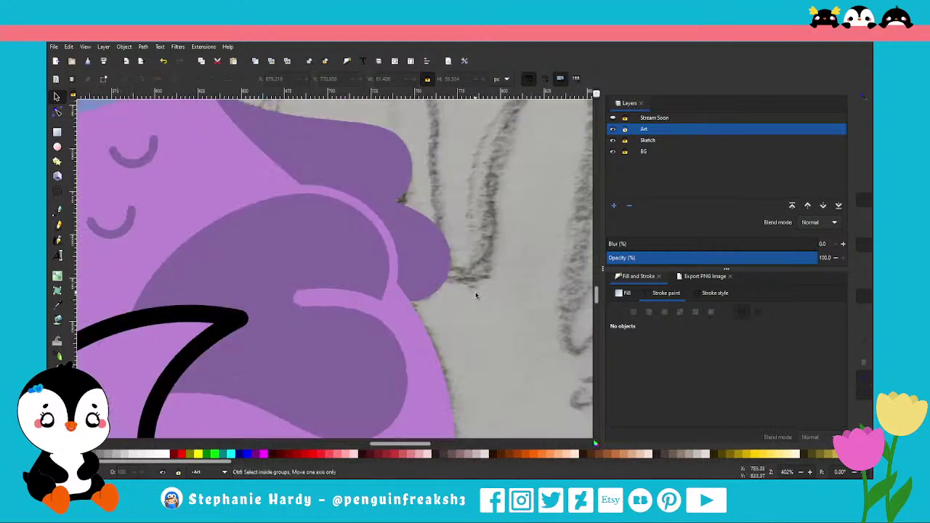
pyautogui.scroll(1, 370, 192)
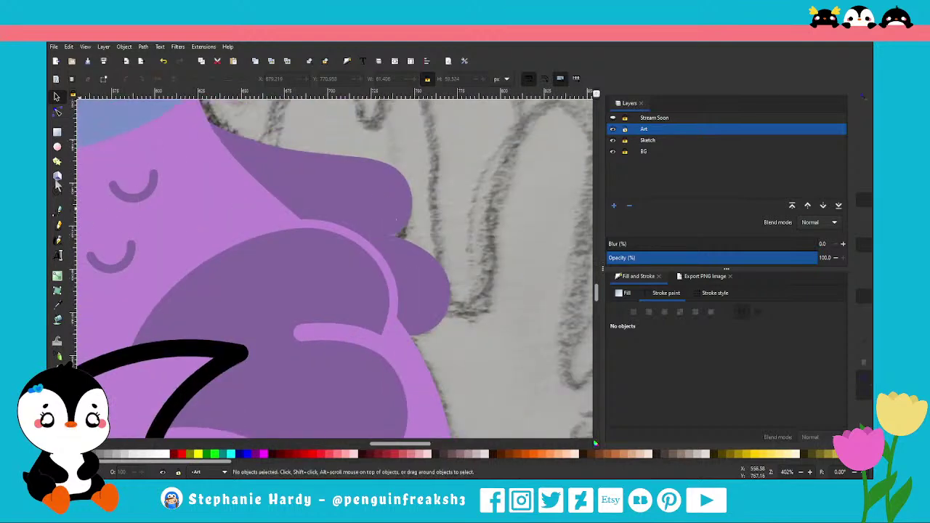
# Draw a short Pencil line across the fin and bend it into a gentle curve.
pyautogui.click(57, 213)
pyautogui.click(246, 182)
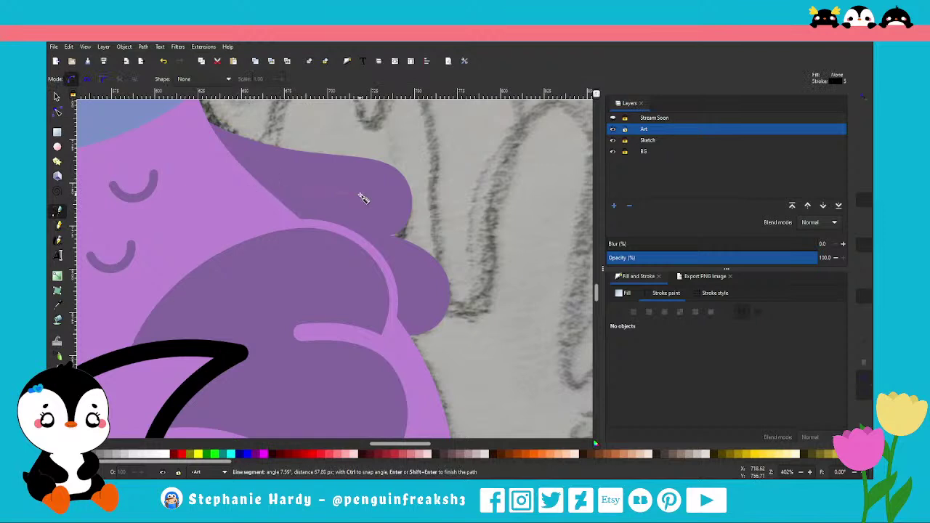
pyautogui.click(360, 194)
pyautogui.press('n')
pyautogui.moveTo(298, 190); pyautogui.dragTo(301, 198)
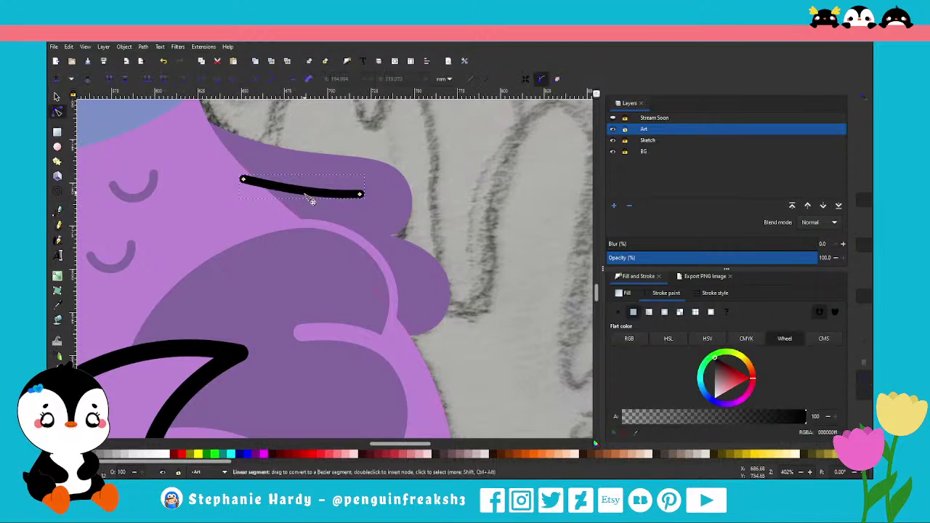
pyautogui.click(242, 180)
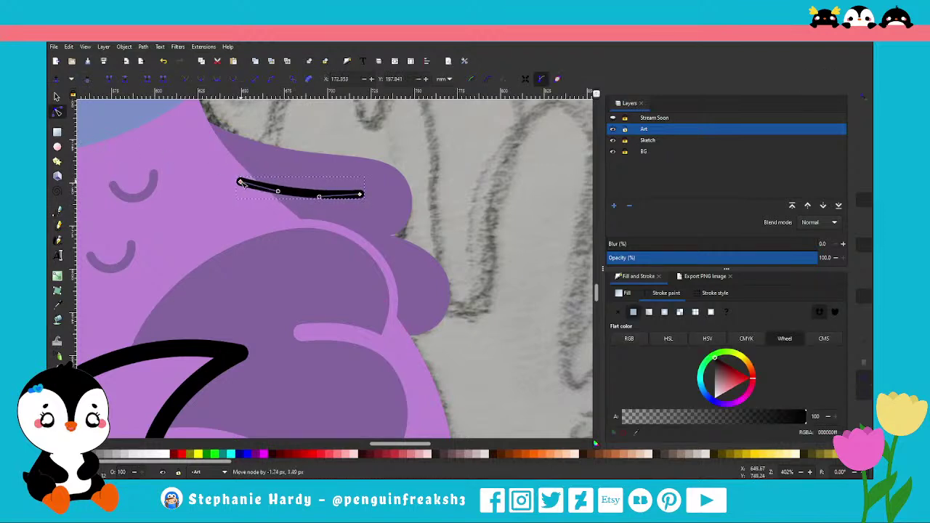
pyautogui.click(57, 96)
# Duplicate the curved line, move the copy lower on the fin and tilt it slightly clockwise.
pyautogui.hotkey('ctrl', 'd')
pyautogui.moveTo(309, 196); pyautogui.dragTo(359, 289)
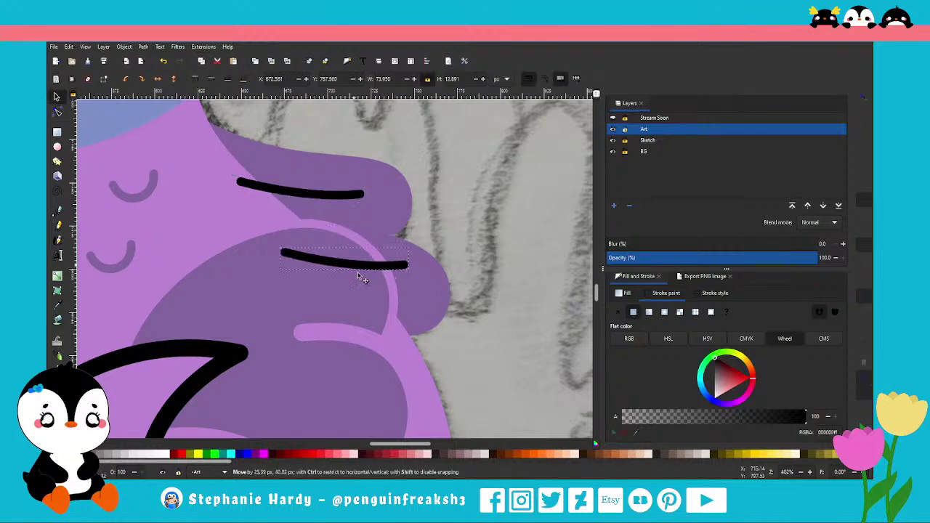
pyautogui.moveTo(418, 270); pyautogui.dragTo(419, 291)
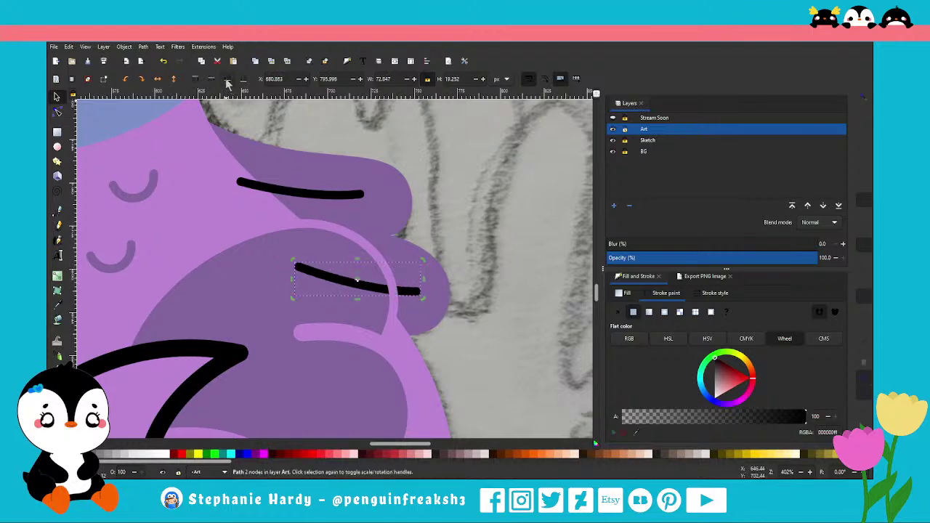
# Lower both fin lines behind the purple shape and colour them light purple (bd85d5).
pyautogui.click(227, 80)
pyautogui.click(338, 193)
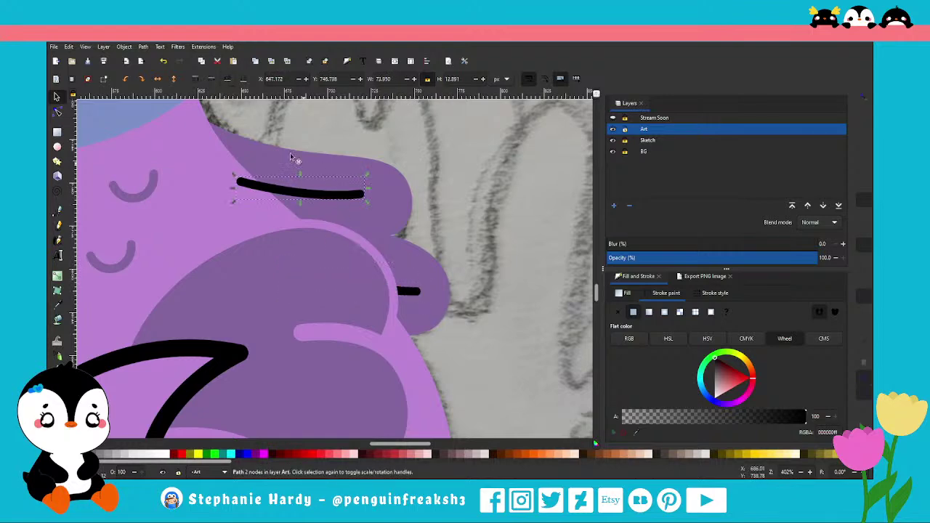
pyautogui.click(226, 80)
pyautogui.keyDown('shift'); pyautogui.click(410, 291); pyautogui.keyUp('shift')
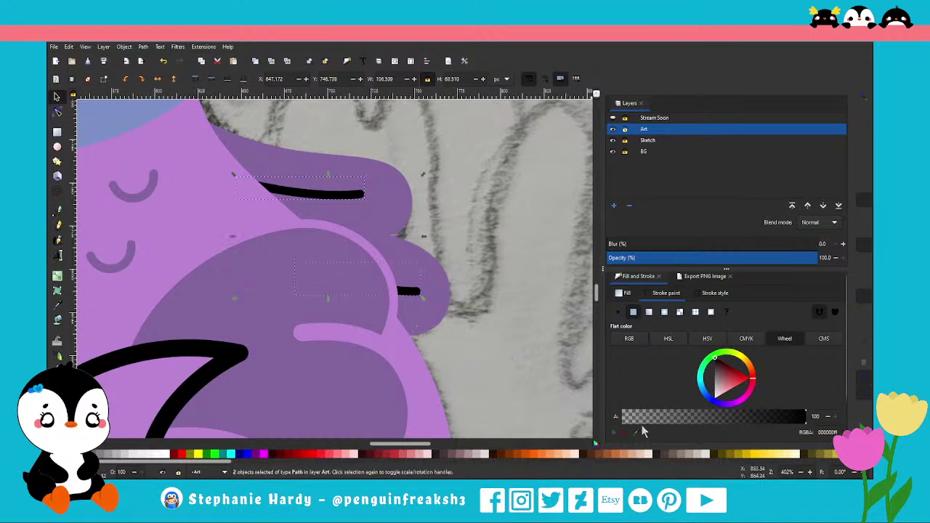
pyautogui.press('d')
pyautogui.click(218, 249)
pyautogui.press('Escape')
# Fit the whole drawing in view and save horsea.svg with the finished fin lines.
pyautogui.press('1')
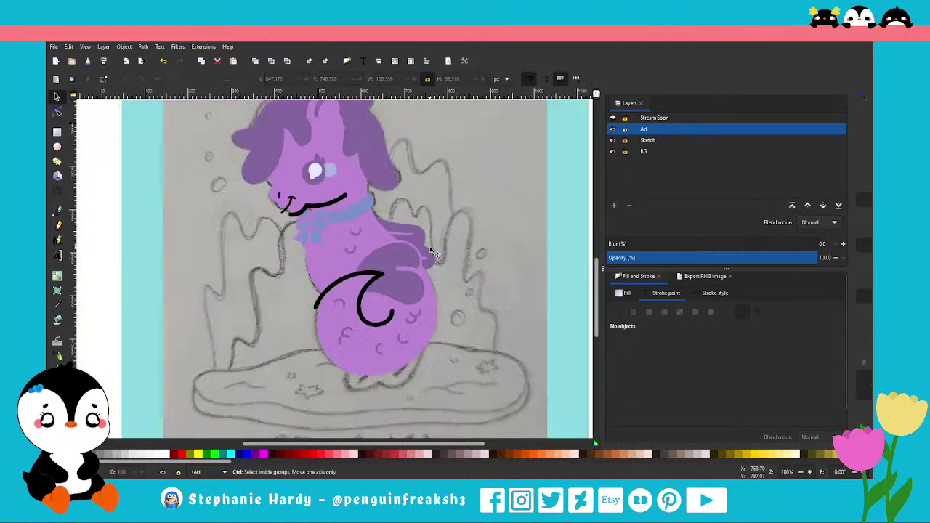
pyautogui.hotkey('ctrl', 's')
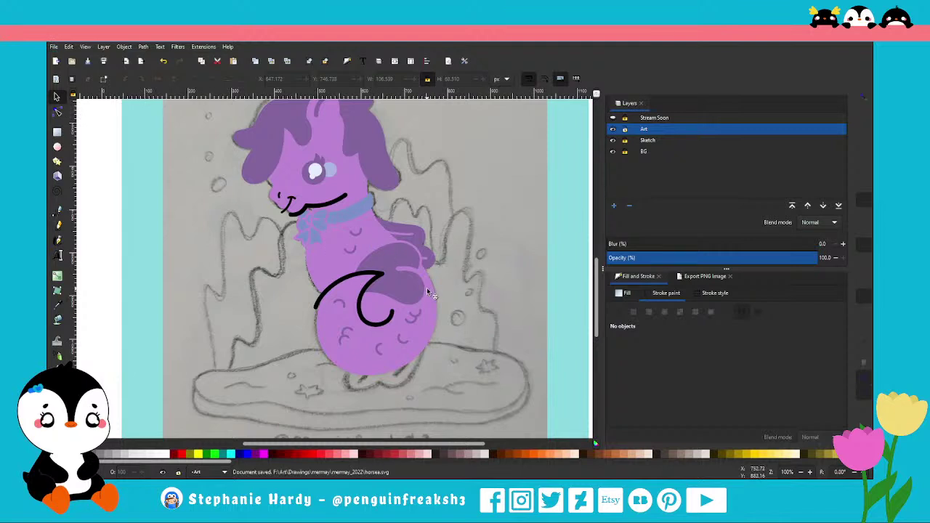
pyautogui.scroll(-1, 430, 289)
pyautogui.scroll(1, 429, 289)
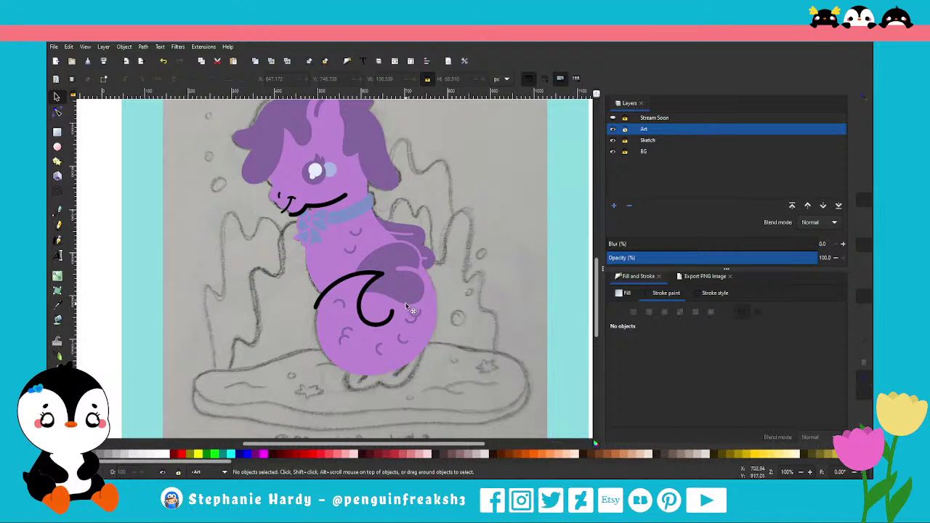
# Pull the blue collar's top-right corner onto the neck edge.
pyautogui.scroll(1, 407, 306)
pyautogui.scroll(3, 388, 234)
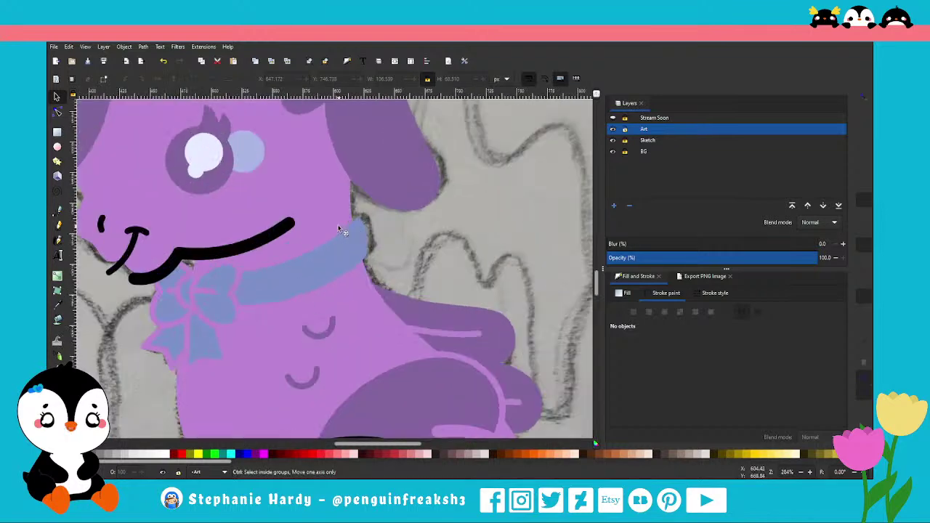
pyautogui.scroll(1, 337, 224)
pyautogui.press('n')
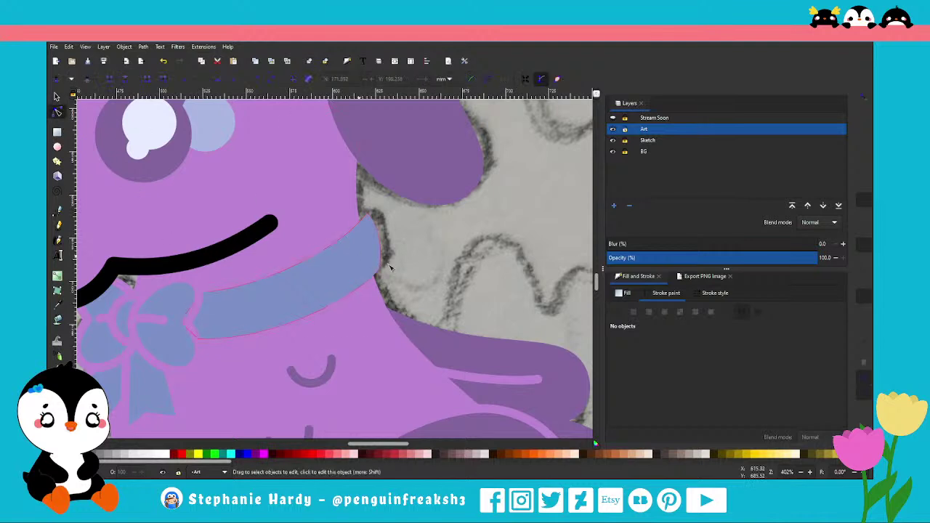
pyautogui.click(366, 250)
pyautogui.moveTo(371, 212); pyautogui.dragTo(364, 220)
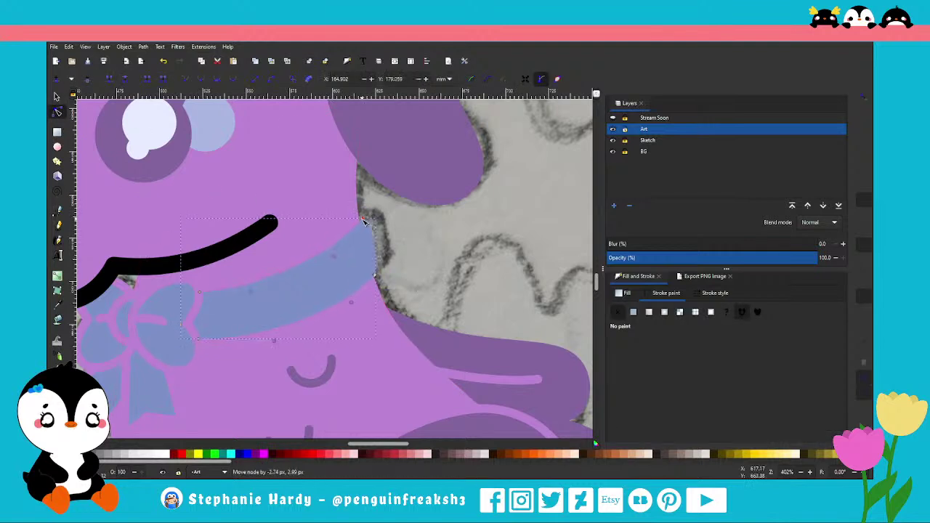
pyautogui.press('Escape')
pyautogui.press('s')
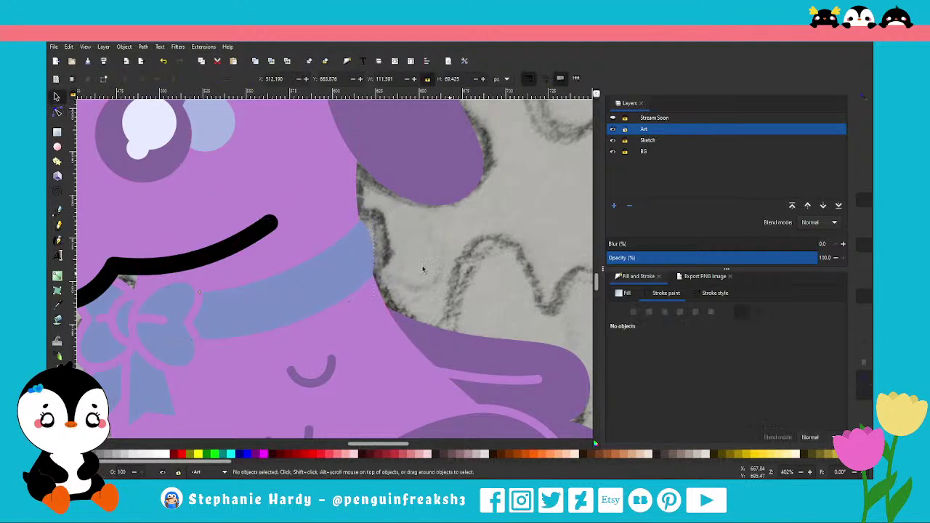
# Nudge the collar's lower point at the neck edge onto the neck outline.
pyautogui.press('n')
pyautogui.keyDown('ctrl'); pyautogui.scroll(4, 389, 276); pyautogui.keyUp('ctrl')
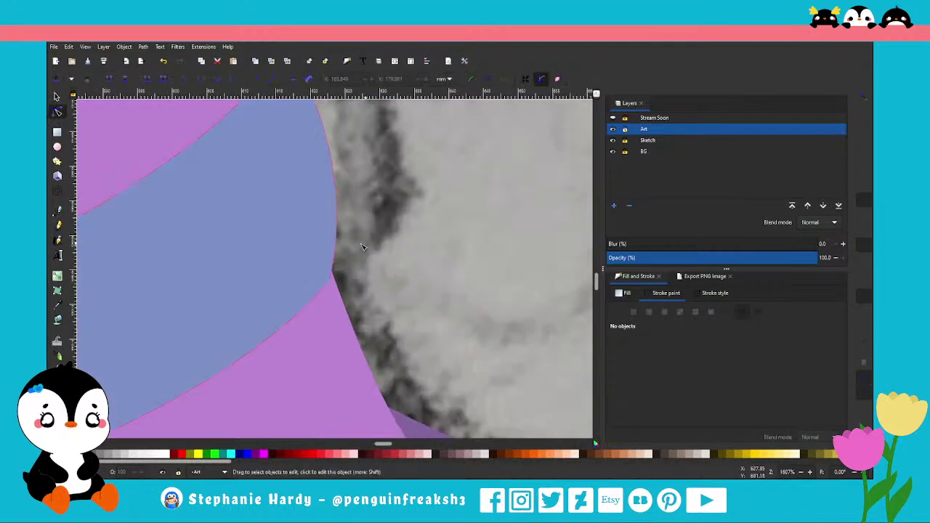
pyautogui.click(333, 276)
pyautogui.moveTo(331, 286); pyautogui.dragTo(336, 279)
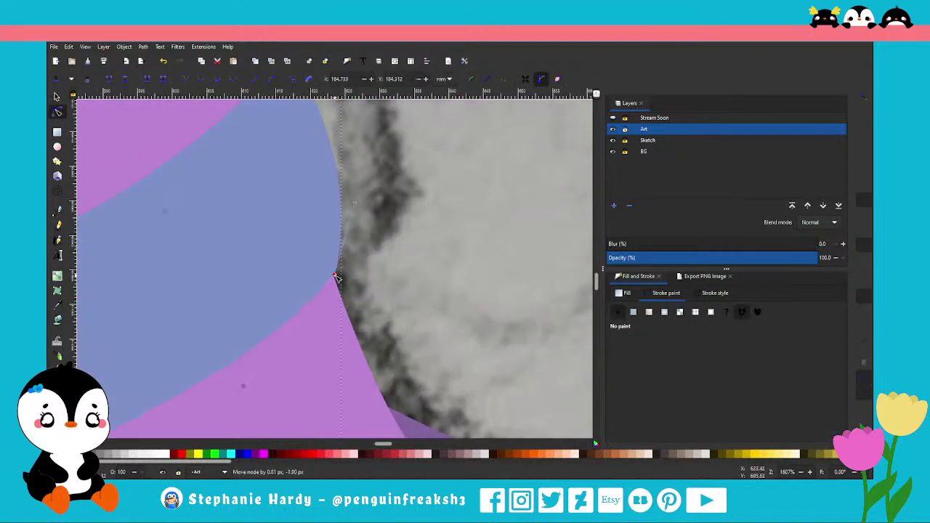
pyautogui.keyDown('ctrl'); pyautogui.scroll(-2, 400, 270); pyautogui.keyUp('ctrl')
pyautogui.press('Escape')
pyautogui.press('s')
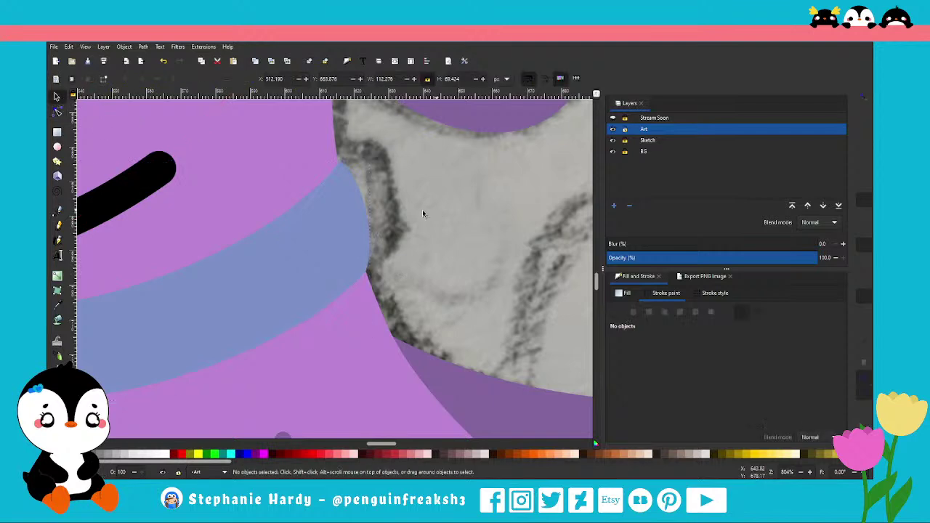
pyautogui.keyDown('ctrl'); pyautogui.scroll(-3, 425, 208); pyautogui.keyUp('ctrl')
pyautogui.keyDown('ctrl'); pyautogui.scroll(4, 372, 197); pyautogui.keyUp('ctrl')
pyautogui.keyDown('ctrl'); pyautogui.scroll(2, 371, 197); pyautogui.keyUp('ctrl')
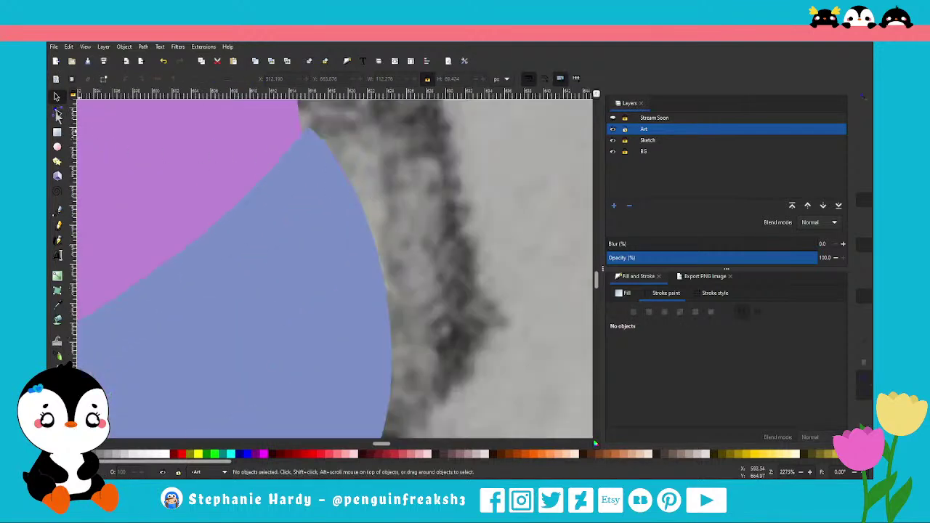
# Bend the collar's right edge to follow the neck curve, then save the drawing.
pyautogui.press('n')
pyautogui.click(311, 184)
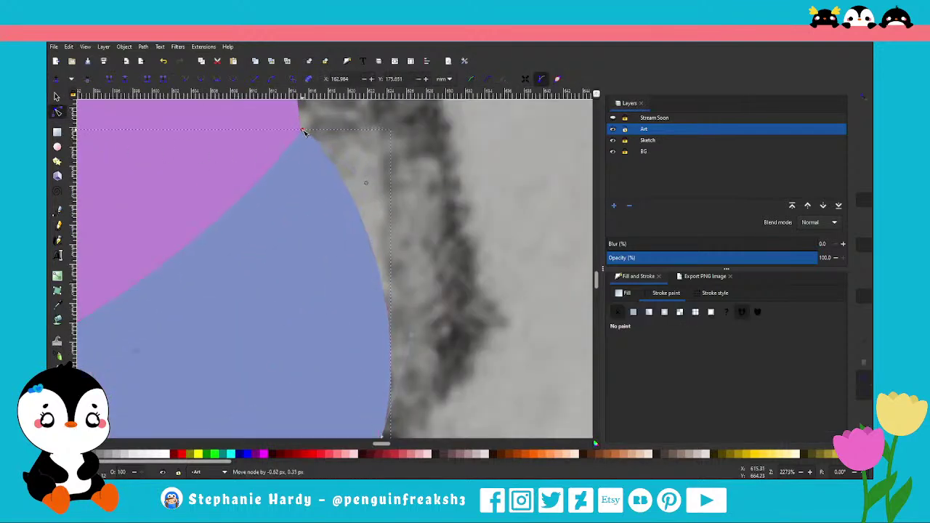
pyautogui.keyDown('ctrl'); pyautogui.scroll(-4, 396, 167); pyautogui.keyUp('ctrl')
pyautogui.moveTo(390, 173); pyautogui.dragTo(385, 176)
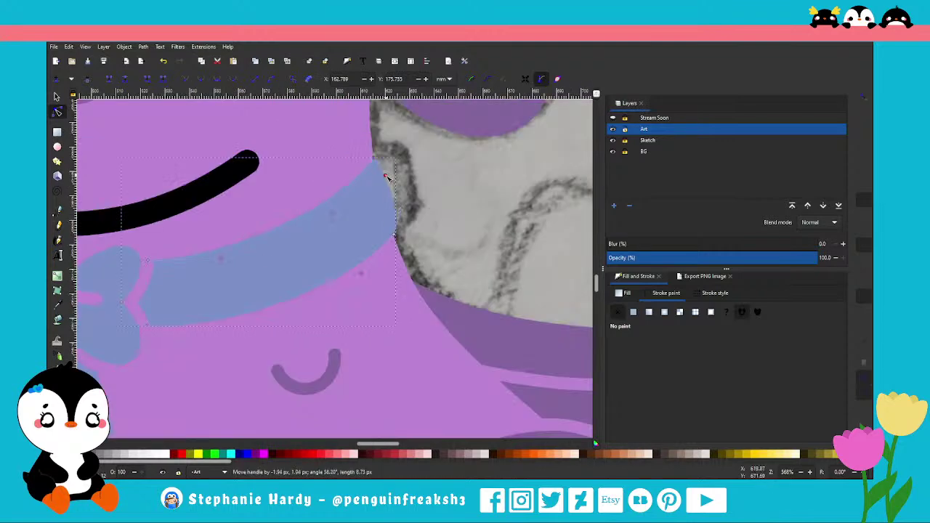
pyautogui.moveTo(394, 210); pyautogui.dragTo(396, 217)
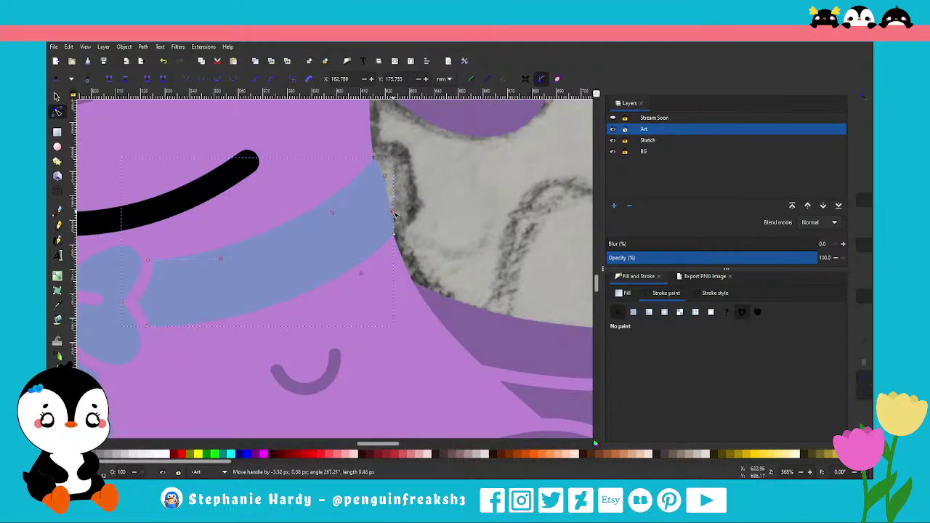
pyautogui.click(57, 97)
pyautogui.keyDown('ctrl'); pyautogui.scroll(-2, 369, 252); pyautogui.keyUp('ctrl')
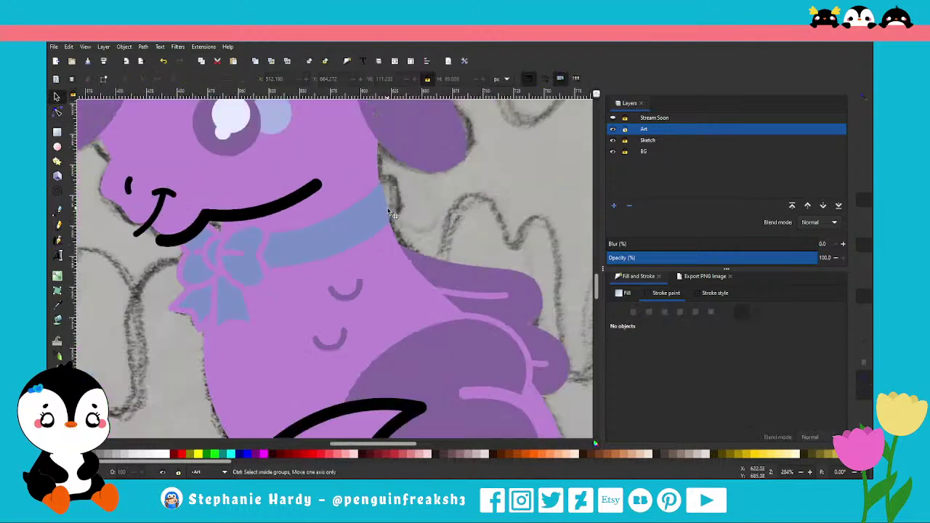
pyautogui.keyDown('ctrl'); pyautogui.scroll(-1, 368, 252); pyautogui.keyUp('ctrl')
pyautogui.keyDown('ctrl'); pyautogui.scroll(-1, 371, 213); pyautogui.keyUp('ctrl')
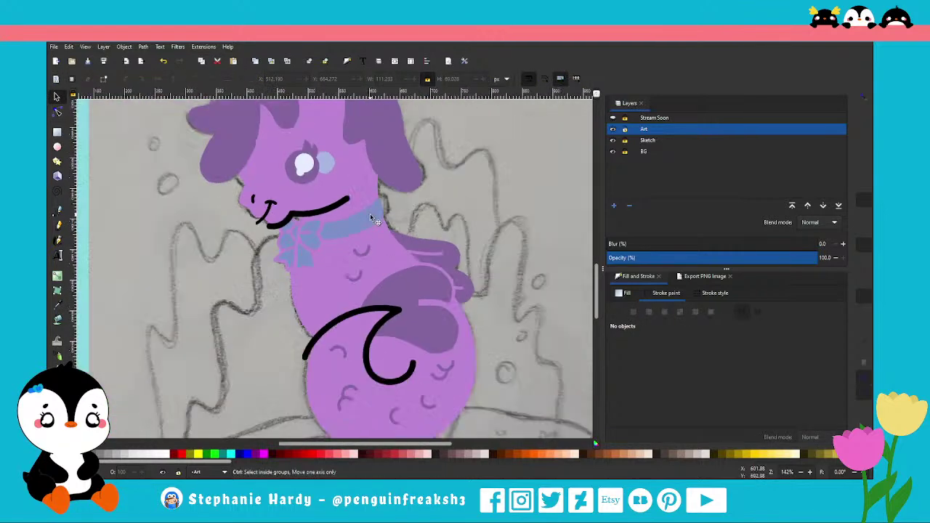
pyautogui.hotkey('ctrl', 's')
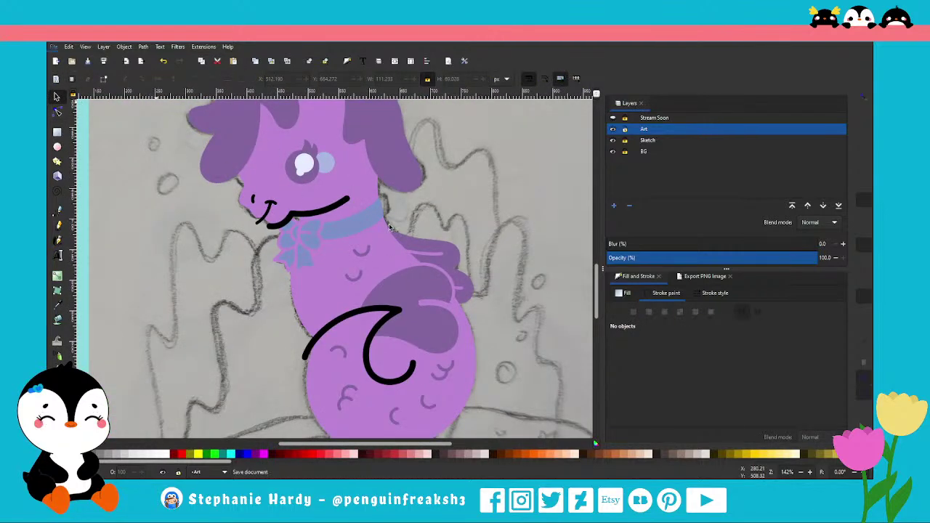
# Recolour the long black line along the pony's neck light teal.
pyautogui.scroll(-1, 455, 233)
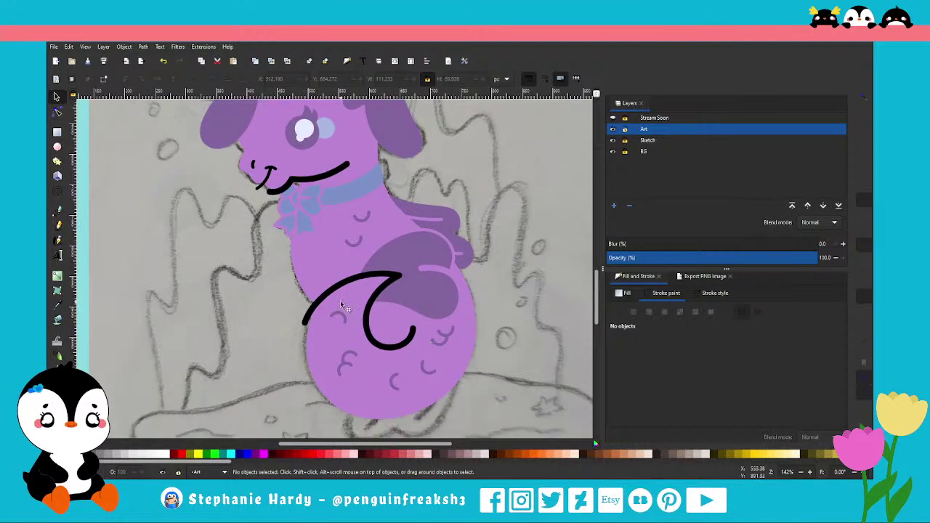
pyautogui.keyDown('ctrl'); pyautogui.scroll(-1, 340, 300); pyautogui.keyUp('ctrl')
pyautogui.scroll(1, 382, 289)
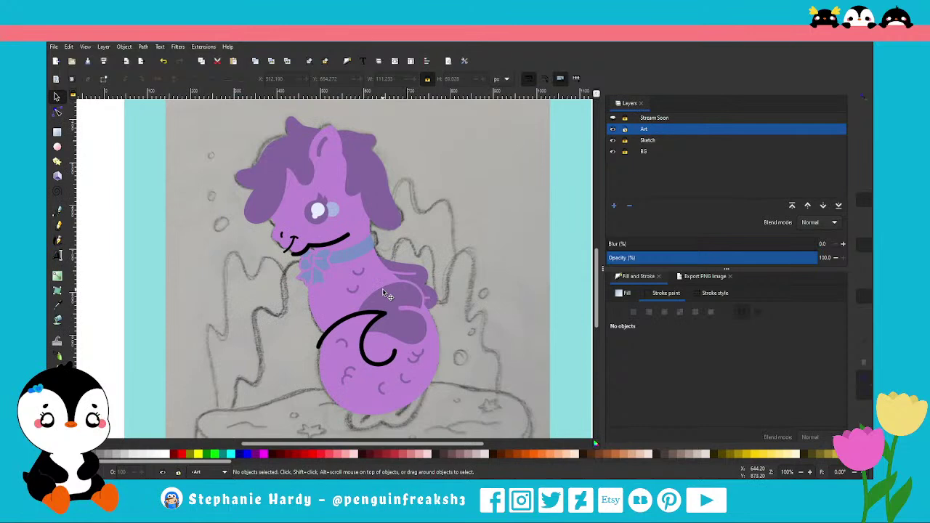
pyautogui.scroll(-1, 382, 289)
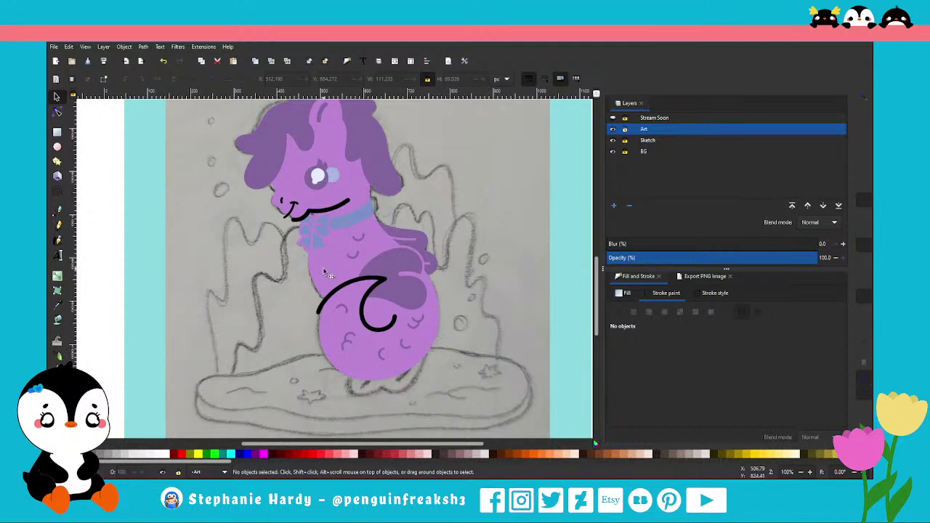
pyautogui.click(298, 225)
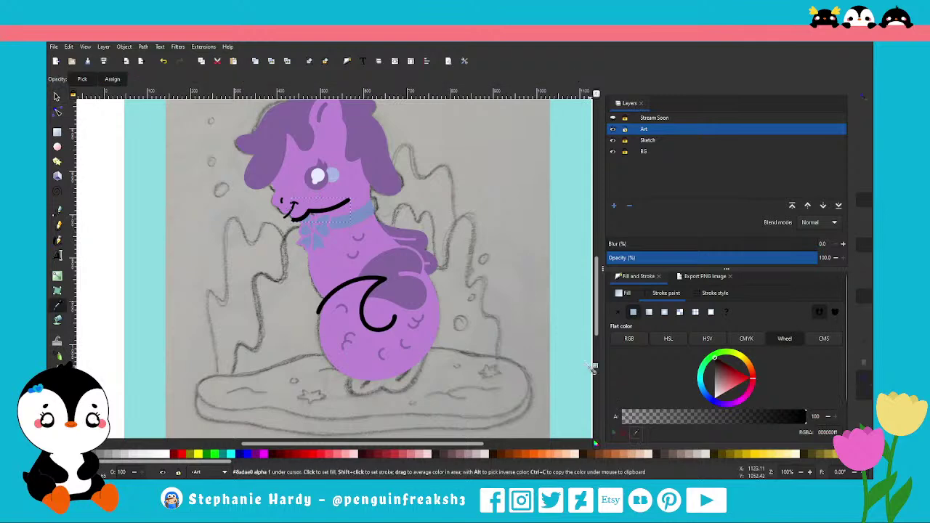
pyautogui.press('Escape')
# Select and inspect the short black mouth stroke near the snout.
pyautogui.keyDown('ctrl'); pyautogui.scroll(-1, 339, 251); pyautogui.keyUp('ctrl')
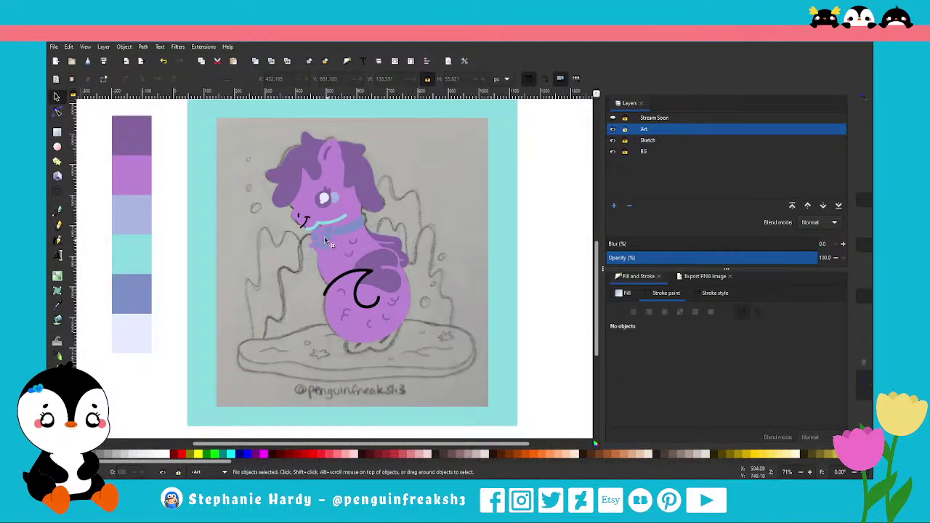
pyautogui.keyDown('ctrl'); pyautogui.scroll(1, 308, 210); pyautogui.keyUp('ctrl')
pyautogui.click(296, 221)
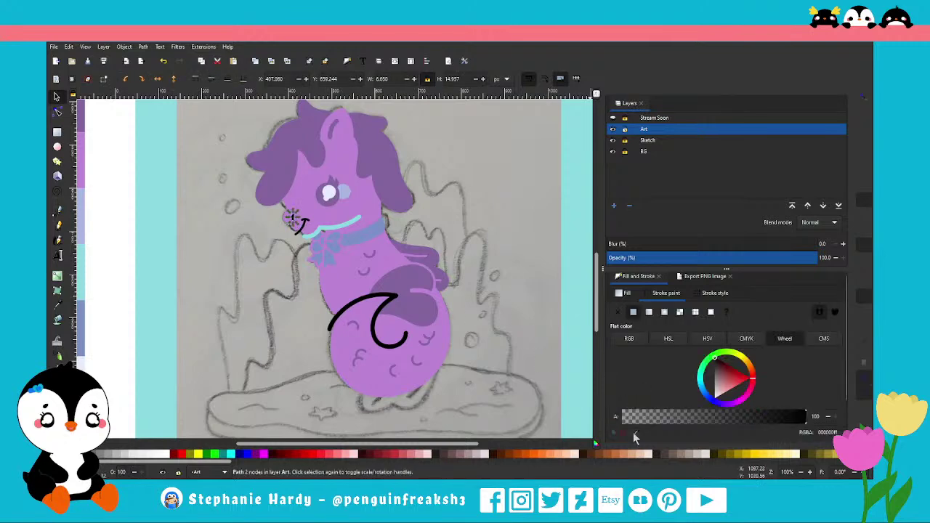
pyautogui.press('Escape')
pyautogui.keyDown('ctrl'); pyautogui.scroll(-1, 353, 266); pyautogui.keyUp('ctrl')
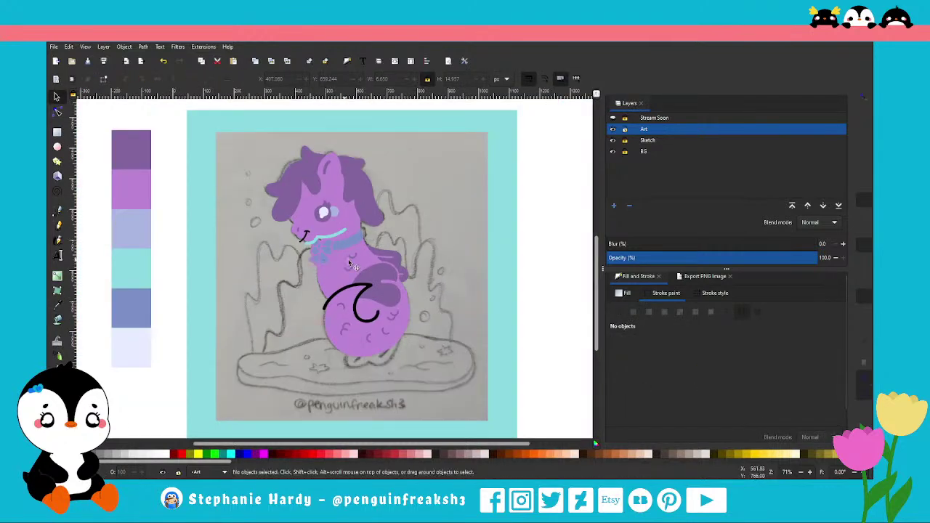
pyautogui.scroll(-2, 360, 269)
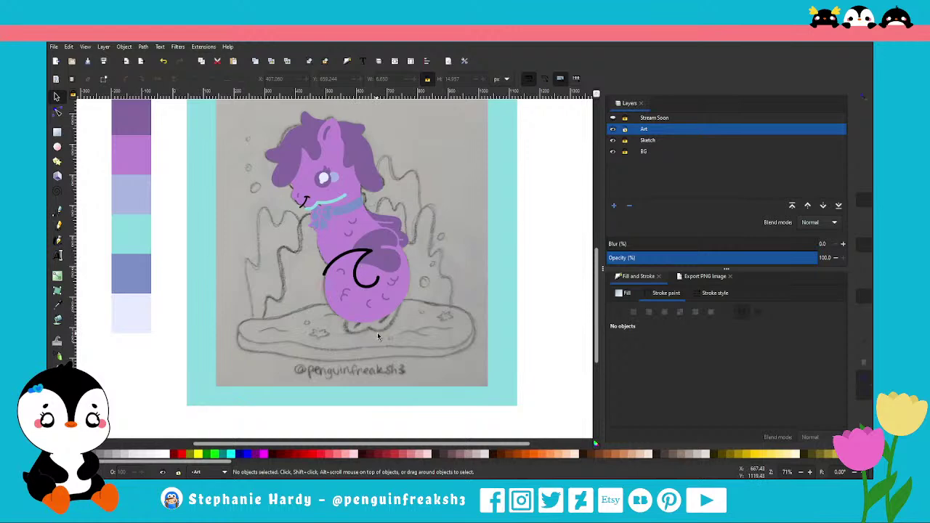
pyautogui.keyDown('ctrl'); pyautogui.scroll(2, 387, 334); pyautogui.keyUp('ctrl')
# Draw a closed four-corner black outline for the feet beneath the tail.
pyautogui.keyDown('ctrl'); pyautogui.scroll(2, 387, 333); pyautogui.keyUp('ctrl')
pyautogui.press('b')
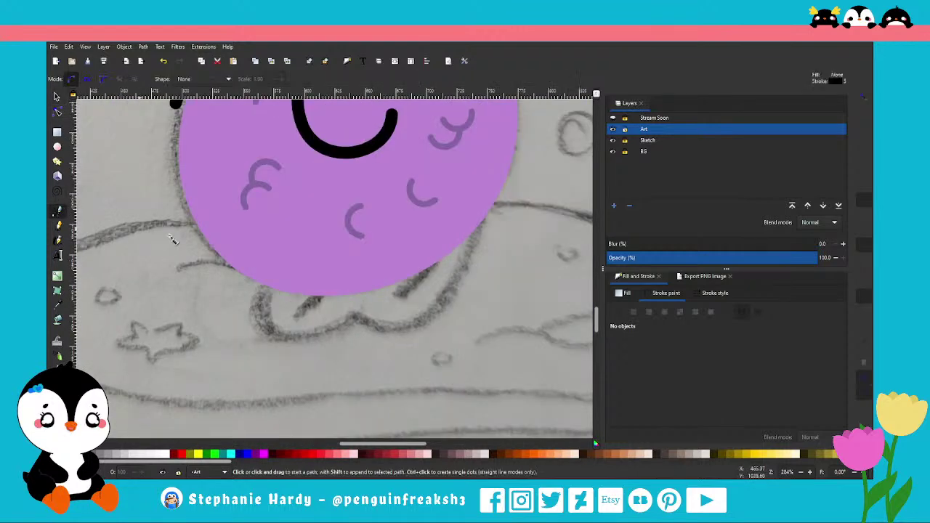
pyautogui.click(476, 234)
pyautogui.click(356, 320)
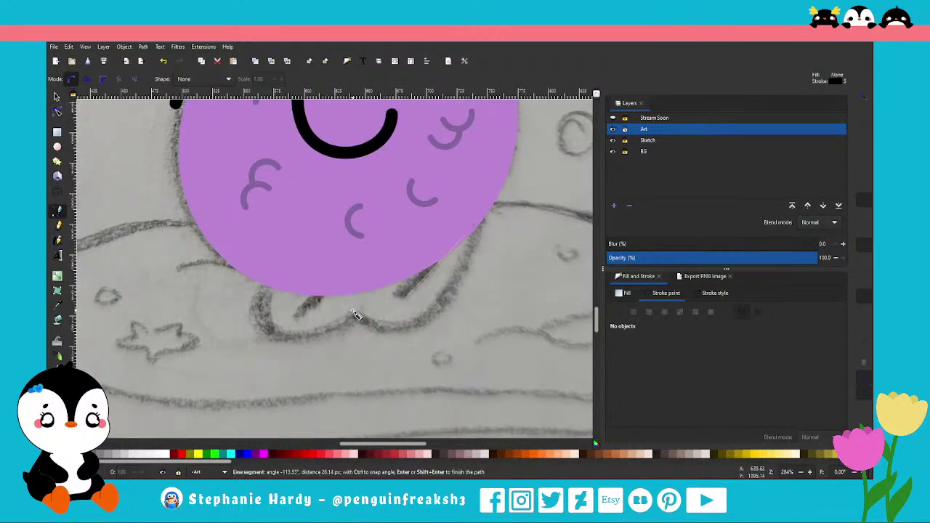
pyautogui.click(250, 317)
pyautogui.click(273, 279)
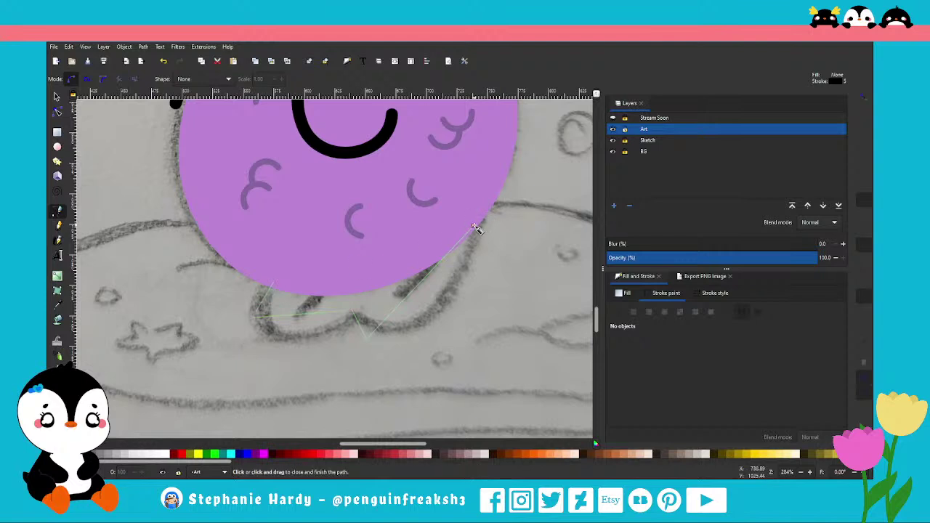
pyautogui.click(476, 227)
pyautogui.press('s')
# Turn the feet outline's corners into smooth curves and round its lower-left lobe.
pyautogui.click(244, 82)
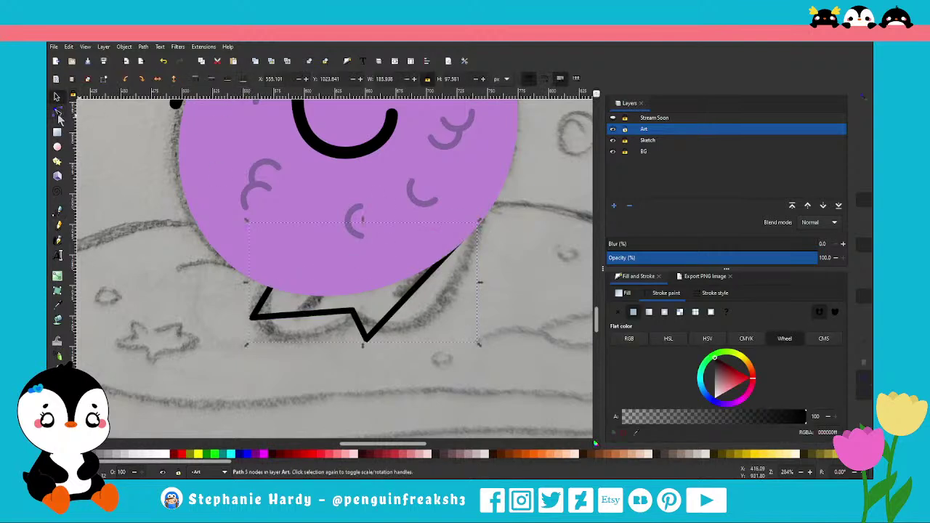
pyautogui.press('n')
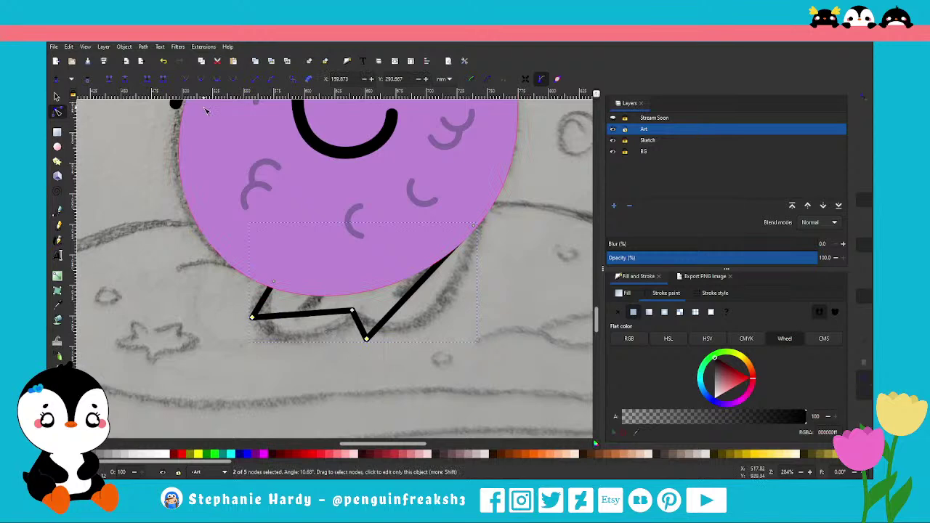
pyautogui.click(215, 80)
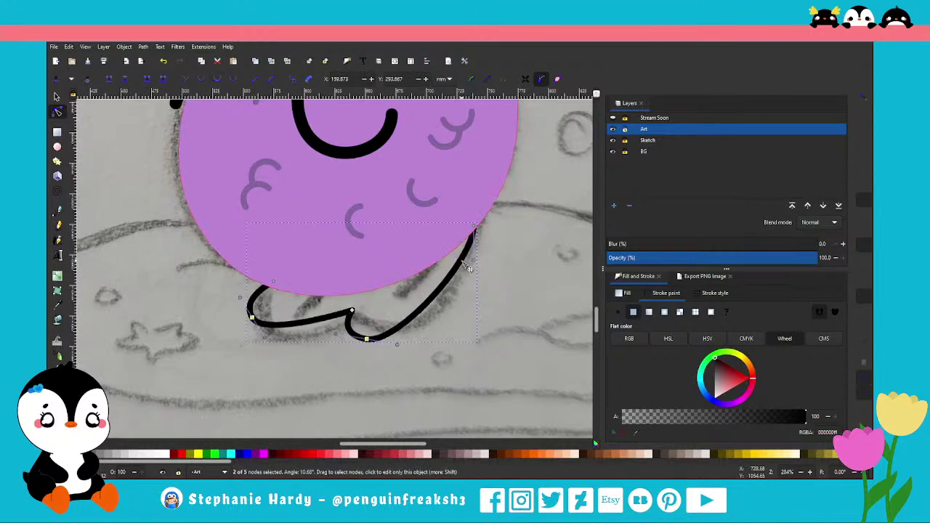
pyautogui.moveTo(370, 335)
pyautogui.mouseDown()
pyautogui.moveTo(385, 355)
pyautogui.moveTo(408, 355)
pyautogui.mouseUp()
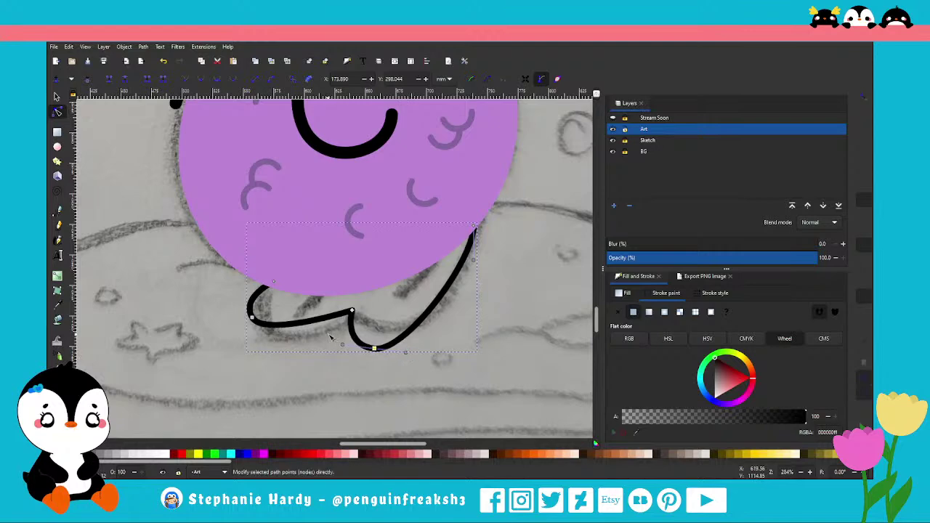
pyautogui.moveTo(251, 316); pyautogui.dragTo(271, 356)
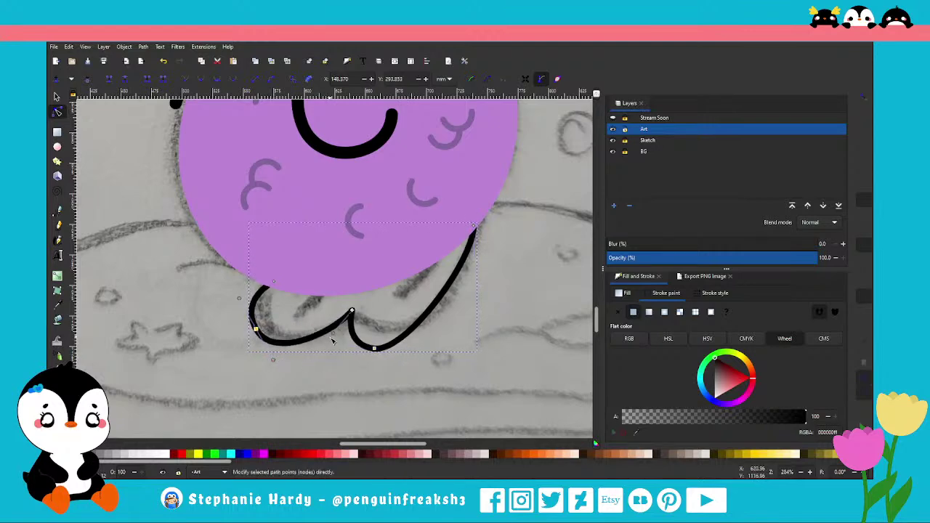
pyautogui.moveTo(332, 340); pyautogui.dragTo(332, 338)
pyautogui.moveTo(274, 361); pyautogui.dragTo(269, 356)
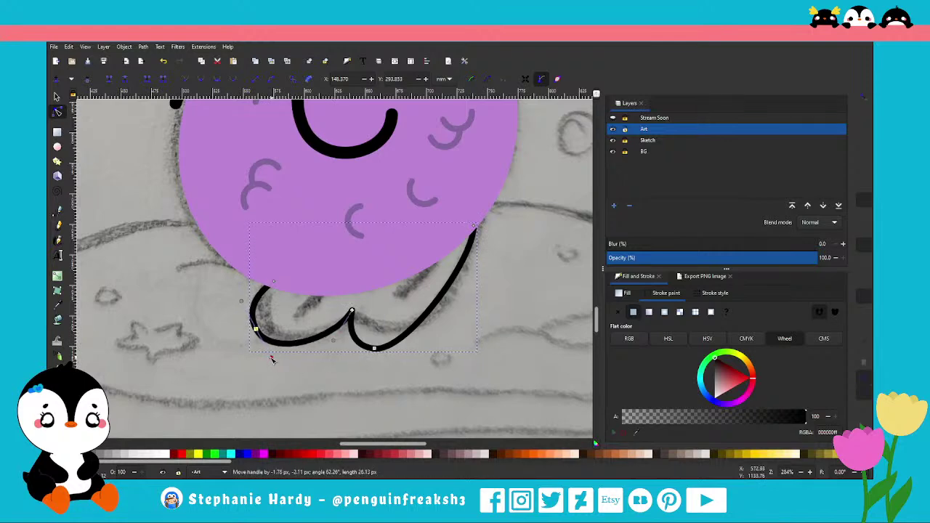
# Bow the feet's right side outward and refine the bottom curve and cusp.
pyautogui.click(476, 229)
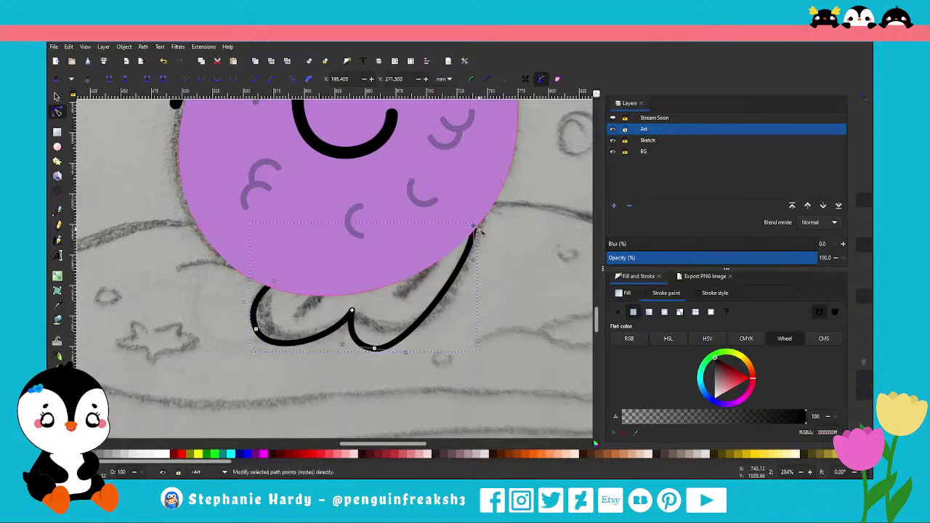
pyautogui.moveTo(475, 258); pyautogui.dragTo(470, 300)
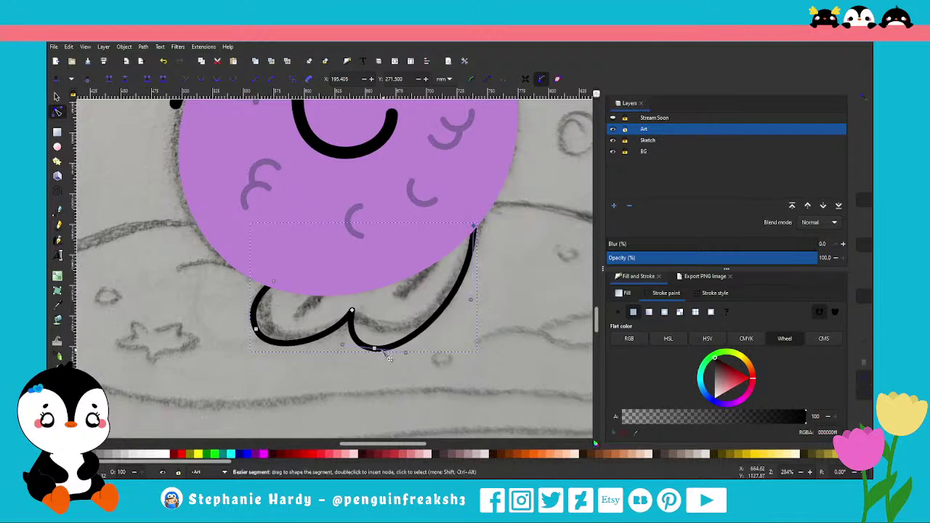
pyautogui.moveTo(382, 356)
pyautogui.mouseDown()
pyautogui.moveTo(416, 358)
pyautogui.moveTo(380, 346)
pyautogui.moveTo(411, 354)
pyautogui.mouseUp()
pyautogui.moveTo(470, 300); pyautogui.dragTo(464, 299)
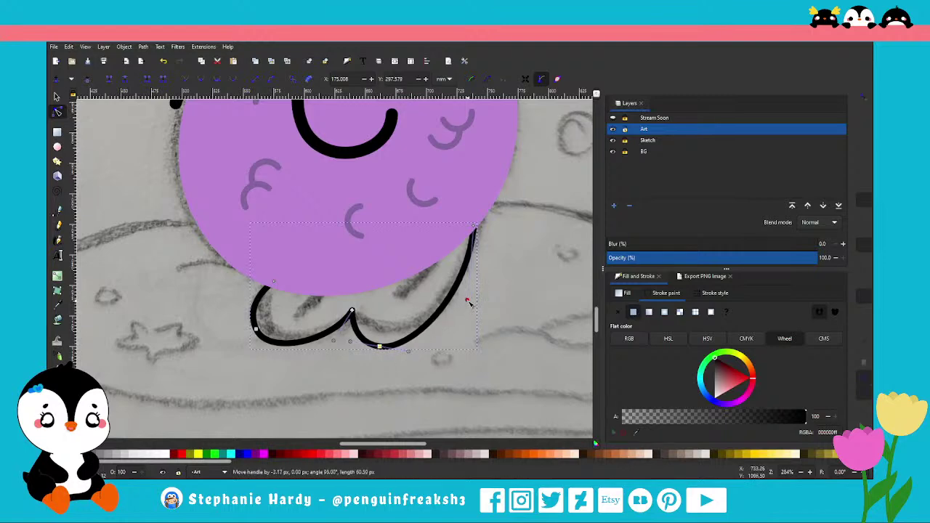
pyautogui.moveTo(351, 312); pyautogui.dragTo(347, 315)
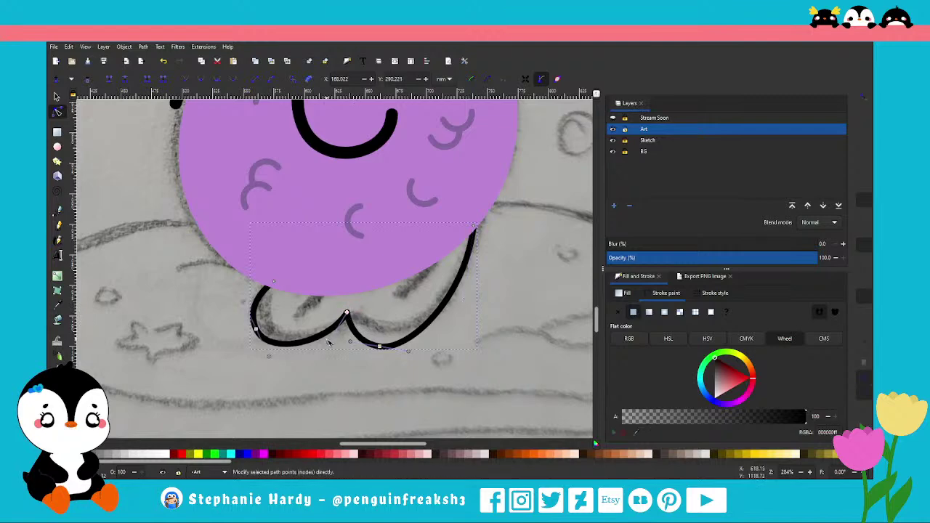
pyautogui.moveTo(270, 359); pyautogui.dragTo(270, 355)
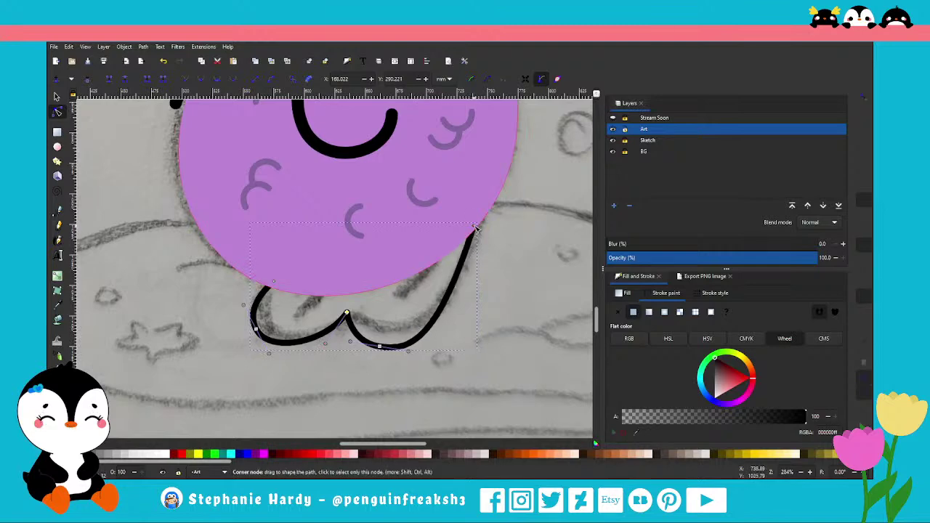
# Extend the upper-right end and lengthen the feet outline's right lobe.
pyautogui.moveTo(475, 228); pyautogui.dragTo(480, 219)
pyautogui.moveTo(443, 336); pyautogui.dragTo(451, 279)
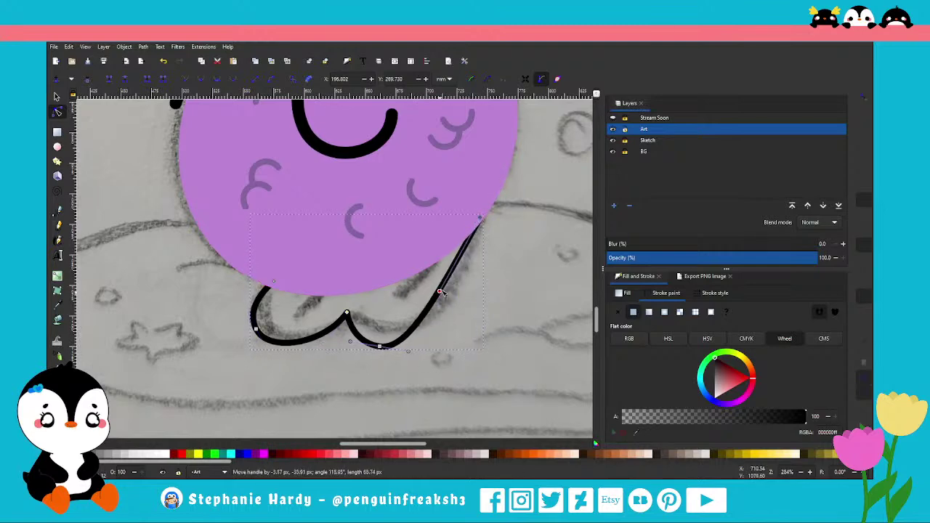
pyautogui.moveTo(380, 346); pyautogui.dragTo(433, 341)
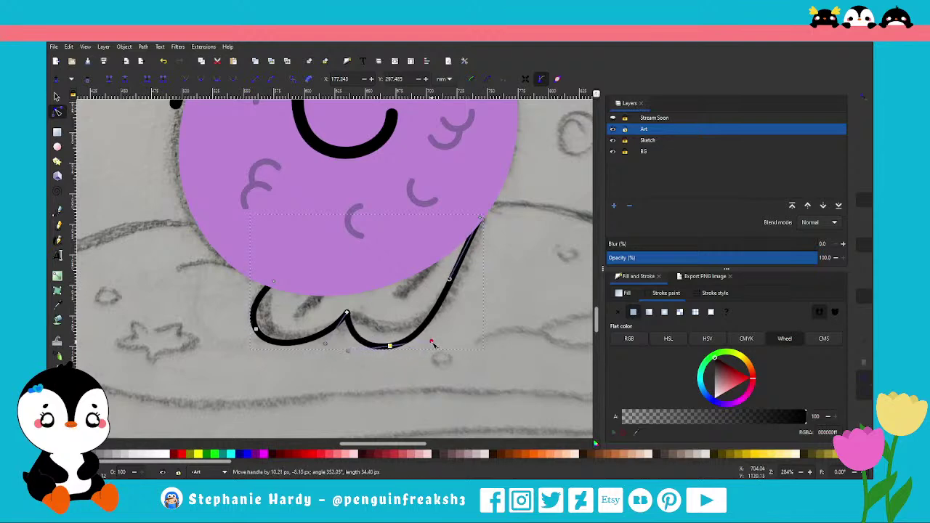
pyautogui.moveTo(450, 280); pyautogui.dragTo(443, 284)
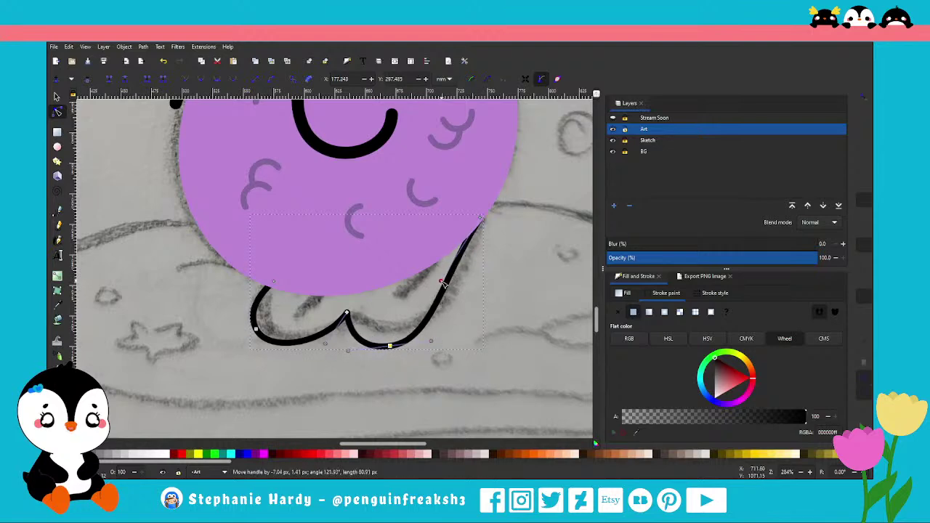
pyautogui.moveTo(428, 343); pyautogui.dragTo(429, 348)
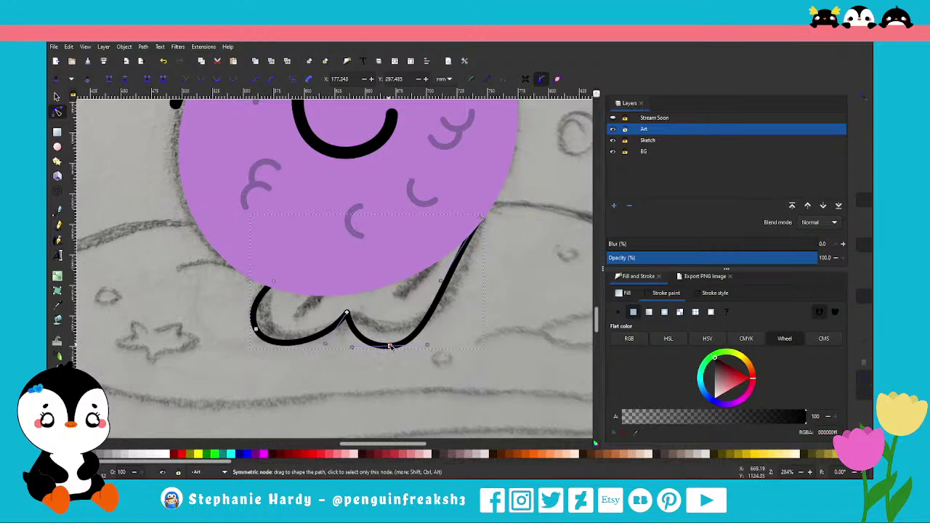
pyautogui.moveTo(391, 345); pyautogui.dragTo(390, 344)
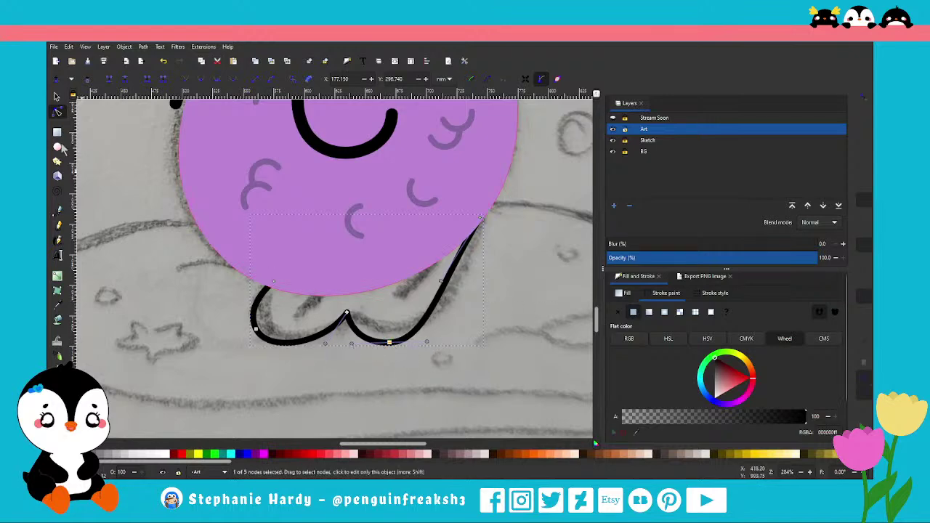
# Move the small purple stroke from the hair down to the feet and rotate it into place.
pyautogui.click(56, 98)
pyautogui.scroll(-1, 380, 359)
pyautogui.scroll(-1, 380, 358)
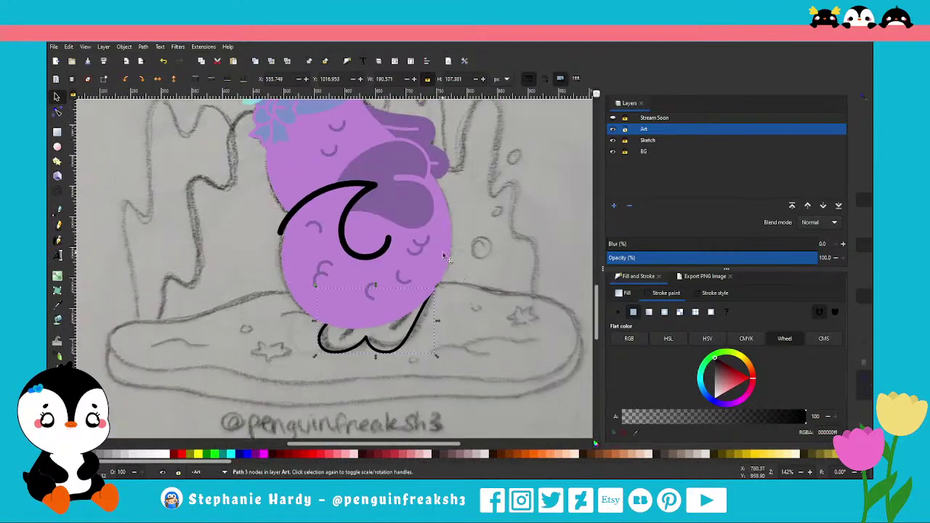
pyautogui.click(412, 133)
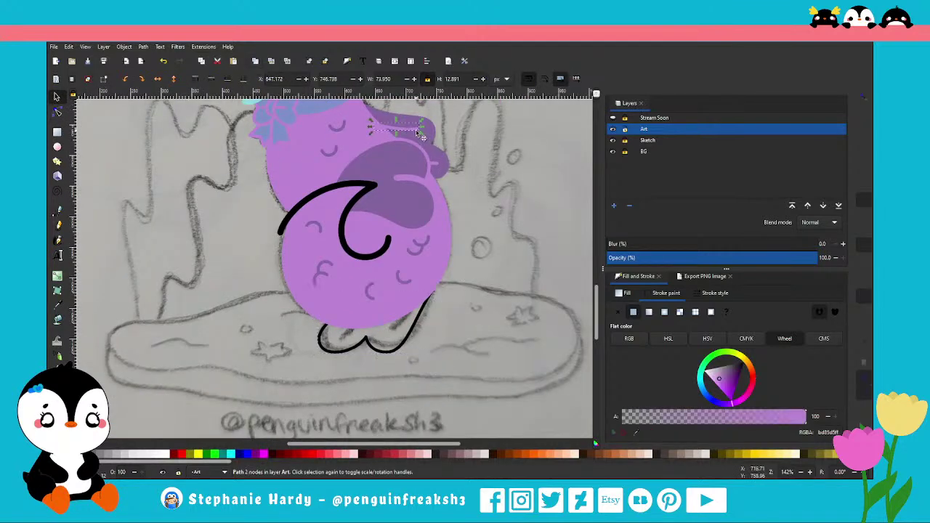
pyautogui.moveTo(417, 132); pyautogui.dragTo(390, 347)
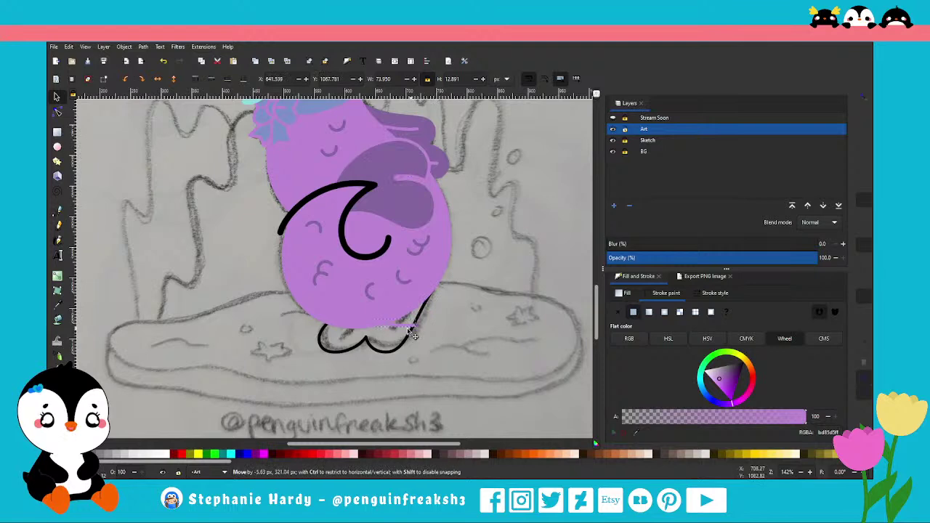
pyautogui.scroll(4, 390, 348)
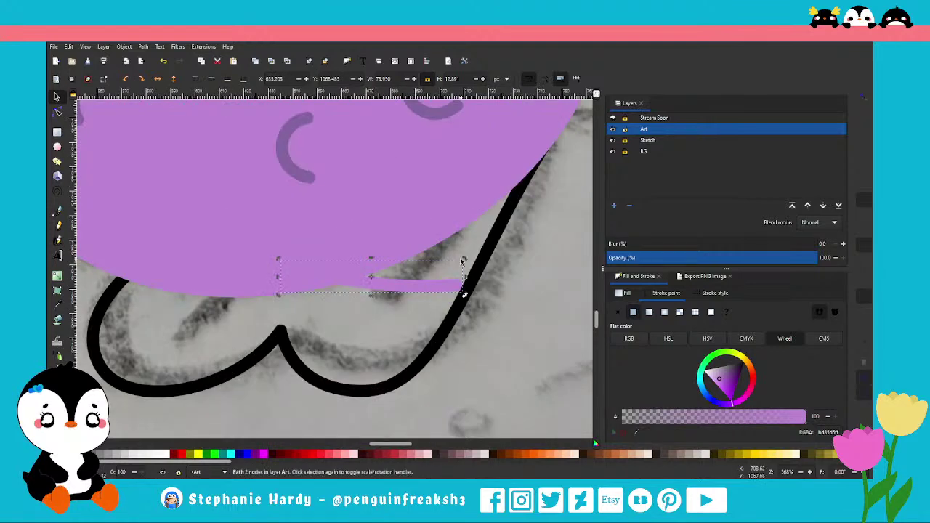
pyautogui.moveTo(463, 260); pyautogui.dragTo(415, 190)
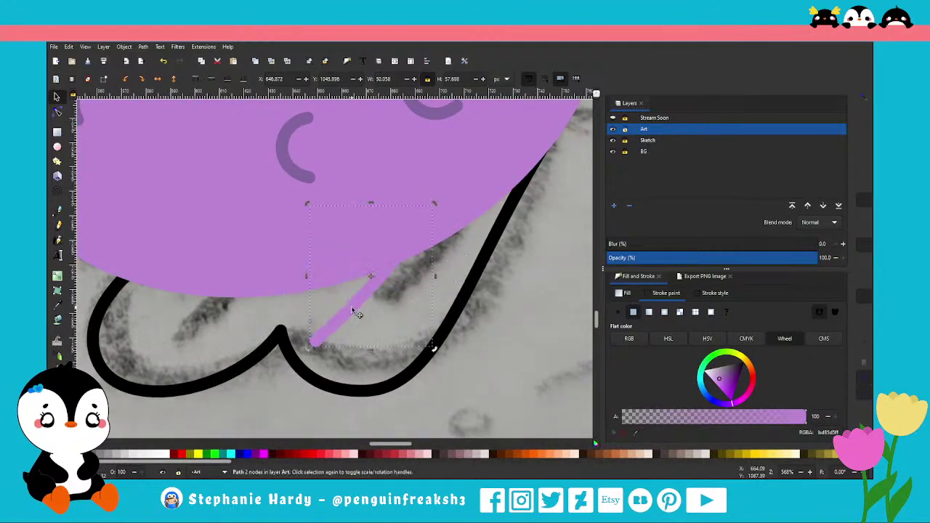
pyautogui.moveTo(356, 312); pyautogui.dragTo(430, 246)
pyautogui.scroll(-2, 418, 263)
pyautogui.moveTo(382, 329); pyautogui.dragTo(388, 309)
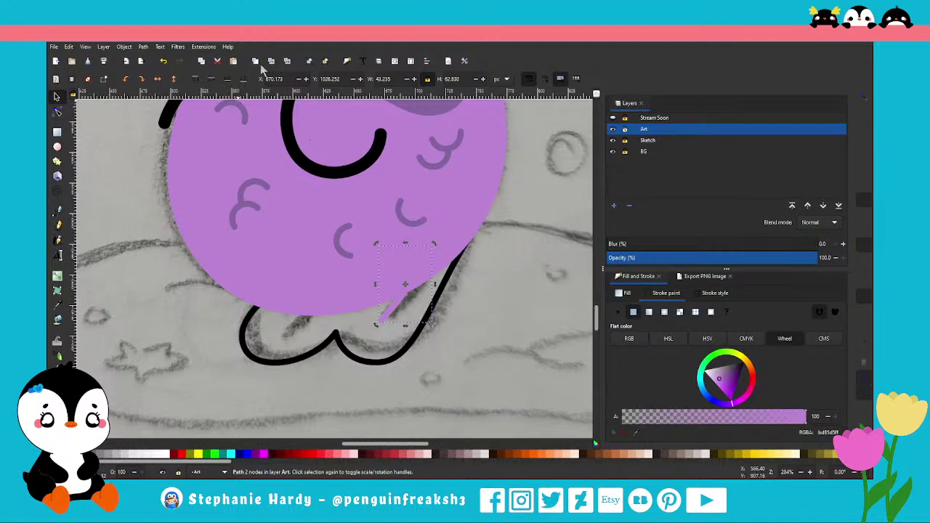
# Duplicate the purple stroke and place the rotated copy between the feet.
pyautogui.hotkey('ctrl', 'd')
pyautogui.moveTo(392, 318); pyautogui.dragTo(295, 331)
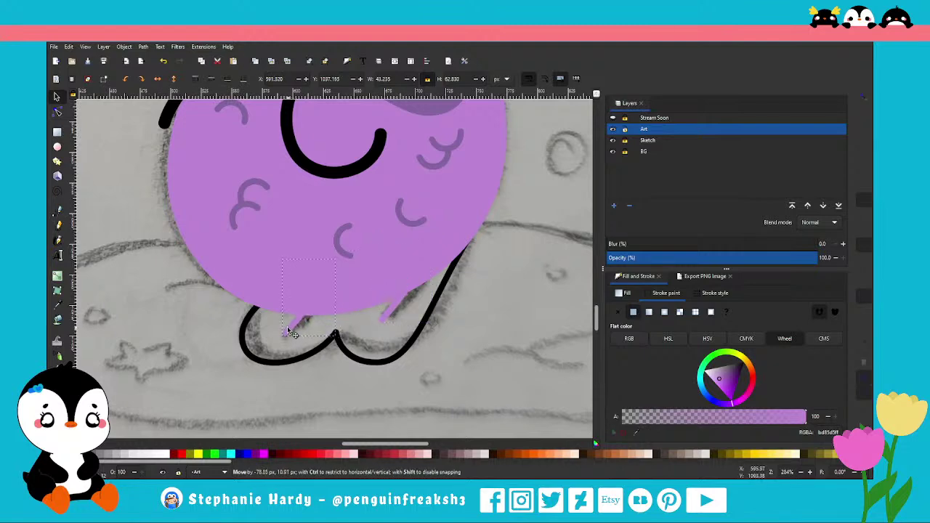
pyautogui.moveTo(336, 344); pyautogui.dragTo(327, 349)
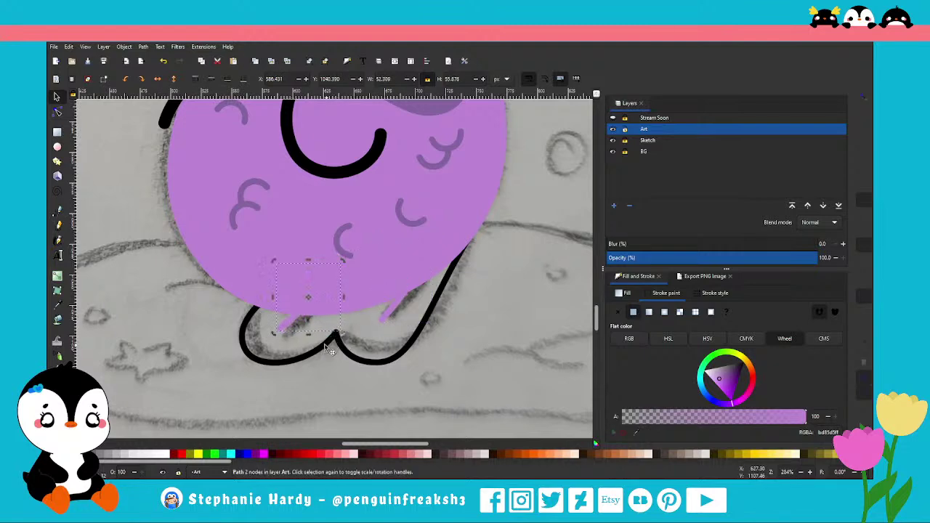
# Fill the feet with the body's purple as a flat colour and remove their black stroke.
pyautogui.click(378, 361)
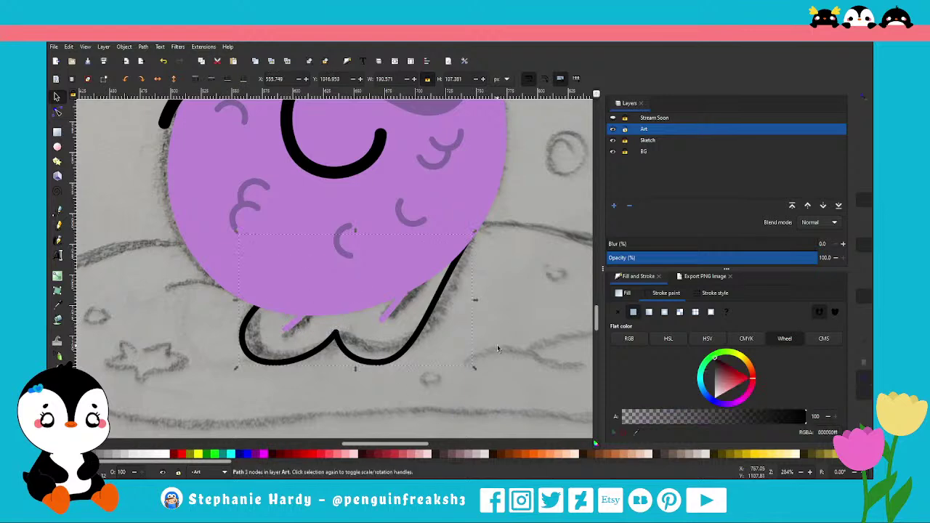
pyautogui.click(618, 312)
pyautogui.click(622, 292)
pyautogui.click(633, 312)
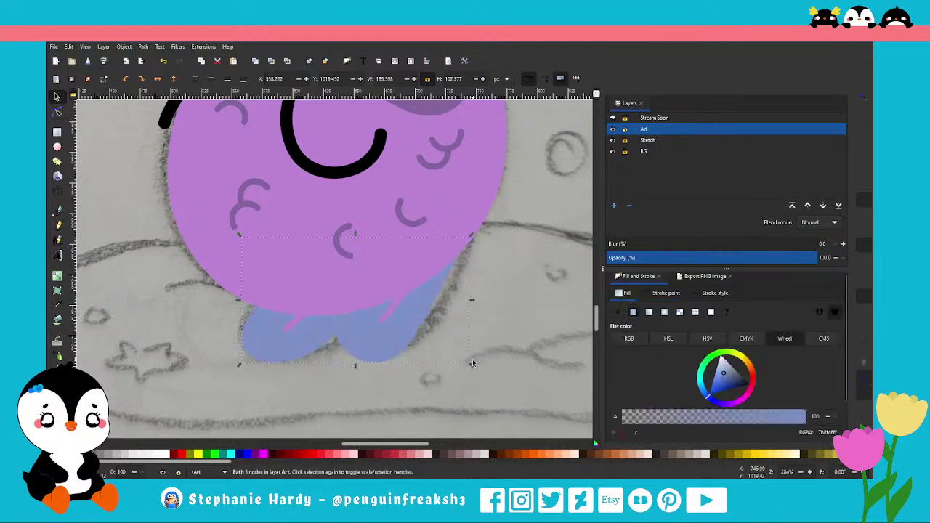
pyautogui.scroll(-2, 473, 361)
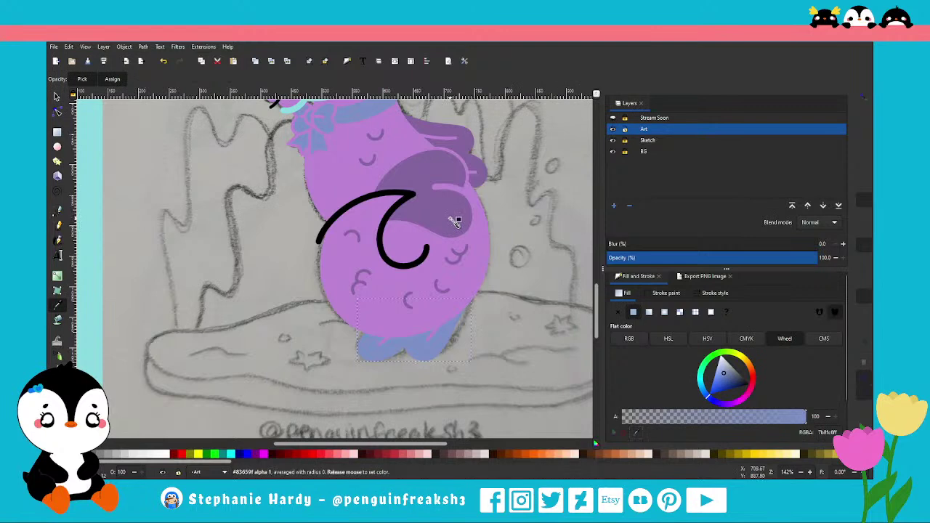
pyautogui.click(458, 369)
pyautogui.scroll(-2, 342, 363)
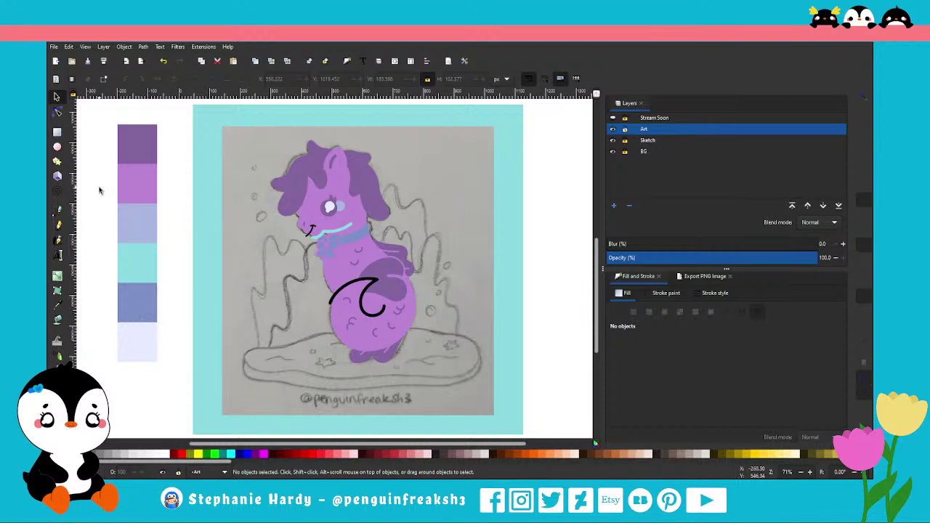
# Trace a closed black outline around the sketched ground patch beneath the pony.
pyautogui.click(58, 211)
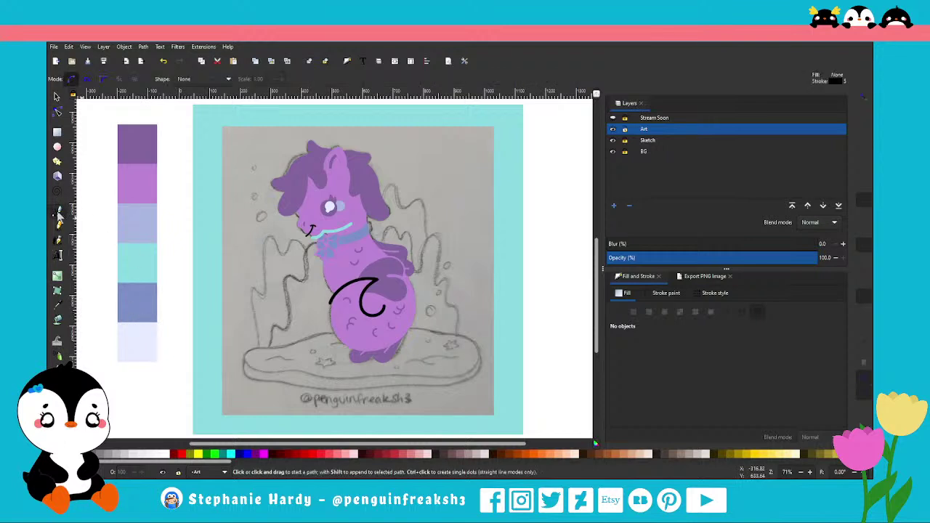
pyautogui.click(247, 359)
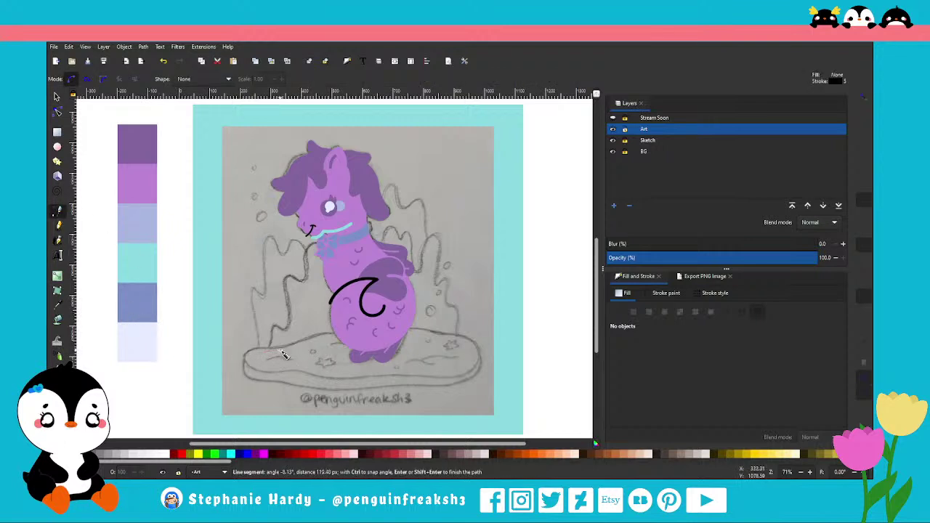
pyautogui.click(285, 350)
pyautogui.click(352, 336)
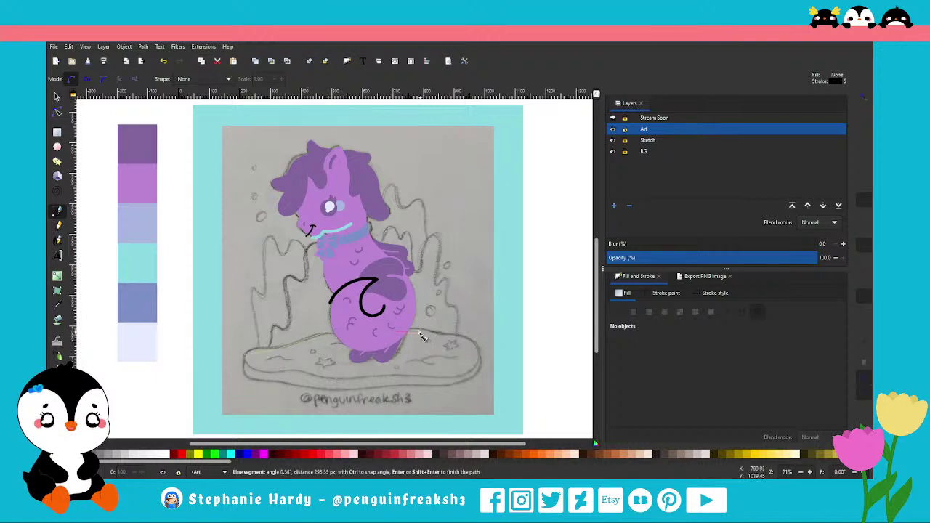
pyautogui.press('BackSpace')
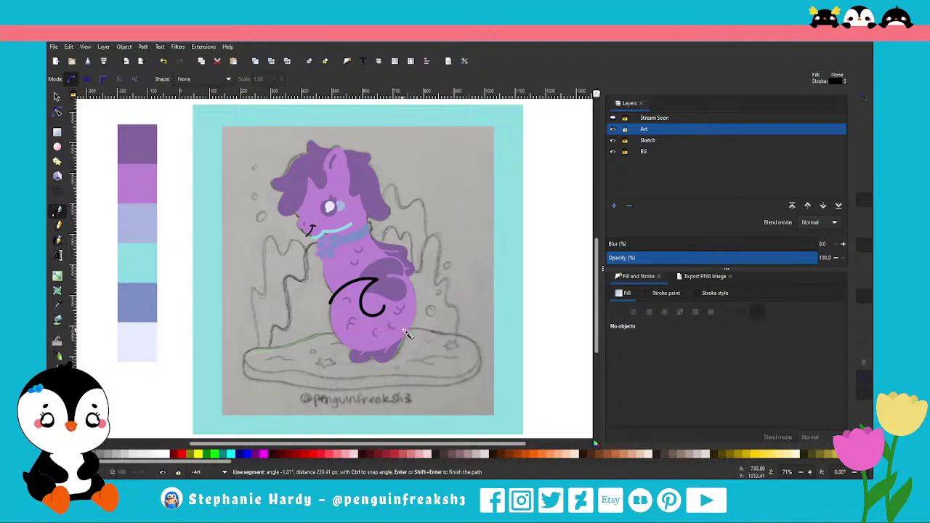
pyautogui.click(396, 331)
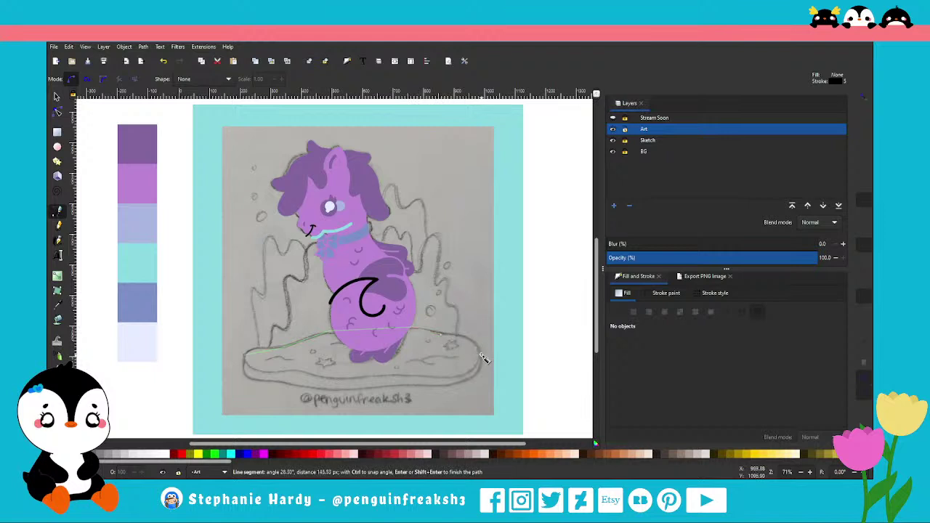
pyautogui.click(376, 380)
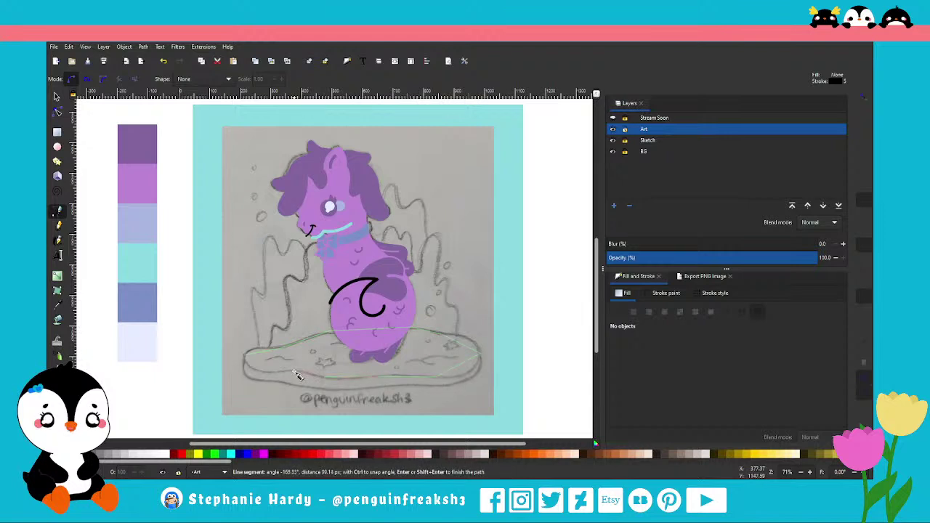
pyautogui.click(262, 367)
pyautogui.click(245, 356)
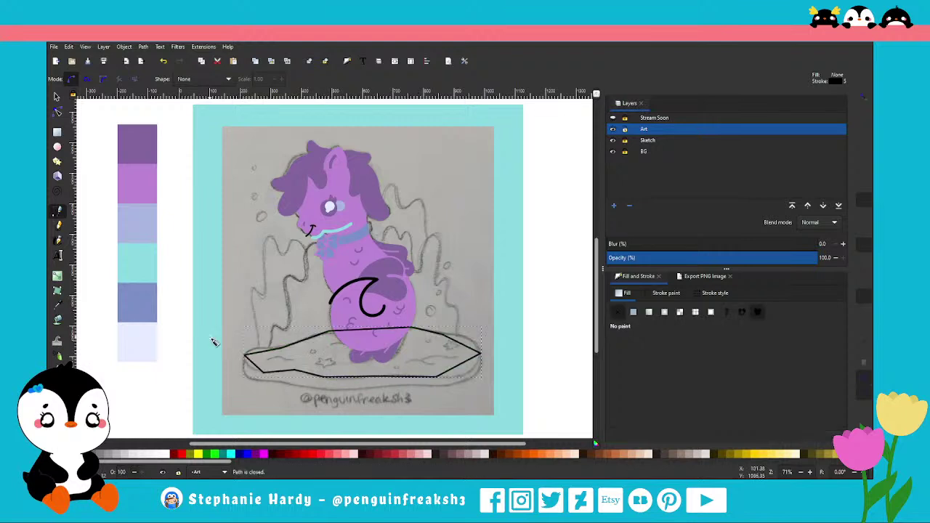
# Smooth all the ground shape's nodes into an oval and adjust its top and bottom curves.
pyautogui.press('n')
pyautogui.moveTo(224, 321); pyautogui.dragTo(501, 399)
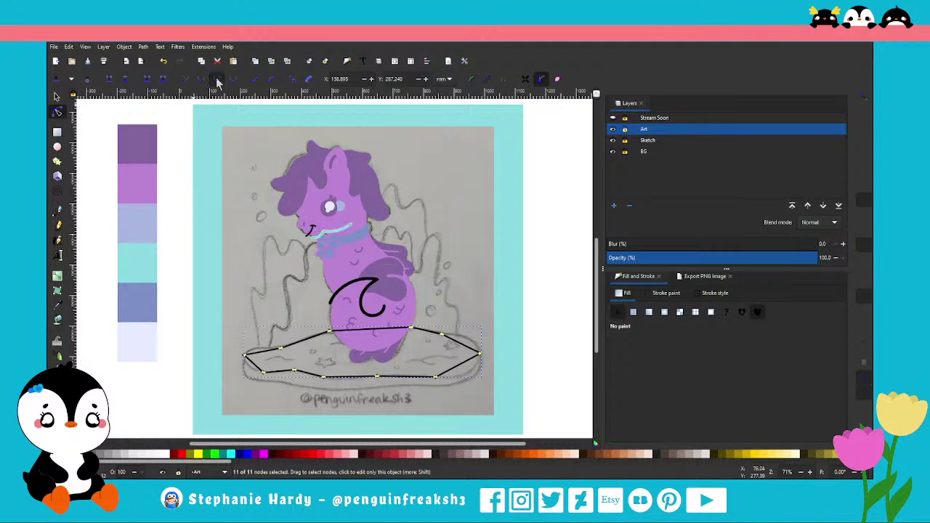
pyautogui.click(217, 79)
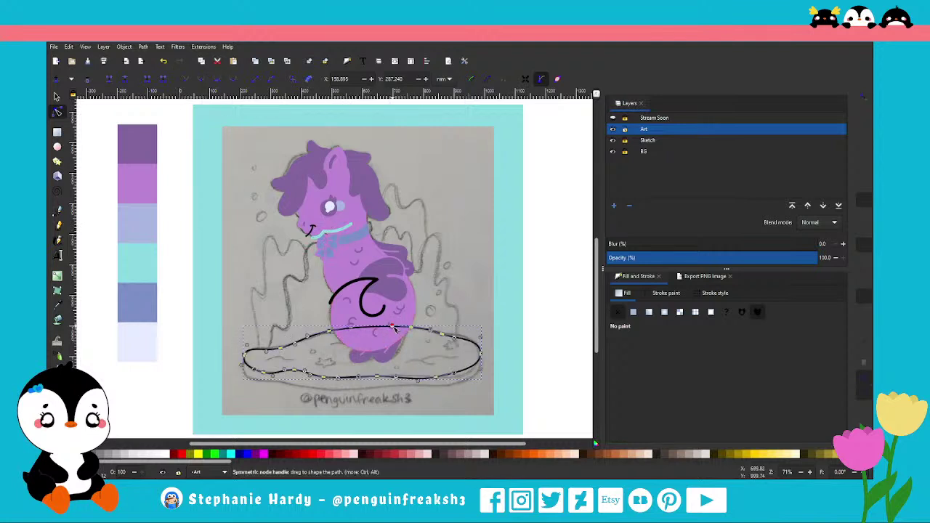
pyautogui.moveTo(395, 330); pyautogui.dragTo(405, 326)
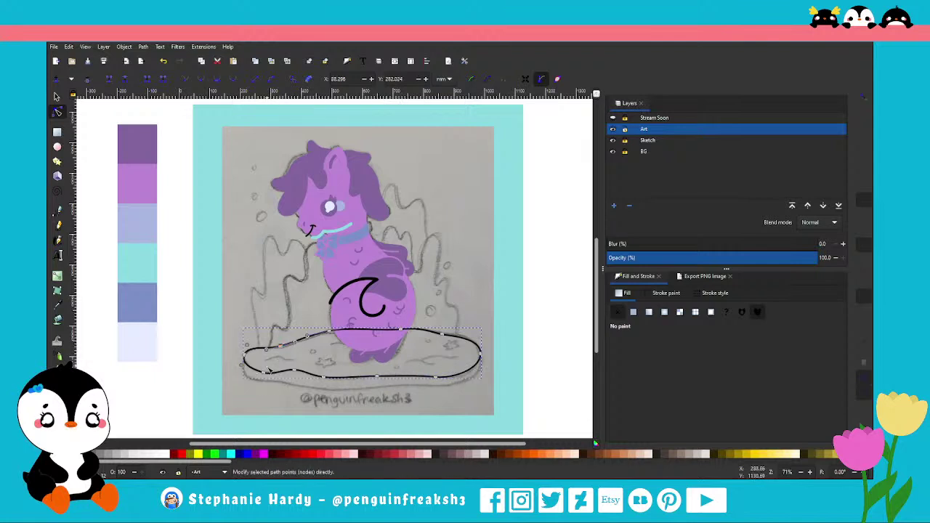
pyautogui.moveTo(266, 374)
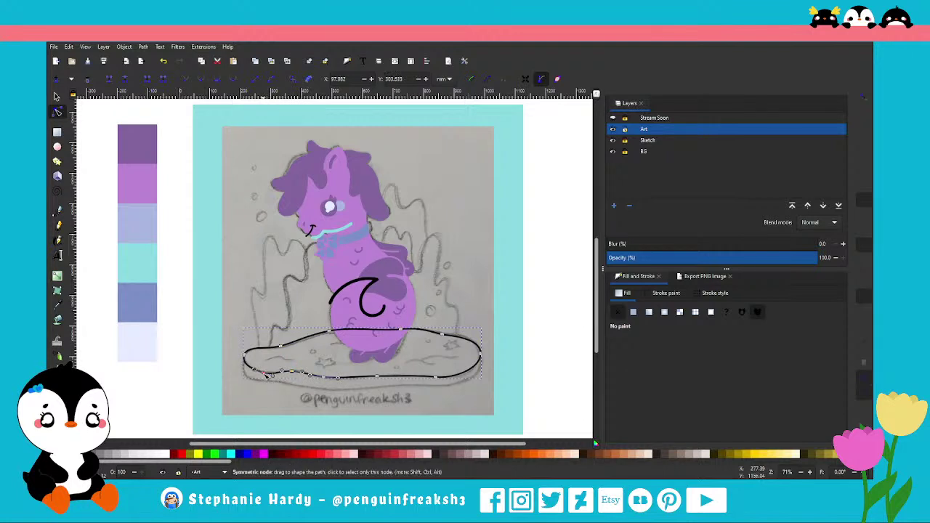
pyautogui.moveTo(266, 375); pyautogui.dragTo(263, 374)
pyautogui.moveTo(363, 379); pyautogui.dragTo(361, 377)
pyautogui.press('s')
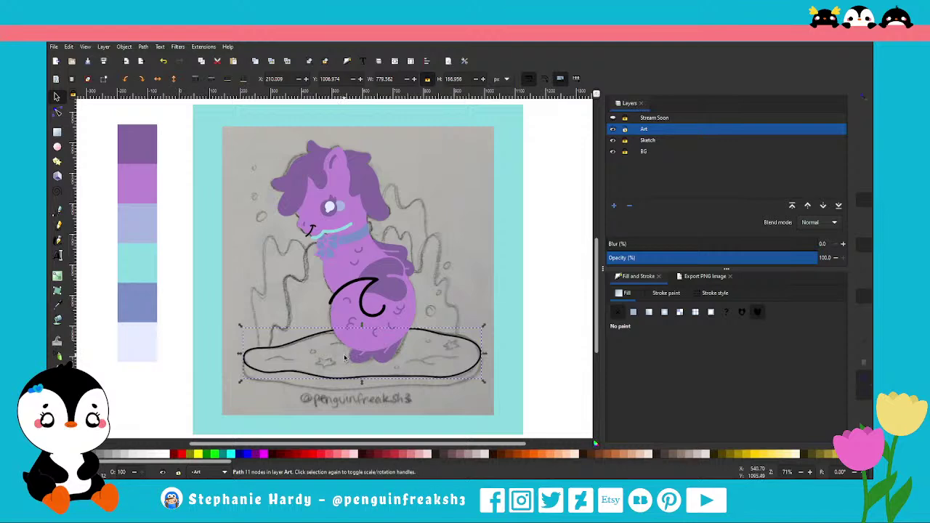
# Zoom in and refine the curves at the oval's left end and lower left.
pyautogui.scroll(-1, 350, 391)
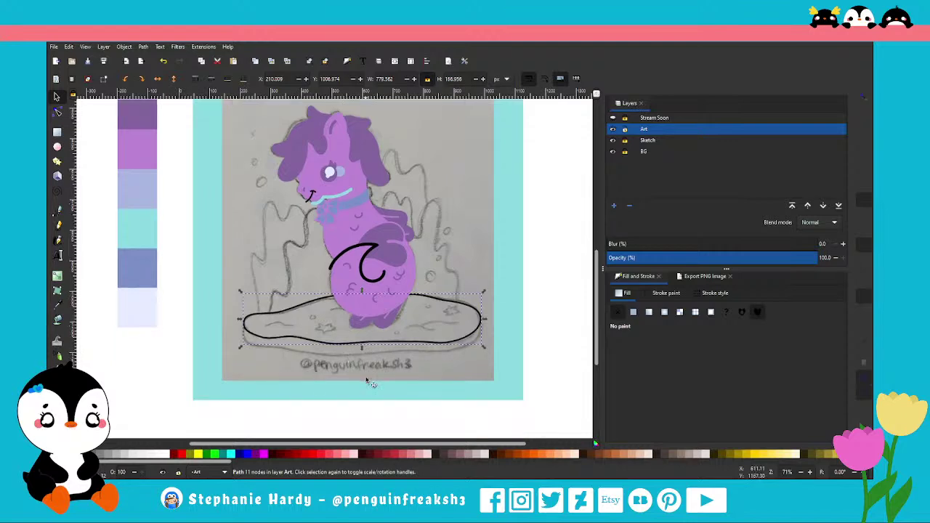
pyautogui.keyDown('ctrl'); pyautogui.scroll(2, 285, 345); pyautogui.keyUp('ctrl')
pyautogui.keyDown('ctrl'); pyautogui.scroll(2, 249, 322); pyautogui.keyUp('ctrl')
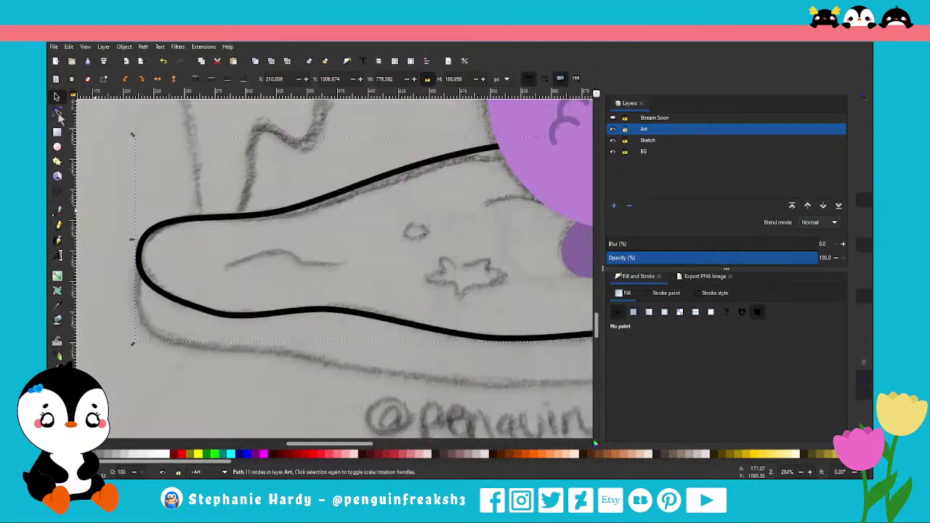
pyautogui.press('n')
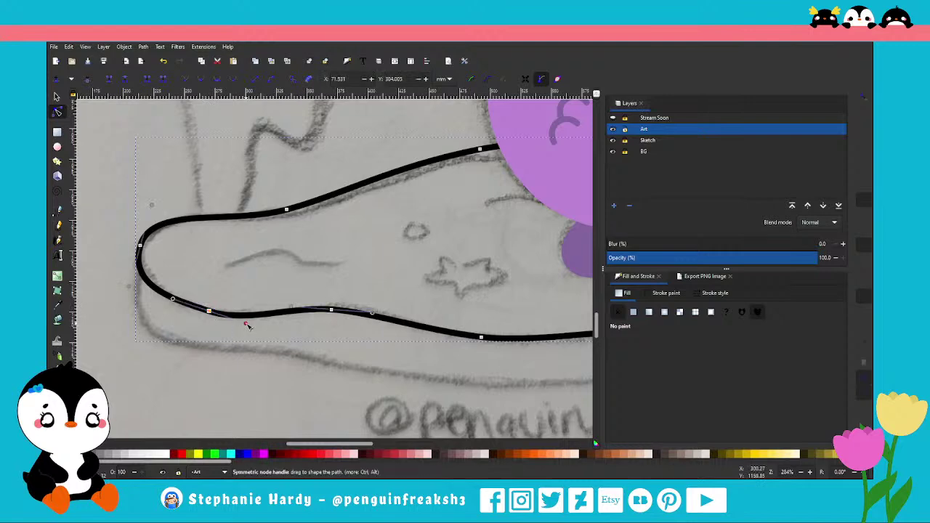
pyautogui.click(246, 318)
pyautogui.moveTo(246, 318); pyautogui.dragTo(250, 315)
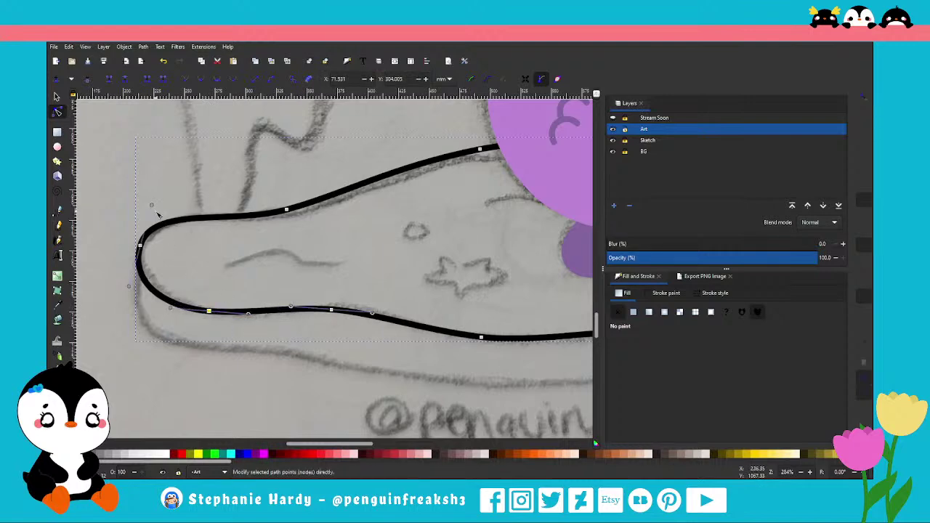
pyautogui.moveTo(151, 206); pyautogui.dragTo(150, 210)
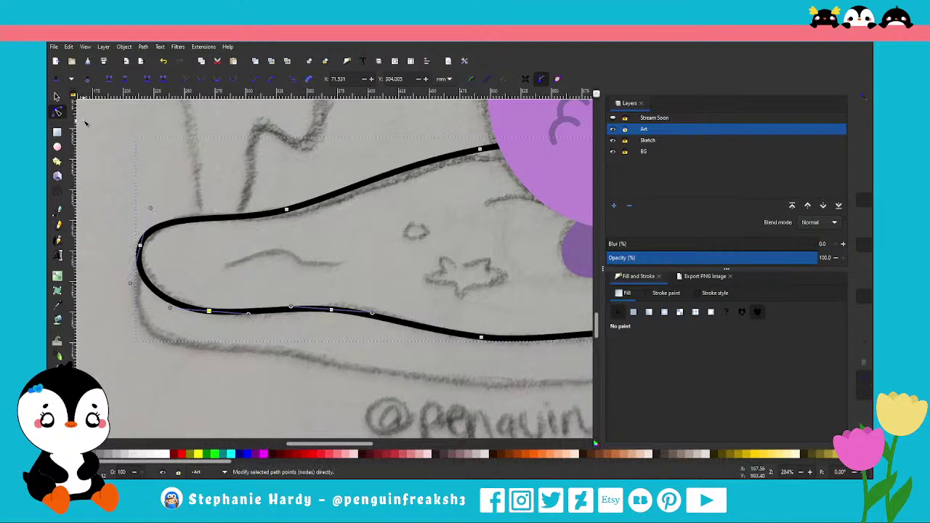
pyautogui.click(56, 96)
pyautogui.press('5')
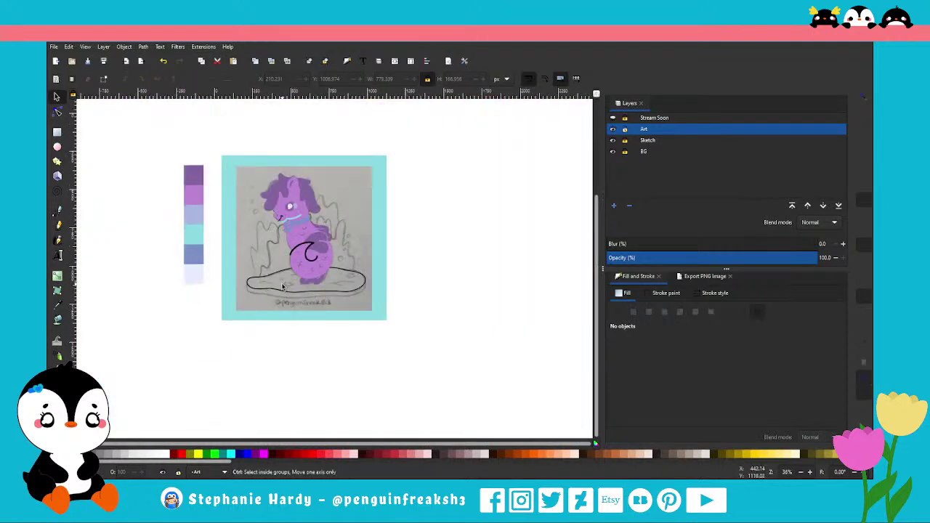
pyautogui.keyDown('ctrl'); pyautogui.scroll(2, 264, 289); pyautogui.keyUp('ctrl')
pyautogui.keyDown('ctrl'); pyautogui.scroll(2, 272, 288); pyautogui.keyUp('ctrl')
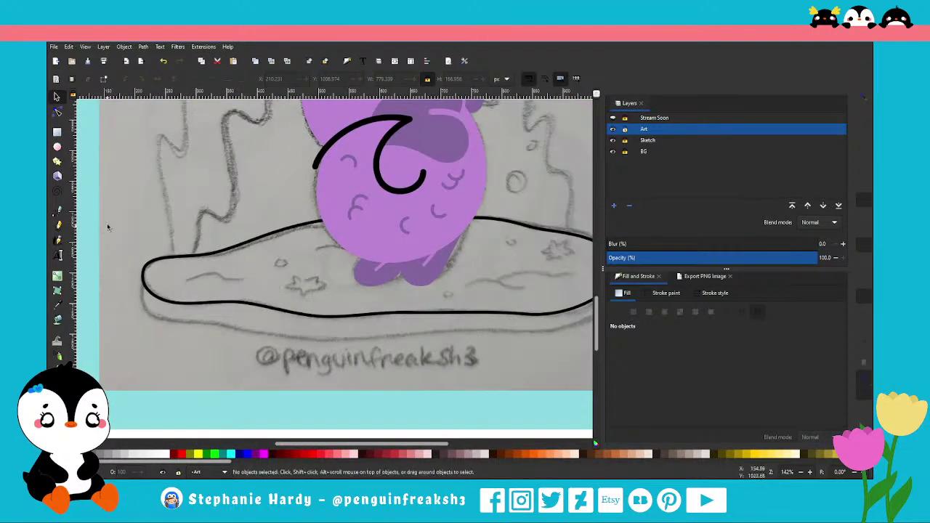
# Draw a small star on the pedestal's left and place a copy on its right.
pyautogui.click(57, 161)
pyautogui.moveTo(296, 282); pyautogui.dragTo(312, 298)
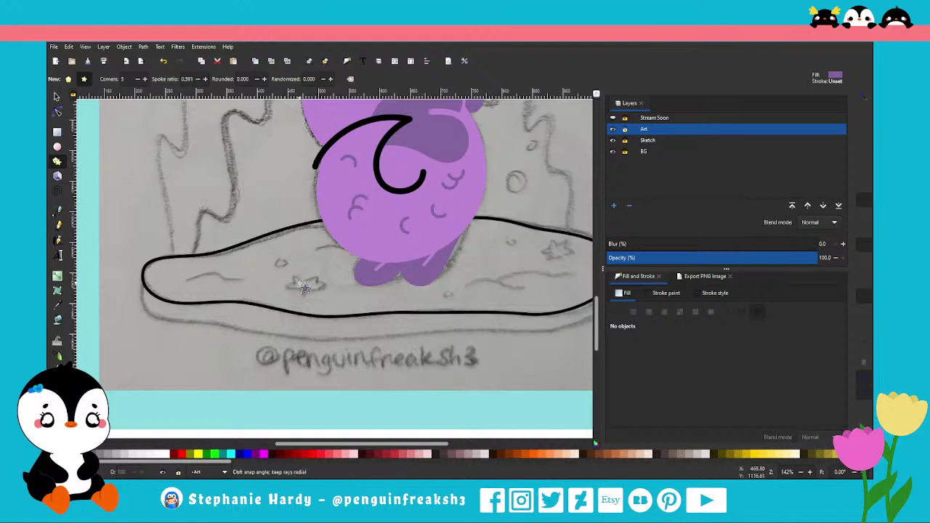
pyautogui.click(58, 98)
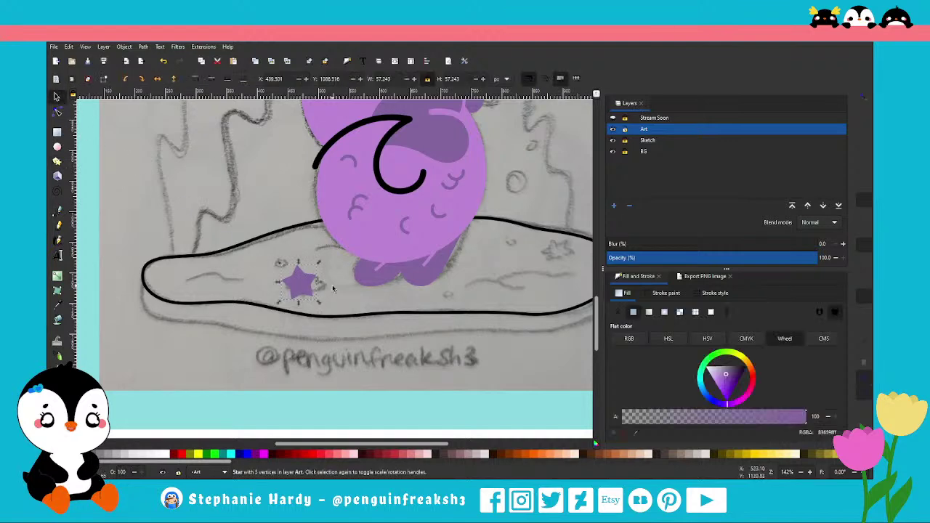
pyautogui.moveTo(304, 291); pyautogui.dragTo(308, 287)
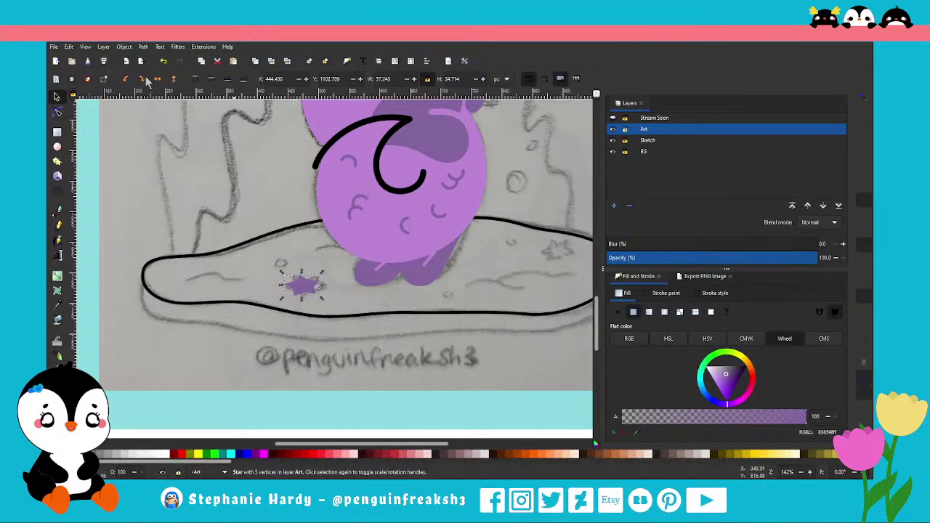
pyautogui.moveTo(302, 286)
pyautogui.mouseDown()
pyautogui.moveTo(556, 267)
pyautogui.moveTo(556, 252)
pyautogui.mouseUp()
pyautogui.press('Escape')
# Colour both stars with the palette's teal using the Dropper.
pyautogui.keyDown('ctrl'); pyautogui.scroll(-2, 234, 314); pyautogui.keyUp('ctrl')
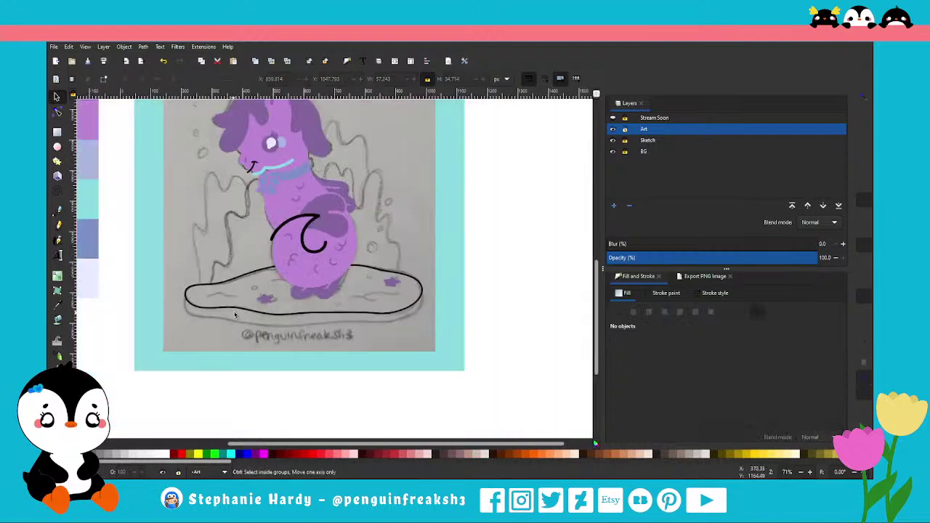
pyautogui.keyDown('ctrl'); pyautogui.scroll(-2, 319, 341); pyautogui.keyUp('ctrl')
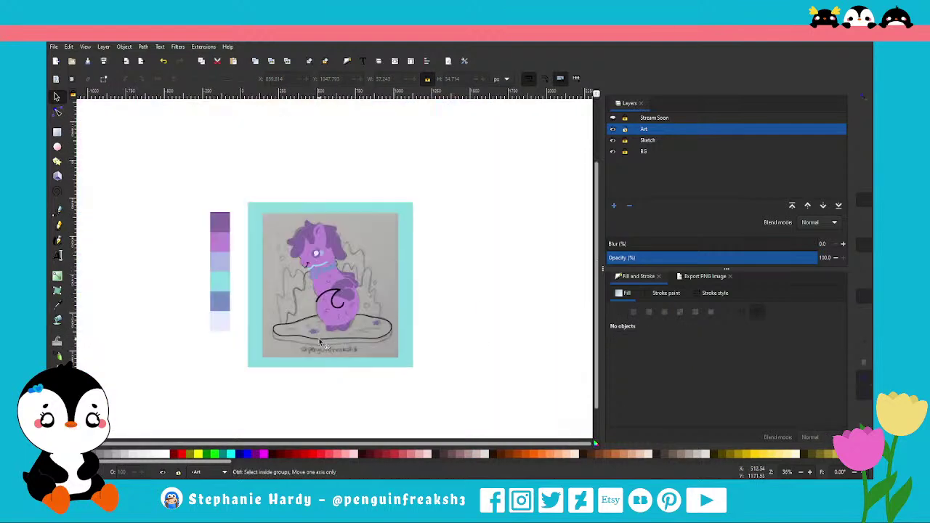
pyautogui.keyDown('ctrl'); pyautogui.scroll(1, 319, 341); pyautogui.keyUp('ctrl')
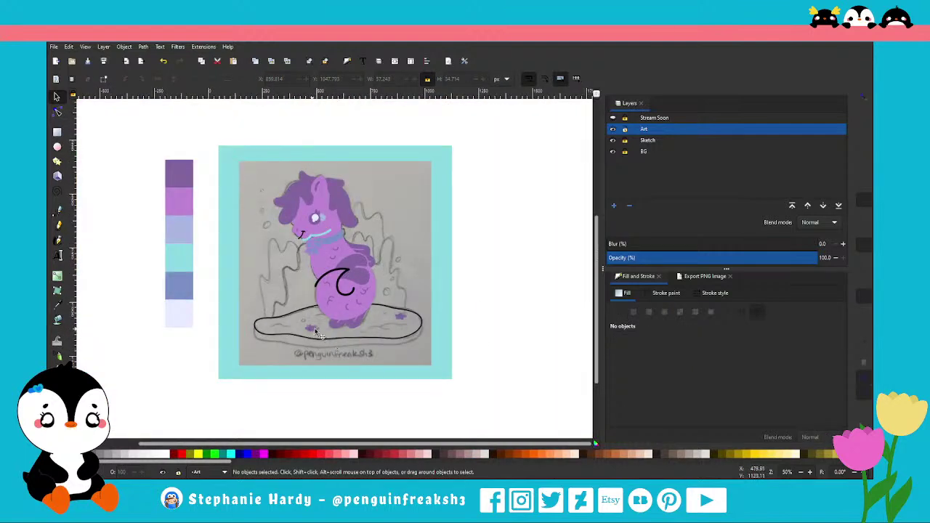
pyautogui.click(315, 330)
pyautogui.press('d')
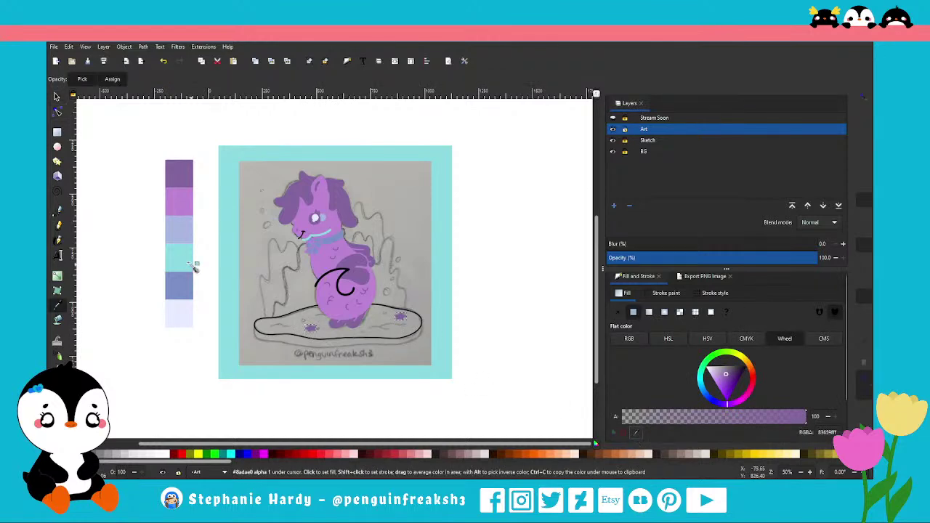
pyautogui.click(194, 268)
pyautogui.press('Escape')
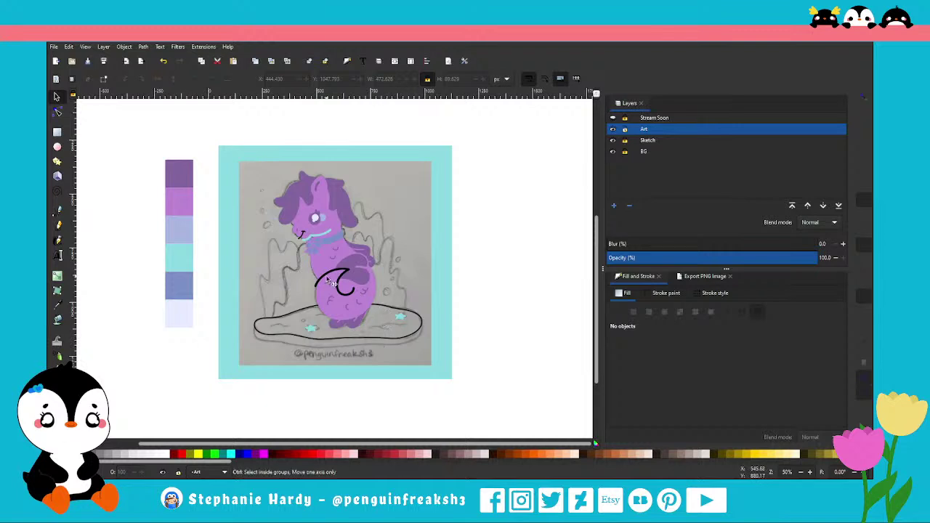
pyautogui.scroll(1, 327, 277)
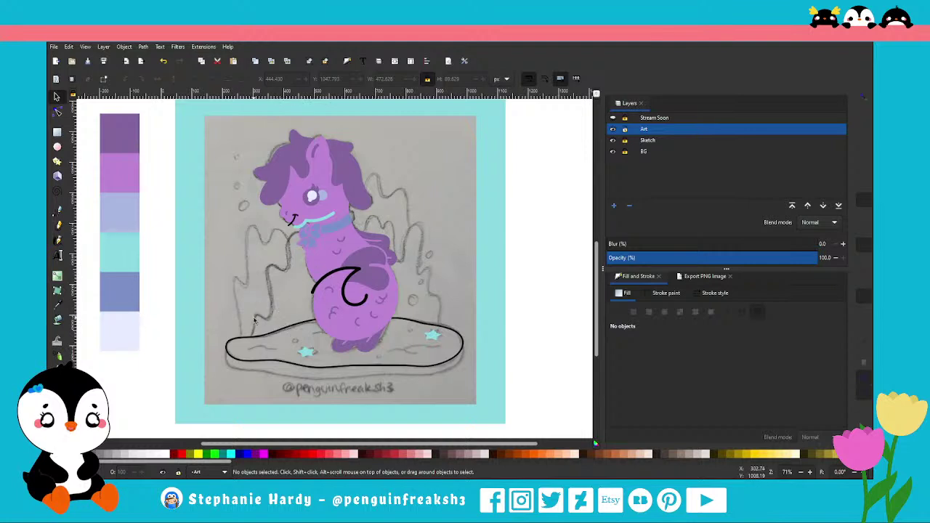
# Start tracing the seaweed outline up from its left base with the Pen tool.
pyautogui.click(62, 212)
pyautogui.click(255, 338)
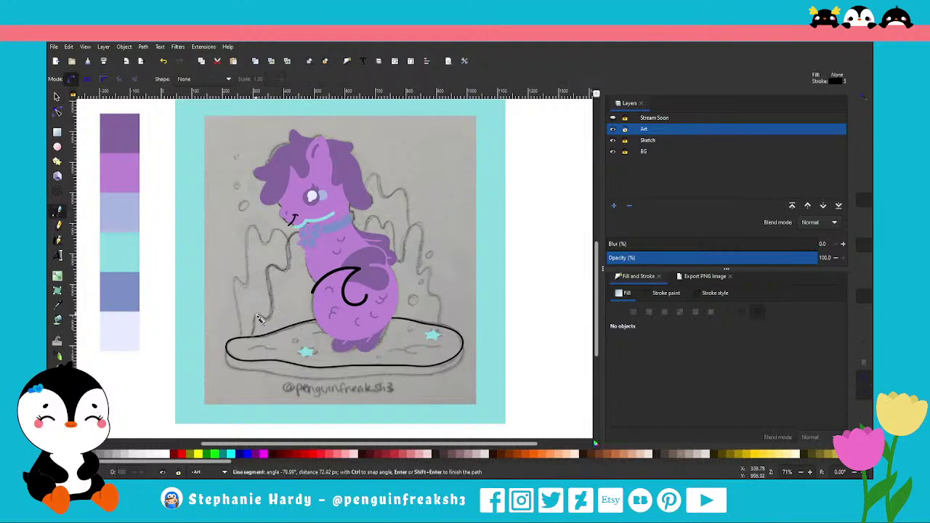
pyautogui.click(271, 315)
pyautogui.click(286, 270)
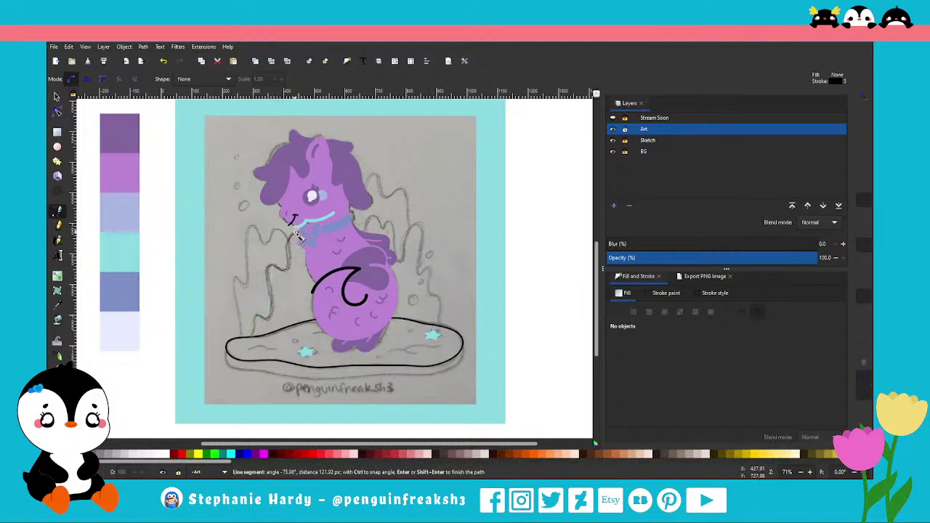
# Trace a closed jagged seaweed outline from the pedestal up and around the pony's body.
pyautogui.click(380, 221)
pyautogui.click(400, 260)
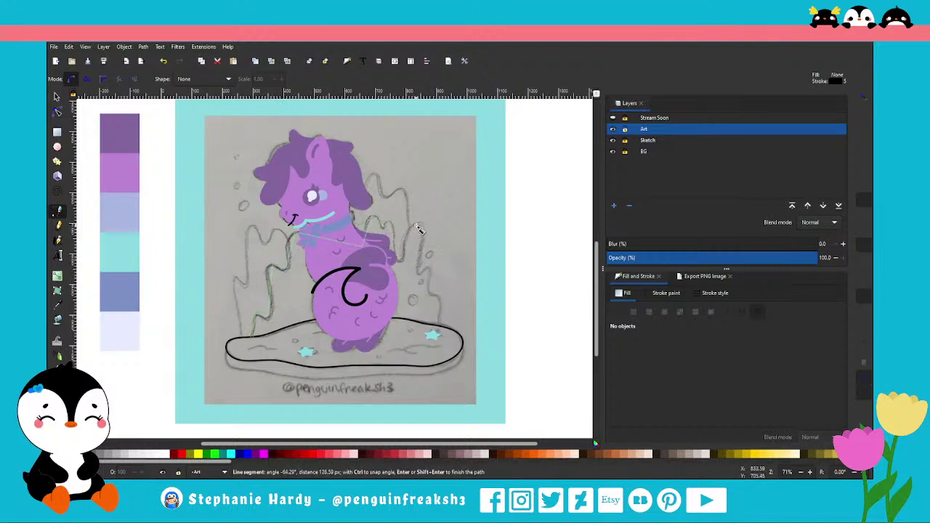
pyautogui.click(419, 274)
pyautogui.click(431, 297)
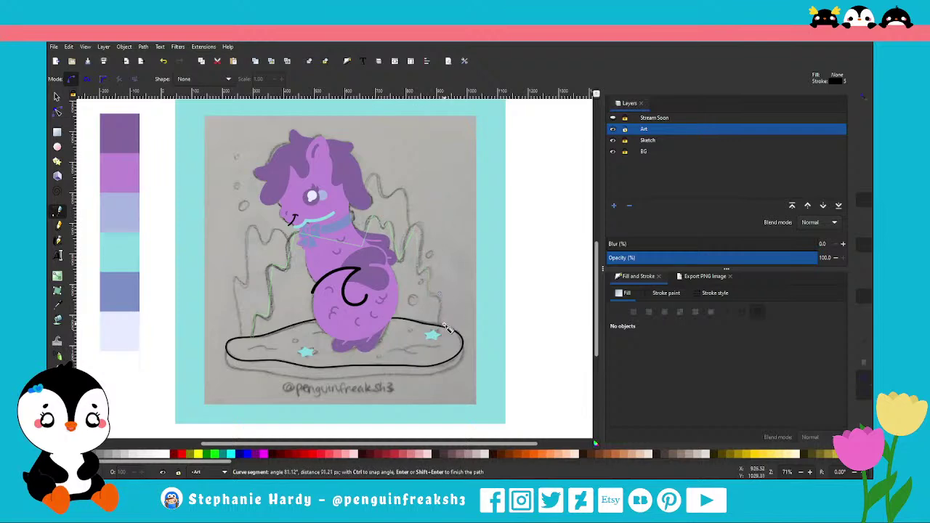
pyautogui.click(439, 328)
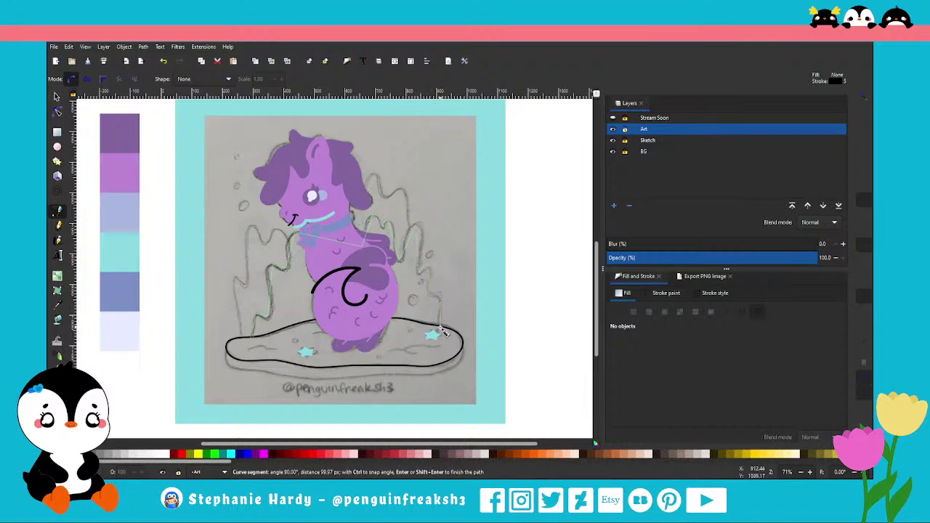
pyautogui.click(255, 340)
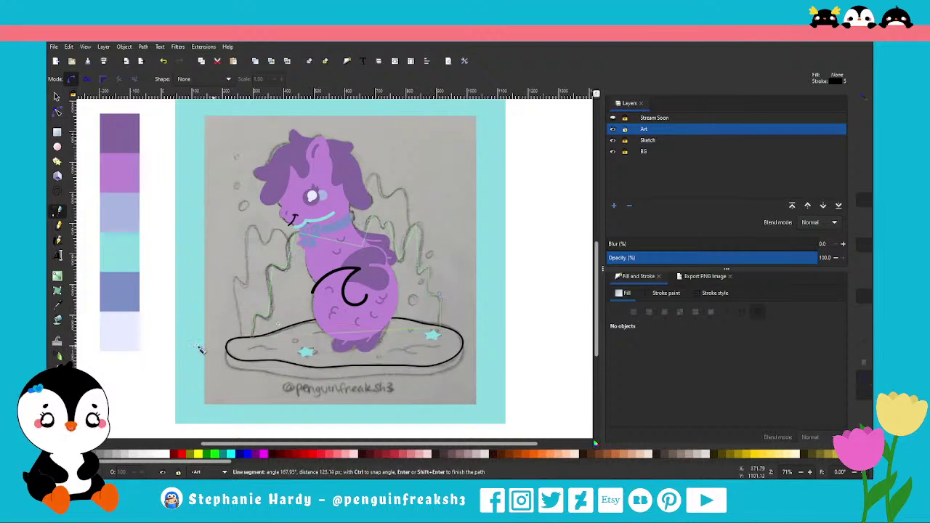
pyautogui.click(252, 337)
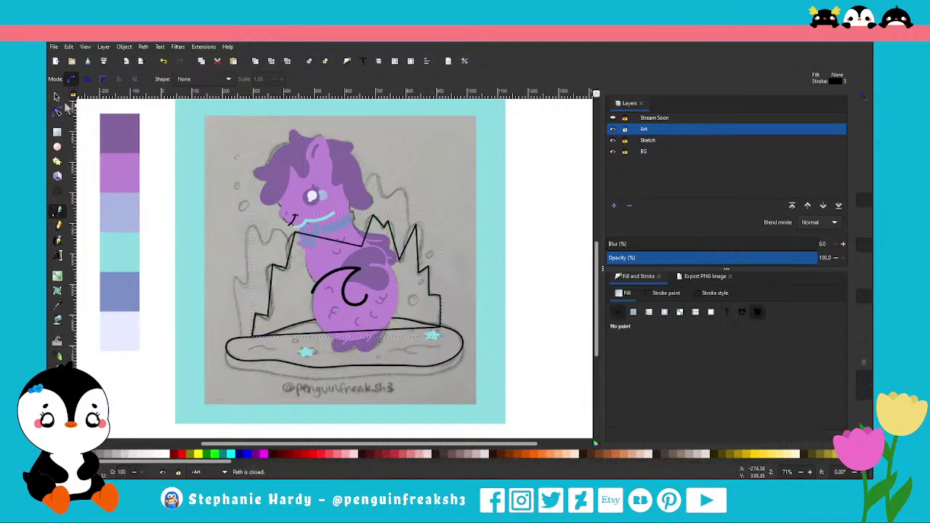
pyautogui.click(57, 96)
# Select most of the outline's nodes and turn the sharp corners into smooth curves.
pyautogui.click(58, 111)
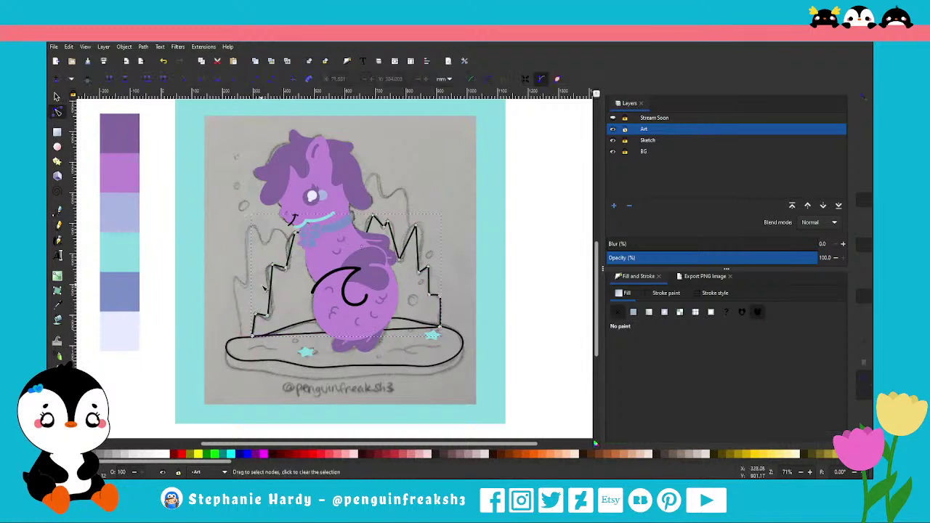
pyautogui.moveTo(248, 241); pyautogui.dragTo(318, 326)
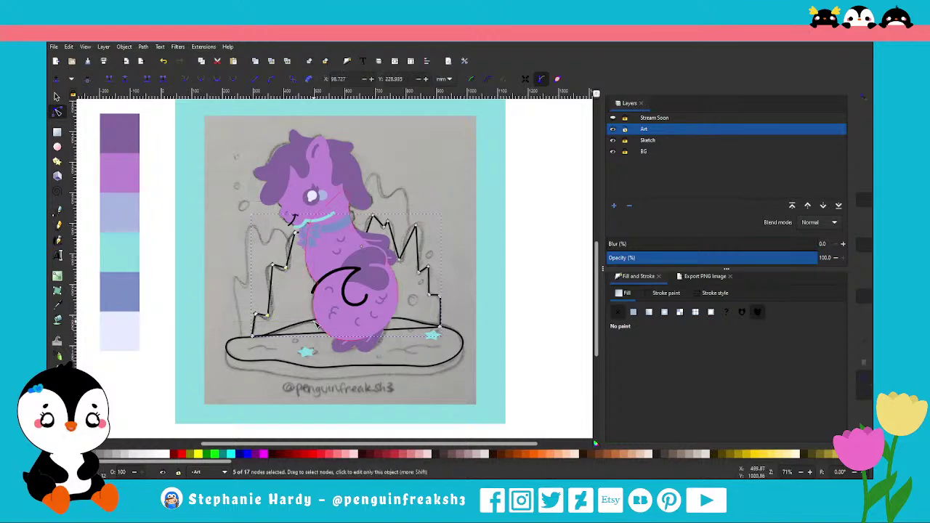
pyautogui.moveTo(395, 197); pyautogui.dragTo(449, 259)
pyautogui.moveTo(447, 302); pyautogui.dragTo(392, 215)
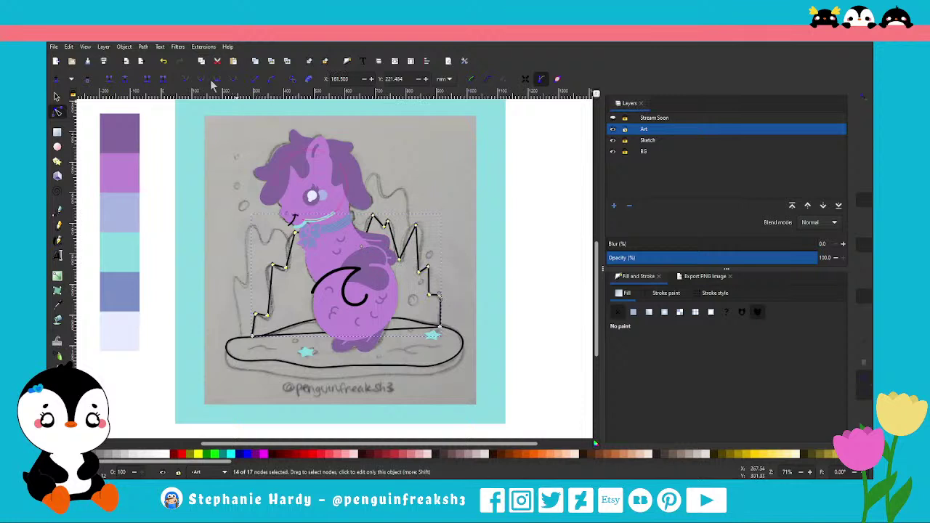
pyautogui.click(218, 79)
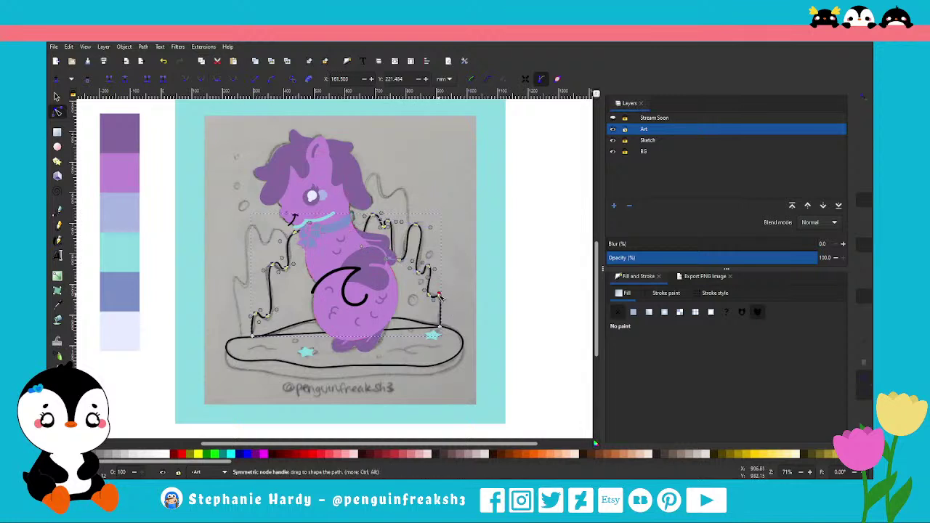
# Drag the right-side curve and the left nodes near the bow onto the seaweed sketch.
pyautogui.moveTo(442, 295); pyautogui.dragTo(436, 296)
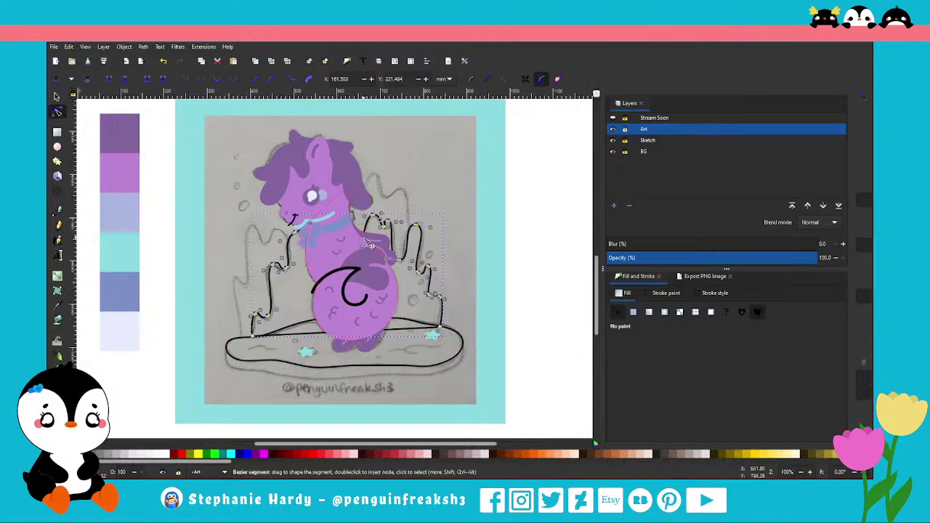
pyautogui.keyDown('ctrl'); pyautogui.scroll(2, 362, 241); pyautogui.keyUp('ctrl')
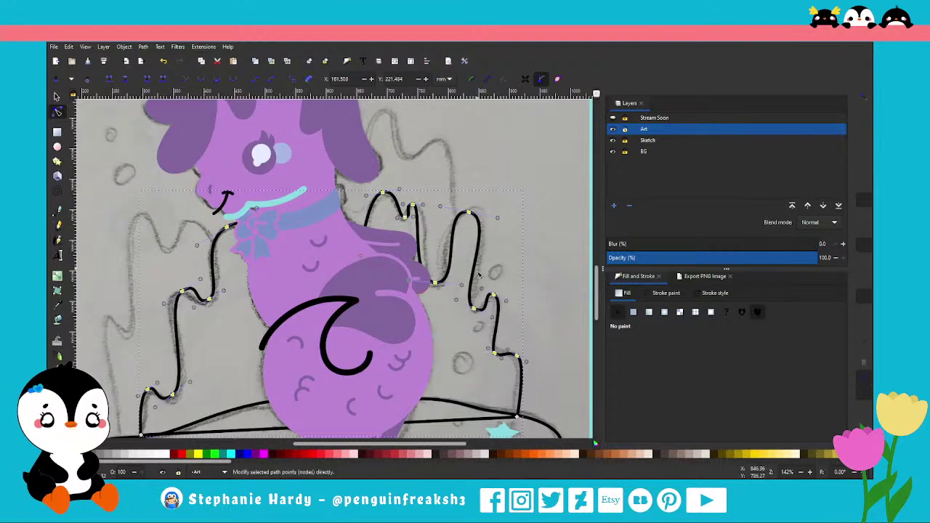
pyautogui.moveTo(467, 288); pyautogui.dragTo(444, 285)
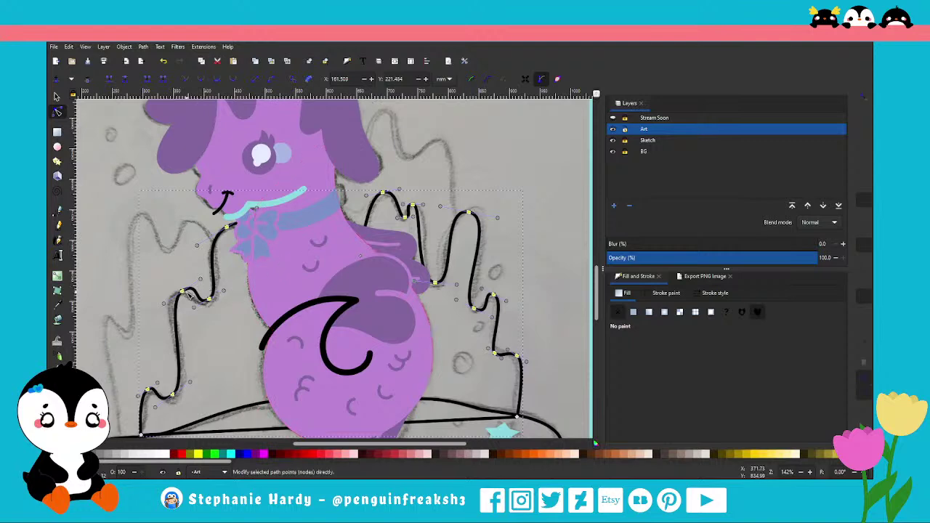
pyautogui.moveTo(188, 293)
pyautogui.mouseDown()
pyautogui.moveTo(197, 285)
pyautogui.moveTo(188, 278)
pyautogui.mouseUp()
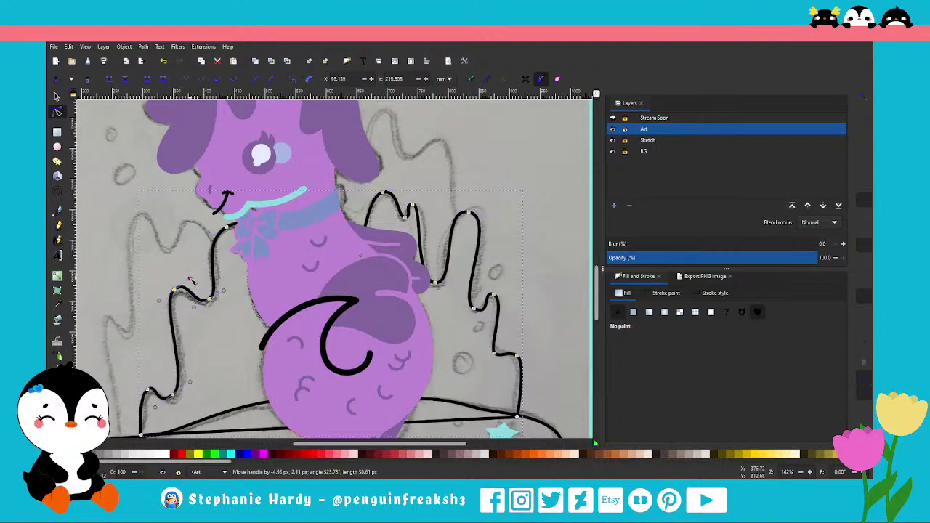
pyautogui.click(228, 228)
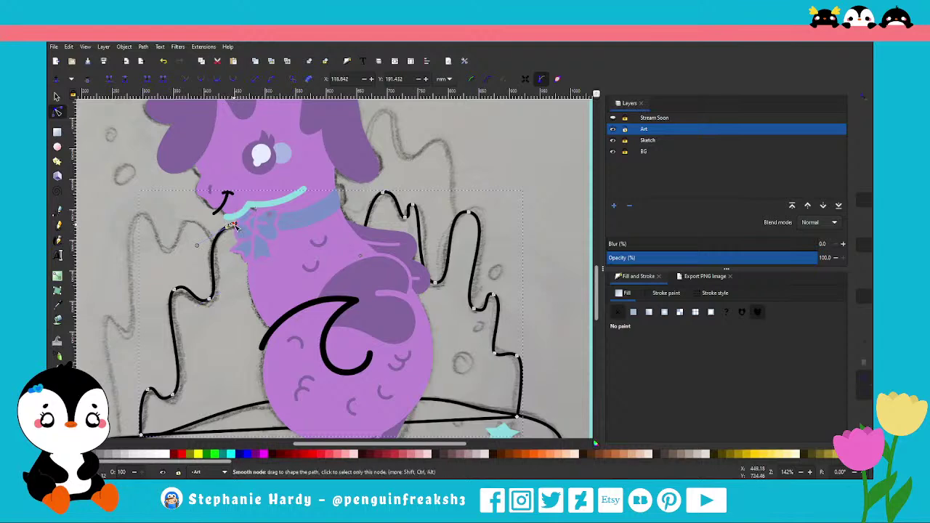
pyautogui.moveTo(234, 229); pyautogui.dragTo(274, 285)
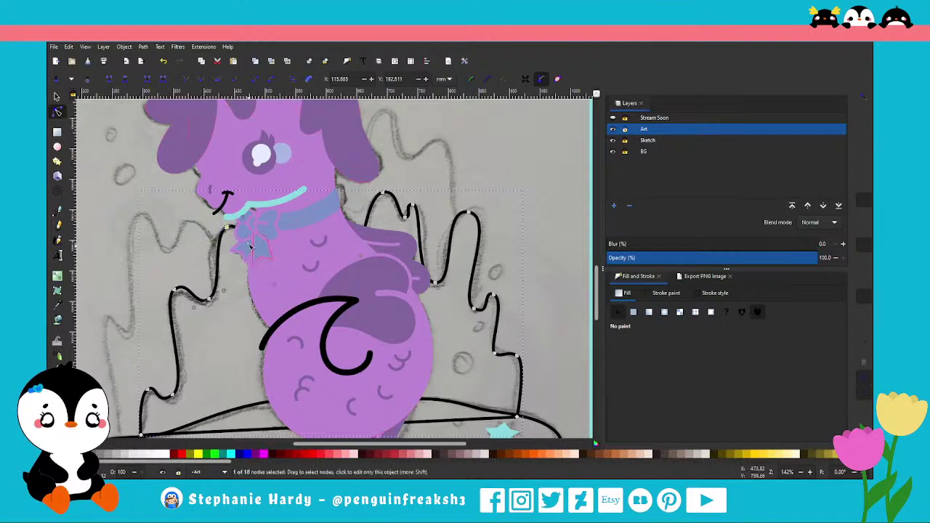
pyautogui.moveTo(244, 220); pyautogui.dragTo(252, 223)
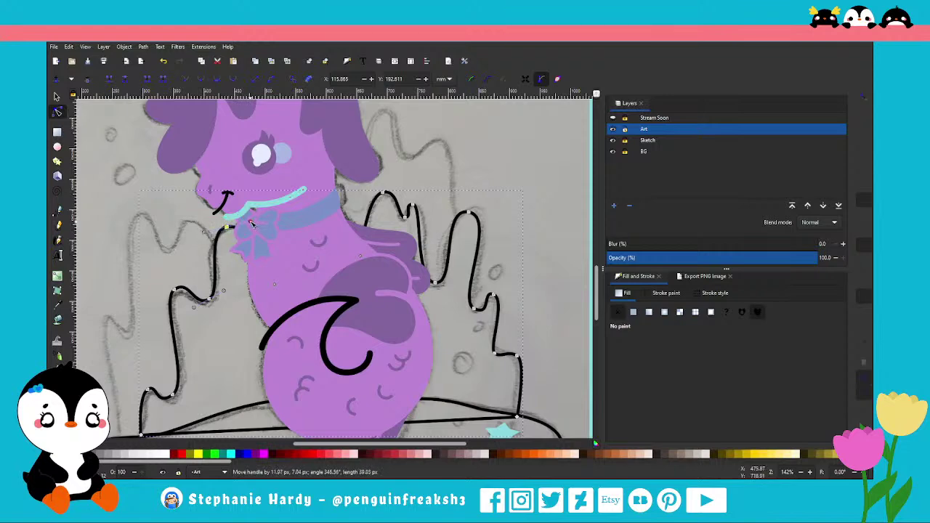
# Nudge the top node and the tall frond's right side to match the sketch.
pyautogui.scroll(-2, 351, 274)
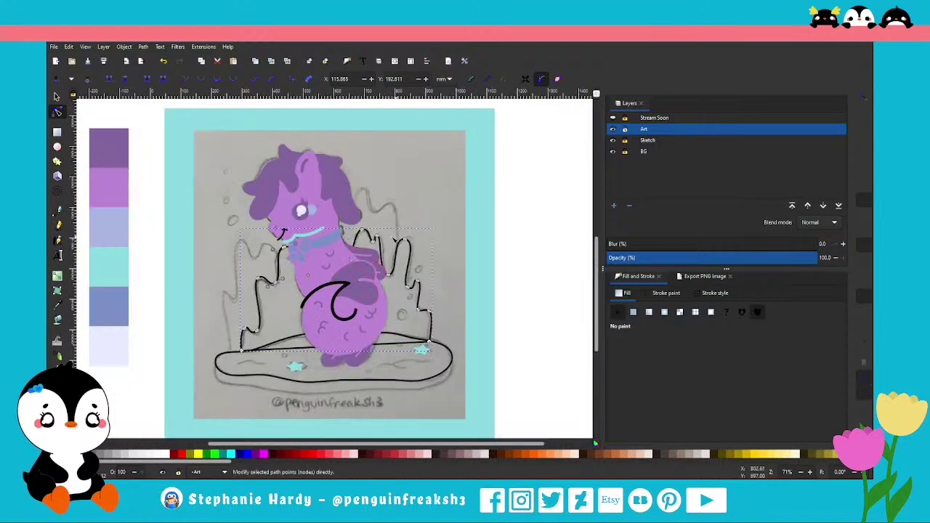
pyautogui.scroll(4, 354, 274)
pyautogui.moveTo(329, 232); pyautogui.dragTo(361, 239)
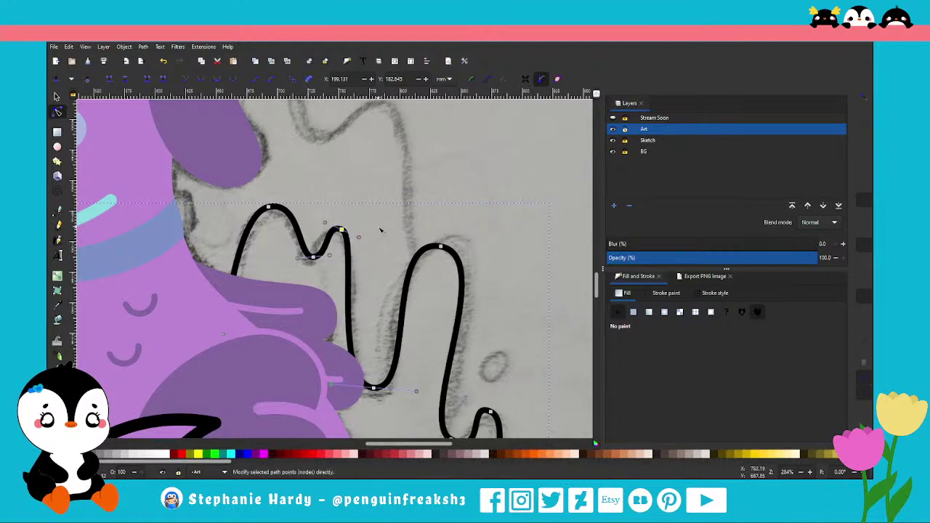
pyautogui.scroll(-2, 437, 215)
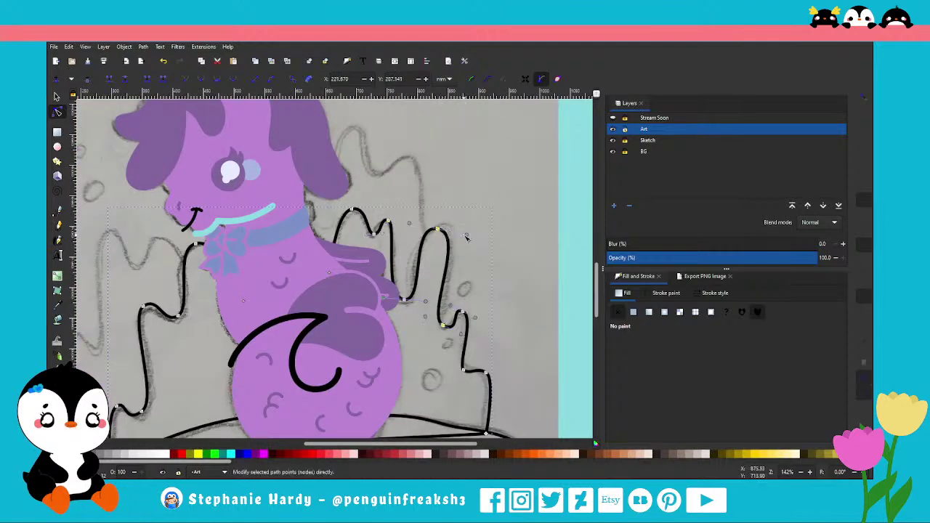
pyautogui.moveTo(447, 237); pyautogui.dragTo(460, 247)
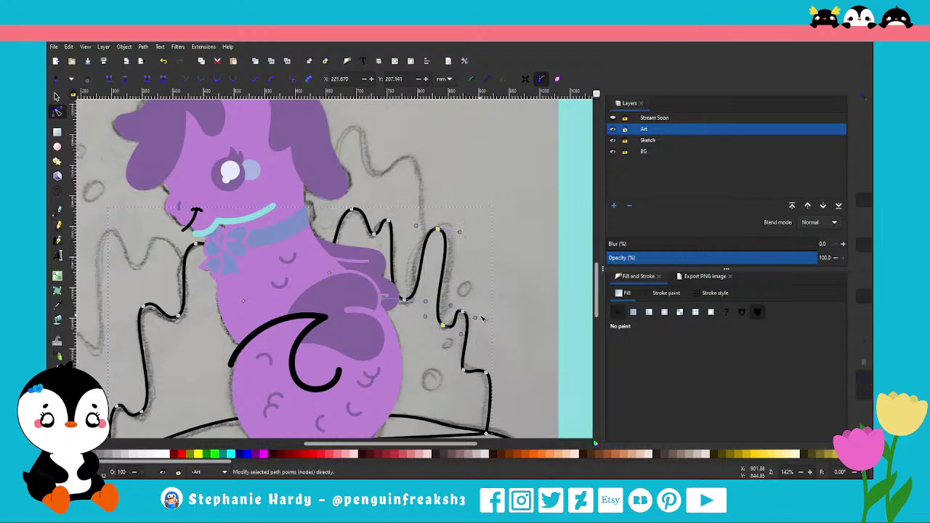
pyautogui.moveTo(464, 338); pyautogui.dragTo(457, 328)
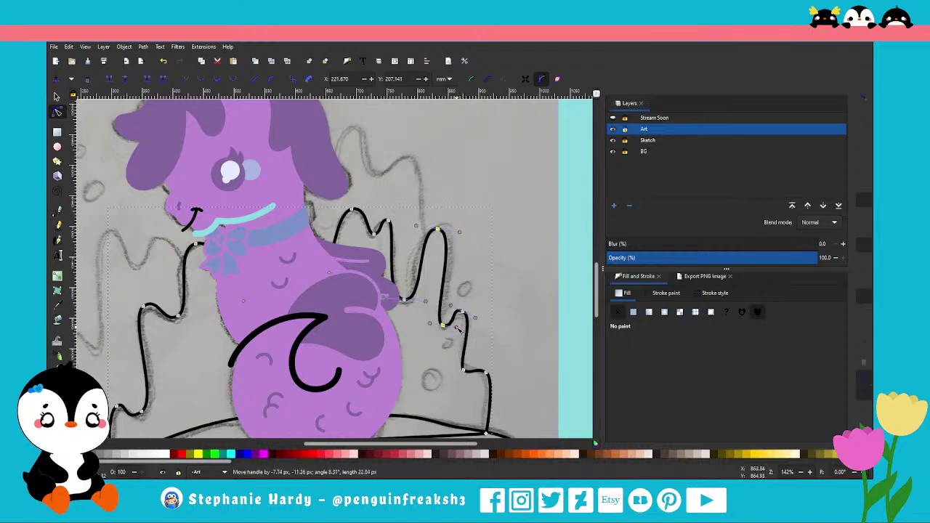
# Fill the seaweed shape with teal and deselect it.
pyautogui.scroll(-2, 436, 328)
pyautogui.scroll(-1, 418, 329)
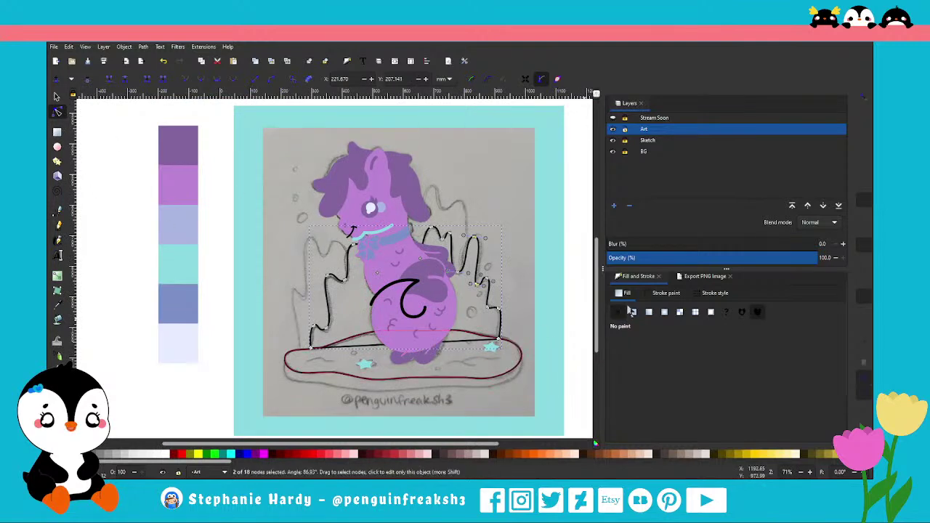
pyautogui.click(631, 312)
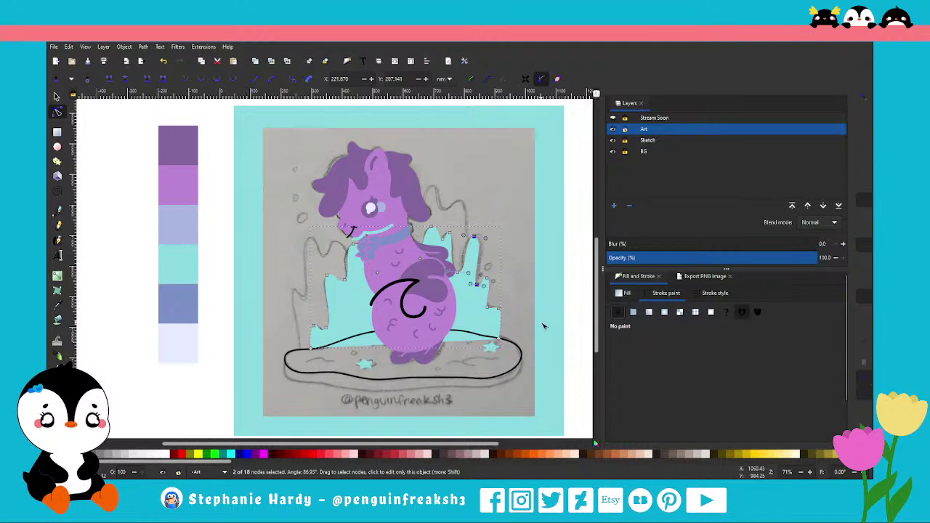
pyautogui.click(58, 96)
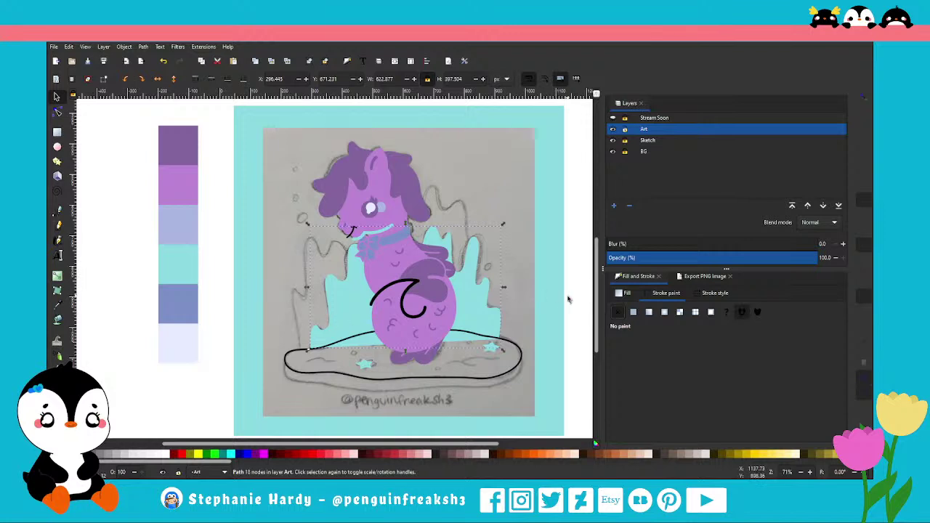
pyautogui.click(427, 366)
# Trace a second closed zigzag outline along the left and top rear seaweed, starting at the ground.
pyautogui.keyDown('ctrl'); pyautogui.scroll(1, 426, 319); pyautogui.keyUp('ctrl')
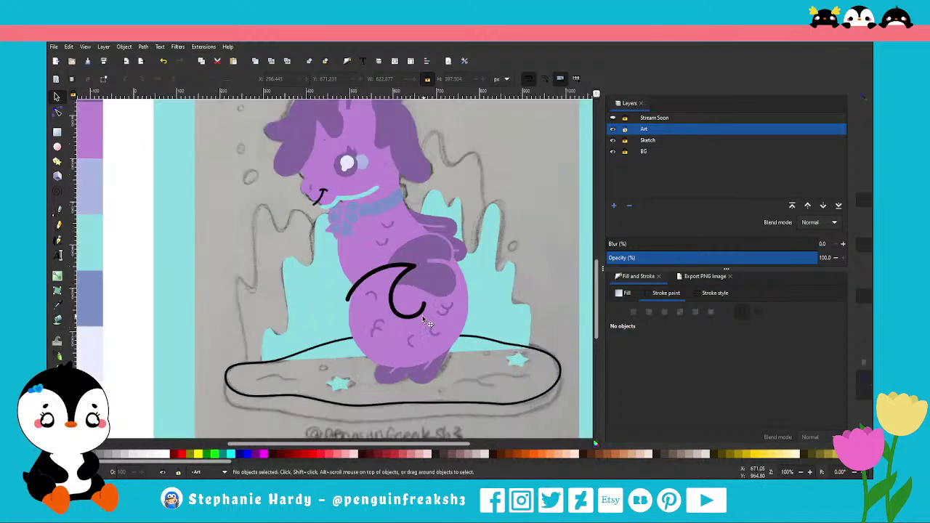
pyautogui.click(59, 211)
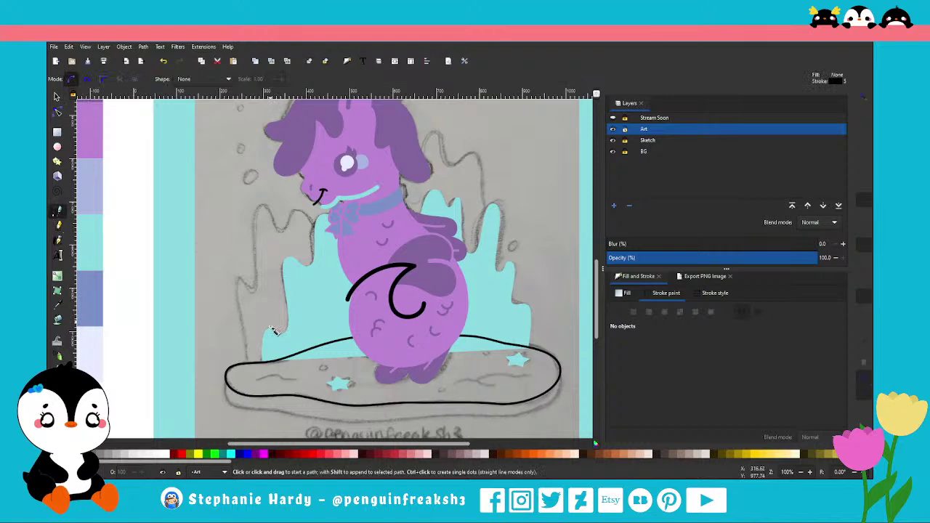
pyautogui.click(247, 367)
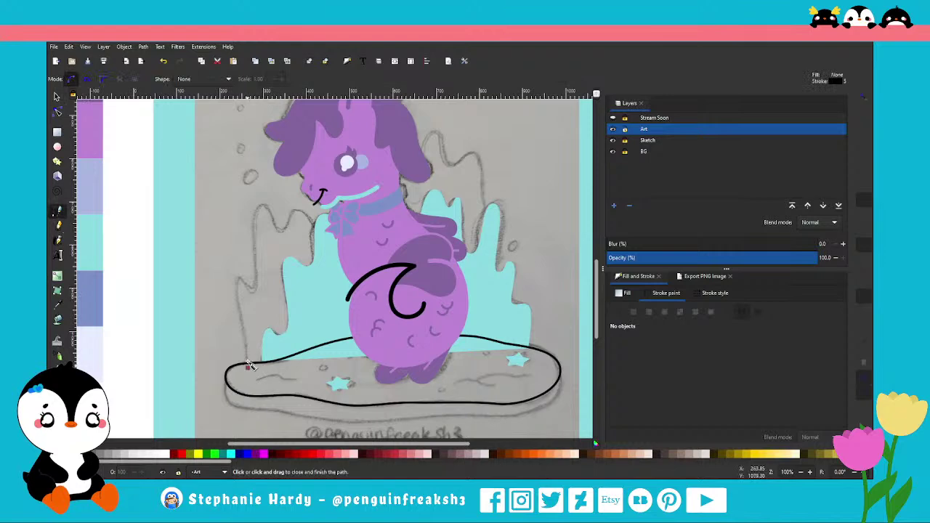
pyautogui.click(262, 207)
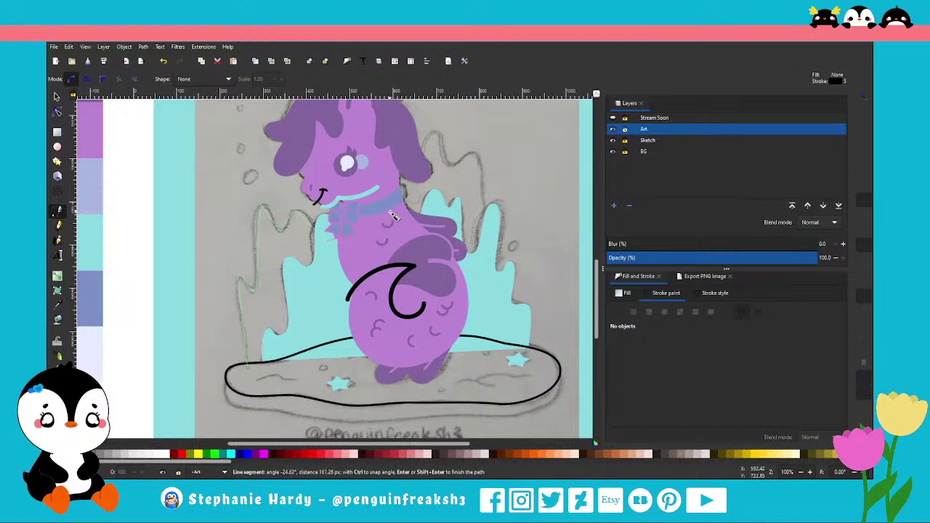
pyautogui.click(449, 173)
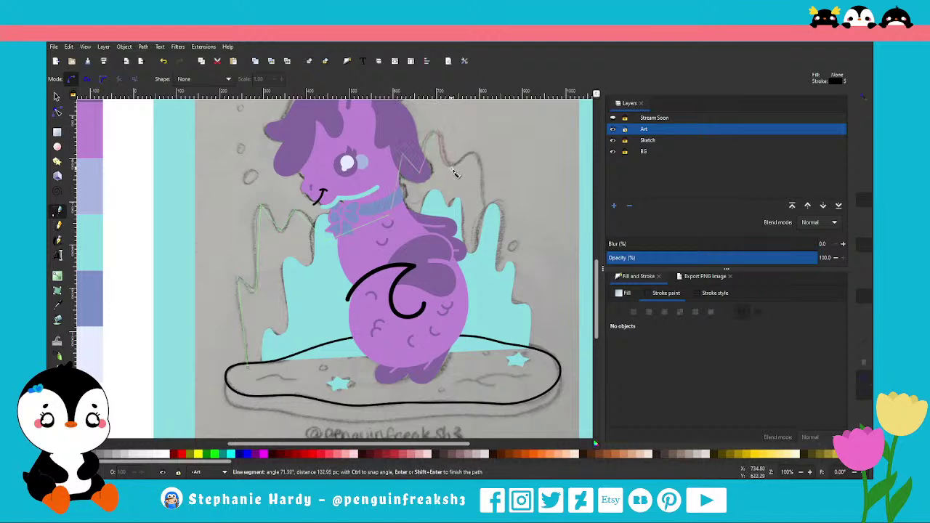
pyautogui.click(478, 153)
pyautogui.click(487, 272)
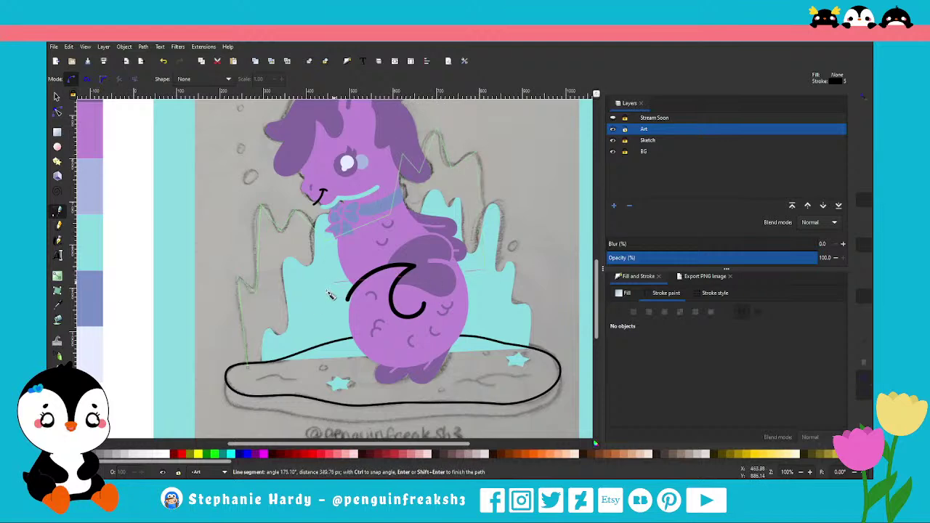
pyautogui.click(248, 371)
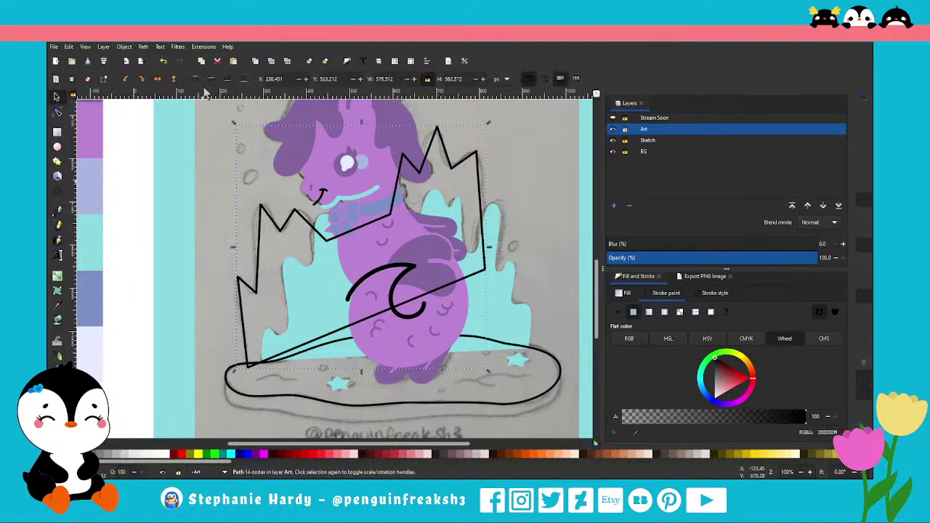
# Select the zigzag outline's left and right nodes and make them smooth.
pyautogui.hotkey('ctrl', 'z')
pyautogui.click(57, 111)
pyautogui.moveTo(205, 175); pyautogui.dragTo(321, 310)
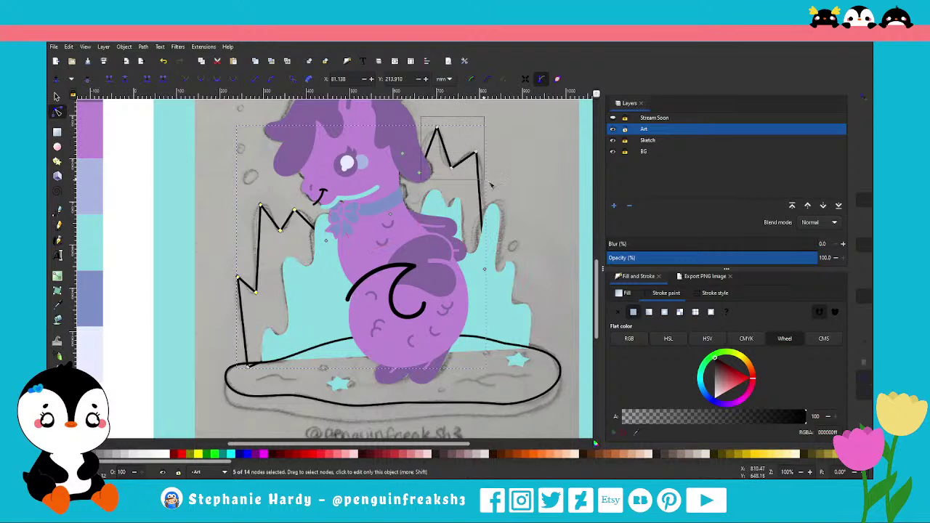
pyautogui.moveTo(449, 137)
pyautogui.mouseDown()
pyautogui.moveTo(503, 190)
pyautogui.moveTo(491, 156)
pyautogui.mouseUp()
pyautogui.click(217, 79)
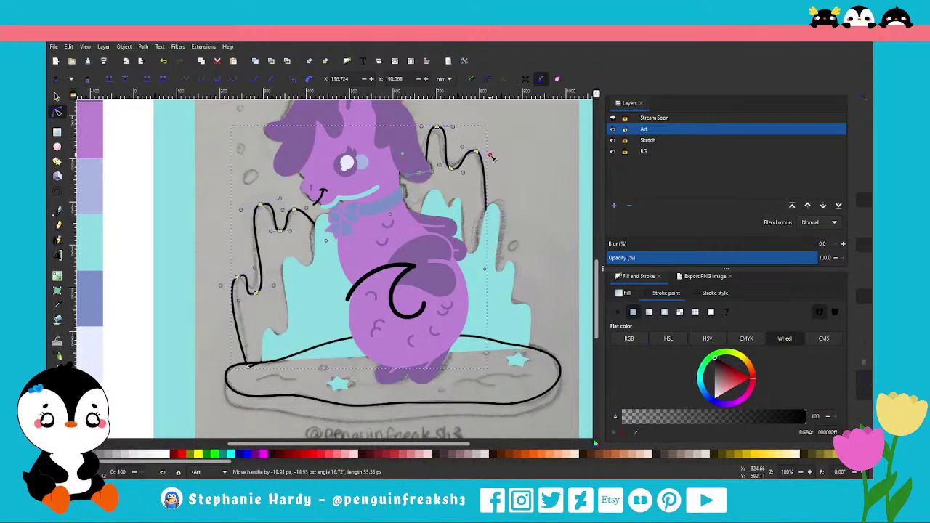
# Reshape the left seaweed curve and the node near the pony's chin to fit the sketch.
pyautogui.moveTo(257, 269); pyautogui.dragTo(252, 347)
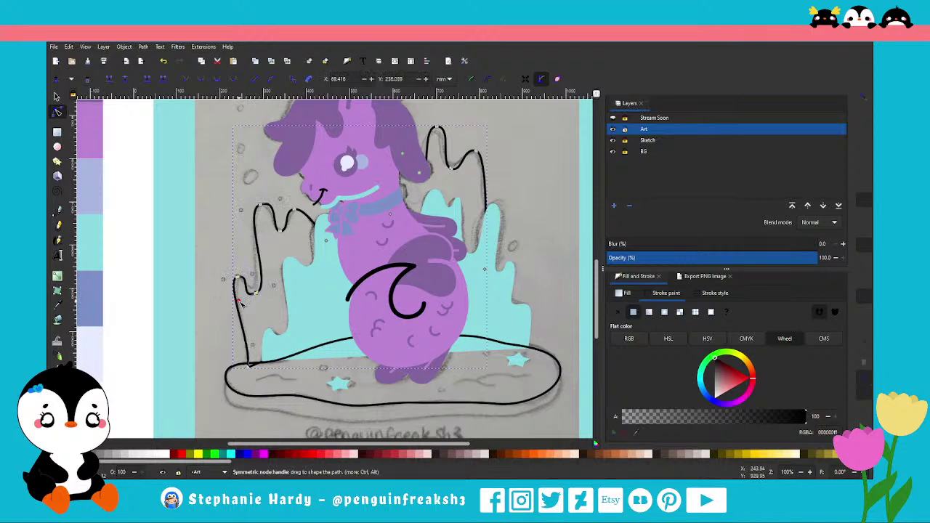
pyautogui.click(254, 293)
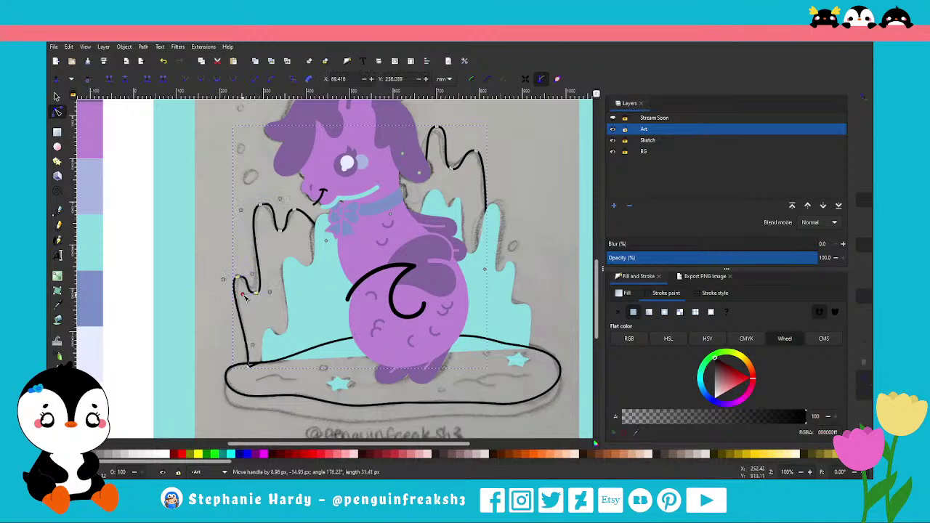
pyautogui.click(300, 210)
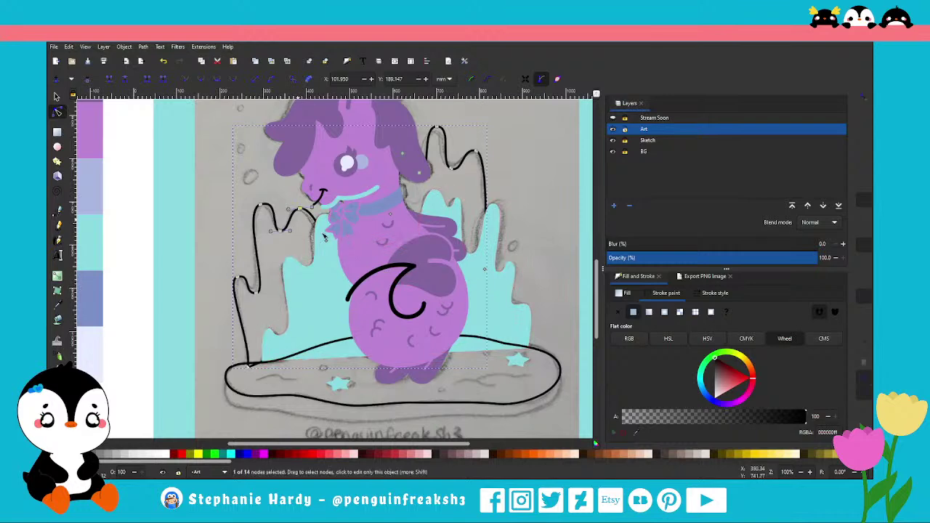
pyautogui.press('-')
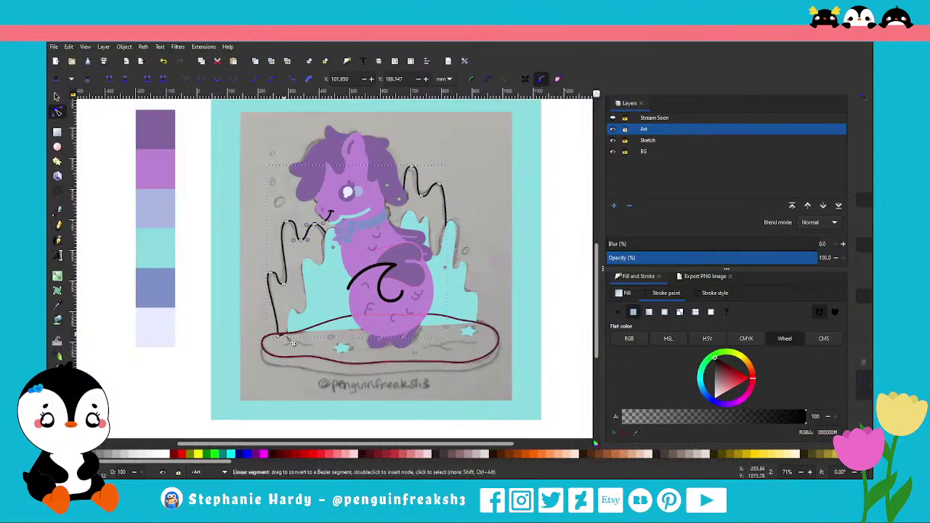
pyautogui.click(294, 343)
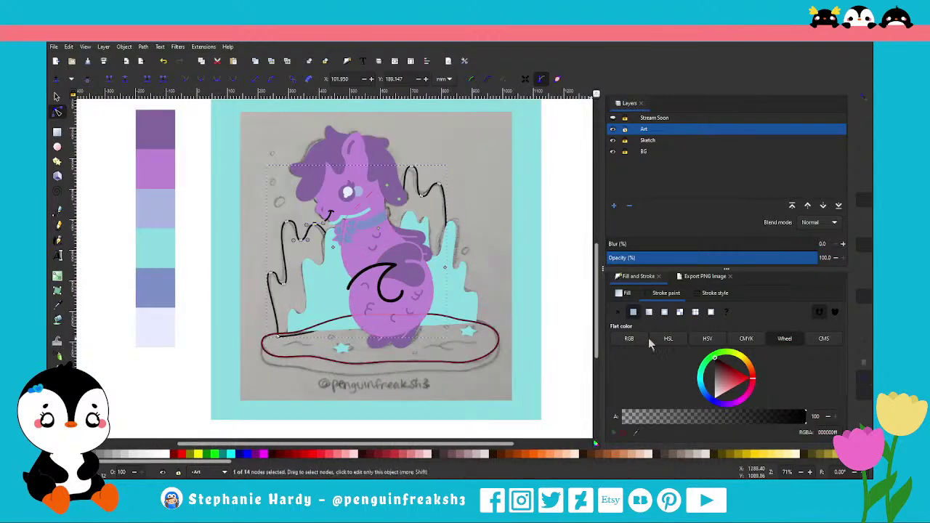
# Fill the rear seaweed shape with pale lavender sampled from the palette.
pyautogui.click(619, 314)
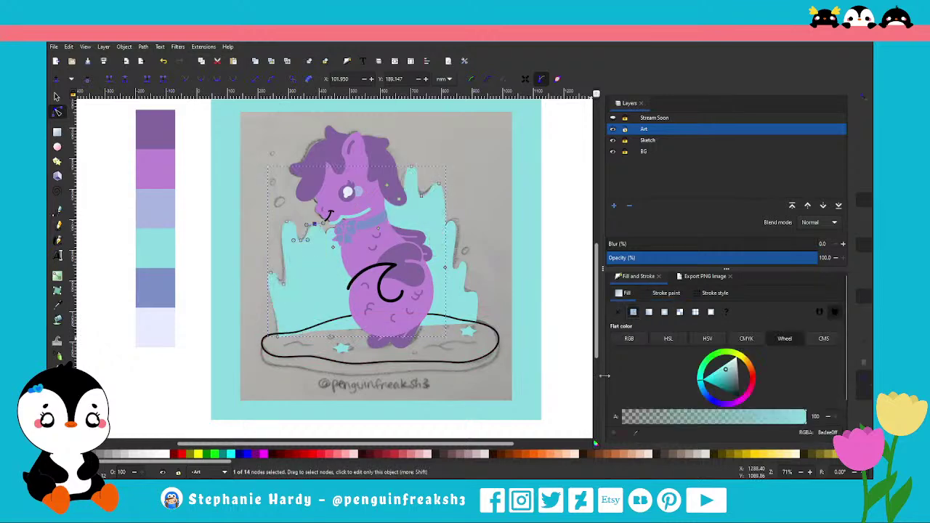
pyautogui.press('d')
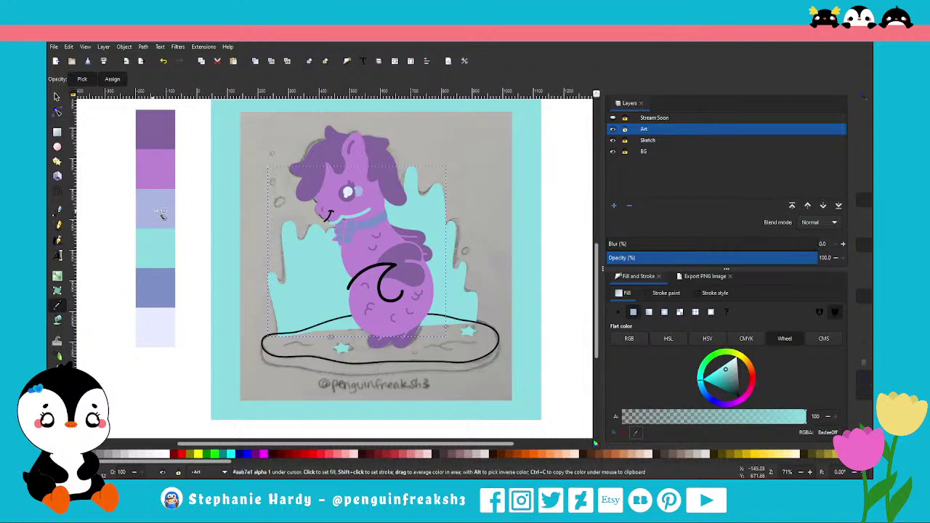
pyautogui.click(162, 213)
pyautogui.press('n')
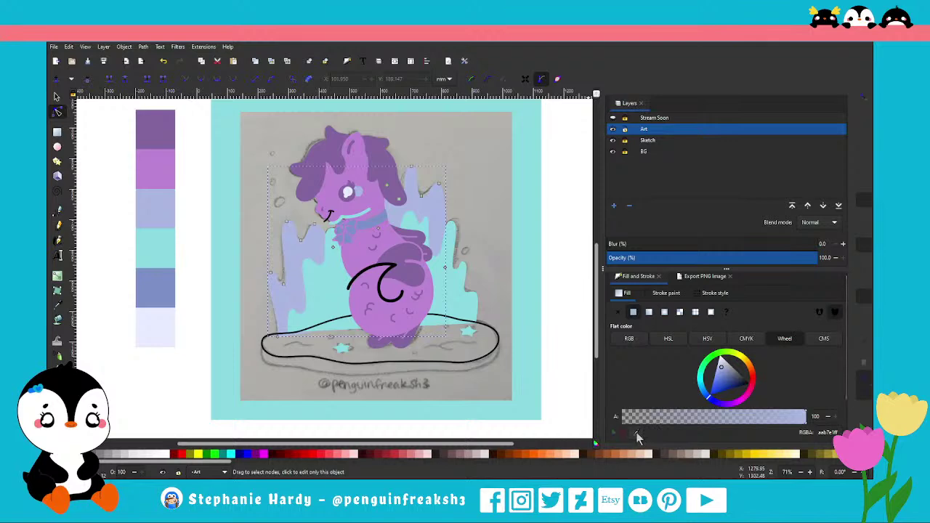
# Give the ground ellipse a lavender fill and remove its black outline.
pyautogui.press('s')
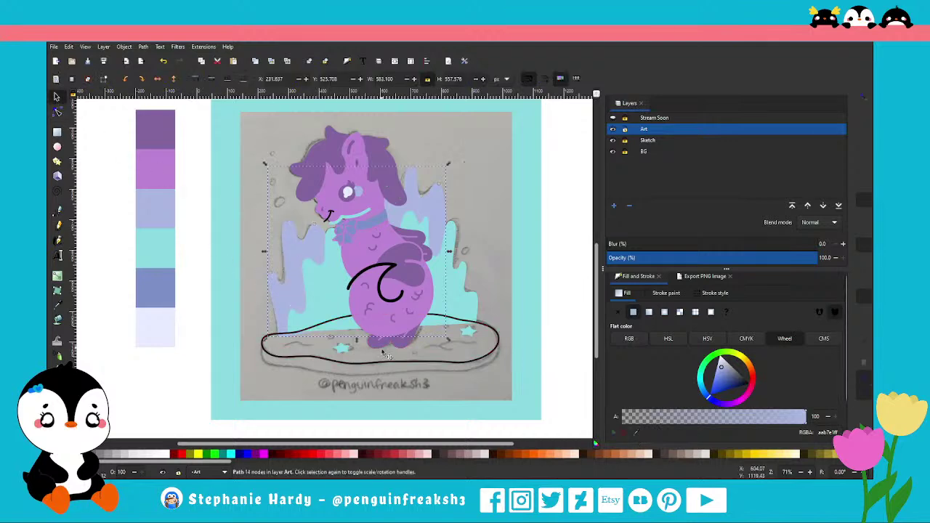
pyautogui.click(353, 369)
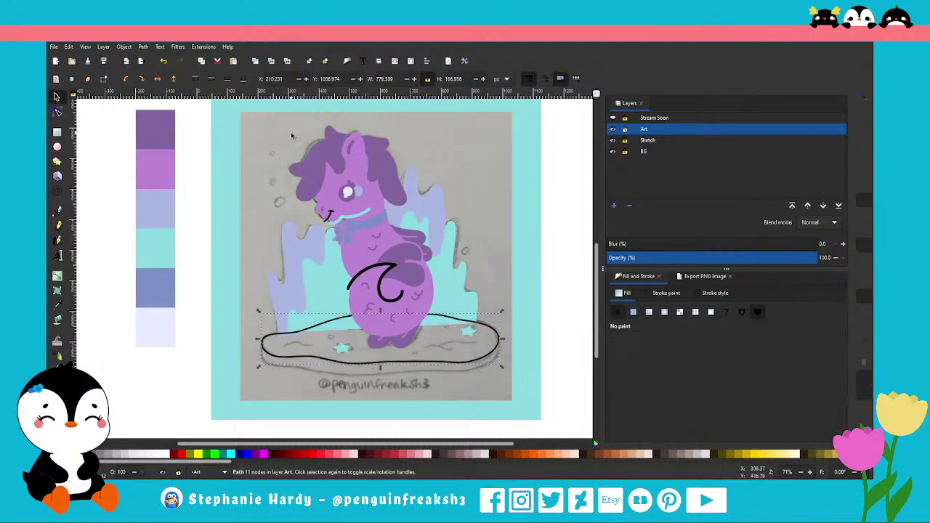
pyautogui.click(633, 311)
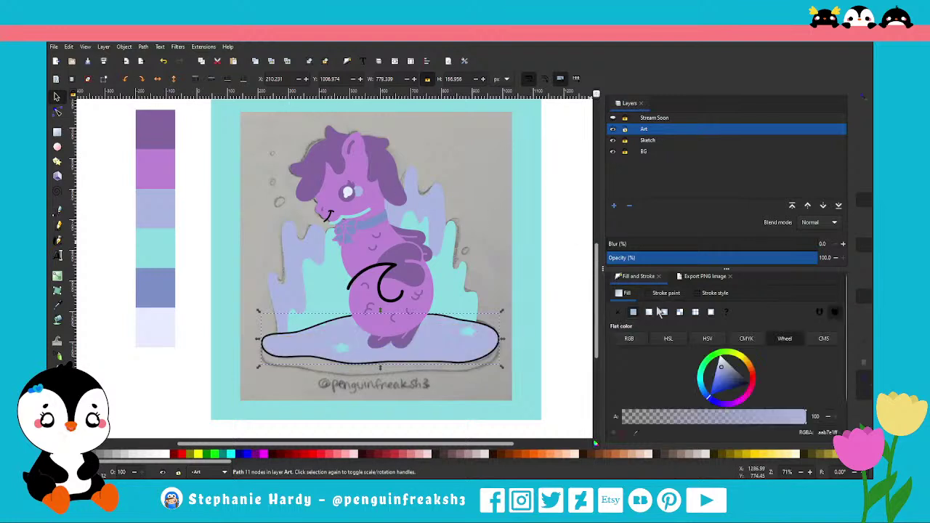
pyautogui.click(665, 293)
pyautogui.click(617, 313)
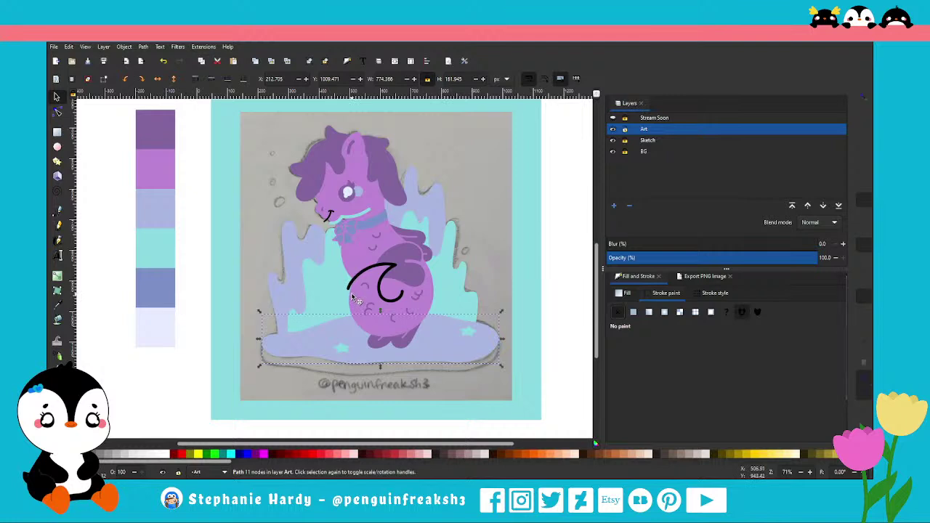
# Duplicate the ground ellipse, move it 23 px down behind the feet, and color it darker purple.
pyautogui.click(255, 62)
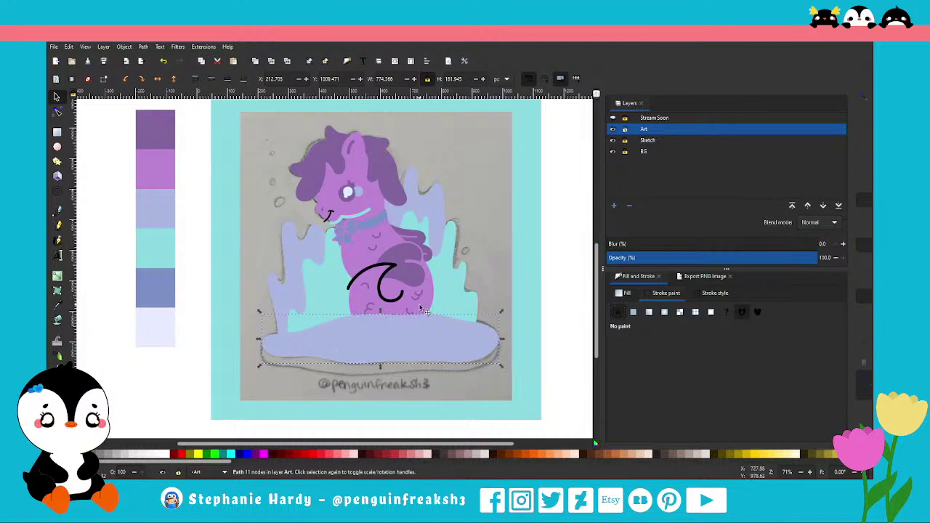
pyautogui.moveTo(418, 341); pyautogui.dragTo(418, 358)
pyautogui.press('pagedown')
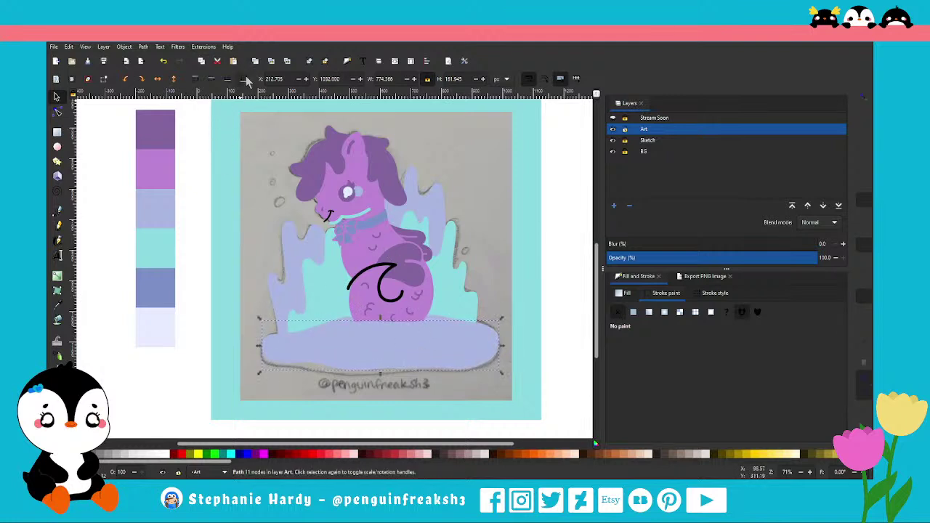
pyautogui.press('pagedown')
pyautogui.click(627, 293)
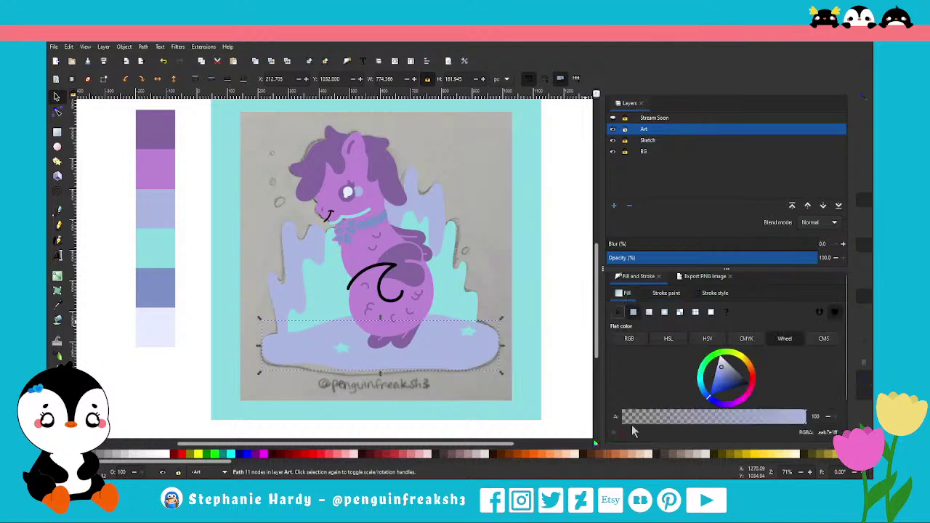
pyautogui.press('d')
pyautogui.keyDown('shift'); pyautogui.click(427, 361); pyautogui.keyUp('shift')
pyautogui.press('s')
pyautogui.press('Escape')
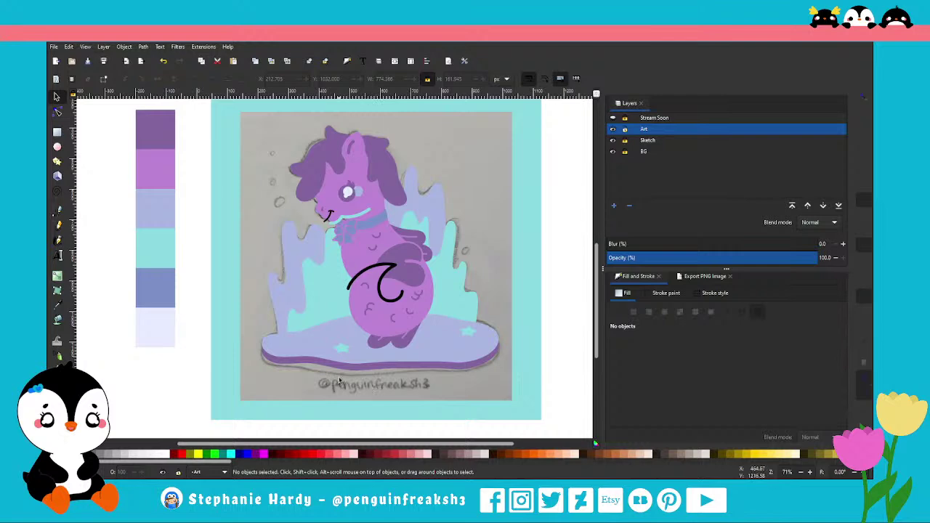
# Reshape the purple underside's left end node and curve to hug the platform.
pyautogui.scroll(3, 255, 354)
pyautogui.scroll(1, 256, 354)
pyautogui.scroll(-3, 247, 353)
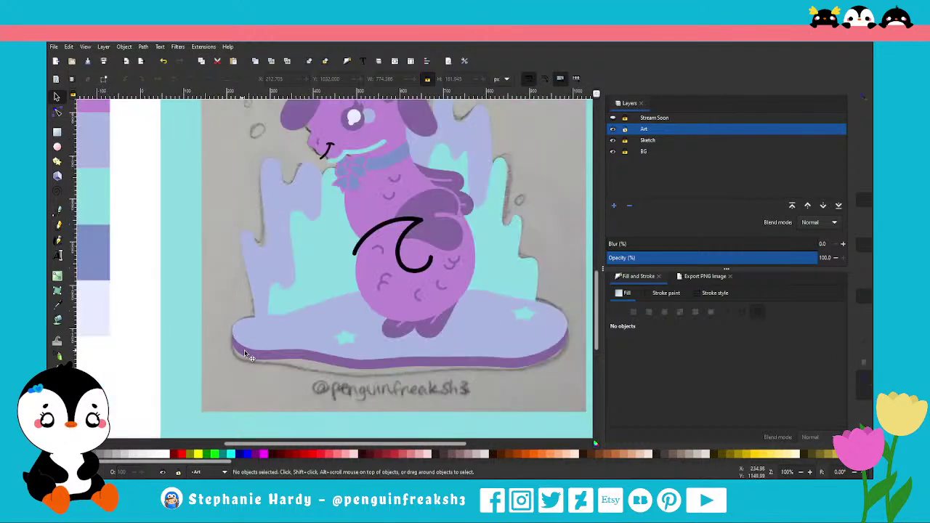
pyautogui.click(336, 366)
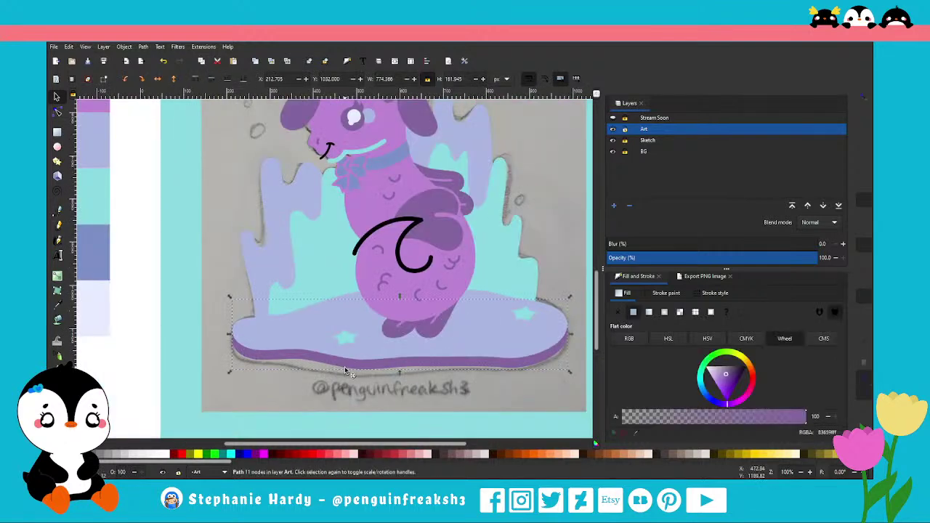
pyautogui.click(58, 112)
pyautogui.scroll(8, 214, 339)
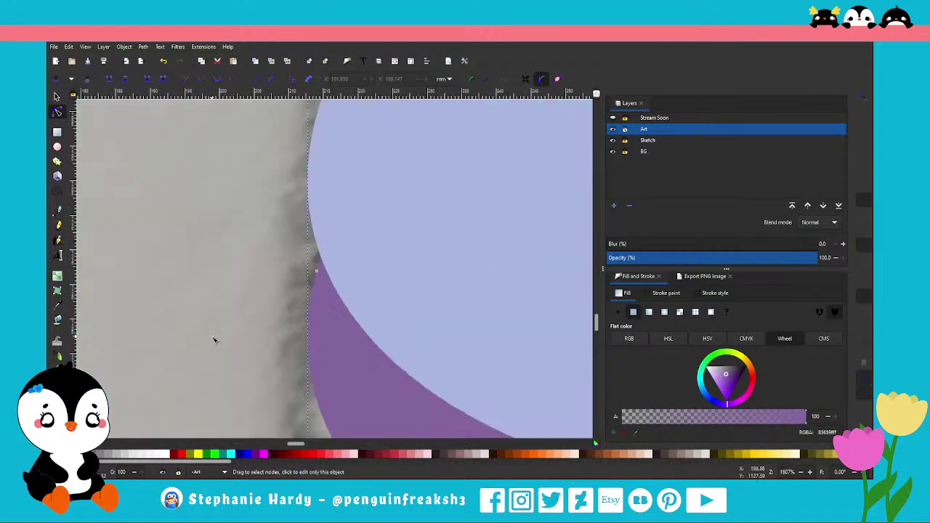
pyautogui.moveTo(316, 270); pyautogui.dragTo(311, 214)
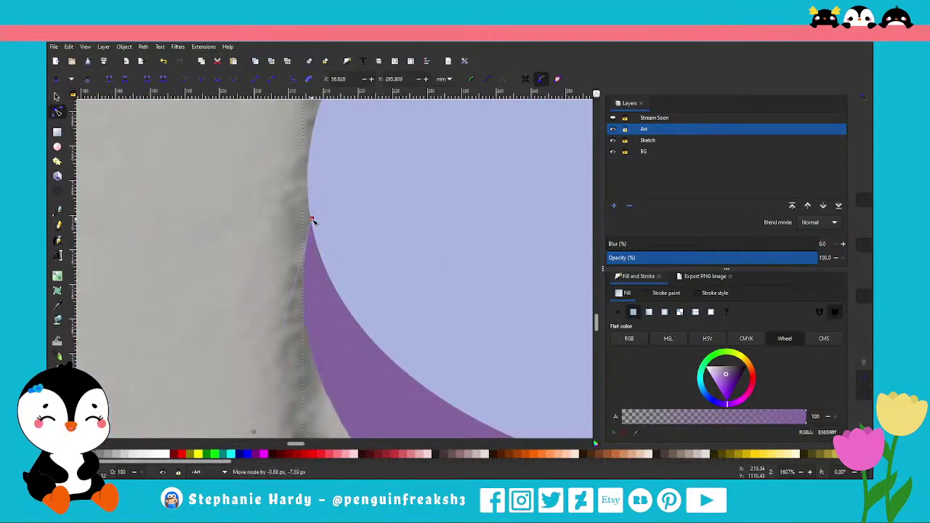
pyautogui.scroll(-4, 253, 301)
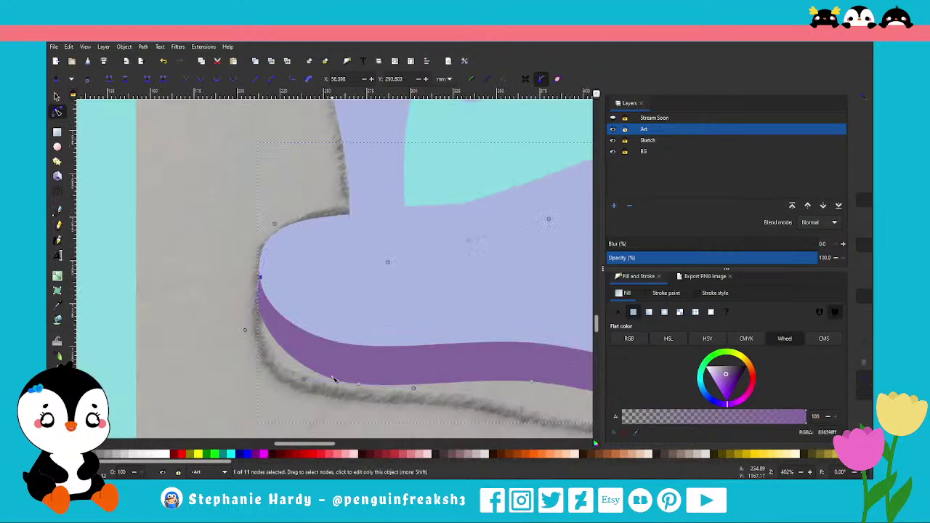
pyautogui.scroll(-3, 334, 380)
pyautogui.scroll(7, 258, 249)
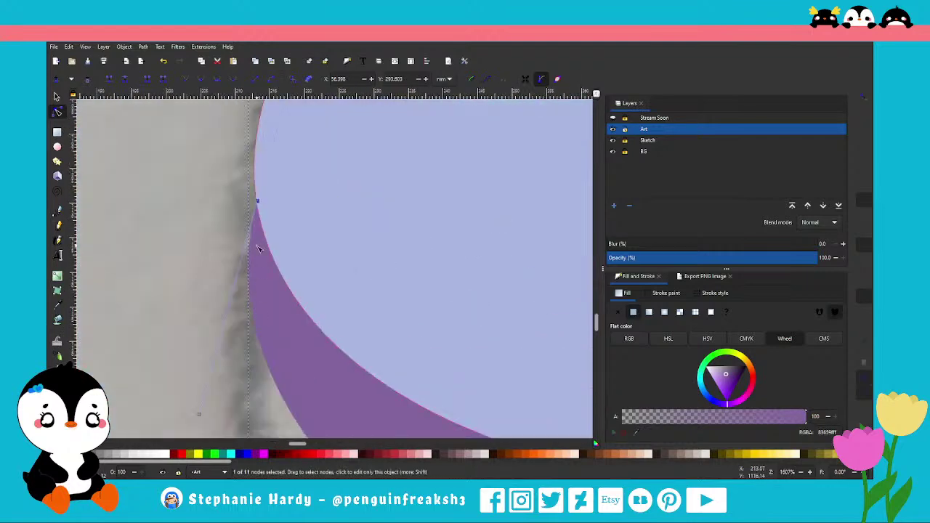
pyautogui.scroll(-3, 248, 384)
pyautogui.moveTo(245, 386); pyautogui.dragTo(263, 393)
pyautogui.scroll(-2, 224, 333)
pyautogui.scroll(-2, 224, 333)
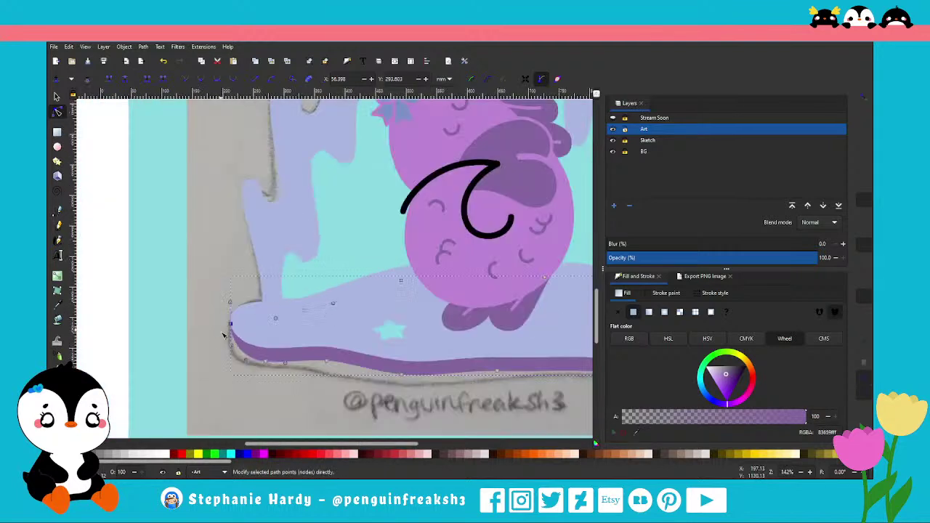
pyautogui.moveTo(230, 324); pyautogui.dragTo(231, 332)
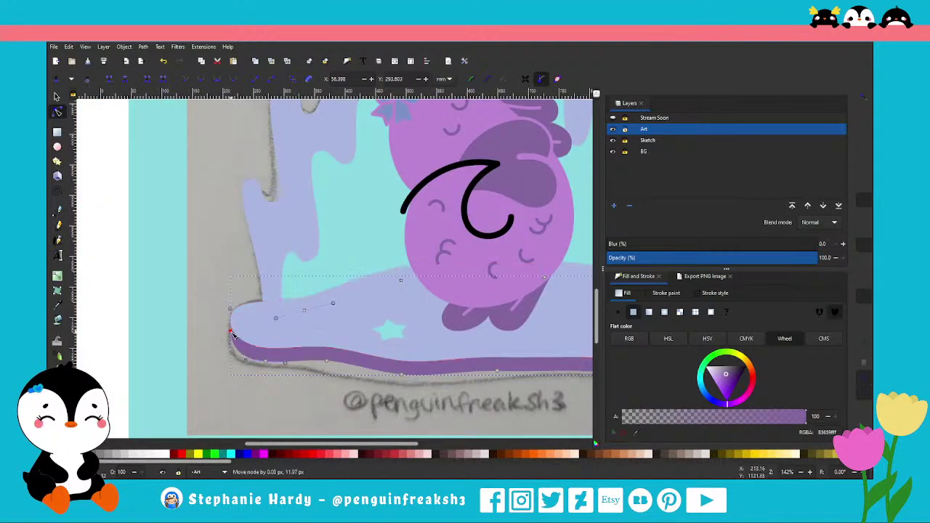
# Raise the underside's right-end node and handle so it curves with the platform.
pyautogui.scroll(-2, 215, 343)
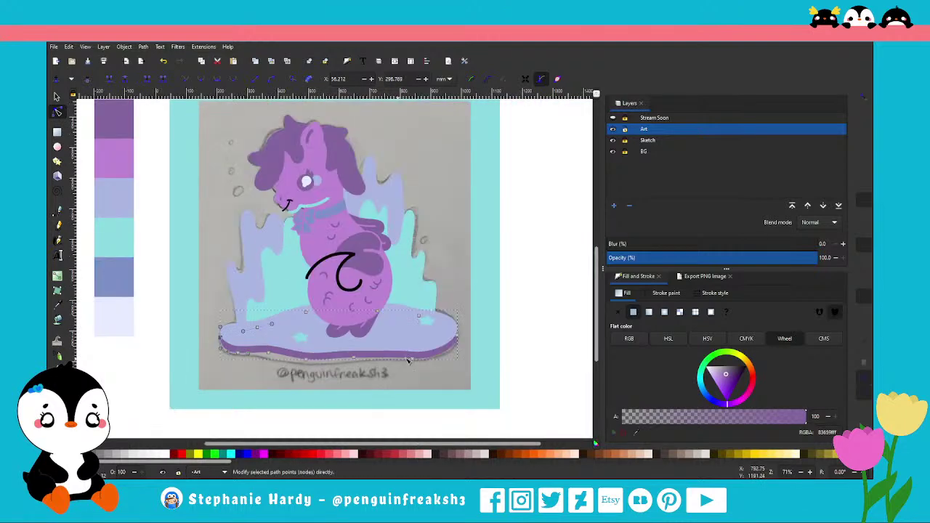
pyautogui.scroll(2, 407, 361)
pyautogui.scroll(4, 451, 333)
pyautogui.click(418, 314)
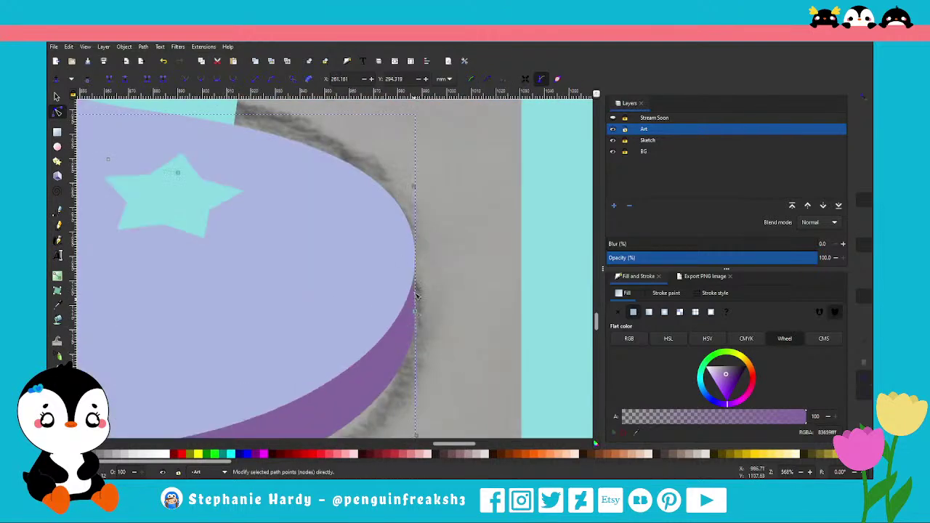
pyautogui.moveTo(415, 203); pyautogui.dragTo(420, 164)
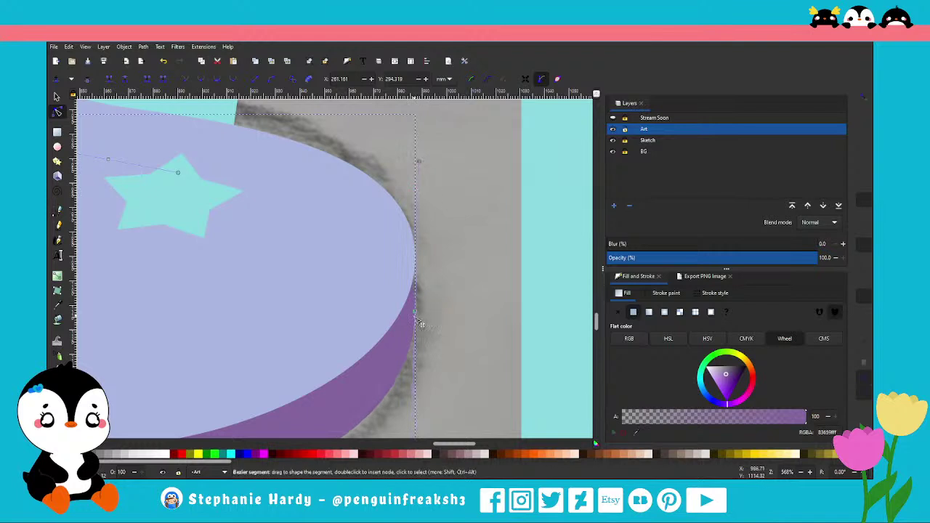
pyautogui.moveTo(415, 311); pyautogui.dragTo(417, 282)
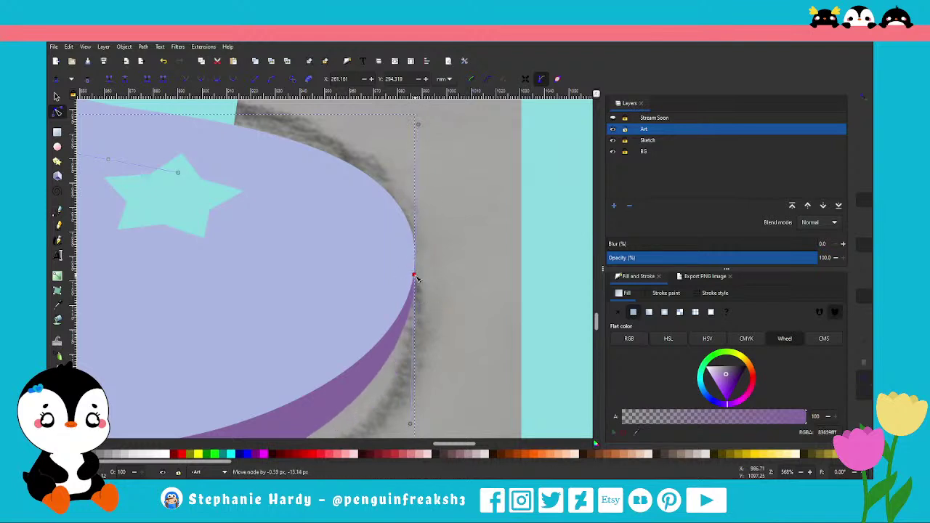
pyautogui.scroll(-2, 420, 285)
pyautogui.scroll(-2, 453, 313)
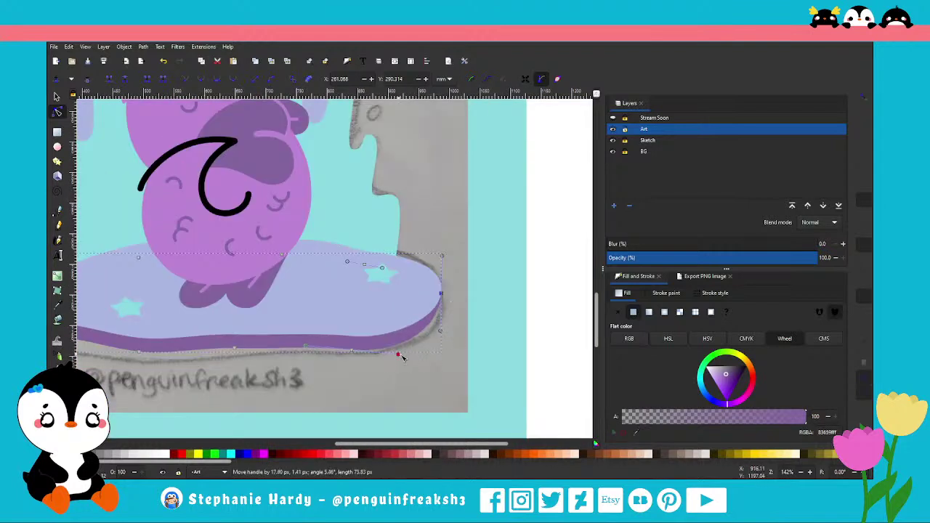
pyautogui.scroll(-2, 450, 354)
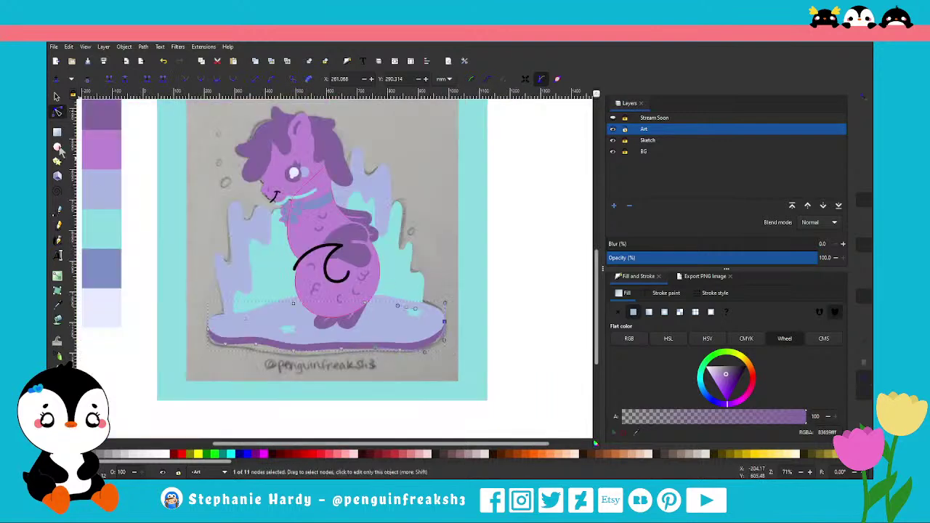
# Deselect everything and save the drawing as horsea.svg.
pyautogui.click(56, 97)
pyautogui.press('Escape')
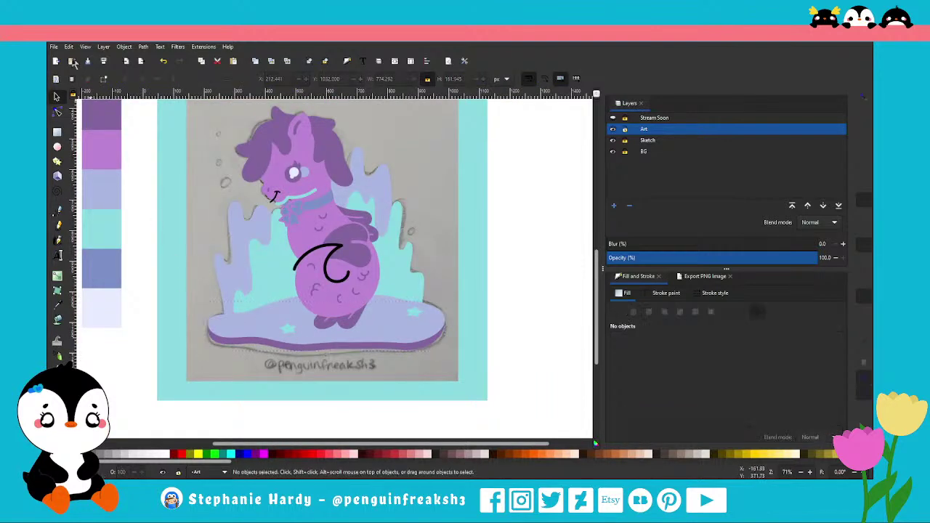
pyautogui.hotkey('ctrl', 's')
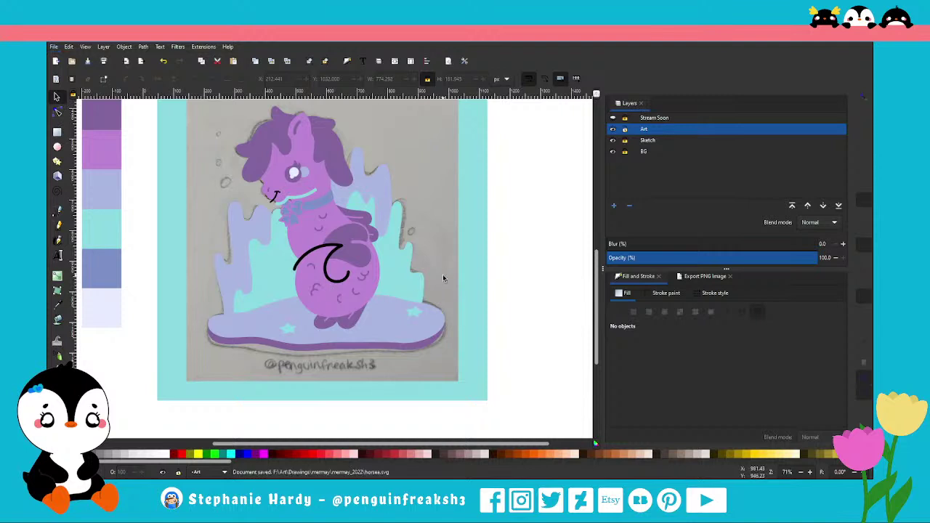
# Recolour the cyan wave shape behind the pony light periwinkle using the Dropper.
pyautogui.scroll(-2, 443, 274)
pyautogui.scroll(1, 407, 247)
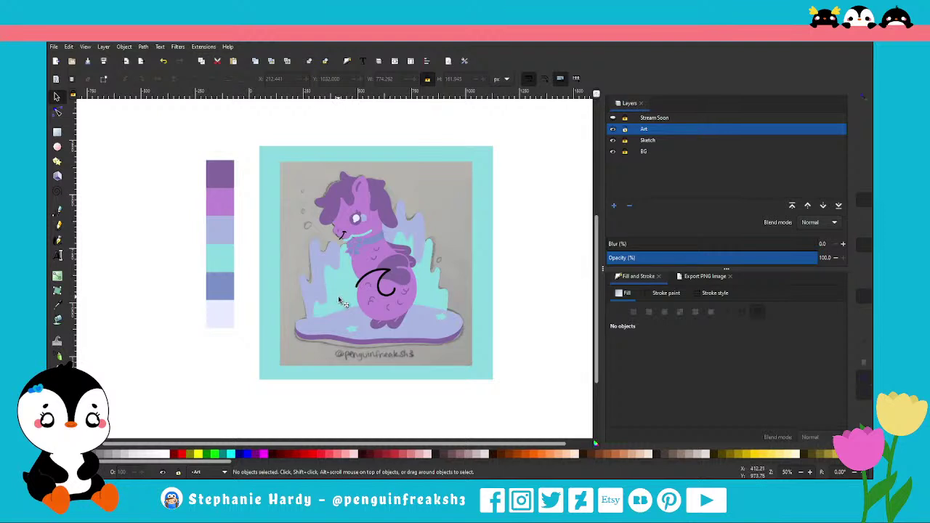
pyautogui.click(339, 301)
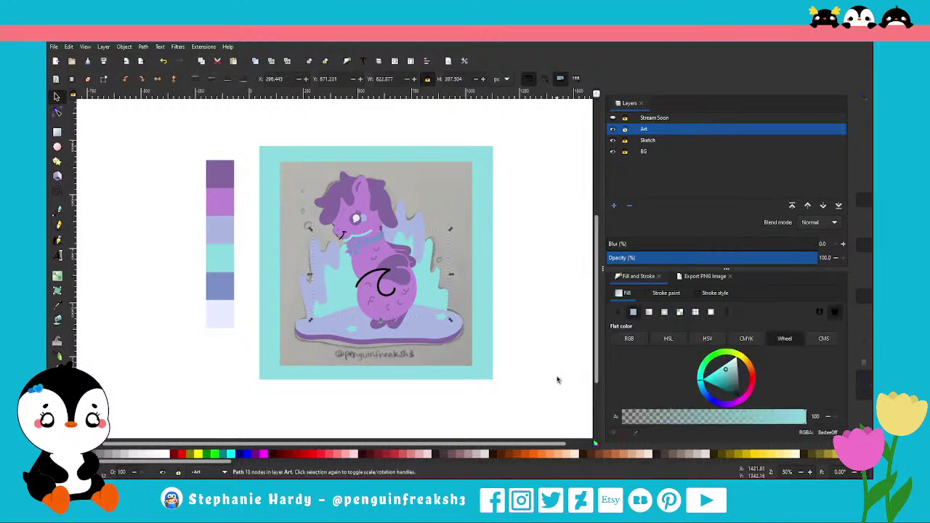
pyautogui.press('d')
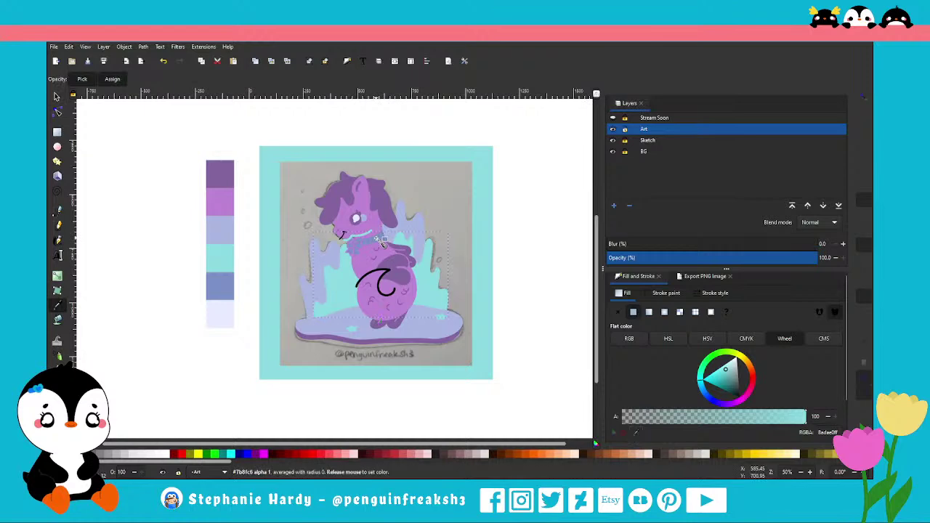
pyautogui.click(220, 231)
pyautogui.press('s')
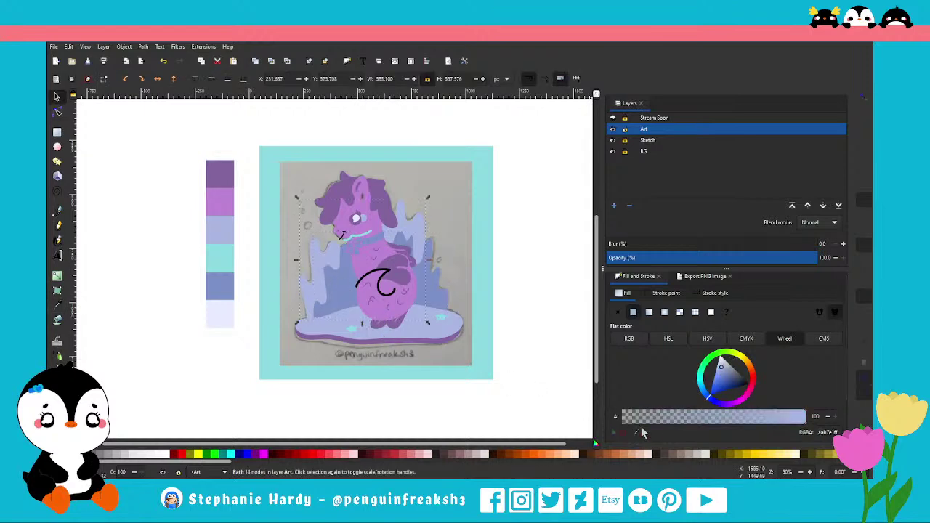
# Fill the large shape with the lightest palette colour, then select and deselect the cyan star.
pyautogui.click(636, 433)
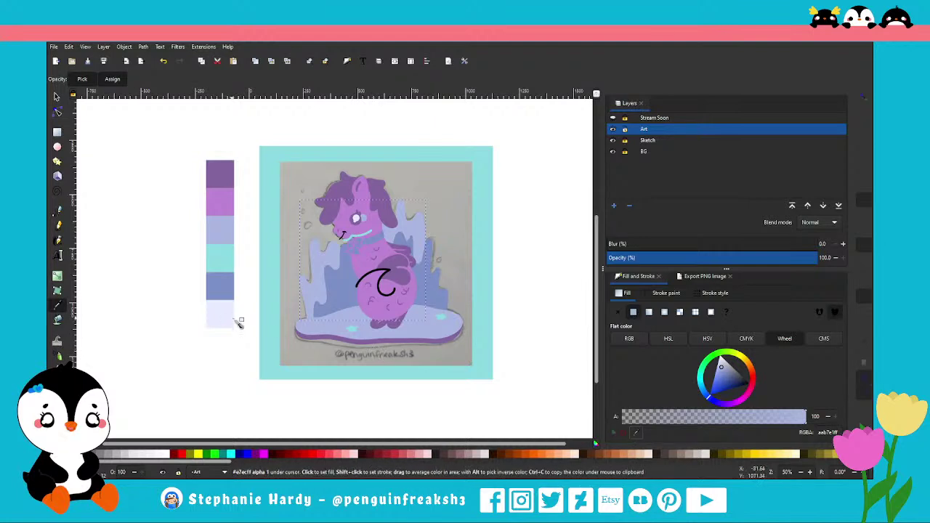
pyautogui.click(216, 316)
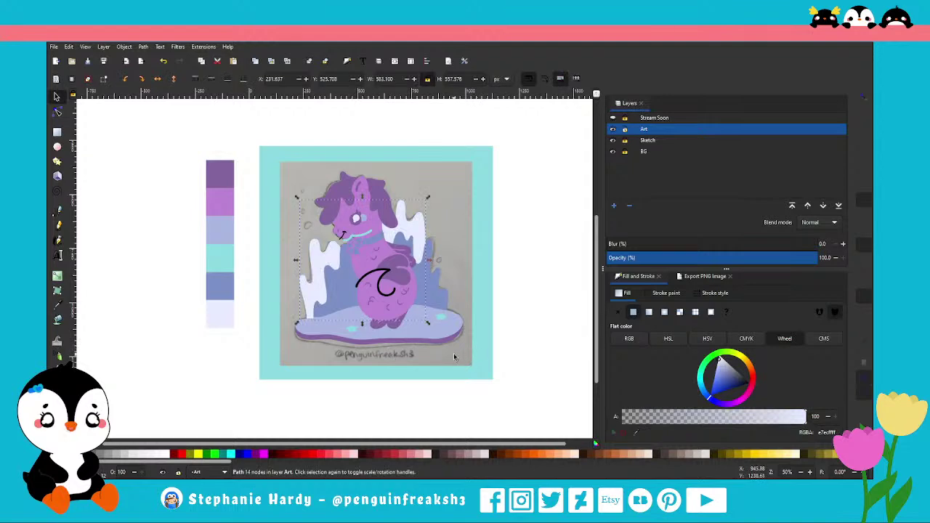
pyautogui.click(445, 323)
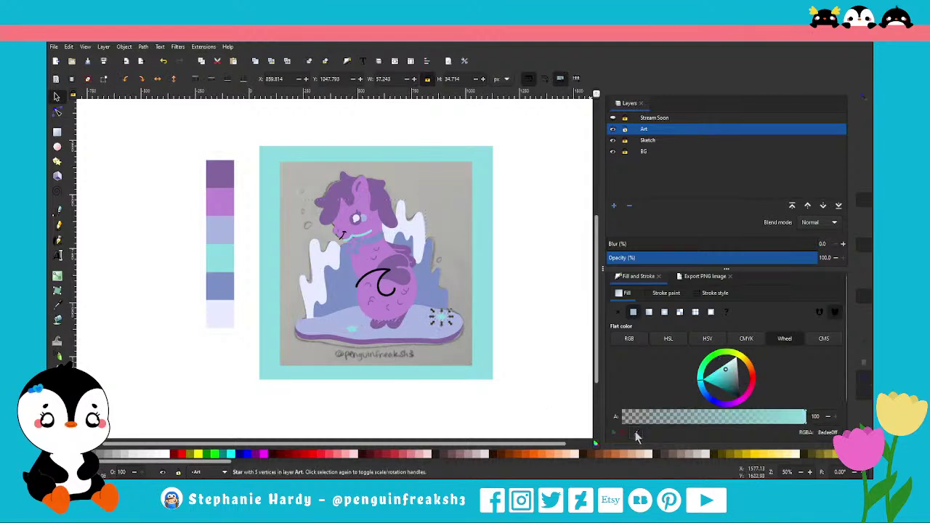
pyautogui.click(518, 320)
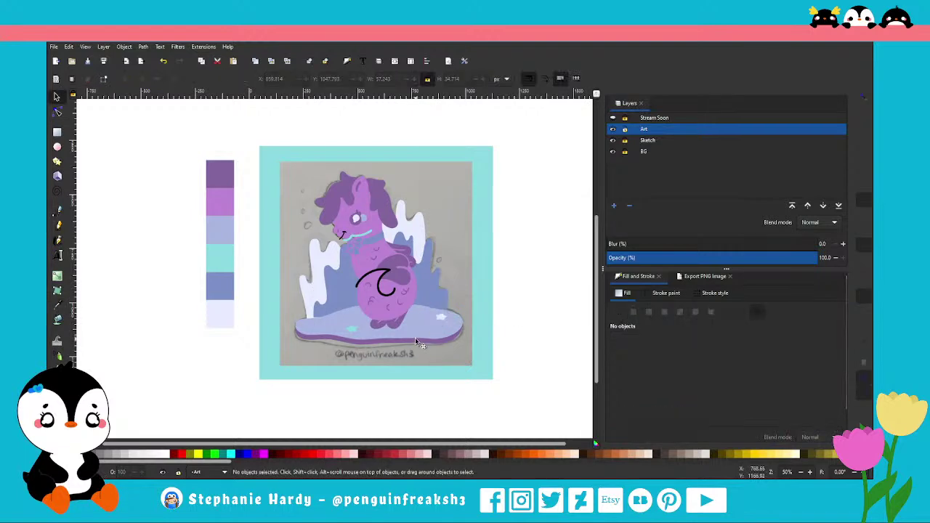
# Fill the white wave shapes behind the pony with pale blue from the palette.
pyautogui.click(390, 270)
pyautogui.scroll(1, 389, 262)
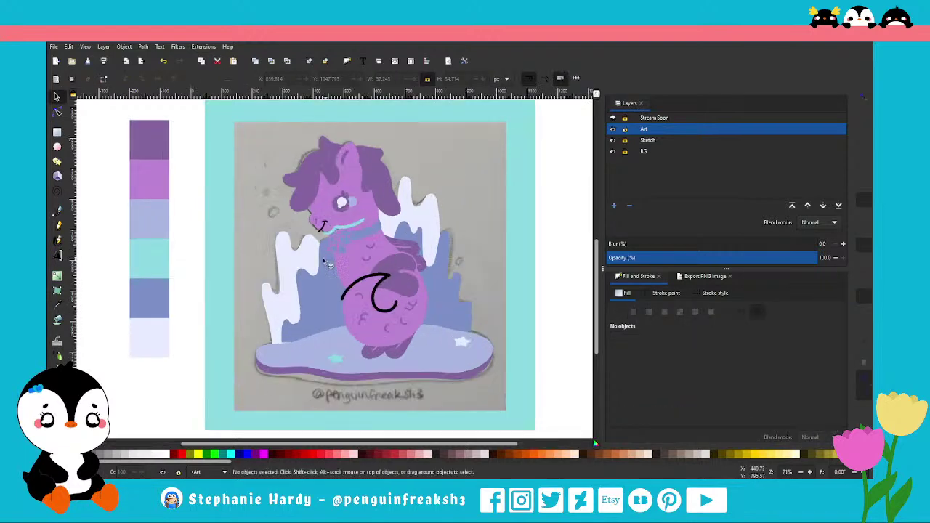
pyautogui.press('d')
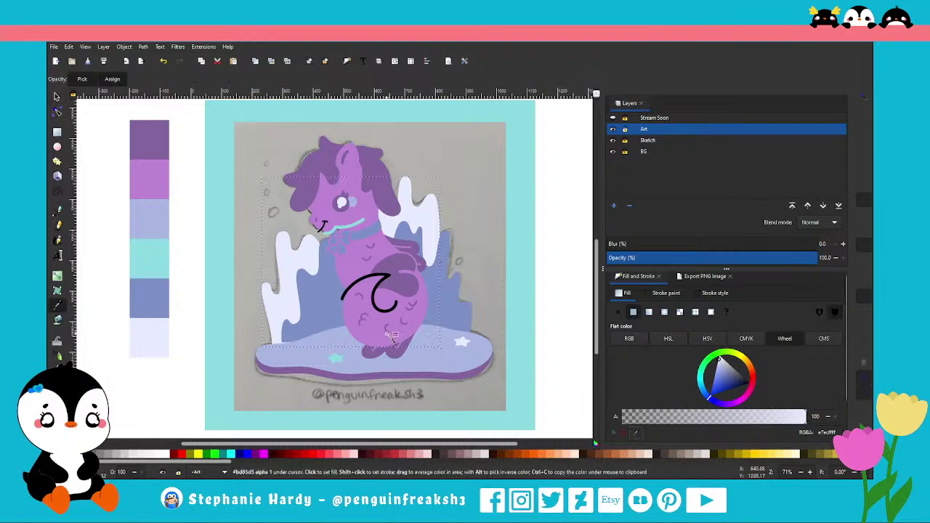
pyautogui.click(329, 356)
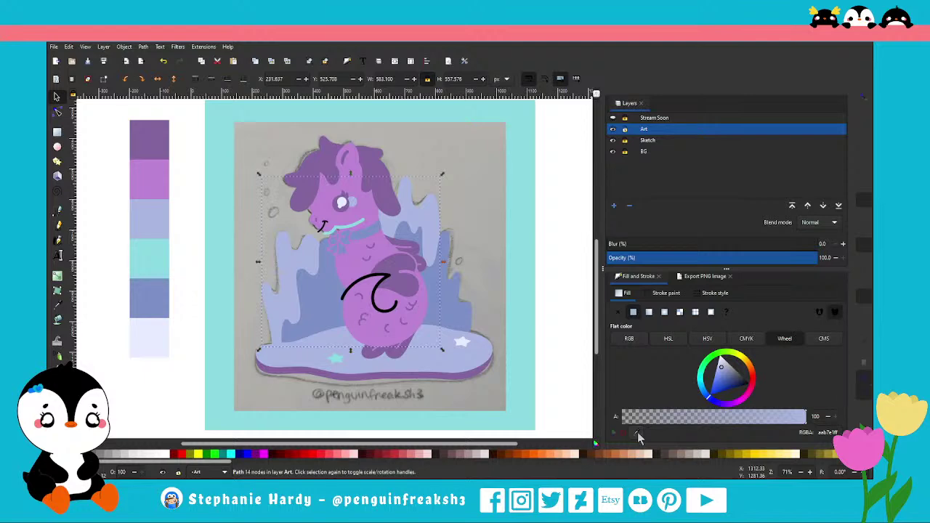
pyautogui.press('d')
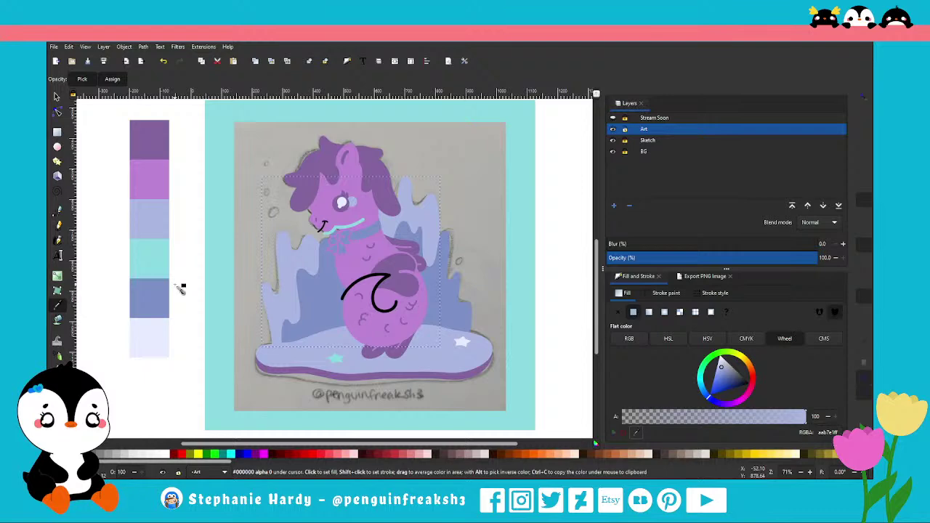
# Change the tail curl's stroke from black to blue-purple.
pyautogui.press('s')
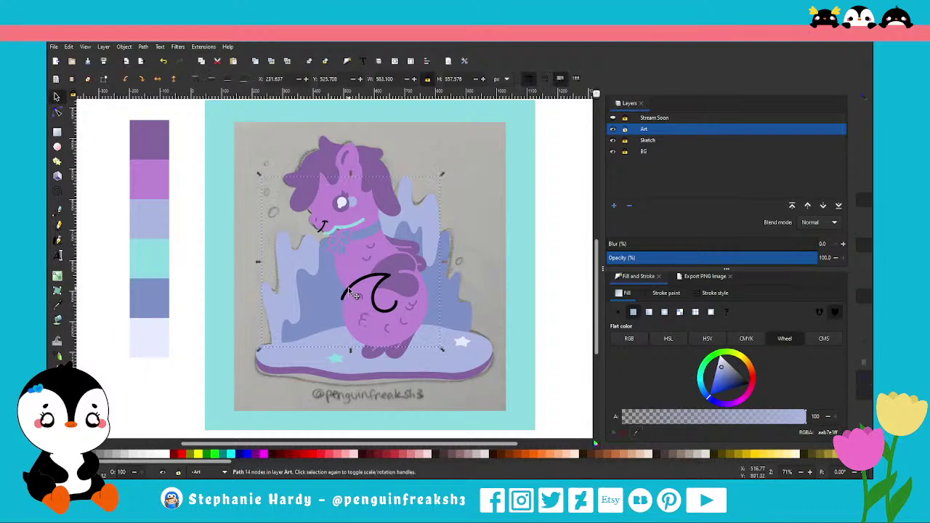
pyautogui.click(348, 287)
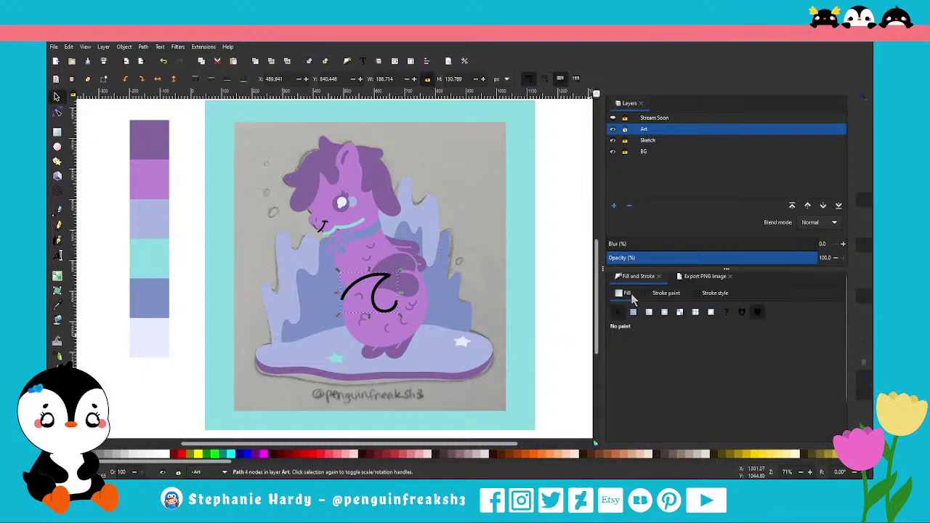
pyautogui.click(664, 293)
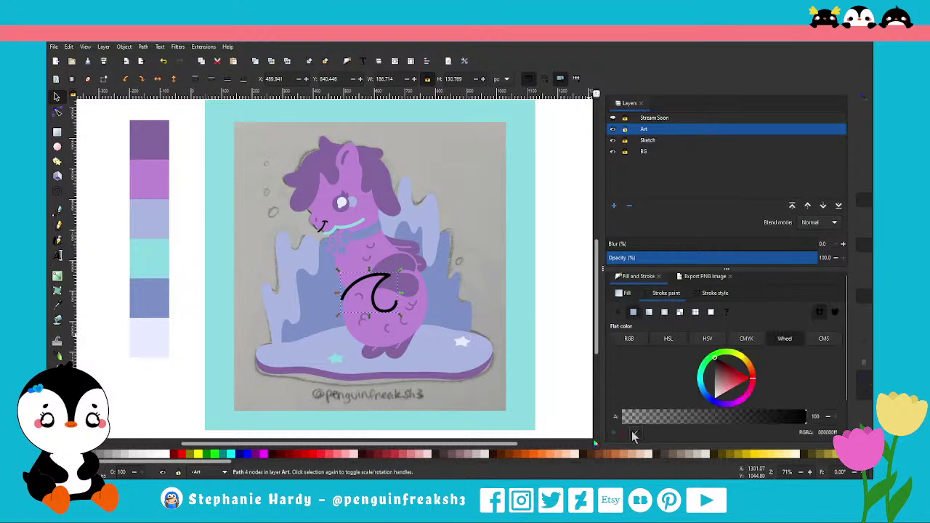
pyautogui.press('d')
pyautogui.keyDown('shift'); pyautogui.click(149, 298); pyautogui.keyUp('shift')
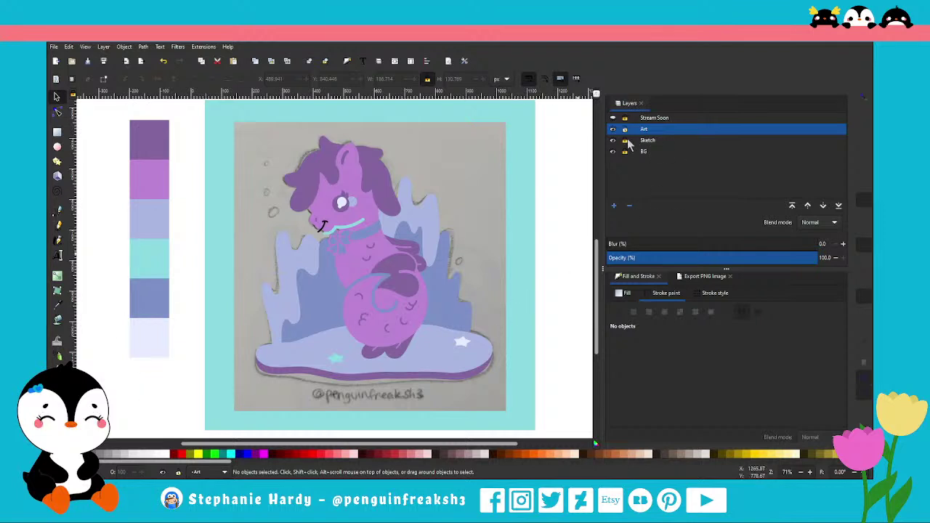
# Hide the sketch layer and select, then deselect, the black squiggle at the mouth.
pyautogui.click(612, 140)
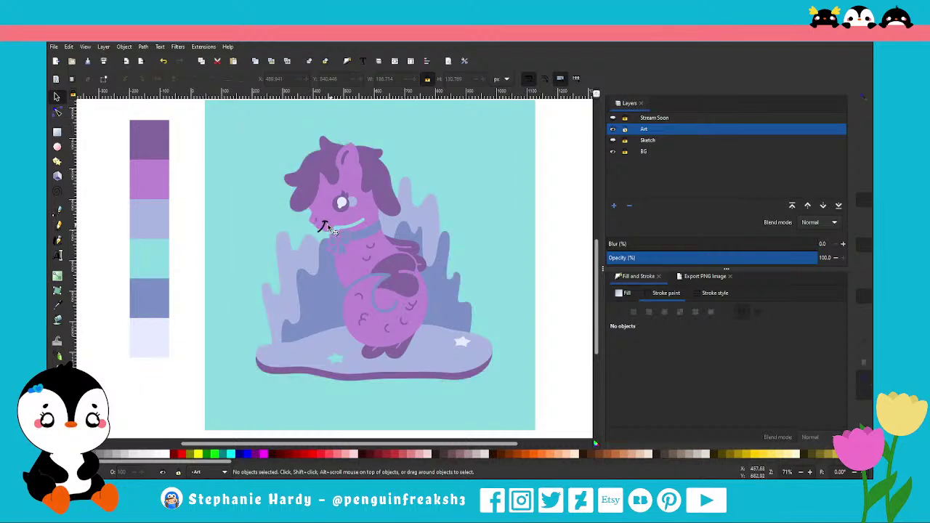
pyautogui.scroll(3, 327, 223)
pyautogui.moveTo(289, 205); pyautogui.dragTo(339, 252)
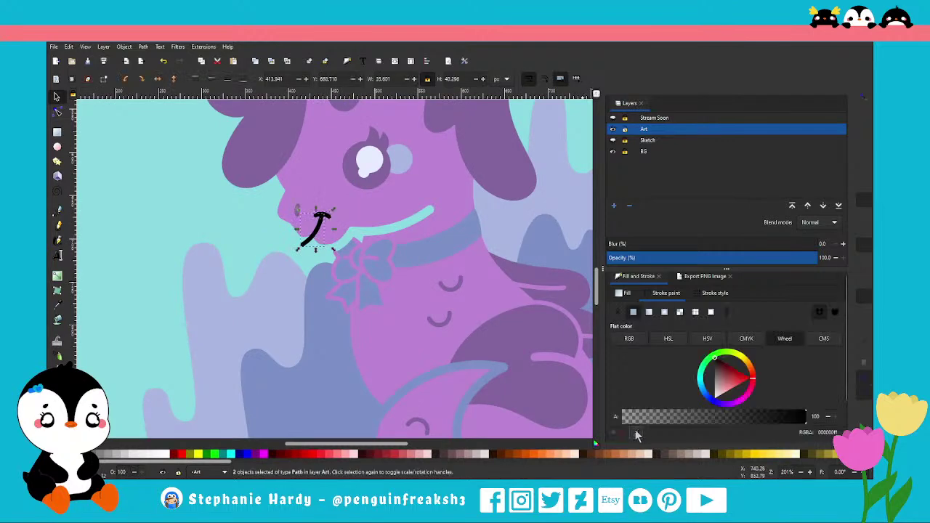
pyautogui.scroll(-5, 472, 261)
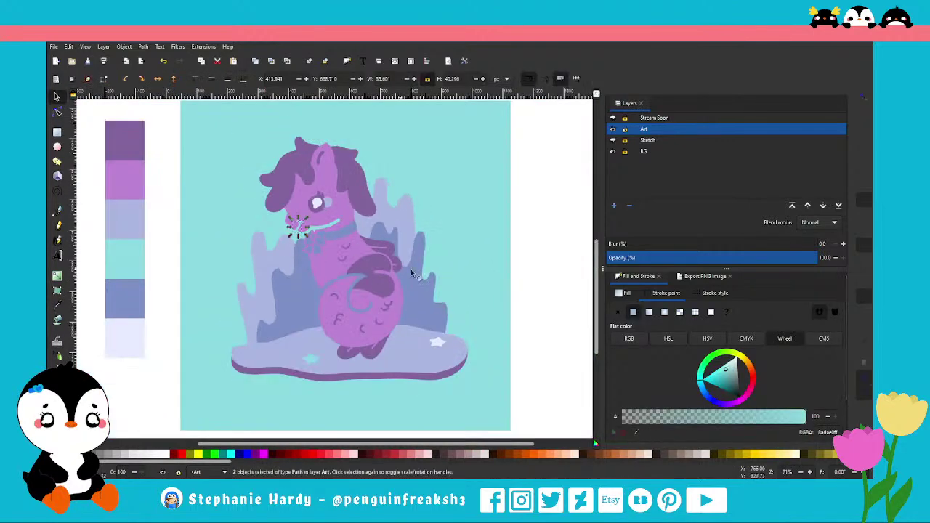
pyautogui.click(473, 263)
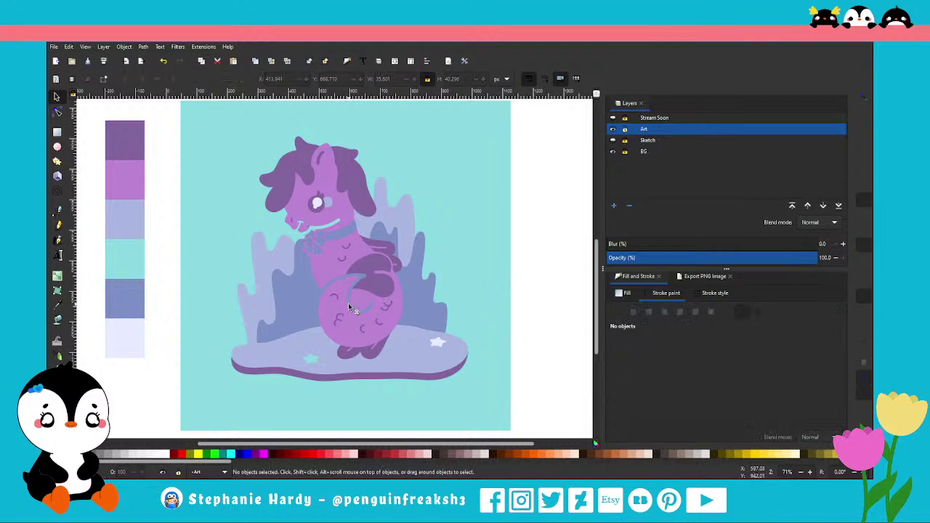
pyautogui.scroll(1, 316, 223)
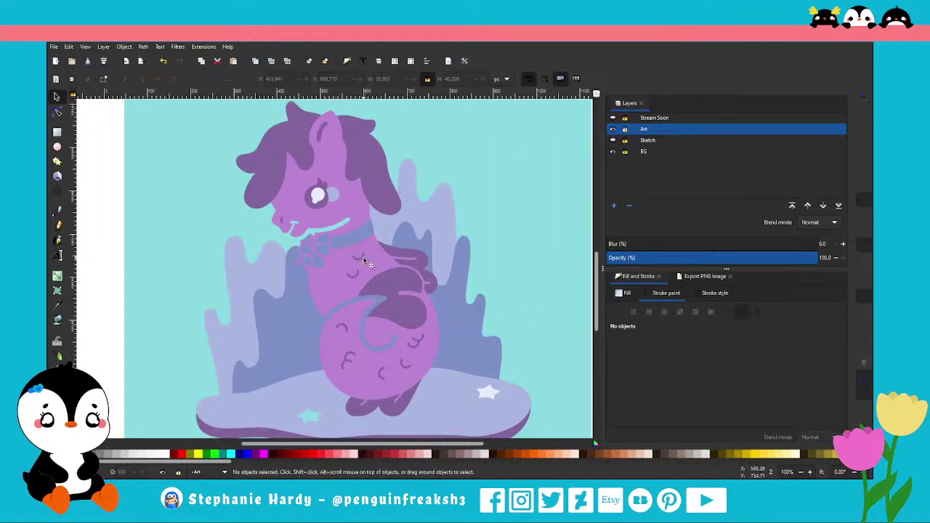
pyautogui.scroll(-1, 369, 280)
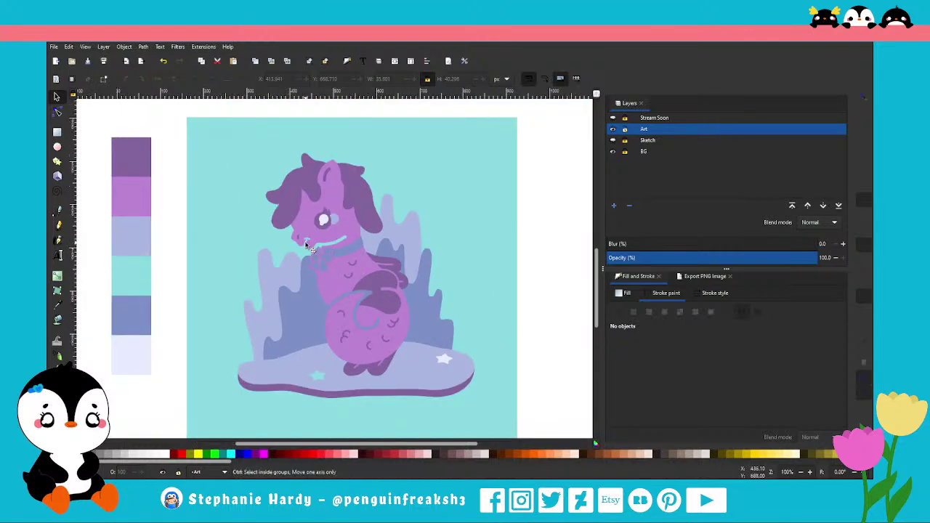
pyautogui.scroll(6, 312, 237)
# Make the mouth line purple and shorten it by deleting its bottom node.
pyautogui.click(336, 226)
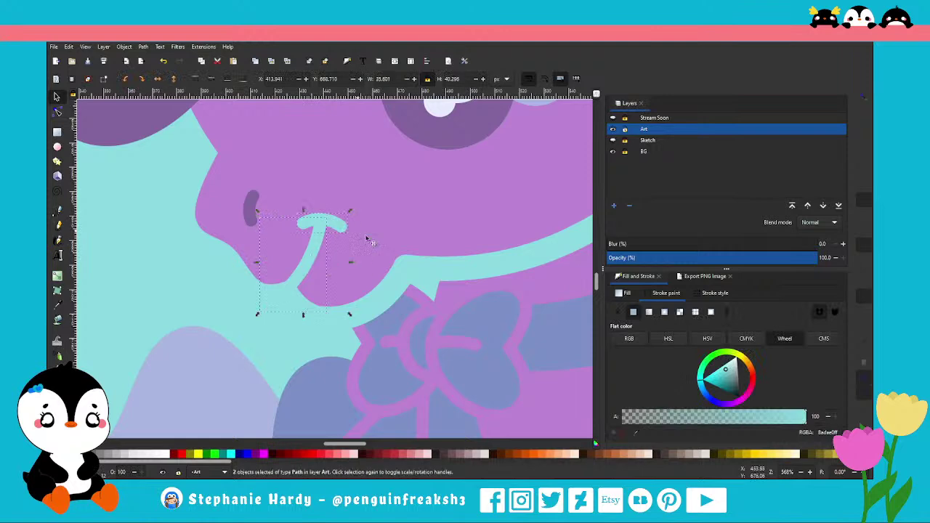
pyautogui.hotkey('ctrl', 'z')
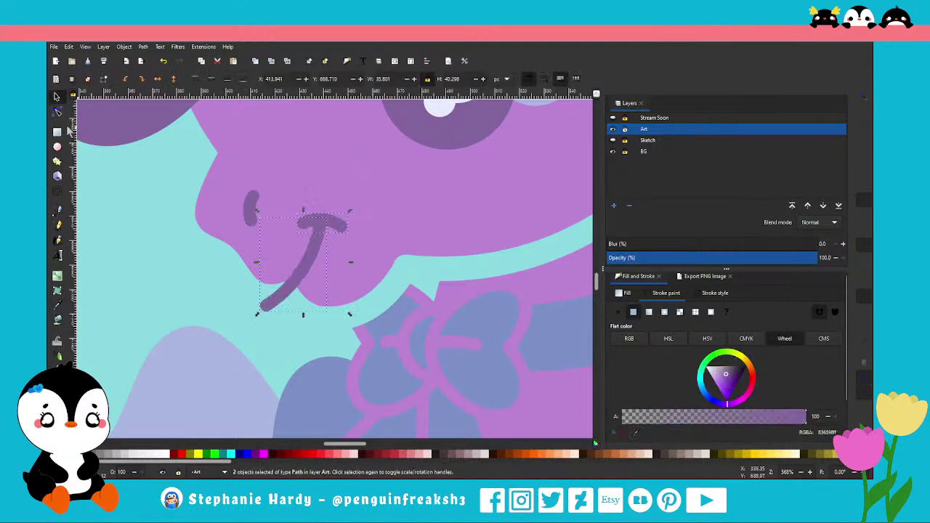
pyautogui.press('n')
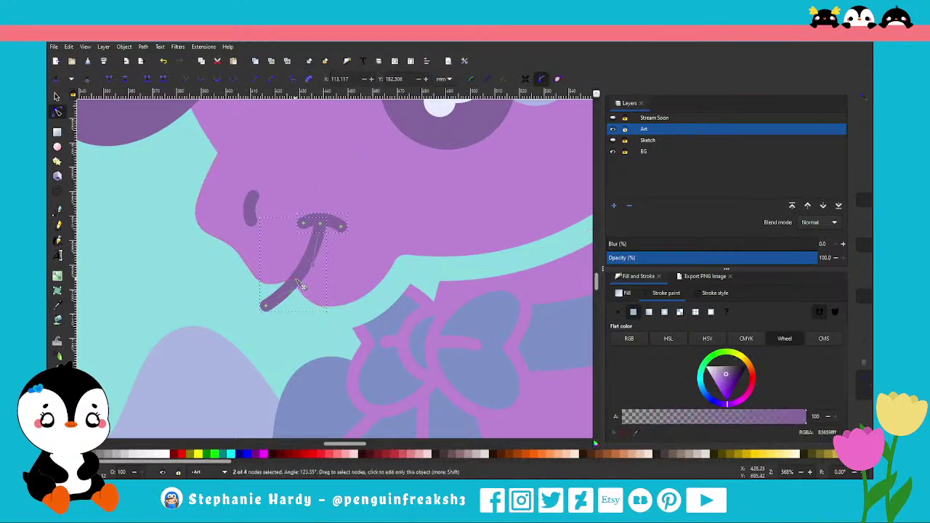
pyautogui.moveTo(250, 292); pyautogui.dragTo(272, 315)
pyautogui.press('Delete')
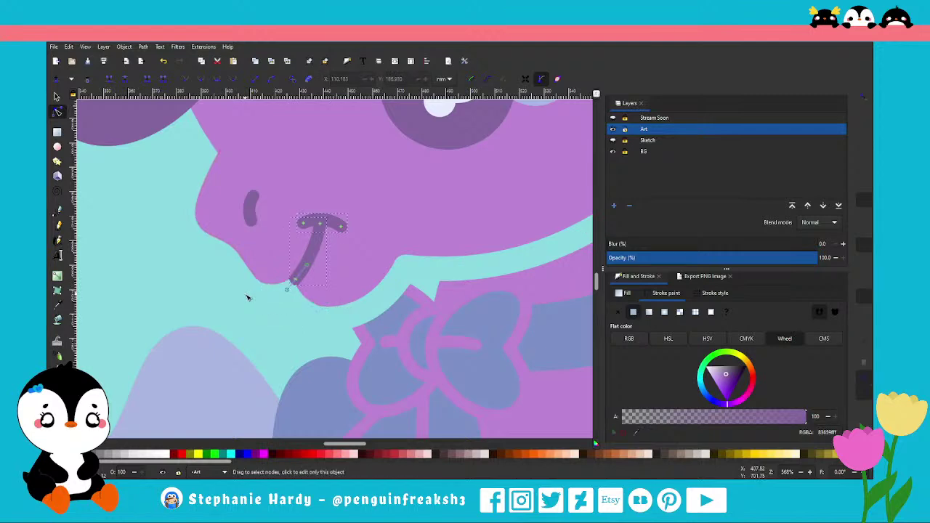
pyautogui.scroll(1, 293, 291)
pyautogui.scroll(1, 294, 279)
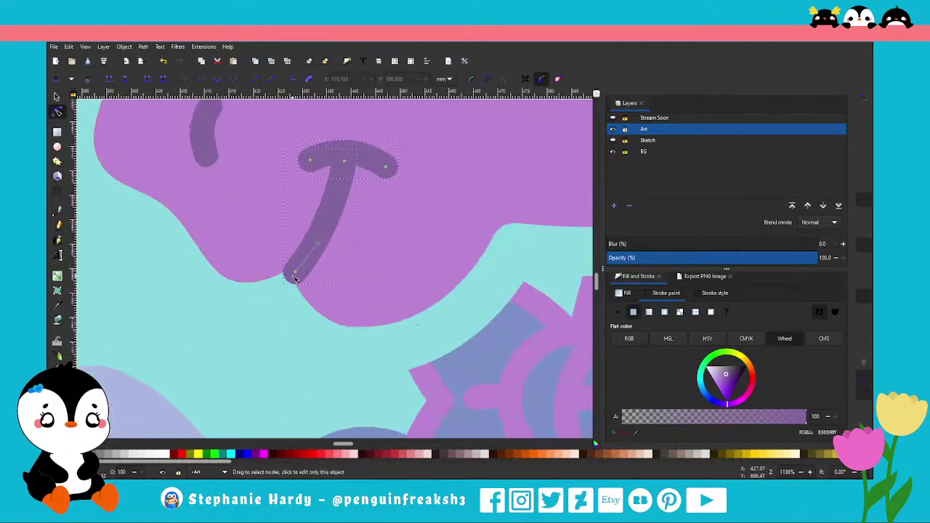
pyautogui.moveTo(295, 278); pyautogui.dragTo(302, 265)
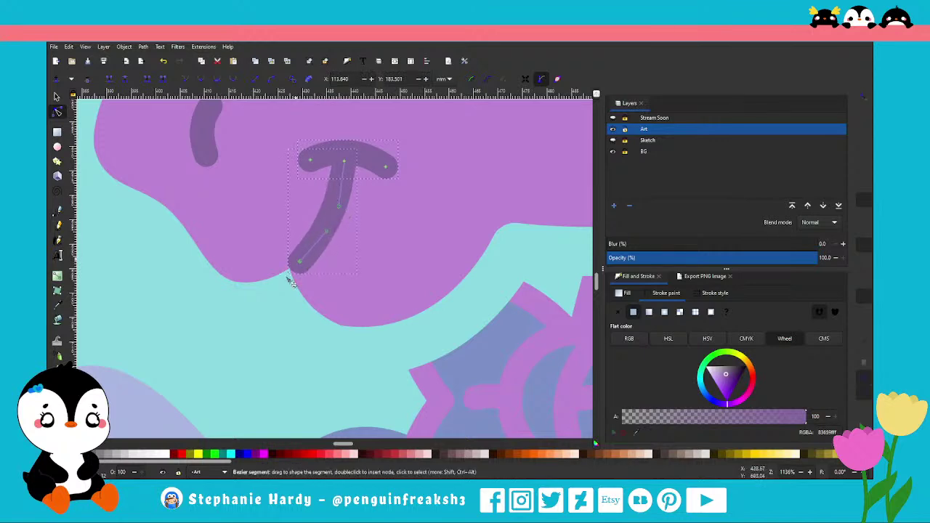
pyautogui.scroll(-4, 282, 309)
# Reshape the teal stroke under the chin into a smoother curve along the jaw.
pyautogui.click(366, 290)
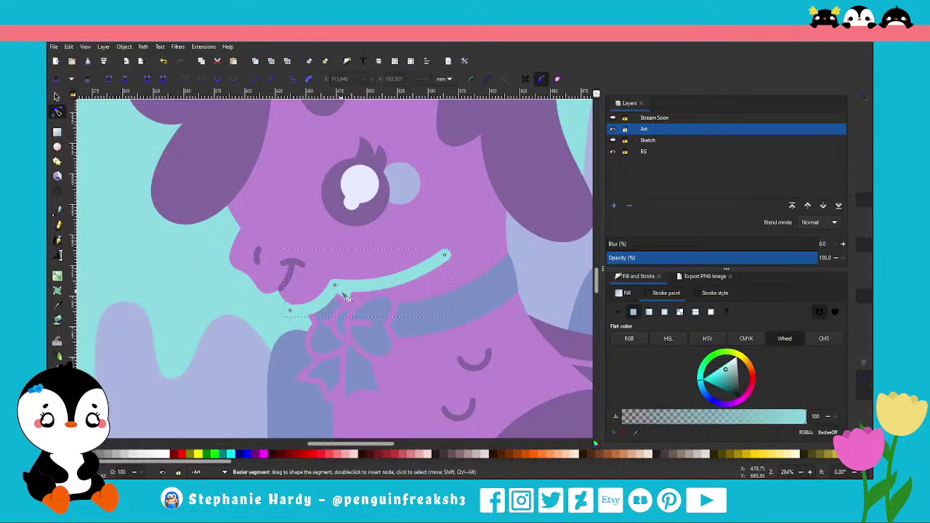
pyautogui.moveTo(334, 285); pyautogui.dragTo(339, 297)
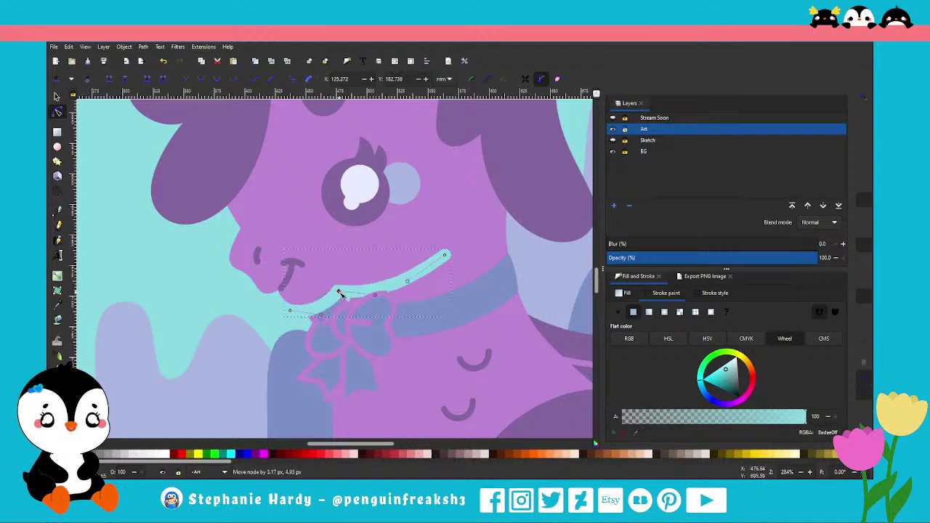
pyautogui.moveTo(340, 295); pyautogui.dragTo(338, 292)
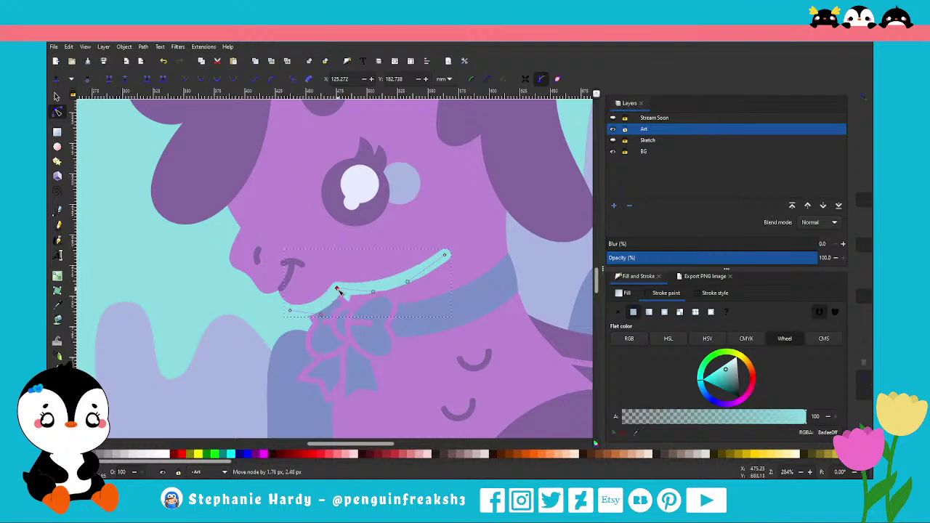
pyautogui.moveTo(371, 292); pyautogui.dragTo(370, 291)
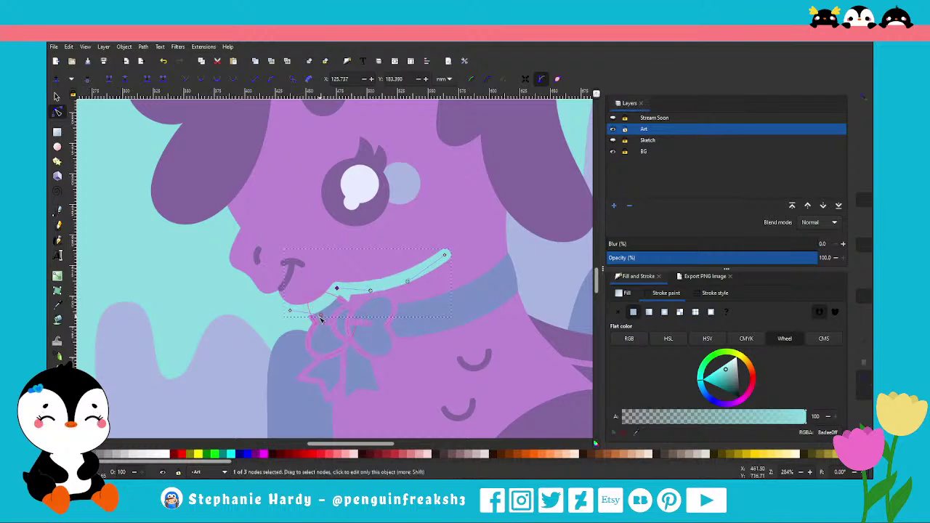
pyautogui.moveTo(329, 319); pyautogui.dragTo(324, 320)
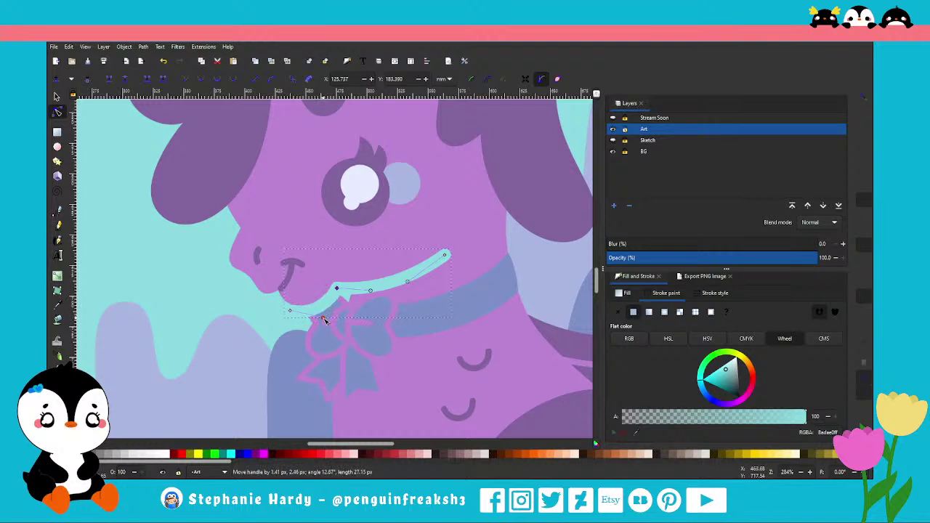
pyautogui.scroll(-1, 324, 319)
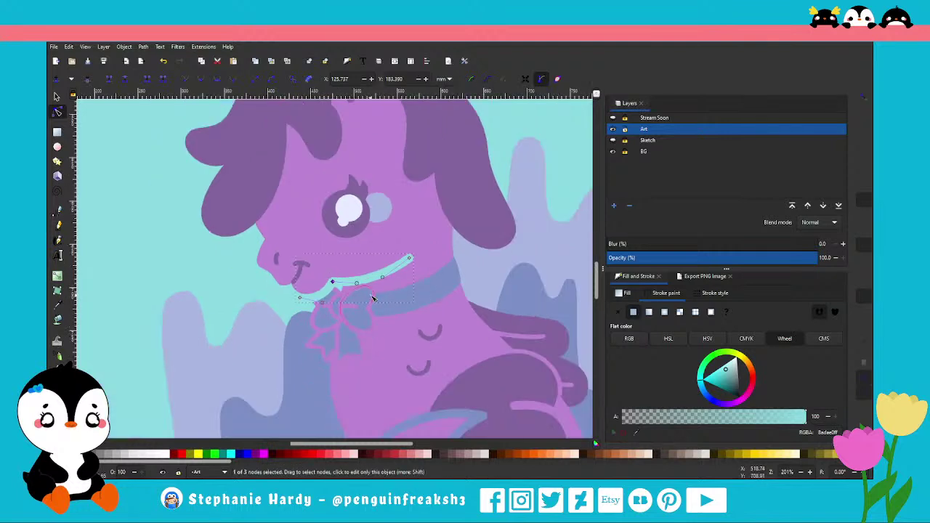
pyautogui.moveTo(387, 287); pyautogui.dragTo(393, 280)
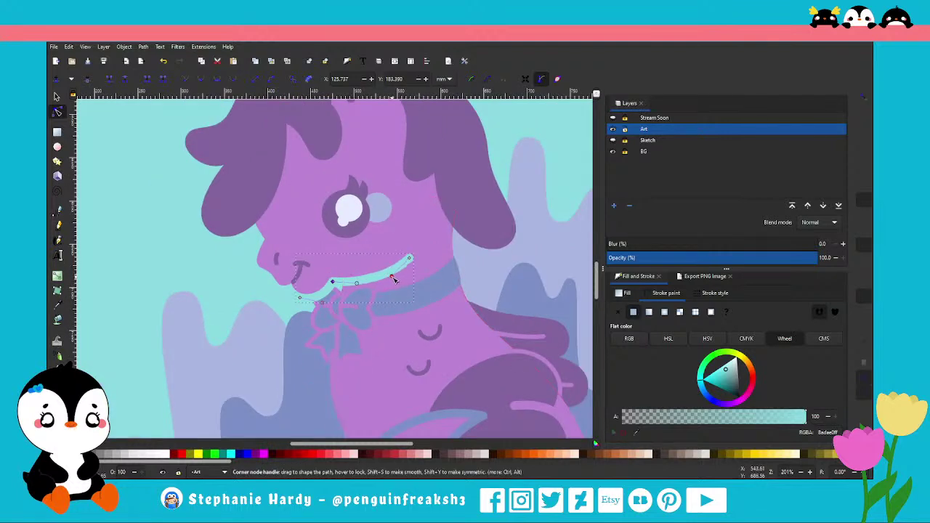
# Set the mouth line's stroke width to 5 px.
pyautogui.click(57, 95)
pyautogui.scroll(-3, 331, 284)
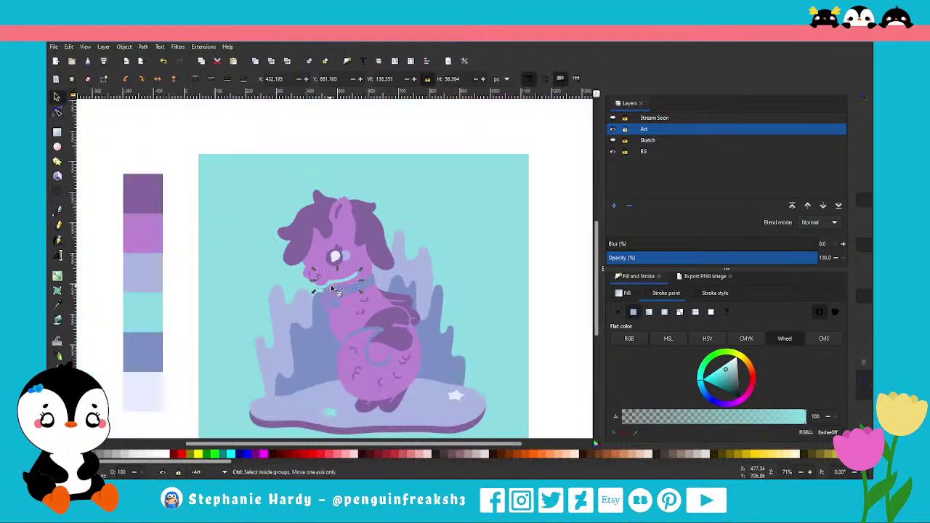
pyautogui.click(715, 293)
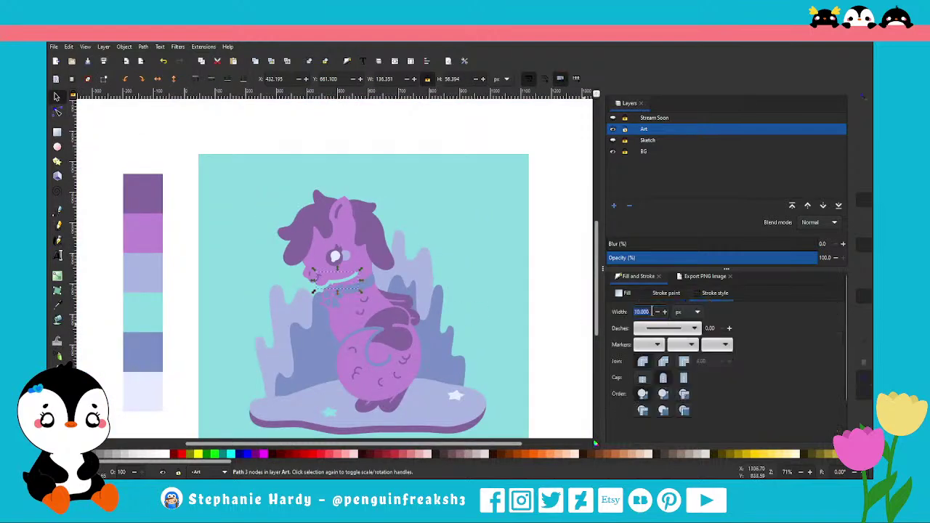
pyautogui.write('5')
pyautogui.press('Return')
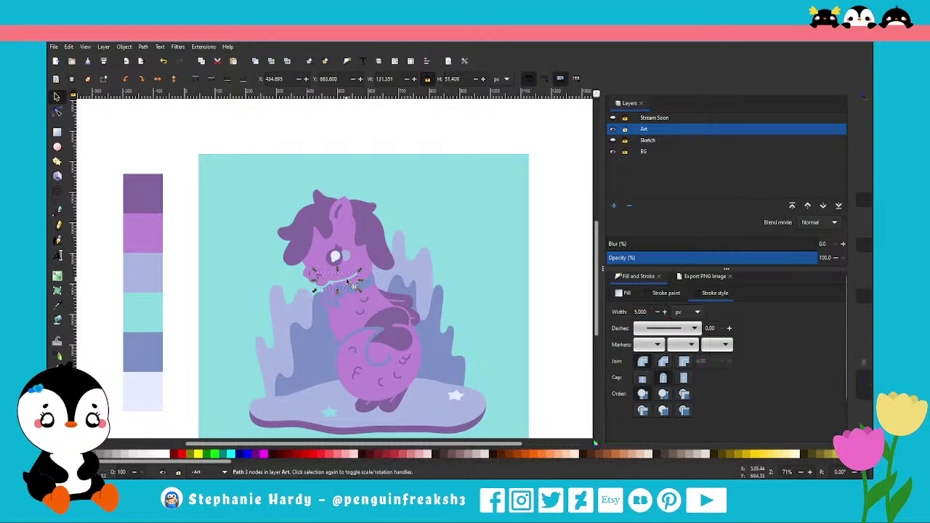
# Delete the smile line's stray left end and reshape its new tip.
pyautogui.scroll(4, 313, 297)
pyautogui.scroll(1, 314, 297)
pyautogui.press('n')
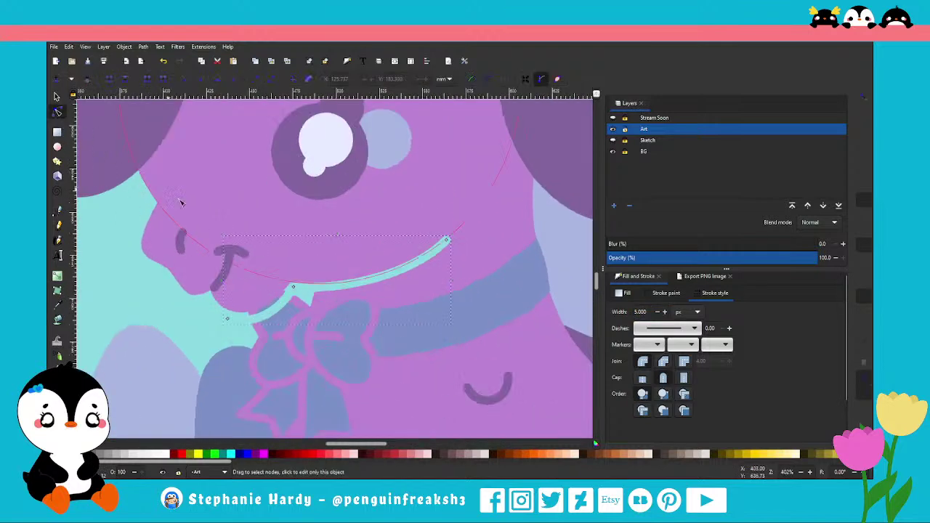
pyautogui.moveTo(213, 310); pyautogui.dragTo(251, 333)
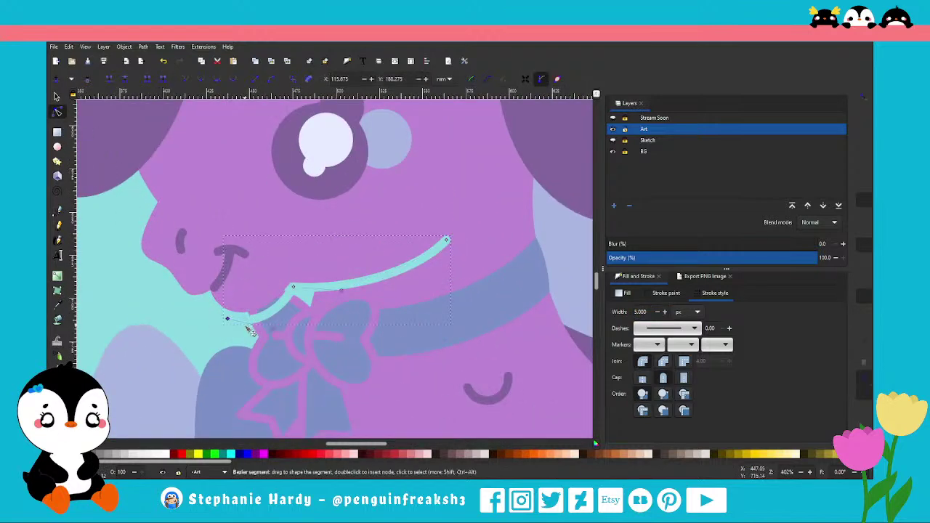
pyautogui.press('Delete')
pyautogui.scroll(2, 305, 294)
pyautogui.scroll(2, 291, 292)
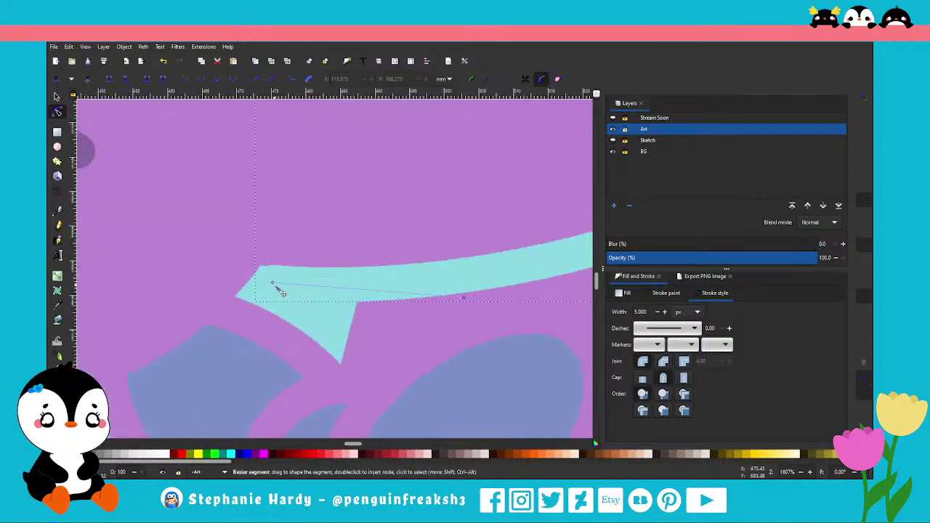
pyautogui.moveTo(281, 286); pyautogui.dragTo(283, 288)
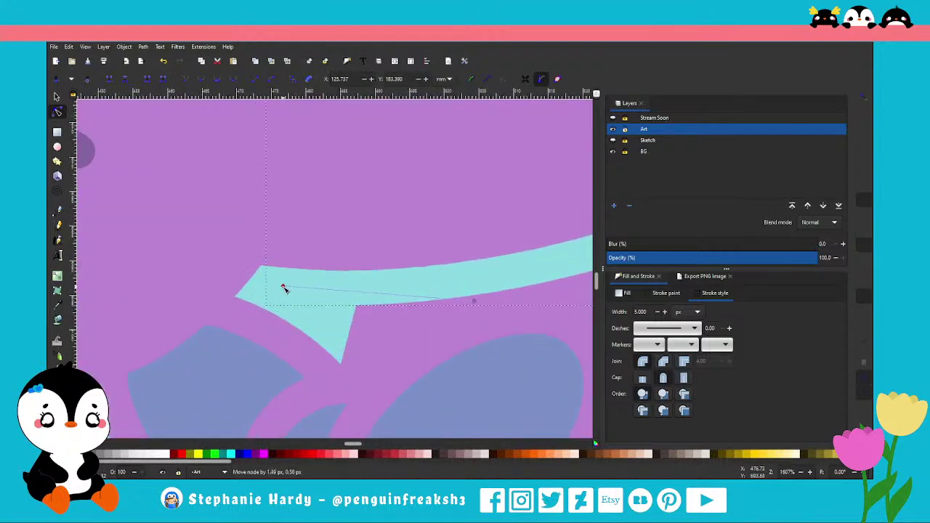
pyautogui.scroll(-2, 282, 292)
pyautogui.scroll(-2, 305, 302)
pyautogui.scroll(-2, 319, 309)
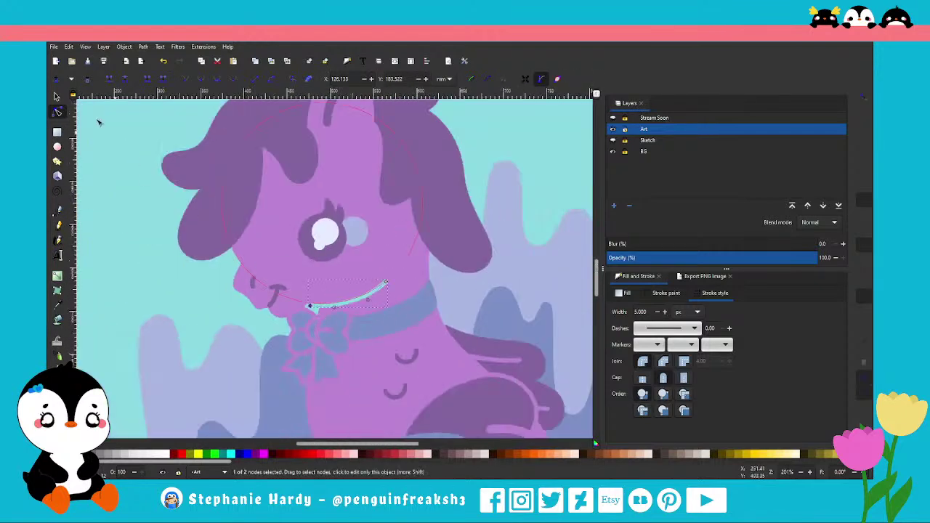
# Select the small head stroke and the tail swirl strokes and set their width to 5 px.
pyautogui.click(56, 96)
pyautogui.scroll(-1, 346, 251)
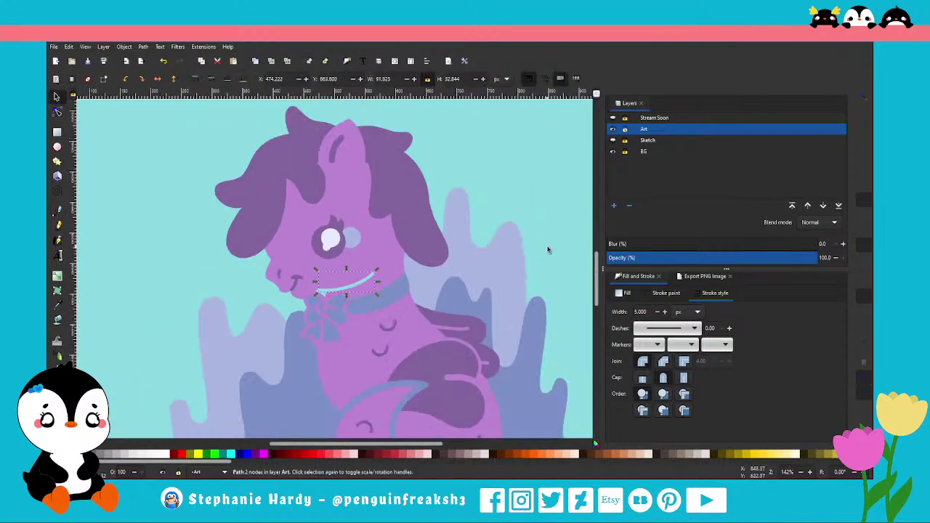
pyautogui.scroll(-2, 345, 291)
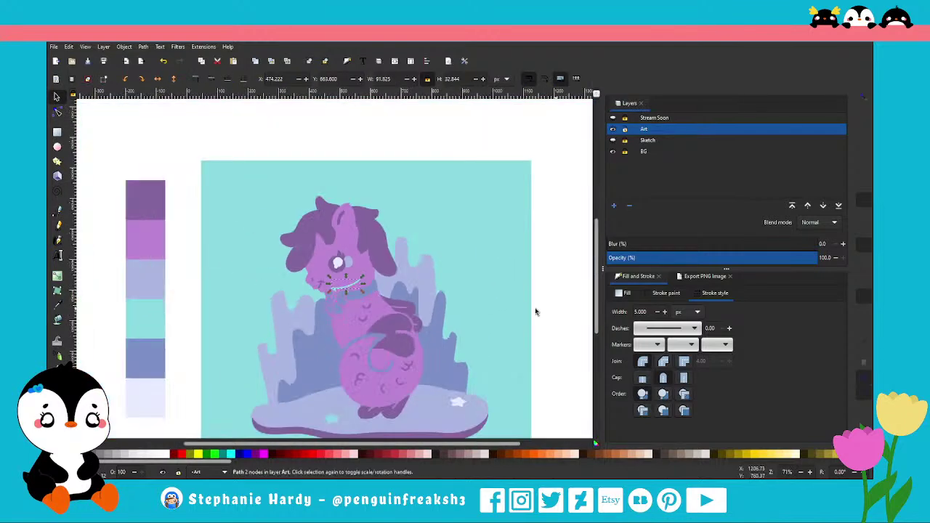
pyautogui.scroll(-1, 367, 287)
pyautogui.press('Tab')
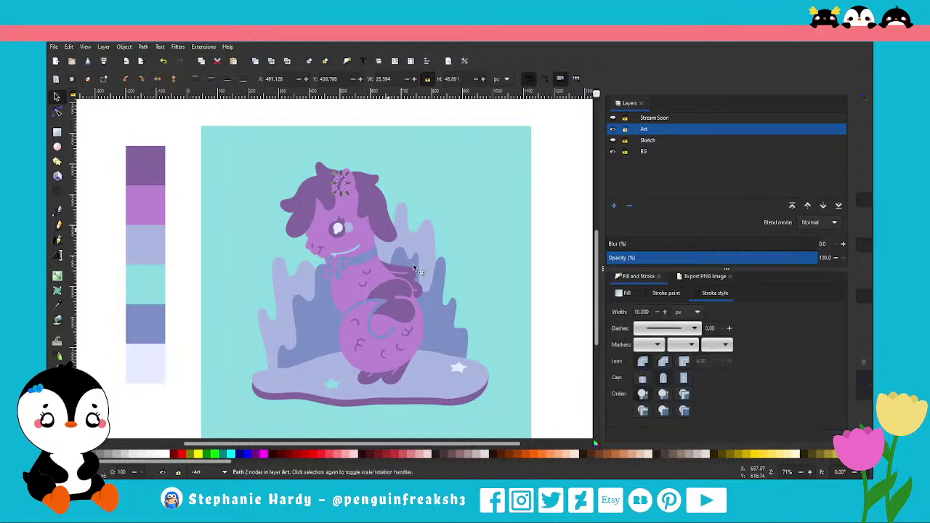
pyautogui.keyDown('shift'); pyautogui.click(402, 306); pyautogui.keyUp('shift')
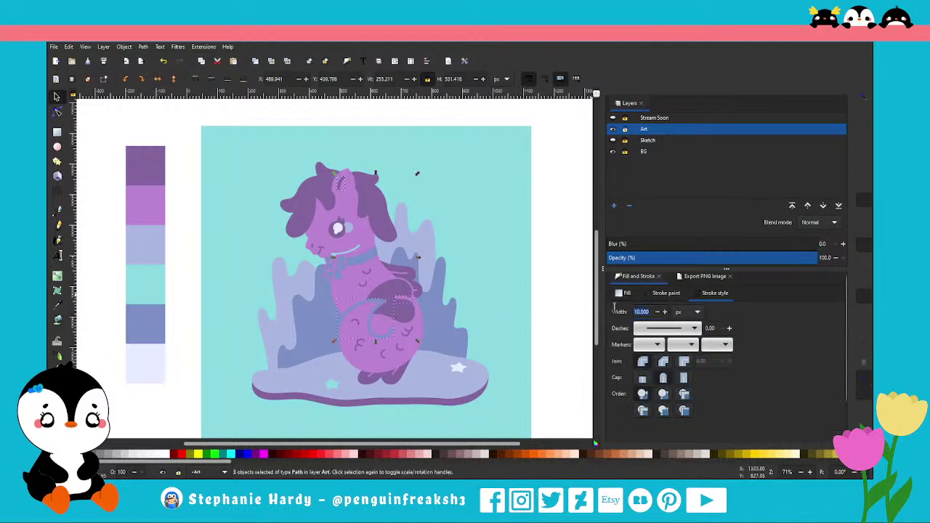
pyautogui.write('5')
pyautogui.press('Return')
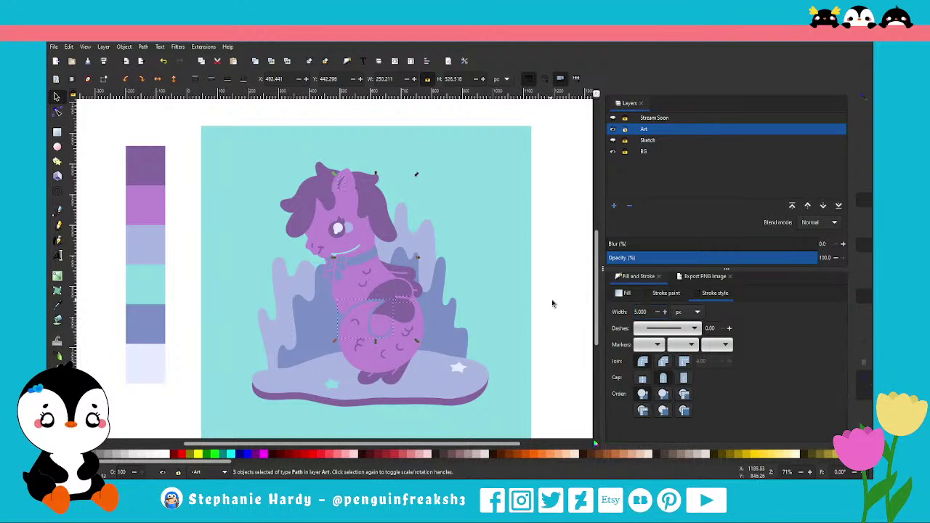
pyautogui.click(552, 304)
pyautogui.scroll(1, 362, 308)
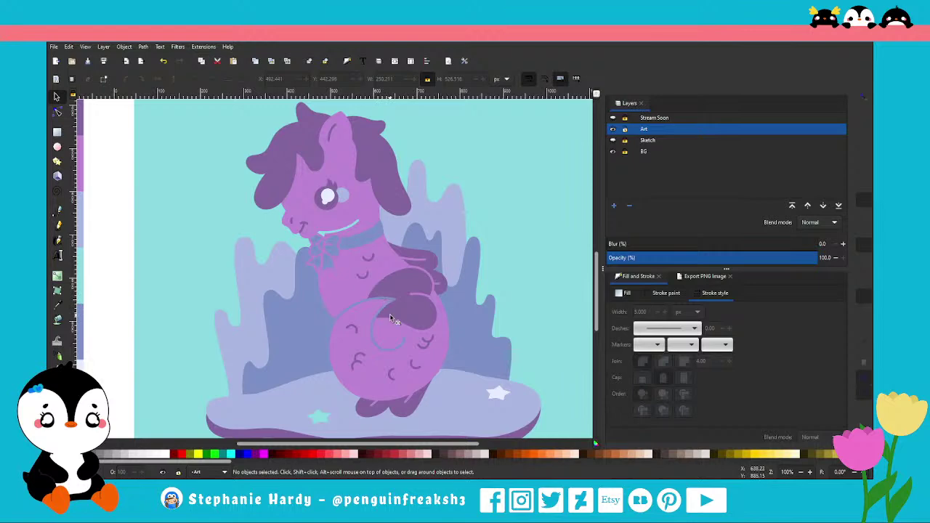
# Curl the blue tail swirl's tip up more sharply by moving its end node and handle.
pyautogui.scroll(2, 389, 314)
pyautogui.click(59, 114)
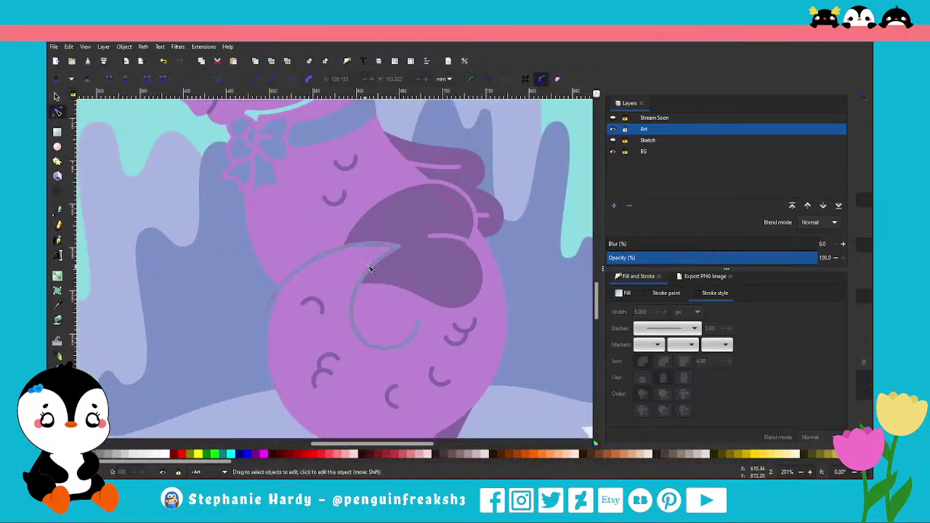
pyautogui.scroll(1, 398, 250)
pyautogui.scroll(1, 398, 250)
pyautogui.click(408, 244)
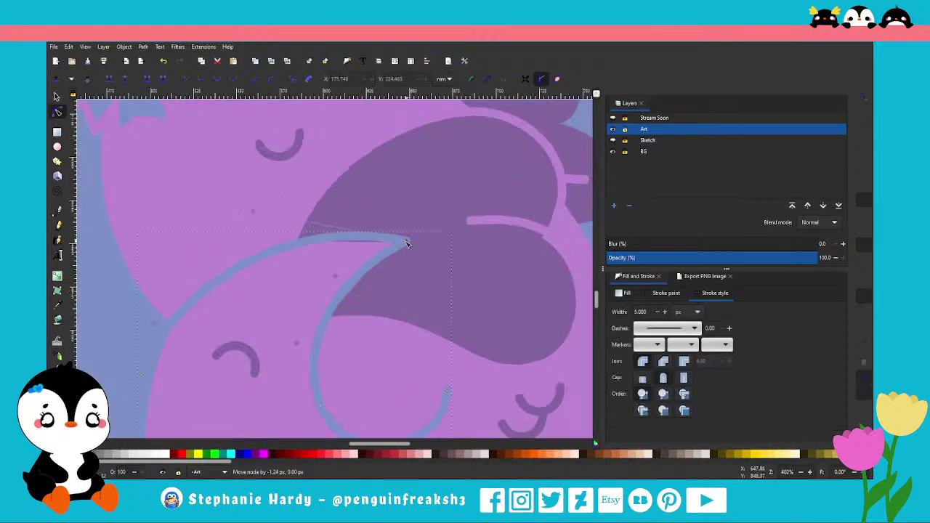
pyautogui.moveTo(407, 245); pyautogui.dragTo(405, 243)
pyautogui.click(391, 222)
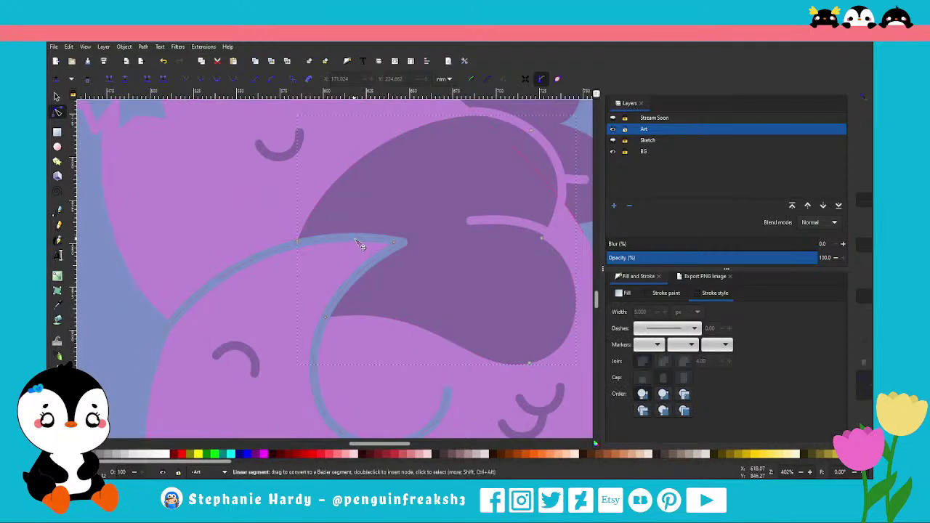
pyautogui.scroll(-2, 355, 251)
pyautogui.scroll(2, 233, 329)
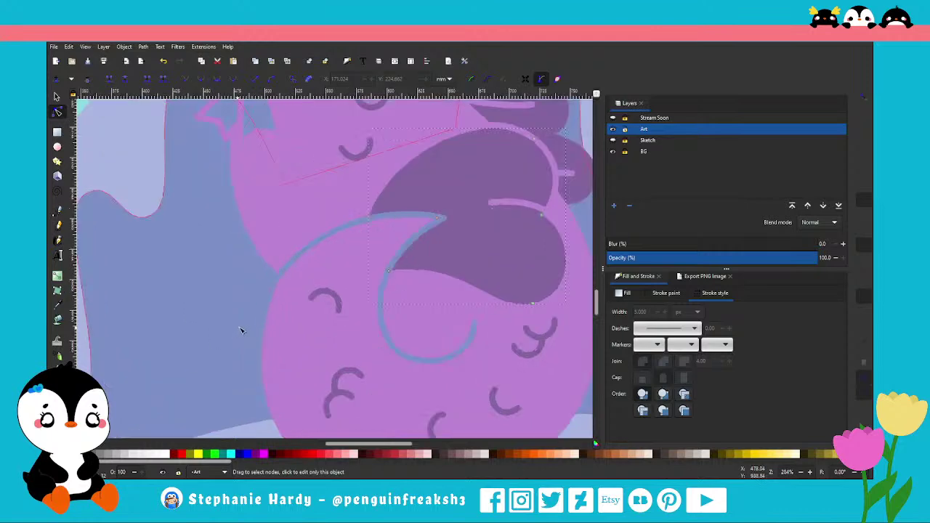
pyautogui.click(268, 307)
pyautogui.moveTo(269, 308)
pyautogui.mouseDown()
pyautogui.moveTo(280, 296)
pyautogui.moveTo(260, 314)
pyautogui.mouseUp()
pyautogui.scroll(2, 302, 272)
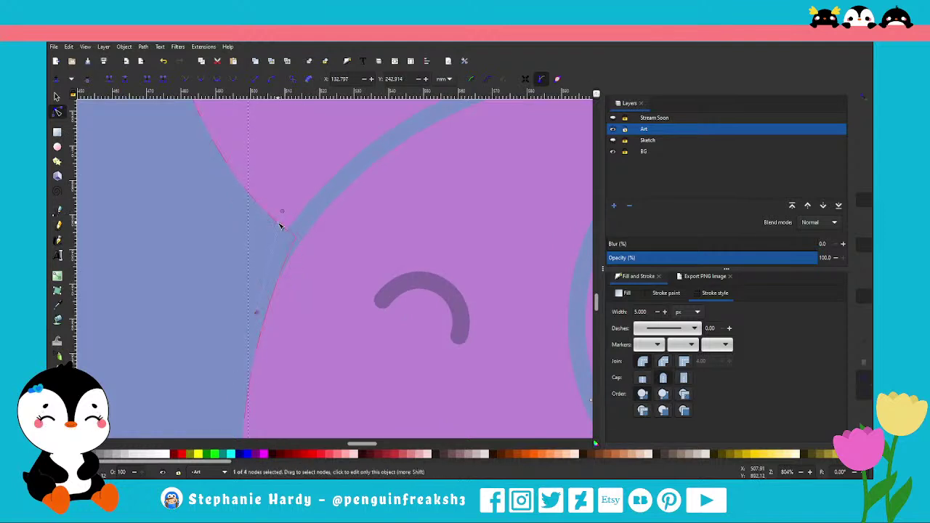
pyautogui.moveTo(282, 211); pyautogui.dragTo(295, 196)
# Shorten the small light fin stroke by pulling its end node left.
pyautogui.scroll(-4, 295, 302)
pyautogui.scroll(-2, 346, 274)
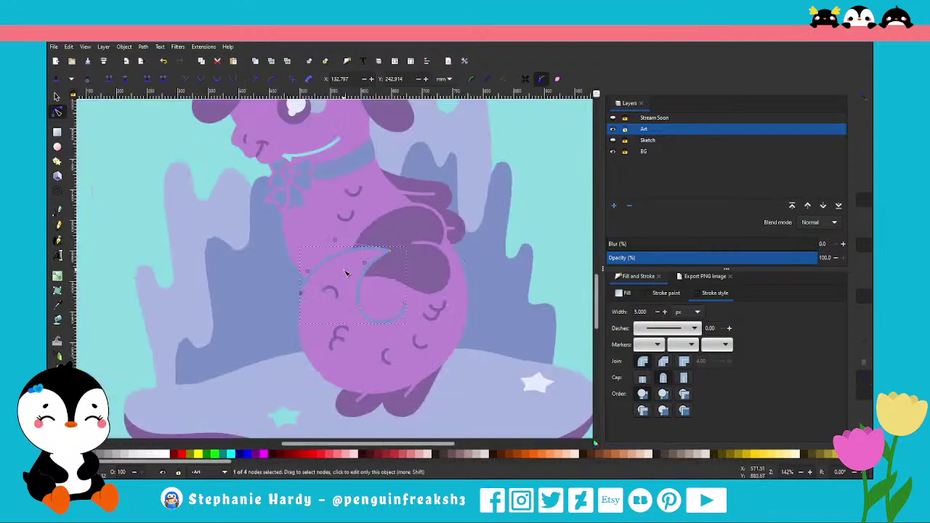
pyautogui.scroll(4, 443, 233)
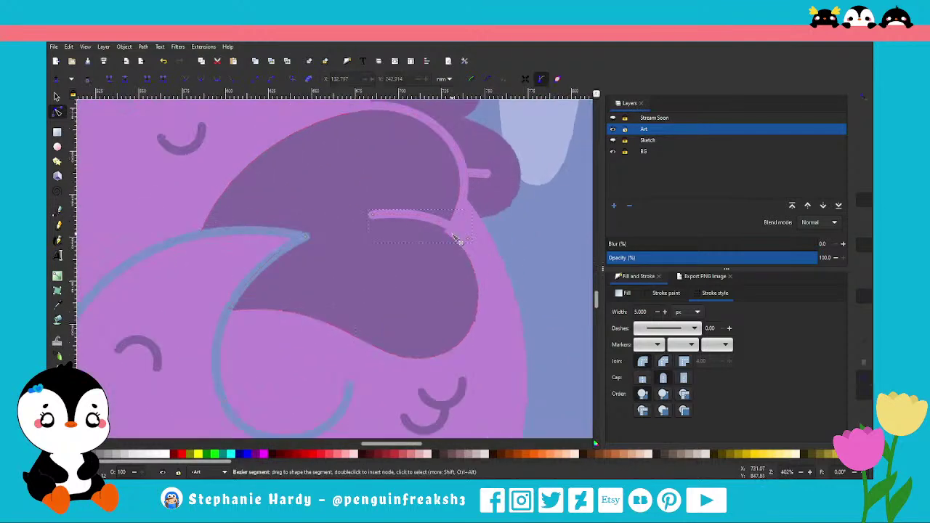
pyautogui.scroll(1, 449, 231)
pyautogui.moveTo(476, 243); pyautogui.dragTo(469, 246)
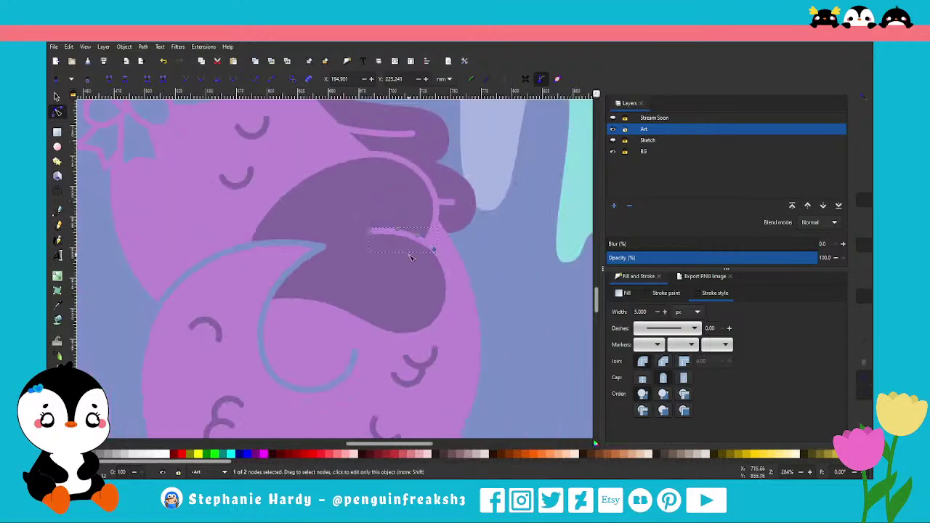
pyautogui.scroll(-2, 407, 254)
pyautogui.press('s')
pyautogui.scroll(-3, 331, 169)
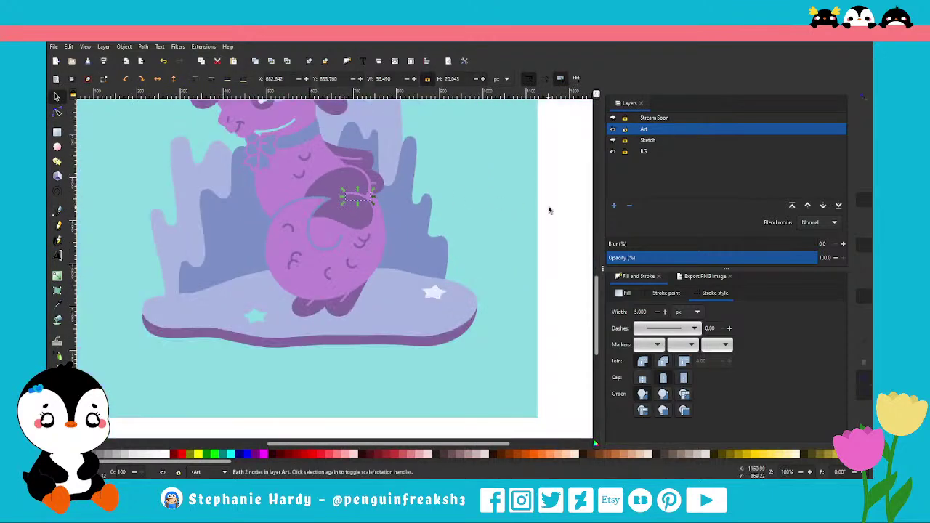
pyautogui.scroll(-2, 423, 235)
# Duplicate the light fin stroke and stretch and reshape the copy's curve.
pyautogui.scroll(2, 384, 262)
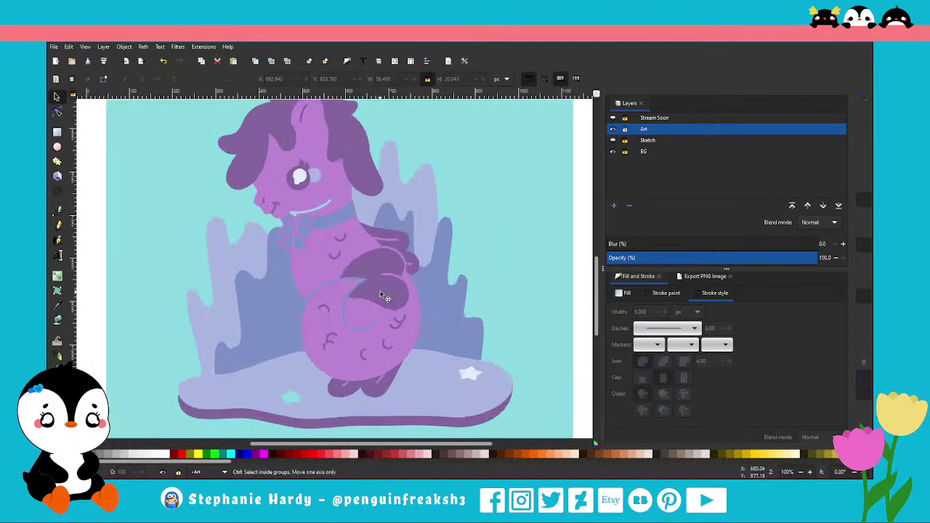
pyautogui.scroll(2, 398, 241)
pyautogui.scroll(1, 398, 242)
pyautogui.click(391, 268)
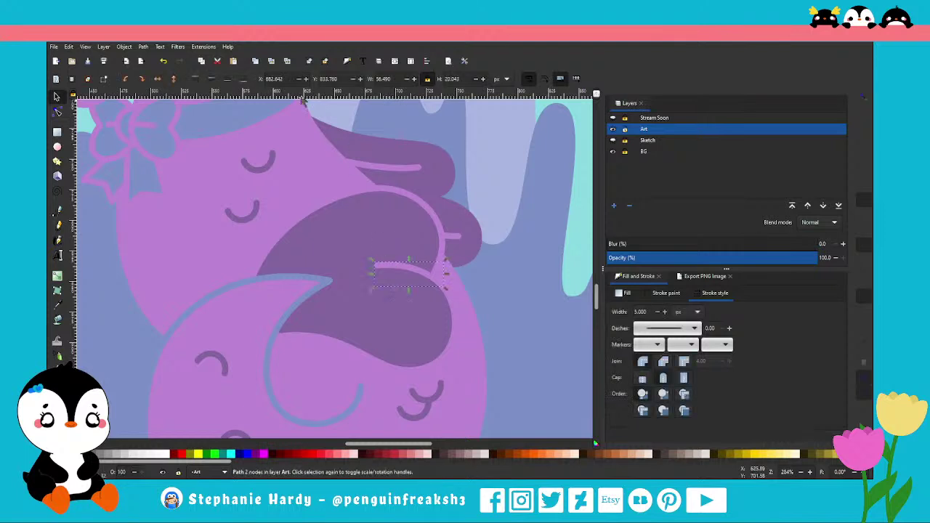
pyautogui.hotkey('ctrl', 'd')
pyautogui.moveTo(420, 275)
pyautogui.mouseDown()
pyautogui.moveTo(324, 261)
pyautogui.moveTo(339, 231)
pyautogui.moveTo(319, 240)
pyautogui.mouseUp()
pyautogui.click(323, 262)
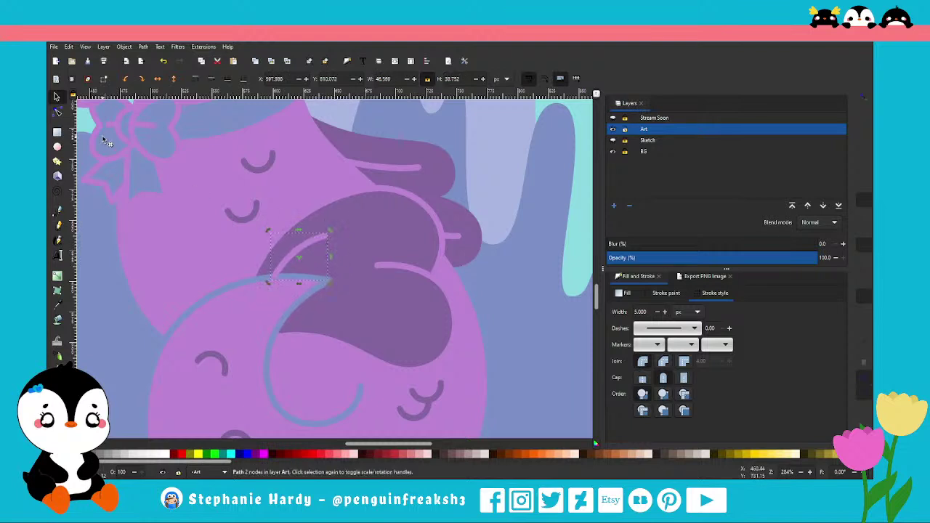
pyautogui.press('n')
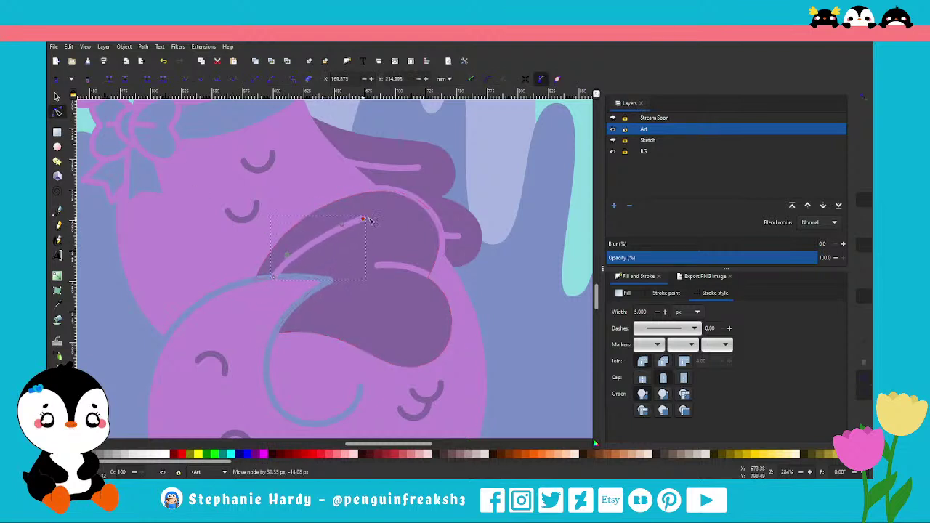
pyautogui.moveTo(327, 236)
pyautogui.mouseDown()
pyautogui.moveTo(372, 211)
pyautogui.moveTo(330, 217)
pyautogui.mouseUp()
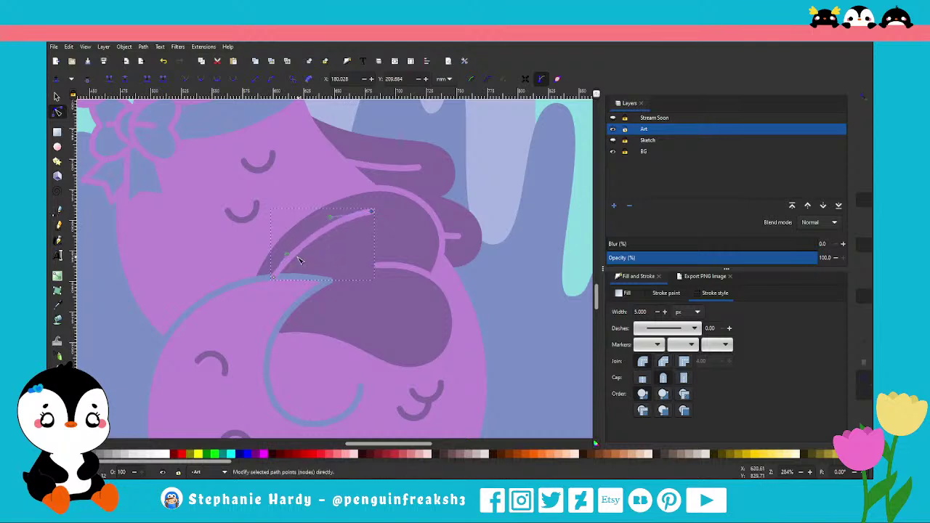
pyautogui.moveTo(286, 253); pyautogui.dragTo(292, 247)
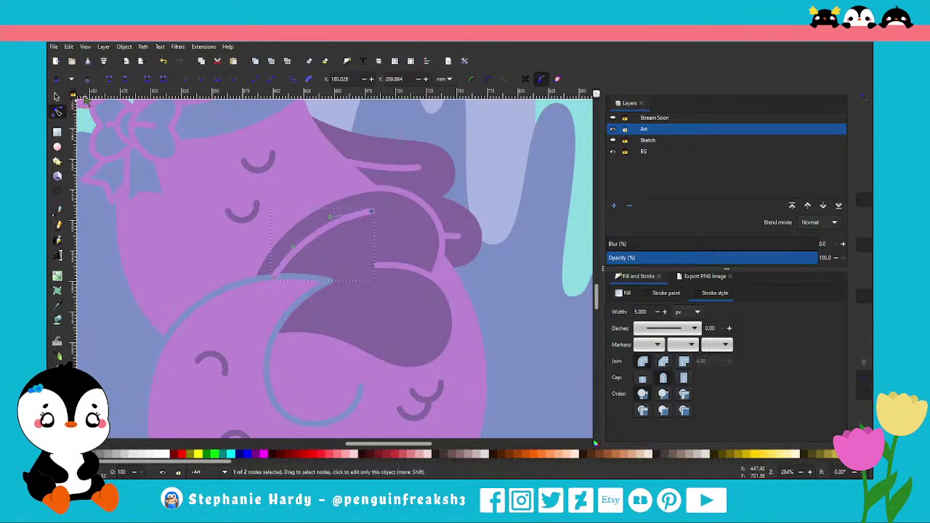
# Tilt the copied stripe and move it lower across the fin, keeping it above the fin.
pyautogui.click(57, 96)
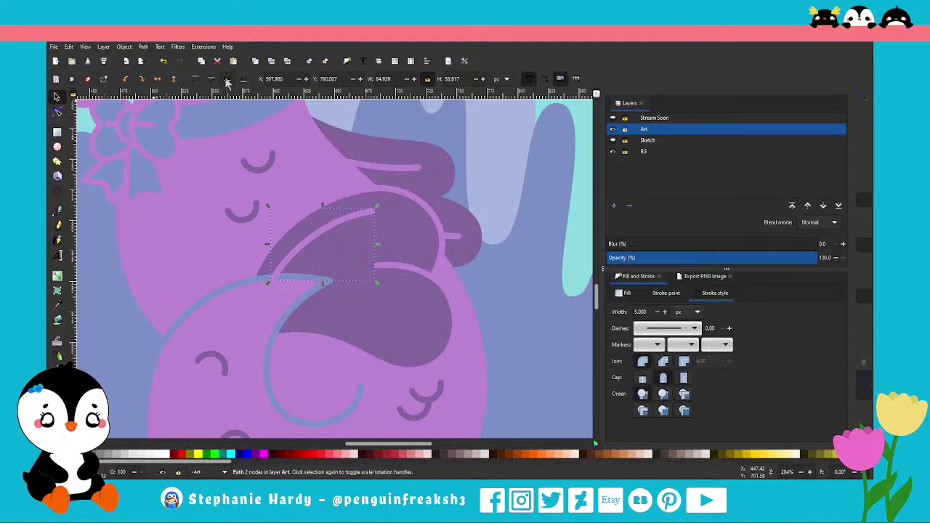
pyautogui.click(354, 222)
pyautogui.moveTo(377, 208); pyautogui.dragTo(404, 238)
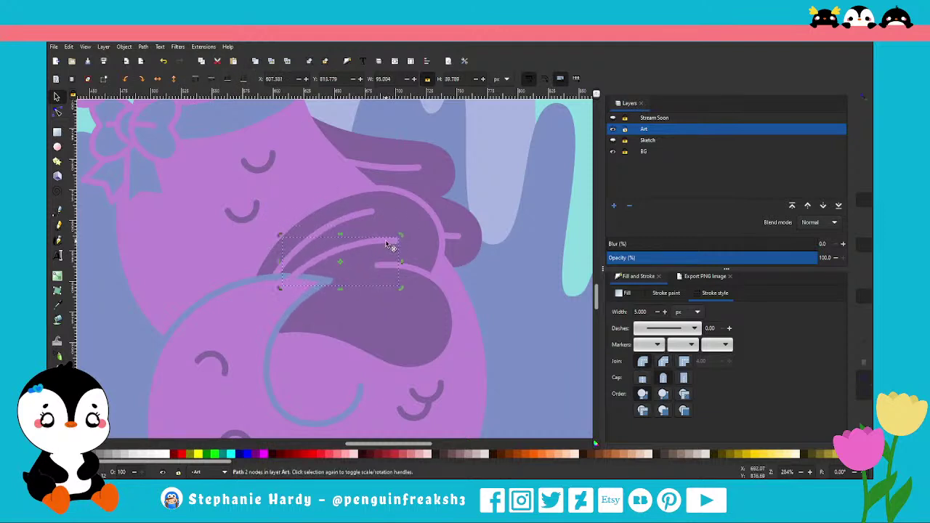
pyautogui.moveTo(404, 239); pyautogui.dragTo(400, 234)
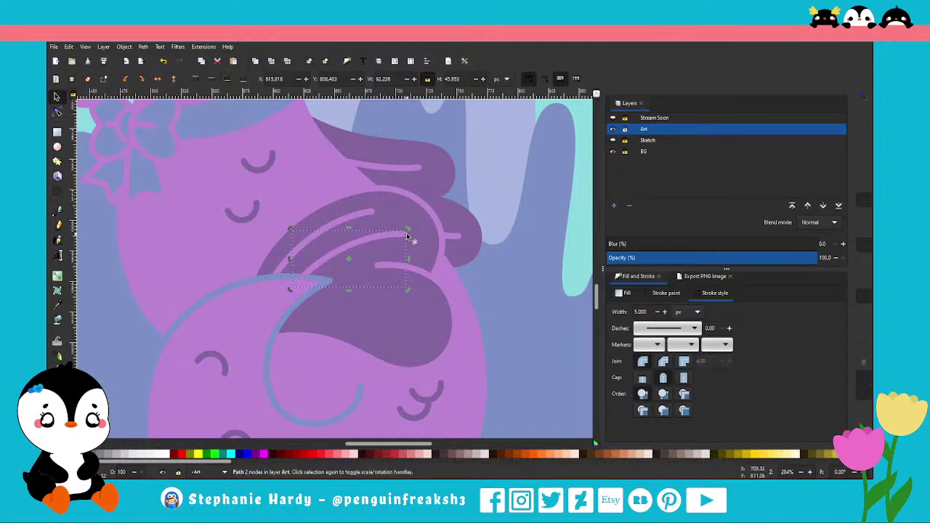
pyautogui.moveTo(407, 237); pyautogui.dragTo(425, 284)
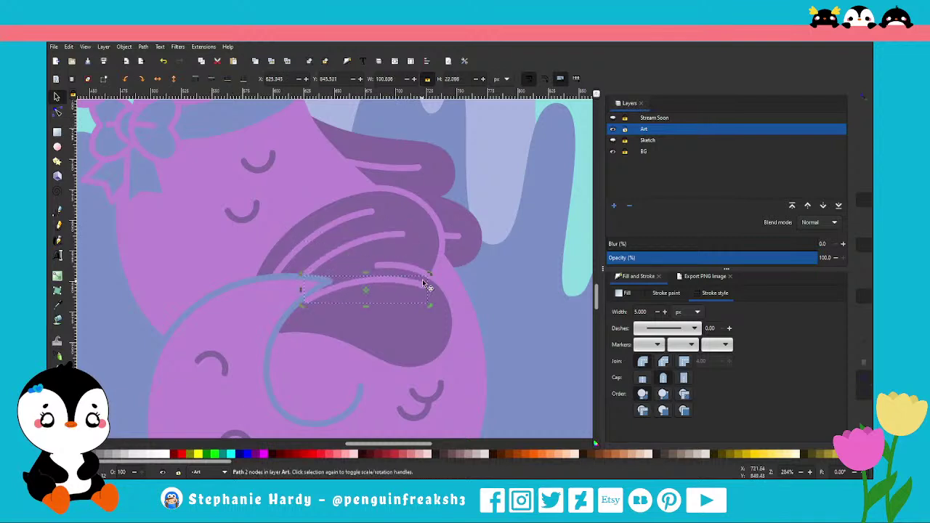
pyautogui.moveTo(414, 292); pyautogui.dragTo(413, 331)
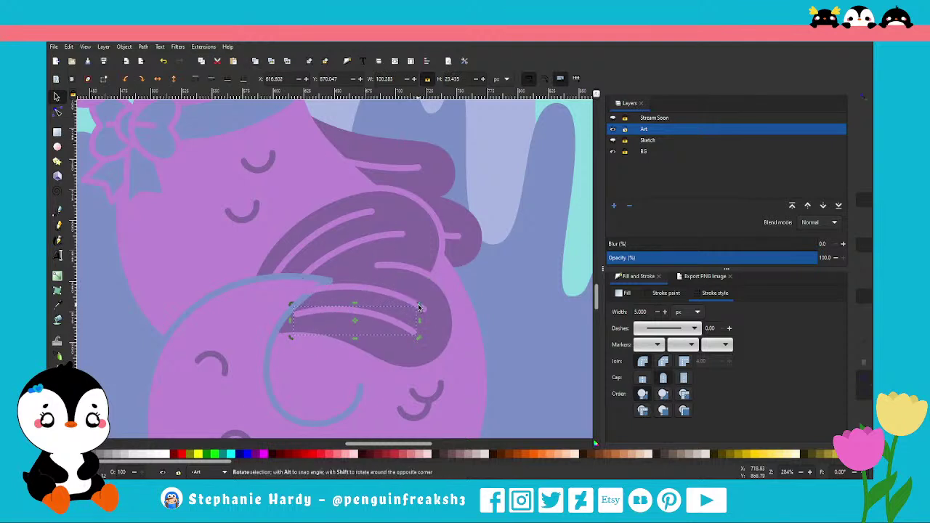
pyautogui.moveTo(416, 343); pyautogui.dragTo(400, 347)
pyautogui.click(227, 80)
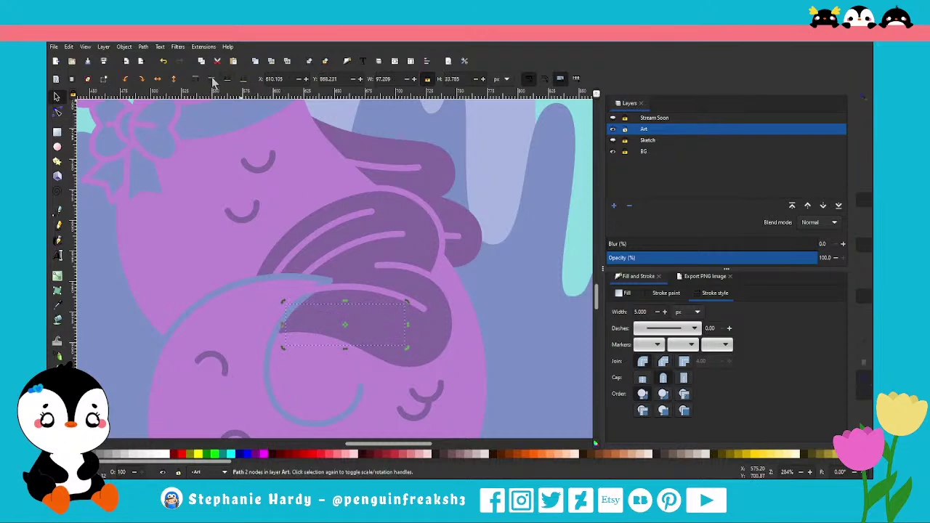
pyautogui.click(213, 80)
pyautogui.press('Tab')
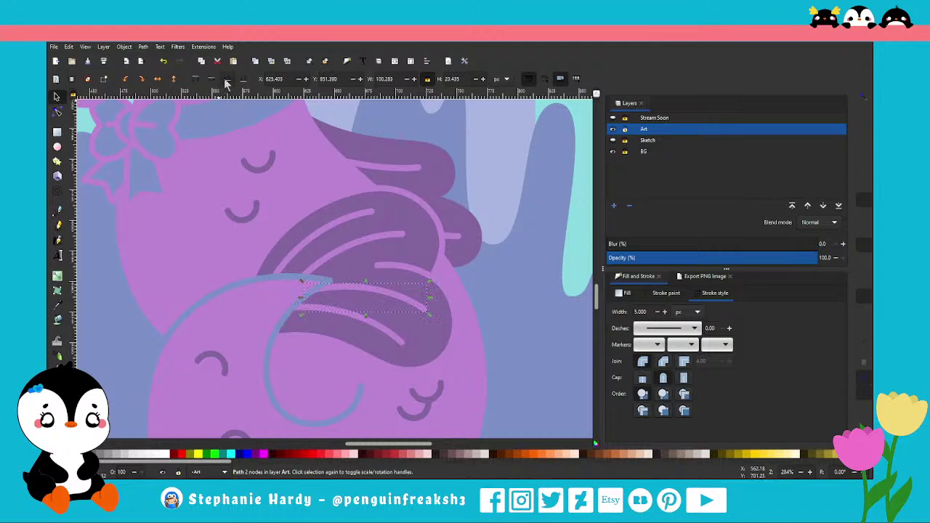
# Deselect the tail line and save the drawing.
pyautogui.scroll(-2, 427, 312)
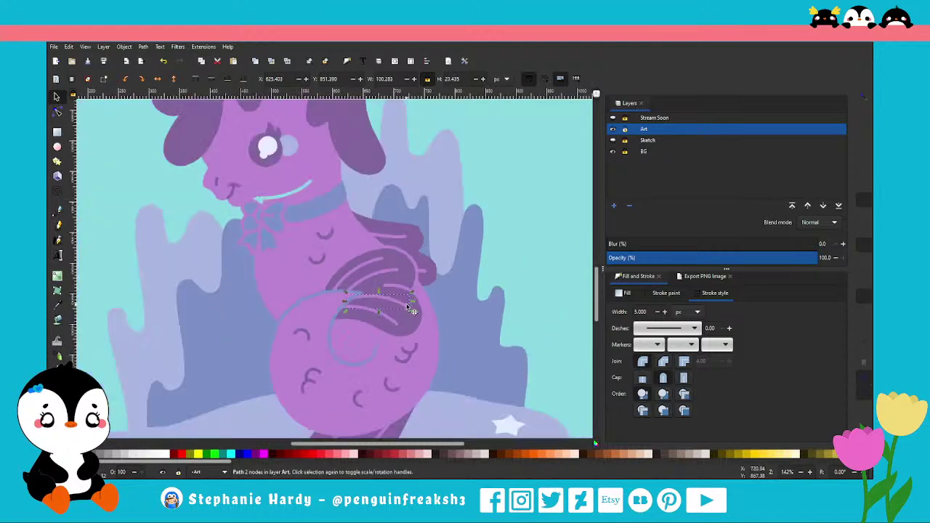
pyautogui.scroll(-2, 420, 296)
pyautogui.click(485, 304)
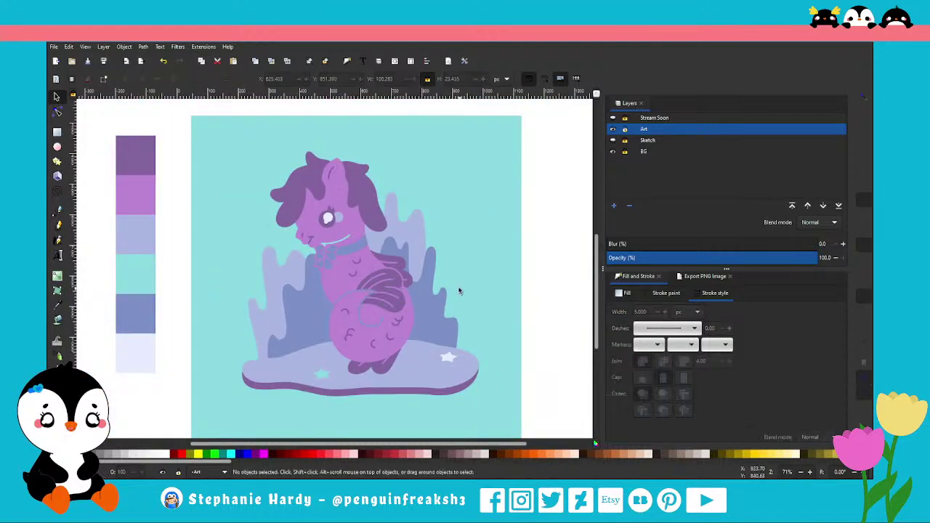
pyautogui.click(87, 61)
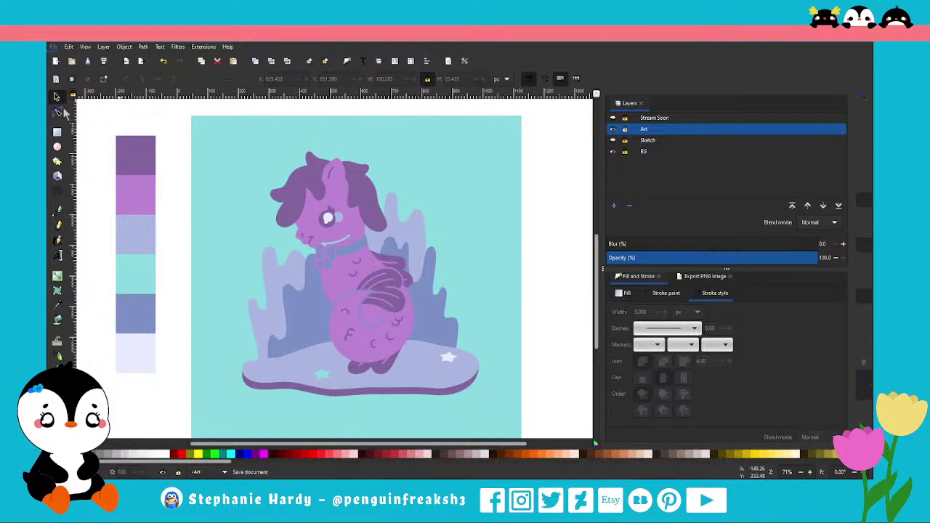
# Recolour the cyan line under the mouth to the mouth's dark purple.
pyautogui.scroll(3, 338, 245)
pyautogui.click(350, 238)
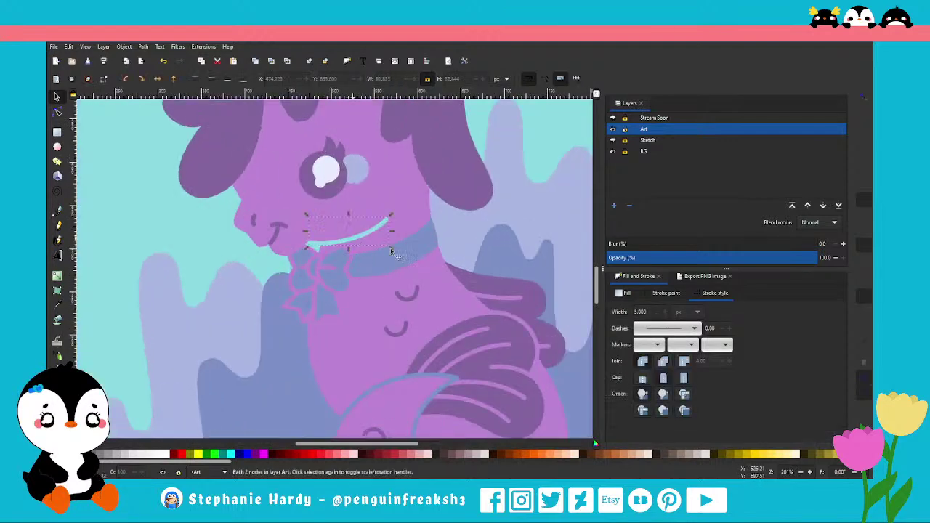
pyautogui.click(665, 293)
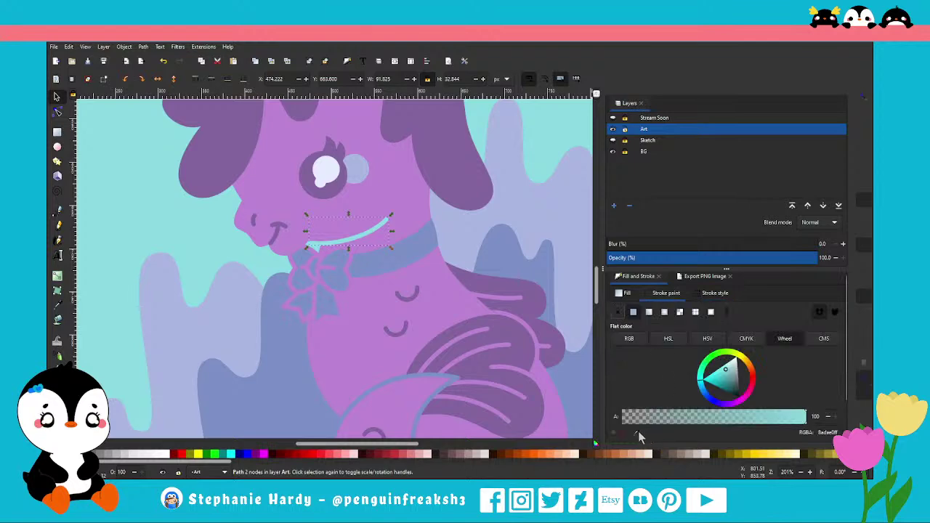
pyautogui.press('d')
pyautogui.keyDown('shift'); pyautogui.click(276, 229); pyautogui.keyUp('shift')
# Shorten the mouth line by moving its left end node to the right.
pyautogui.scroll(3, 333, 243)
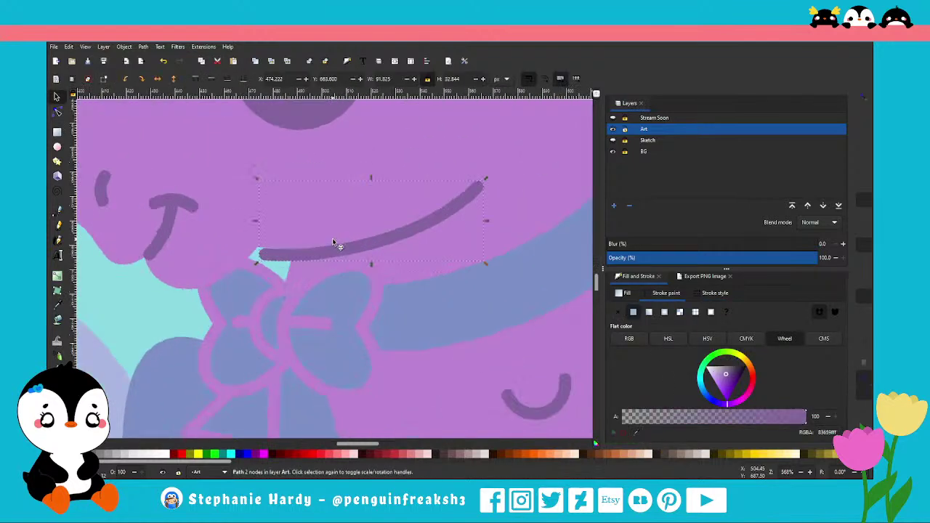
pyautogui.click(58, 112)
pyautogui.moveTo(265, 254); pyautogui.dragTo(304, 254)
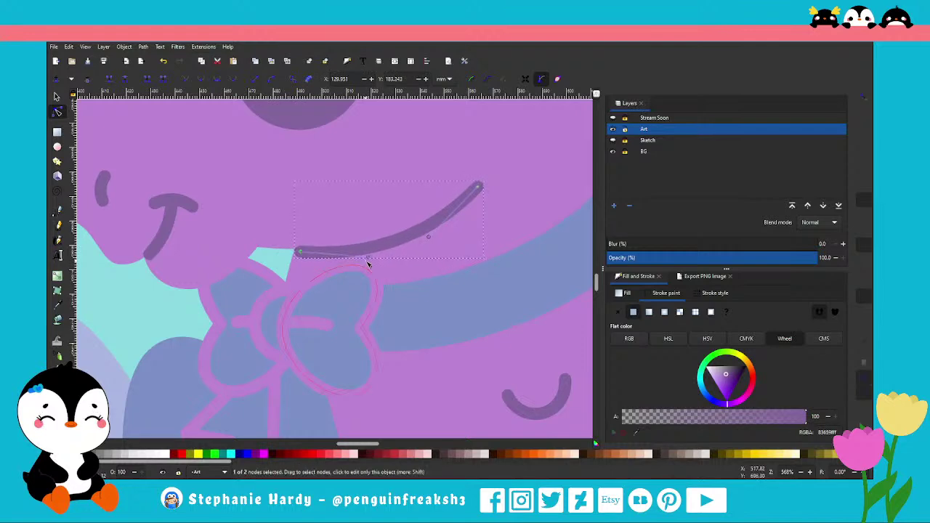
pyautogui.scroll(-2, 363, 257)
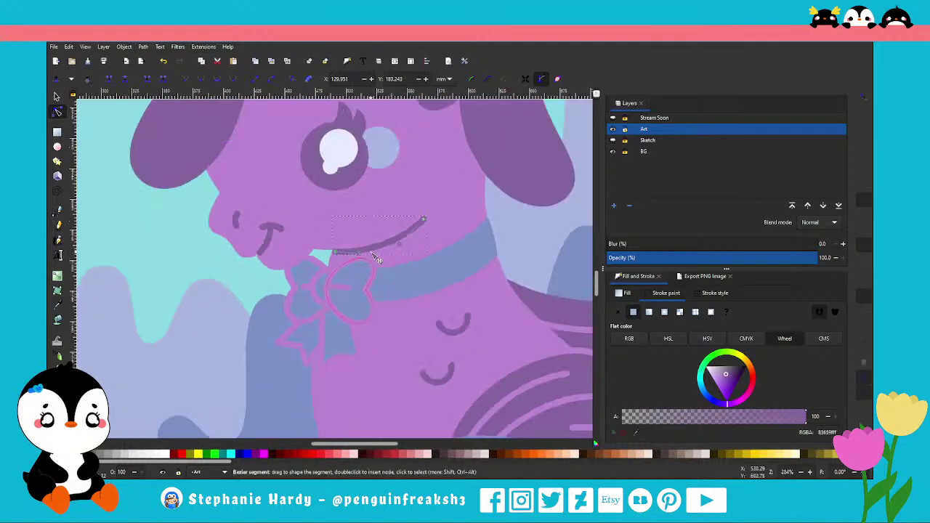
pyautogui.click(56, 96)
pyautogui.scroll(-2, 327, 240)
pyautogui.scroll(-2, 327, 240)
pyautogui.press('Escape')
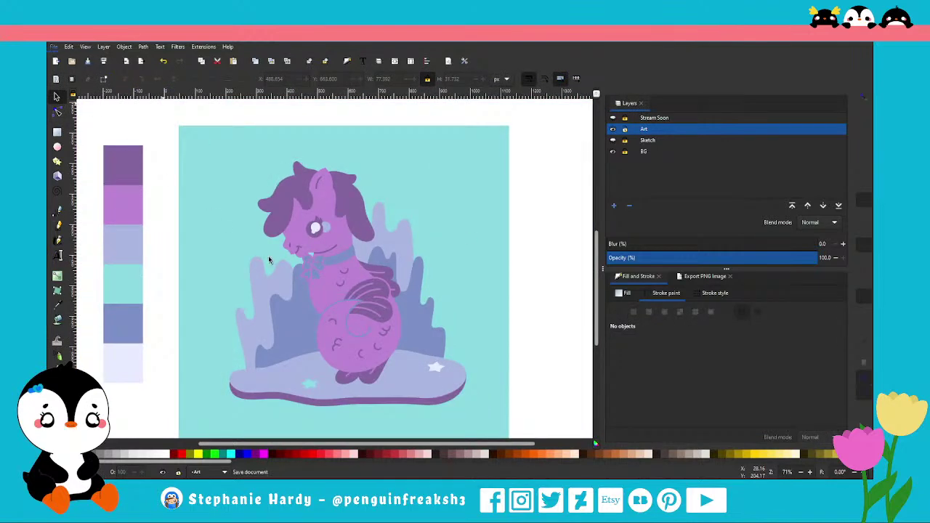
# Save, then duplicate the white eye circle into bubbles beside the pony's chest.
pyautogui.hotkey('ctrl', 's')
pyautogui.scroll(-1, 398, 239)
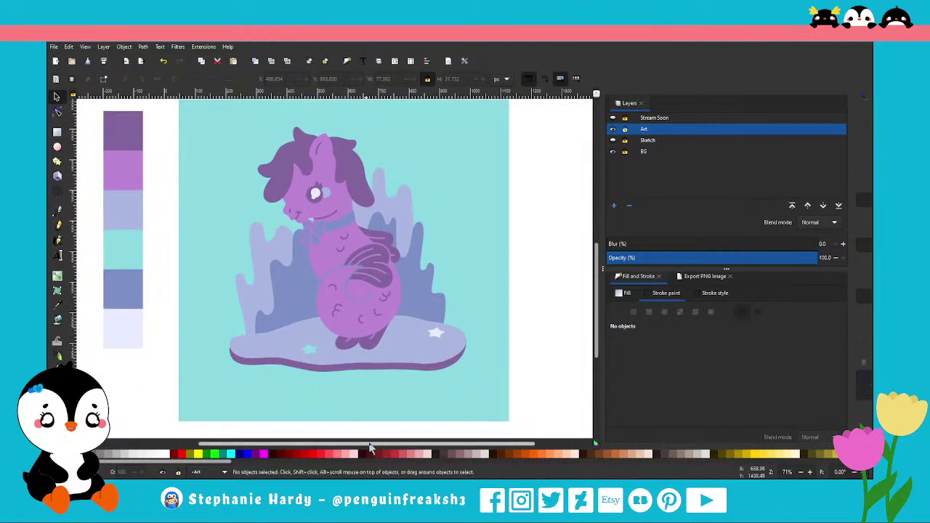
pyautogui.hscroll(-1, 407, 407)
pyautogui.scroll(1, 457, 391)
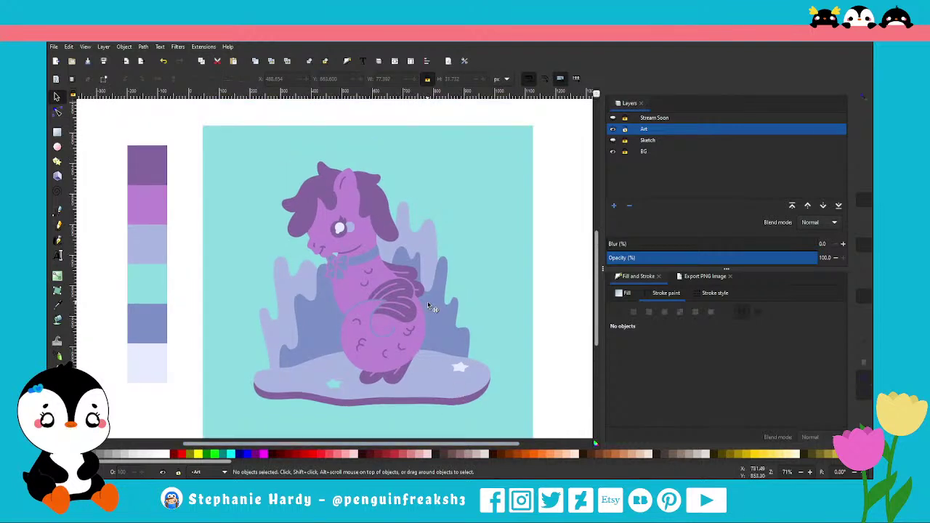
pyautogui.scroll(1, 343, 282)
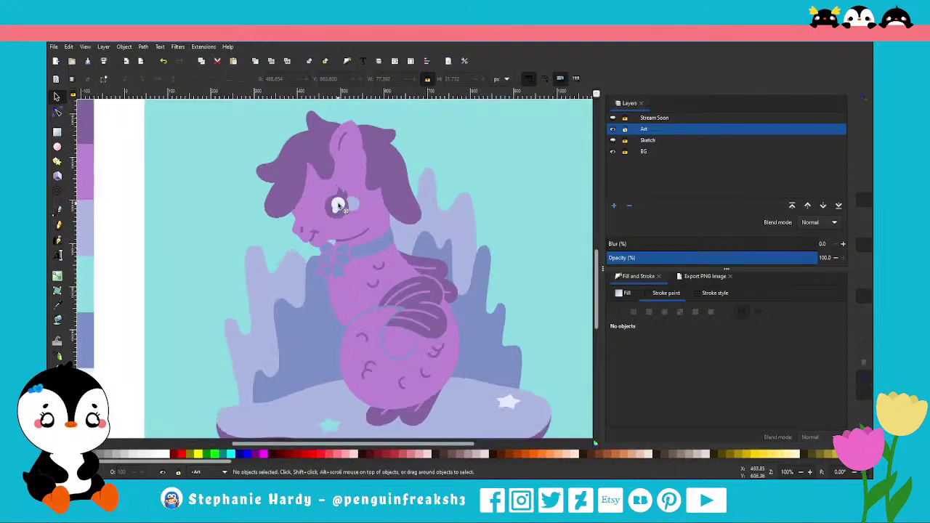
pyautogui.click(340, 206)
pyautogui.hotkey('ctrl', 'd')
pyautogui.moveTo(347, 218)
pyautogui.mouseDown()
pyautogui.moveTo(277, 255)
pyautogui.moveTo(313, 307)
pyautogui.moveTo(282, 274)
pyautogui.mouseUp()
pyautogui.hotkey('ctrl', 'd')
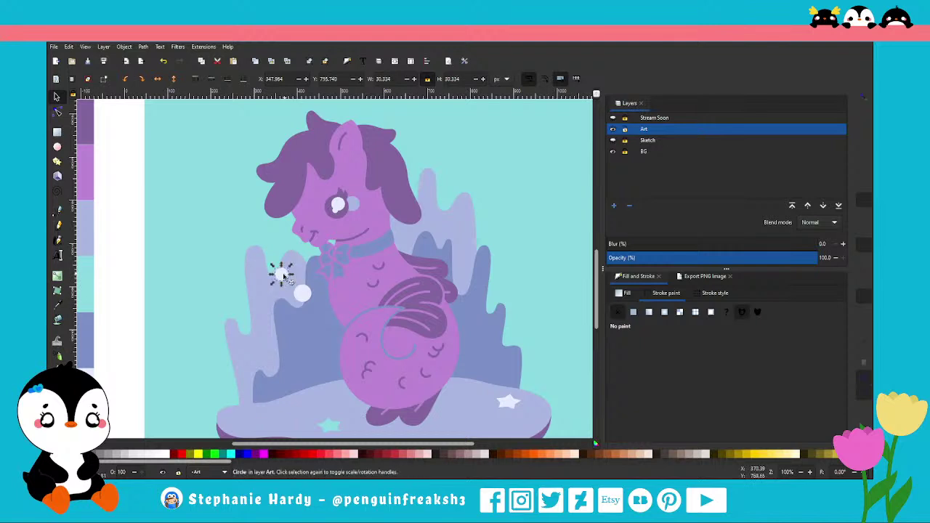
pyautogui.moveTo(283, 275)
pyautogui.mouseDown()
pyautogui.moveTo(287, 235)
pyautogui.moveTo(278, 238)
pyautogui.moveTo(287, 277)
pyautogui.mouseUp()
pyautogui.hotkey('ctrl', 'd')
# Place a smaller circle inside the big bubble and fill it with the bluish background colour.
pyautogui.click(304, 294)
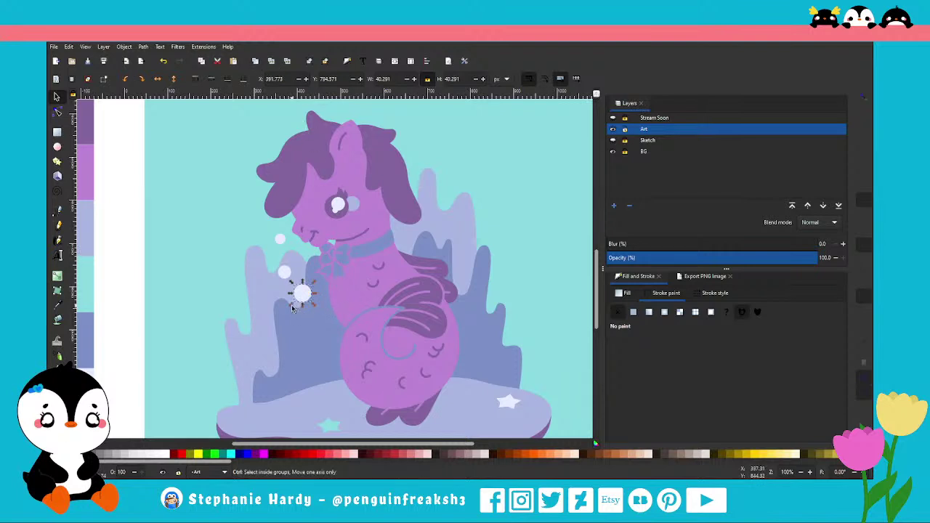
pyautogui.moveTo(298, 309); pyautogui.dragTo(303, 292)
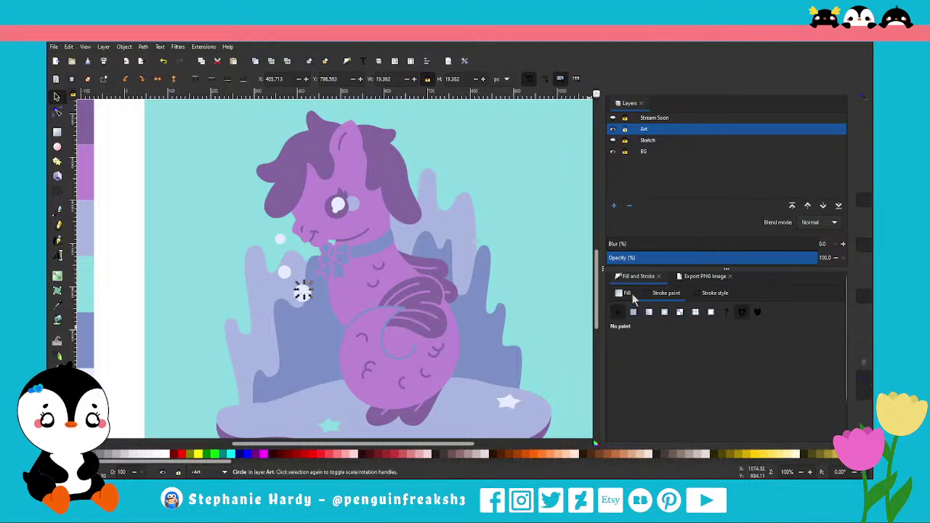
pyautogui.click(622, 295)
pyautogui.click(636, 434)
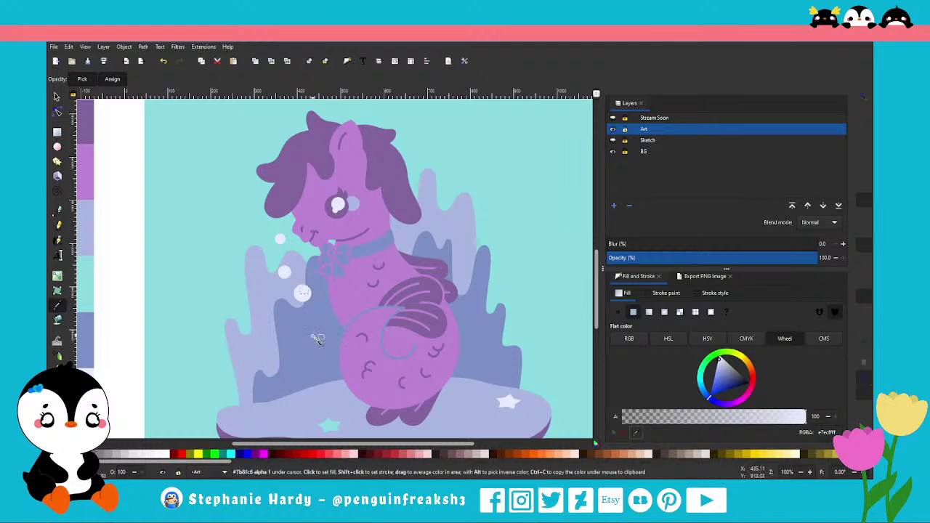
pyautogui.click(355, 362)
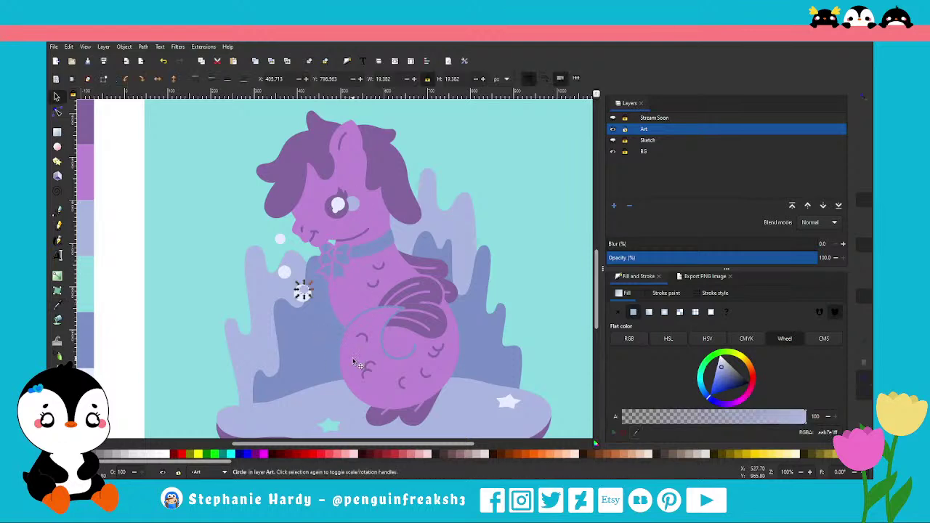
pyautogui.scroll(1, 301, 291)
pyautogui.scroll(2, 306, 291)
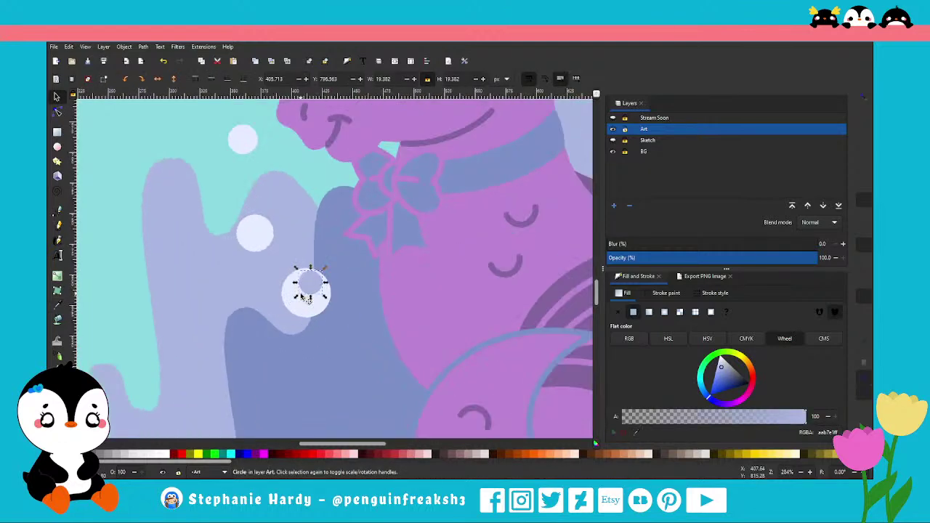
pyautogui.moveTo(311, 282); pyautogui.dragTo(311, 285)
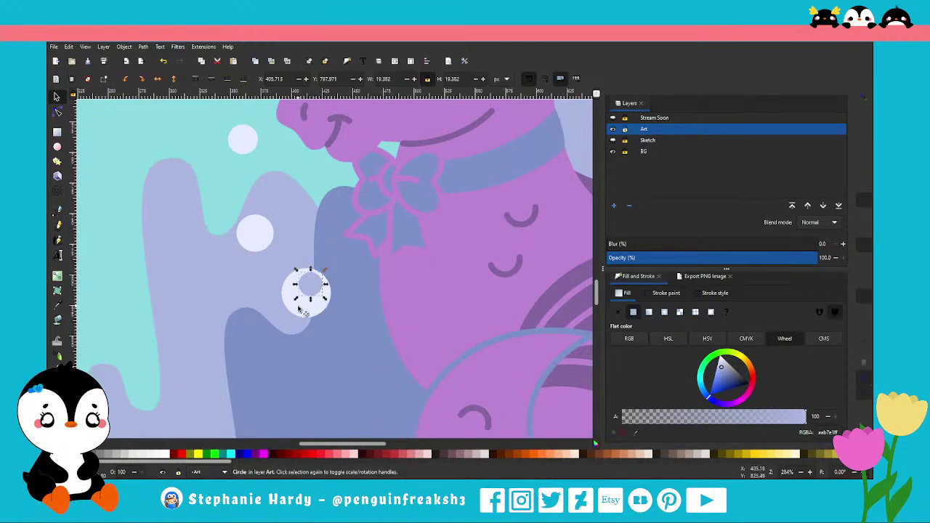
pyautogui.click(298, 309)
# Select all three bubbles, remove their fill and give them a flat purple outline.
pyautogui.keyDown('shift'); pyautogui.click(255, 233); pyautogui.keyUp('shift')
pyautogui.keyDown('shift'); pyautogui.click(244, 141); pyautogui.keyUp('shift')
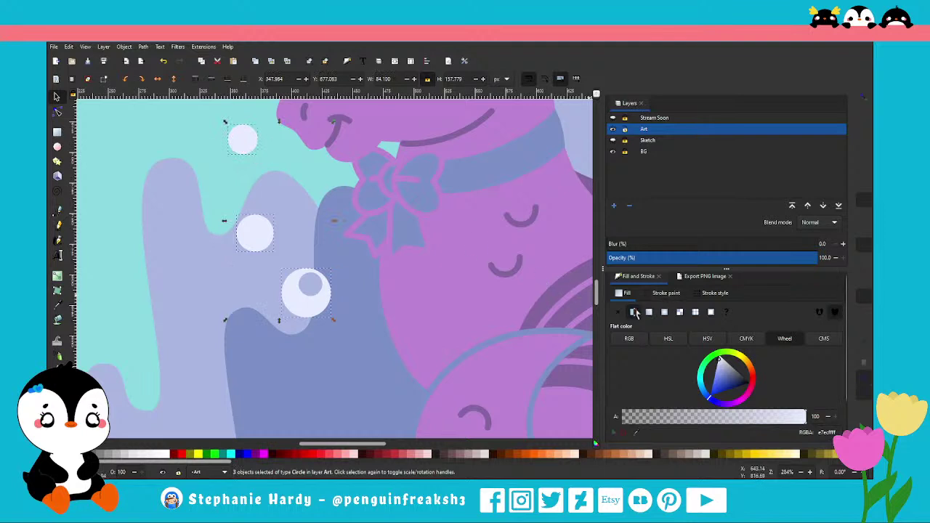
pyautogui.click(618, 312)
pyautogui.click(666, 293)
pyautogui.click(633, 312)
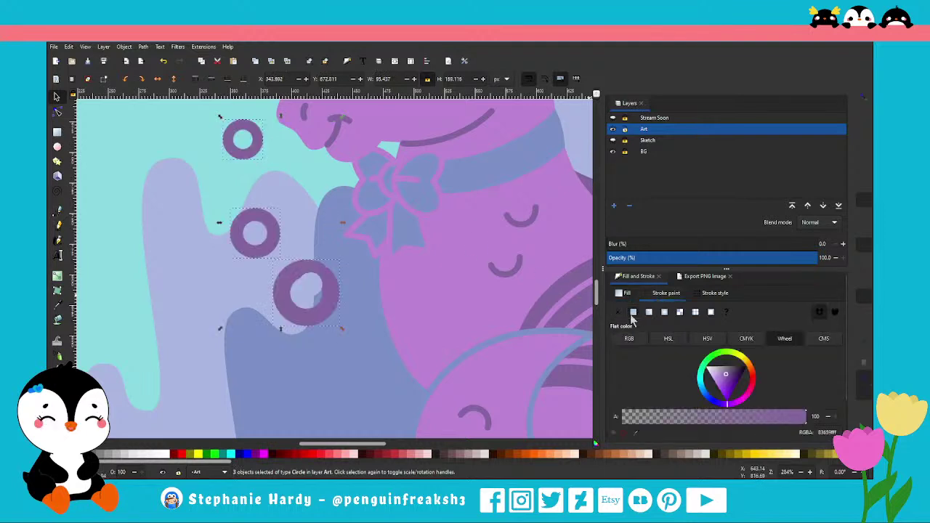
# Set the bubbles' outline width to near zero, then rubber-band select the small hidden circle.
pyautogui.click(709, 295)
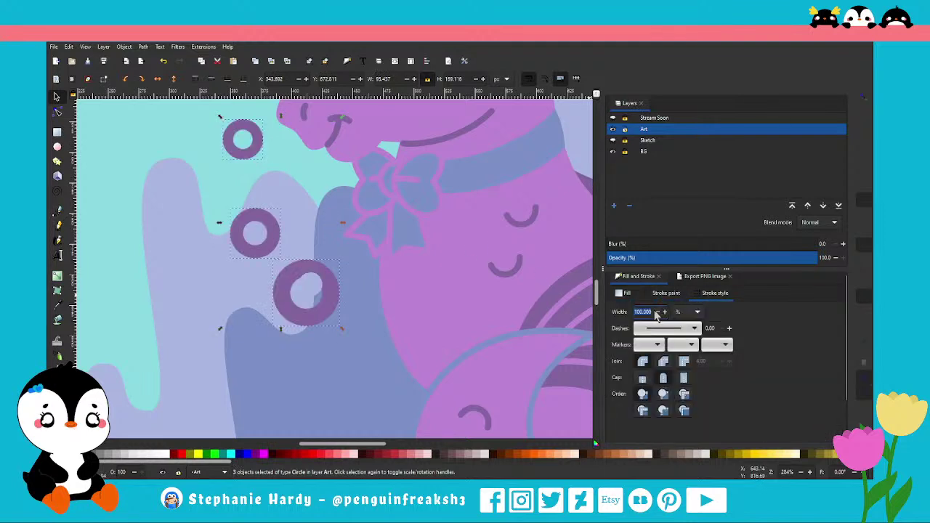
pyautogui.write('1')
pyautogui.press('BackSpace')
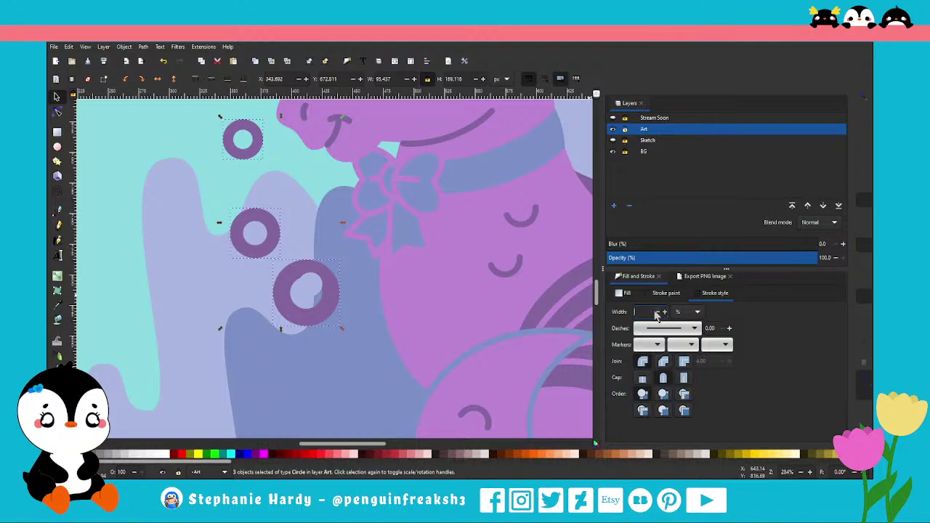
pyautogui.press('Return')
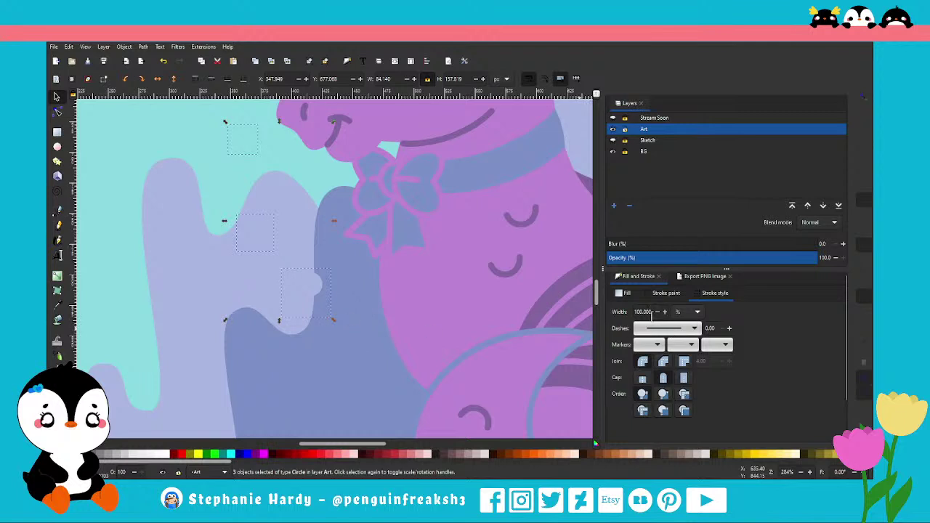
pyautogui.moveTo(654, 312); pyautogui.dragTo(622, 312)
pyautogui.write('0.000')
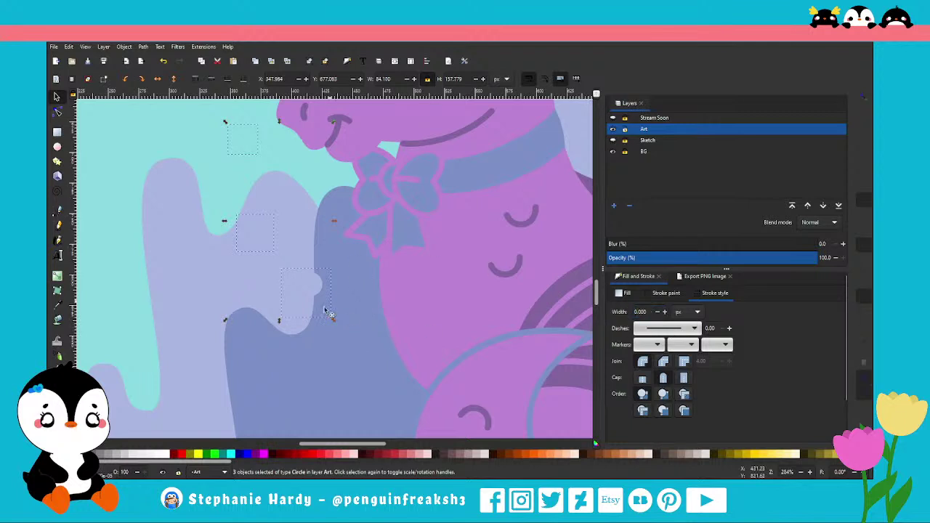
pyautogui.click(238, 143)
pyautogui.moveTo(207, 112); pyautogui.dragTo(273, 176)
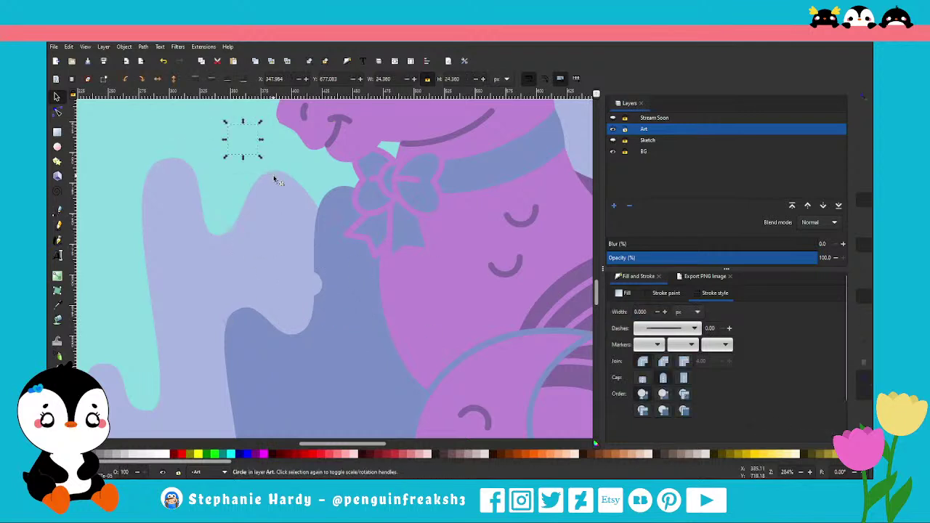
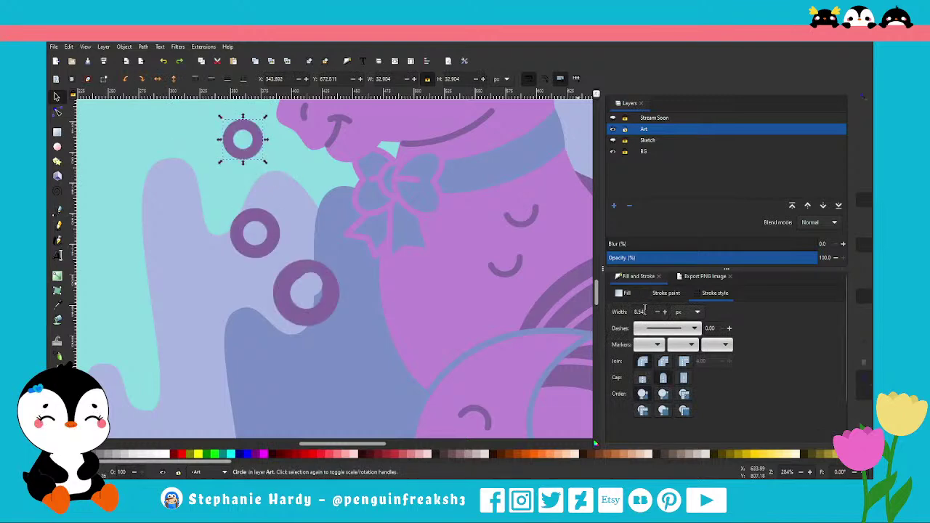
# Set the stroke width of all three bubble rings to 5 px.
pyautogui.doubleClick(640, 312)
pyautogui.write('5')
pyautogui.press('Return')
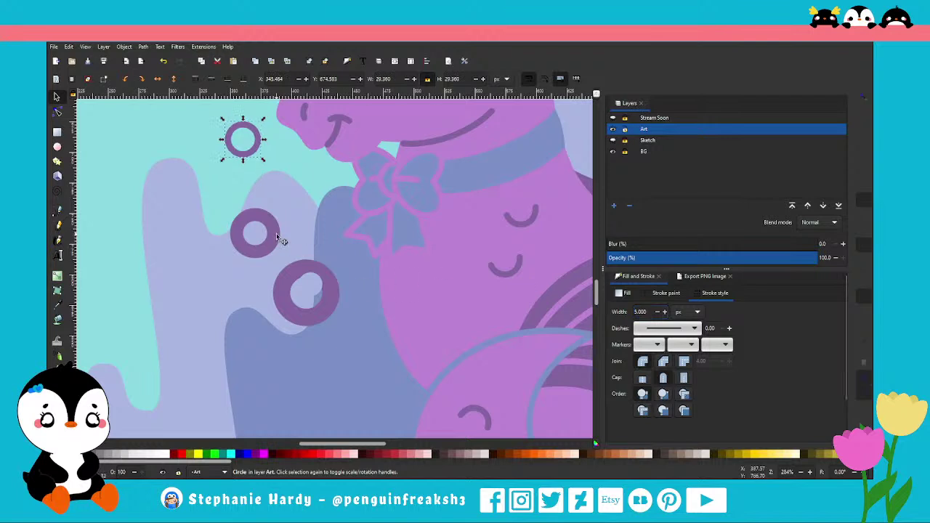
pyautogui.click(280, 237)
pyautogui.write('5')
pyautogui.press('Return')
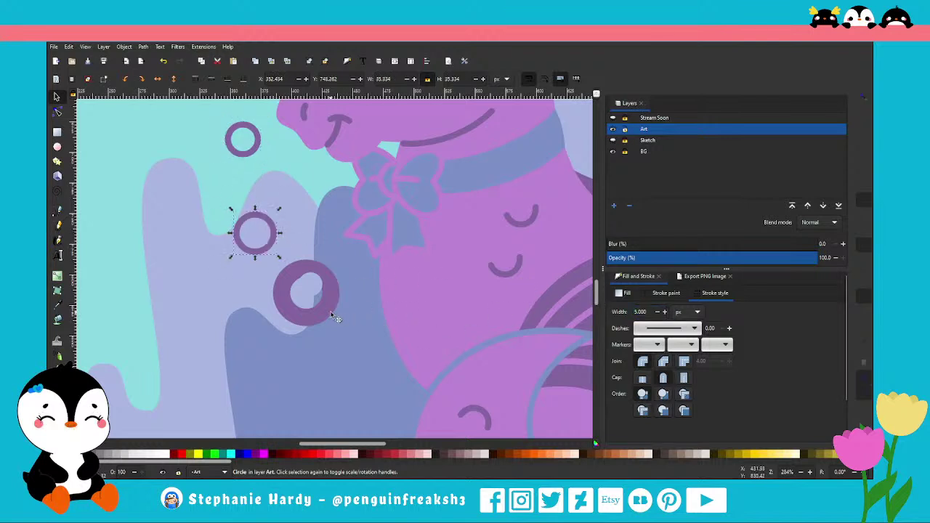
pyautogui.click(327, 309)
pyautogui.write('5')
pyautogui.press('Return')
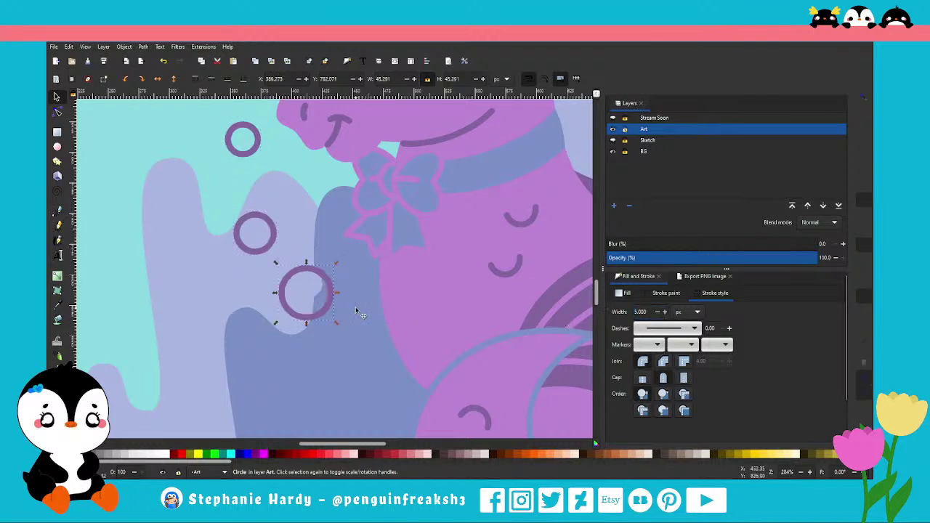
# Fill the small circle inside the largest ring with near-white e7ecff.
pyautogui.click(300, 319)
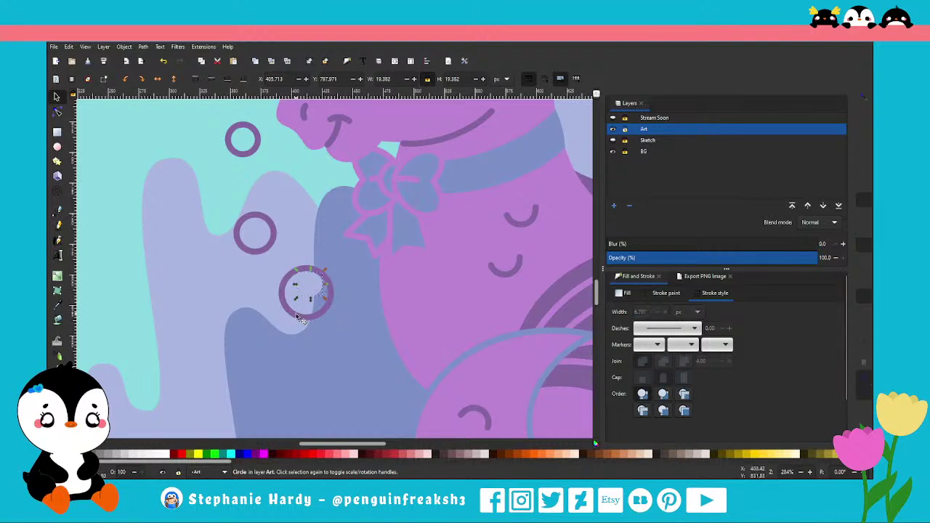
pyautogui.scroll(3, 592, 407)
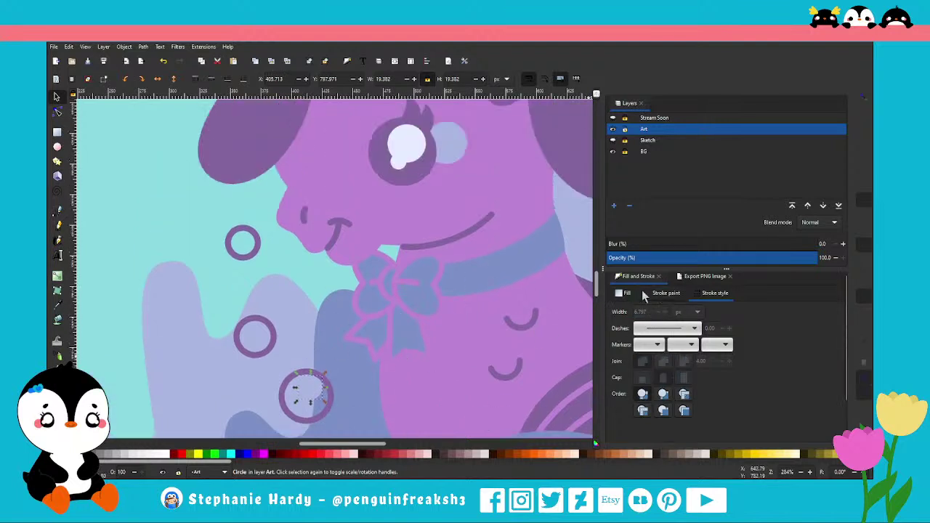
pyautogui.click(630, 294)
pyautogui.click(637, 434)
pyautogui.click(311, 420)
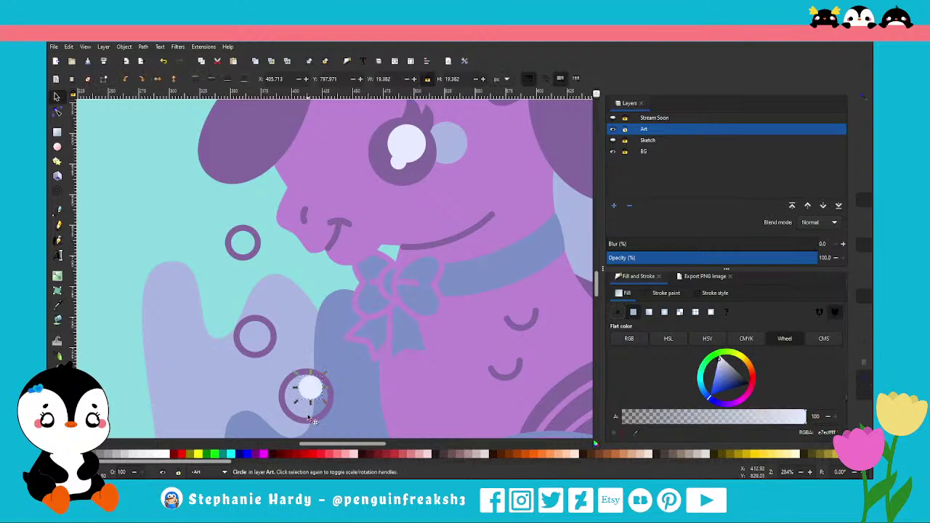
# Give the three rings a pale white e7ecff stroke colour.
pyautogui.click(309, 423)
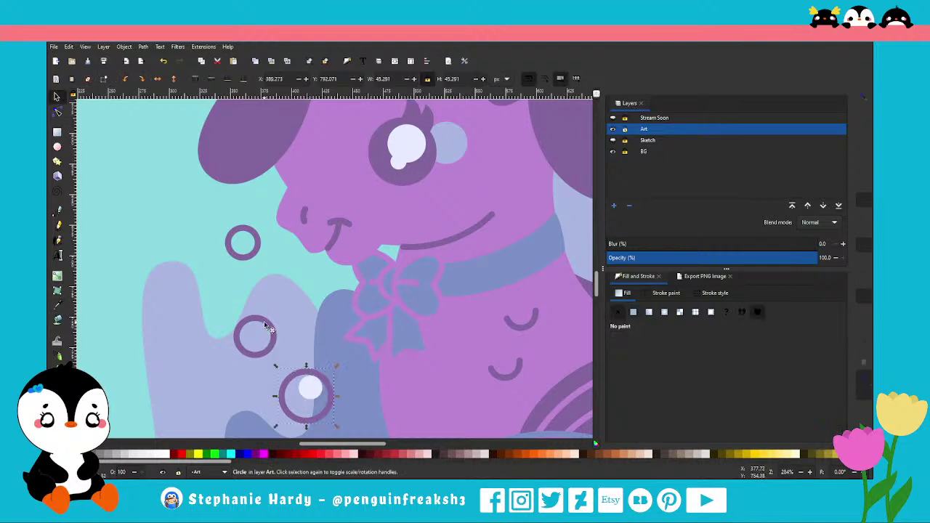
pyautogui.keyDown('shift'); pyautogui.click(265, 326); pyautogui.keyUp('shift')
pyautogui.keyDown('shift'); pyautogui.click(243, 257); pyautogui.keyUp('shift')
pyautogui.click(665, 293)
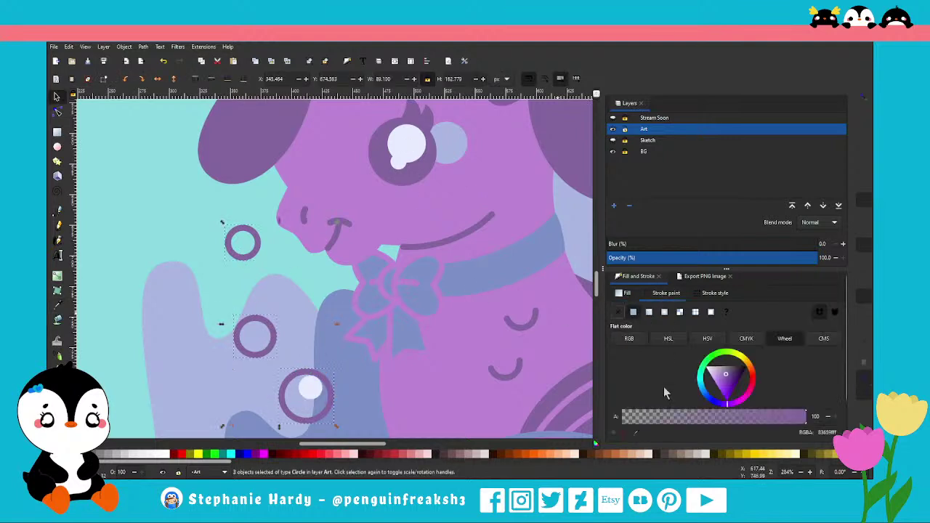
pyautogui.click(635, 435)
pyautogui.click(309, 387)
pyautogui.scroll(-2, 374, 293)
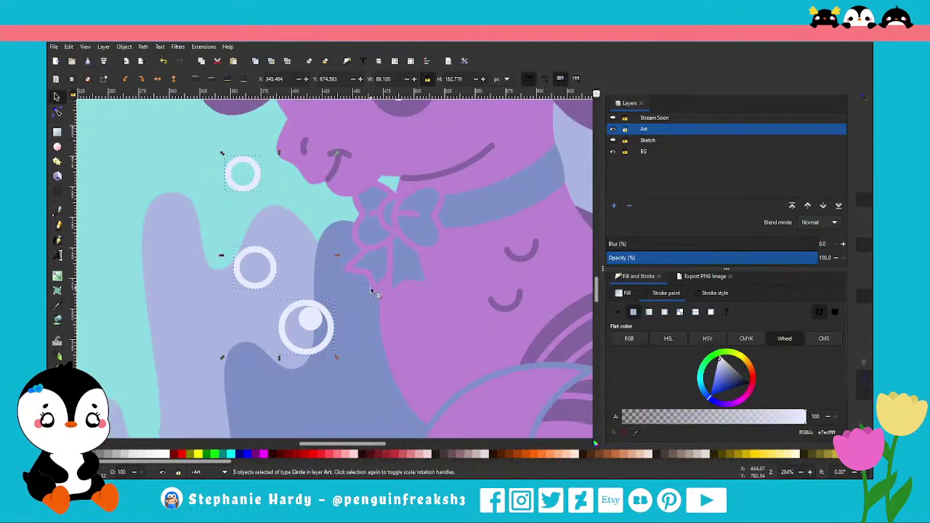
# Copy the highlight circle into the middle and top rings as smaller highlights.
pyautogui.click(311, 324)
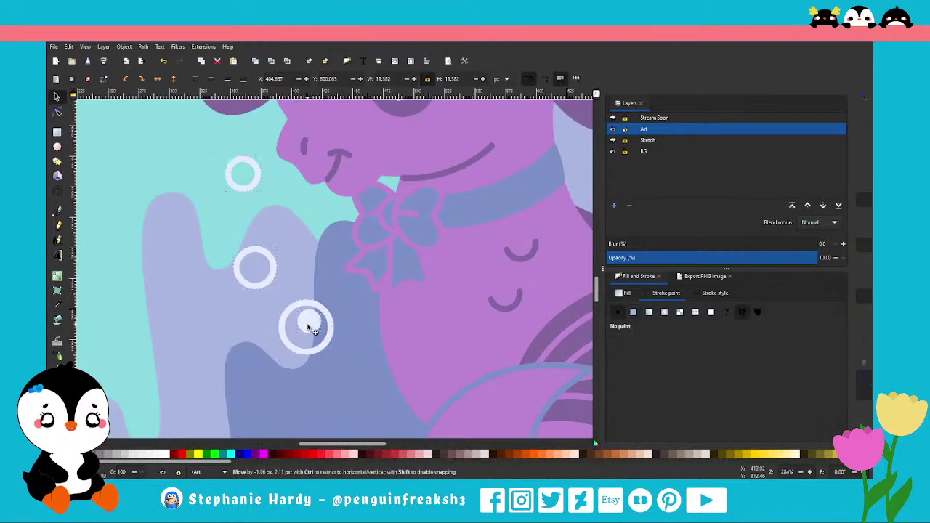
pyautogui.click(255, 61)
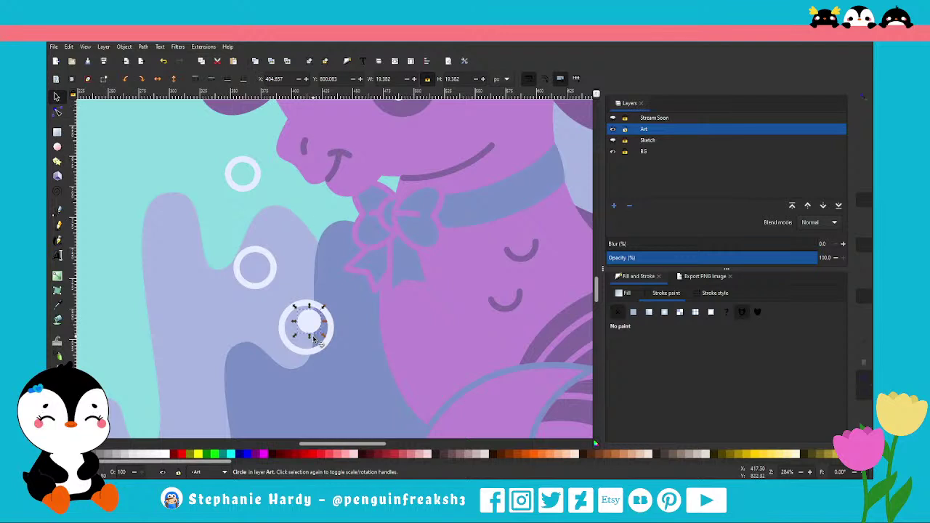
pyautogui.moveTo(309, 320)
pyautogui.mouseDown()
pyautogui.moveTo(254, 265)
pyautogui.moveTo(265, 257)
pyautogui.moveTo(255, 260)
pyautogui.moveTo(262, 269)
pyautogui.moveTo(246, 170)
pyautogui.mouseUp()
pyautogui.click(255, 61)
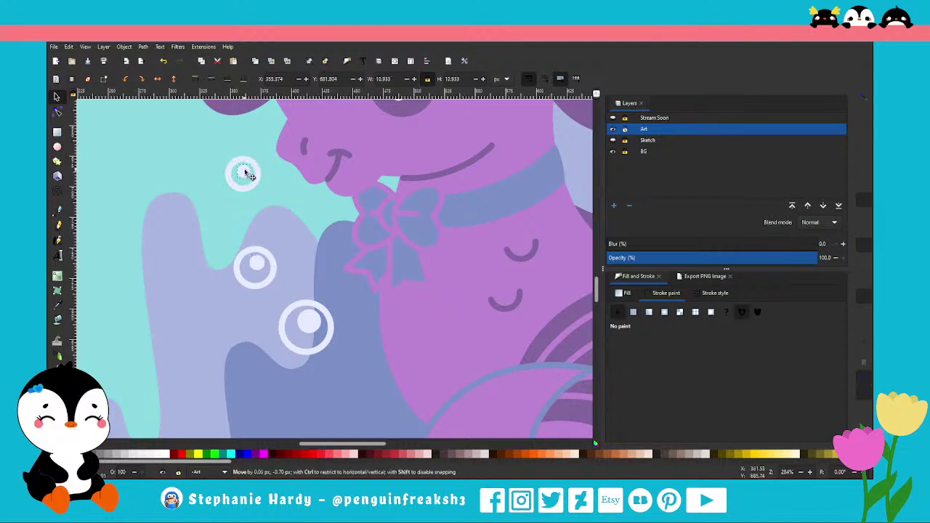
# Zoom out to the whole illustration and save the drawing with Ctrl+S.
pyautogui.press('5')
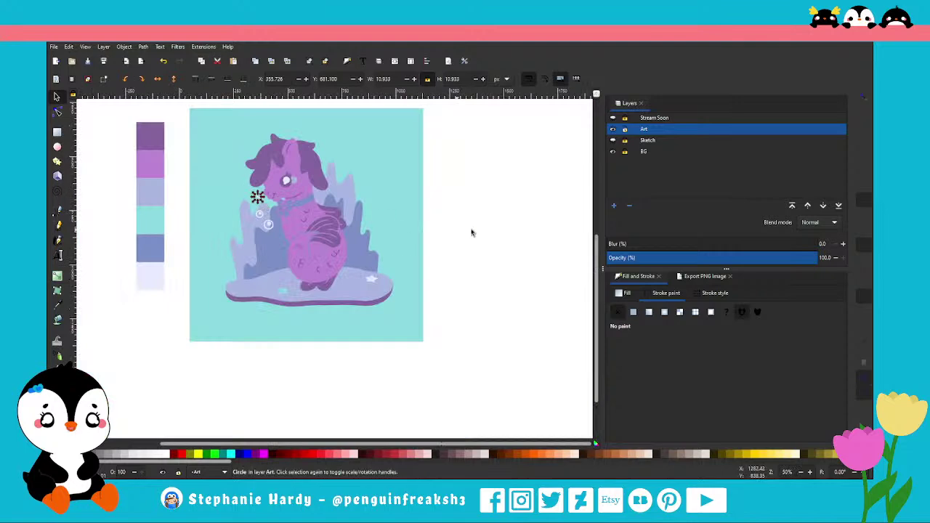
pyautogui.press('Escape')
pyautogui.scroll(1, 318, 220)
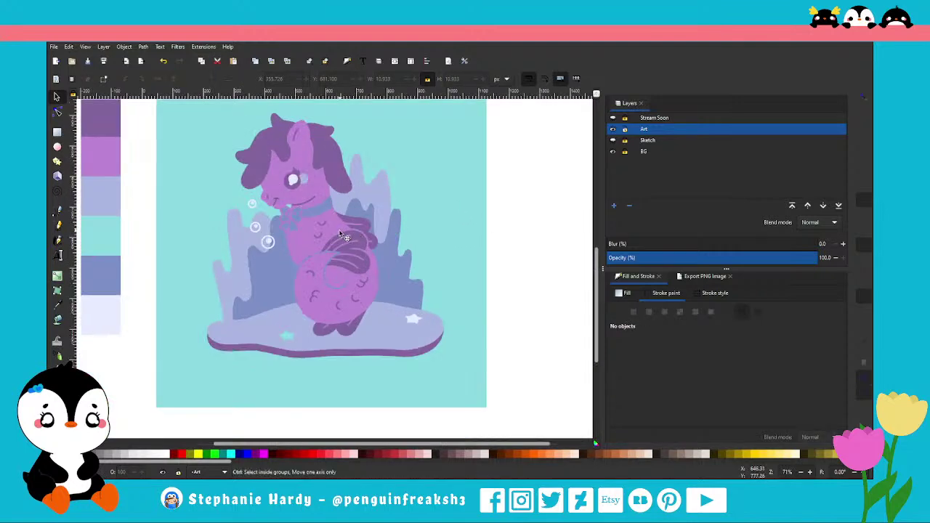
pyautogui.scroll(-1, 352, 234)
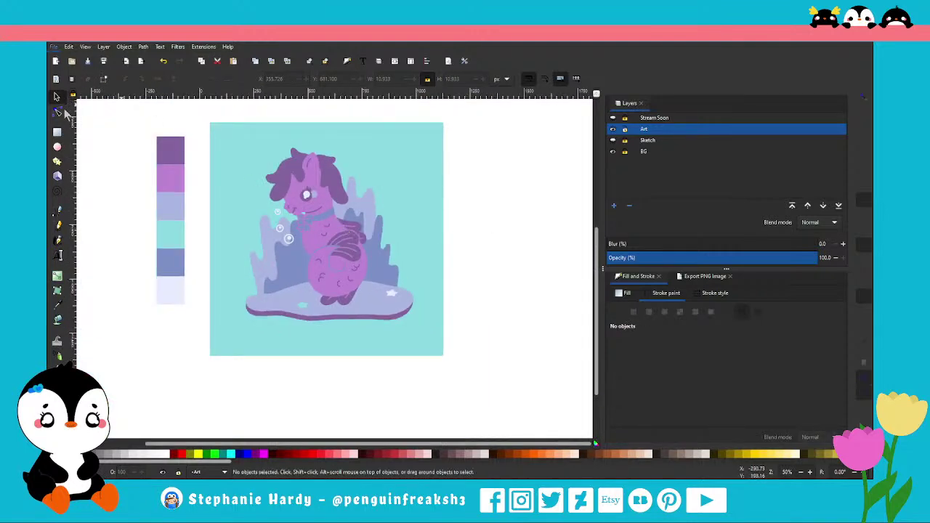
pyautogui.hotkey('ctrl', 's')
pyautogui.scroll(1, 290, 256)
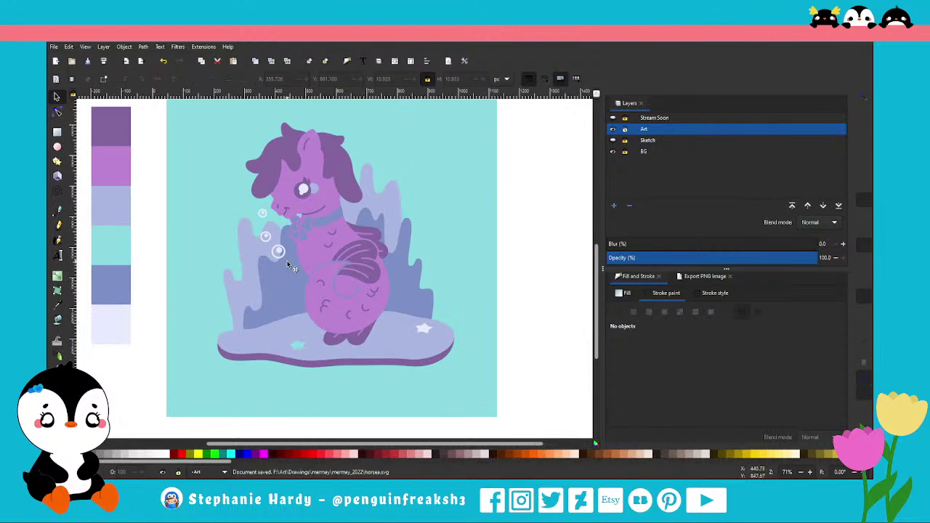
pyautogui.scroll(1, 287, 263)
# Place bubble copies beside and above the seapony's back on the right.
pyautogui.click(276, 248)
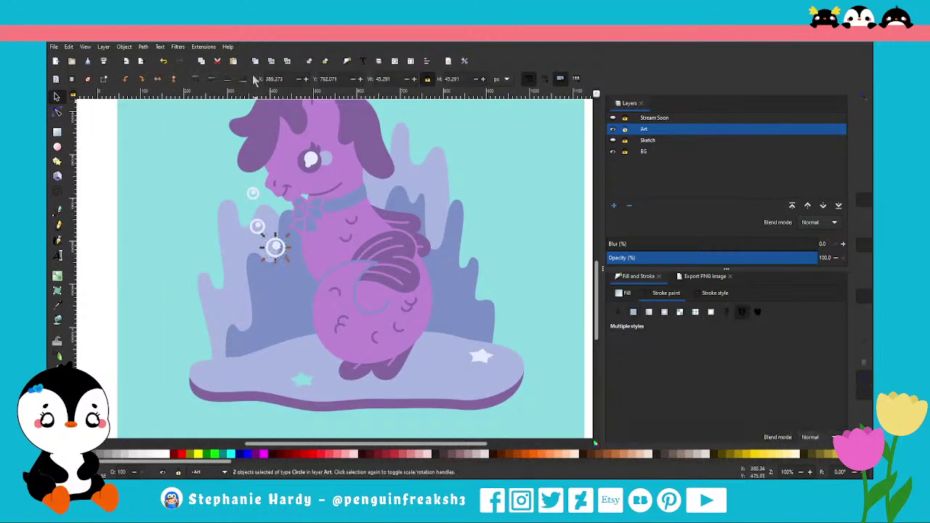
pyautogui.moveTo(282, 248)
pyautogui.mouseDown()
pyautogui.moveTo(418, 193)
pyautogui.moveTo(447, 264)
pyautogui.mouseUp()
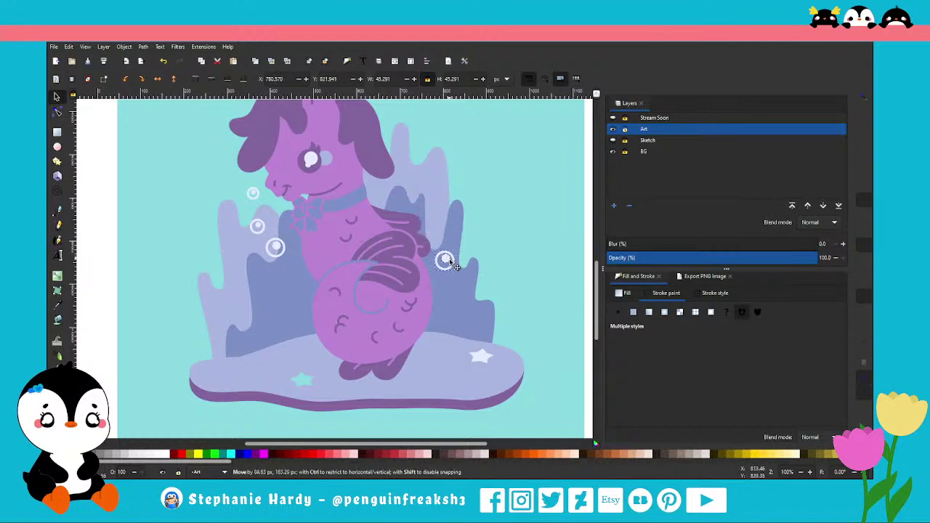
pyautogui.click(259, 231)
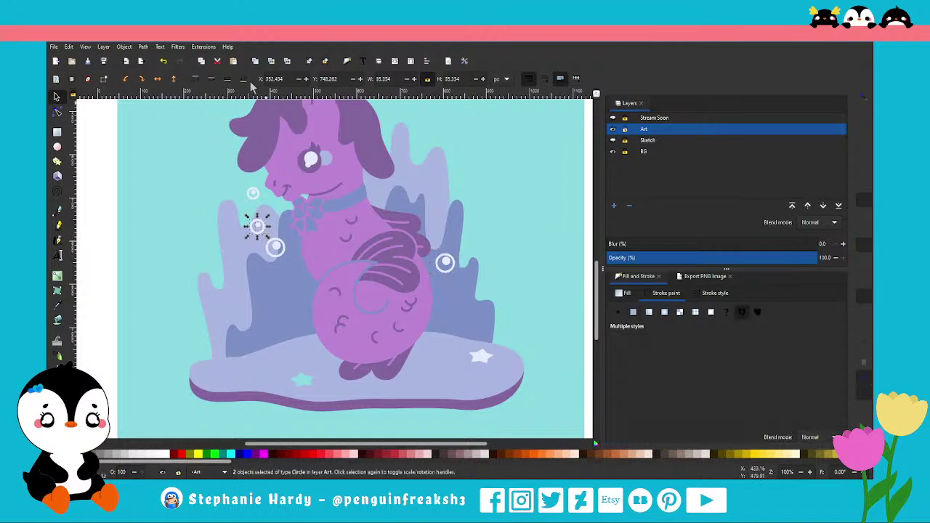
pyautogui.hotkey('ctrl', 'd')
pyautogui.moveTo(259, 231); pyautogui.dragTo(406, 195)
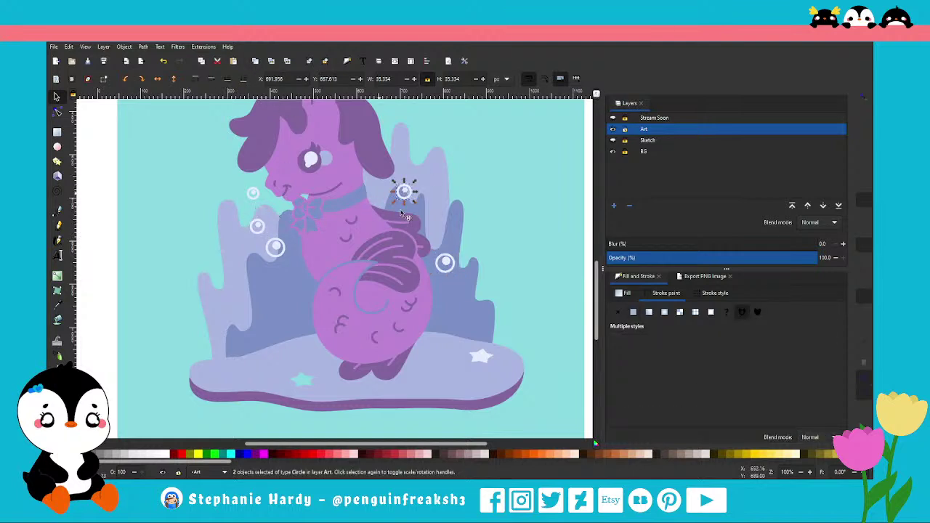
pyautogui.moveTo(404, 191)
pyautogui.mouseDown()
pyautogui.moveTo(456, 244)
pyautogui.moveTo(448, 241)
pyautogui.mouseUp()
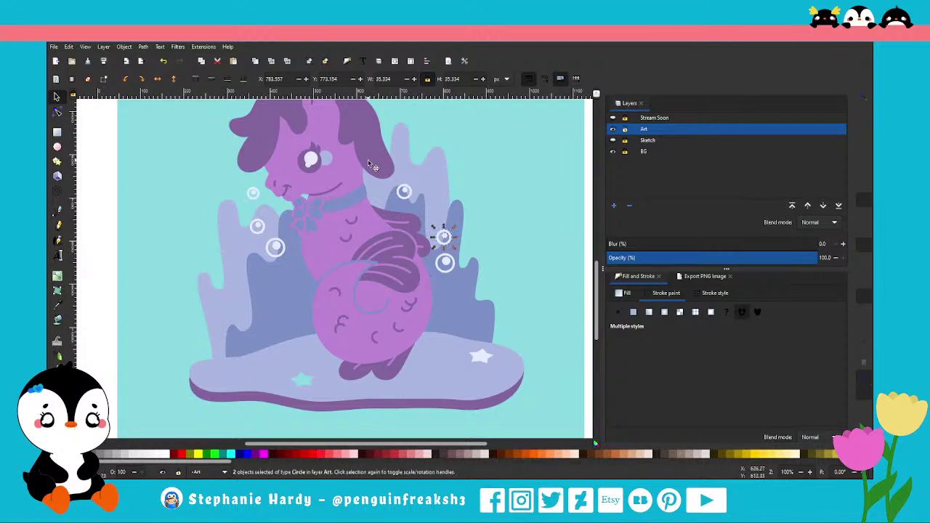
pyautogui.click(253, 194)
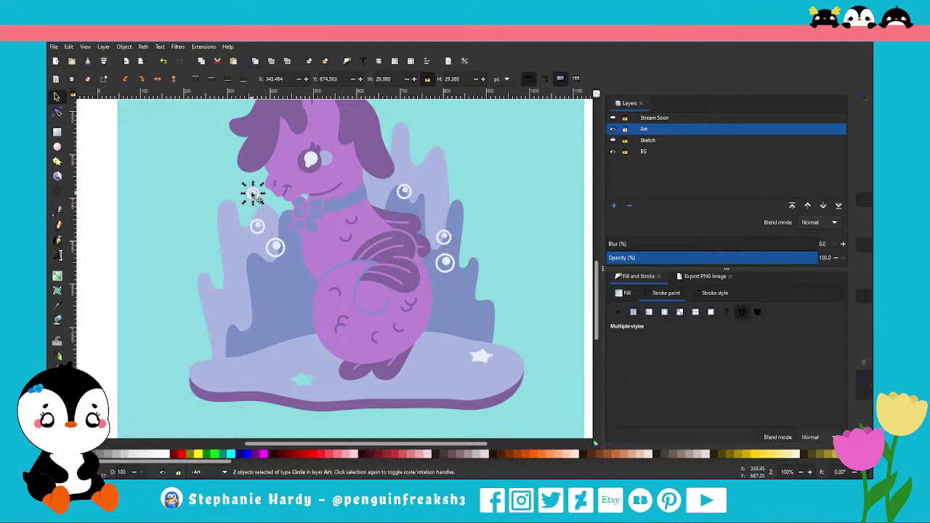
pyautogui.moveTo(253, 194); pyautogui.dragTo(415, 172)
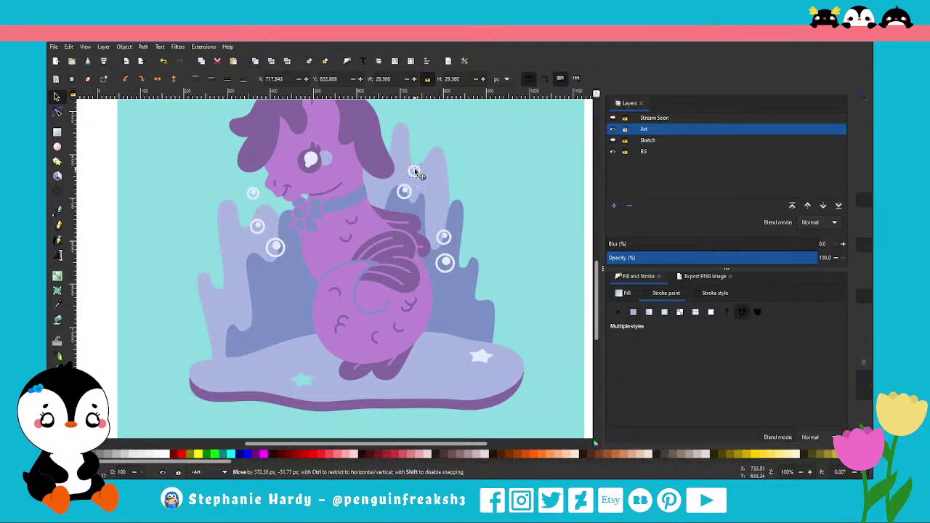
# Nudge the right-side bubble into place, clear the selection, and begin saving.
pyautogui.press('Escape')
pyautogui.scroll(-2, 407, 174)
pyautogui.scroll(-2, 458, 290)
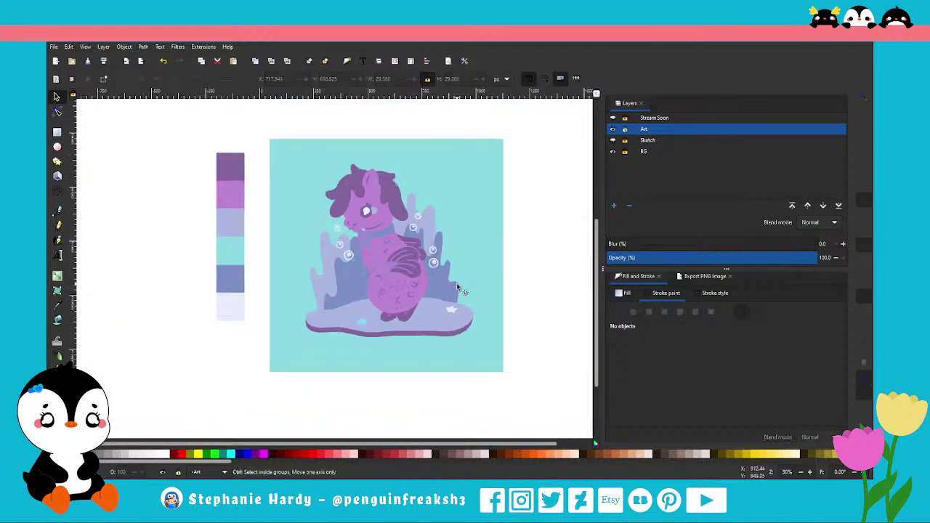
pyautogui.scroll(3, 440, 276)
pyautogui.click(436, 249)
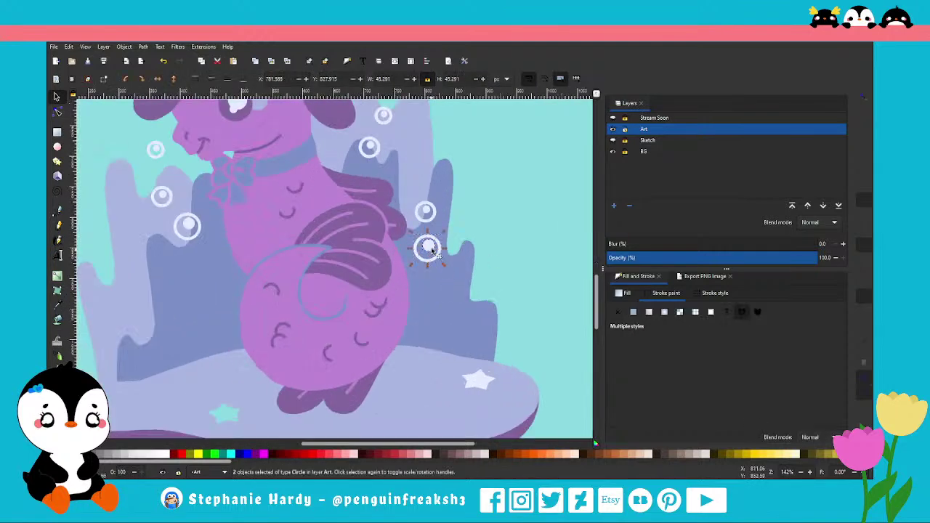
pyautogui.moveTo(438, 251); pyautogui.dragTo(439, 250)
pyautogui.scroll(-2, 436, 254)
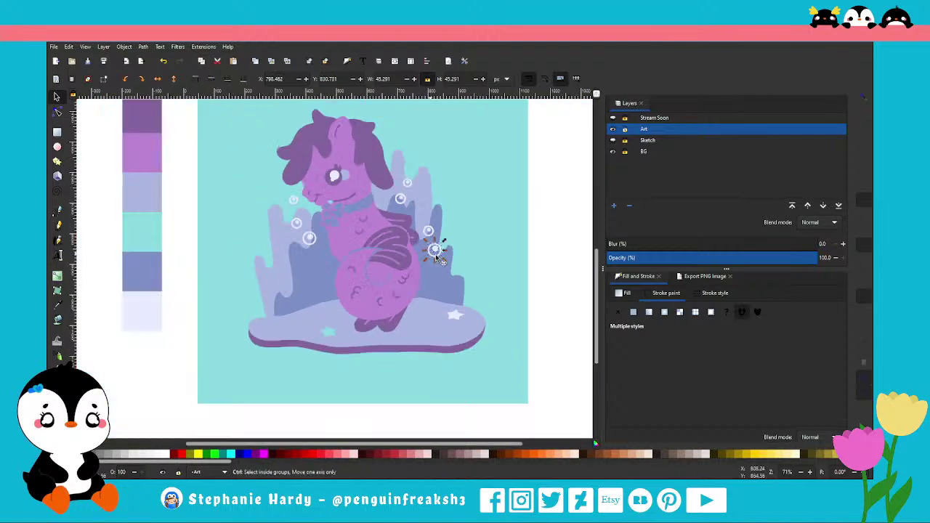
pyautogui.press('Escape')
pyautogui.scroll(1, 474, 265)
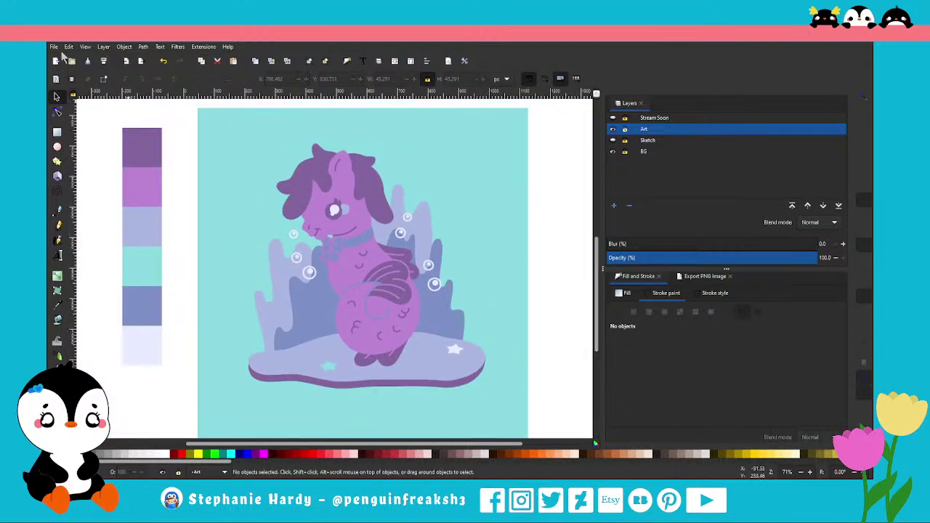
pyautogui.click(53, 46)
# Save the drawing.
pyautogui.click(73, 120)
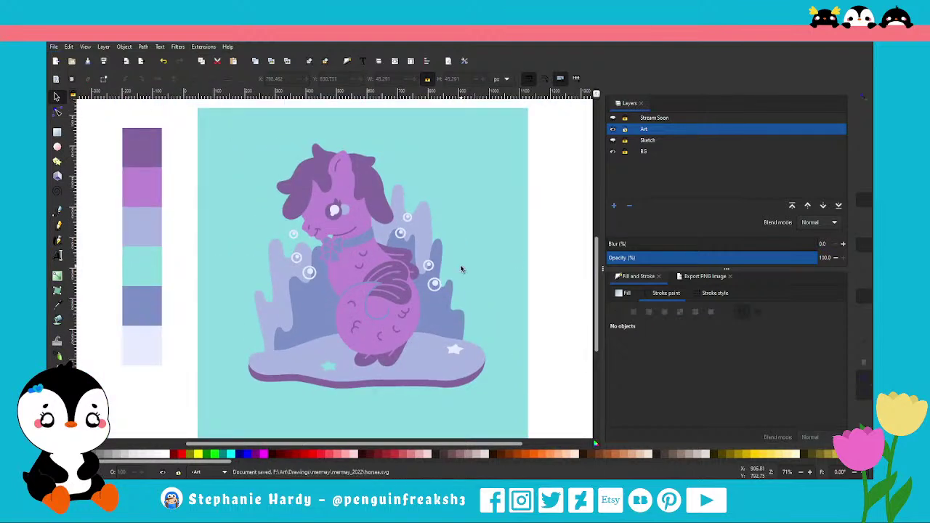
pyautogui.scroll(-1, 461, 269)
pyautogui.scroll(1, 461, 269)
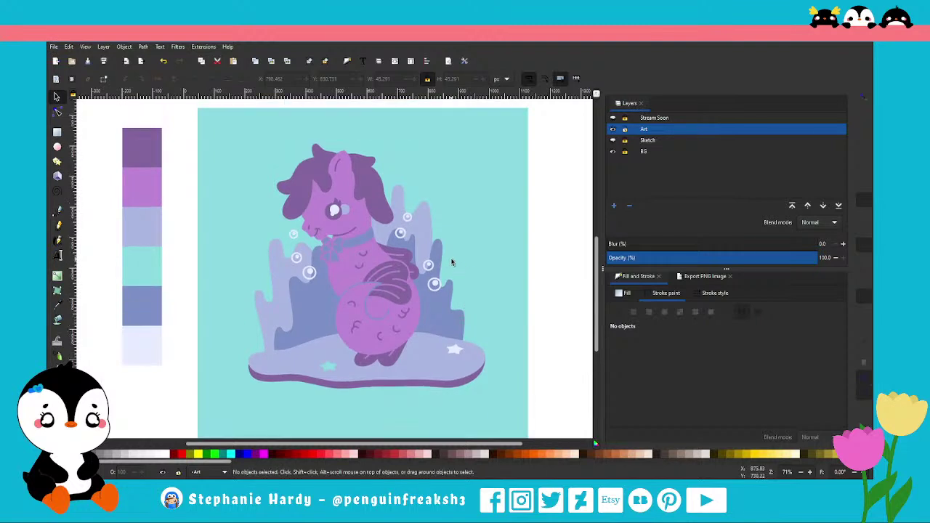
# Move two small bubbles beside the back higher up toward the mane.
pyautogui.click(407, 218)
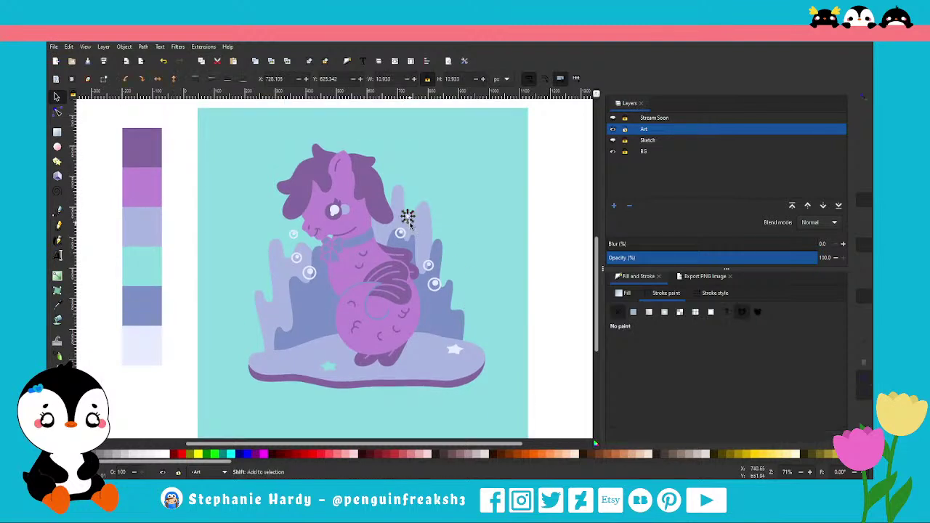
pyautogui.scroll(2, 428, 231)
pyautogui.keyDown('shift'); pyautogui.click(413, 225); pyautogui.keyUp('shift')
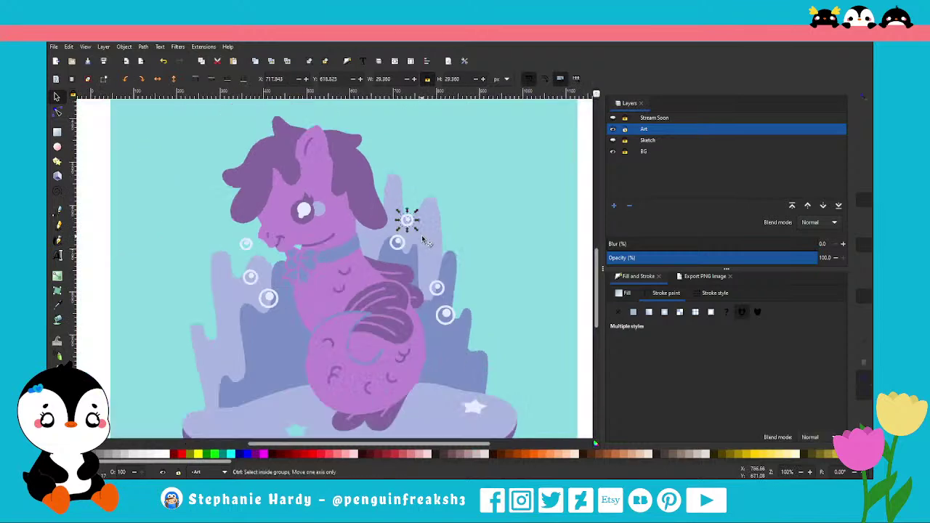
pyautogui.scroll(-1, 413, 225)
pyautogui.moveTo(407, 218); pyautogui.dragTo(399, 160)
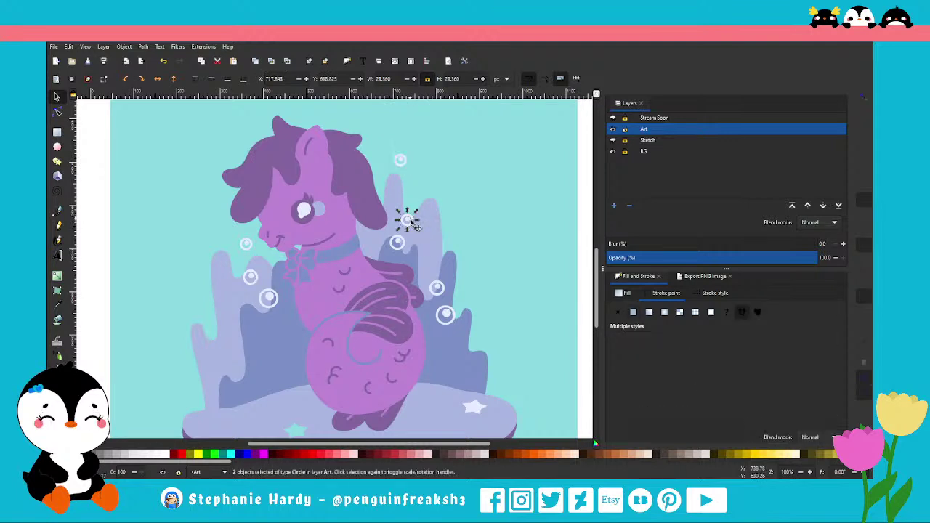
pyautogui.moveTo(408, 219); pyautogui.dragTo(414, 206)
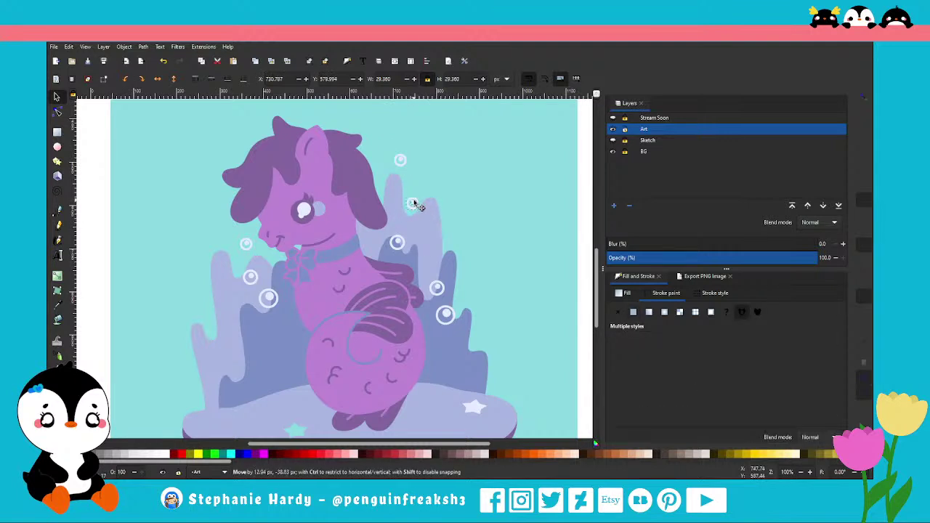
# Shift the next bubbles up and right, and drop one slightly lower.
pyautogui.click(396, 242)
pyautogui.keyDown('shift'); pyautogui.click(397, 247); pyautogui.keyUp('shift')
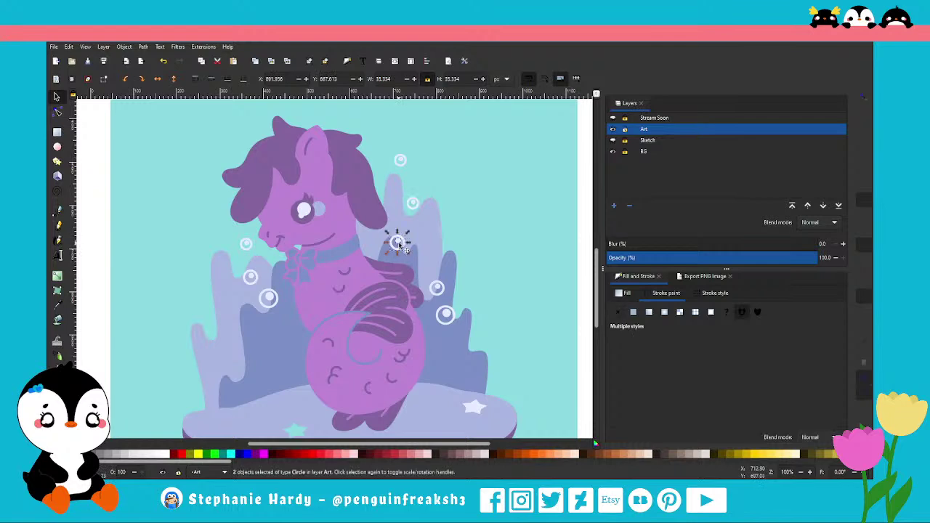
pyautogui.moveTo(397, 247); pyautogui.dragTo(402, 240)
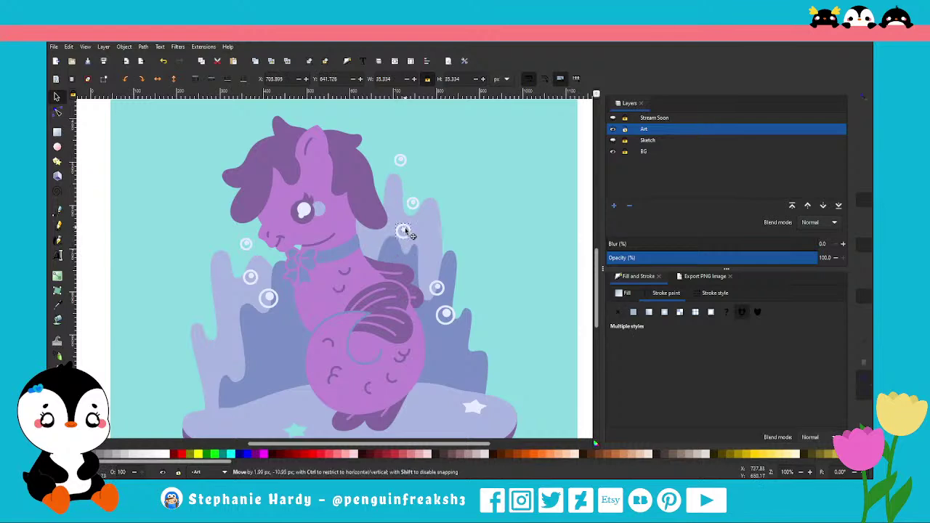
pyautogui.scroll(-1, 414, 218)
pyautogui.click(414, 210)
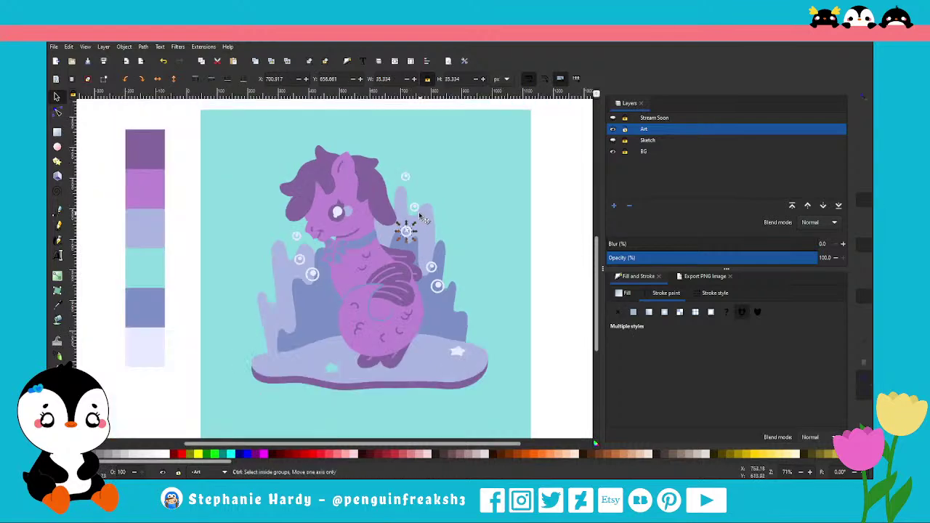
pyautogui.scroll(2, 414, 211)
pyautogui.scroll(1, 413, 212)
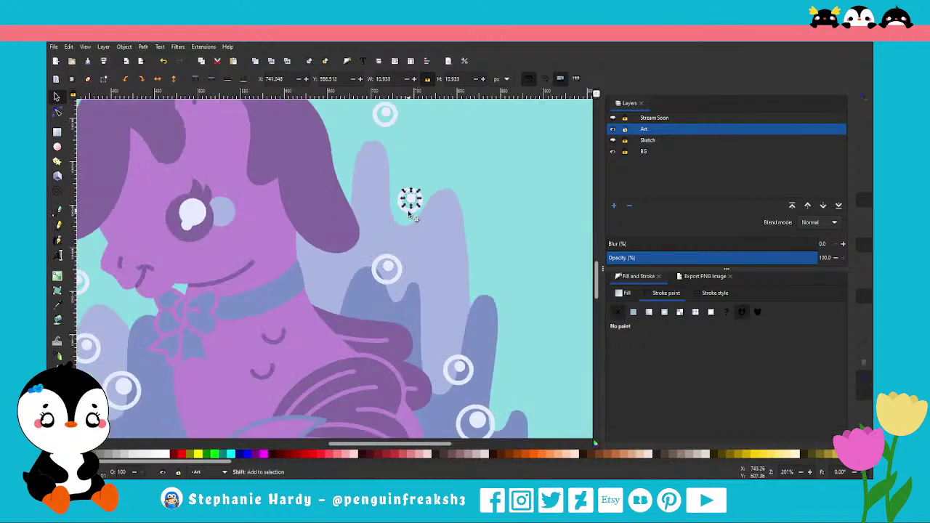
pyautogui.keyDown('shift'); pyautogui.click(410, 202); pyautogui.keyUp('shift')
pyautogui.moveTo(412, 204)
pyautogui.mouseDown()
pyautogui.moveTo(409, 231)
pyautogui.moveTo(404, 220)
pyautogui.mouseUp()
pyautogui.scroll(-2, 439, 238)
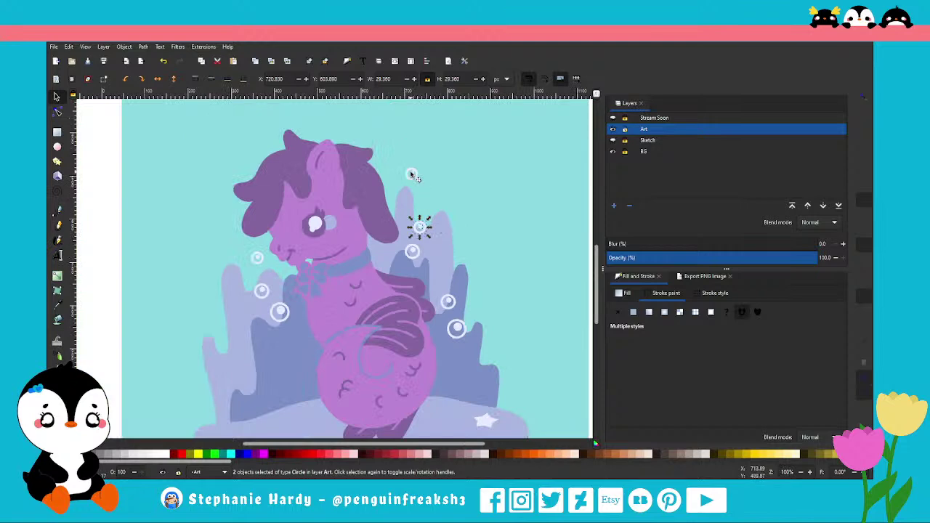
# Fine-tune the bubbles beside the tail slightly left and deselect them.
pyautogui.click(412, 175)
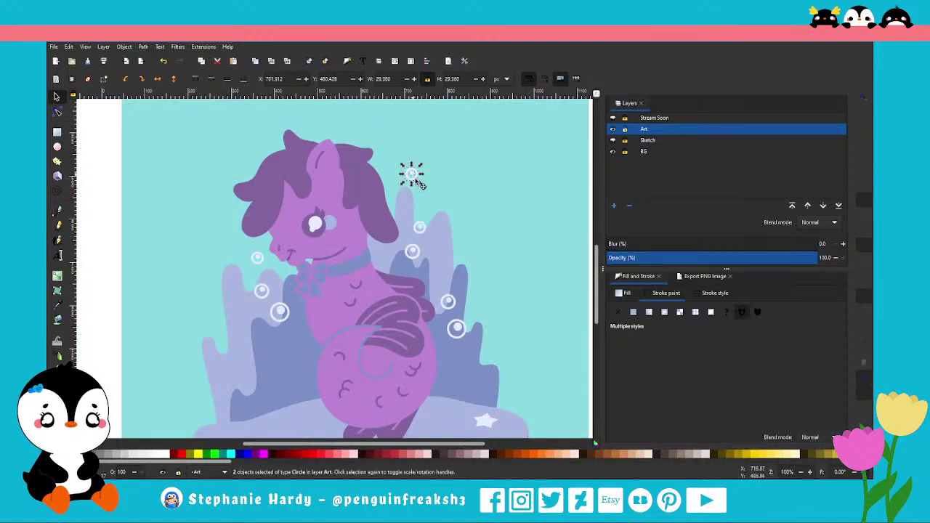
pyautogui.scroll(-2, 421, 200)
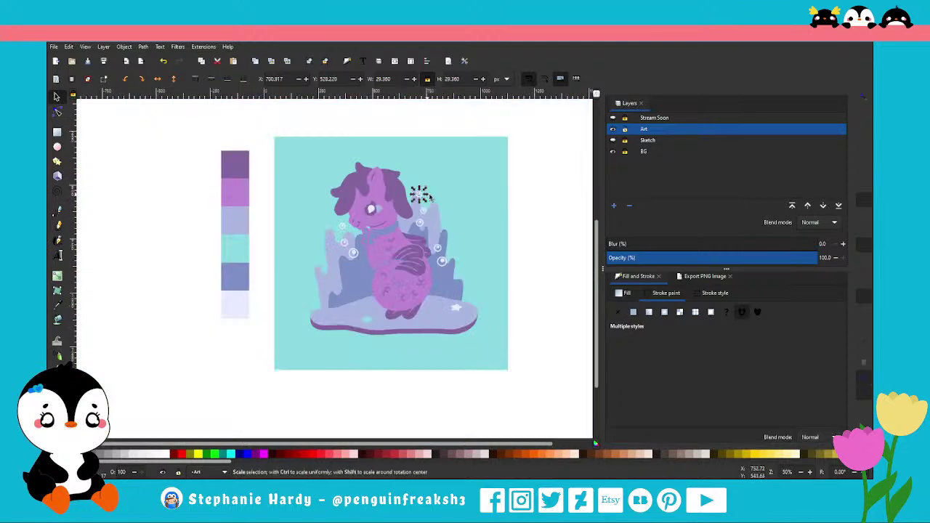
pyautogui.click(528, 224)
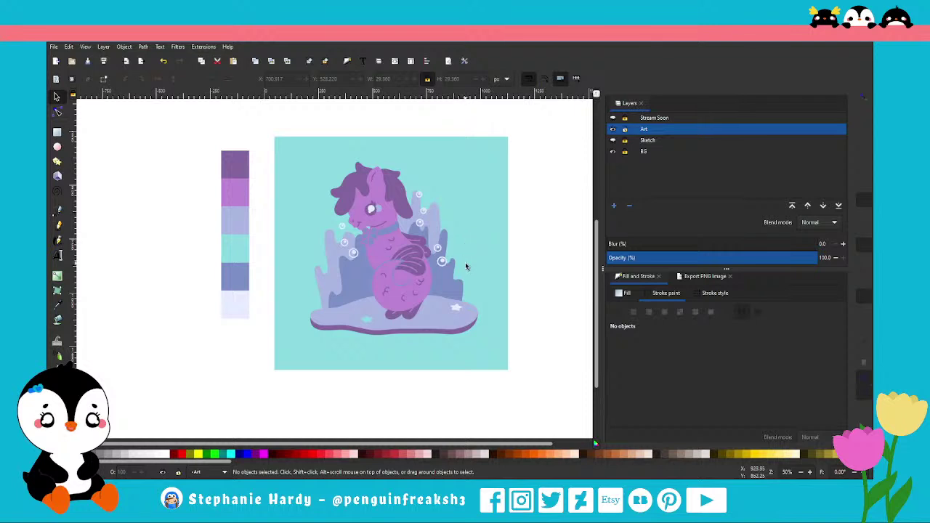
pyautogui.scroll(1, 450, 273)
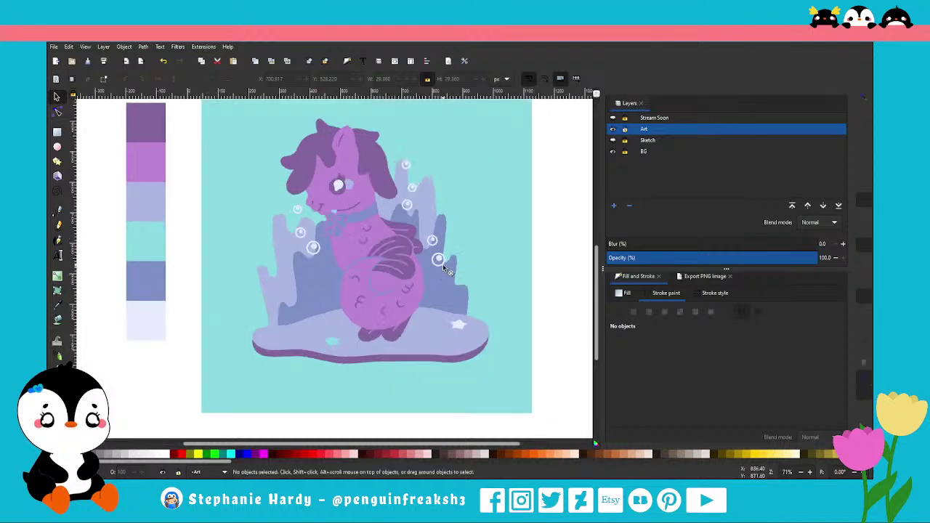
pyautogui.scroll(1, 441, 273)
pyautogui.click(438, 256)
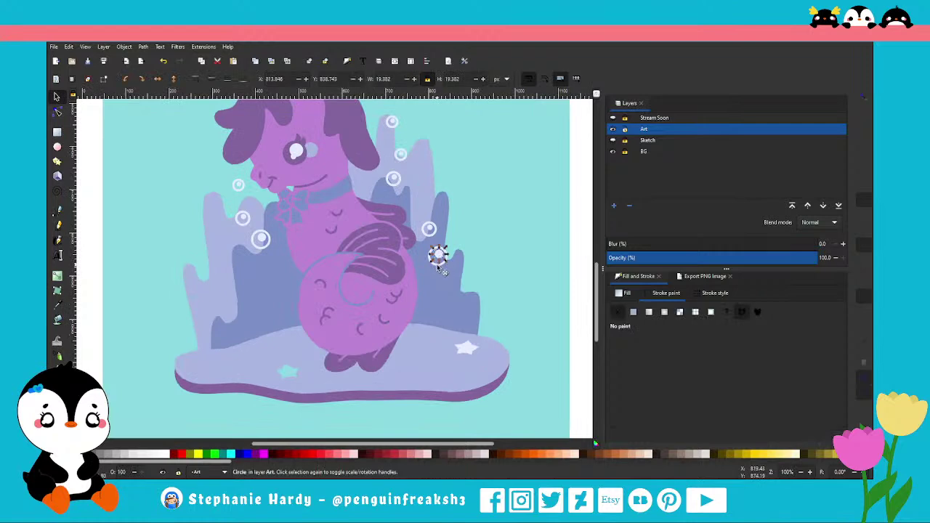
pyautogui.moveTo(438, 259); pyautogui.dragTo(429, 258)
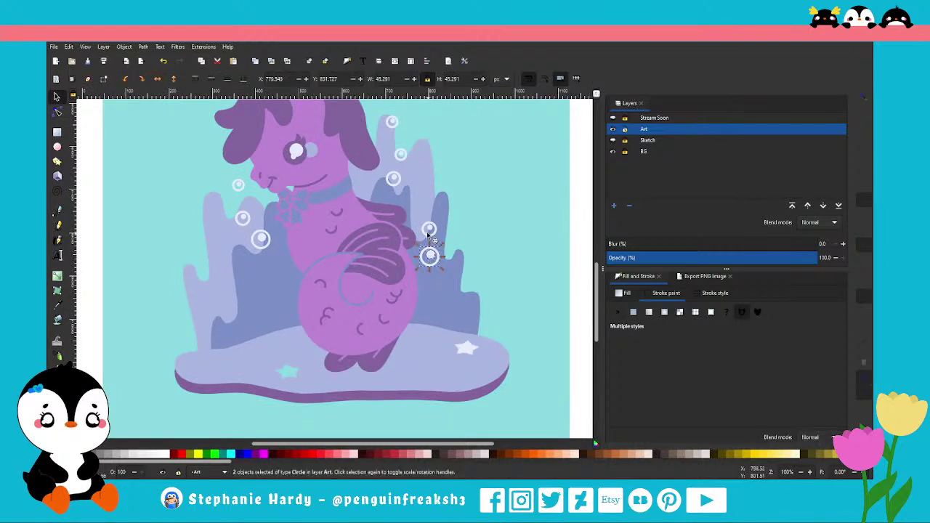
pyautogui.click(429, 235)
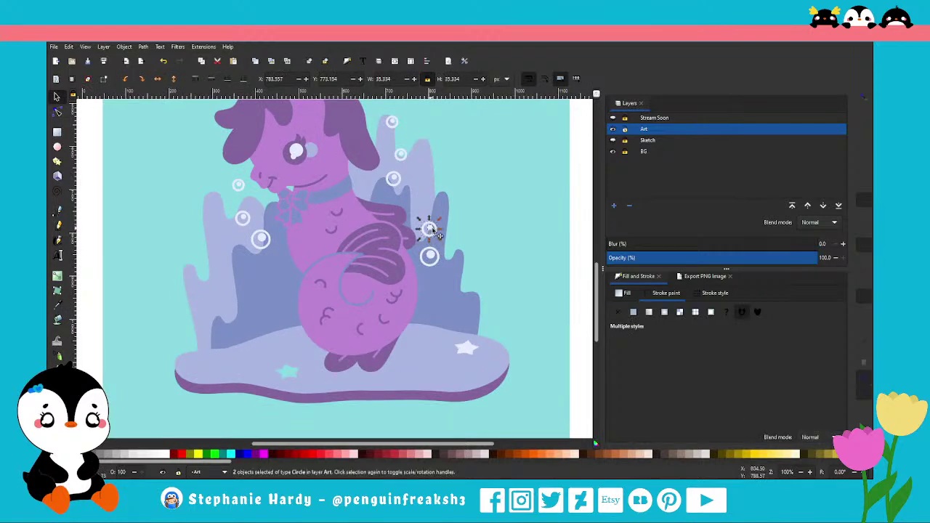
pyautogui.moveTo(430, 231); pyautogui.dragTo(427, 230)
pyautogui.scroll(-1, 431, 254)
pyautogui.press('Escape')
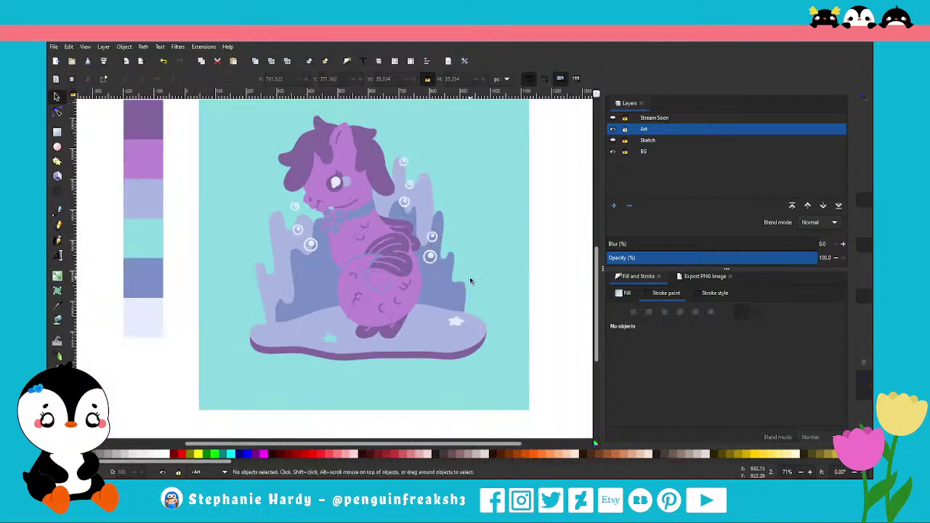
pyautogui.scroll(1, 470, 281)
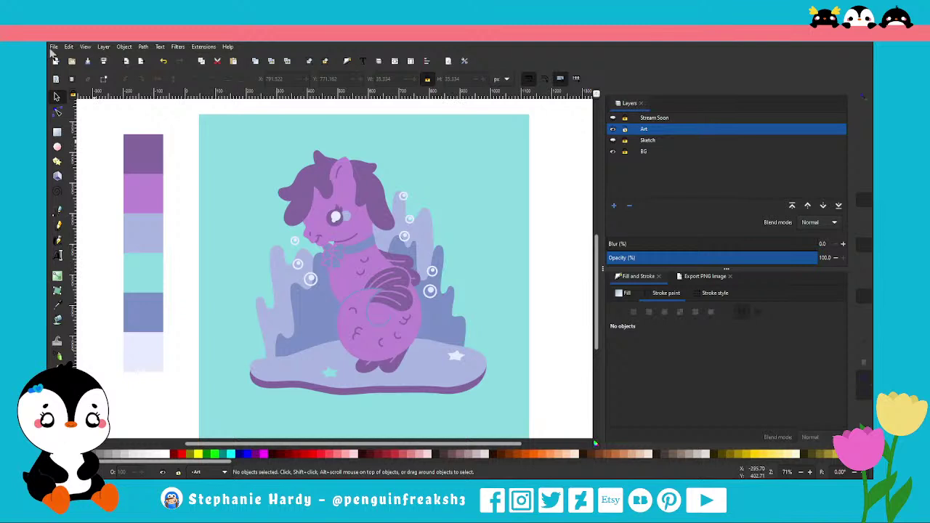
# Save the rearranged bubble trail with Ctrl+S.
pyautogui.hotkey('ctrl', 's')
pyautogui.scroll(-1, 427, 314)
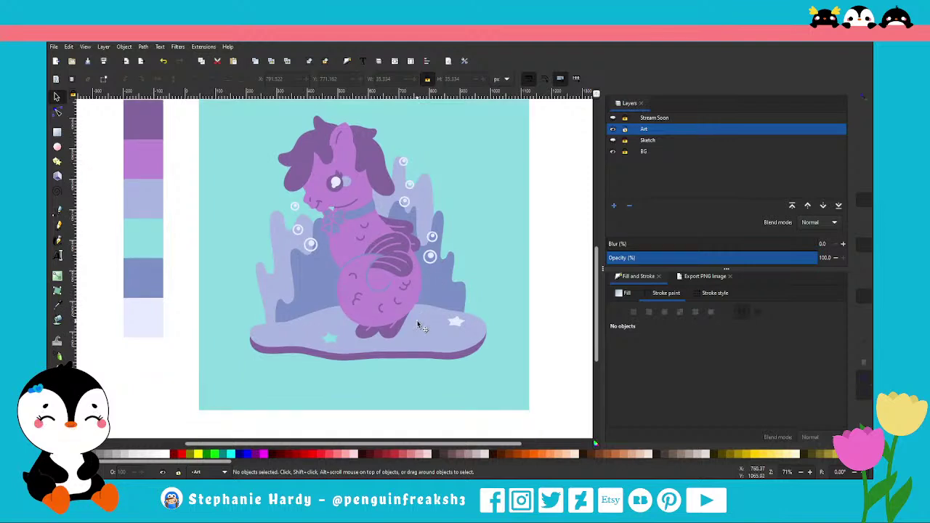
pyautogui.scroll(1, 418, 323)
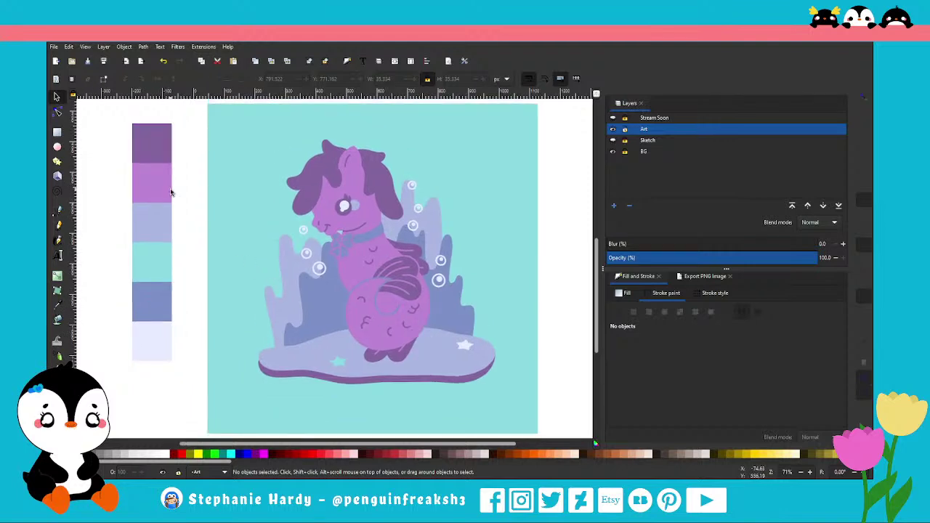
pyautogui.hotkey('ctrl', 's')
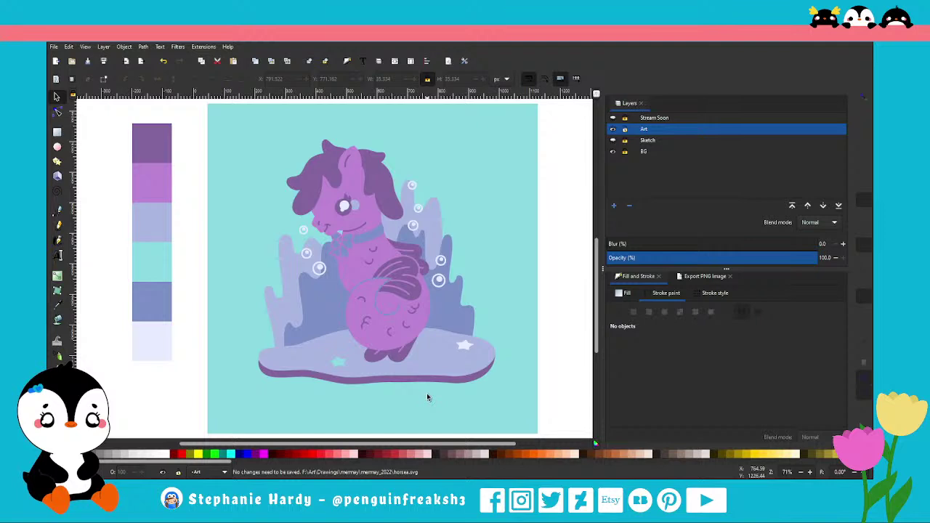
# Recolour the small teal ground sparkle white using a bubble's colour.
pyautogui.click(338, 364)
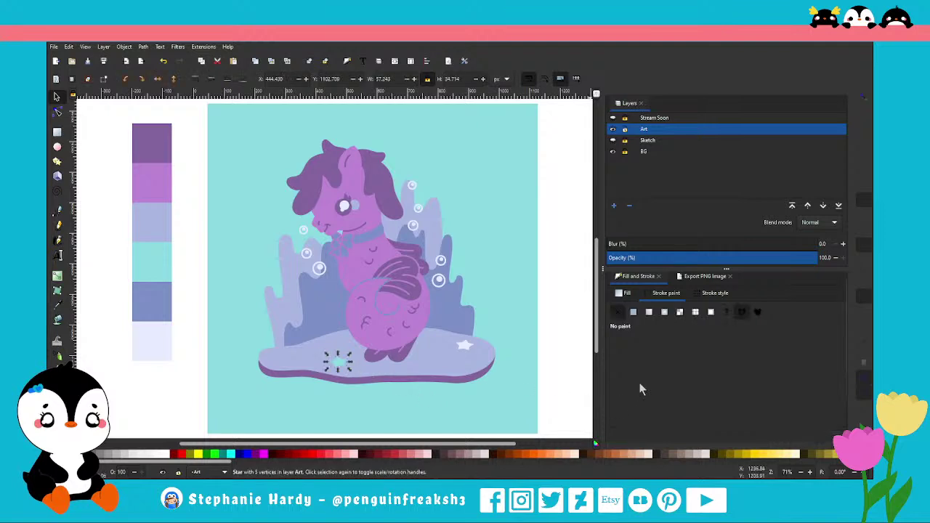
pyautogui.press('d')
pyautogui.click(439, 282)
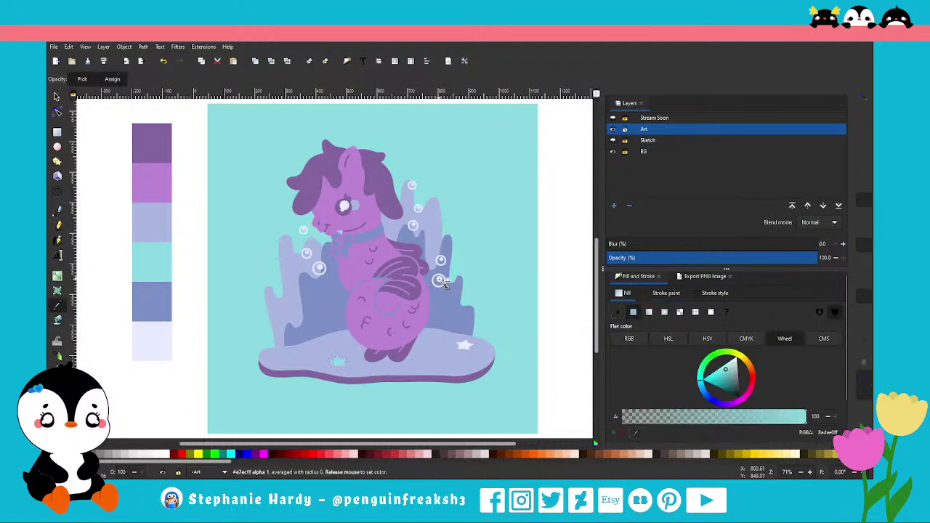
pyautogui.press('s')
pyautogui.press('Escape')
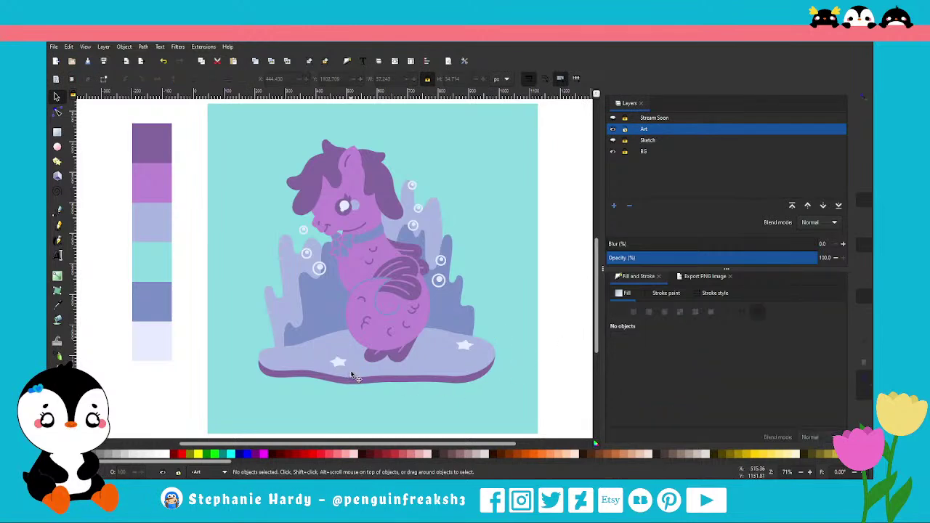
pyautogui.scroll(2, 340, 371)
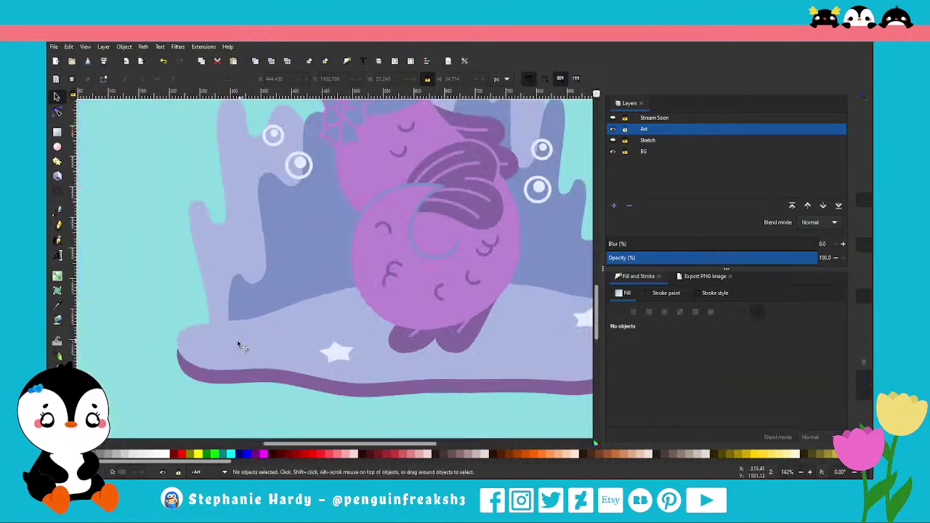
# Draw a short curved line on the ground and give it the bottom band's purple.
pyautogui.press('b')
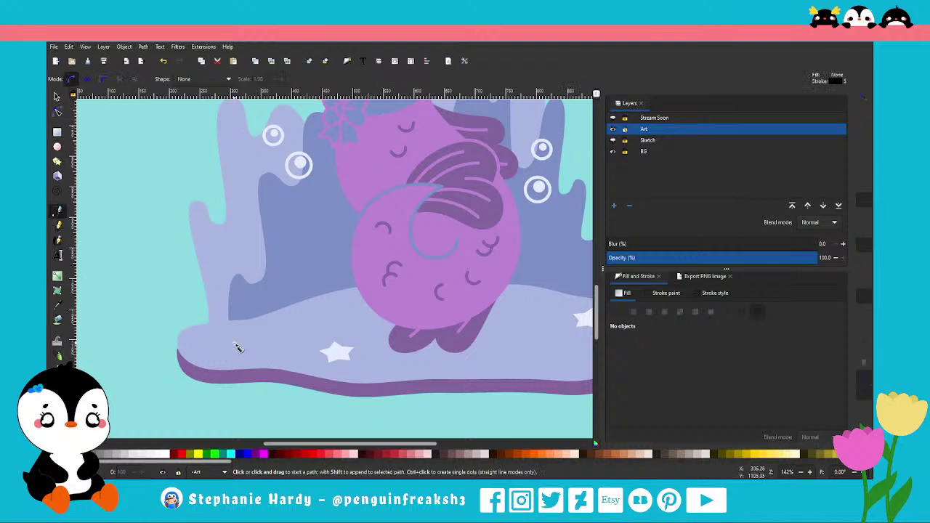
pyautogui.click(234, 343)
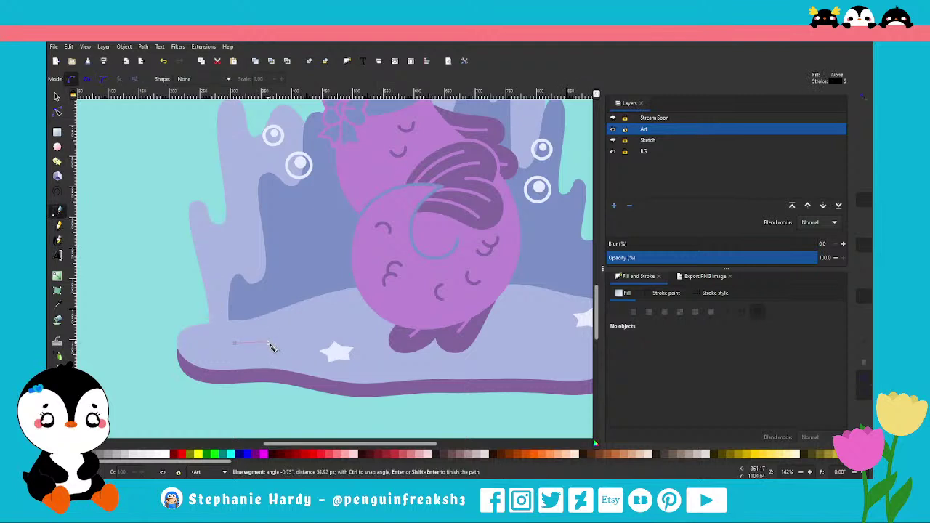
pyautogui.doubleClick(296, 346)
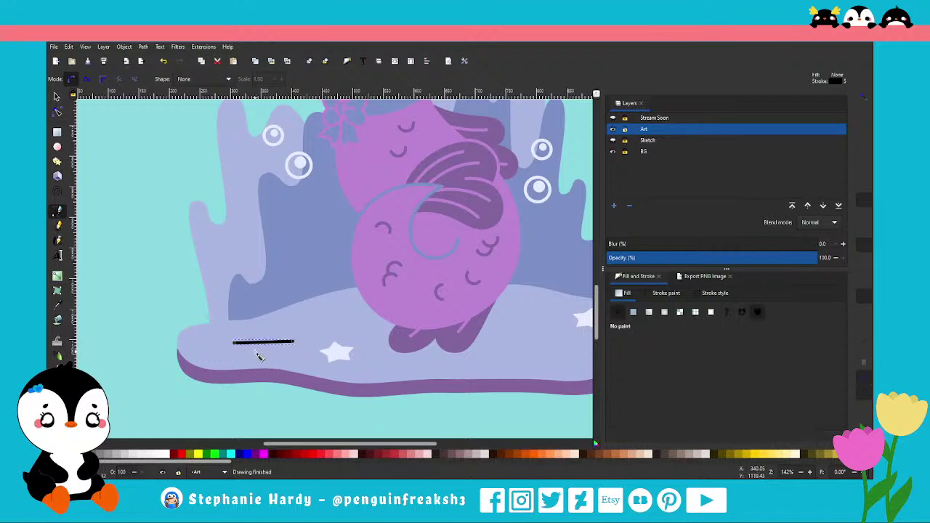
pyautogui.scroll(1, 260, 353)
pyautogui.moveTo(249, 340)
pyautogui.mouseDown()
pyautogui.moveTo(259, 328)
pyautogui.moveTo(288, 343)
pyautogui.mouseUp()
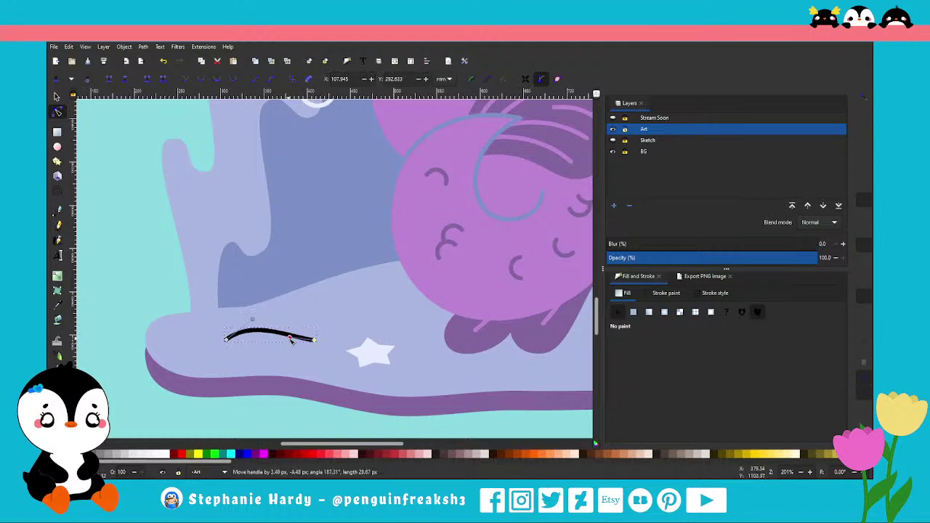
pyautogui.moveTo(253, 318); pyautogui.dragTo(263, 322)
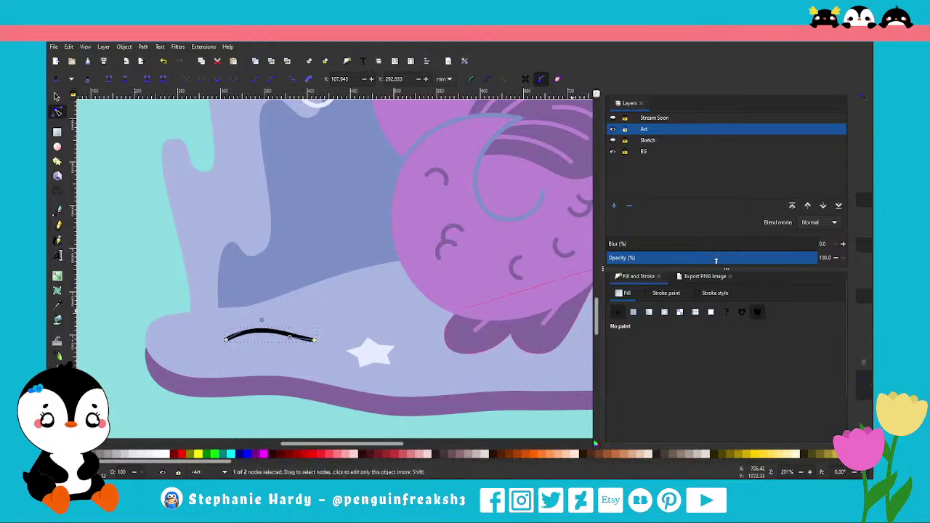
pyautogui.click(666, 293)
pyautogui.press('d')
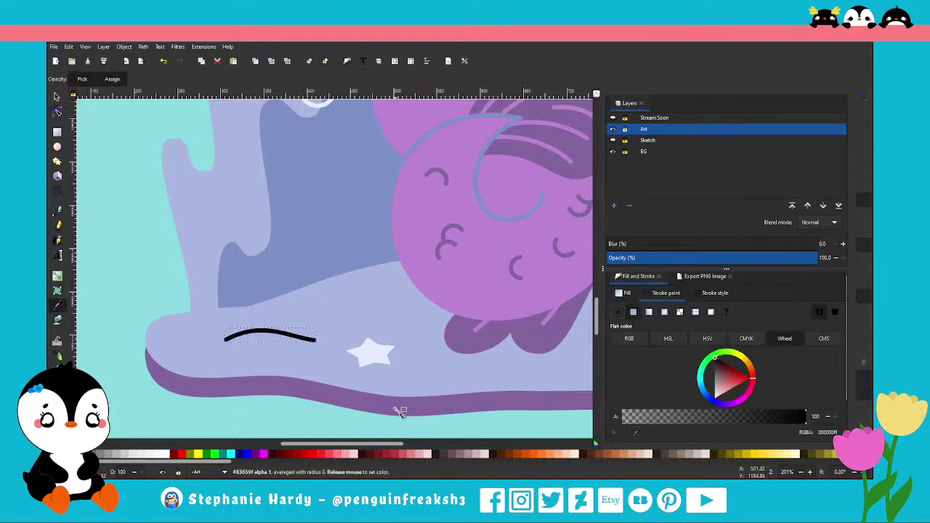
pyautogui.keyDown('shift'); pyautogui.click(394, 404); pyautogui.keyUp('shift')
pyautogui.click(57, 96)
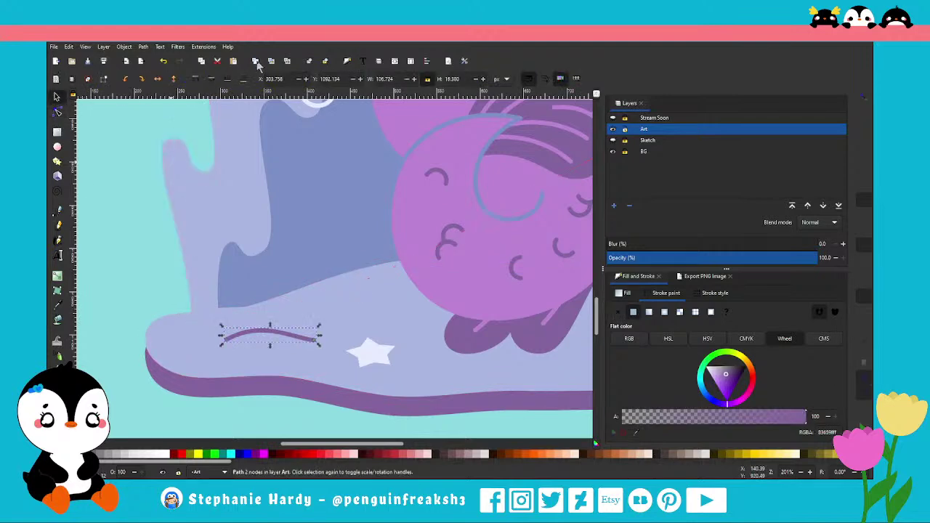
# Duplicate the purple curve, flip it horizontally, and move it to the ground's right side.
pyautogui.hotkey('ctrl', 'd')
pyautogui.moveTo(268, 330); pyautogui.dragTo(230, 341)
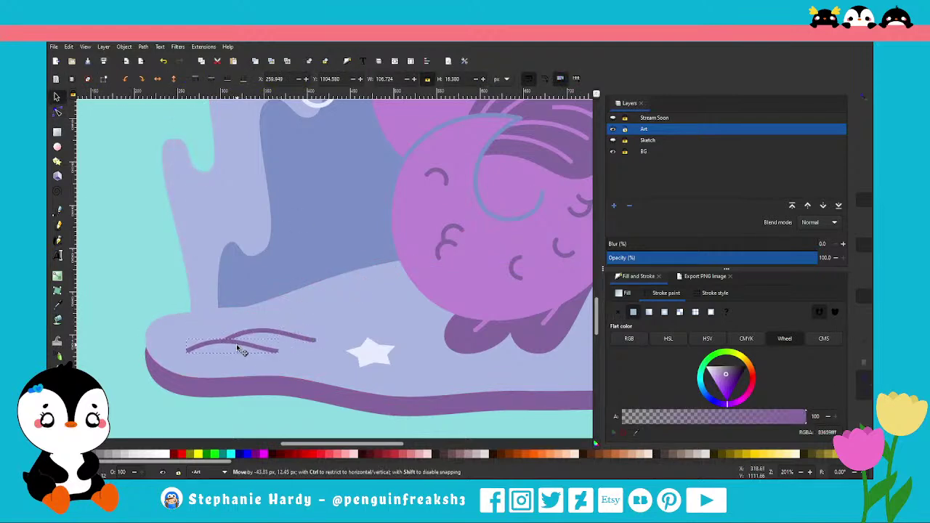
pyautogui.scroll(-1, 237, 297)
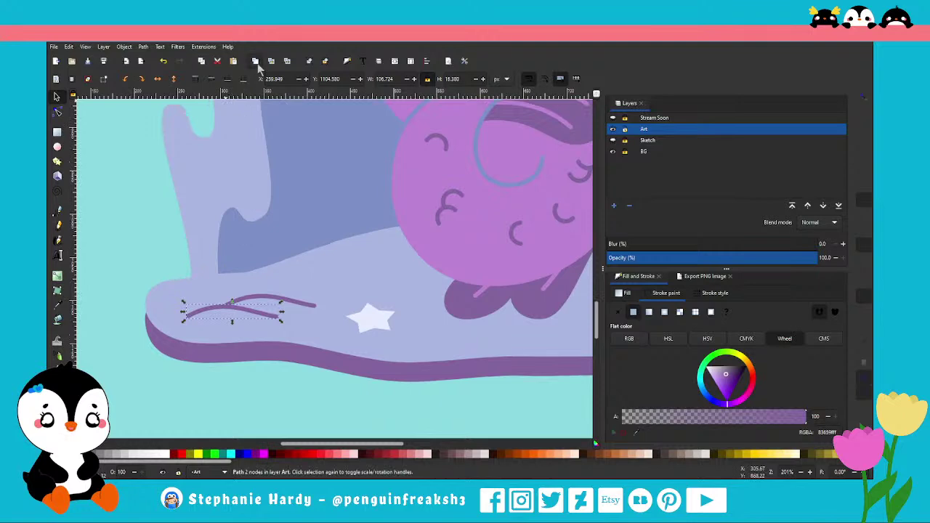
pyautogui.click(158, 78)
pyautogui.scroll(1, 196, 341)
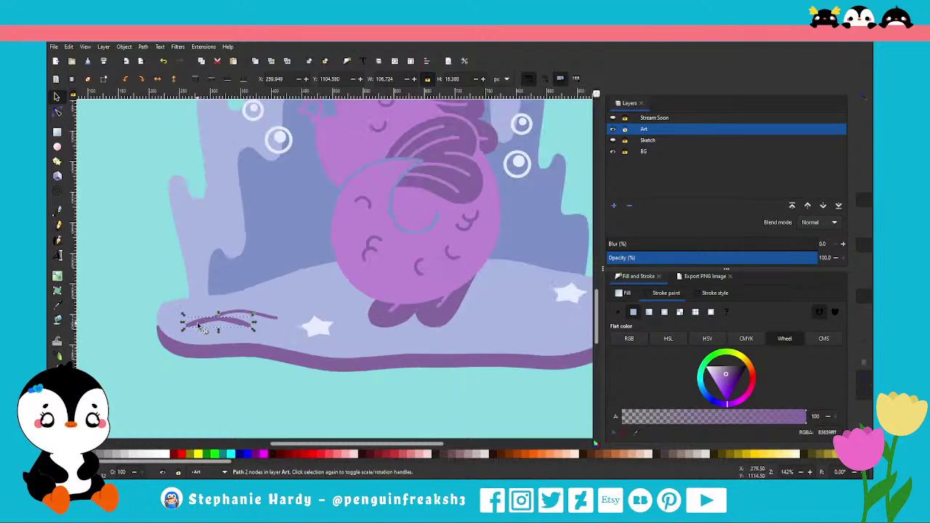
pyautogui.moveTo(247, 324)
pyautogui.mouseDown()
pyautogui.moveTo(500, 324)
pyautogui.moveTo(520, 313)
pyautogui.mouseUp()
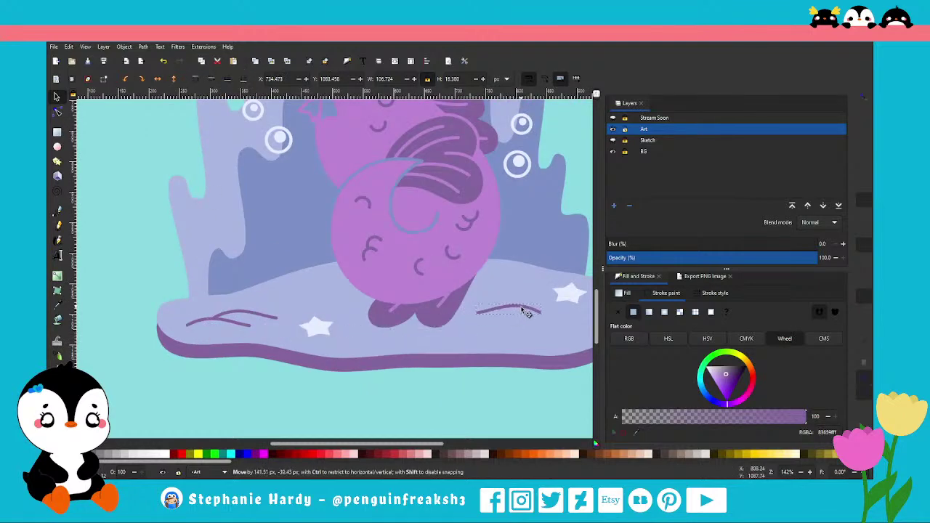
pyautogui.scroll(-1, 364, 349)
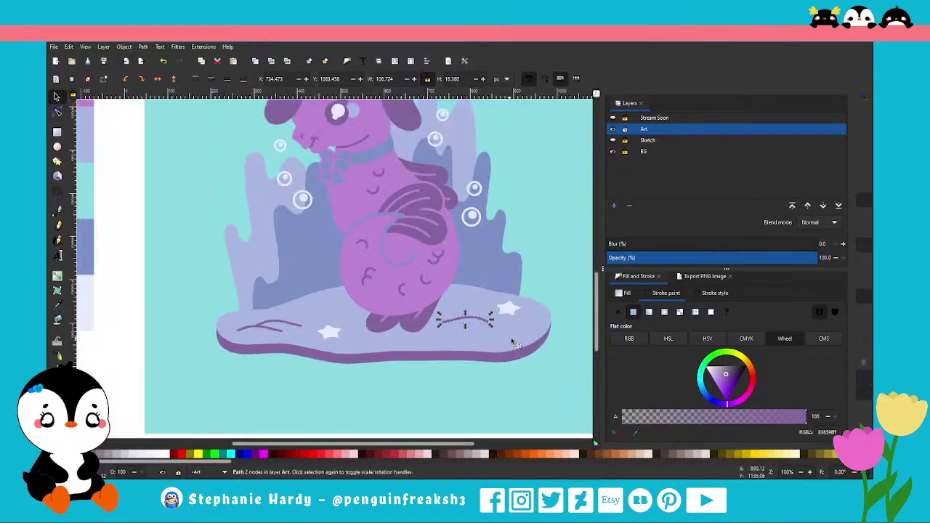
pyautogui.scroll(1, 517, 340)
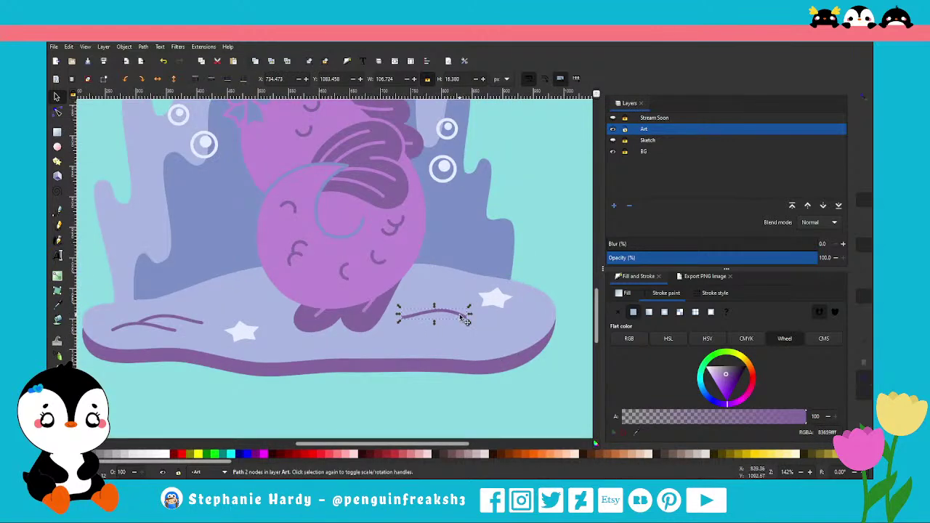
# Add another curve copy lower on the right and flatten its bend.
pyautogui.hotkey('ctrl', 'd')
pyautogui.moveTo(465, 320); pyautogui.dragTo(509, 344)
pyautogui.press('n')
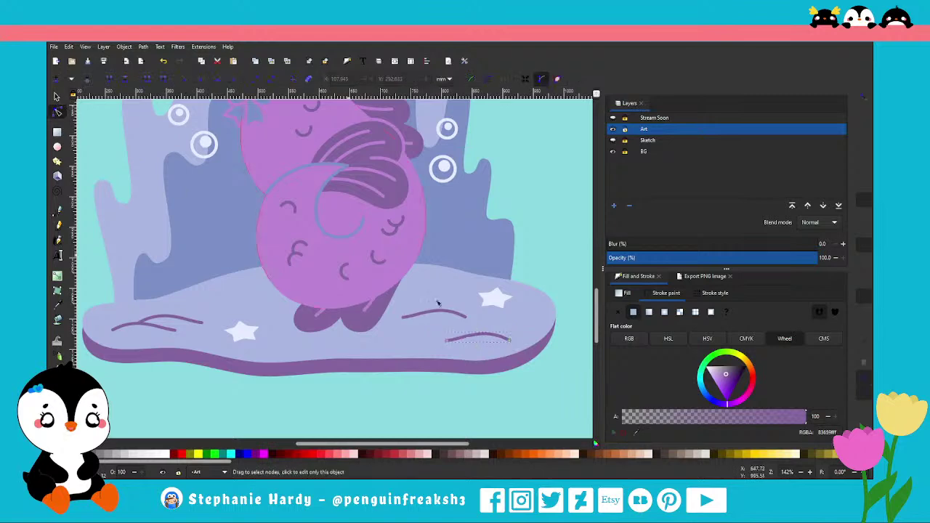
pyautogui.scroll(1, 438, 304)
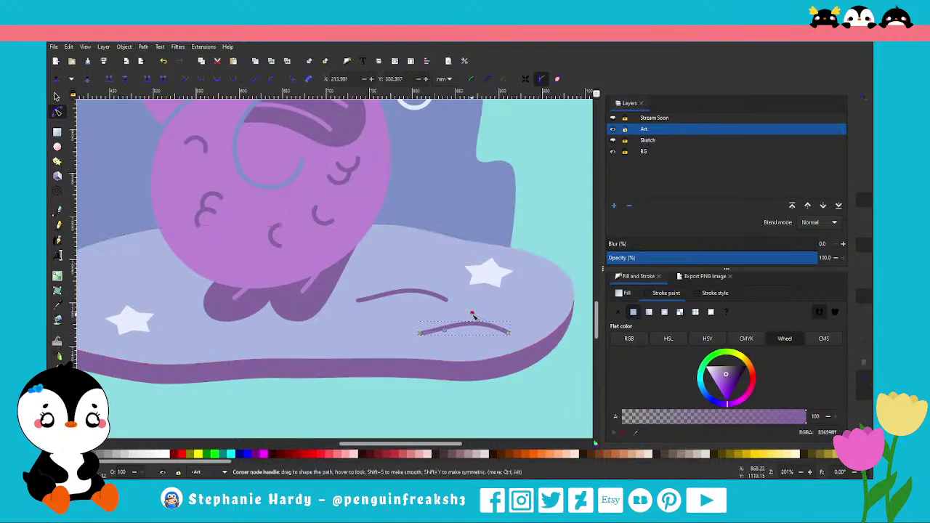
pyautogui.moveTo(472, 315); pyautogui.dragTo(442, 326)
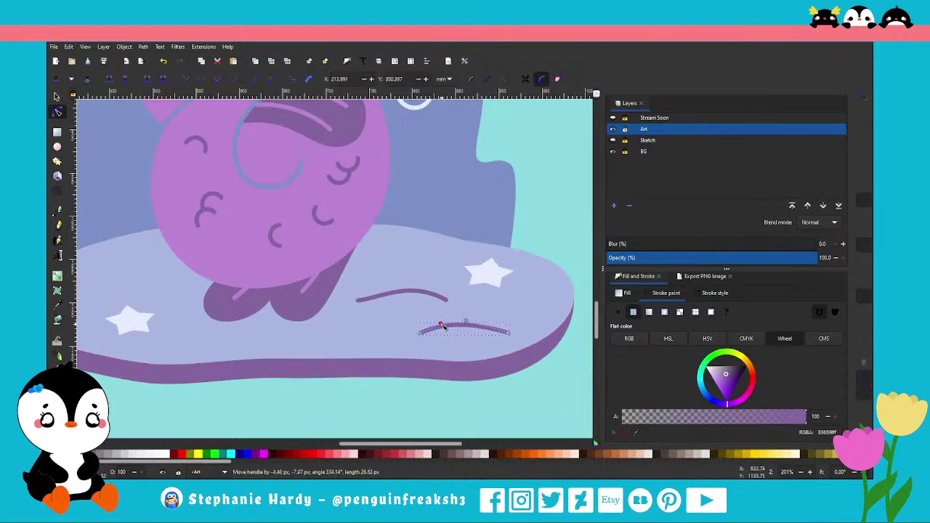
pyautogui.moveTo(467, 325); pyautogui.dragTo(478, 321)
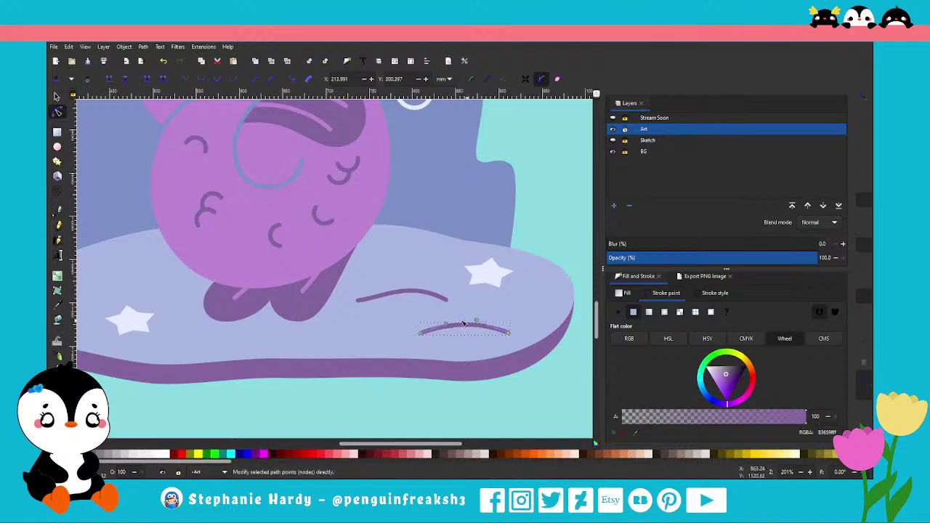
pyautogui.press('s')
pyautogui.keyDown('ctrl'); pyautogui.scroll(-3, 464, 324); pyautogui.keyUp('ctrl')
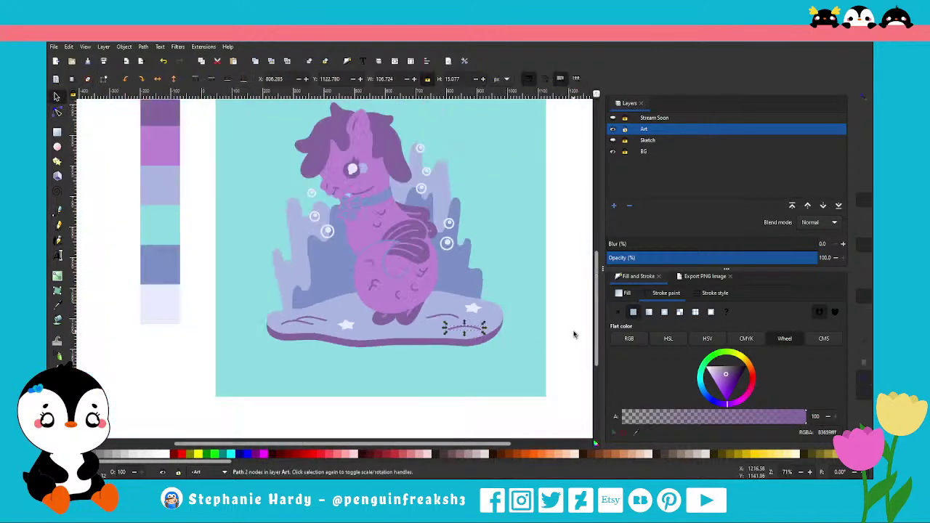
pyautogui.click(574, 335)
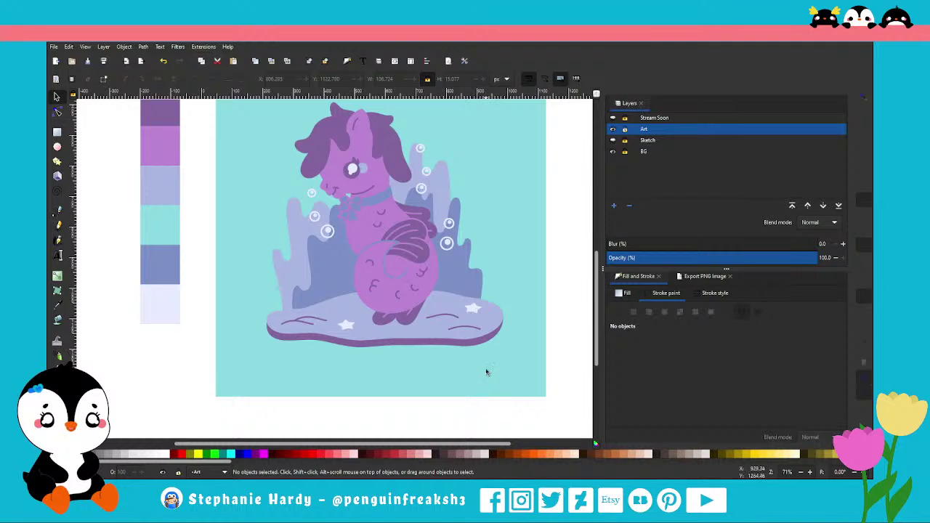
# Add one more curve copy under the seapony's body and save horsea.svg.
pyautogui.click(465, 329)
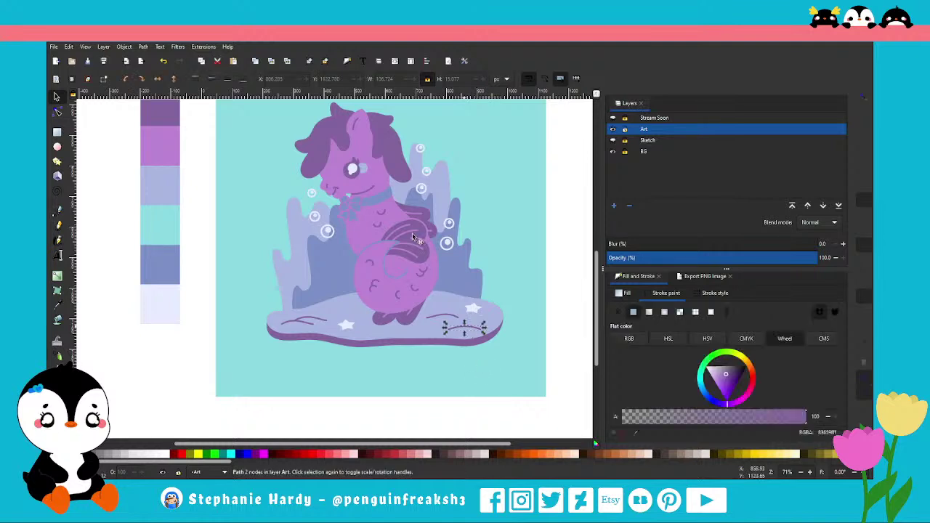
pyautogui.hotkey('ctrl', 'd')
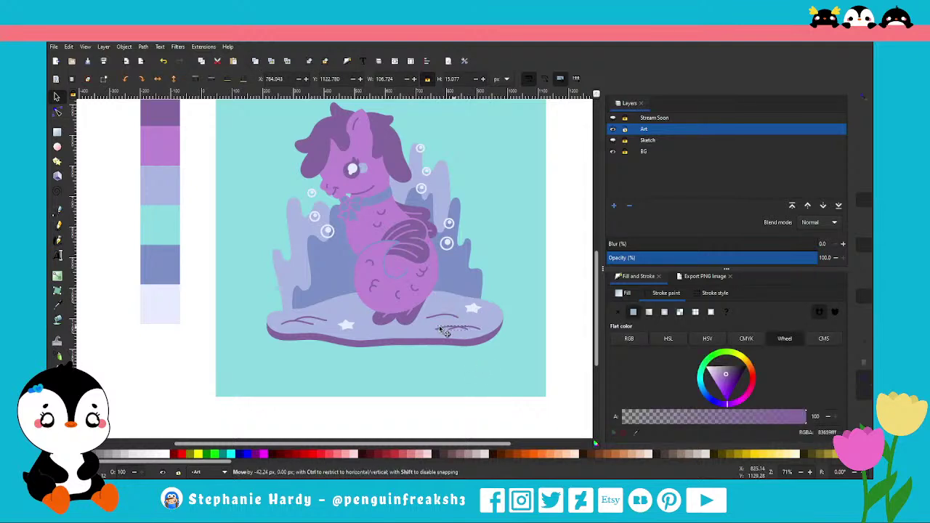
pyautogui.moveTo(465, 329); pyautogui.dragTo(358, 302)
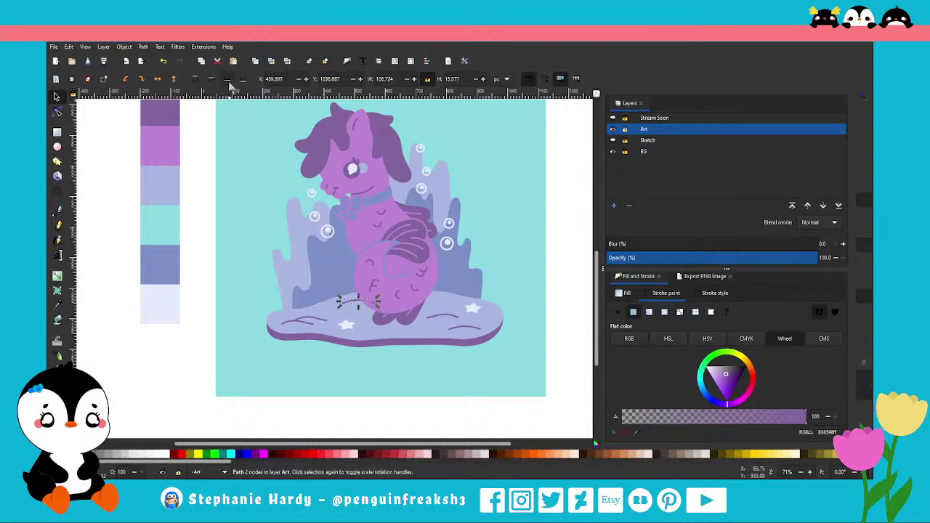
pyautogui.press('Escape')
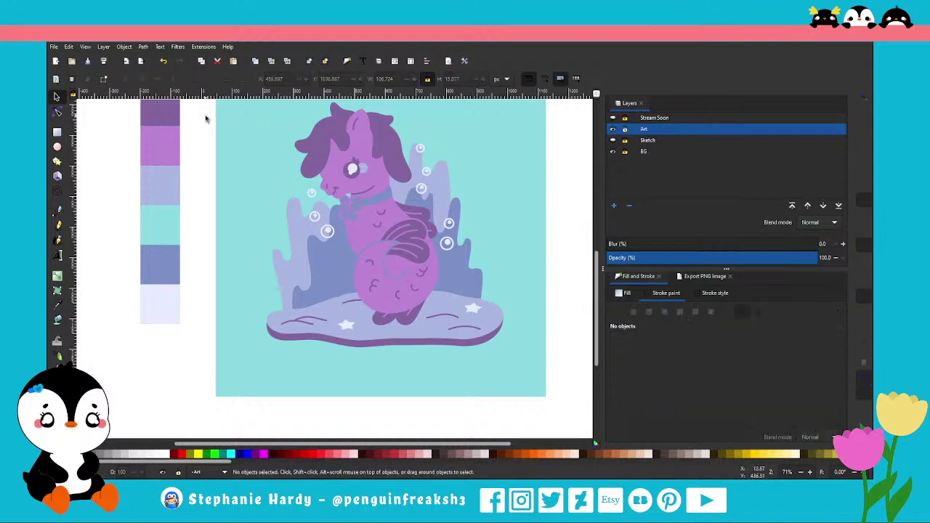
pyautogui.hotkey('ctrl', 's')
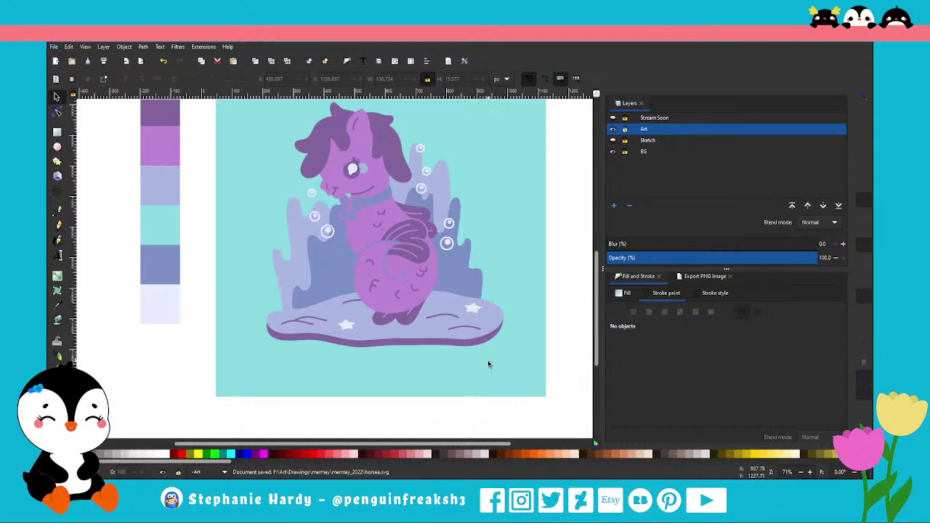
pyautogui.scroll(1, 489, 363)
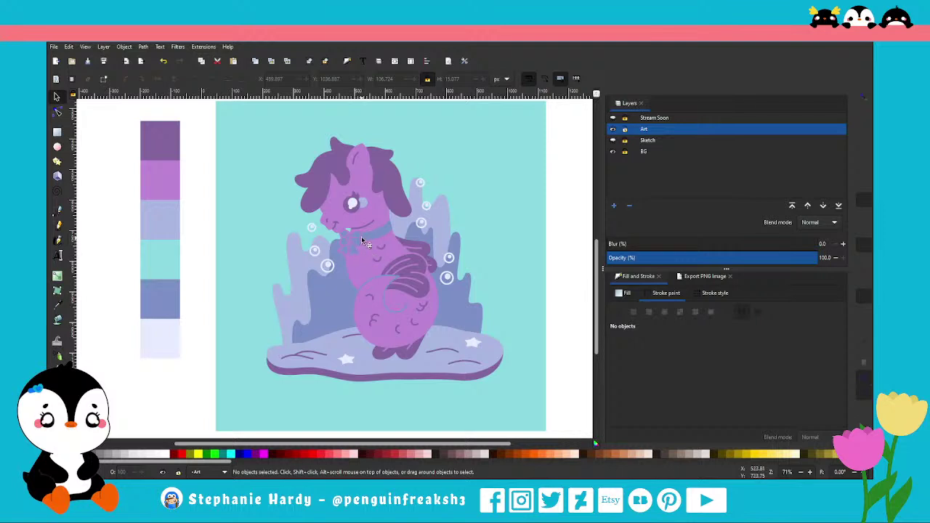
pyautogui.scroll(3, 365, 237)
# Select the seapony's collar together with all the bow pieces.
pyautogui.scroll(1, 365, 237)
pyautogui.click(374, 242)
pyautogui.keyDown('shift'); pyautogui.click(311, 240); pyautogui.keyUp('shift')
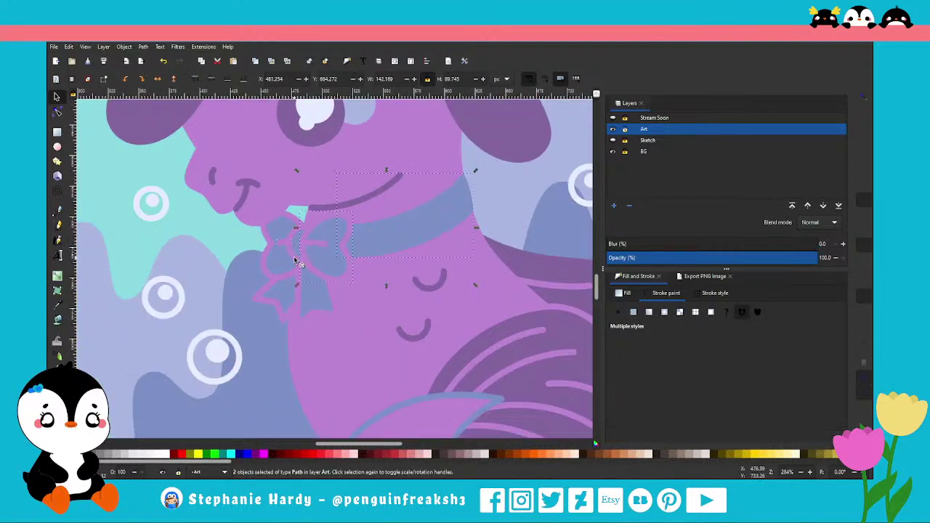
pyautogui.keyDown('shift'); pyautogui.click(297, 260); pyautogui.keyUp('shift')
pyautogui.keyDown('shift'); pyautogui.click(305, 302); pyautogui.keyUp('shift')
pyautogui.keyDown('shift'); pyautogui.click(326, 308); pyautogui.keyUp('shift')
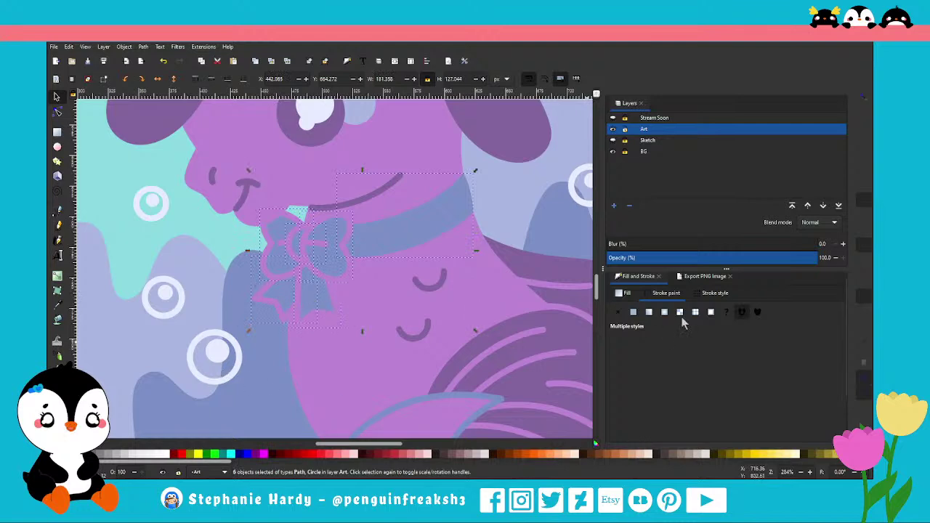
pyautogui.click(623, 293)
# Give the collar and bow the bubbles' pale near-white colour with the Dropper.
pyautogui.press('d')
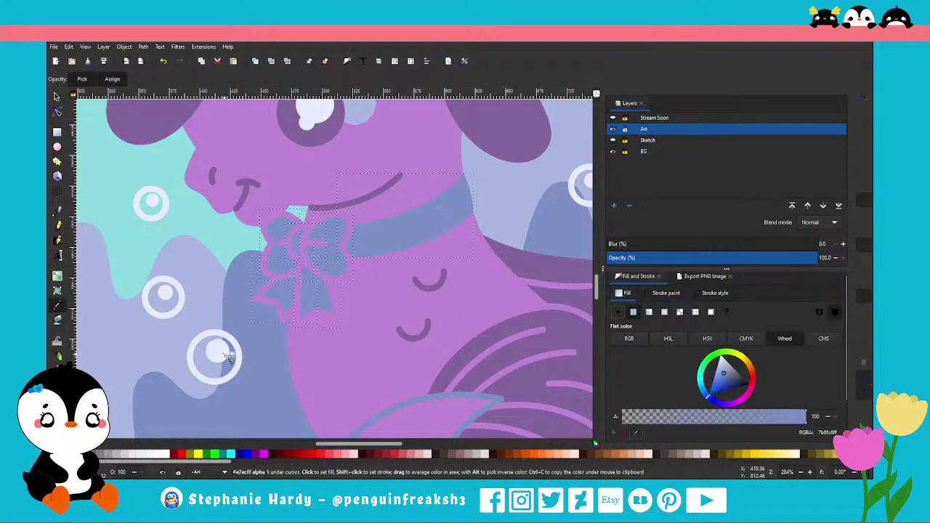
pyautogui.click(225, 355)
pyautogui.scroll(-2, 368, 274)
pyautogui.scroll(-1, 374, 270)
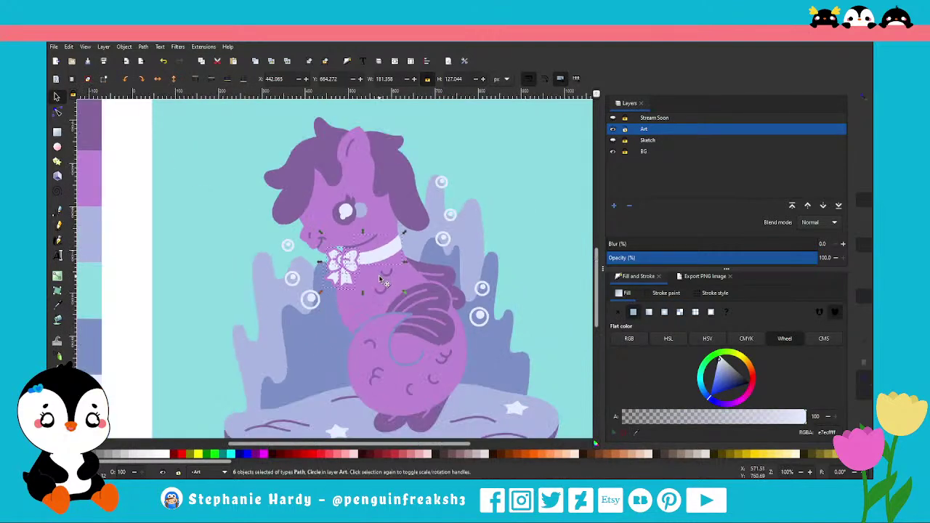
pyautogui.scroll(-1, 378, 276)
pyautogui.press('Escape')
pyautogui.scroll(-1, 480, 286)
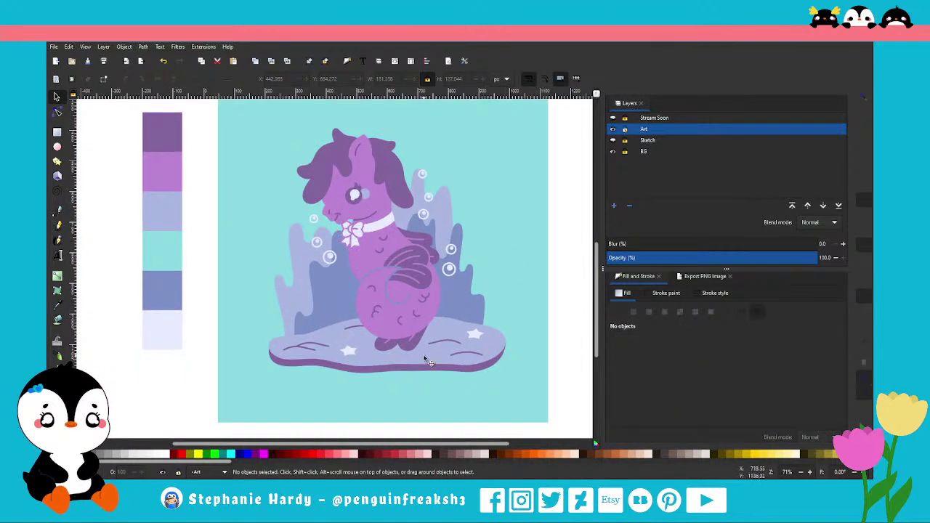
pyautogui.scroll(1, 425, 356)
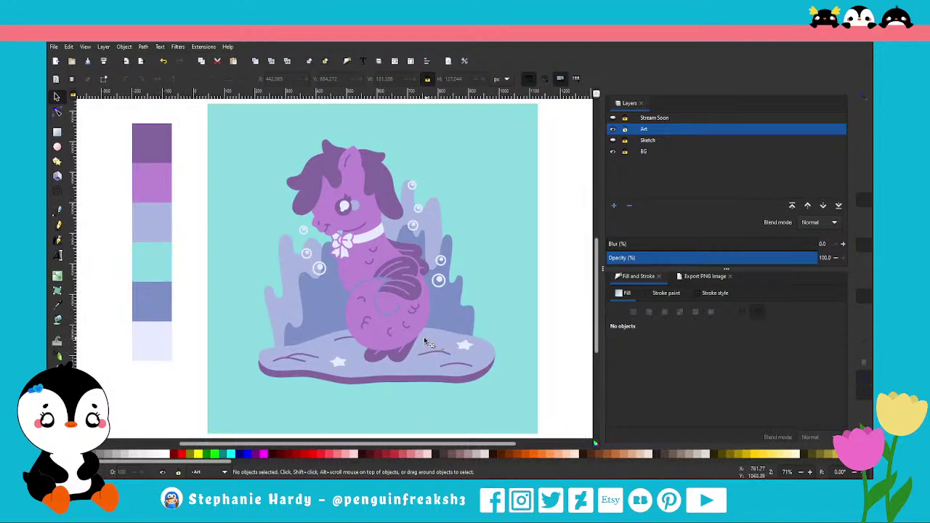
# Try filling the background seaweed with the ground's dark purple, then the blue palette swatch.
pyautogui.click(293, 269)
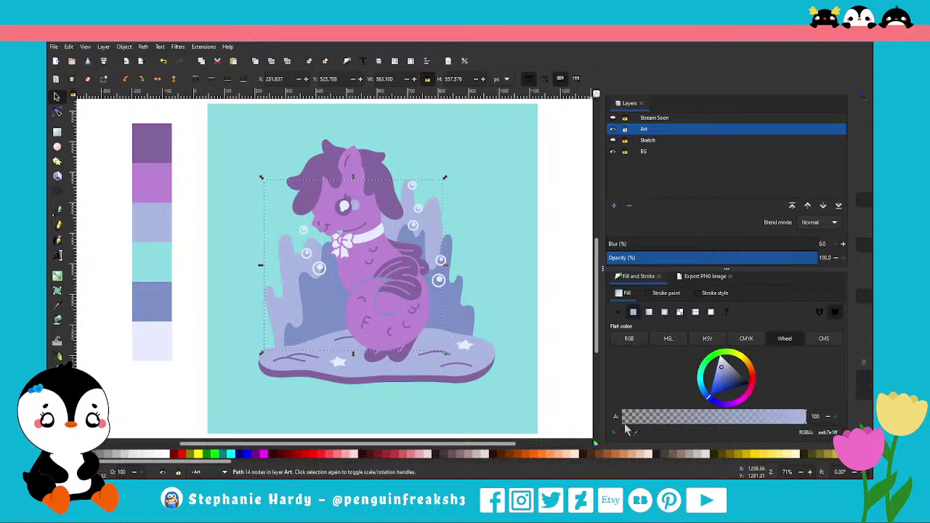
pyautogui.press('d')
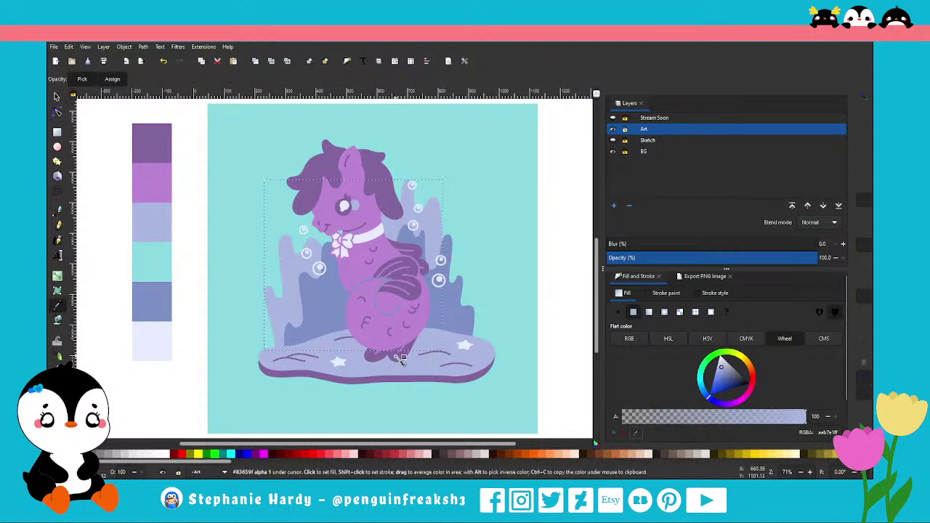
pyautogui.click(401, 359)
pyautogui.press('d')
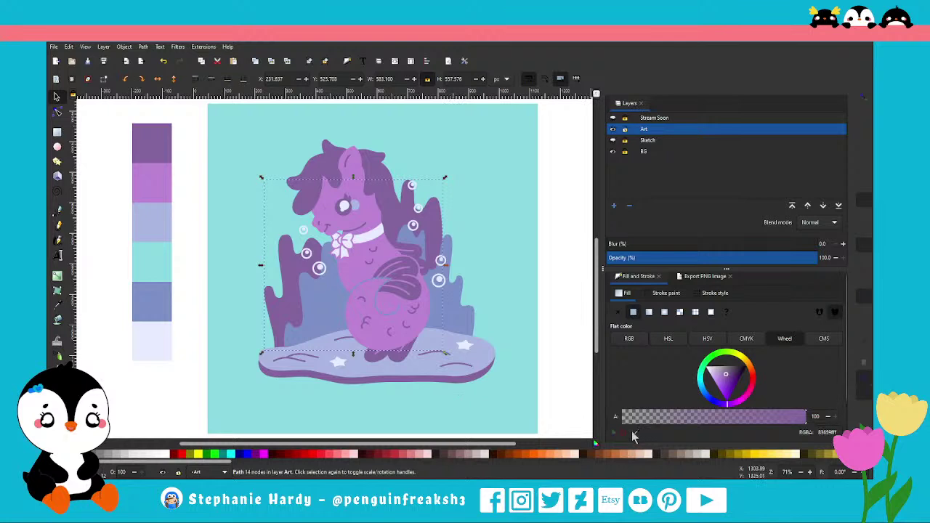
pyautogui.press('d')
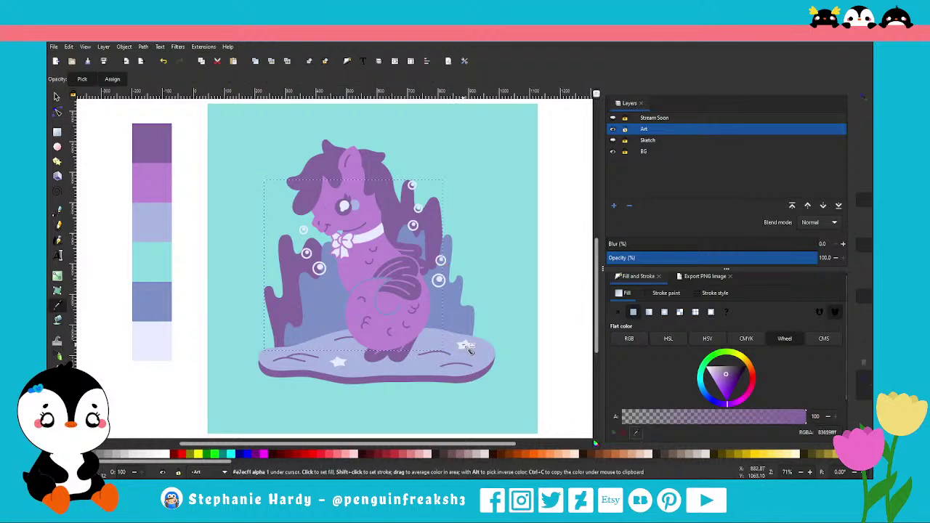
pyautogui.click(152, 306)
pyautogui.press('s')
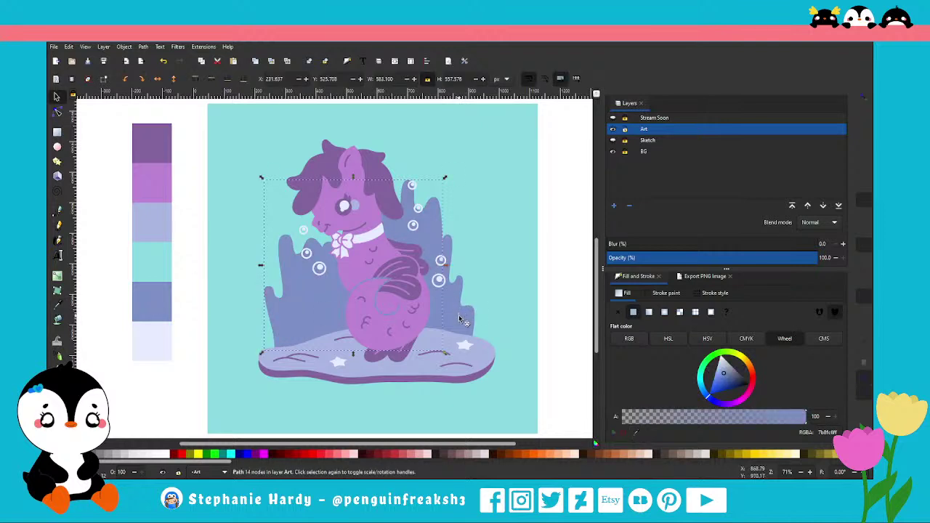
# Refill the seaweed with the light periwinkle palette colour and deselect it.
pyautogui.click(636, 434)
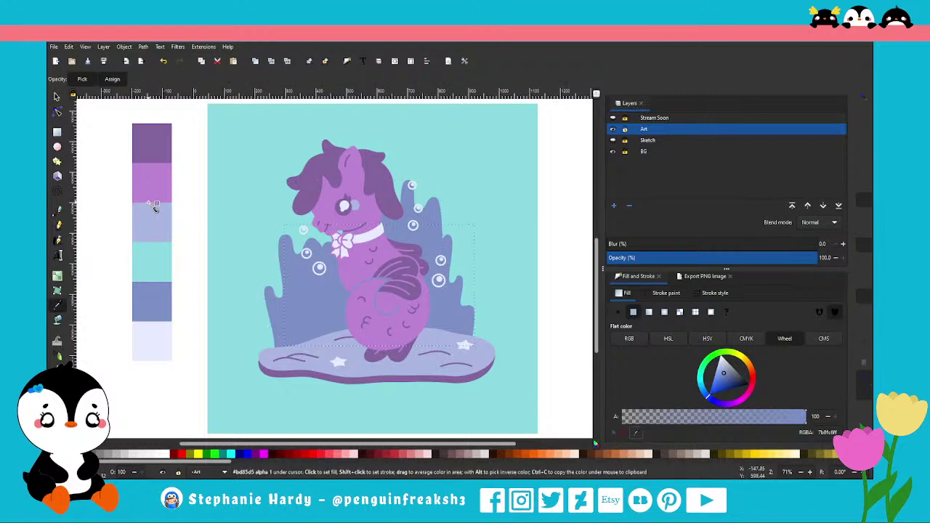
pyautogui.click(56, 97)
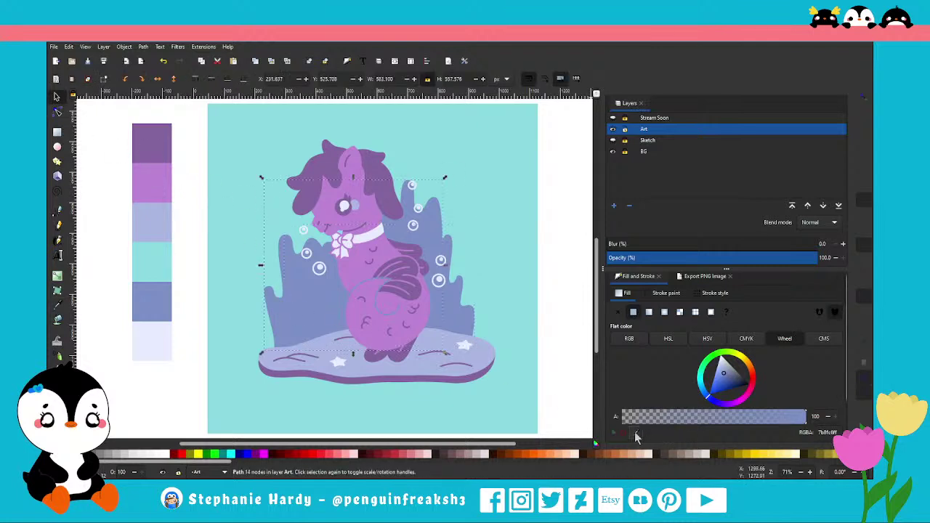
pyautogui.press('d')
pyautogui.click(154, 186)
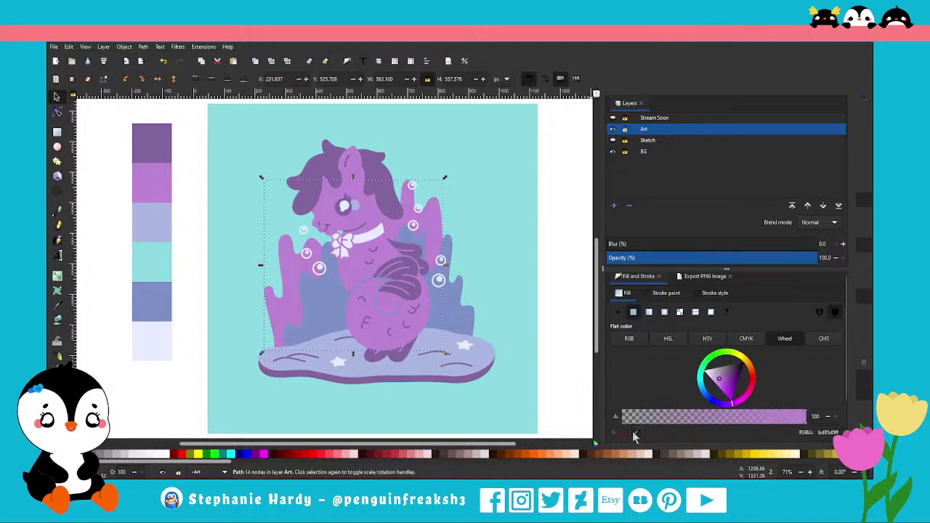
pyautogui.press('d')
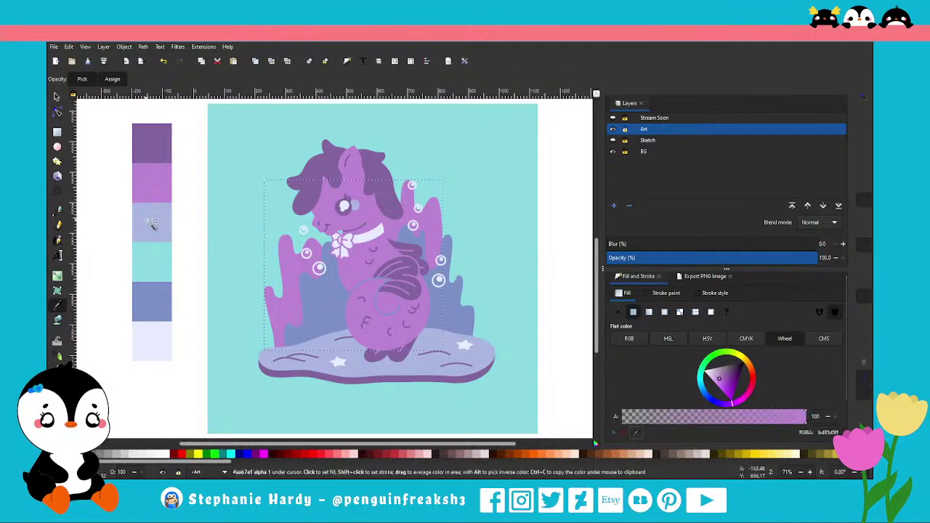
pyautogui.click(153, 225)
pyautogui.press('d')
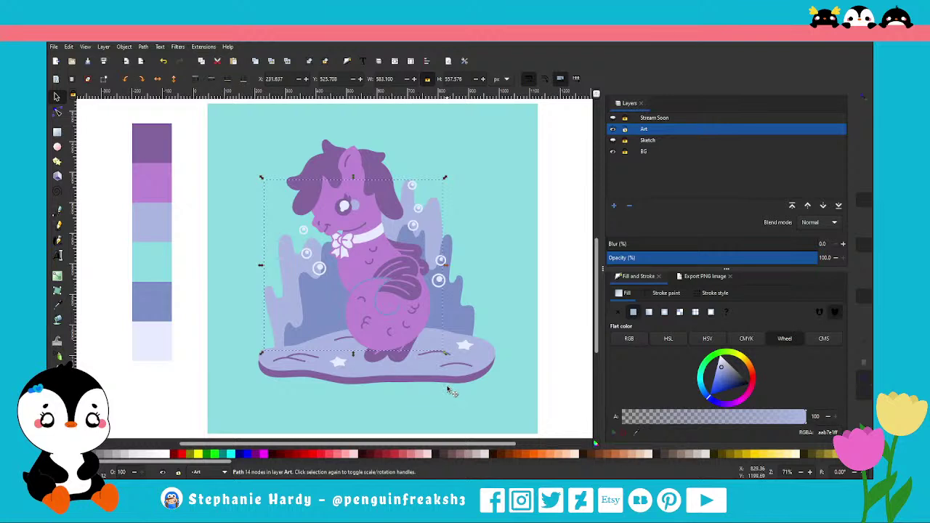
pyautogui.click(557, 318)
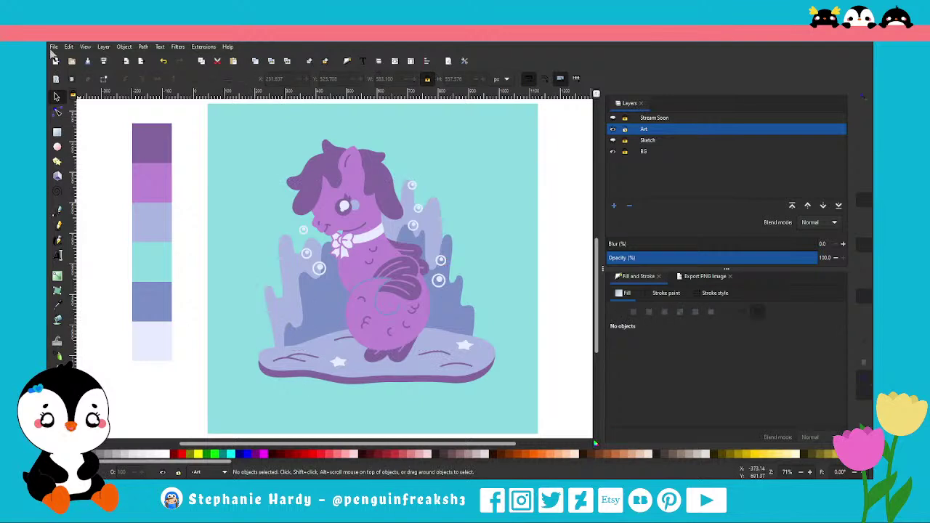
# Shift all the Art layer artwork slightly down and left, then save horsea.svg.
pyautogui.hotkey('ctrl', 's')
pyautogui.scroll(-1, 370, 275)
pyautogui.moveTo(515, 380); pyautogui.dragTo(266, 167)
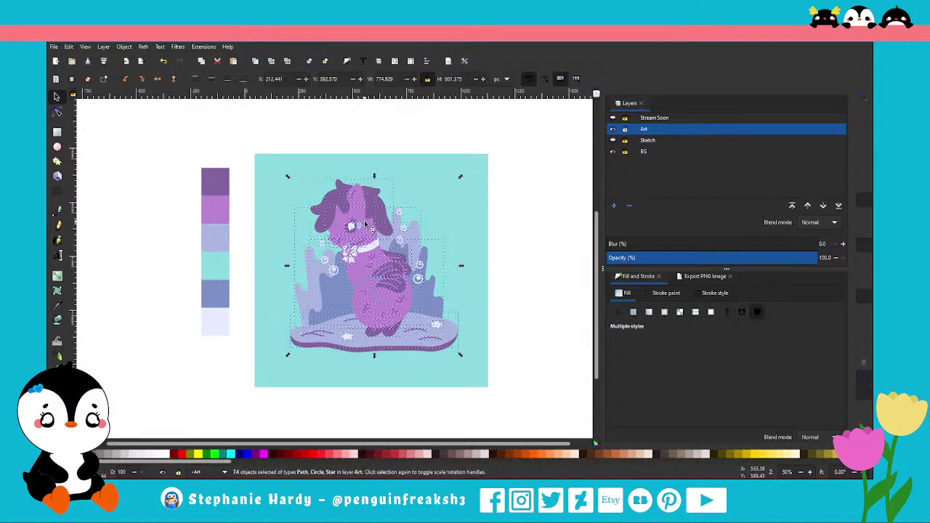
pyautogui.moveTo(365, 223); pyautogui.dragTo(367, 230)
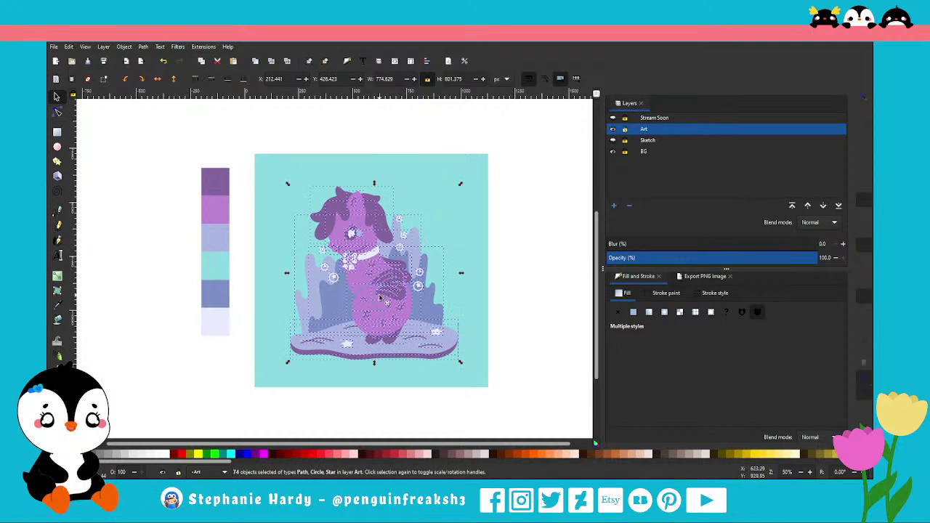
pyautogui.moveTo(376, 297); pyautogui.dragTo(380, 286)
pyautogui.press('Escape')
pyautogui.keyDown('ctrl'); pyautogui.scroll(1, 362, 311); pyautogui.keyUp('ctrl')
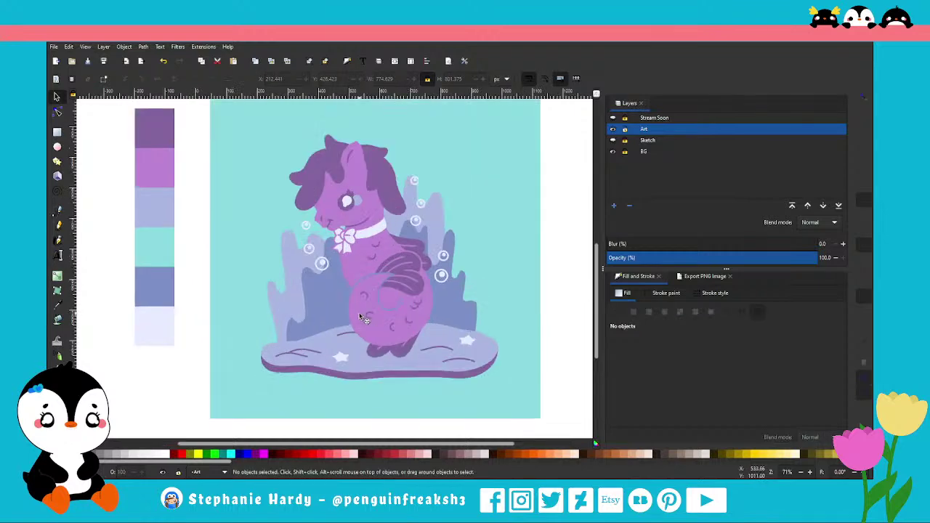
pyautogui.hotkey('ctrl', 's')
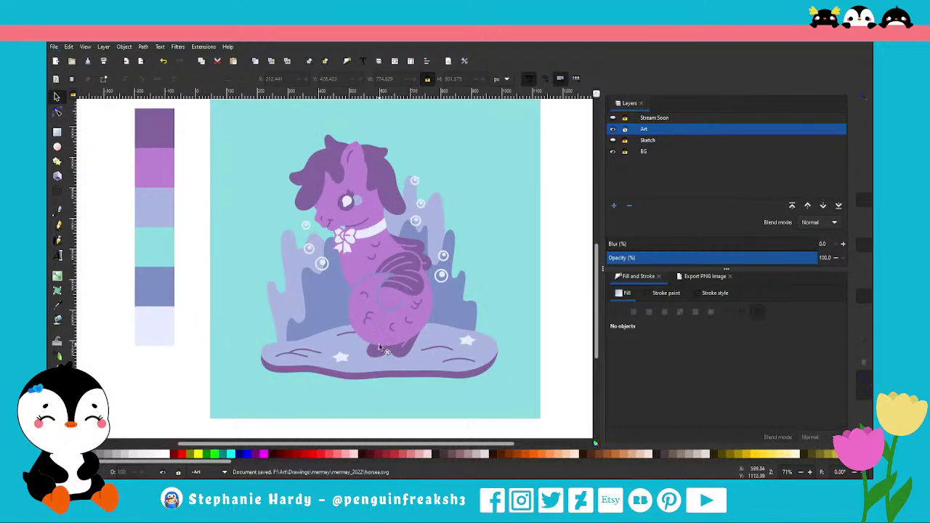
pyautogui.keyDown('ctrl'); pyautogui.scroll(2, 394, 395); pyautogui.keyUp('ctrl')
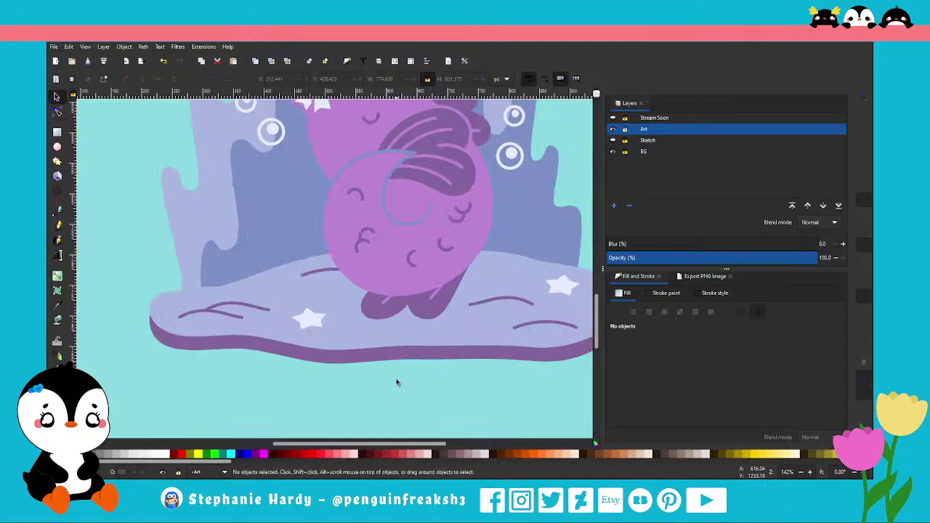
# Drag the blue tail swirl's end node slightly up into the dark fin.
pyautogui.scroll(-1, 398, 383)
pyautogui.scroll(2, 396, 382)
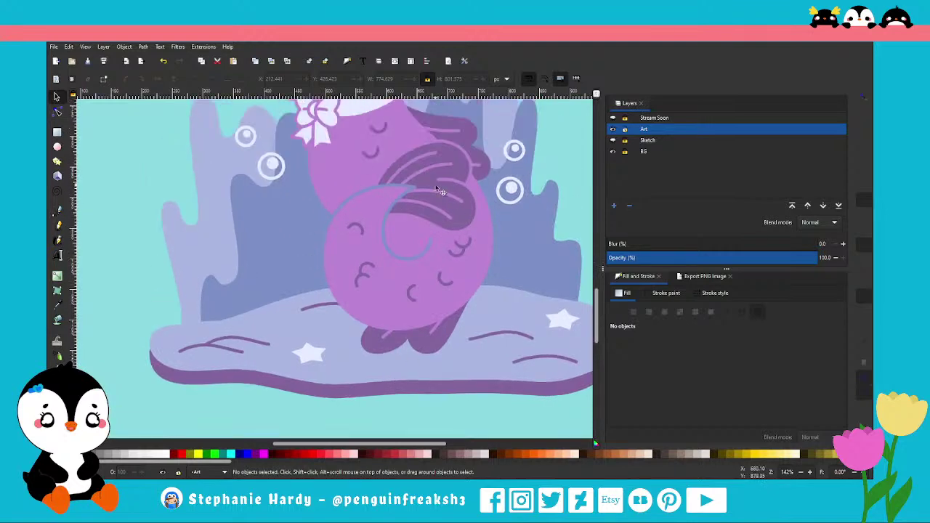
pyautogui.keyDown('ctrl'); pyautogui.scroll(2, 429, 184); pyautogui.keyUp('ctrl')
pyautogui.keyDown('ctrl'); pyautogui.scroll(1, 426, 184); pyautogui.keyUp('ctrl')
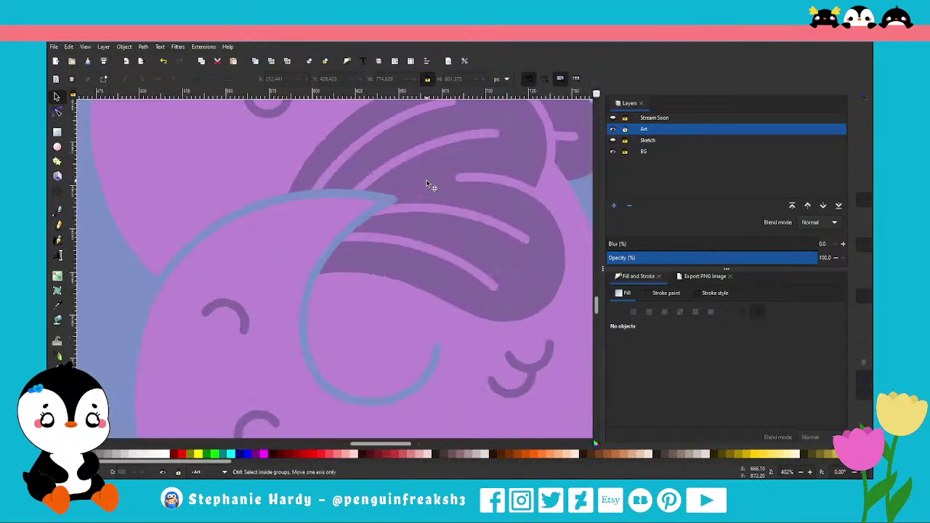
pyautogui.click(57, 111)
pyautogui.click(366, 209)
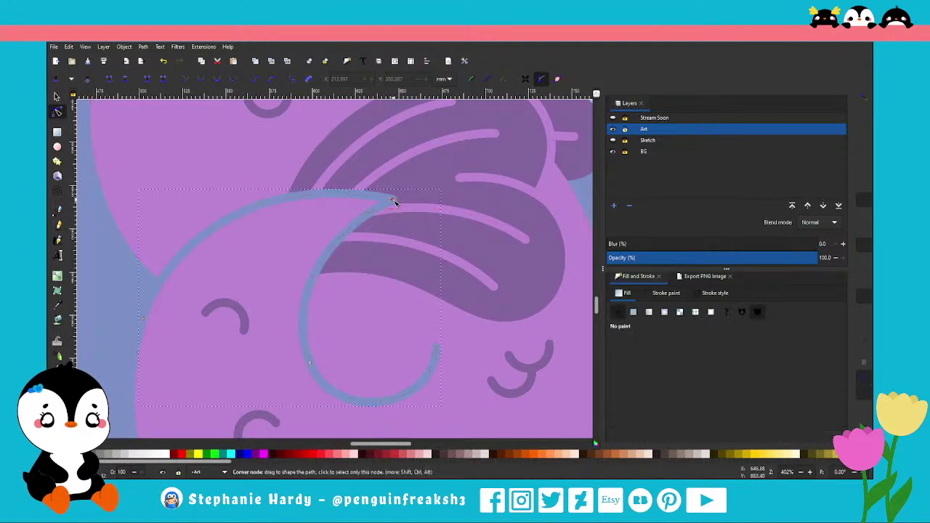
pyautogui.moveTo(393, 200); pyautogui.dragTo(391, 193)
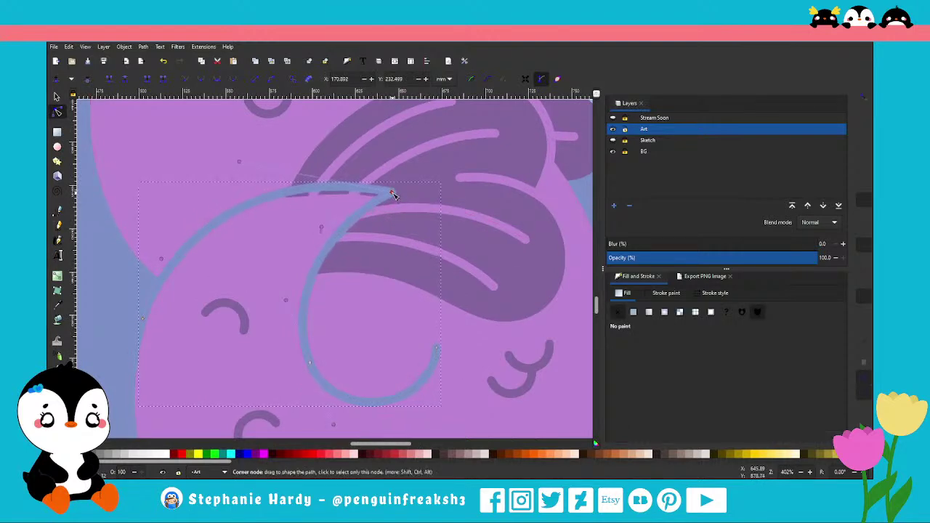
# Inspect the pink body, dark tail fin and light fin stripe paths with the Node tool.
pyautogui.click(349, 211)
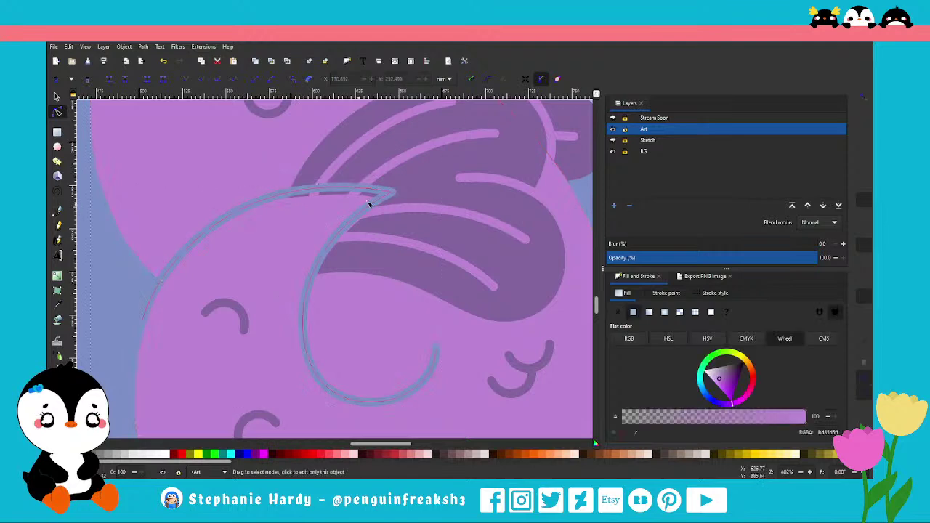
pyautogui.click(409, 190)
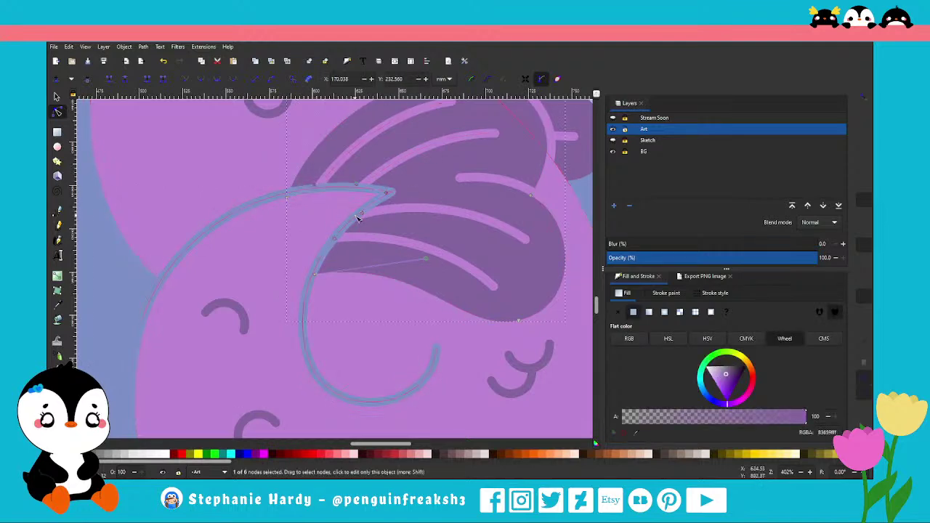
pyautogui.click(361, 215)
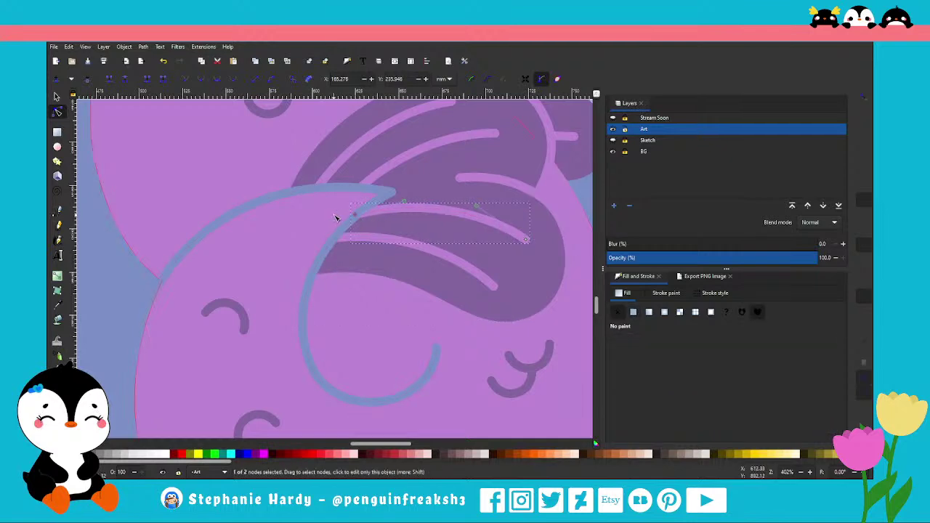
pyautogui.scroll(-1, 339, 211)
pyautogui.scroll(-2, 339, 211)
pyautogui.scroll(-1, 408, 263)
# Type the artist's handle as a signature below the ground in Chela One font.
pyautogui.press('s')
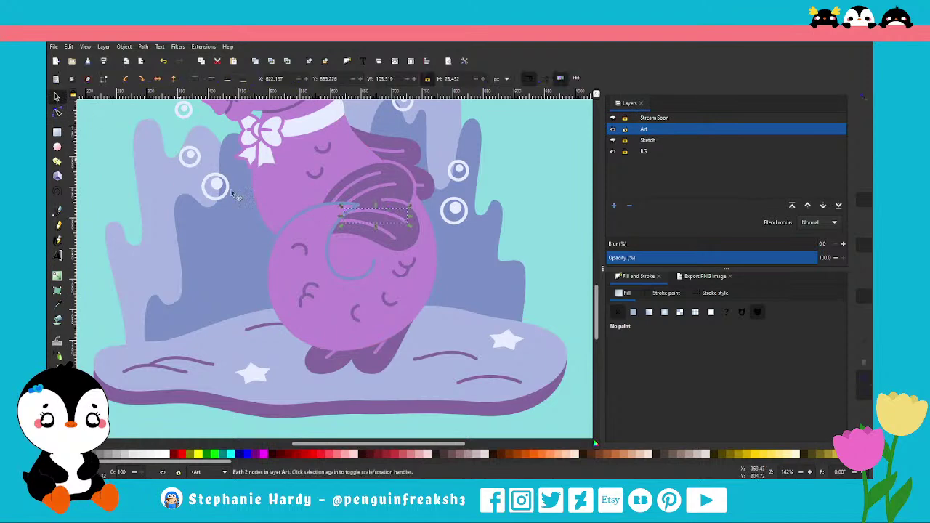
pyautogui.click(552, 280)
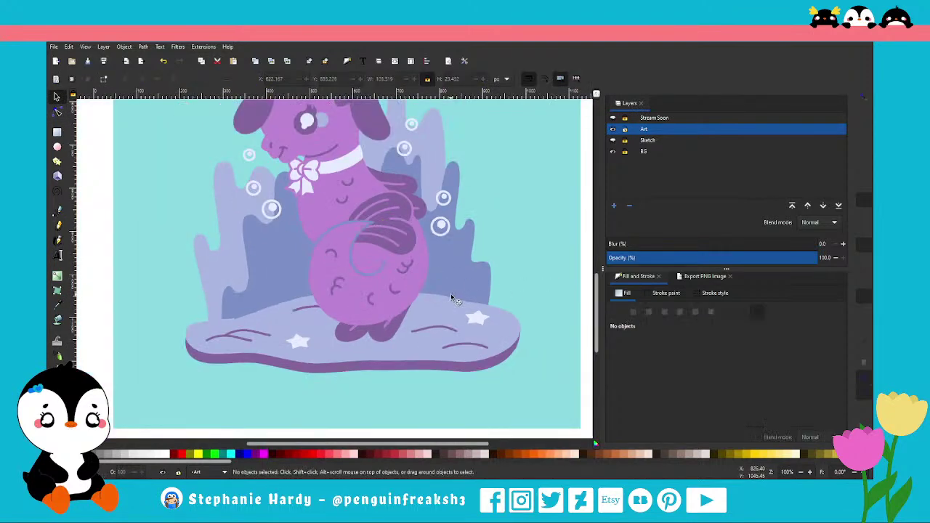
pyautogui.scroll(-3, 321, 333)
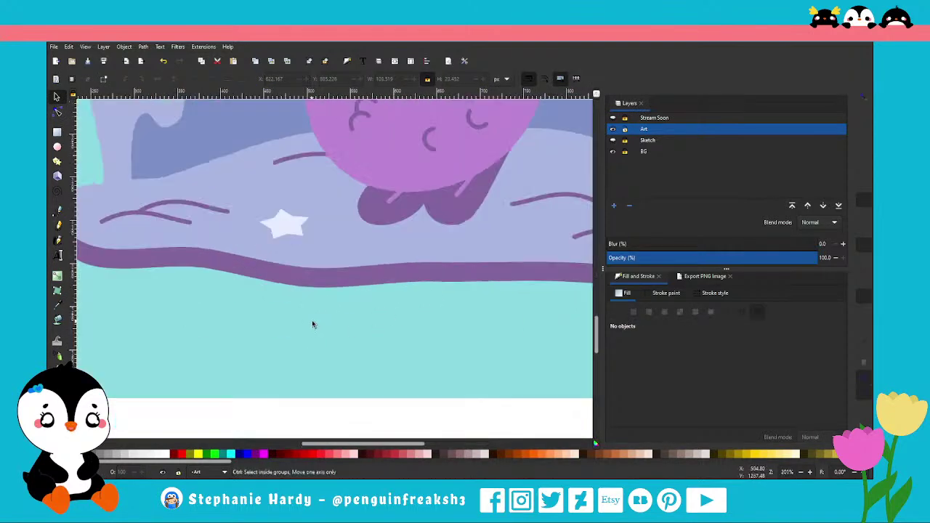
pyautogui.scroll(2, 315, 318)
pyautogui.click(60, 256)
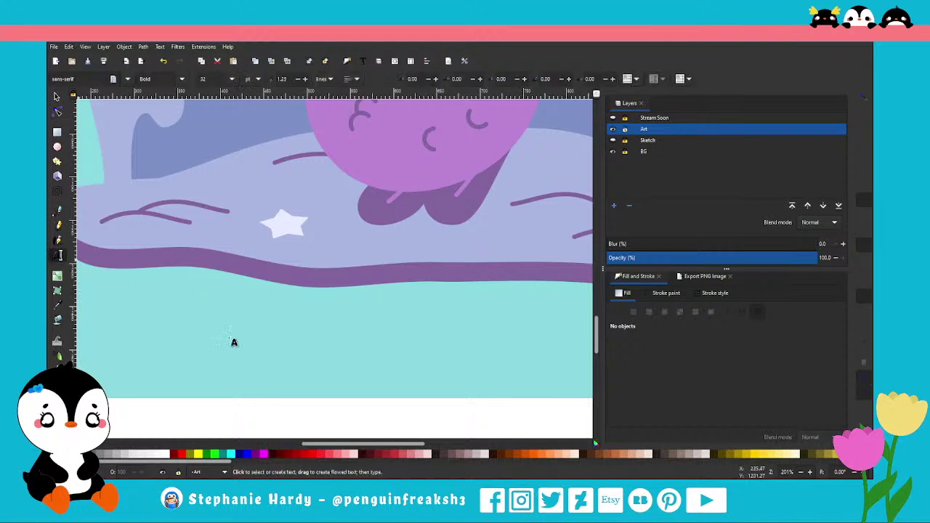
pyautogui.click(230, 335)
pyautogui.write('@')
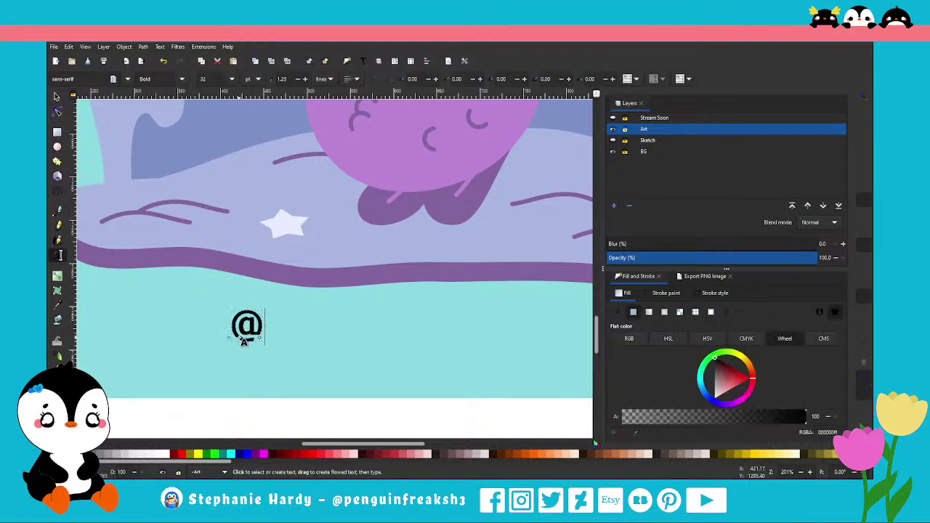
pyautogui.write('penguinf')
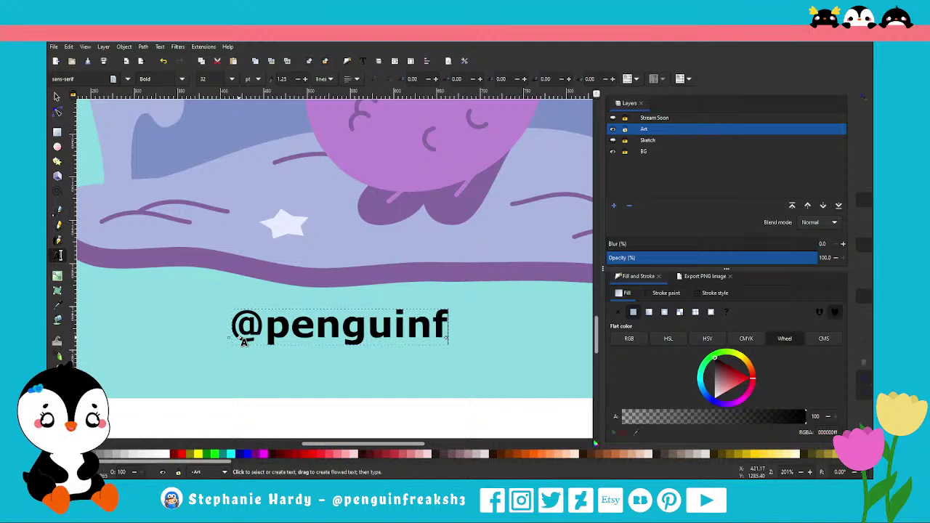
pyautogui.write('reak')
pyautogui.write('s')
pyautogui.press('BackSpace')
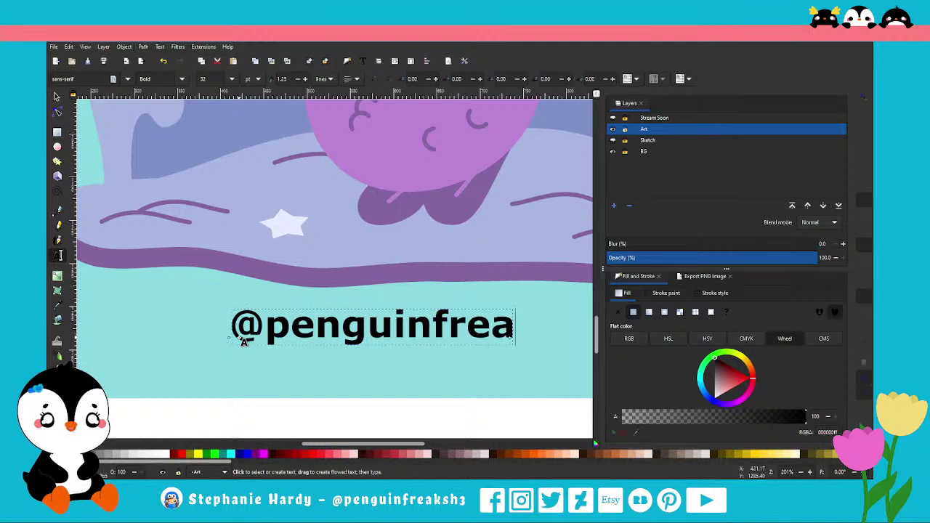
pyautogui.write('ksh')
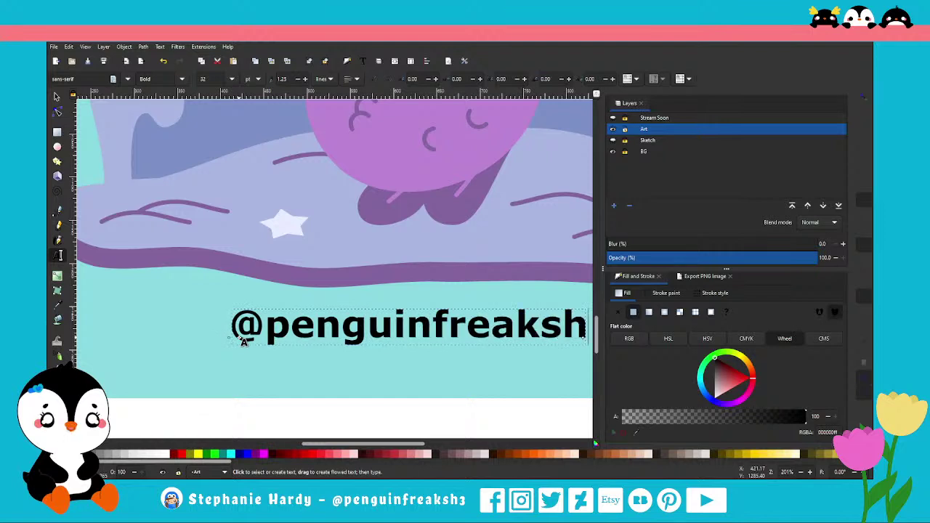
pyautogui.write('3')
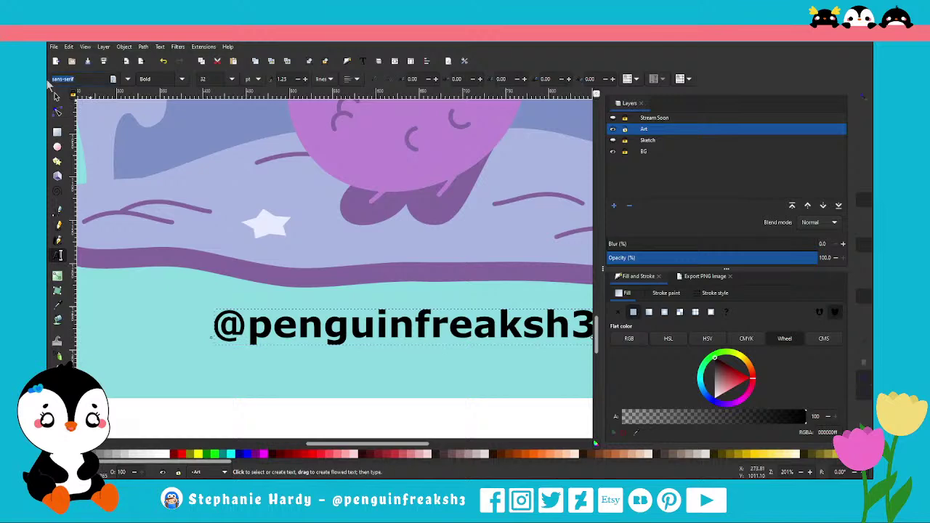
pyautogui.press('Tab')
pyautogui.write('chel')
pyautogui.write('Chela One')
pyautogui.press('Return')
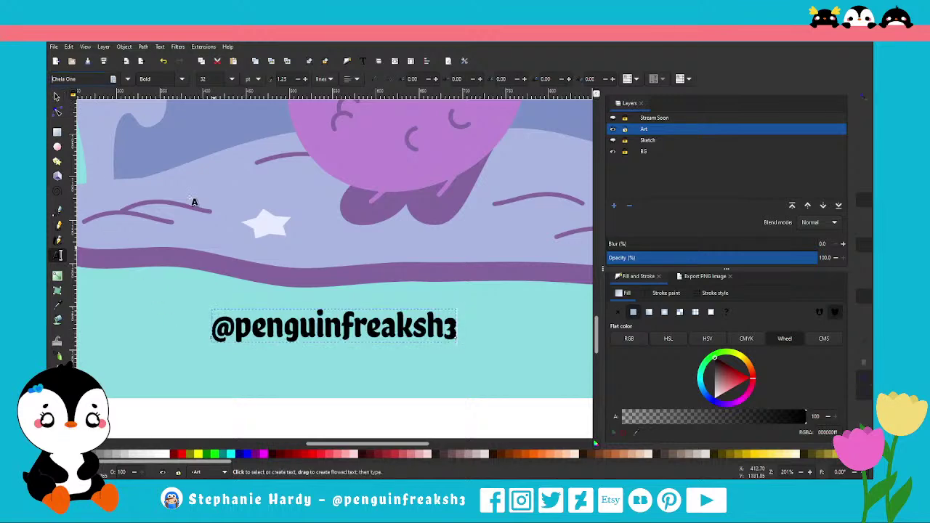
# Shrink and shift the signature right, fill it with sampled dark purple, and set letter spacing 3.
pyautogui.click(56, 96)
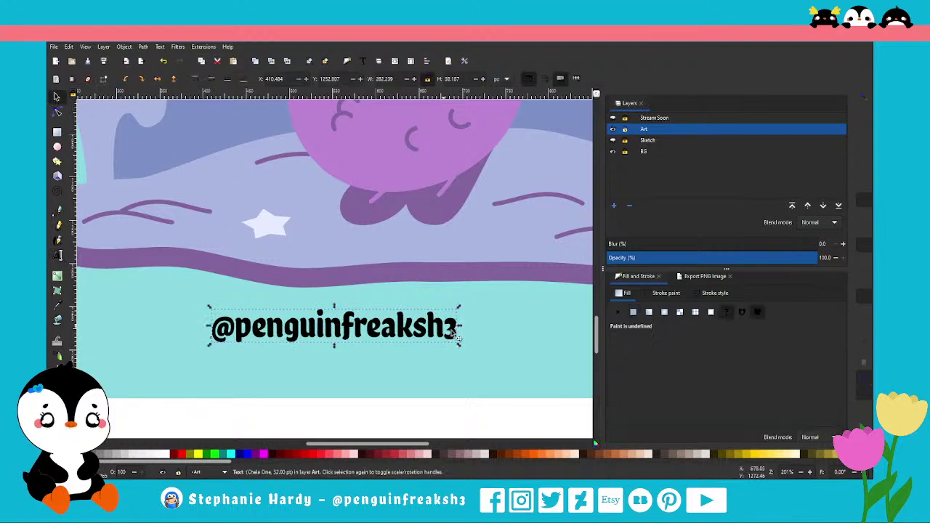
pyautogui.moveTo(459, 345)
pyautogui.mouseDown()
pyautogui.moveTo(357, 323)
pyautogui.moveTo(494, 324)
pyautogui.mouseUp()
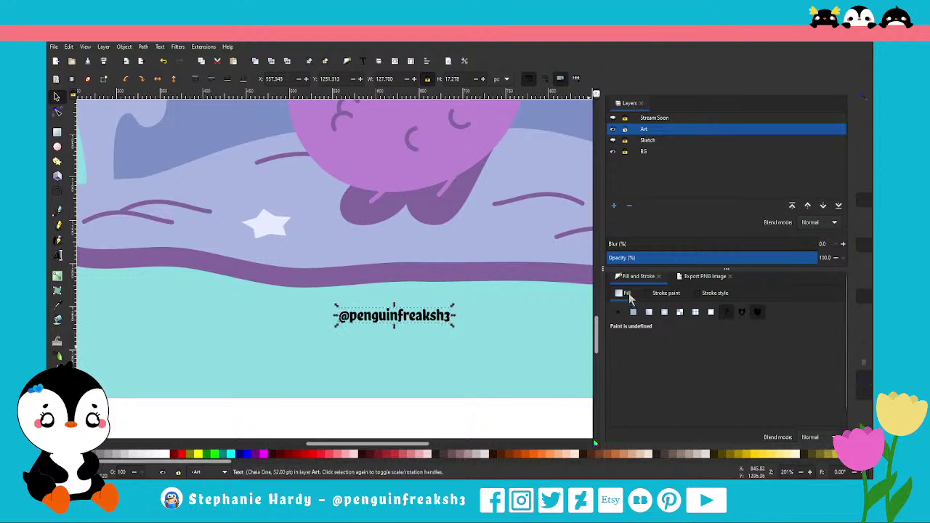
pyautogui.click(626, 293)
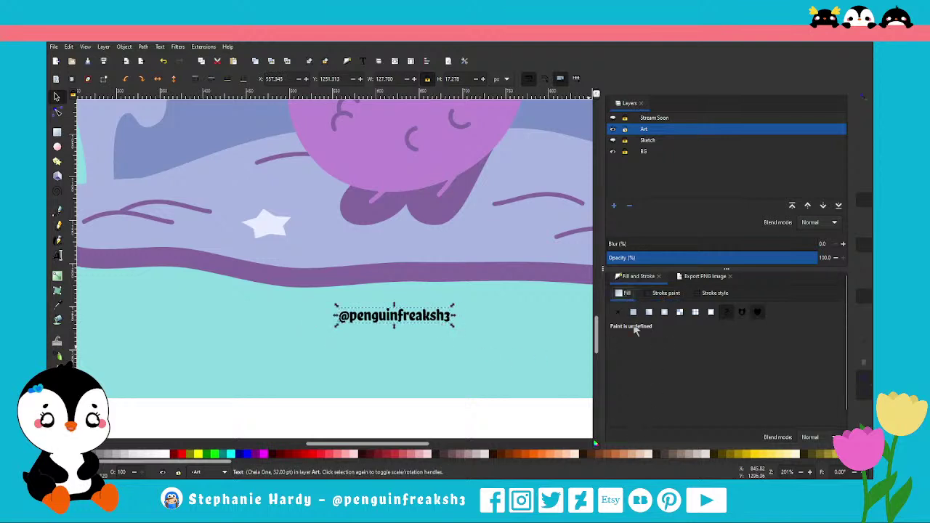
pyautogui.click(632, 312)
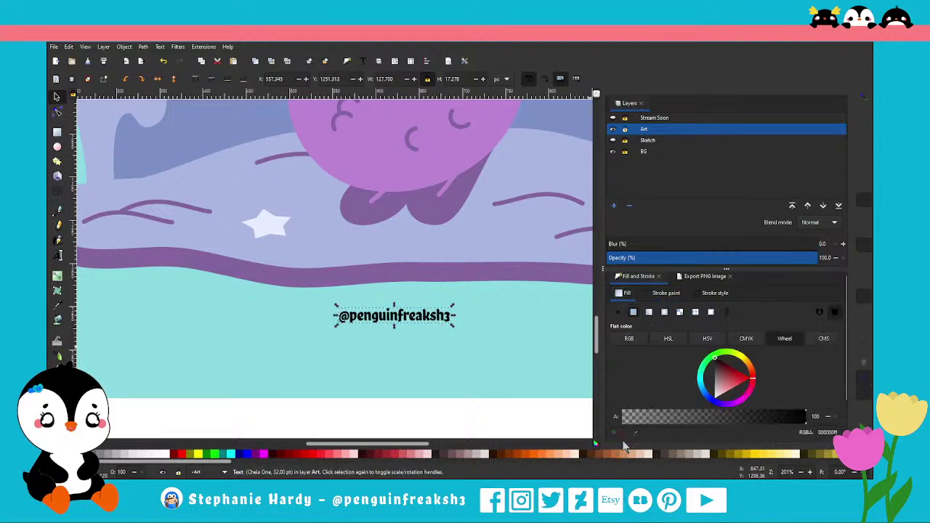
pyautogui.click(635, 432)
pyautogui.moveTo(526, 280); pyautogui.dragTo(528, 282)
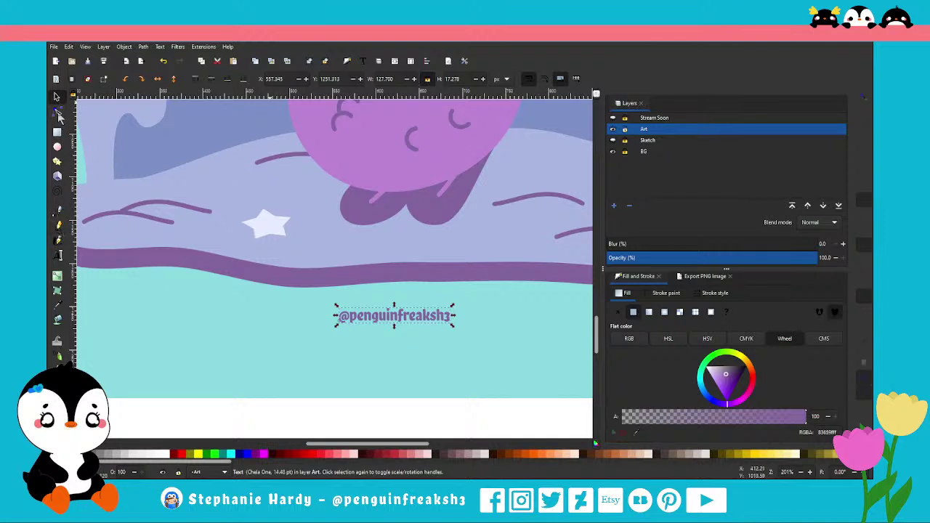
pyautogui.click(57, 255)
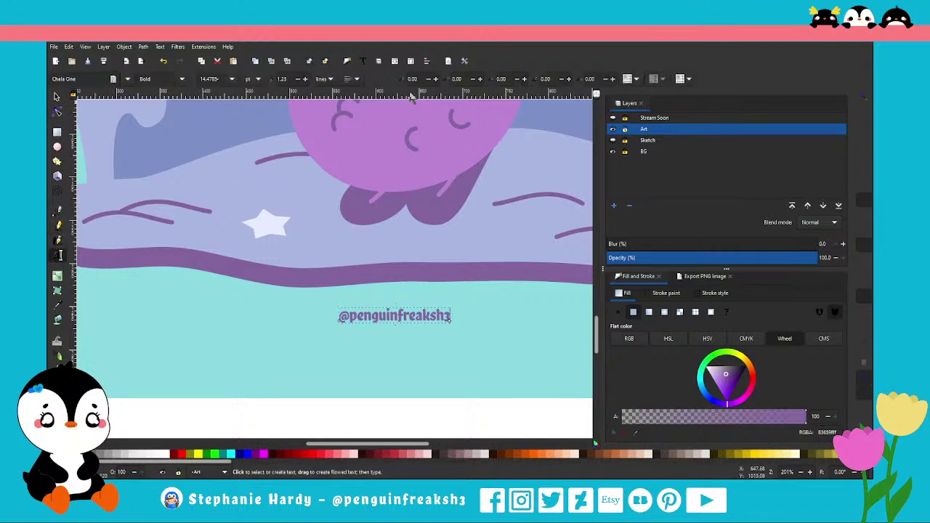
pyautogui.write('3')
pyautogui.press('Return')
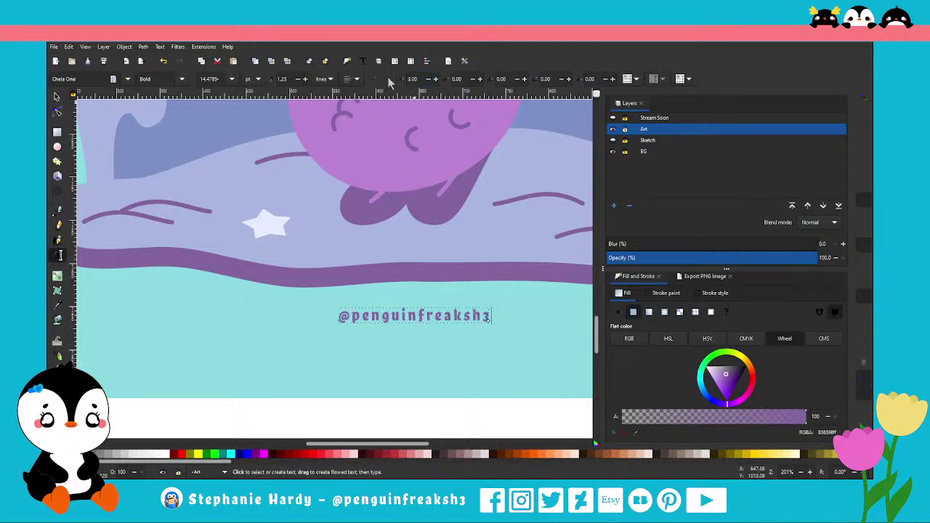
# Draw a thin horizontal line beneath the ground and put the signature text on it.
pyautogui.click(58, 215)
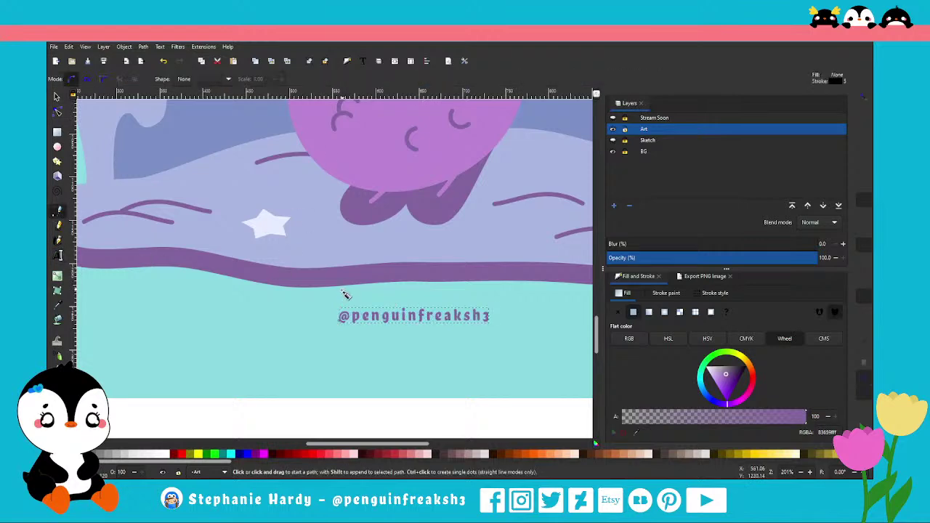
pyautogui.press('1')
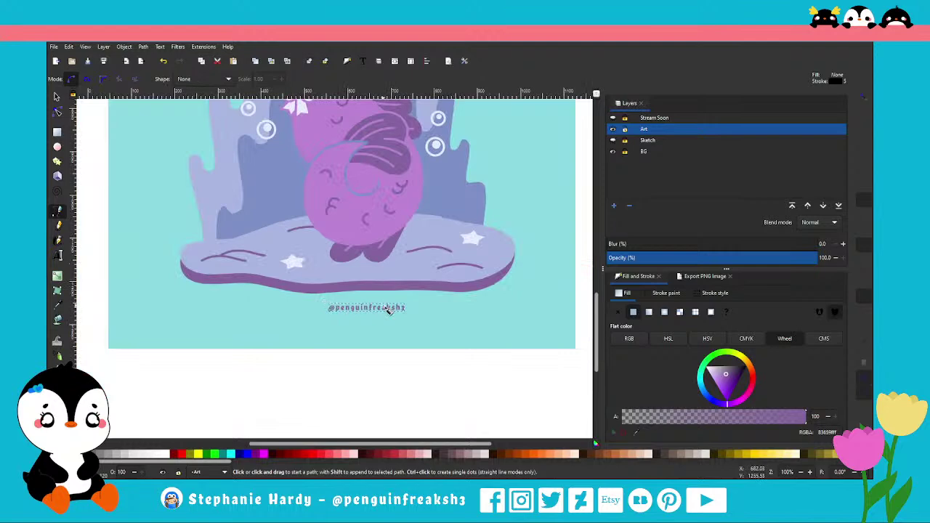
pyautogui.scroll(2, 440, 303)
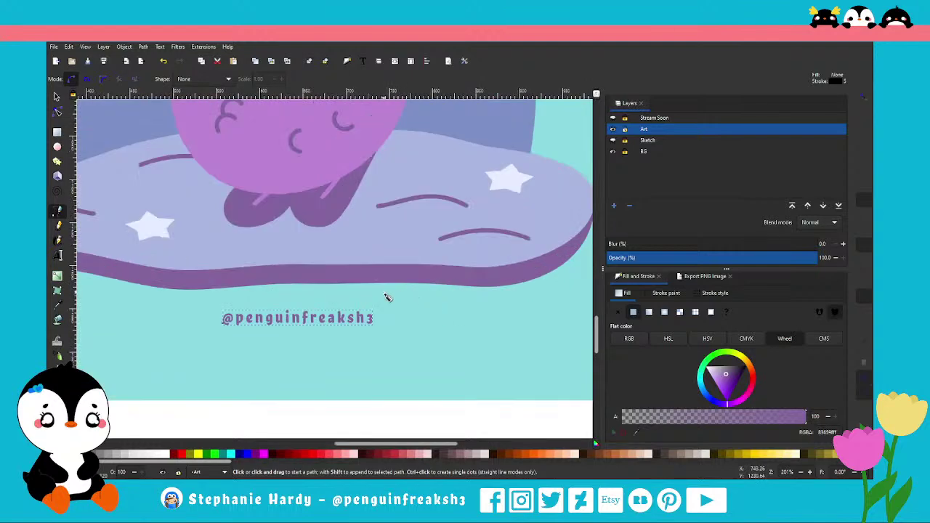
pyautogui.click(383, 293)
pyautogui.doubleClick(531, 294)
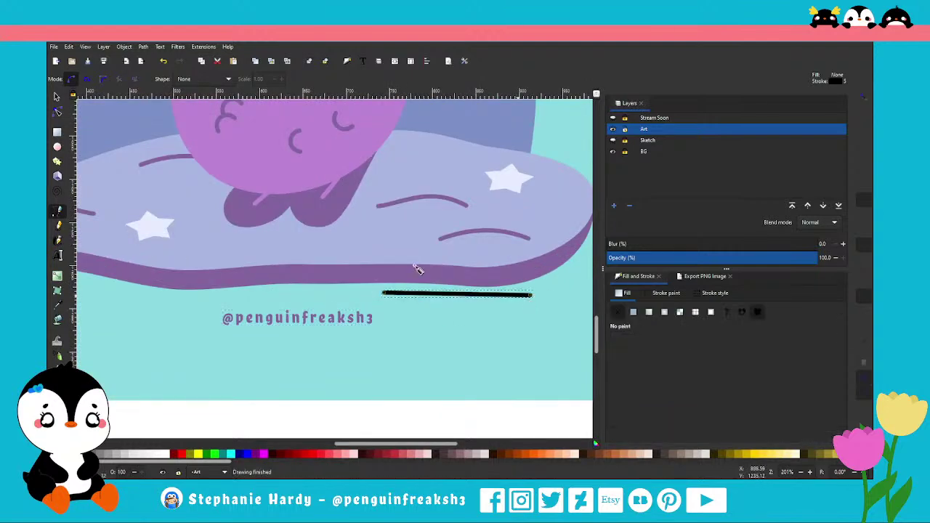
pyautogui.press('s')
pyautogui.click(715, 294)
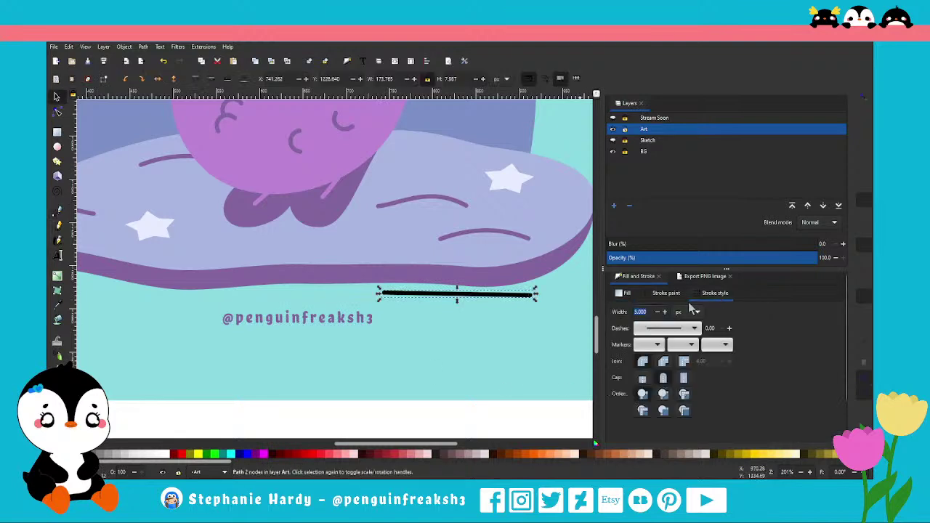
pyautogui.write('1.000')
pyautogui.press('Return')
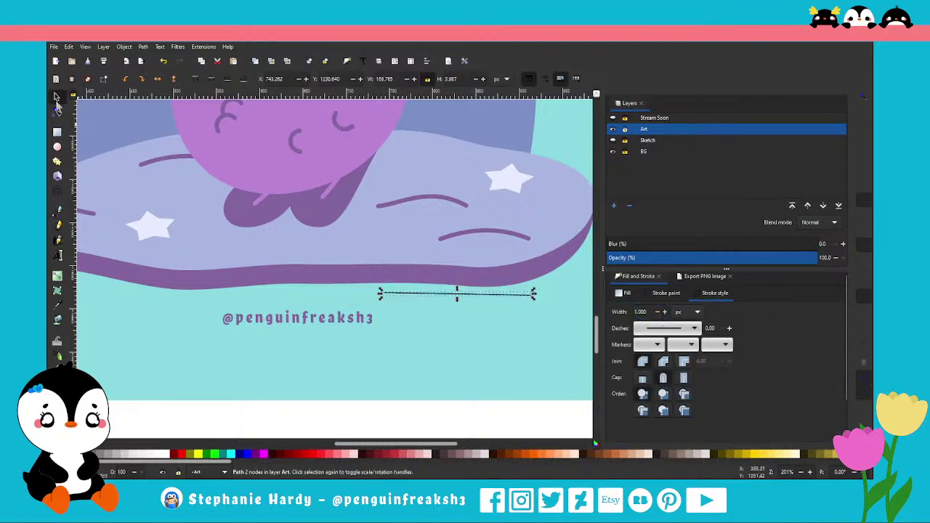
pyautogui.keyDown('shift'); pyautogui.click(295, 331); pyautogui.keyUp('shift')
pyautogui.click(160, 46)
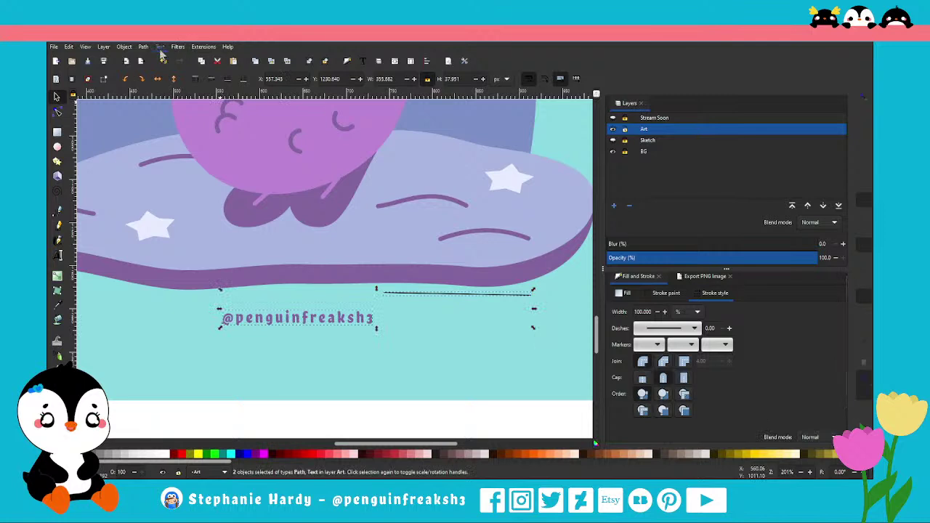
pyautogui.click(178, 97)
# Lower the text path's ends and bend it into a gentle curve.
pyautogui.click(57, 113)
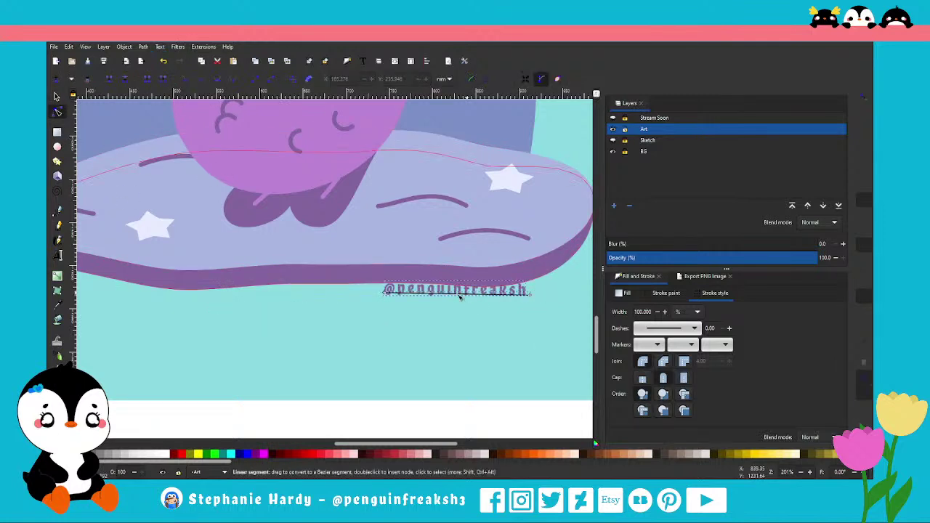
pyautogui.moveTo(386, 292); pyautogui.dragTo(372, 297)
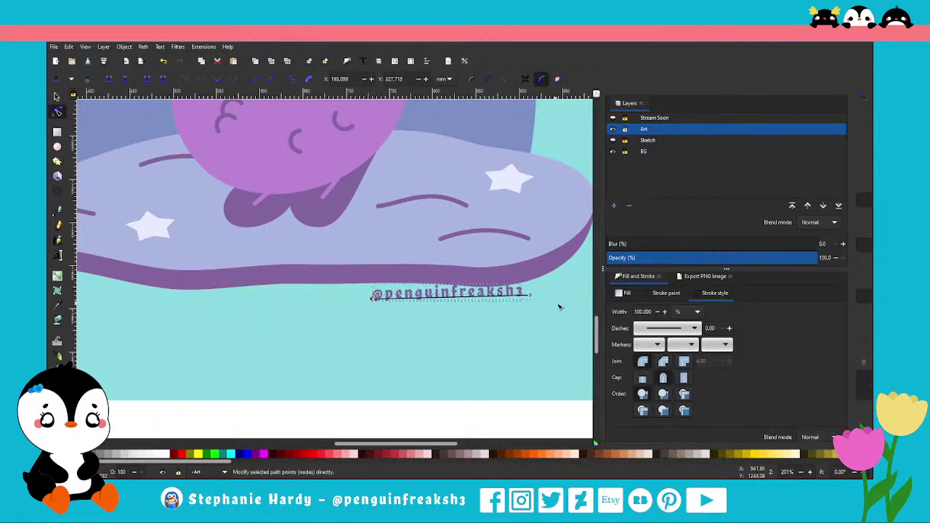
pyautogui.moveTo(532, 293)
pyautogui.mouseDown()
pyautogui.moveTo(513, 303)
pyautogui.moveTo(536, 303)
pyautogui.mouseUp()
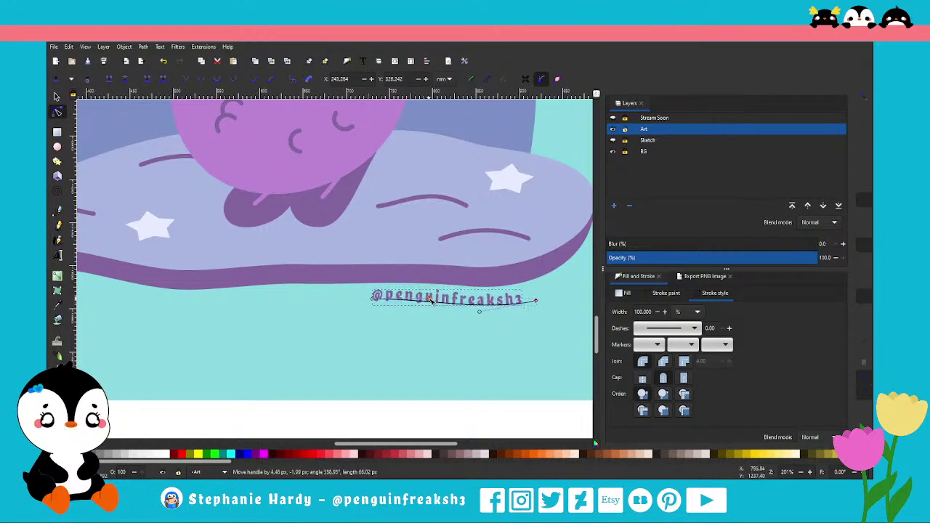
pyautogui.moveTo(480, 311); pyautogui.dragTo(474, 314)
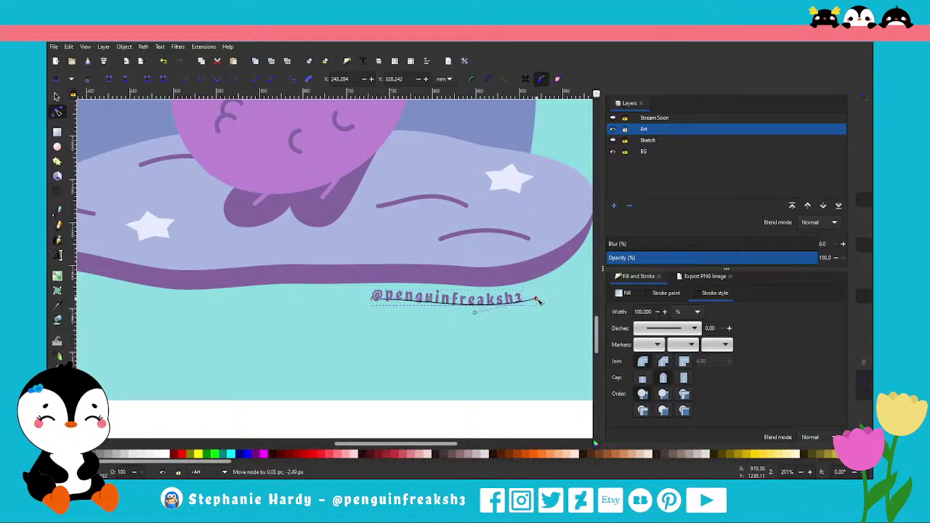
pyautogui.moveTo(475, 314); pyautogui.dragTo(475, 314)
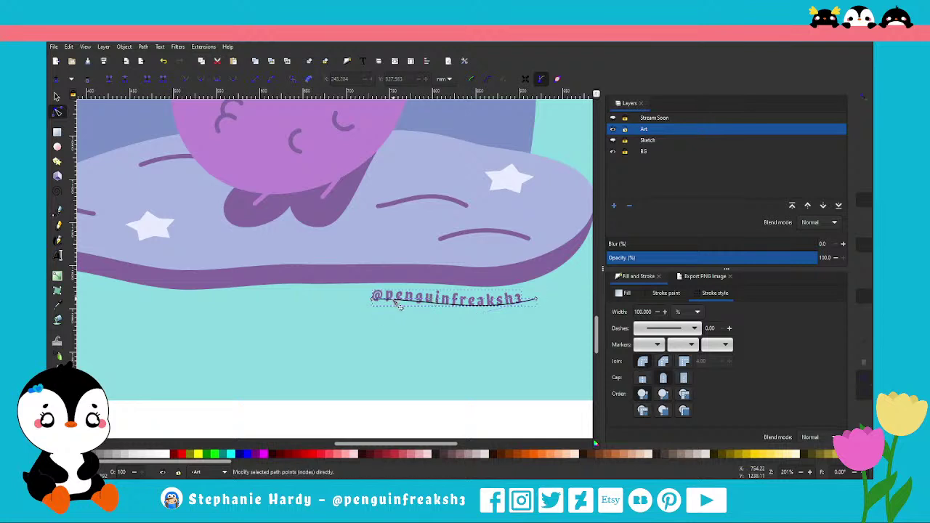
pyautogui.click(371, 298)
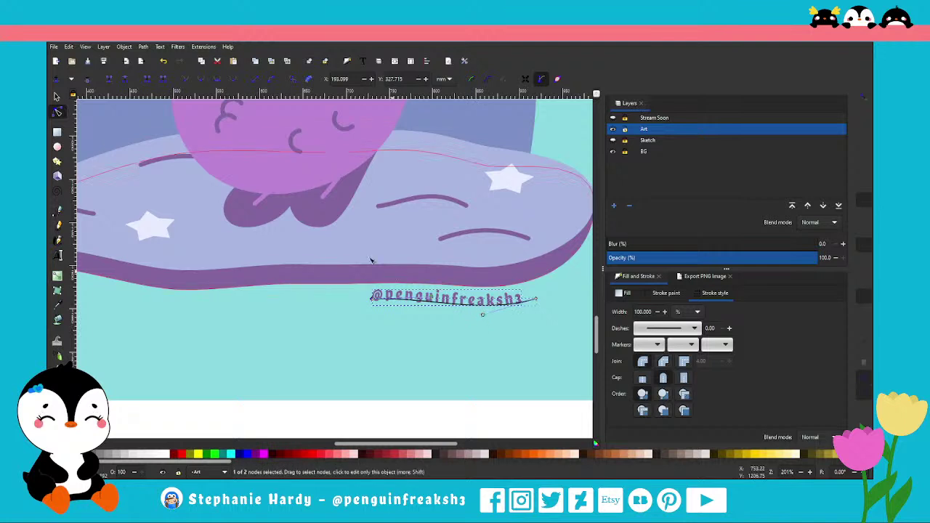
# Fade out the guide line under the signature, fit the page in view, and save horsea.svg.
pyautogui.press('s')
pyautogui.click(538, 303)
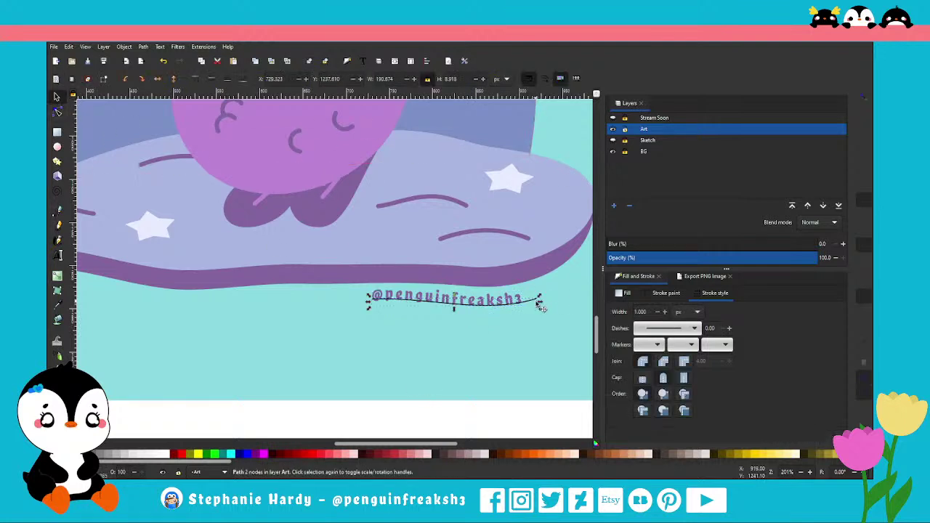
pyautogui.scroll(-2, 742, 372)
pyautogui.scroll(-1, 683, 404)
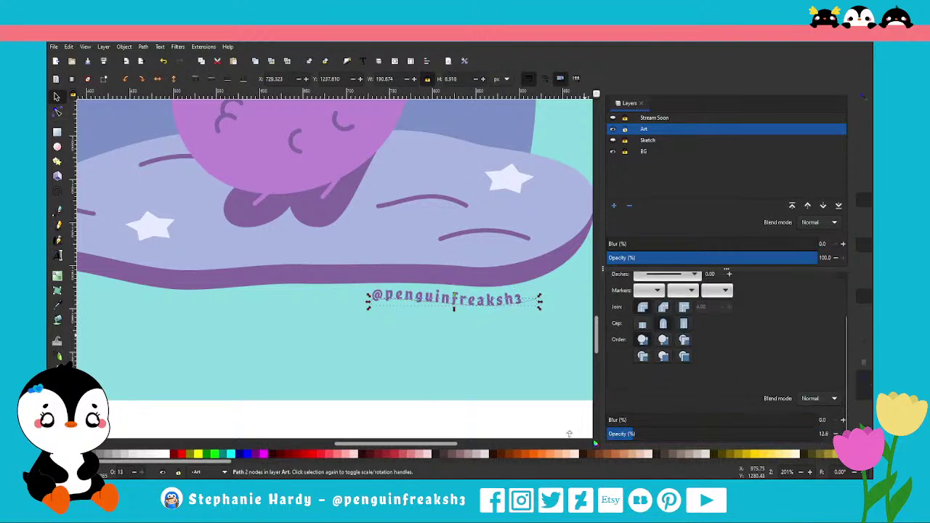
pyautogui.press('Escape')
pyautogui.press('5')
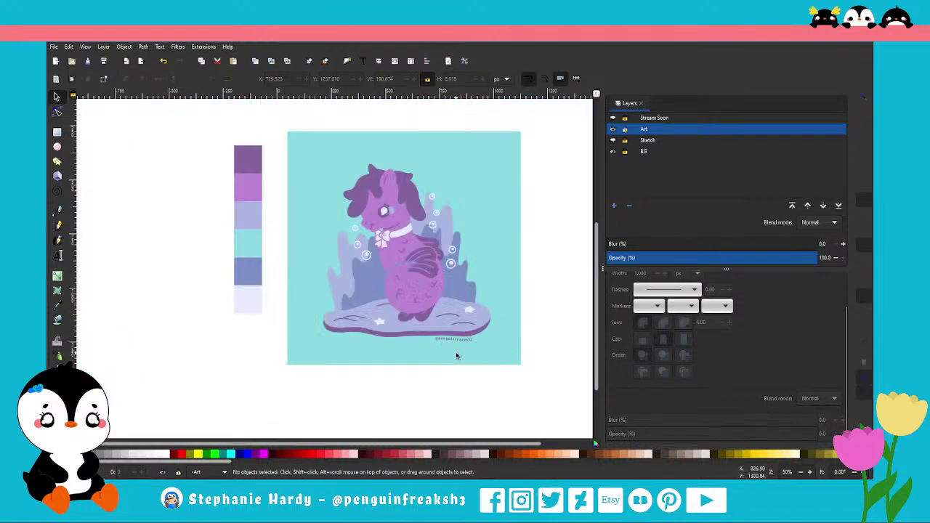
pyautogui.press('1')
pyautogui.press('5')
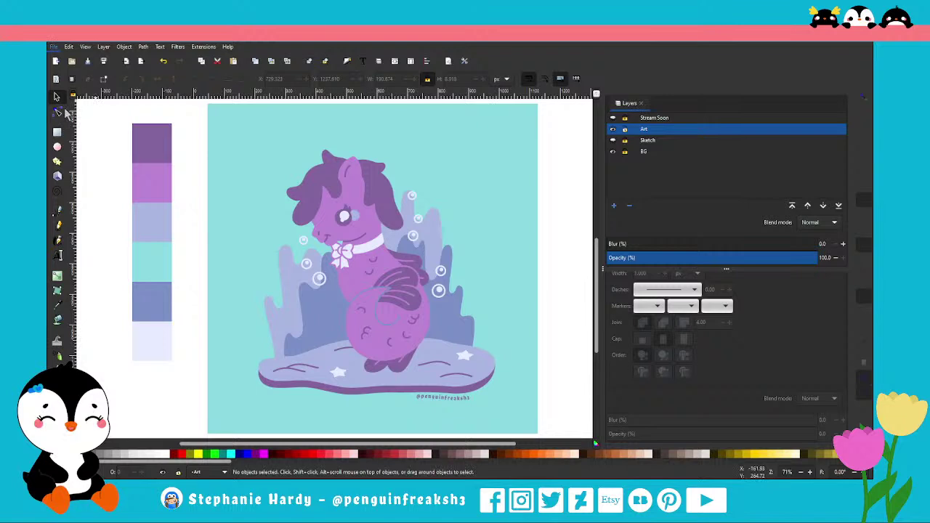
pyautogui.hotkey('ctrl', 's')
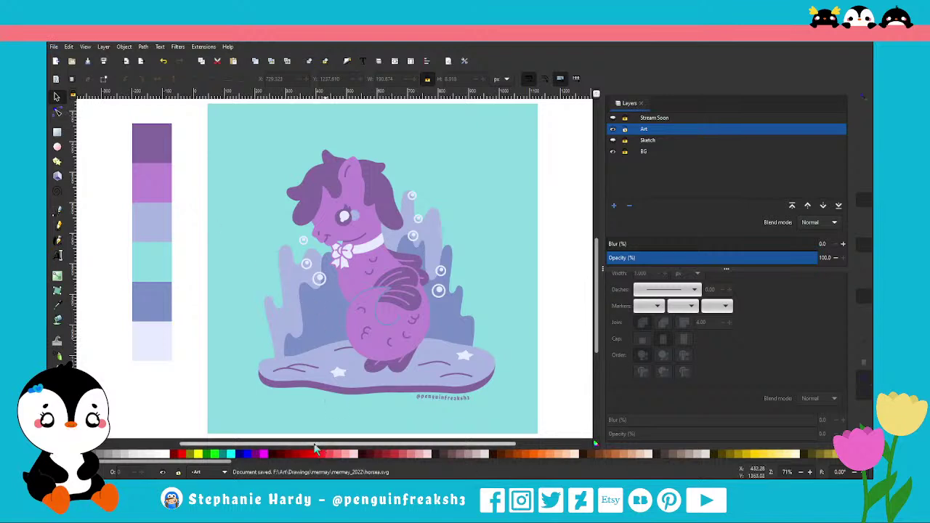
pyautogui.moveTo(316, 444); pyautogui.dragTo(385, 451)
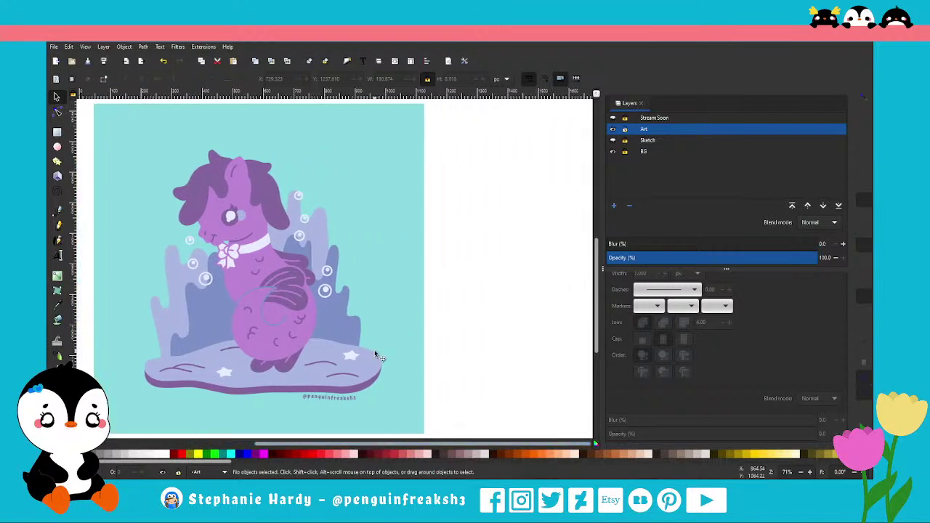
pyautogui.scroll(-1, 287, 244)
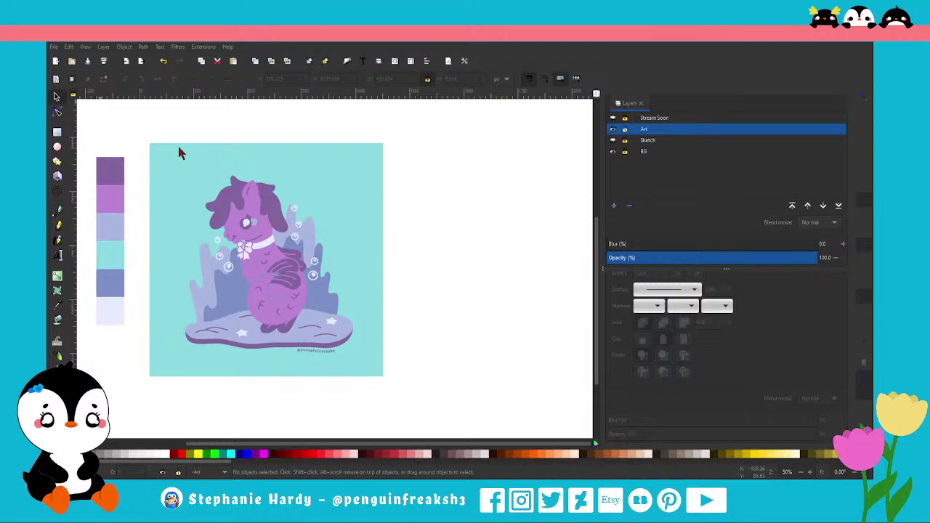
# Paste the original child drawing, place it right of the illustration, and enlarge it to match.
pyautogui.hotkey('ctrl', 'v')
pyautogui.moveTo(459, 317); pyautogui.dragTo(520, 268)
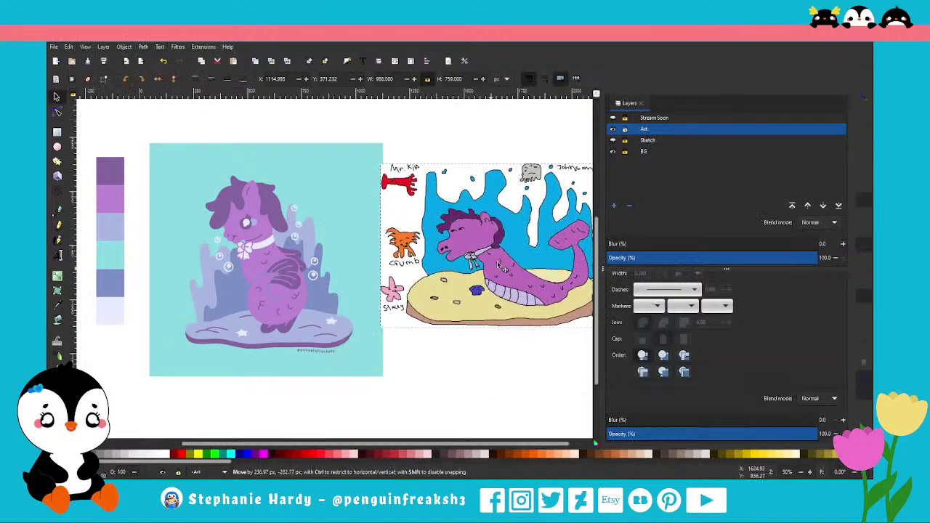
pyautogui.scroll(-2, 385, 271)
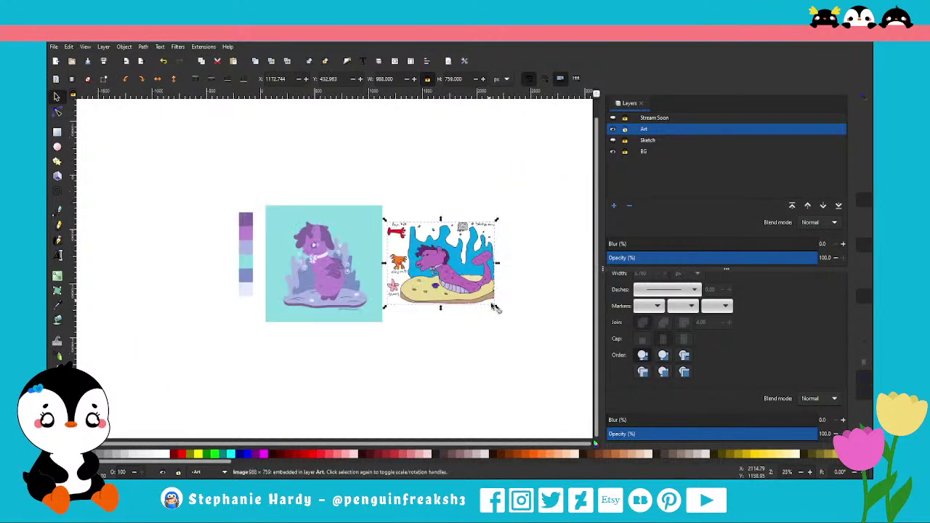
pyautogui.moveTo(496, 307); pyautogui.dragTo(533, 335)
pyautogui.moveTo(483, 316); pyautogui.dragTo(479, 303)
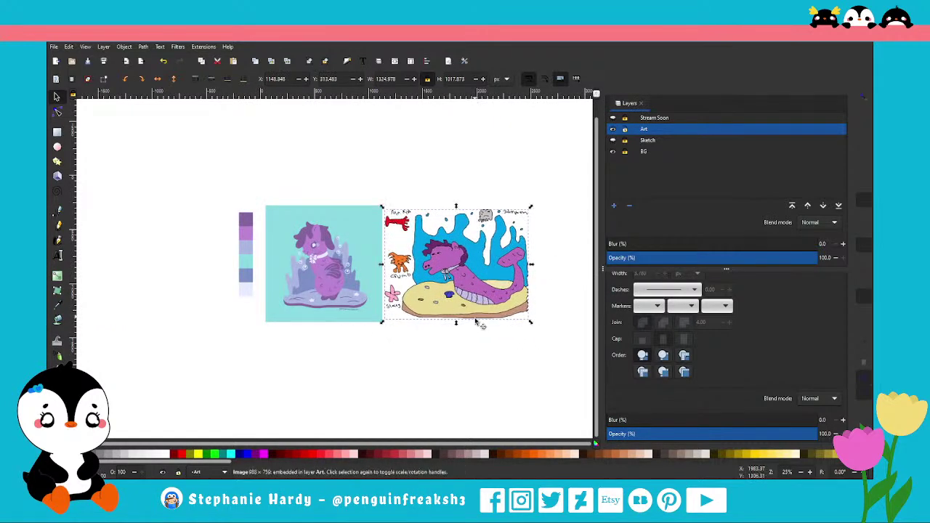
pyautogui.scroll(2, 467, 342)
pyautogui.click(450, 390)
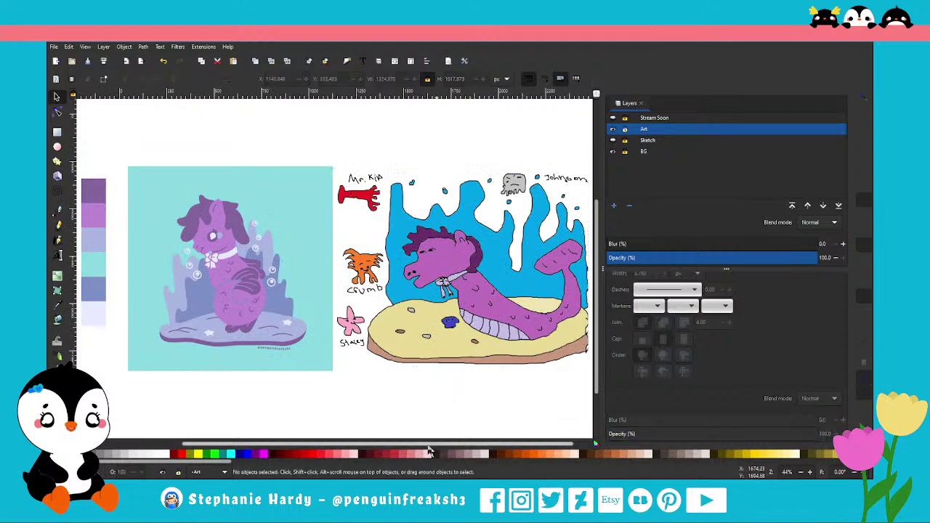
pyautogui.moveTo(429, 445); pyautogui.dragTo(445, 445)
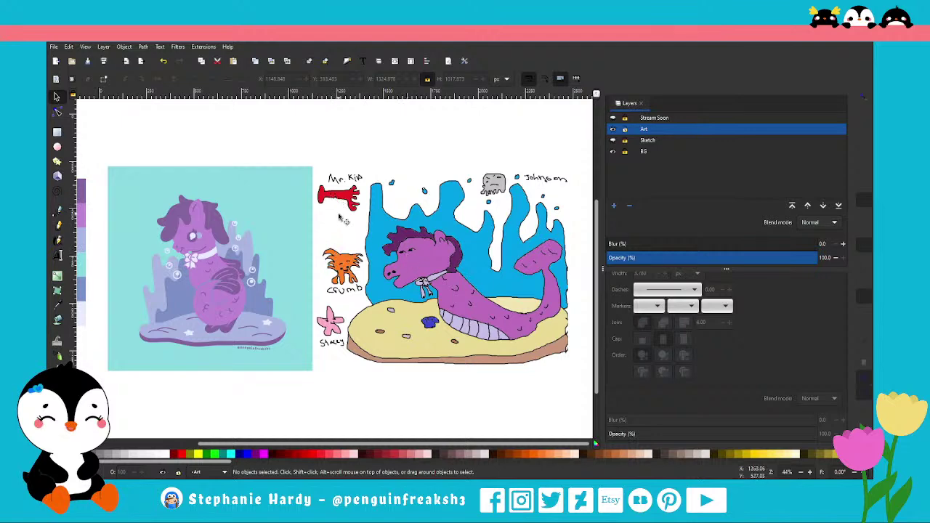
pyautogui.scroll(2, 346, 225)
pyautogui.scroll(1, 342, 189)
pyautogui.scroll(1, 356, 192)
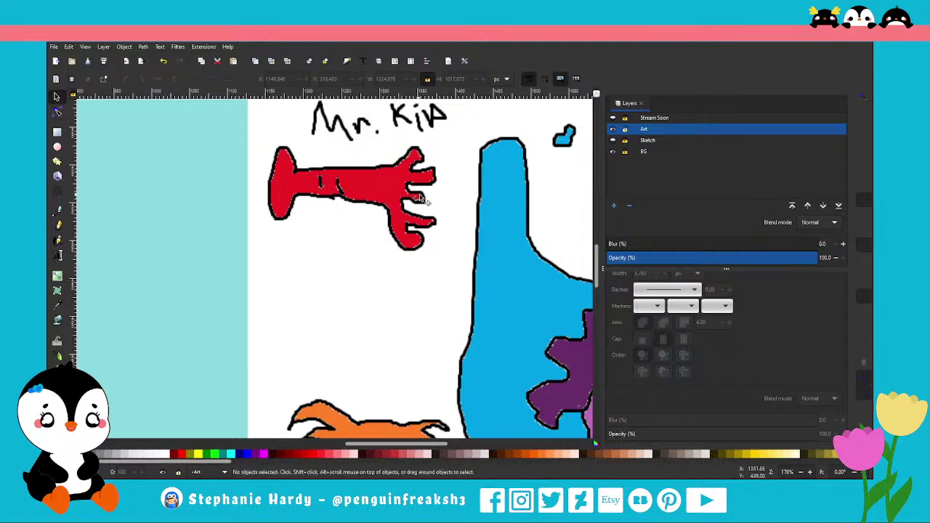
pyautogui.scroll(3, 427, 202)
pyautogui.scroll(1, 425, 203)
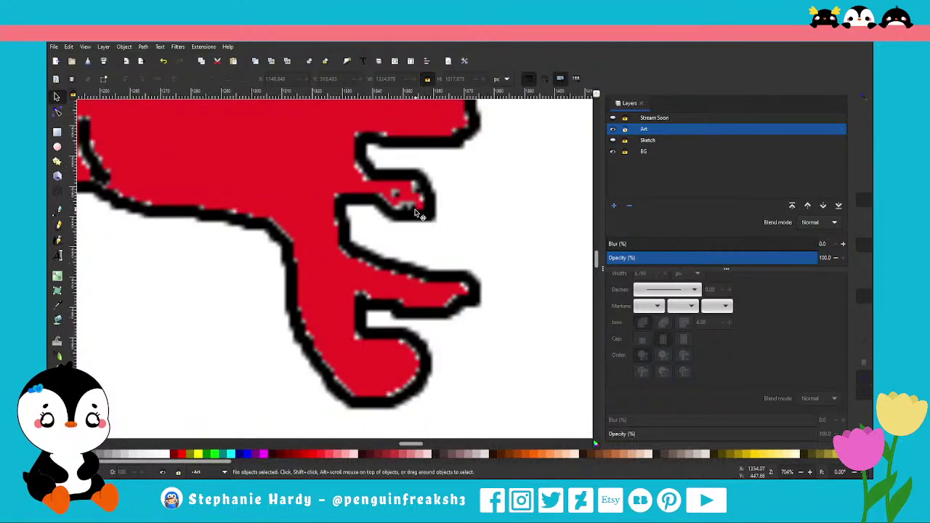
pyautogui.scroll(-1, 428, 204)
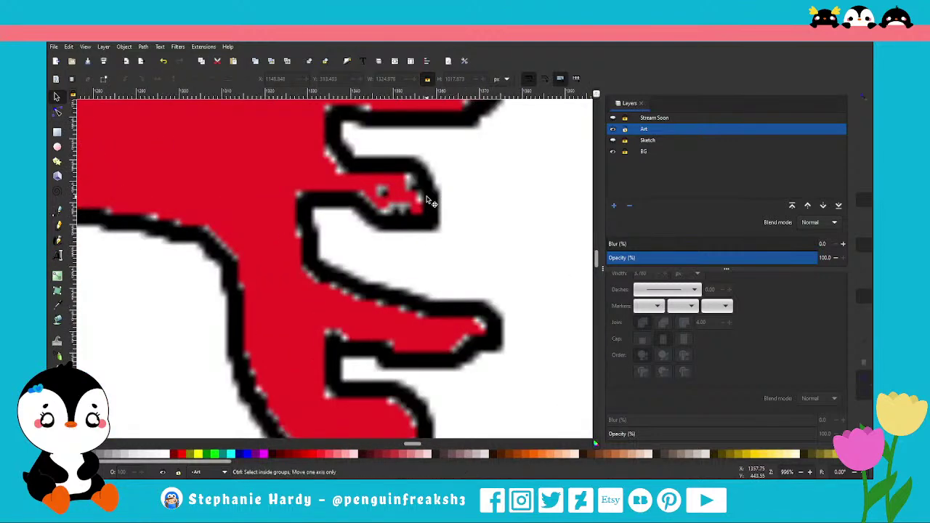
pyautogui.scroll(1, 429, 203)
pyautogui.scroll(2, 407, 207)
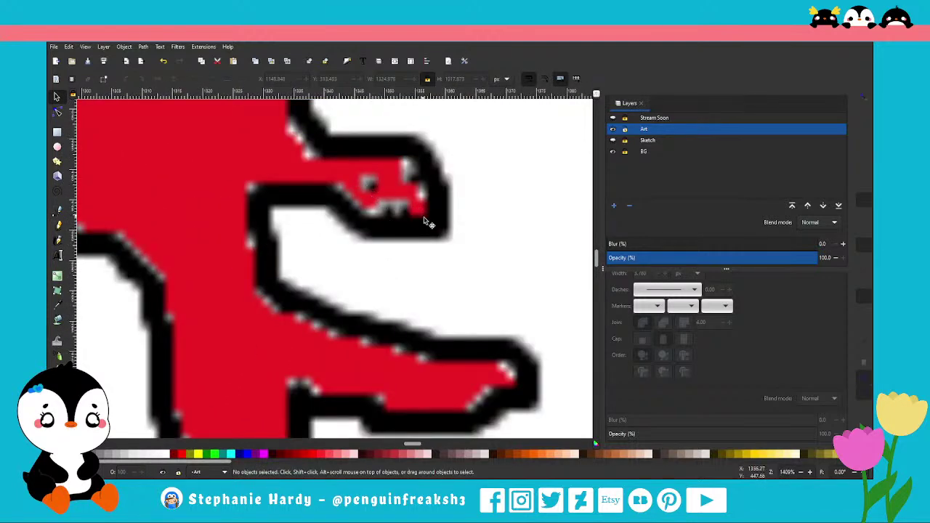
pyautogui.scroll(-2, 423, 224)
pyautogui.scroll(-2, 424, 225)
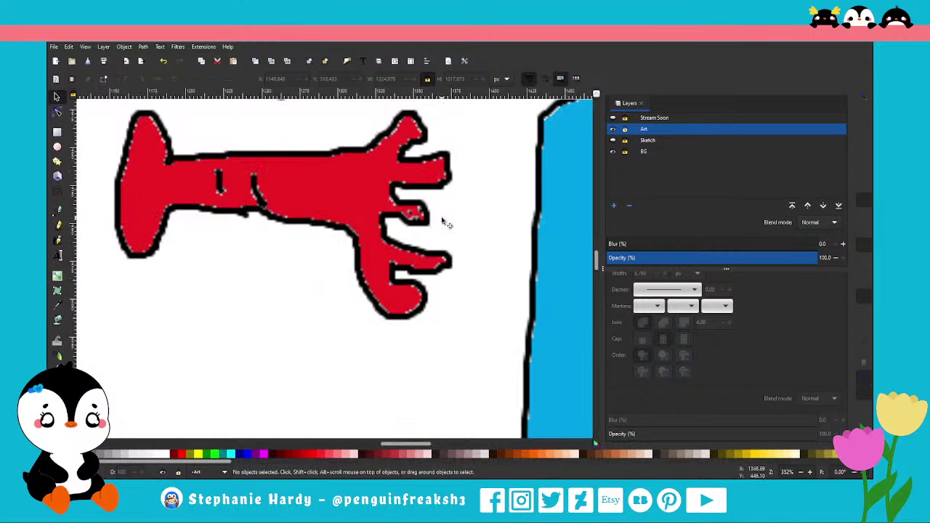
pyautogui.scroll(-2, 403, 211)
pyautogui.scroll(-2, 349, 204)
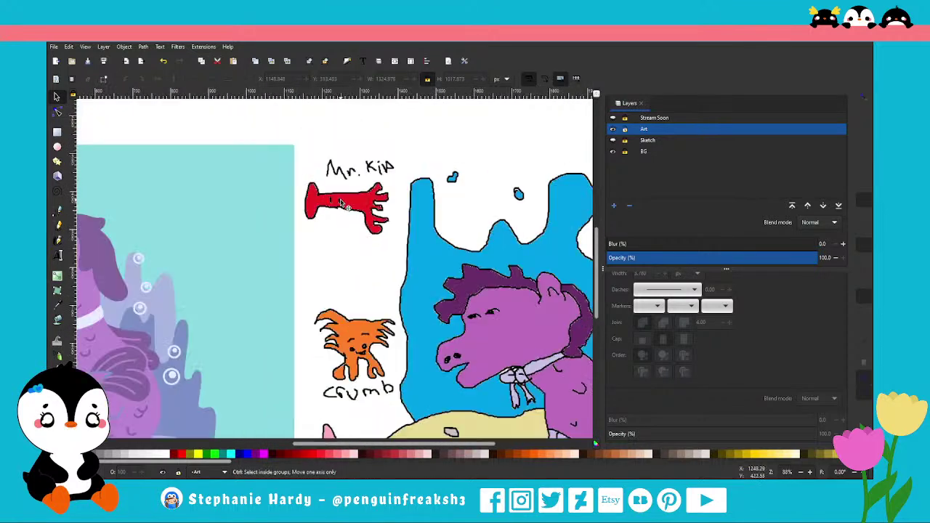
pyautogui.scroll(-1, 349, 198)
pyautogui.scroll(-1, 356, 192)
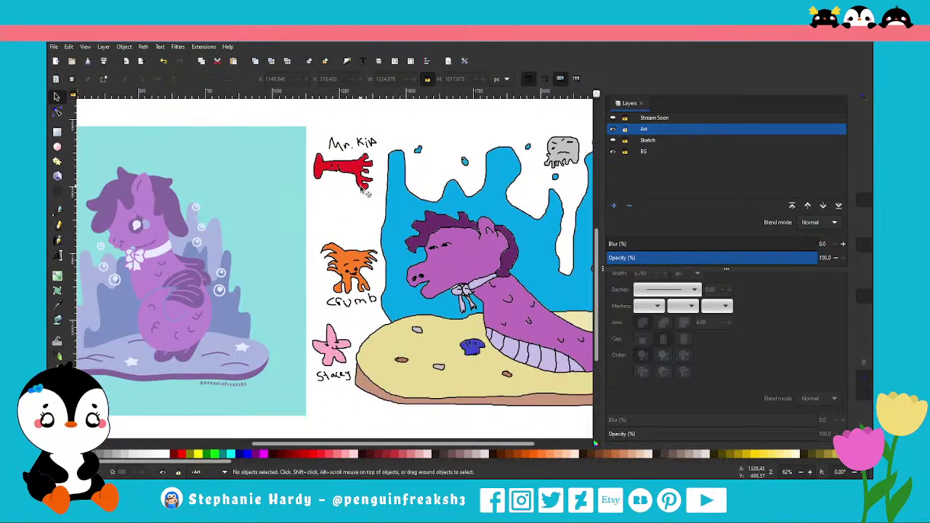
pyautogui.scroll(-1, 341, 209)
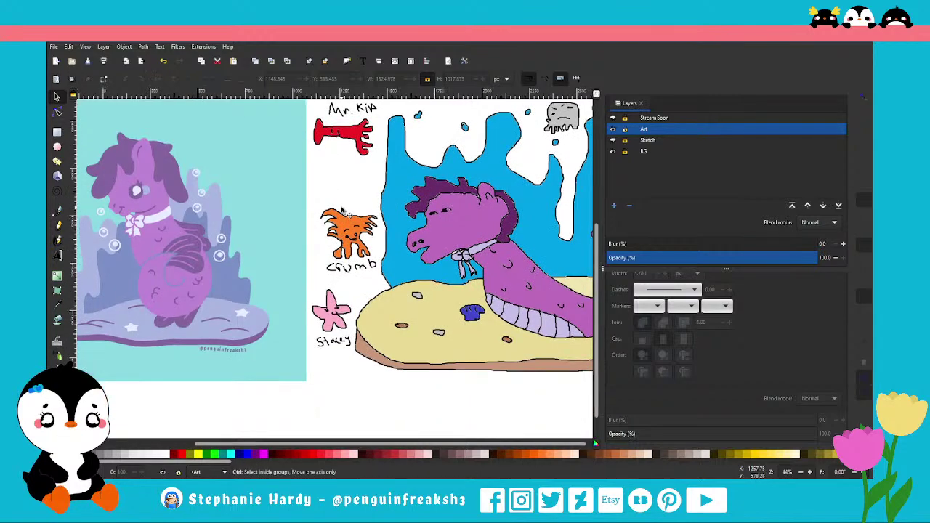
pyautogui.scroll(2, 342, 211)
pyautogui.scroll(2, 347, 221)
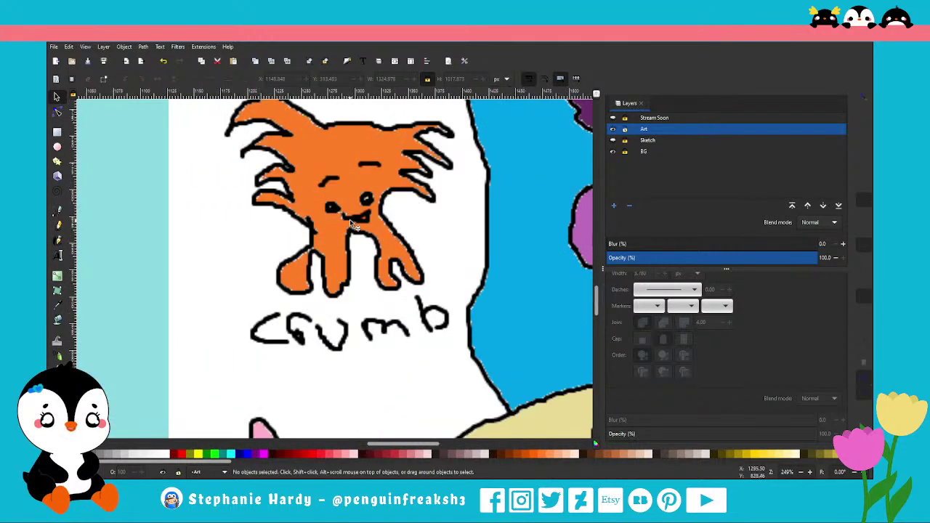
pyautogui.keyDown('ctrl'); pyautogui.scroll(2, 355, 222); pyautogui.keyUp('ctrl')
pyautogui.keyDown('ctrl'); pyautogui.scroll(1, 357, 212); pyautogui.keyUp('ctrl')
pyautogui.keyDown('ctrl'); pyautogui.scroll(-2, 356, 213); pyautogui.keyUp('ctrl')
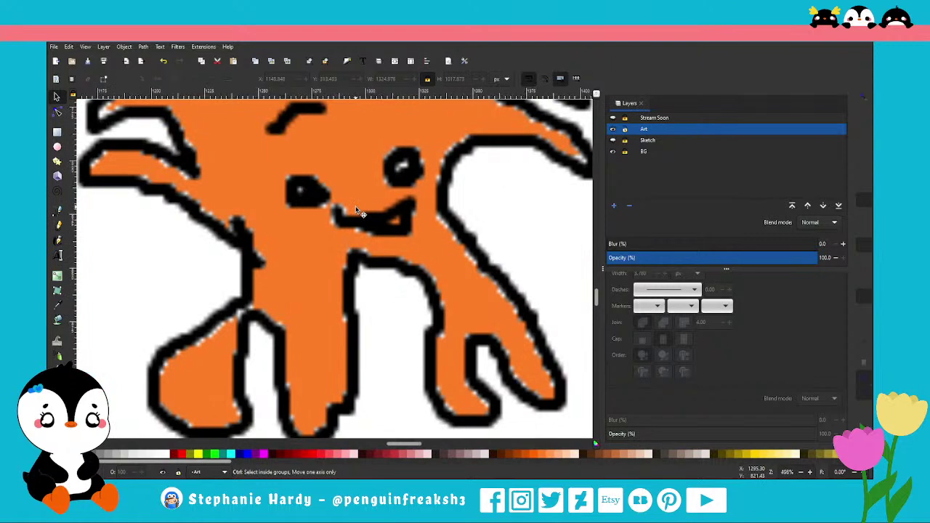
pyautogui.keyDown('ctrl'); pyautogui.scroll(-2, 357, 213); pyautogui.keyUp('ctrl')
pyautogui.keyDown('ctrl'); pyautogui.scroll(-2, 356, 212); pyautogui.keyUp('ctrl')
pyautogui.keyDown('ctrl'); pyautogui.scroll(1, 318, 319); pyautogui.keyUp('ctrl')
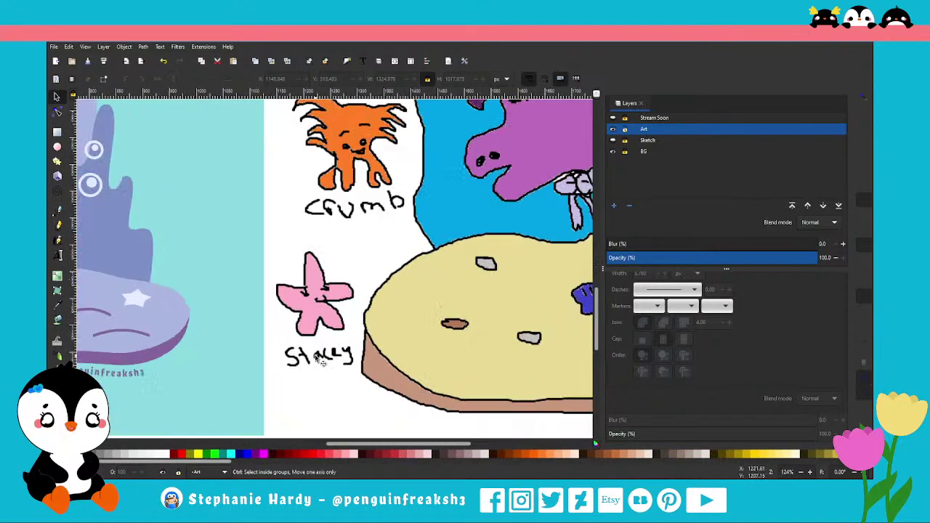
pyautogui.keyDown('ctrl'); pyautogui.scroll(2, 313, 305); pyautogui.keyUp('ctrl')
pyautogui.keyDown('ctrl'); pyautogui.scroll(2, 304, 252); pyautogui.keyUp('ctrl')
pyautogui.keyDown('ctrl'); pyautogui.scroll(1, 306, 256); pyautogui.keyUp('ctrl')
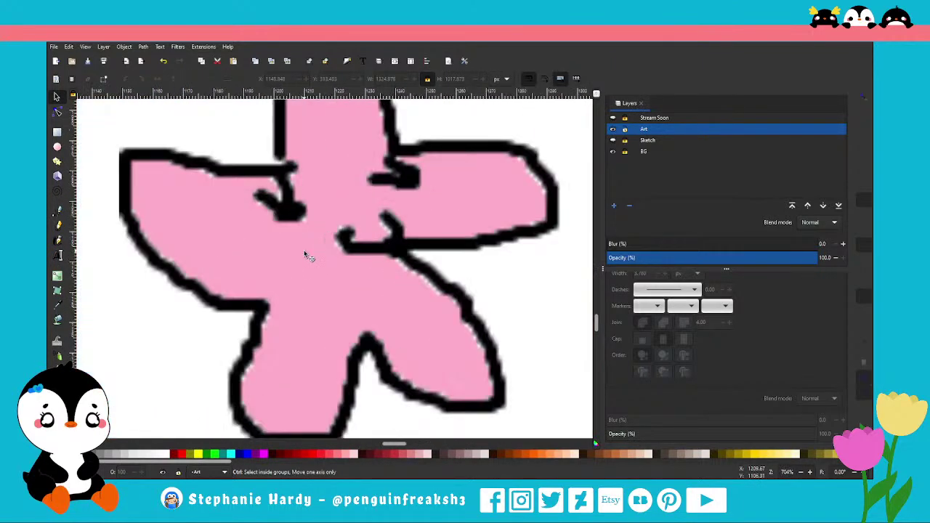
pyautogui.keyDown('ctrl'); pyautogui.scroll(-4, 306, 256); pyautogui.keyUp('ctrl')
pyautogui.keyDown('ctrl'); pyautogui.scroll(-2, 304, 254); pyautogui.keyUp('ctrl')
pyautogui.keyDown('ctrl'); pyautogui.scroll(-1, 305, 256); pyautogui.keyUp('ctrl')
pyautogui.keyDown('ctrl'); pyautogui.scroll(-1, 305, 259); pyautogui.keyUp('ctrl')
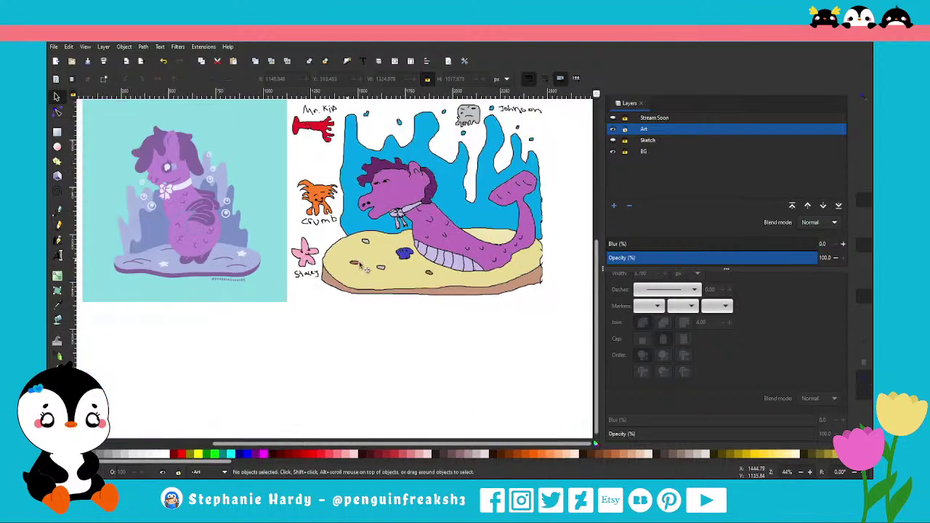
pyautogui.scroll(2, 305, 260)
pyautogui.keyDown('ctrl'); pyautogui.scroll(1, 510, 190); pyautogui.keyUp('ctrl')
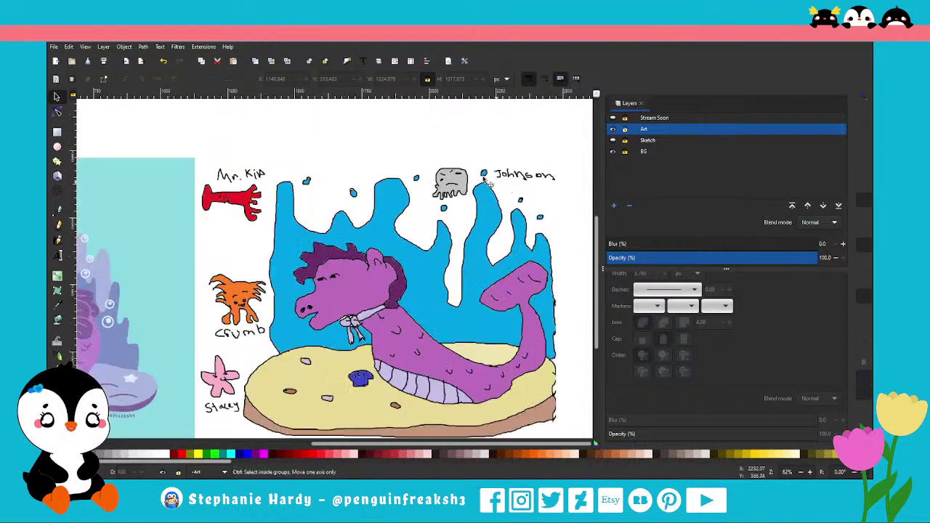
pyautogui.keyDown('ctrl'); pyautogui.scroll(2, 467, 188); pyautogui.keyUp('ctrl')
pyautogui.keyDown('ctrl'); pyautogui.scroll(1, 462, 182); pyautogui.keyUp('ctrl')
pyautogui.keyDown('ctrl'); pyautogui.scroll(2, 459, 183); pyautogui.keyUp('ctrl')
pyautogui.keyDown('ctrl'); pyautogui.scroll(1, 458, 183); pyautogui.keyUp('ctrl')
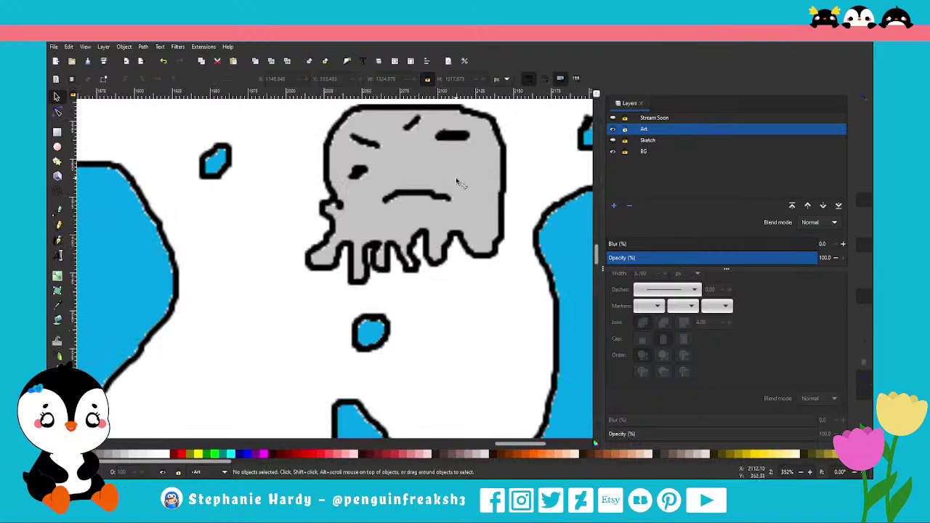
pyautogui.scroll(1, 441, 210)
pyautogui.keyDown('ctrl'); pyautogui.scroll(1, 451, 198); pyautogui.keyUp('ctrl')
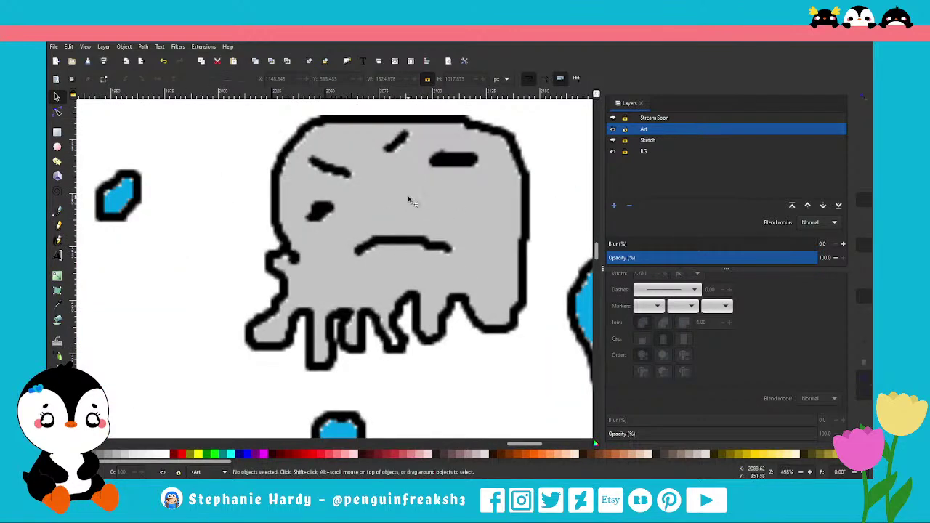
pyautogui.keyDown('ctrl'); pyautogui.scroll(-1, 436, 202); pyautogui.keyUp('ctrl')
pyautogui.keyDown('ctrl'); pyautogui.scroll(-1, 422, 211); pyautogui.keyUp('ctrl')
pyautogui.keyDown('ctrl'); pyautogui.scroll(-2, 415, 231); pyautogui.keyUp('ctrl')
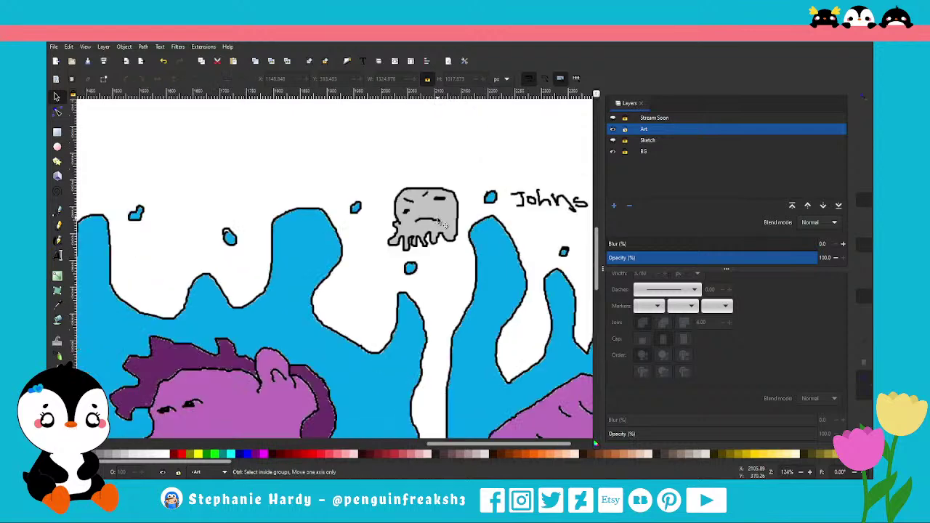
pyautogui.keyDown('ctrl'); pyautogui.scroll(-1, 429, 218); pyautogui.keyUp('ctrl')
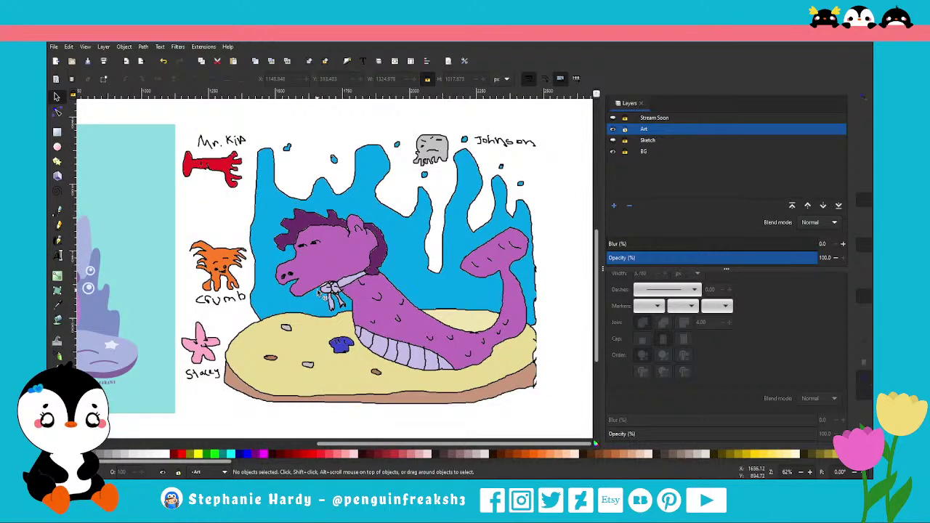
pyautogui.keyDown('ctrl'); pyautogui.scroll(1, 323, 292); pyautogui.keyUp('ctrl')
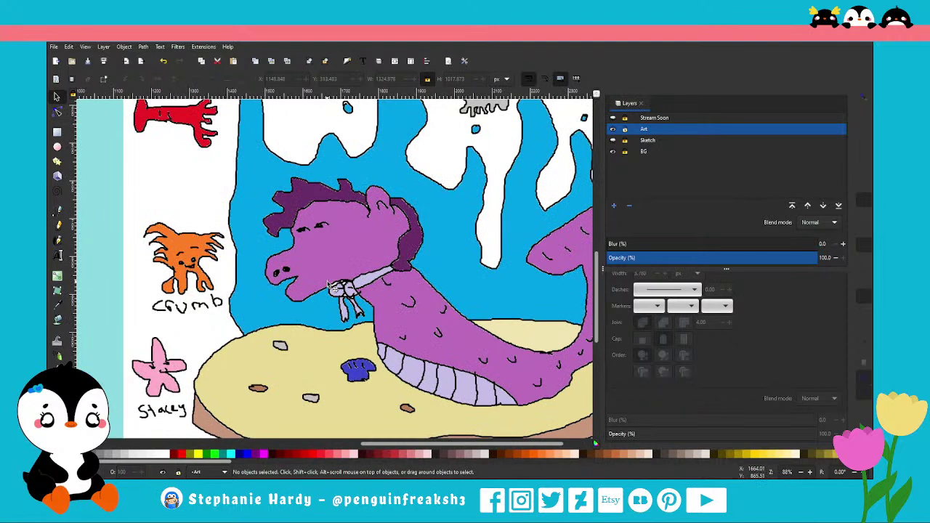
pyautogui.keyDown('ctrl'); pyautogui.scroll(1, 331, 287); pyautogui.keyUp('ctrl')
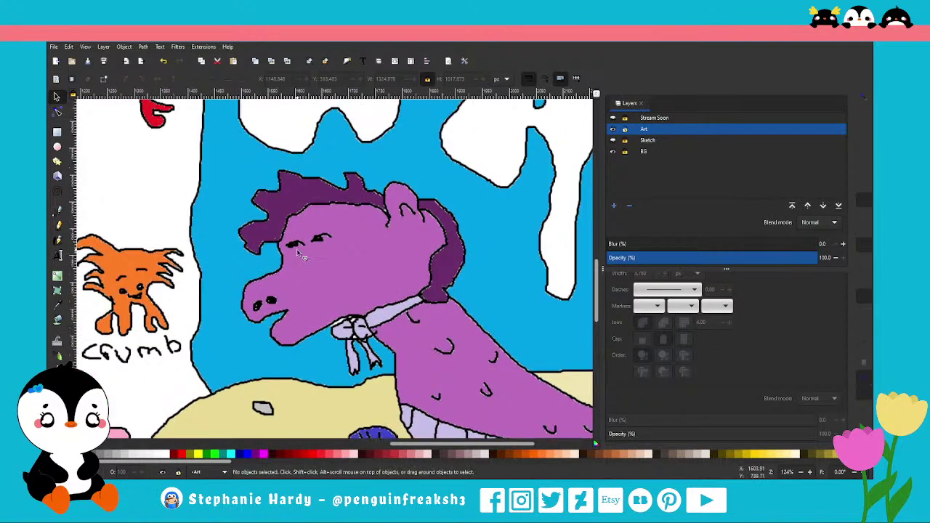
pyautogui.scroll(1, 297, 262)
pyautogui.keyDown('ctrl'); pyautogui.scroll(1, 300, 254); pyautogui.keyUp('ctrl')
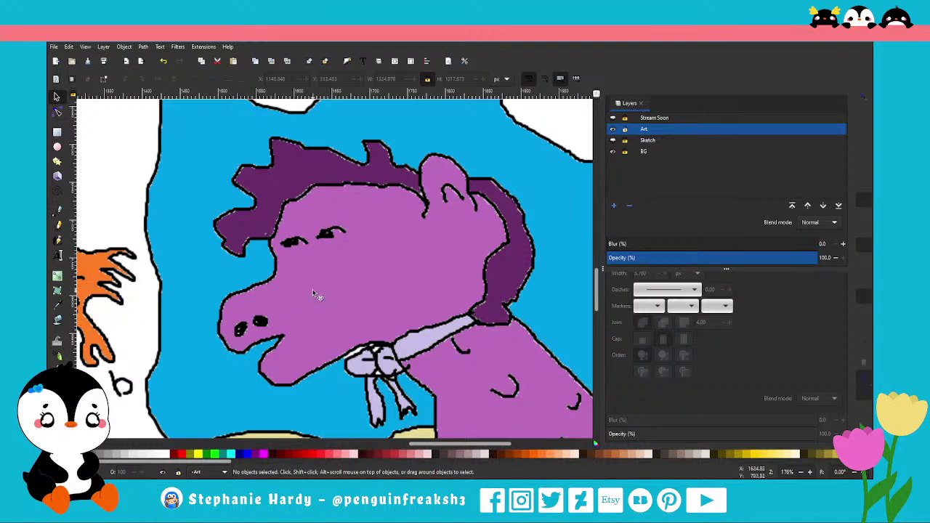
pyautogui.keyDown('ctrl'); pyautogui.scroll(1, 299, 254); pyautogui.keyUp('ctrl')
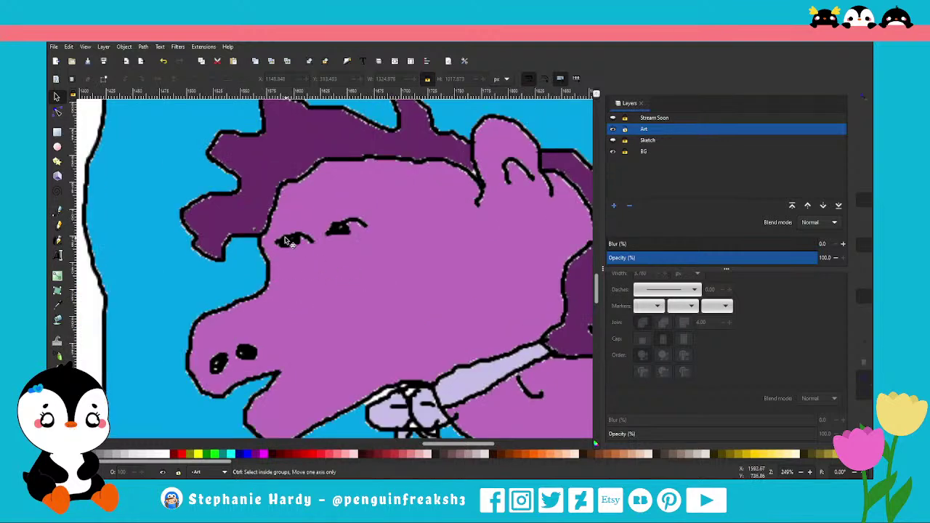
pyautogui.keyDown('ctrl'); pyautogui.scroll(1, 291, 244); pyautogui.keyUp('ctrl')
pyautogui.keyDown('ctrl'); pyautogui.scroll(1, 356, 239); pyautogui.keyUp('ctrl')
pyautogui.keyDown('ctrl'); pyautogui.scroll(1, 355, 226); pyautogui.keyUp('ctrl')
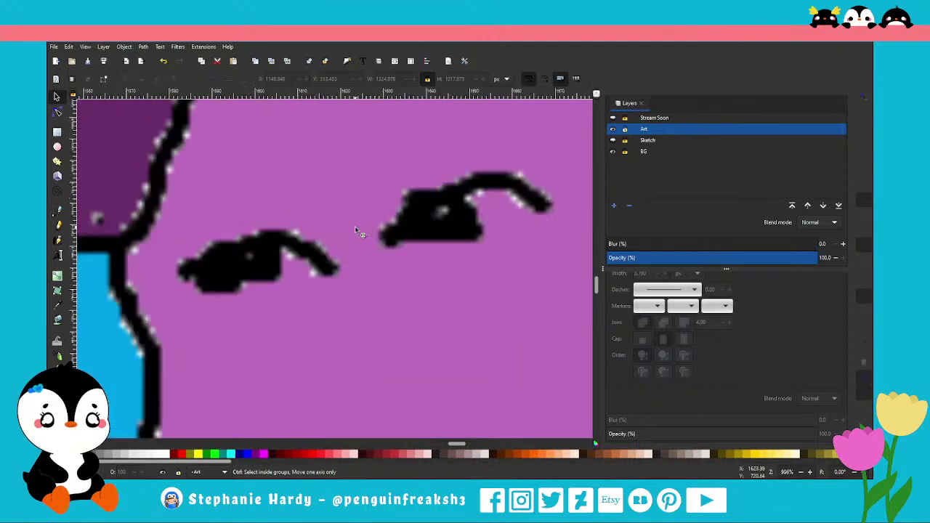
pyautogui.keyDown('ctrl'); pyautogui.scroll(-3, 354, 227); pyautogui.keyUp('ctrl')
pyautogui.keyDown('ctrl'); pyautogui.scroll(-2, 354, 226); pyautogui.keyUp('ctrl')
pyautogui.keyDown('ctrl'); pyautogui.scroll(-2, 355, 226); pyautogui.keyUp('ctrl')
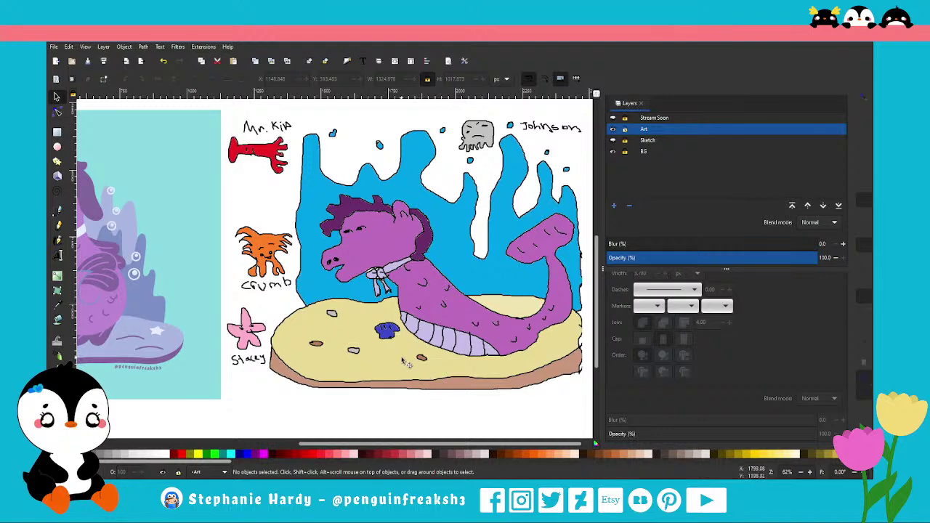
pyautogui.scroll(-1, 383, 347)
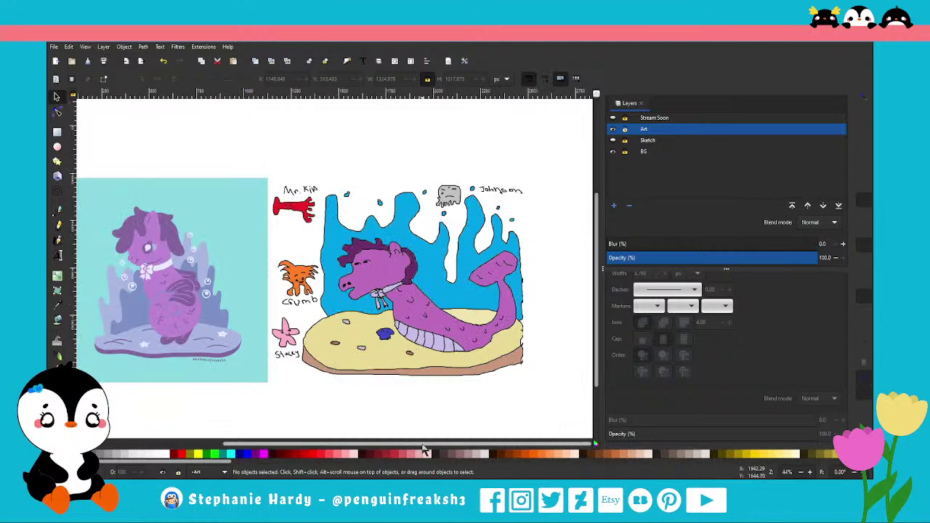
pyautogui.moveTo(422, 444); pyautogui.dragTo(391, 446)
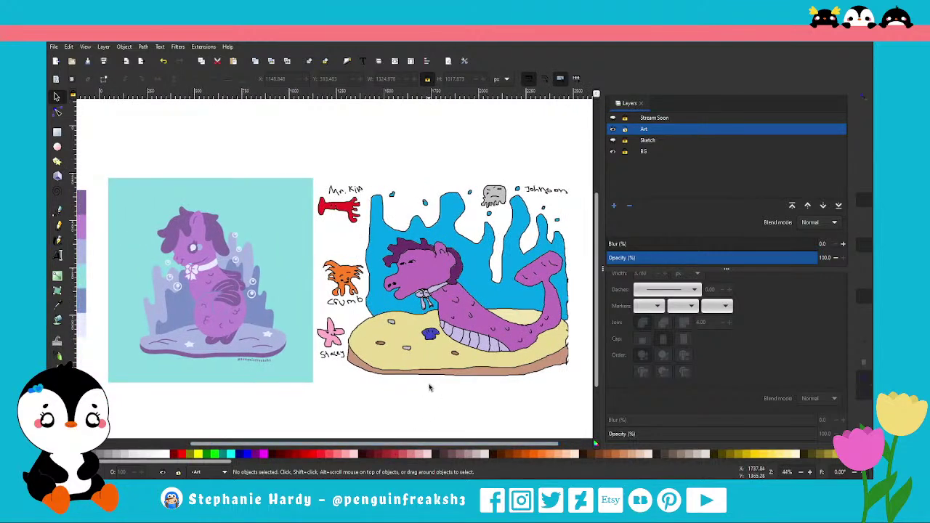